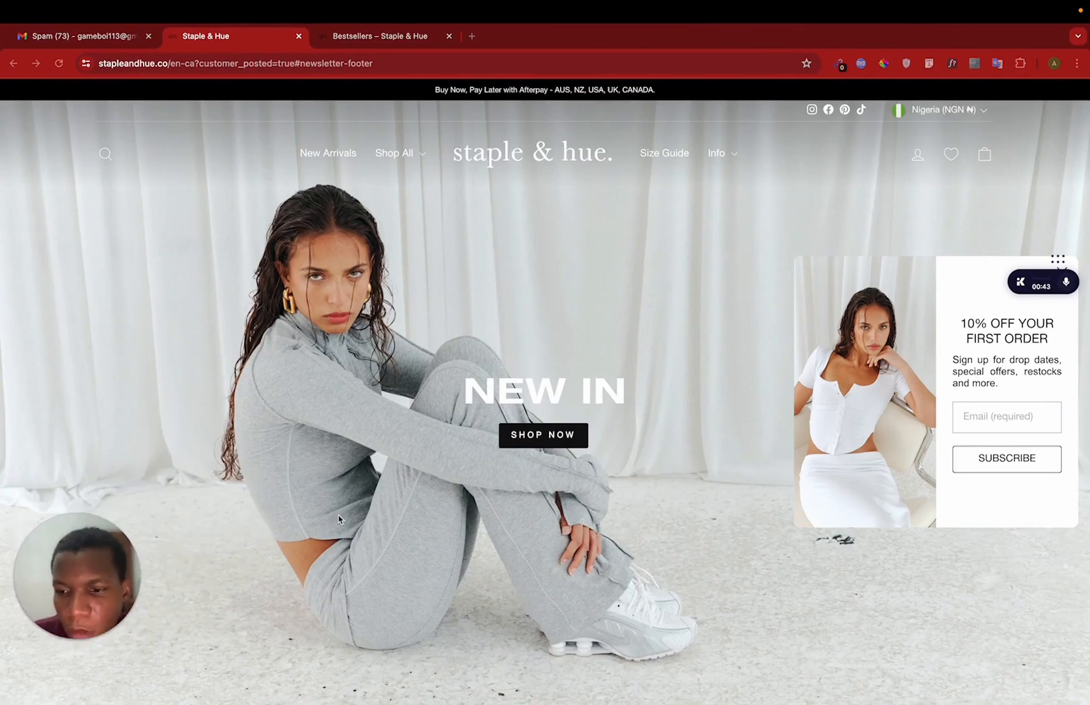
Look through the Staple & Hue homepage from the hero banner down to the footer.
scroll(330, 579, down, 1)
scroll(831, 324, down, 15)
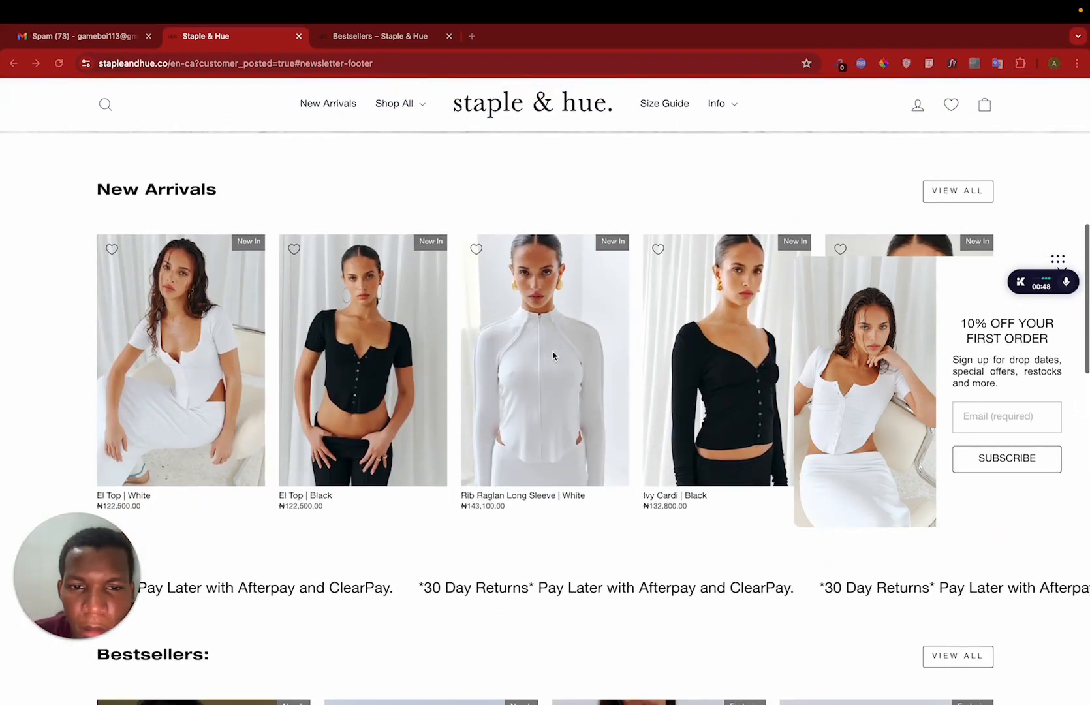
scroll(541, 465, down, 4)
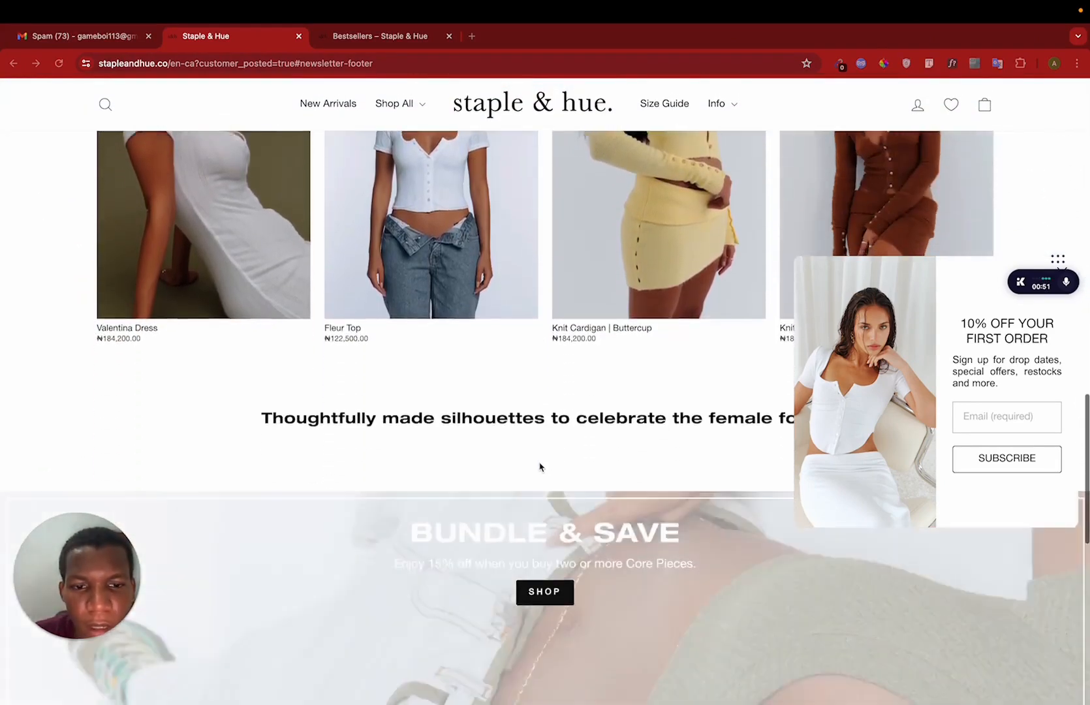
scroll(540, 466, up, 3)
scroll(540, 467, down, 13)
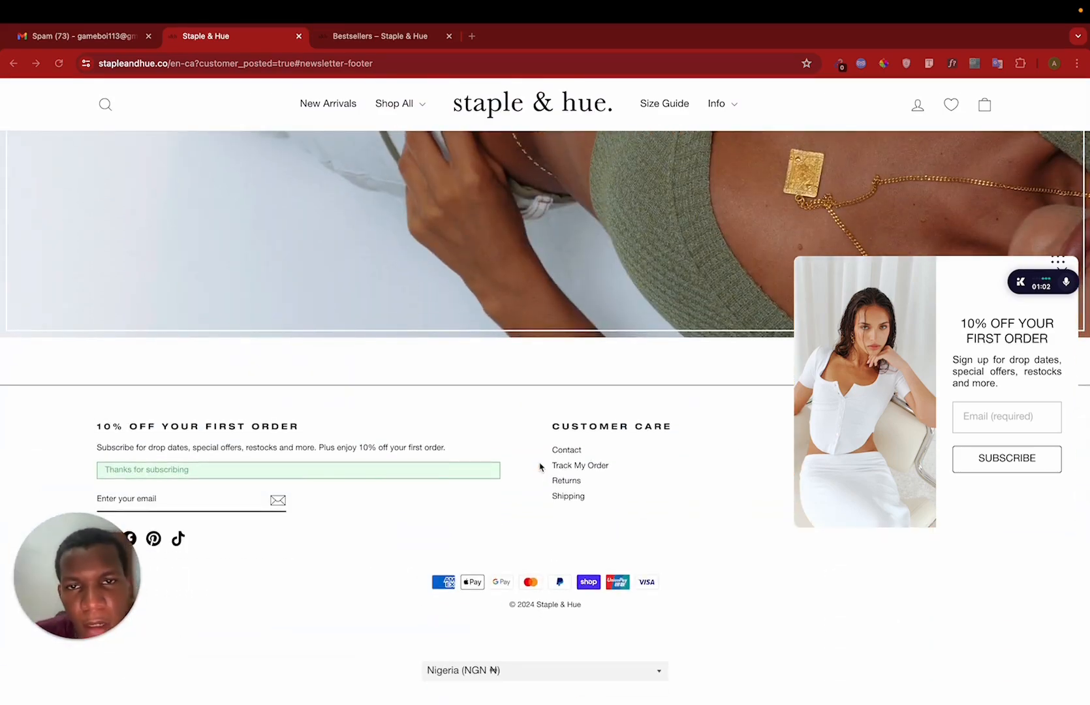
scroll(541, 465, up, 20)
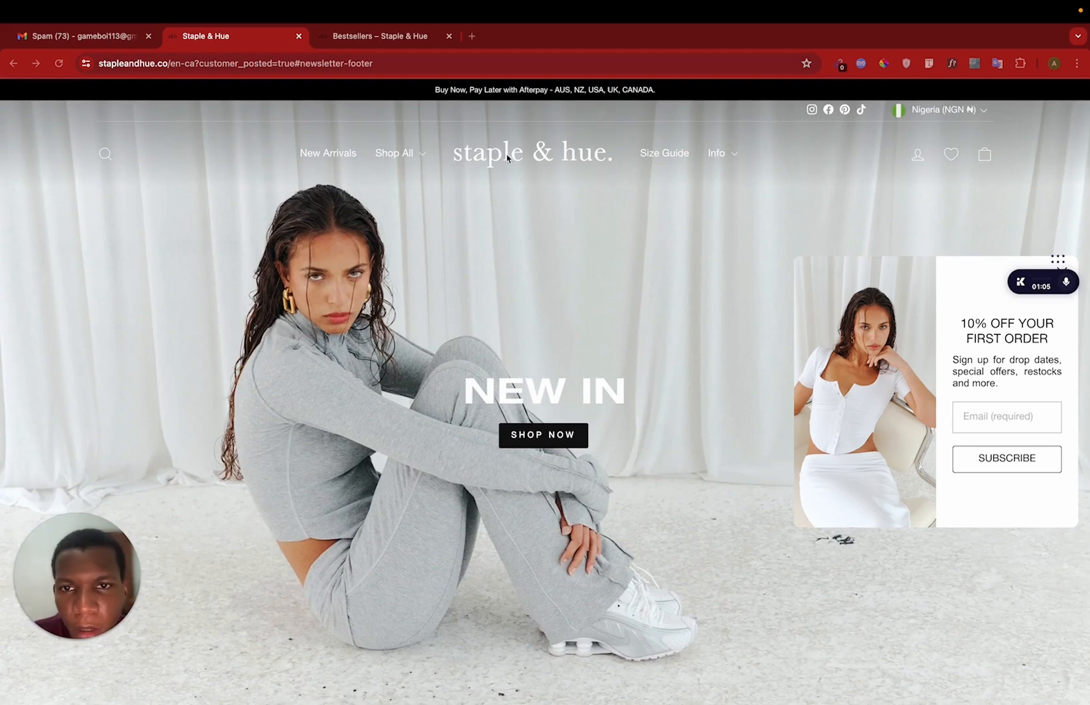
Open the white staple & hue. header logo as a separate image and copy it.
right_click(508, 158)
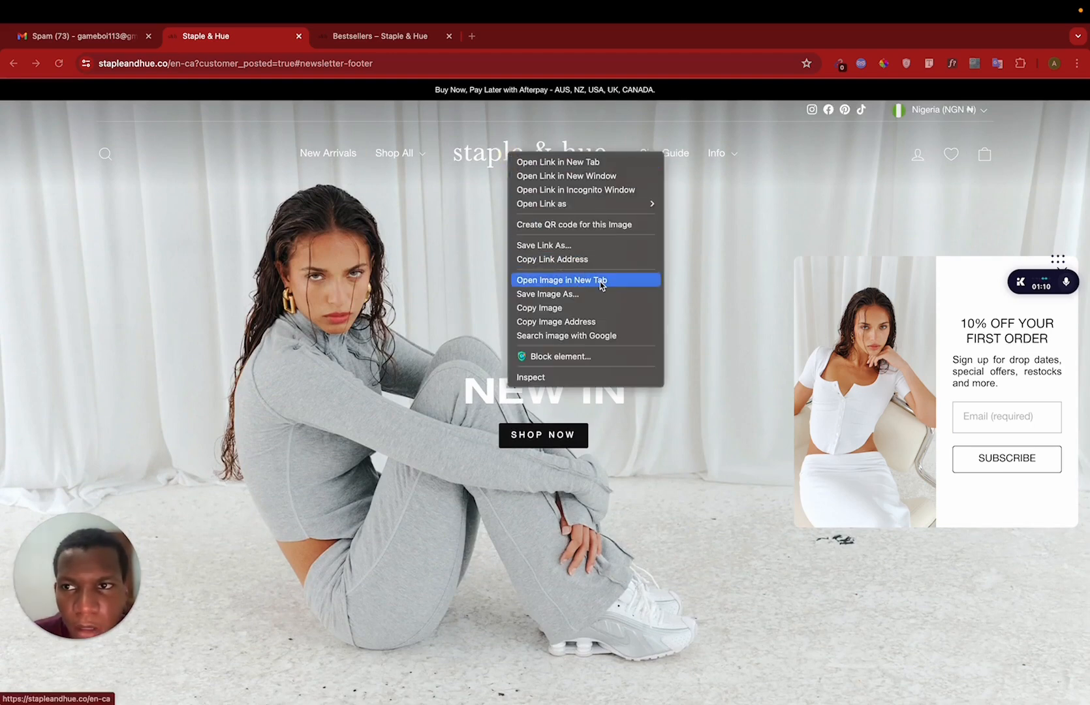
click(565, 280)
key(ctrl+Tab)
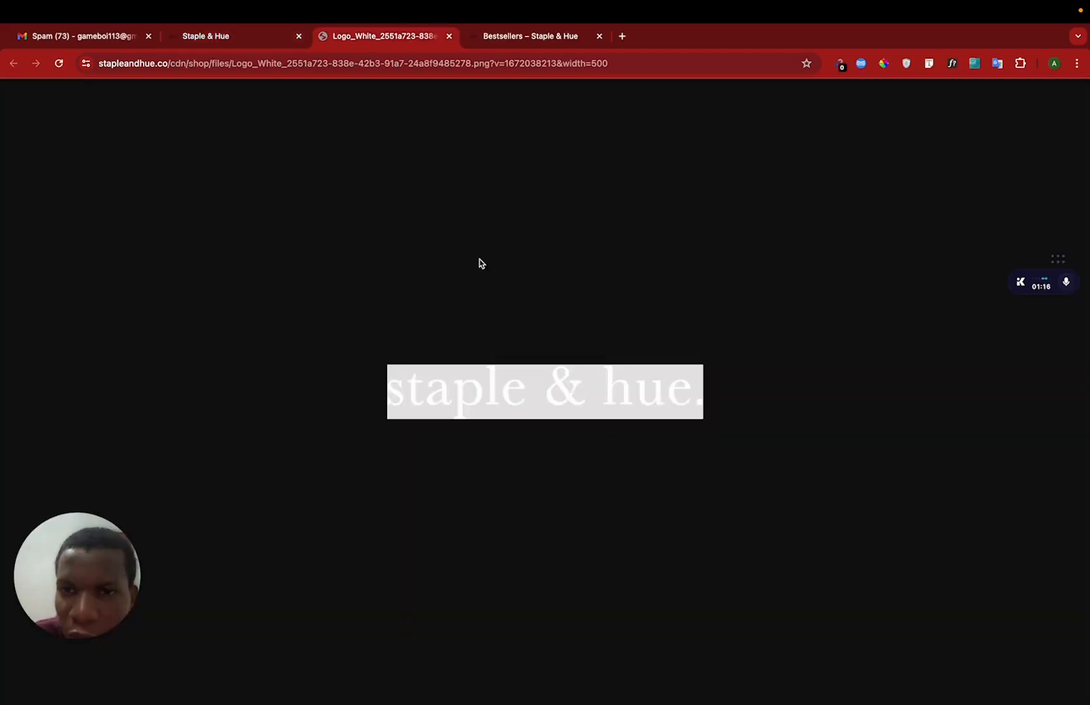
right_click(516, 378)
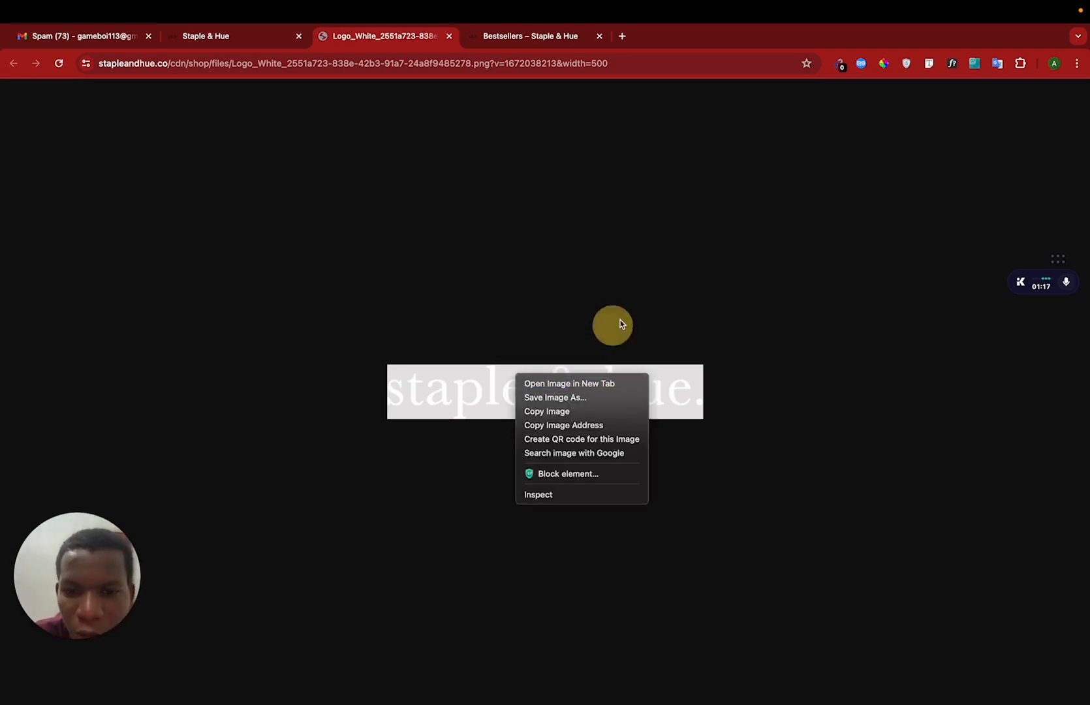
click(560, 413)
Switch to Figma, paste the logo into the dark grey frame and move it to the frame's upper right area.
key(ctrl+Left)
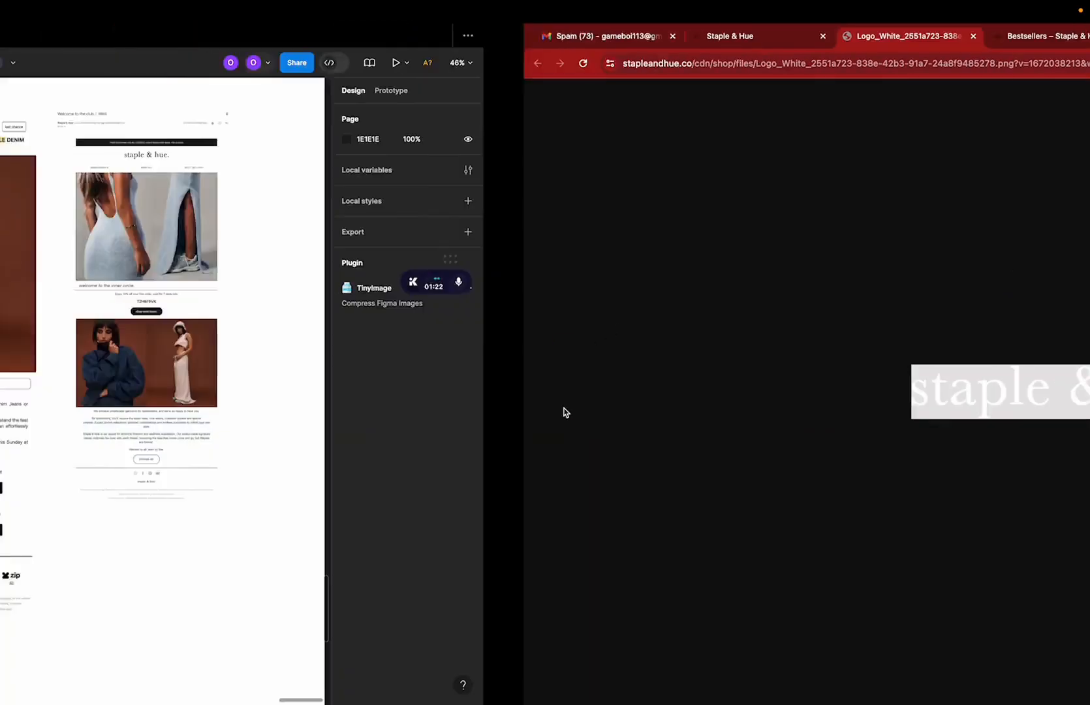
scroll(676, 256, left, 5)
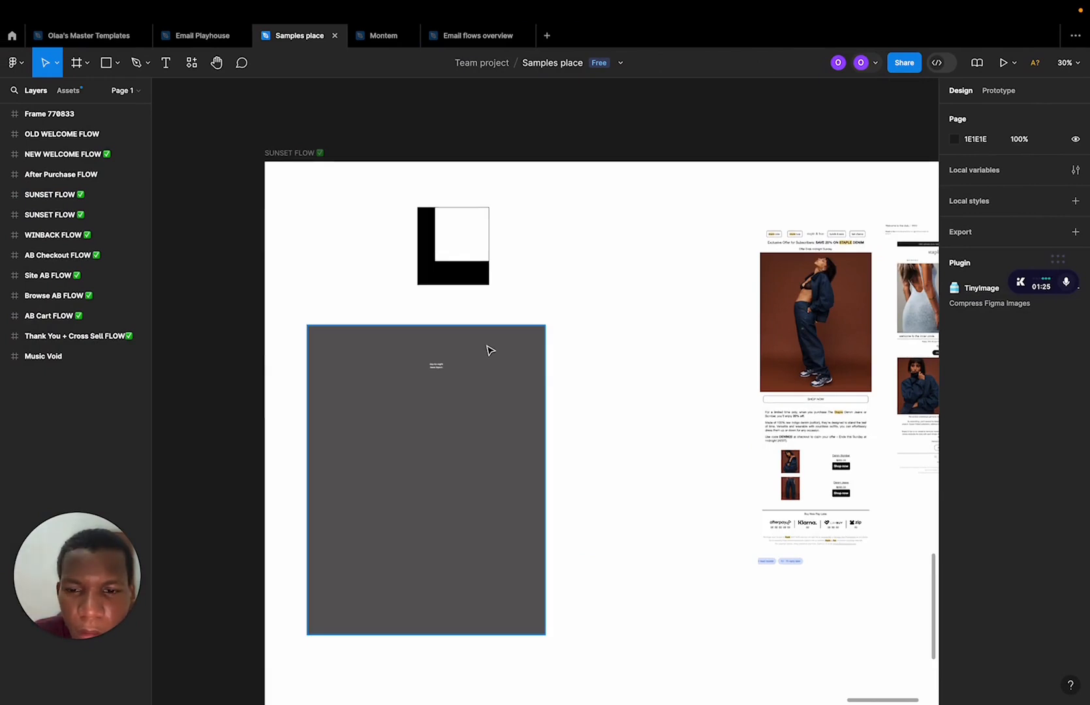
scroll(490, 348, up, 5)
click(516, 337)
key(super+v)
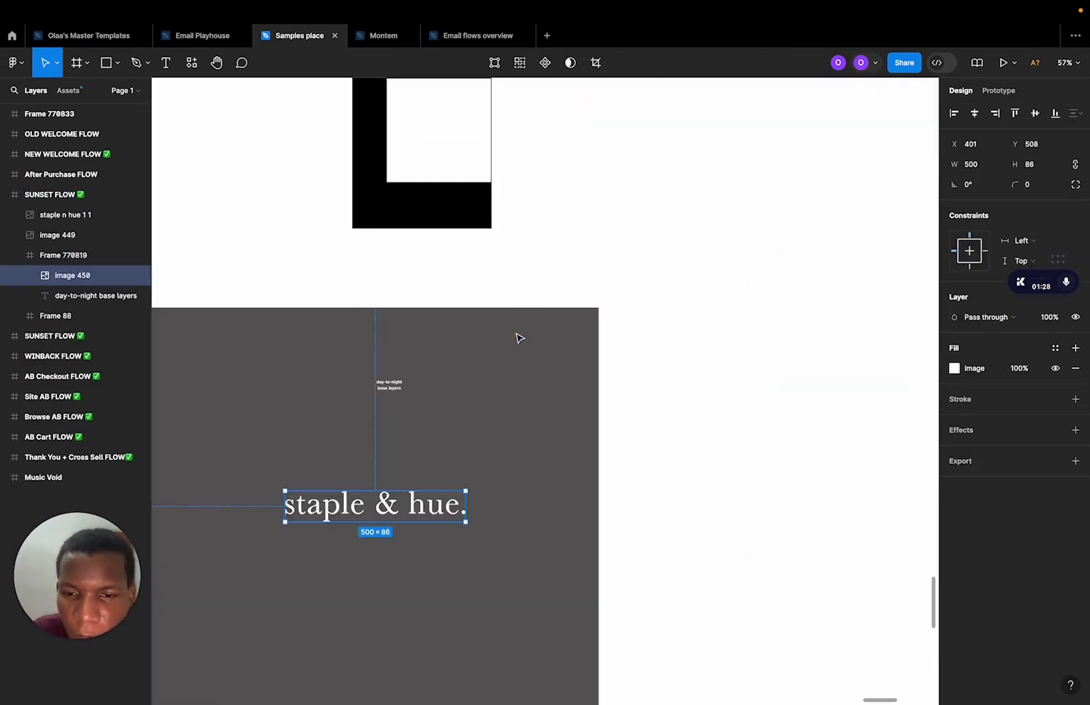
drag(400, 504, 490, 353)
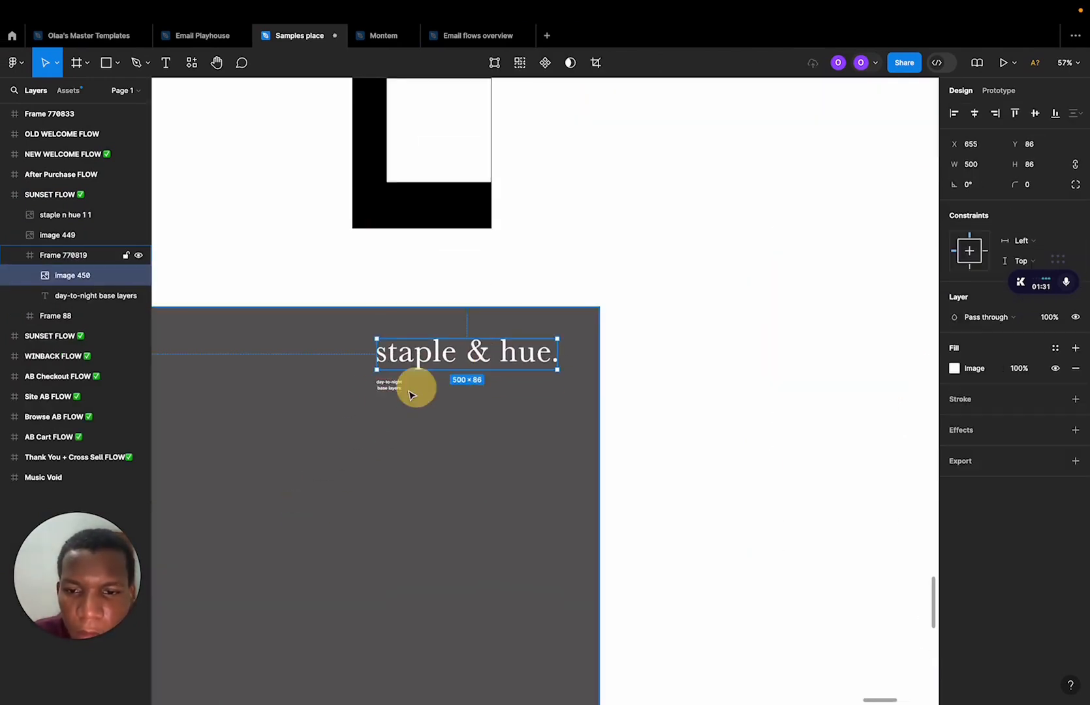
Move the "day-to-night base layers" text down and left of its spot below the logo and set its font size to 40.
drag(391, 386, 349, 414)
scroll(349, 414, up, 3)
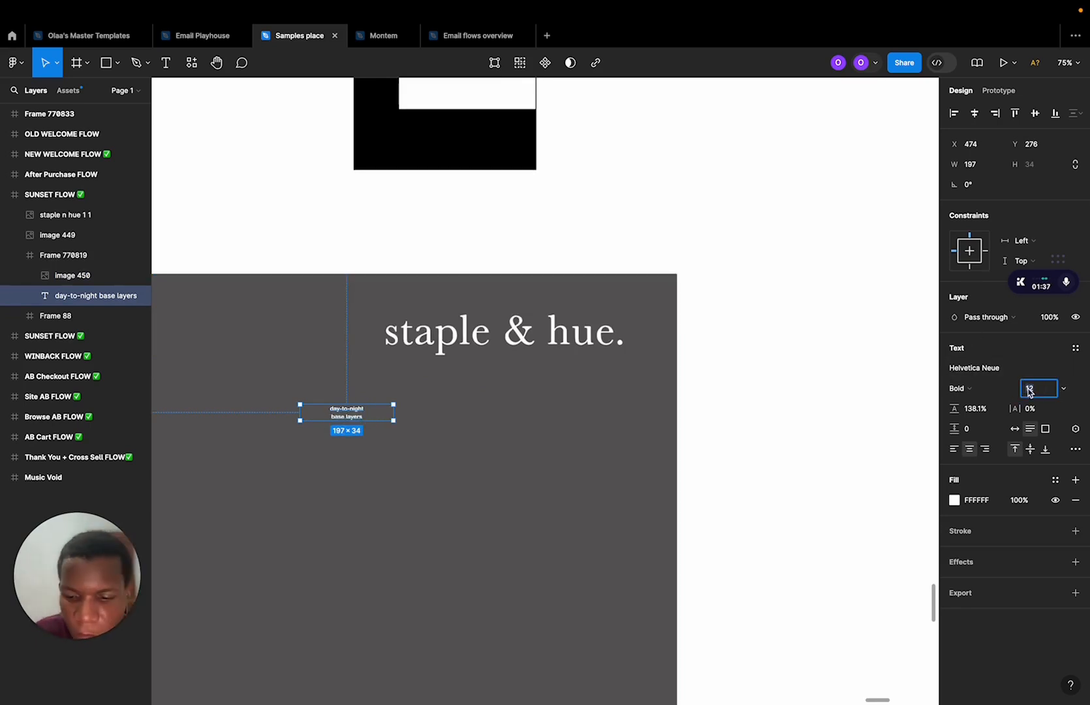
text(30)
key(Return)
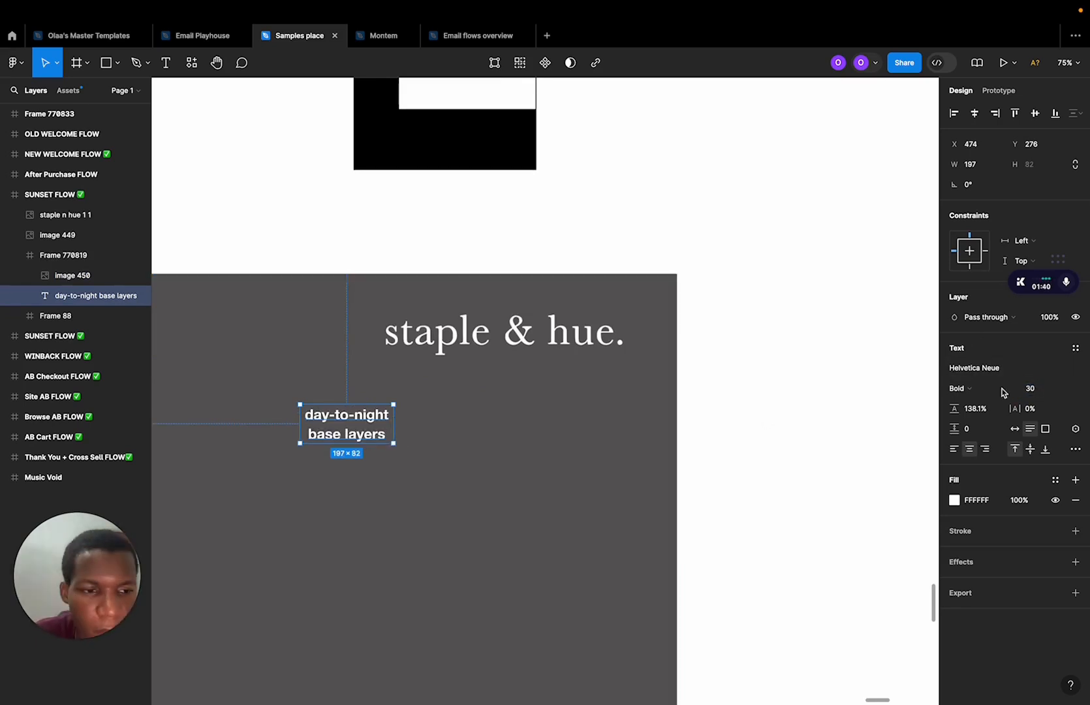
text(40)
key(Return)
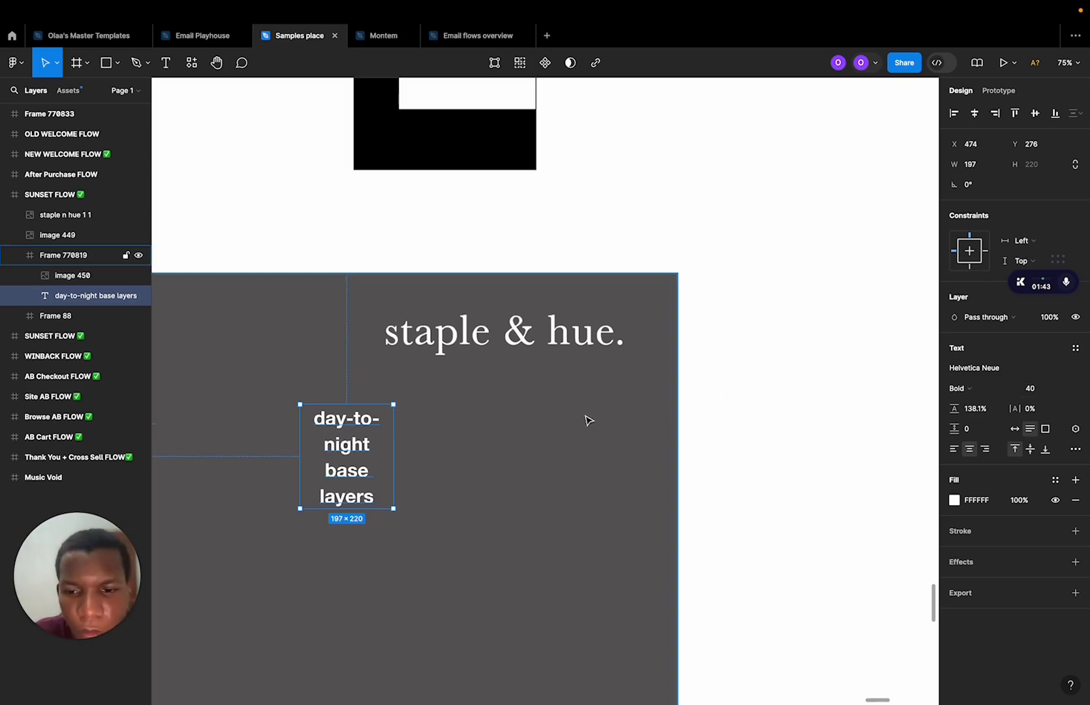
Widen the "day-to-night base layers" text box to about 283 px.
drag(425, 462, 434, 457)
click(537, 464)
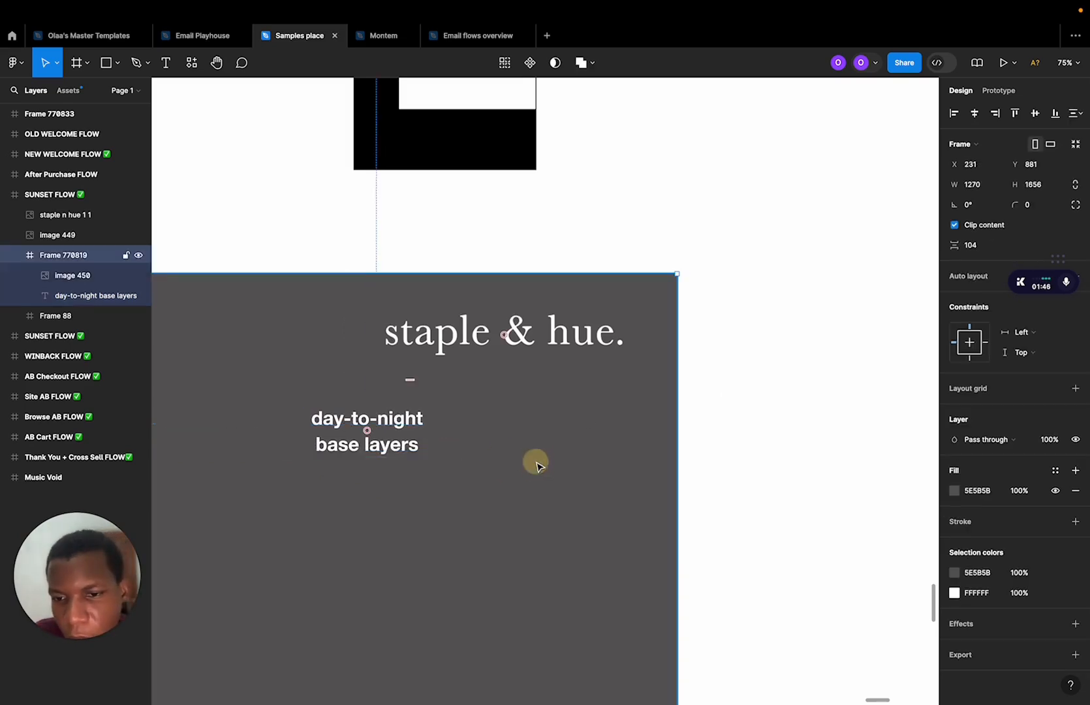
click(386, 452)
scroll(386, 452, down, 5)
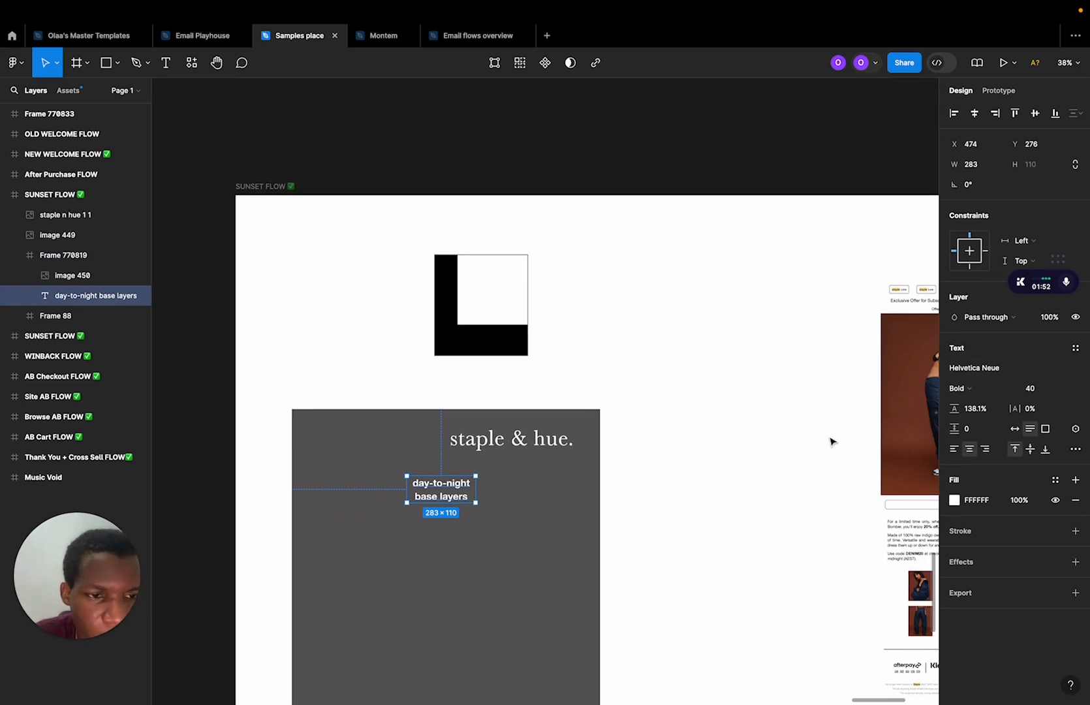
Switch to Chrome, close the logo image and inspect the font of the homepage's "NEW IN" heading with WhatFont.
key(ctrl+Right)
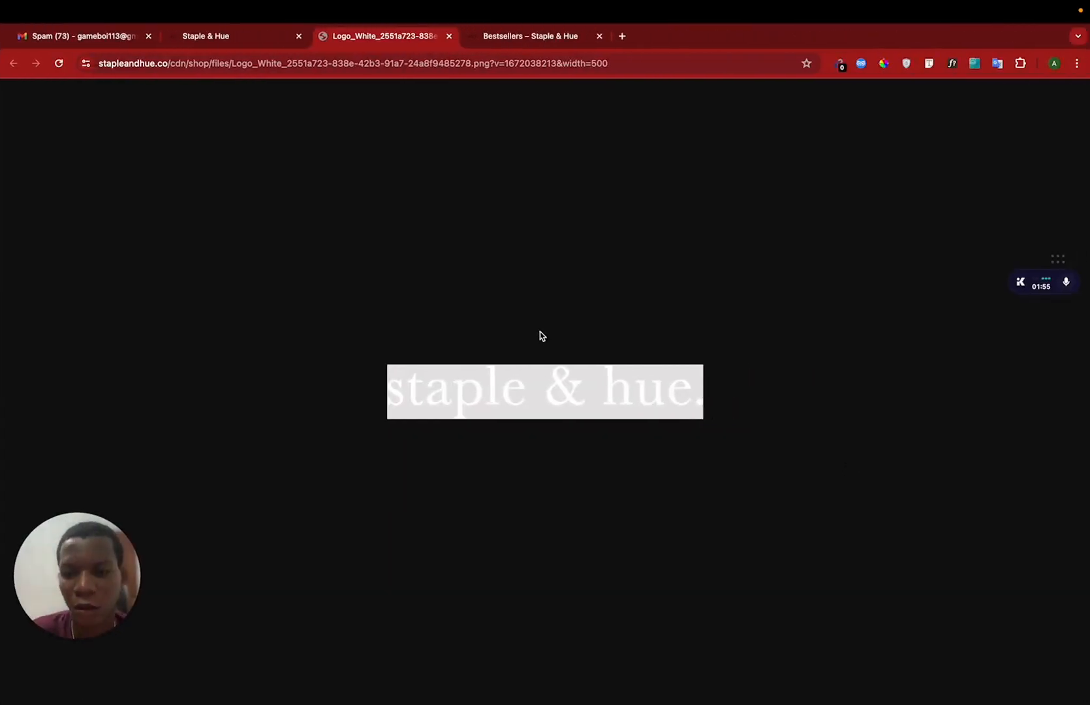
key(super+w)
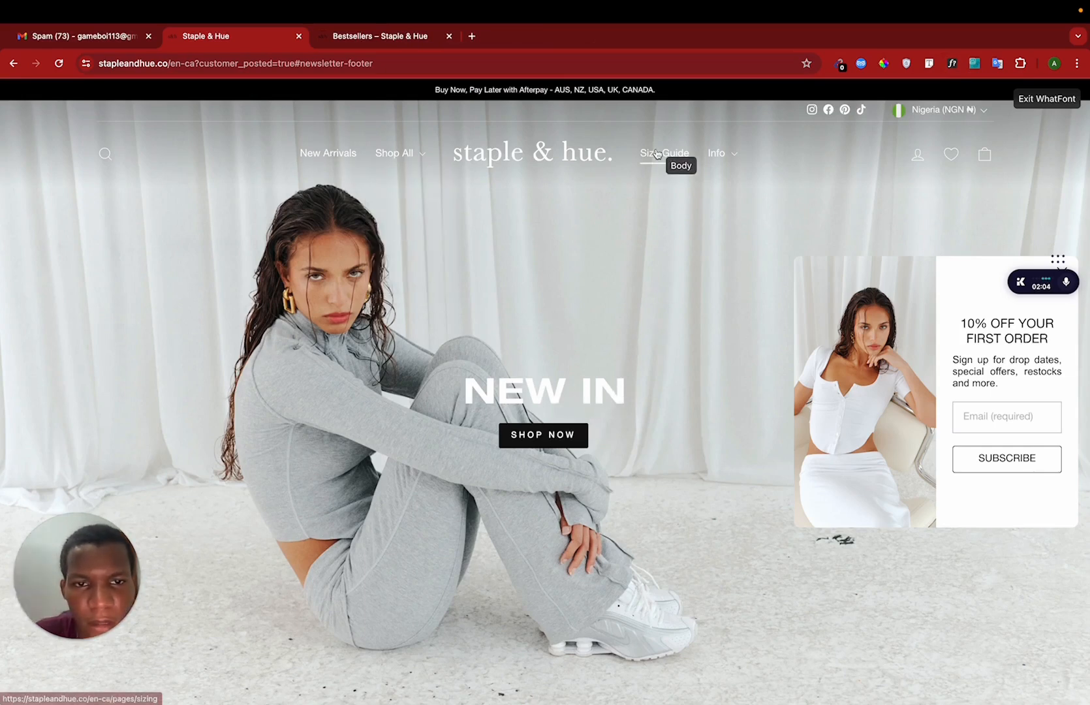
click(539, 387)
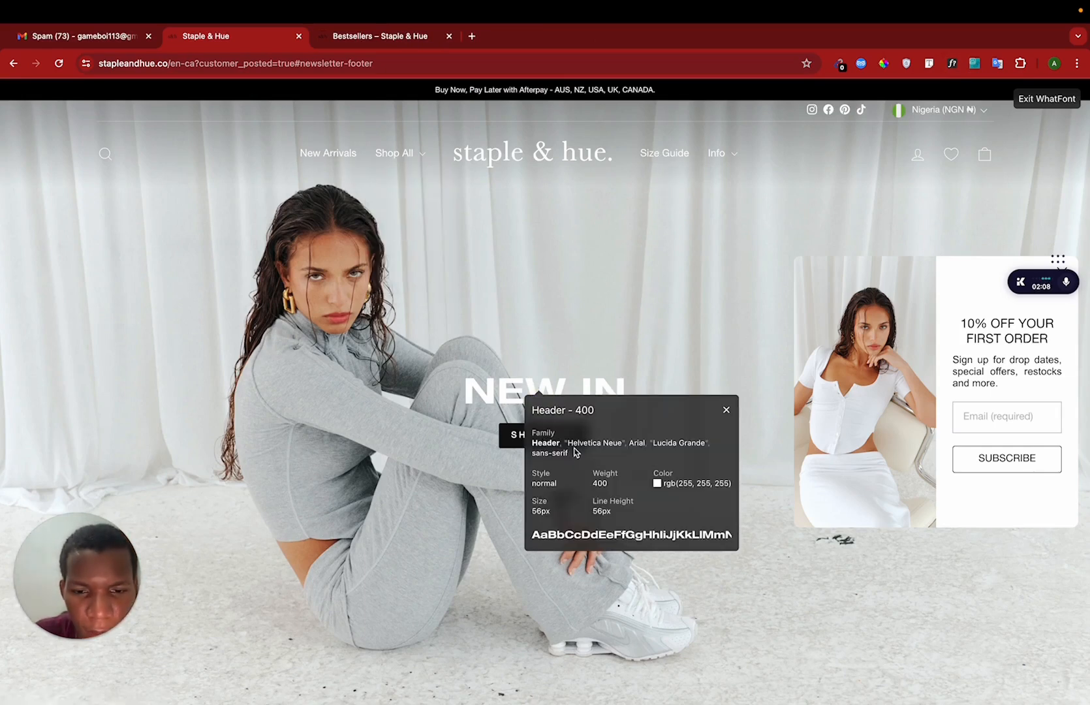
click(726, 410)
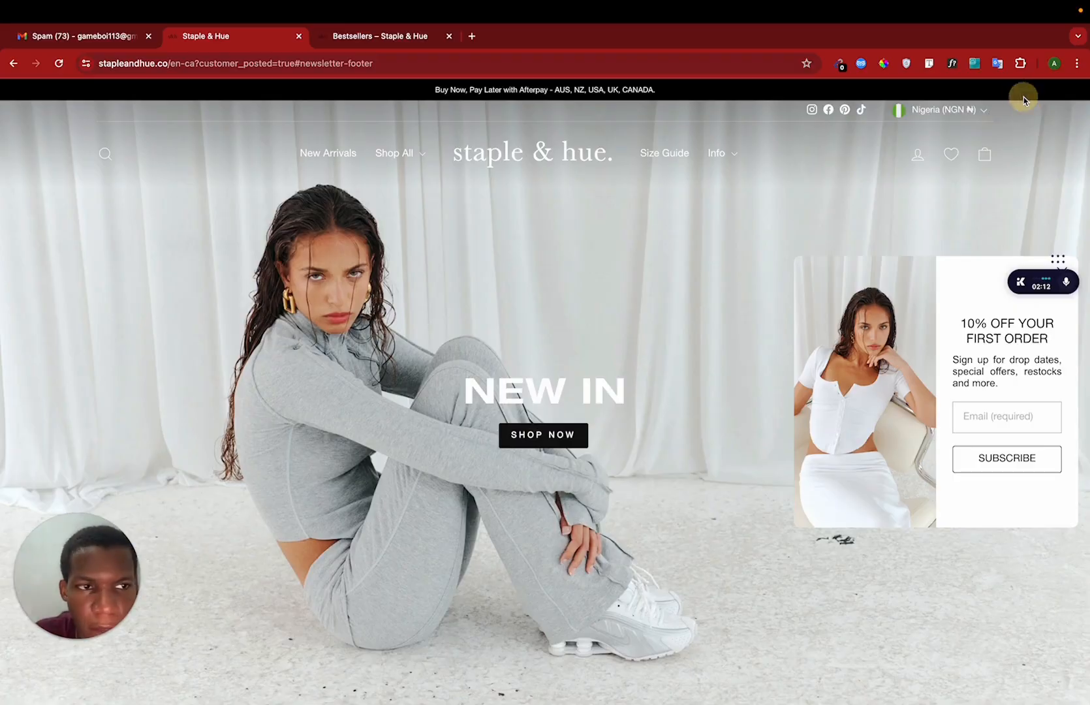
Switch back to Figma and draw a frame about 635 × 1423 px between the grey frame and the reference emails.
key(ctrl+Left)
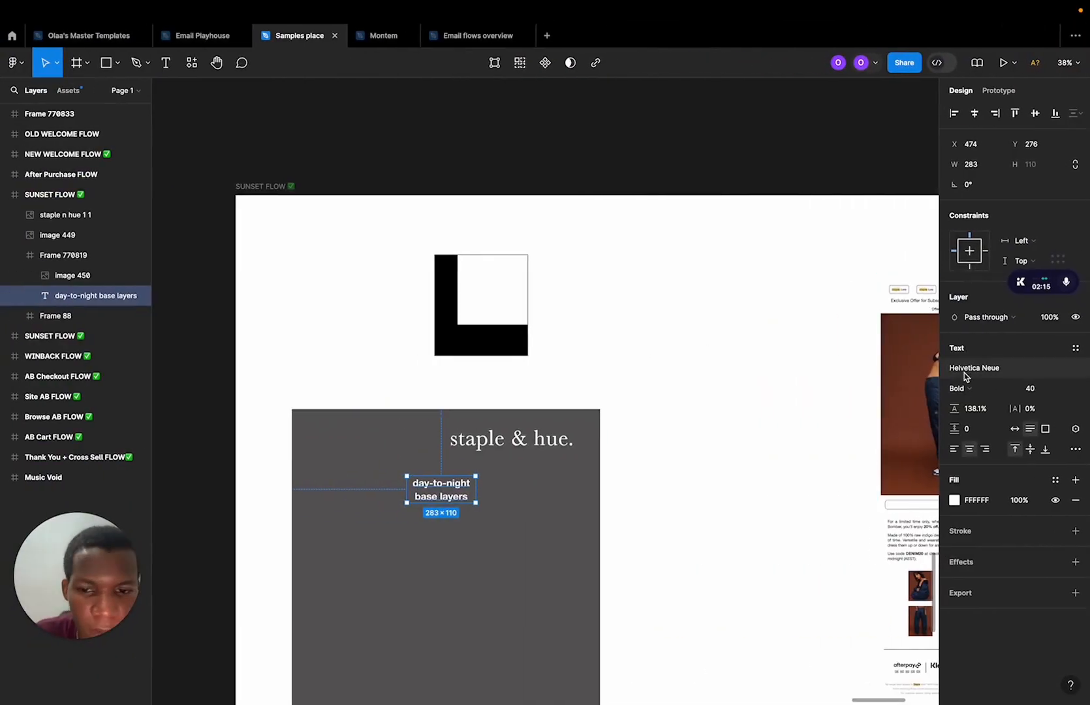
scroll(494, 485, down, 3)
scroll(496, 486, up, 3)
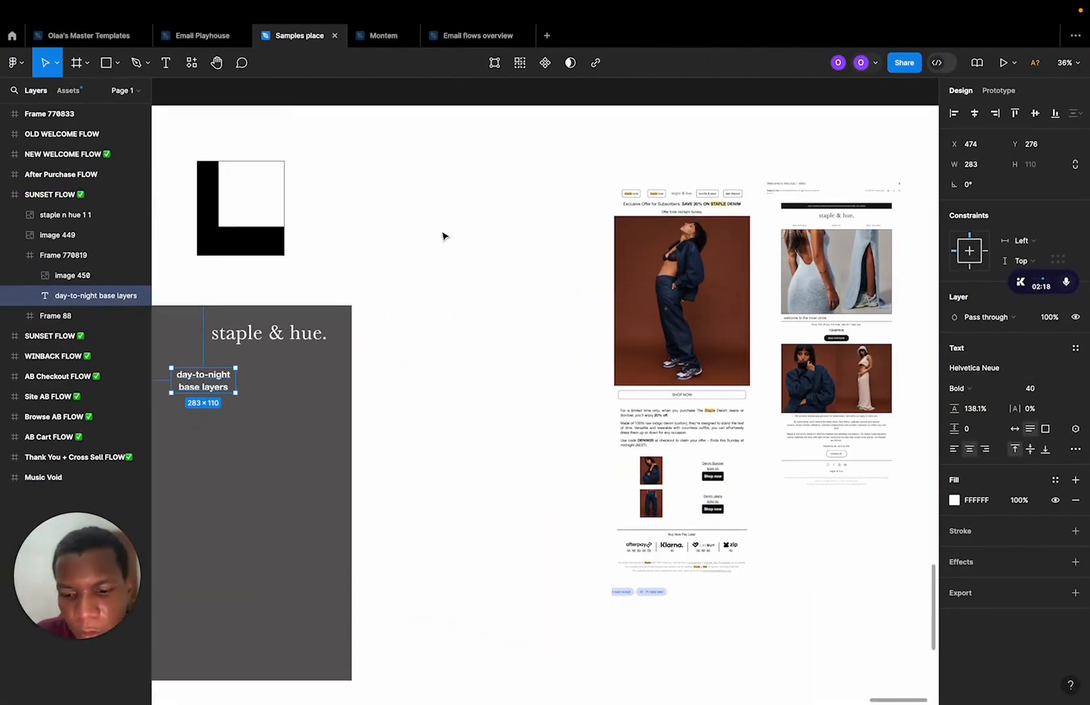
key(f)
mouse_move(423, 200)
mouse_down()
mouse_move(487, 315)
mouse_move(568, 522)
mouse_up()
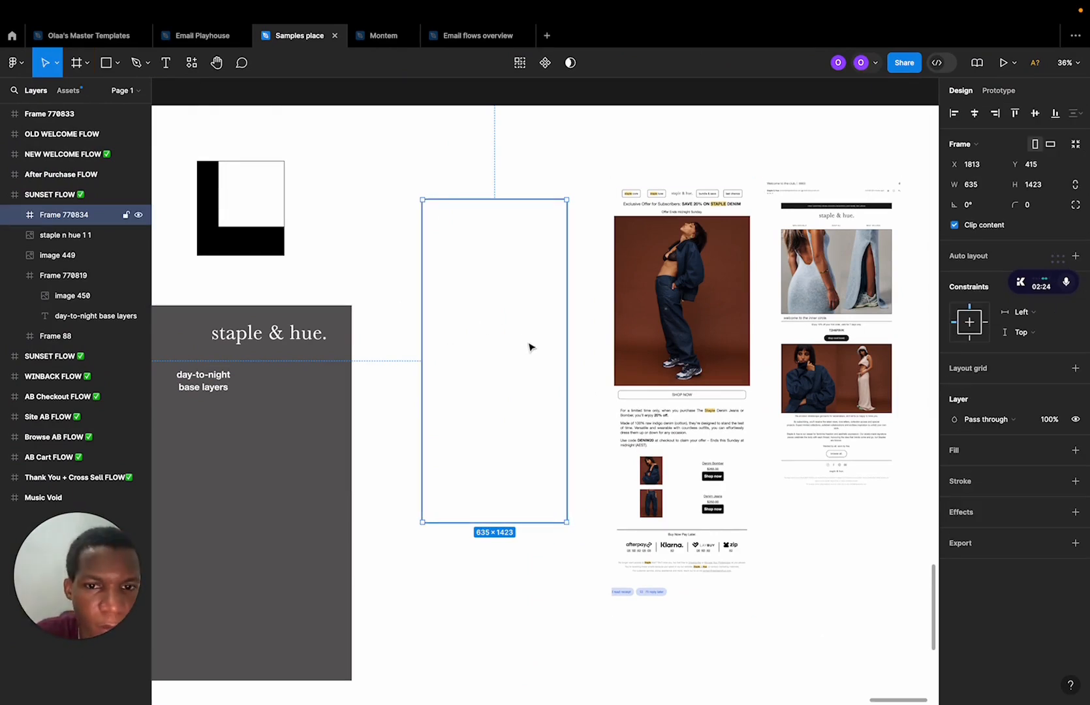
Set the new frame's width to 600 and extend its top edge upward to a height of about 1515 px.
text(60)
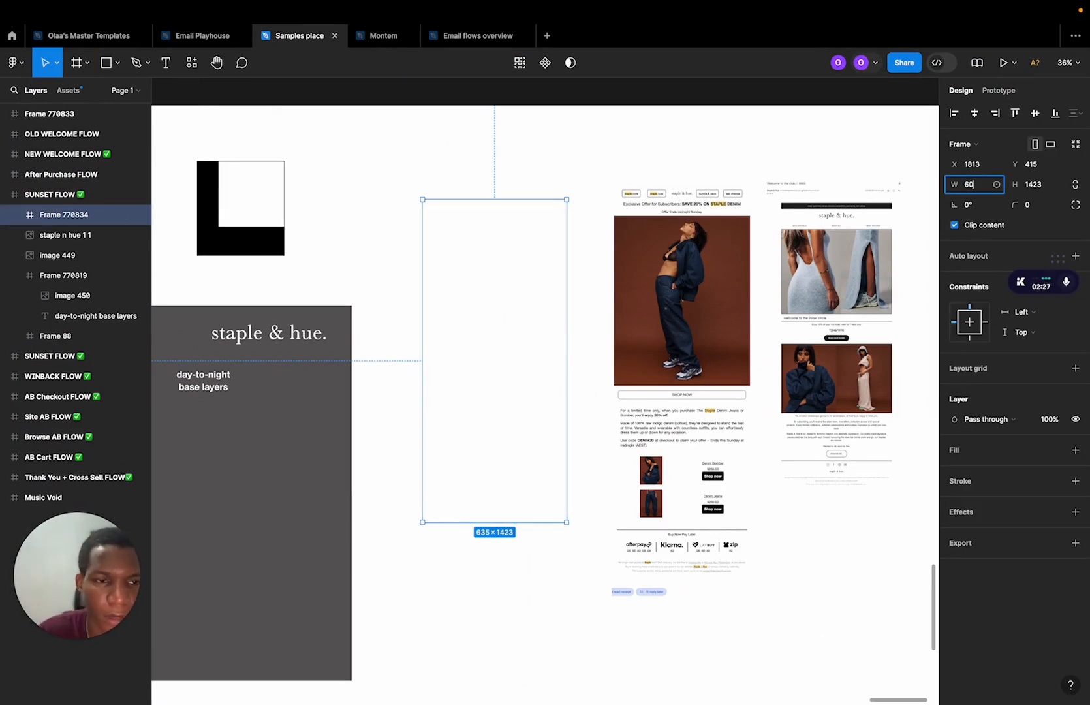
text(0)
key(Return)
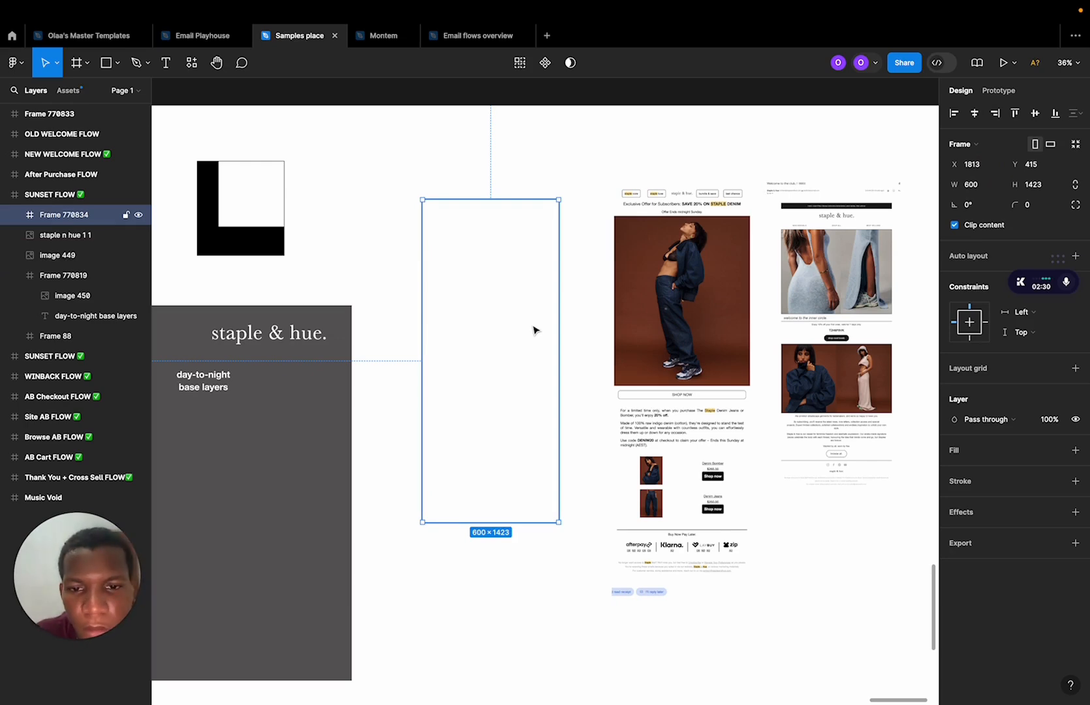
scroll(564, 396, up, 5)
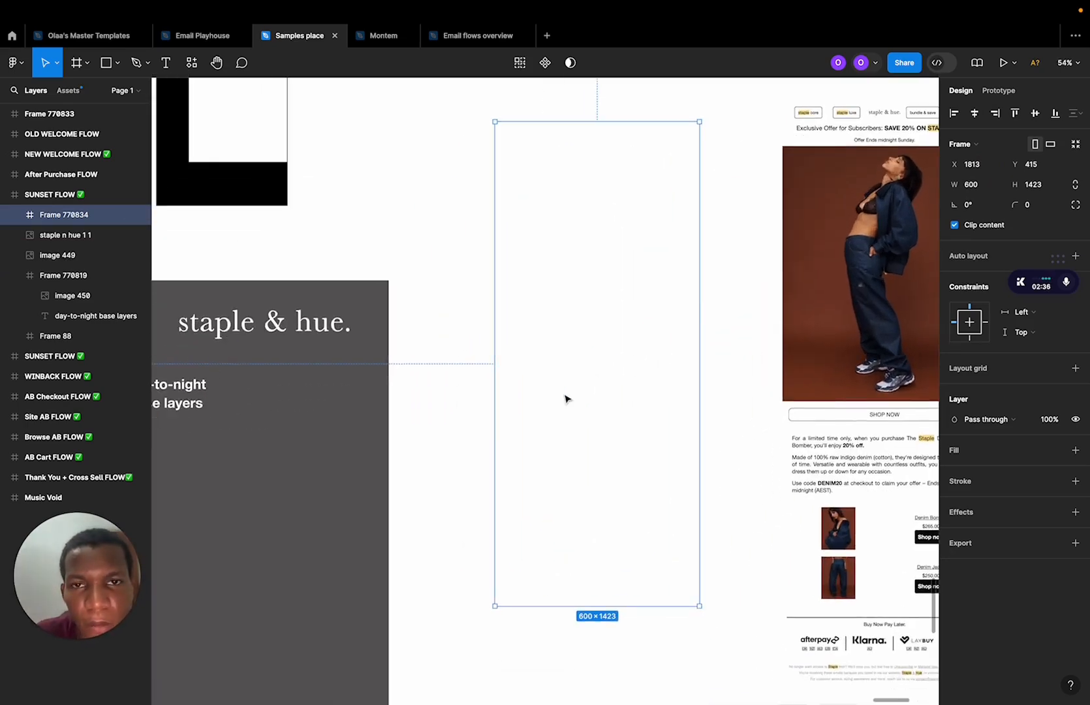
scroll(570, 387, up, 3)
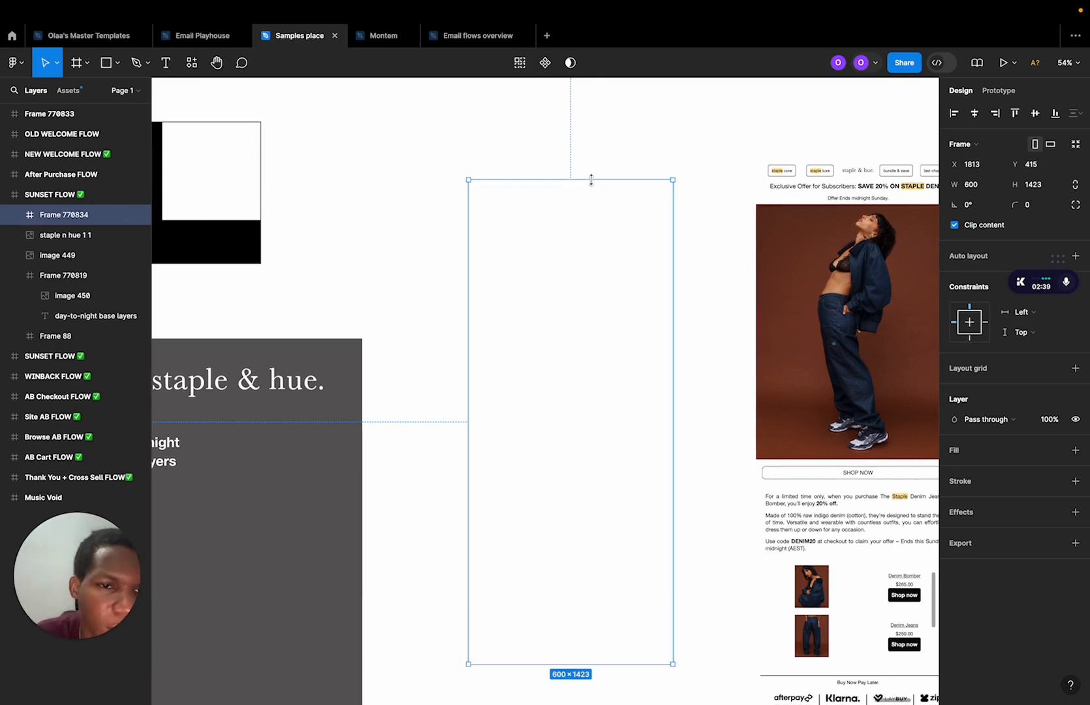
drag(590, 166, 592, 147)
scroll(589, 333, down, 2)
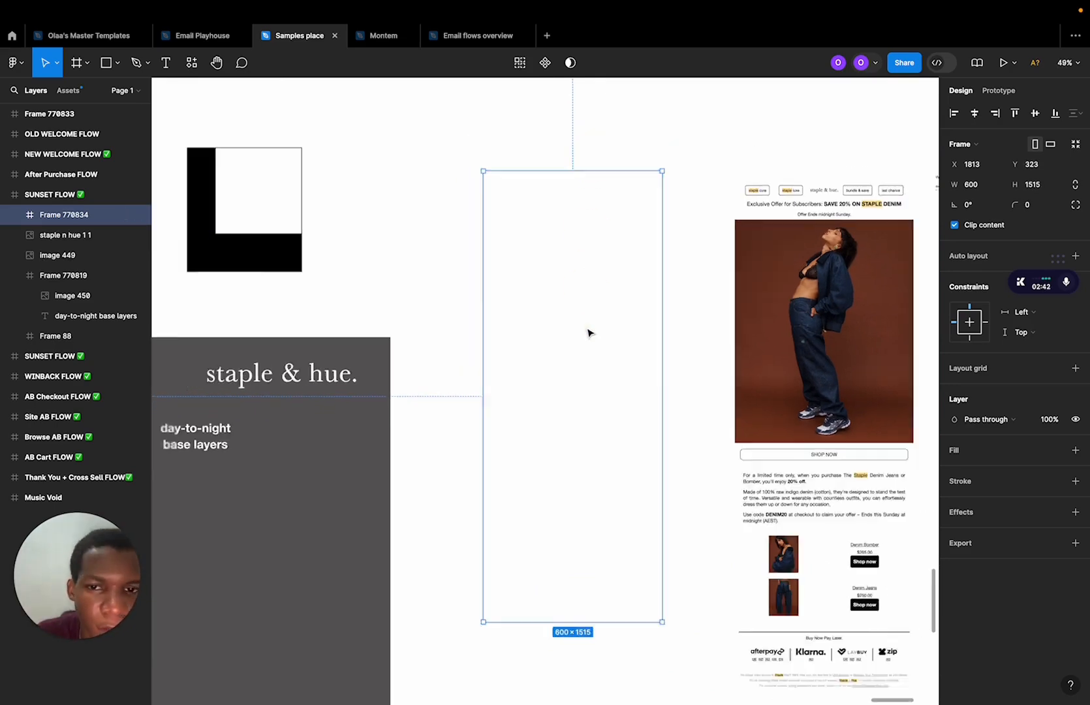
Review the homepage banner and product sections in Chrome and the header of the welcome email reference in Figma.
scroll(405, 382, right, 3)
key(ctrl+Right)
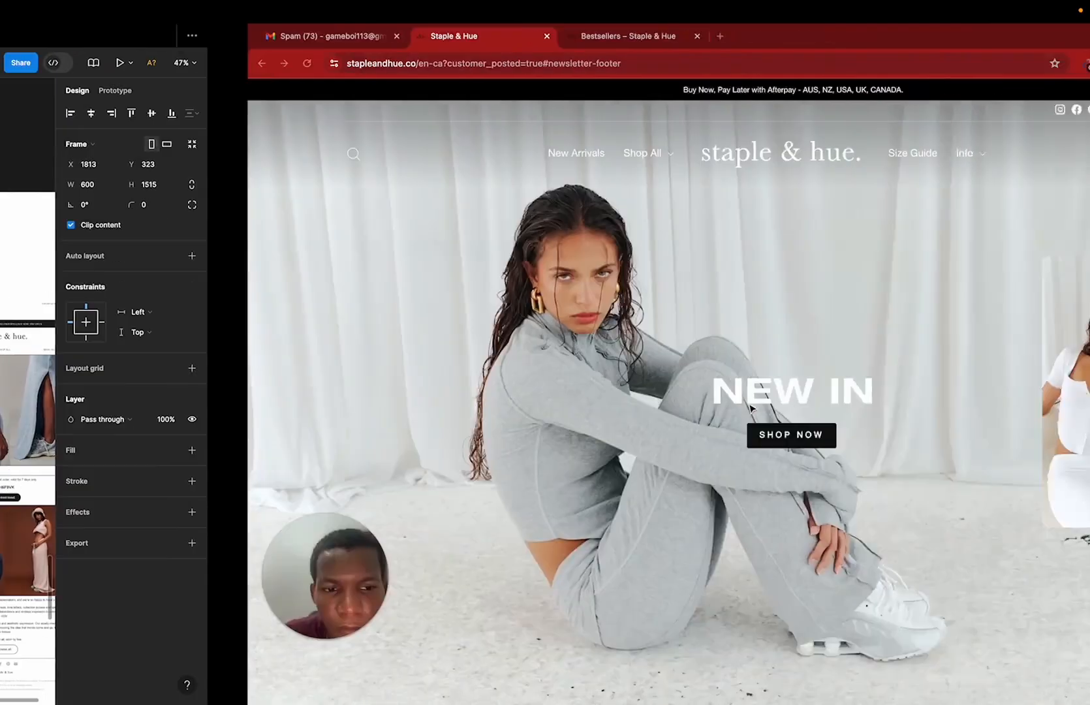
scroll(540, 267, down, 3)
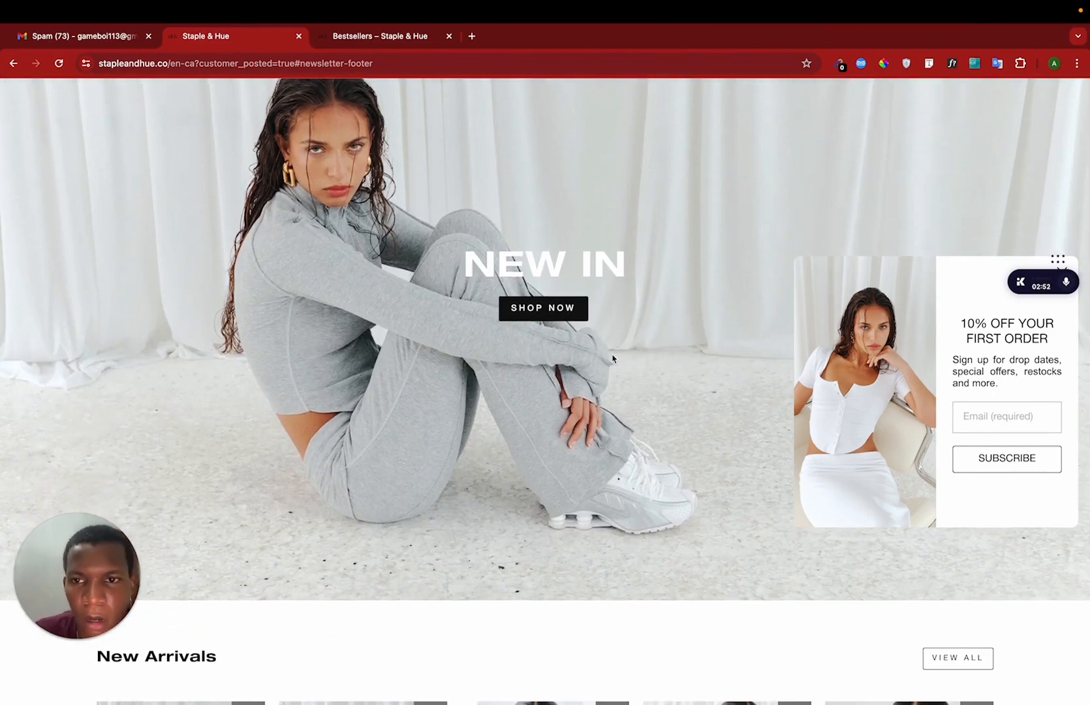
scroll(612, 358, down, 10)
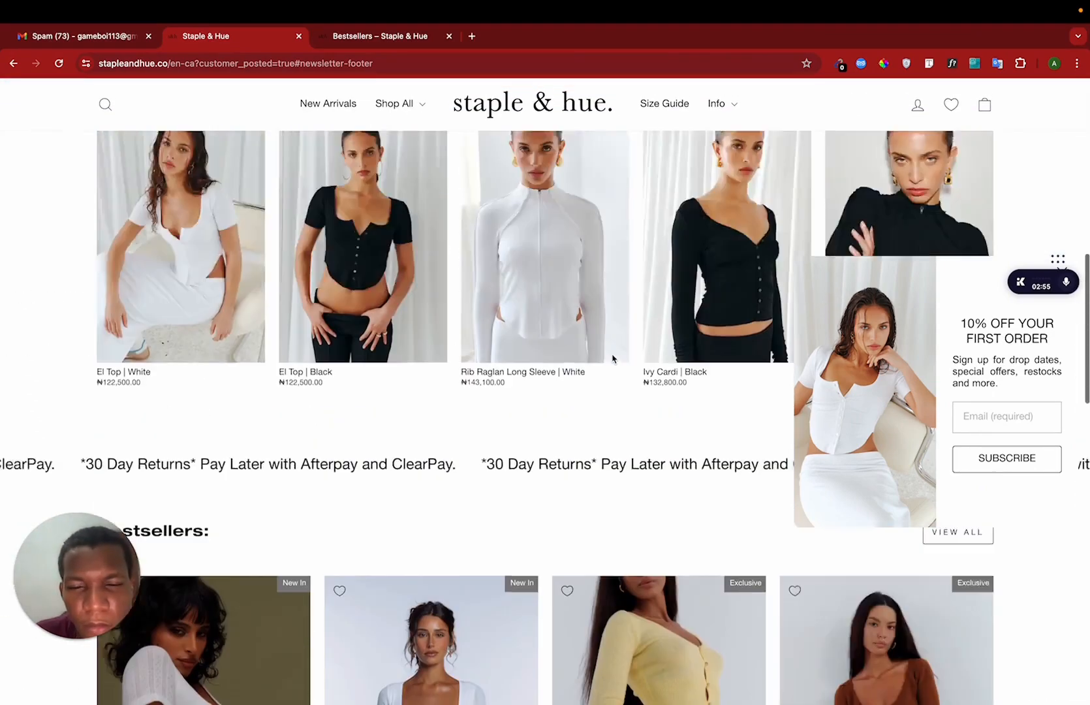
scroll(612, 358, up, 15)
key(ctrl+Left)
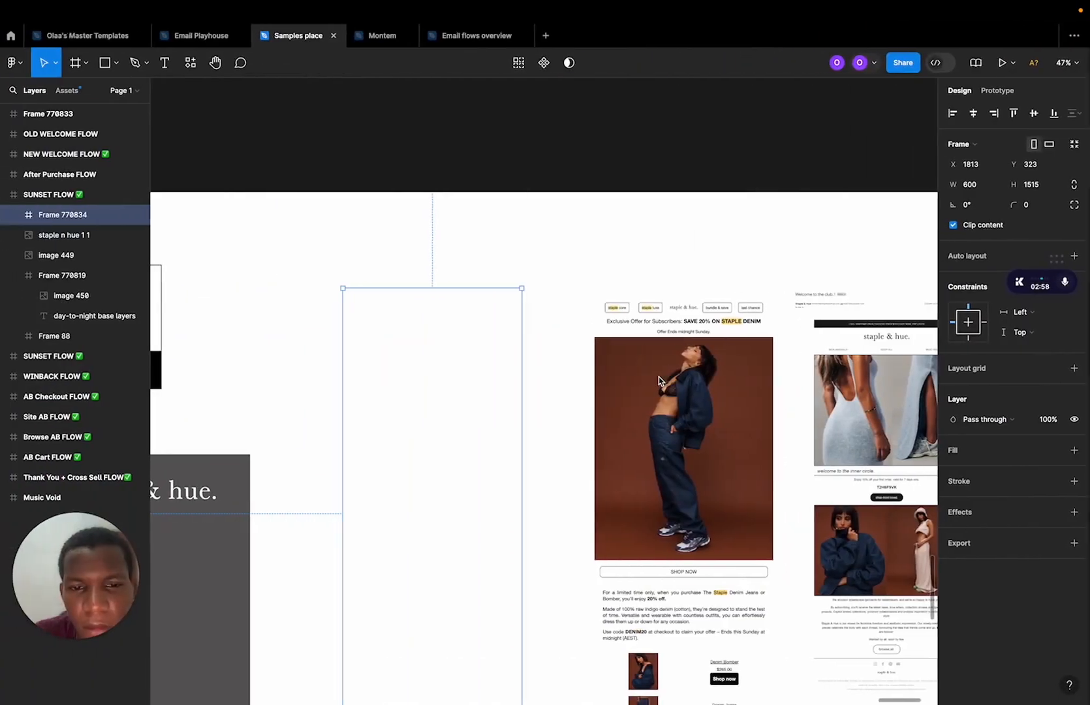
scroll(660, 376, right, 3)
scroll(691, 386, up, 8)
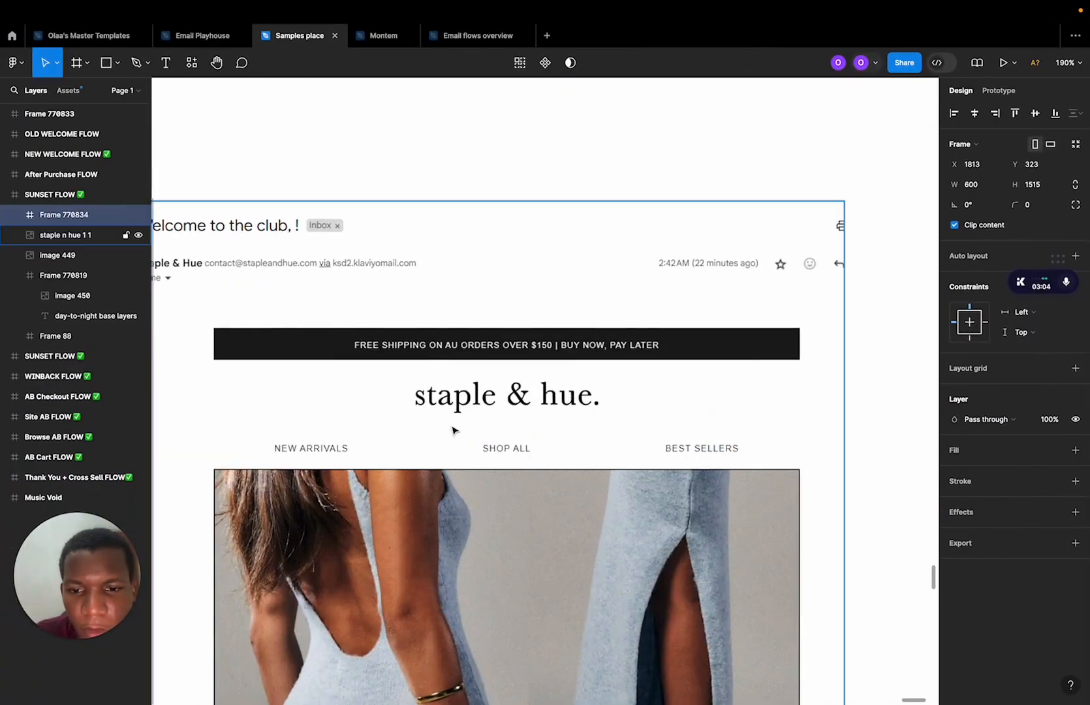
Add a black (000000) 1 px inside stroke to the empty 600 × 1515 email frame.
scroll(455, 430, down, 10)
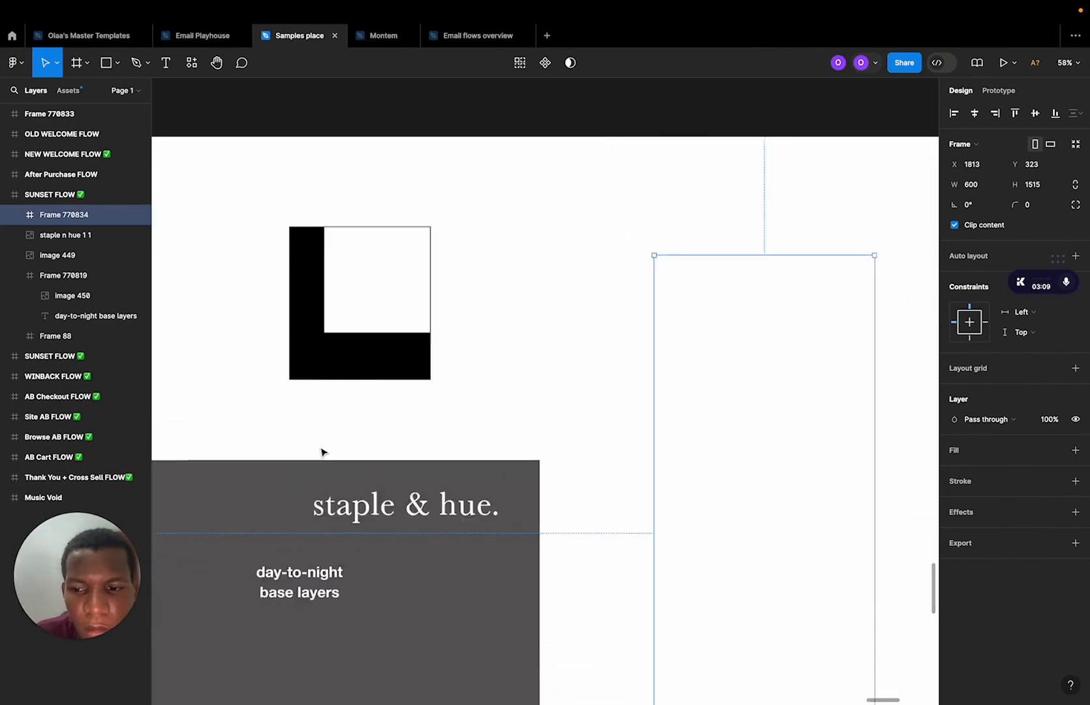
scroll(321, 452, left, 1)
click(395, 513)
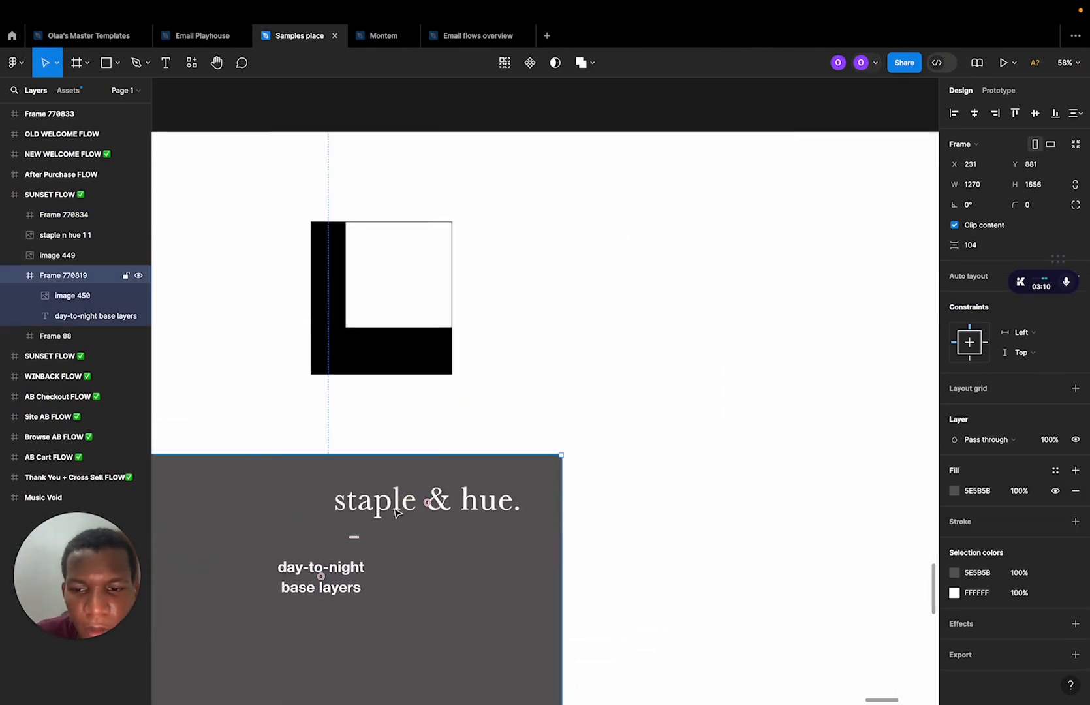
click(796, 384)
click(1076, 481)
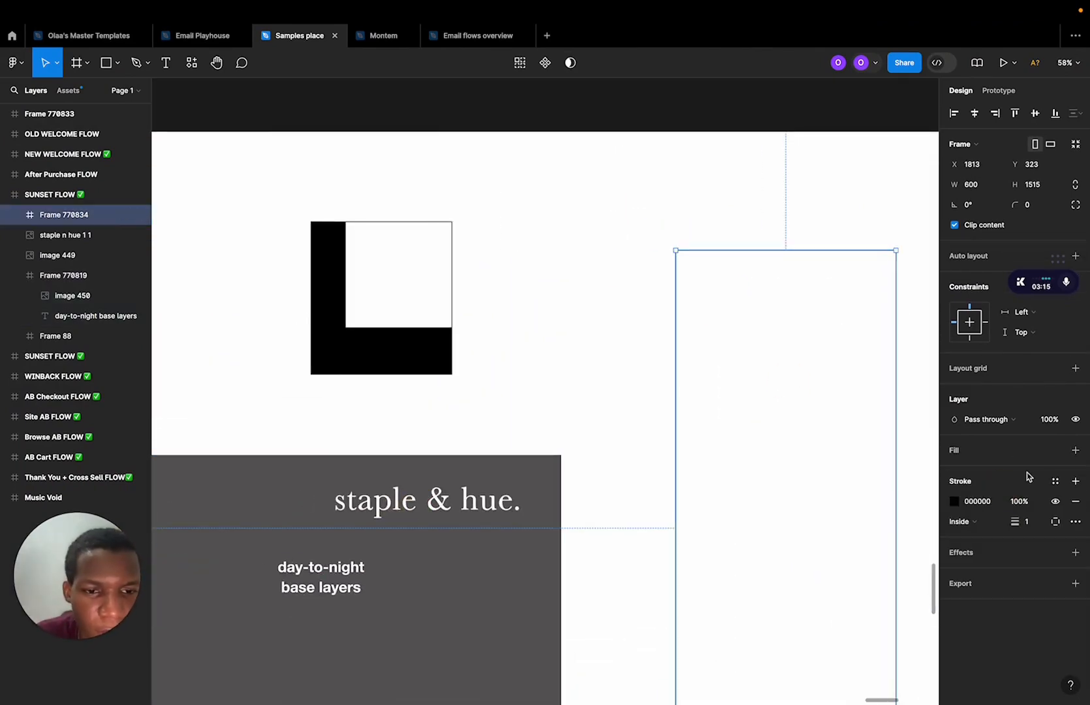
click(387, 511)
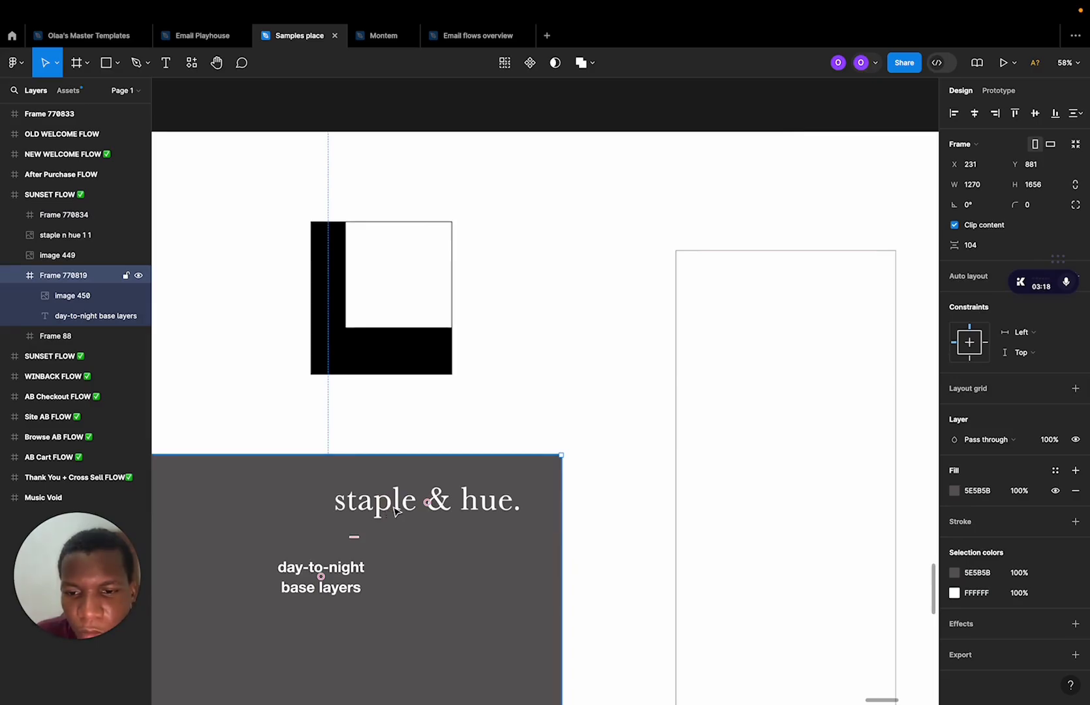
Review the homepage banner and new-in products in Chrome and the headers of both reference emails in Figma.
key(ctrl+Right)
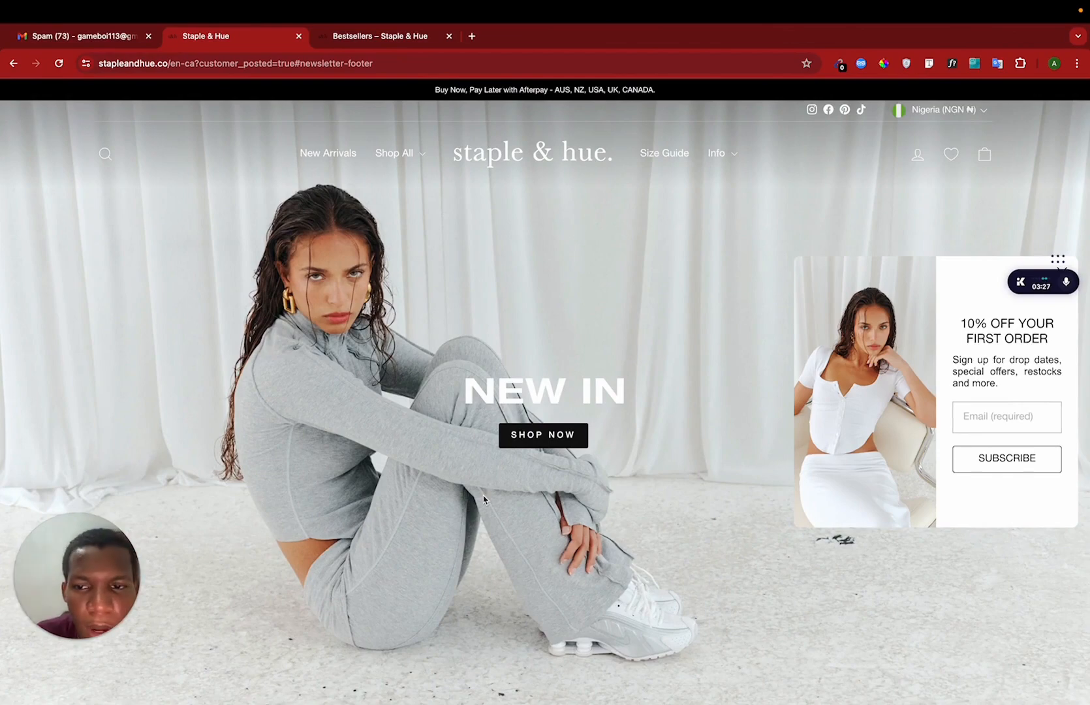
scroll(483, 499, down, 10)
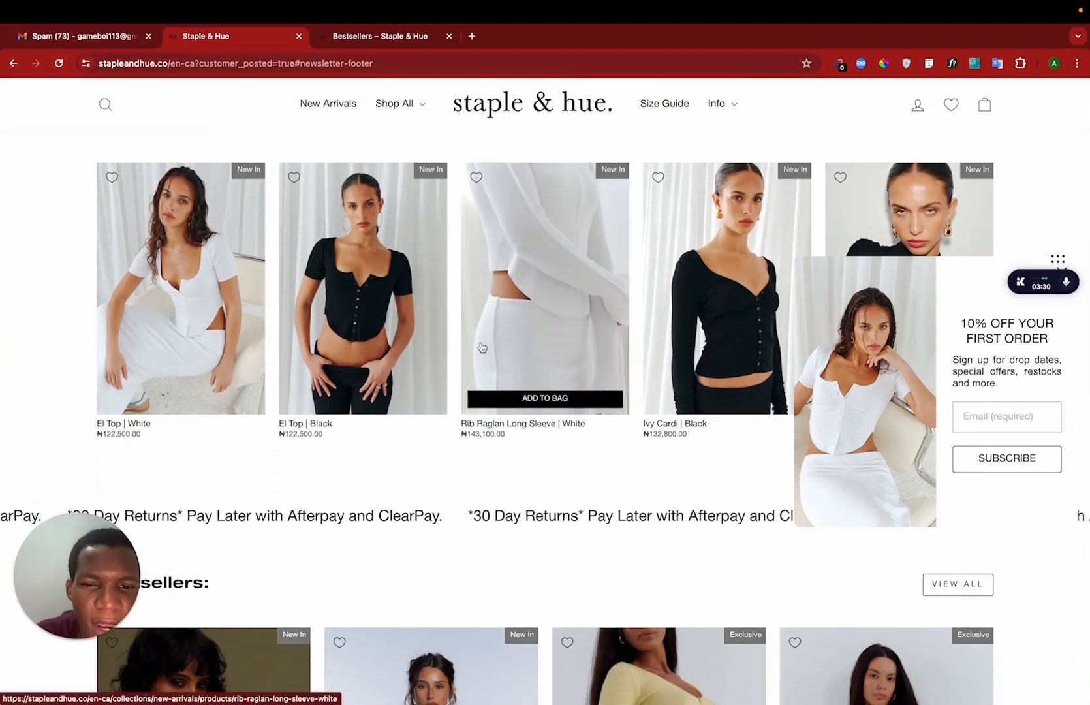
scroll(479, 578, up, 10)
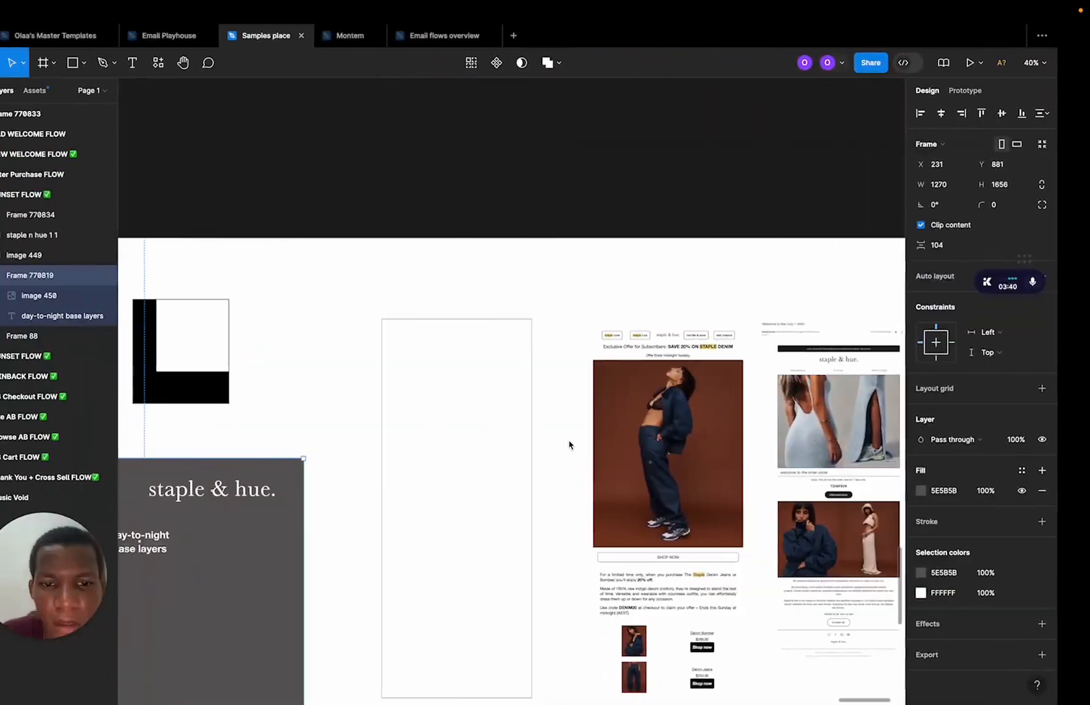
scroll(850, 359, up, 5)
scroll(820, 372, right, 3)
scroll(743, 409, down, 3)
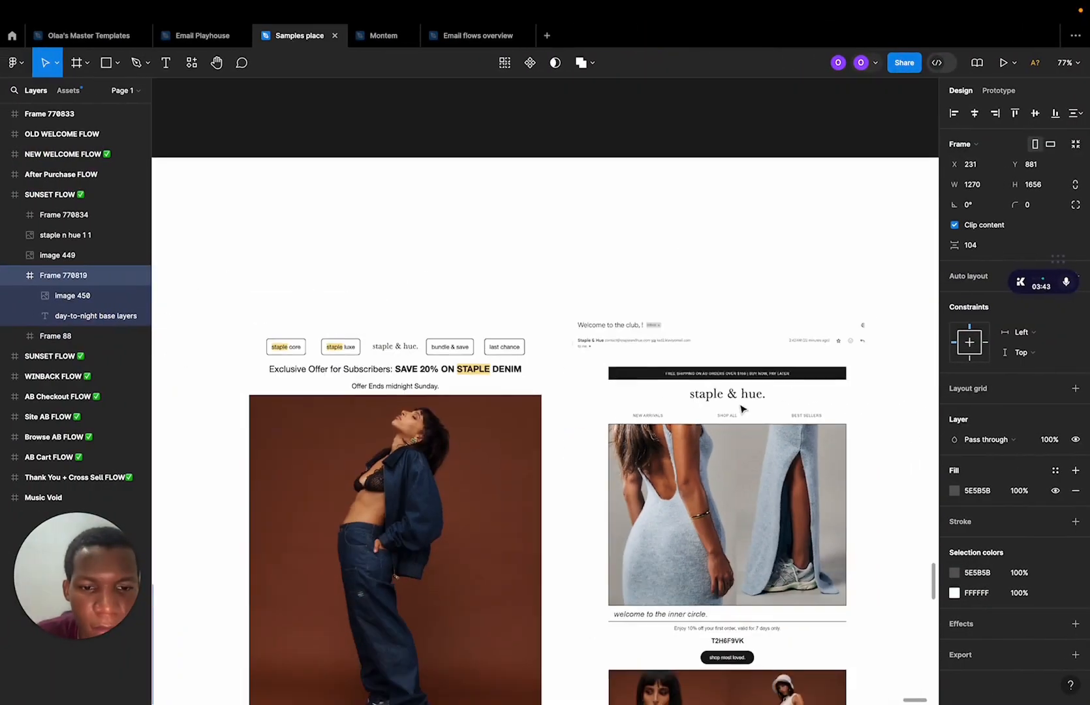
scroll(743, 410, left, 3)
scroll(795, 372, down, 3)
scroll(796, 372, left, 10)
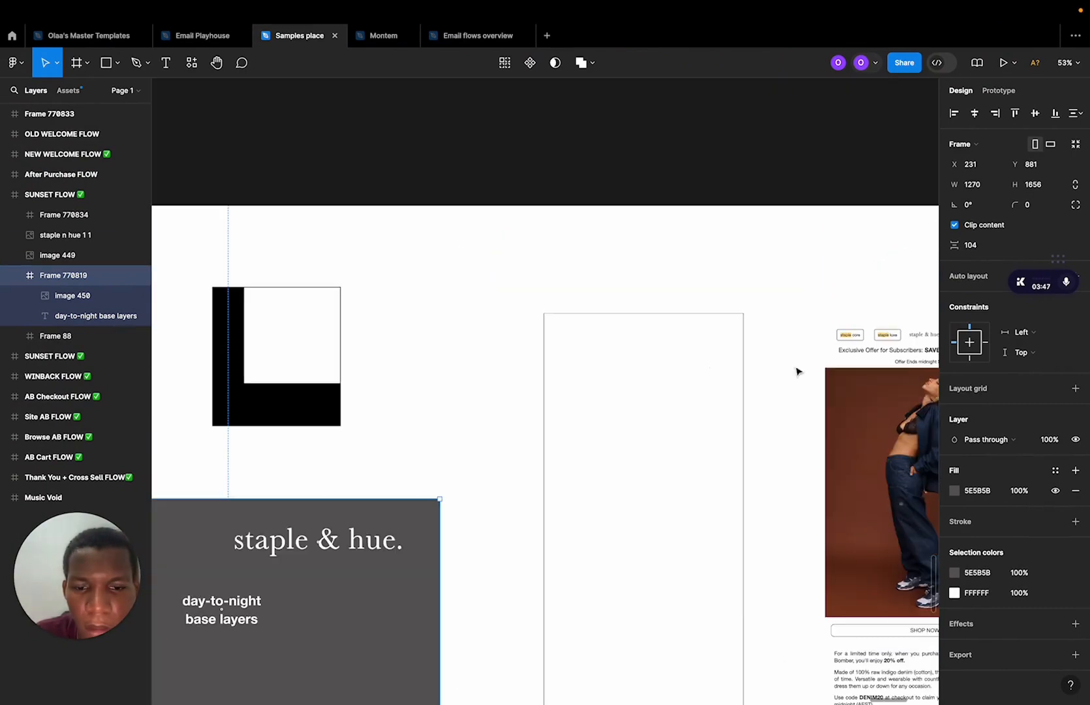
scroll(631, 346, down, 1)
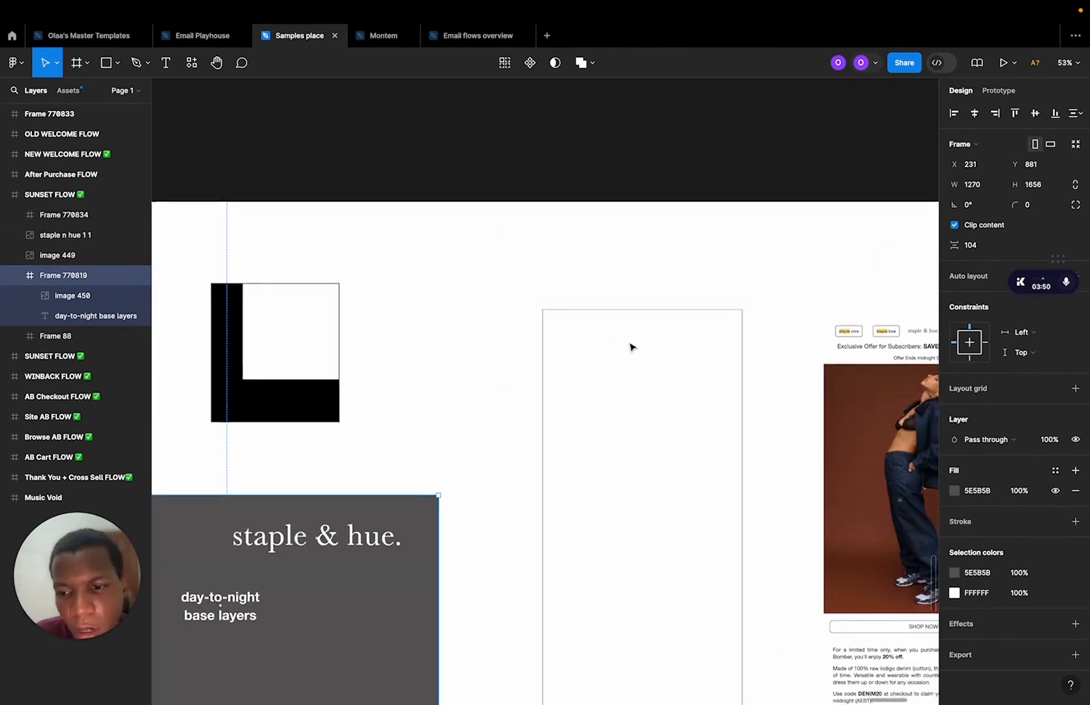
scroll(631, 348, down, 5)
scroll(631, 350, down, 3)
Switch to Chrome and examine the homepage's best sellers, Bundle & Save banner and footer.
key(ctrl+Right)
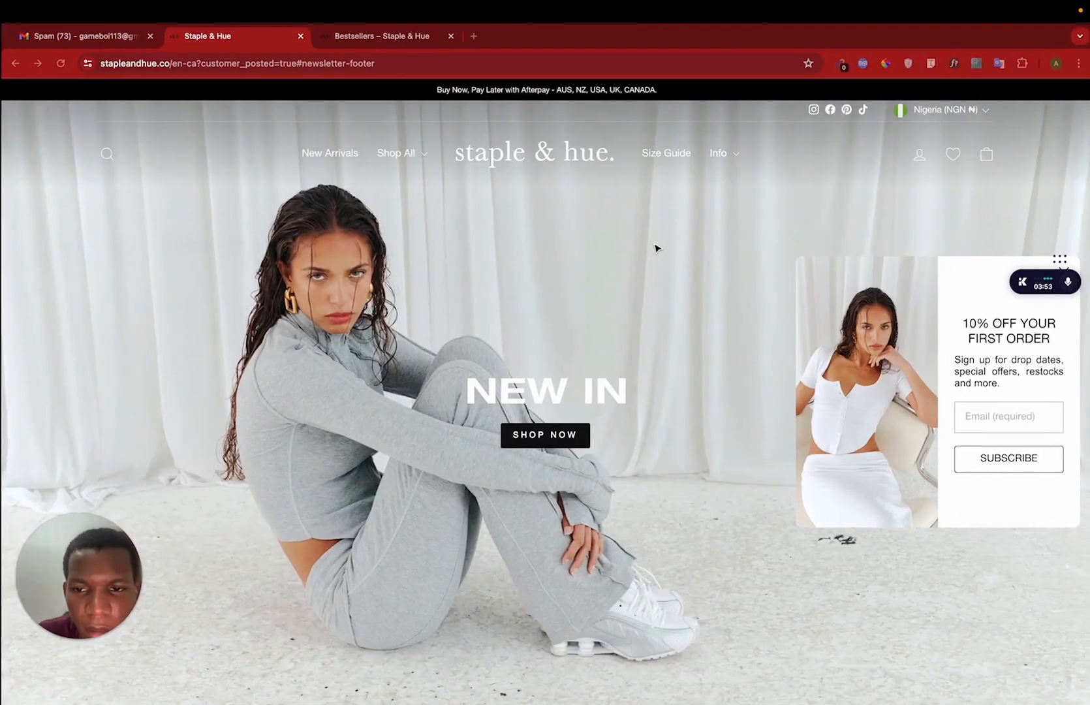
scroll(656, 248, down, 15)
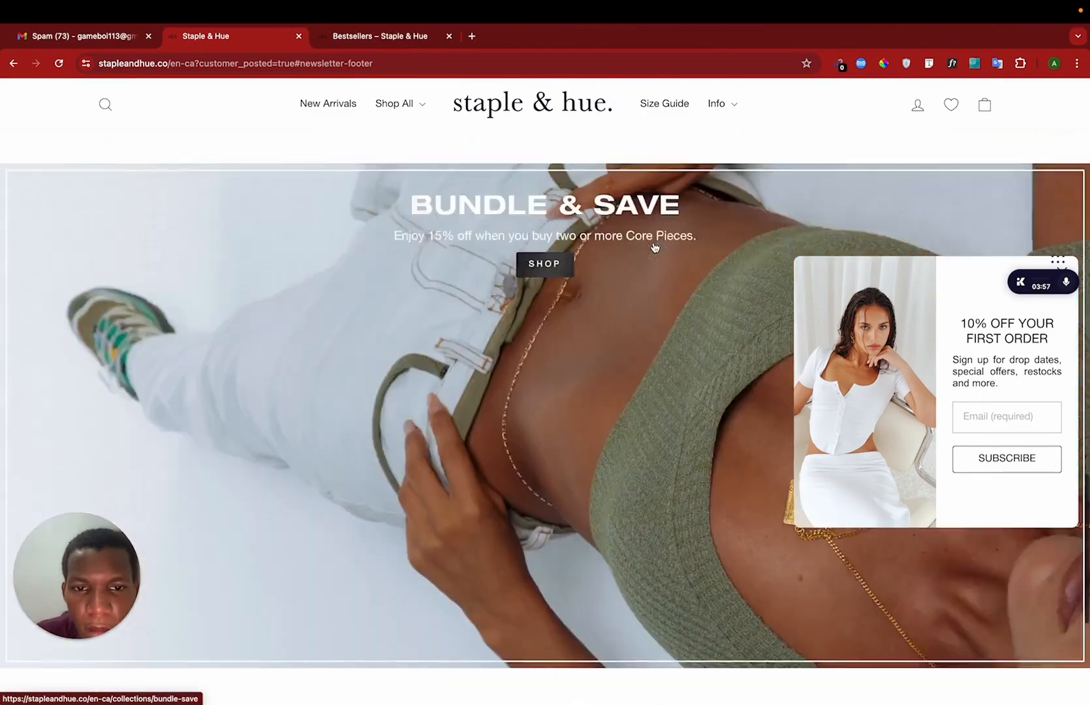
scroll(655, 247, up, 9)
scroll(627, 335, down, 3)
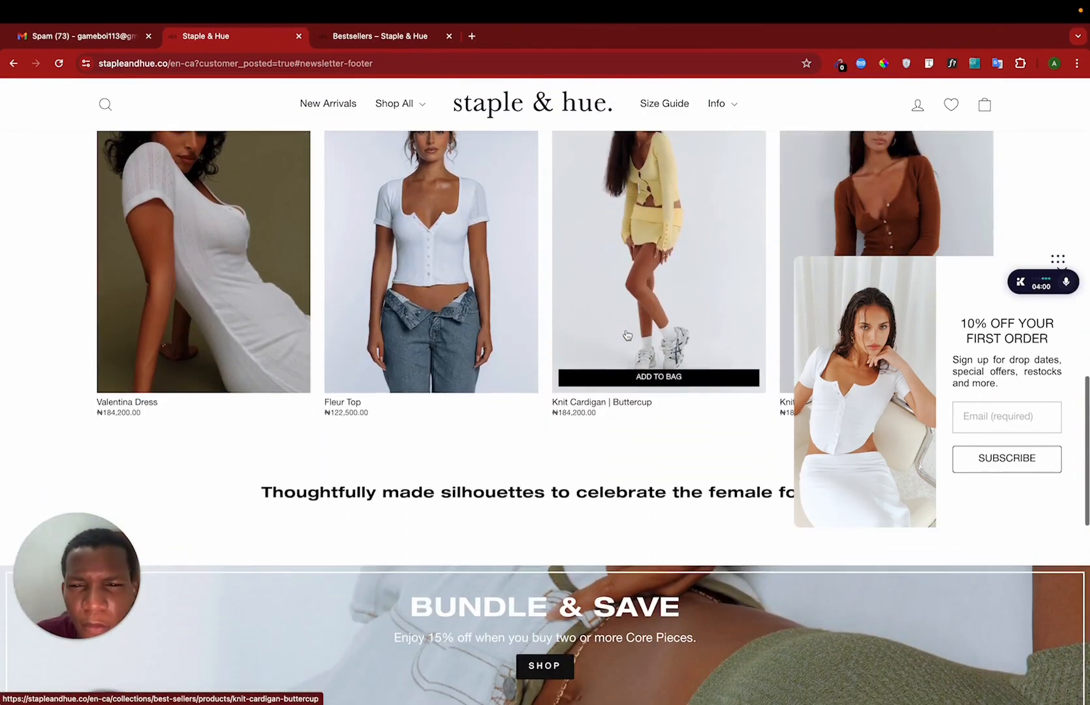
scroll(445, 510, down, 8)
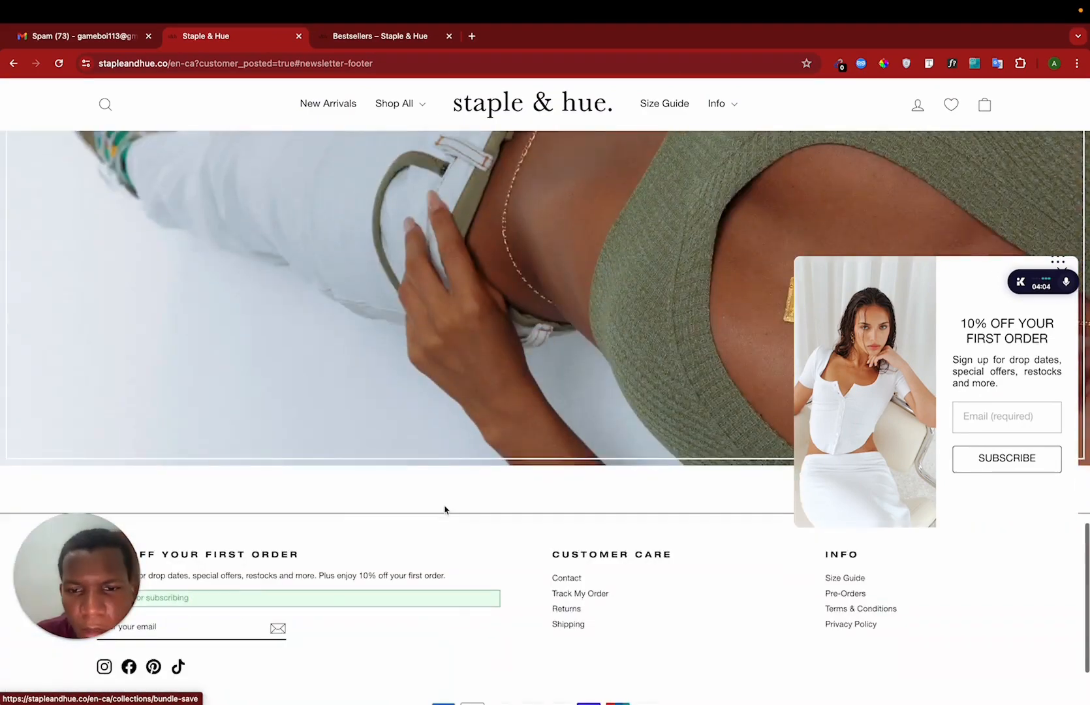
scroll(450, 516, up, 3)
scroll(329, 561, down, 5)
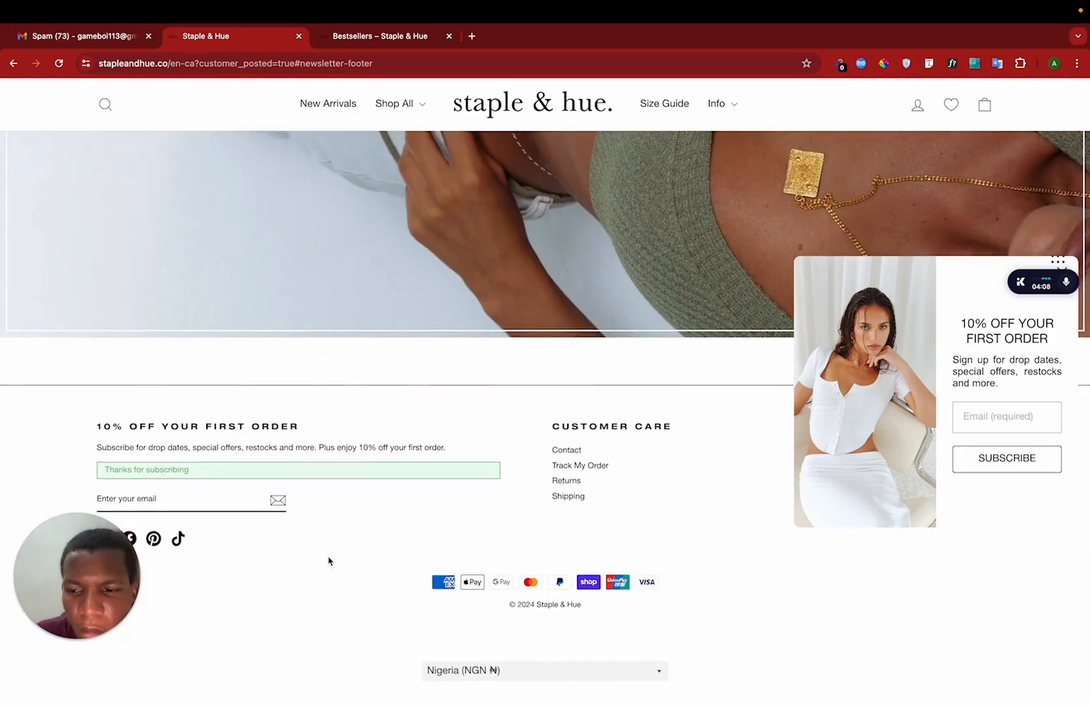
Open the brand's Instagram page from the website footer in a new tab and browse its posts.
drag(77, 557, 188, 606)
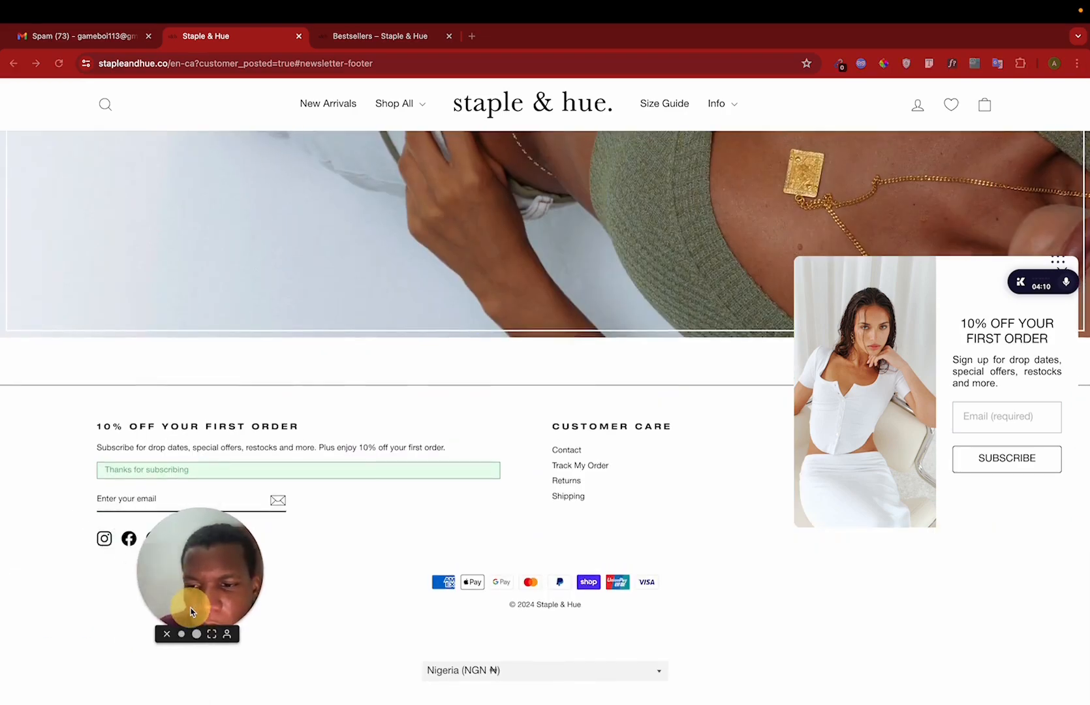
right_click(104, 542)
click(121, 549)
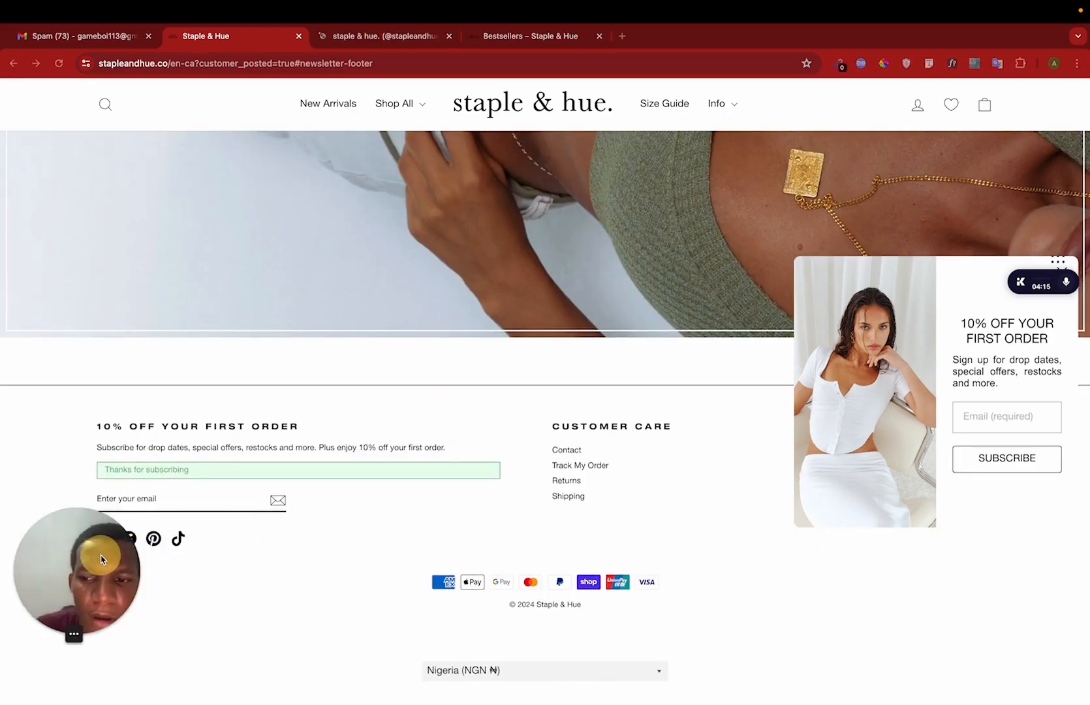
scroll(348, 542, up, 3)
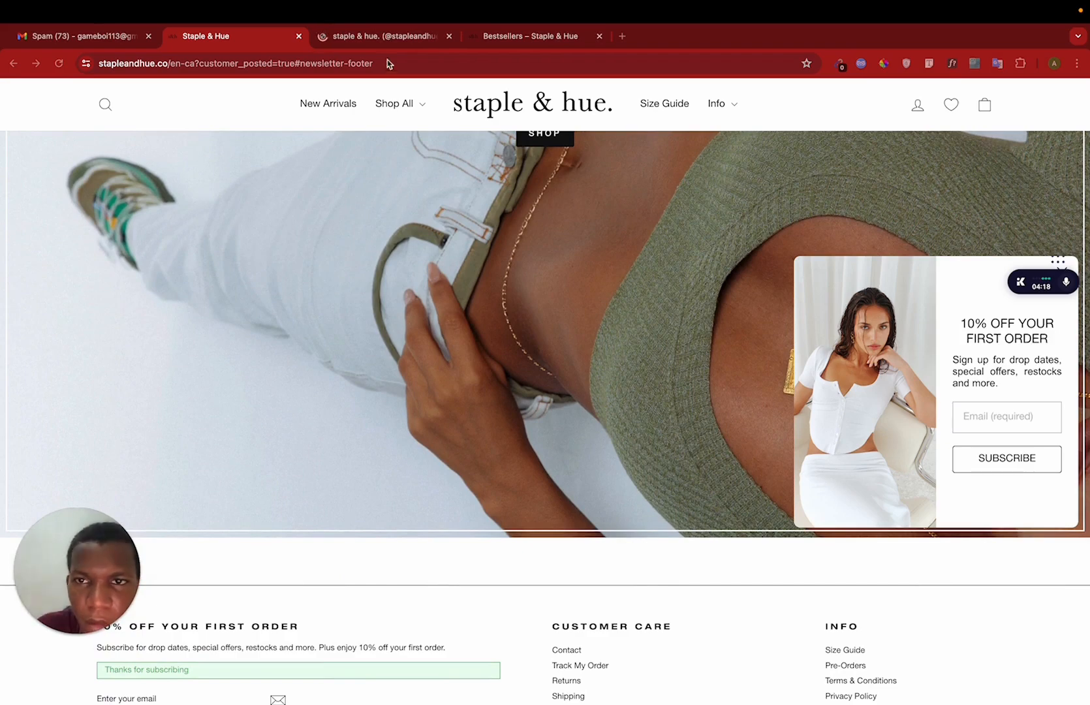
click(388, 37)
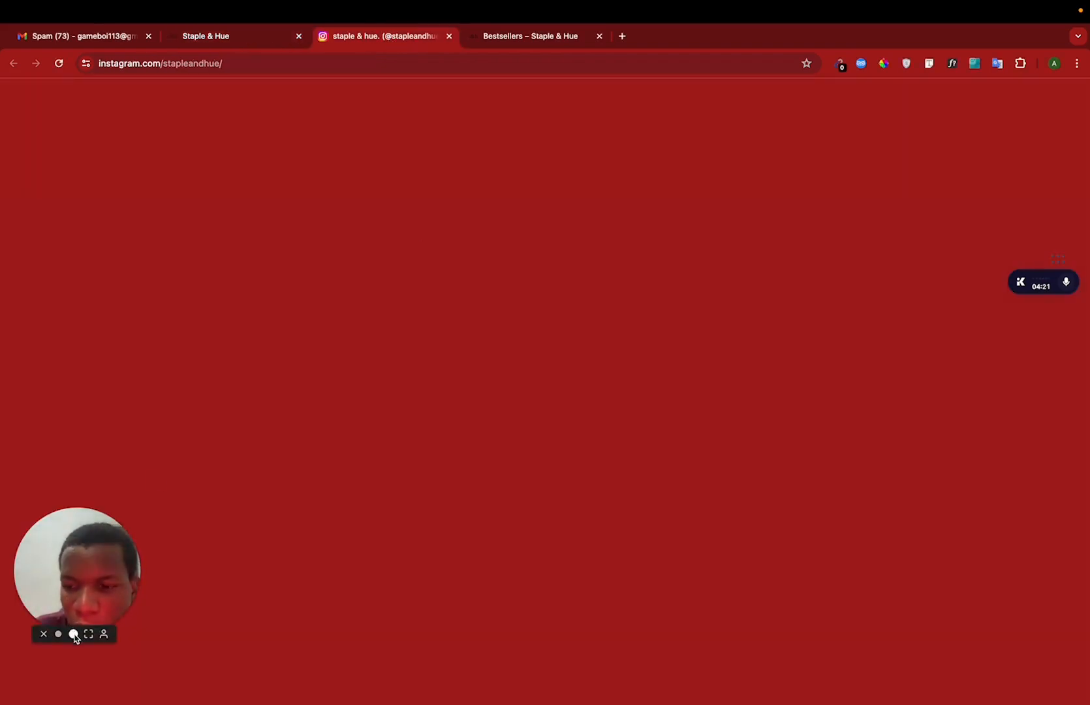
click(75, 636)
scroll(377, 448, down, 10)
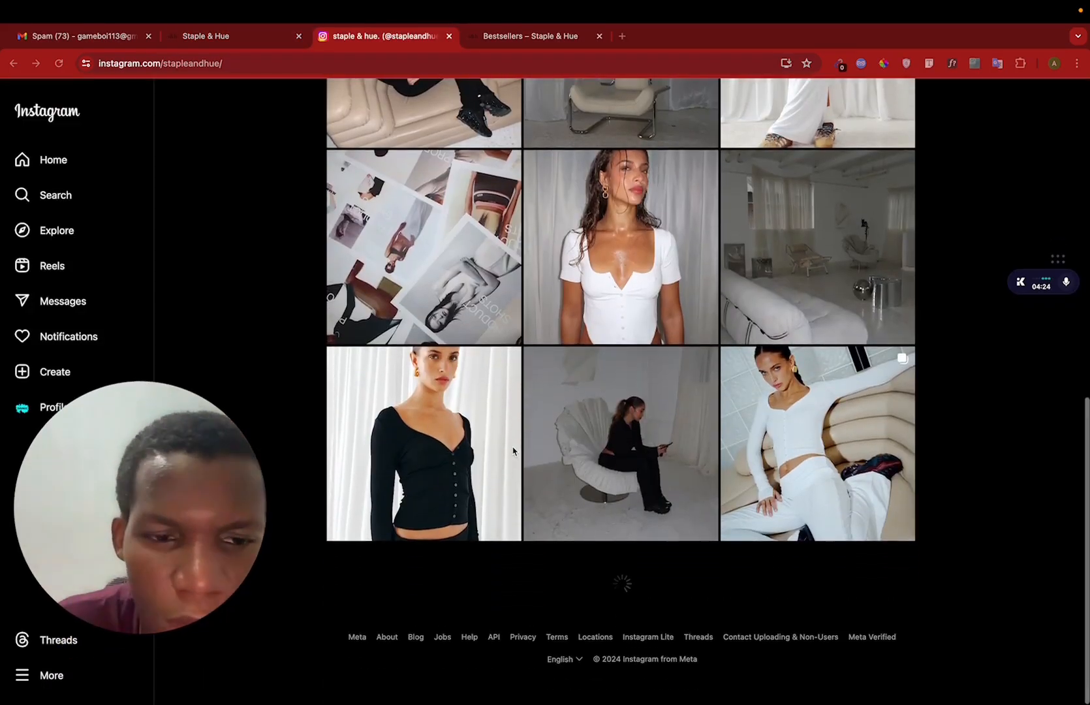
scroll(514, 451, up, 10)
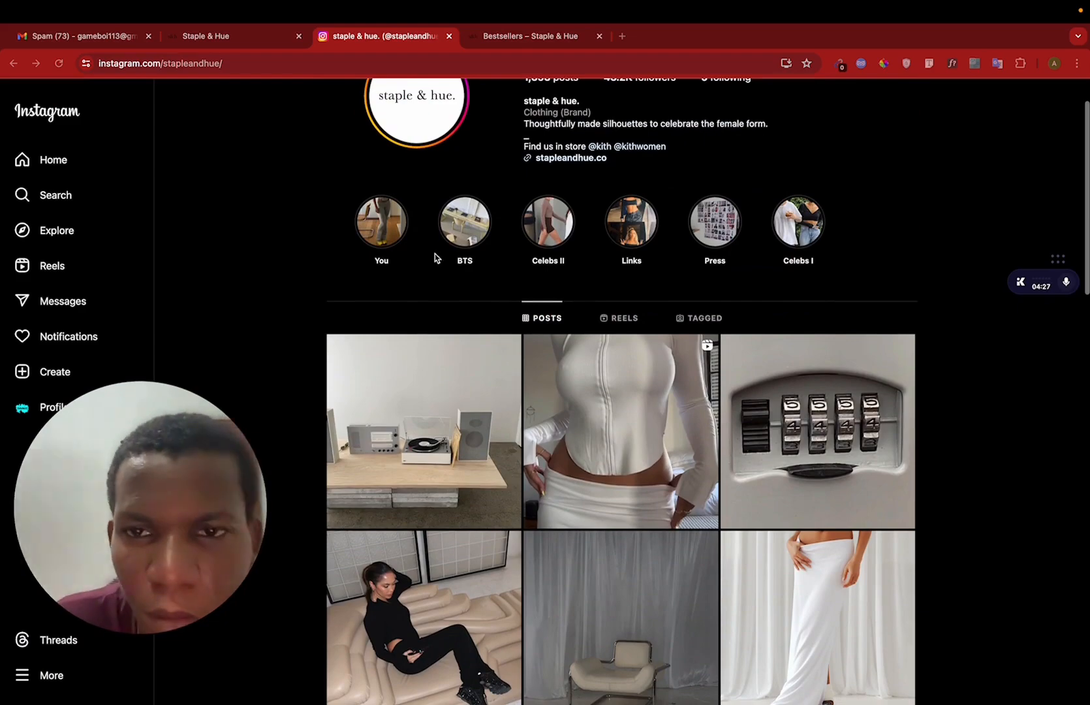
Return to the brand's homepage, open the Bundle & Save banner image in a new tab and copy the image.
click(257, 44)
scroll(503, 365, up, 2)
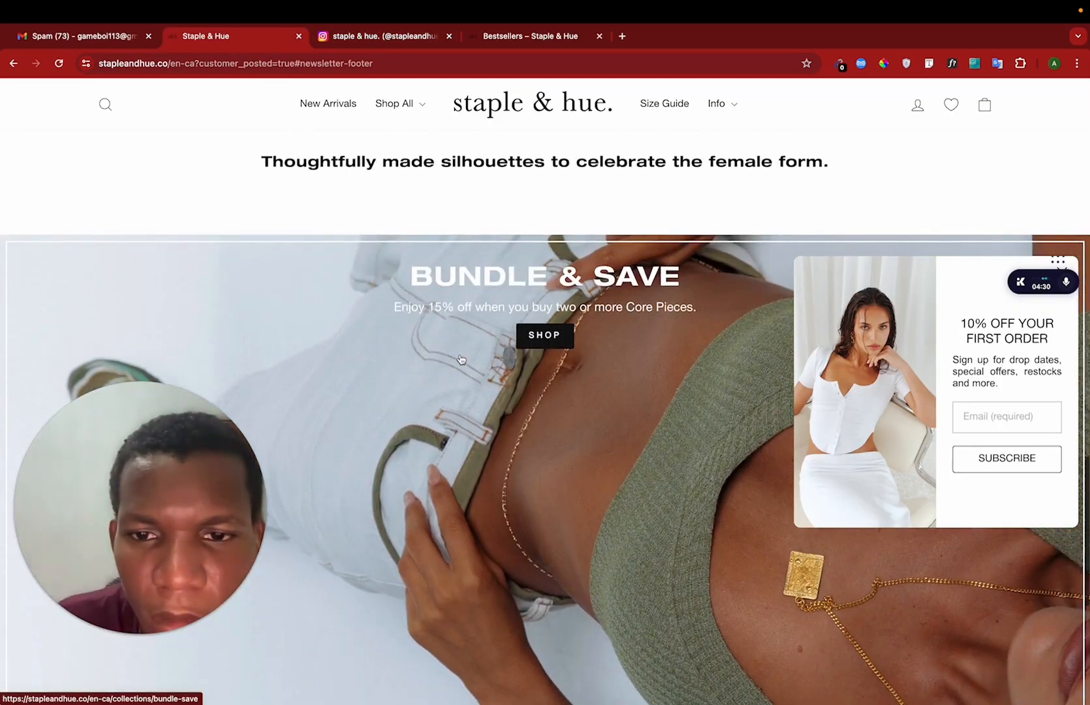
right_click(502, 385)
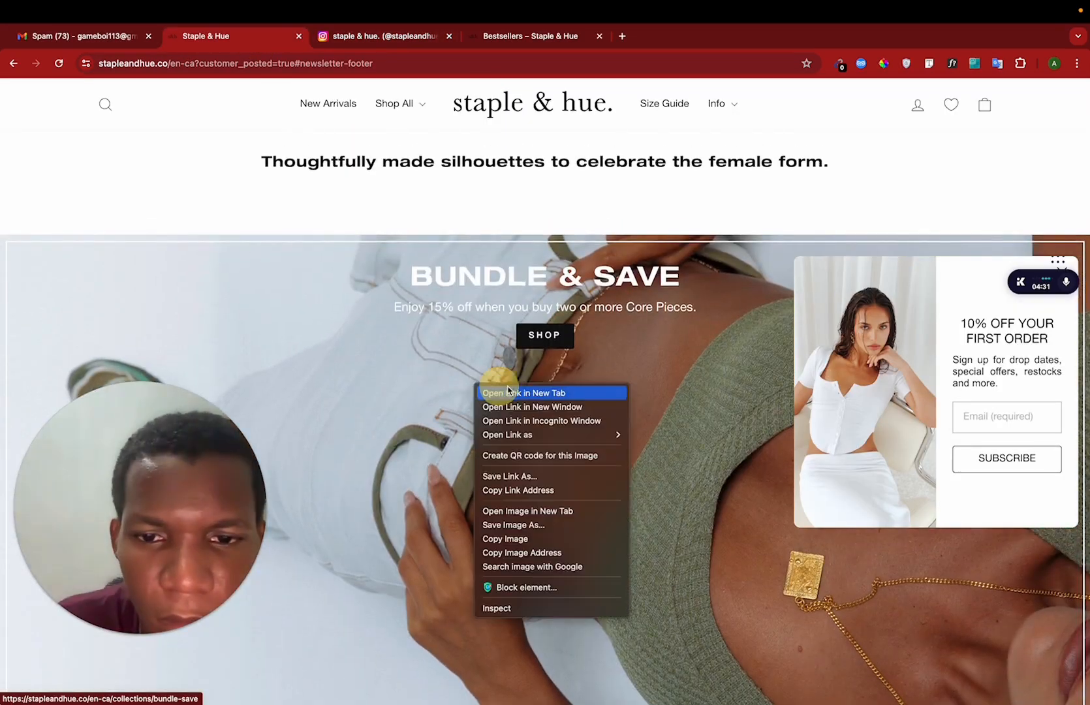
click(546, 513)
key(ctrl+Tab)
key(ctrl+Tab)
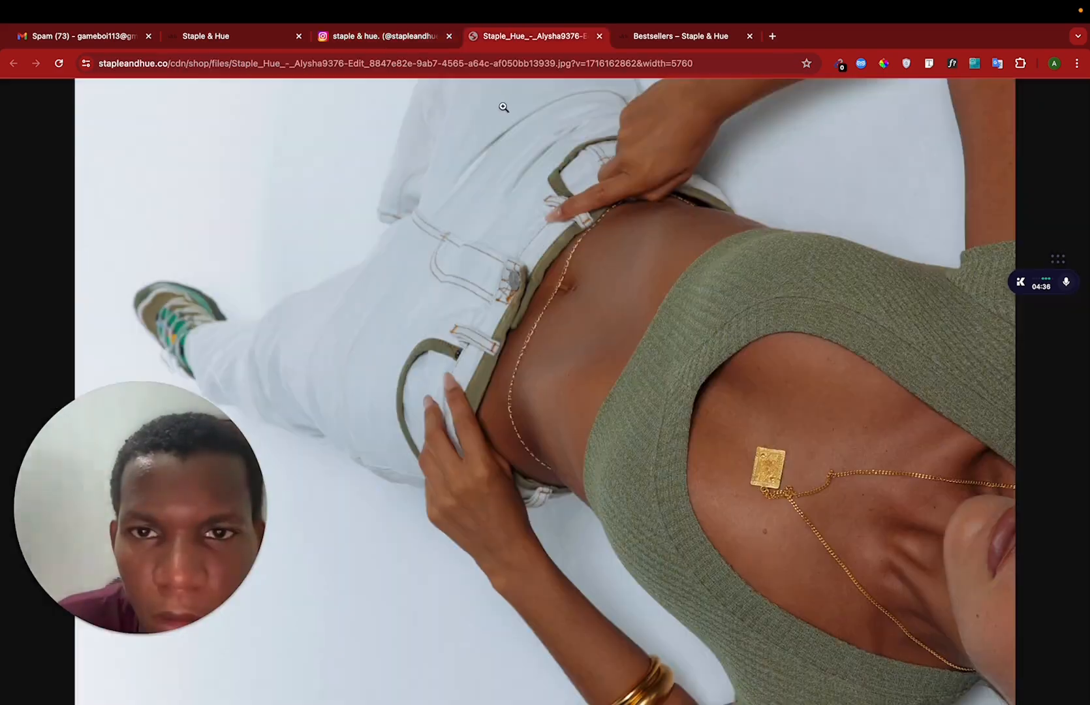
right_click(536, 188)
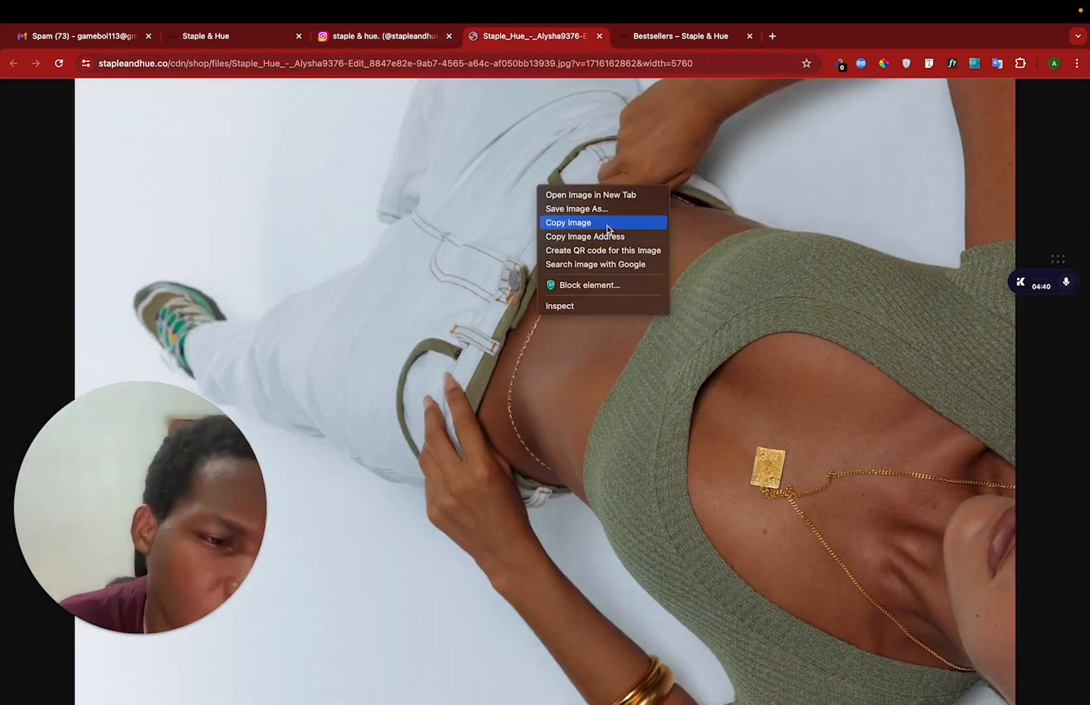
click(607, 224)
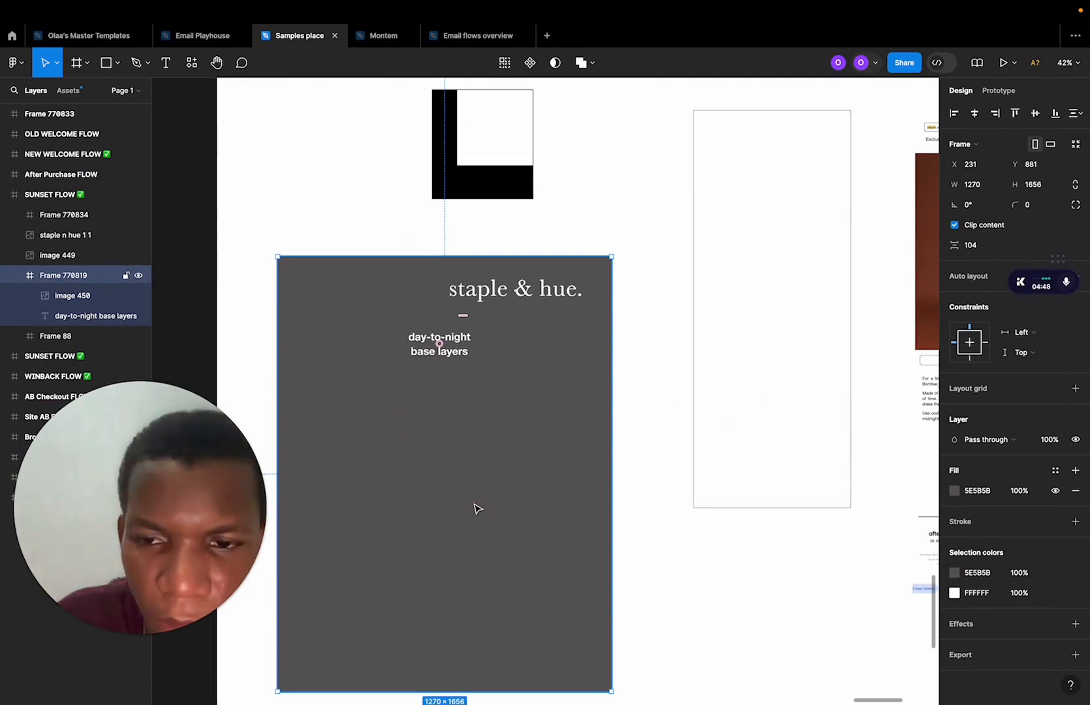
Switch to Figma, paste the banner image into the grey frame, set its width to 650 and centre it in both directions.
key(super+v)
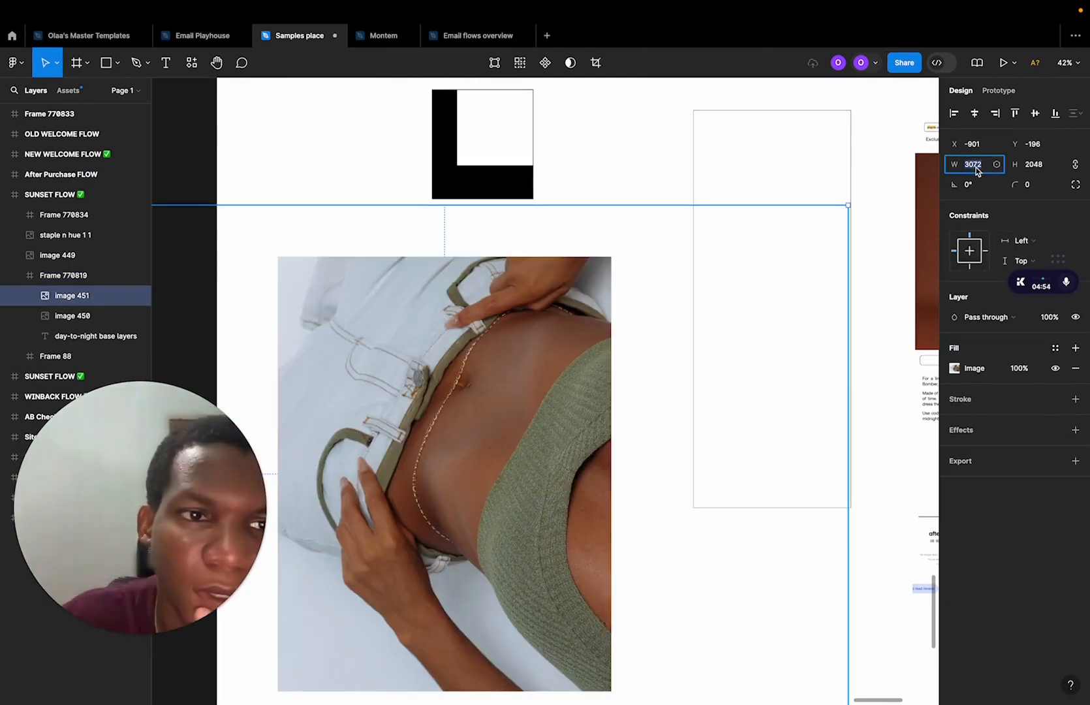
text(650)
key(Return)
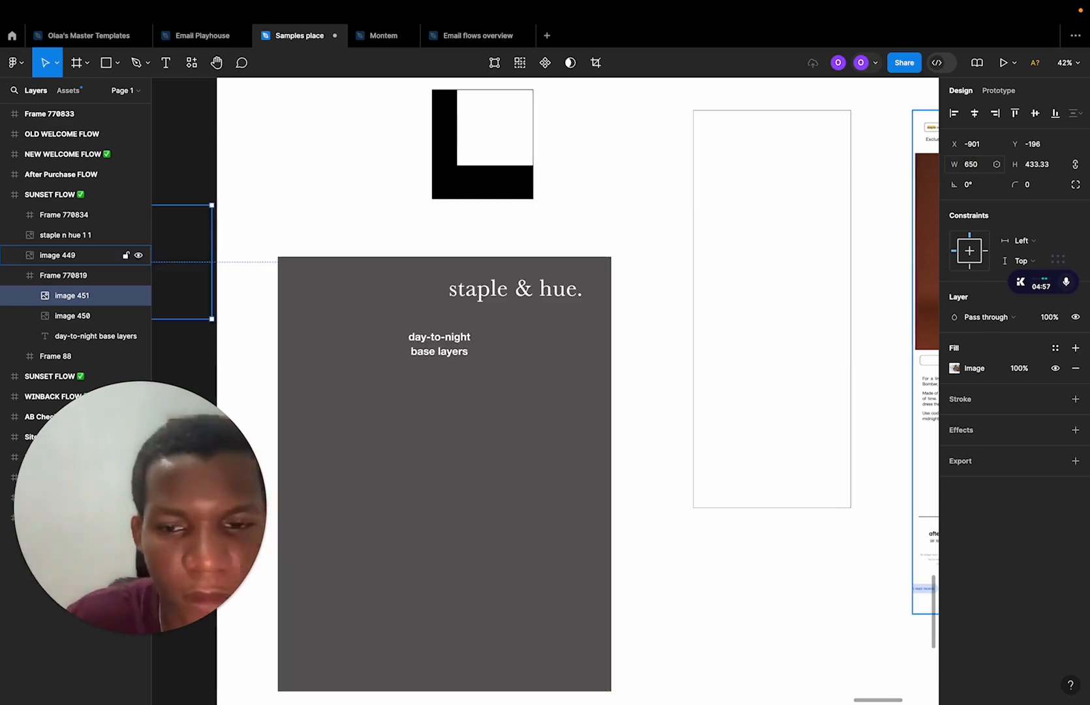
key(alt+h)
key(alt+v)
scroll(406, 395, down, 1)
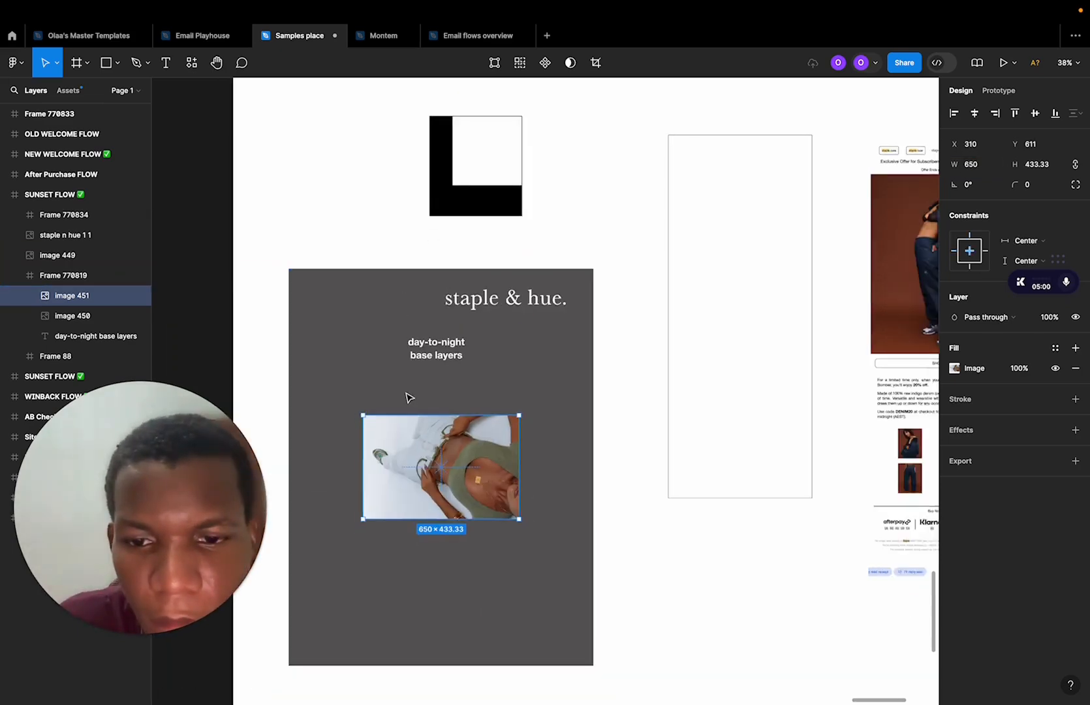
Give the outlined 600 × 1515 email frame a white FFFFFF fill.
scroll(398, 431, right, 3)
scroll(397, 442, left, 1)
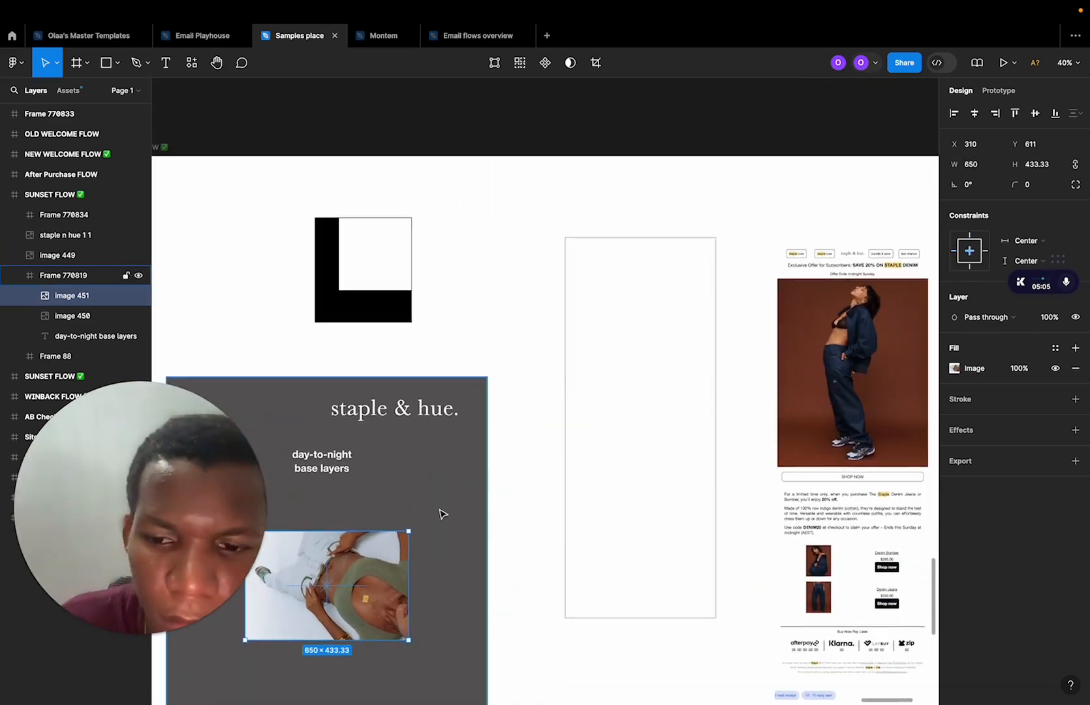
click(641, 320)
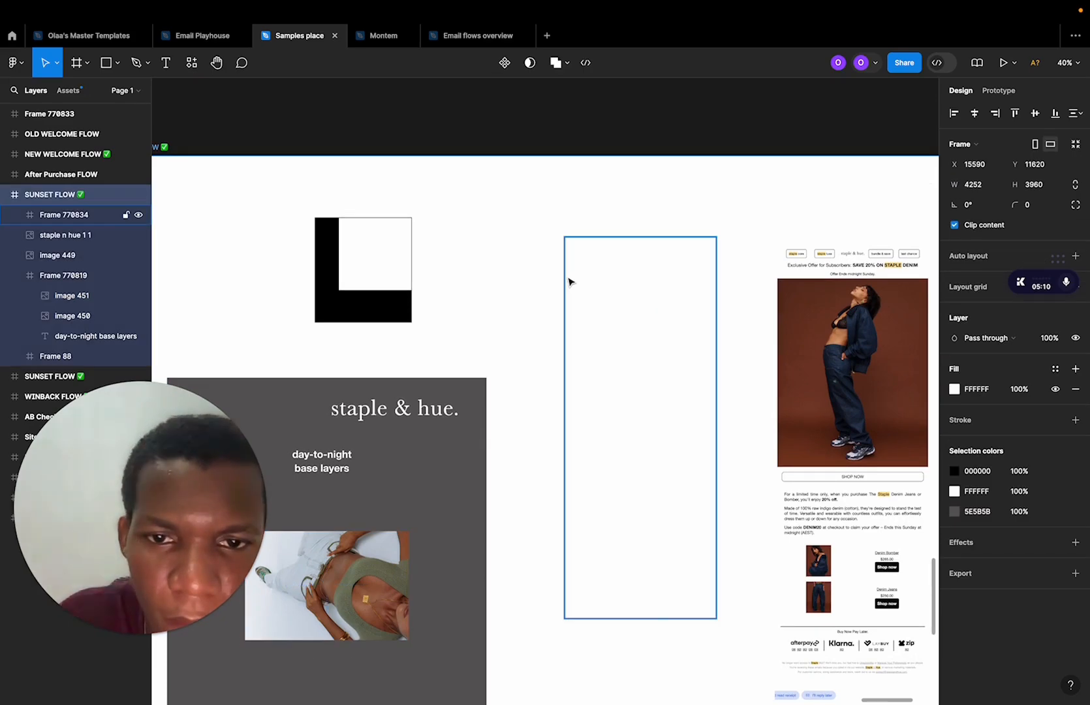
click(1013, 457)
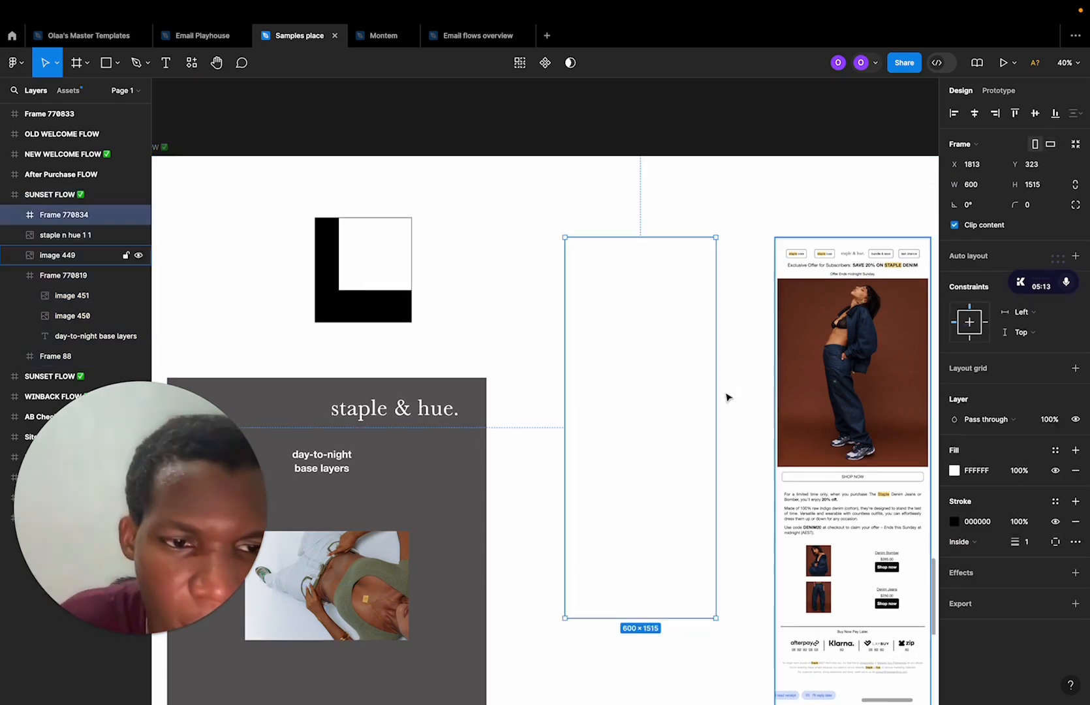
Shift the email frame slightly right, paste the 650-wide banner image into it and align the image centrally at its top edge.
drag(611, 290, 616, 290)
key(ctrl+v)
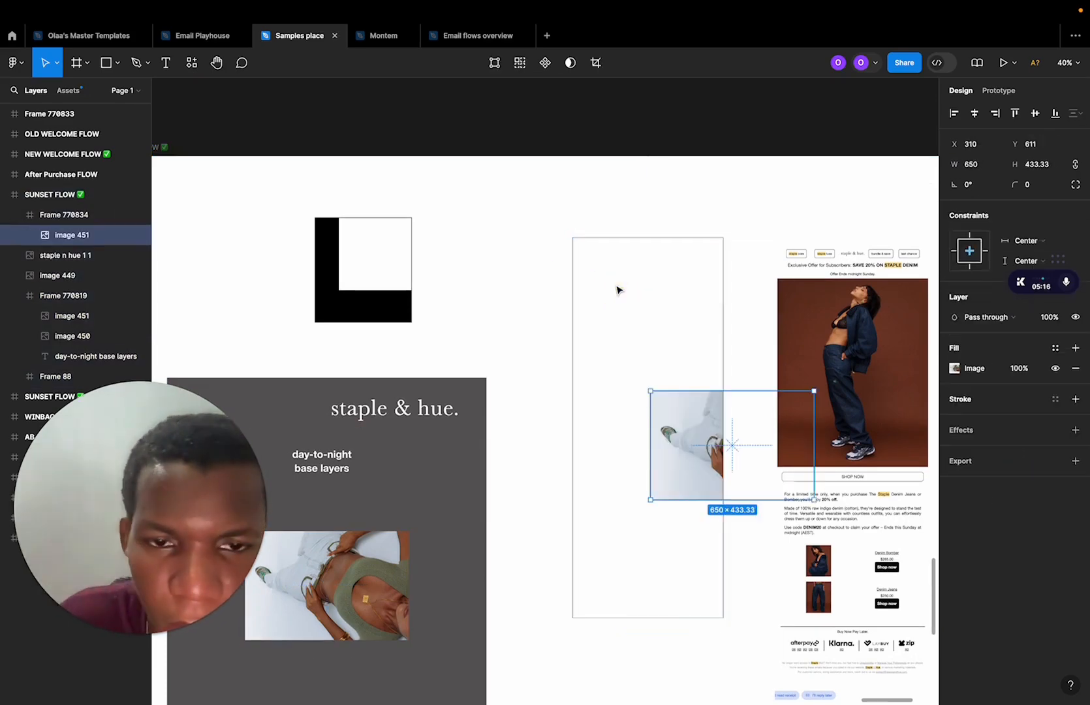
drag(727, 399, 658, 267)
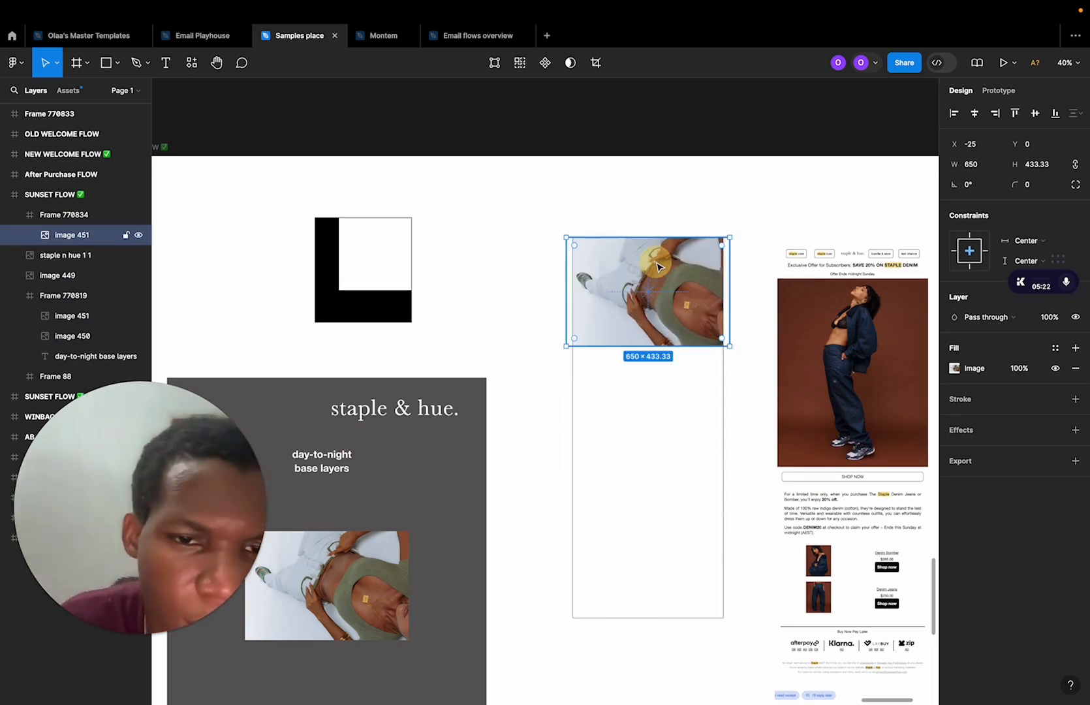
scroll(658, 266, up, 5)
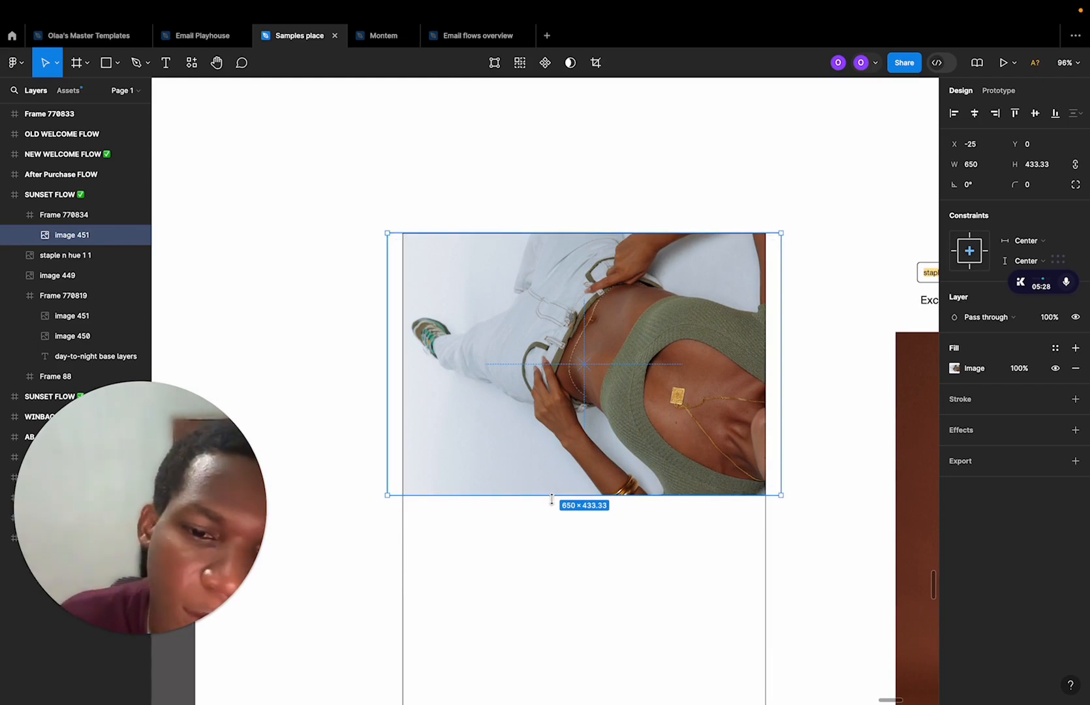
Stretch the banner image to a height of 645, shift it left and extend its right side to the email frame's right edge.
scroll(552, 500, up, 3)
scroll(555, 504, down, 3)
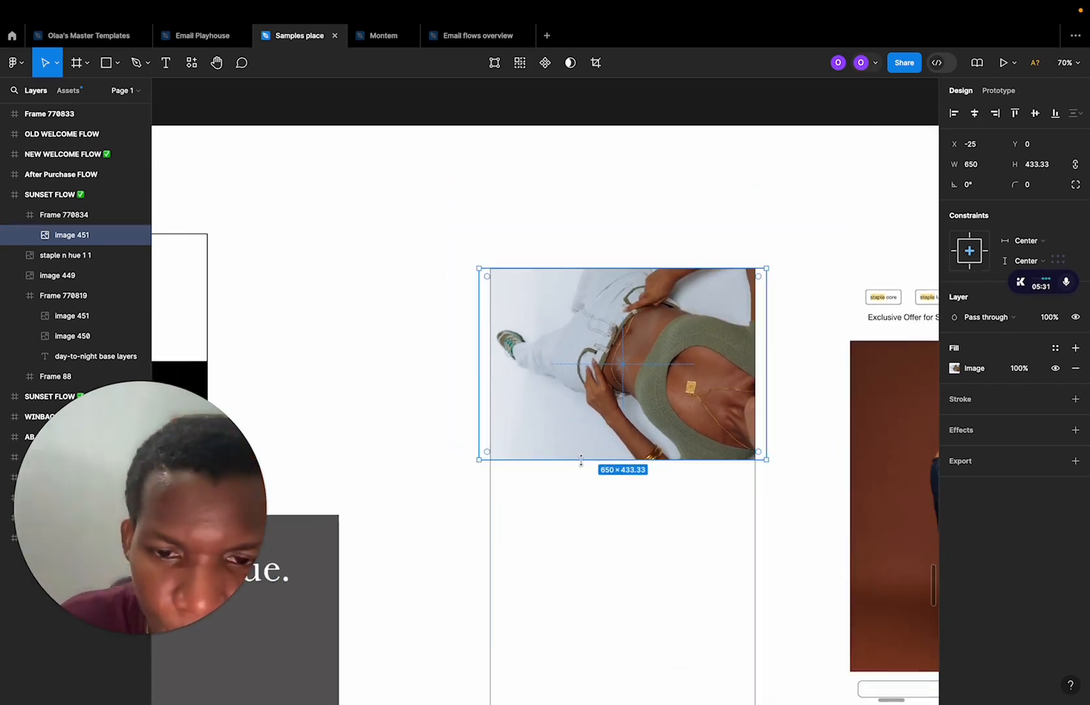
drag(582, 461, 583, 553)
drag(625, 444, 595, 448)
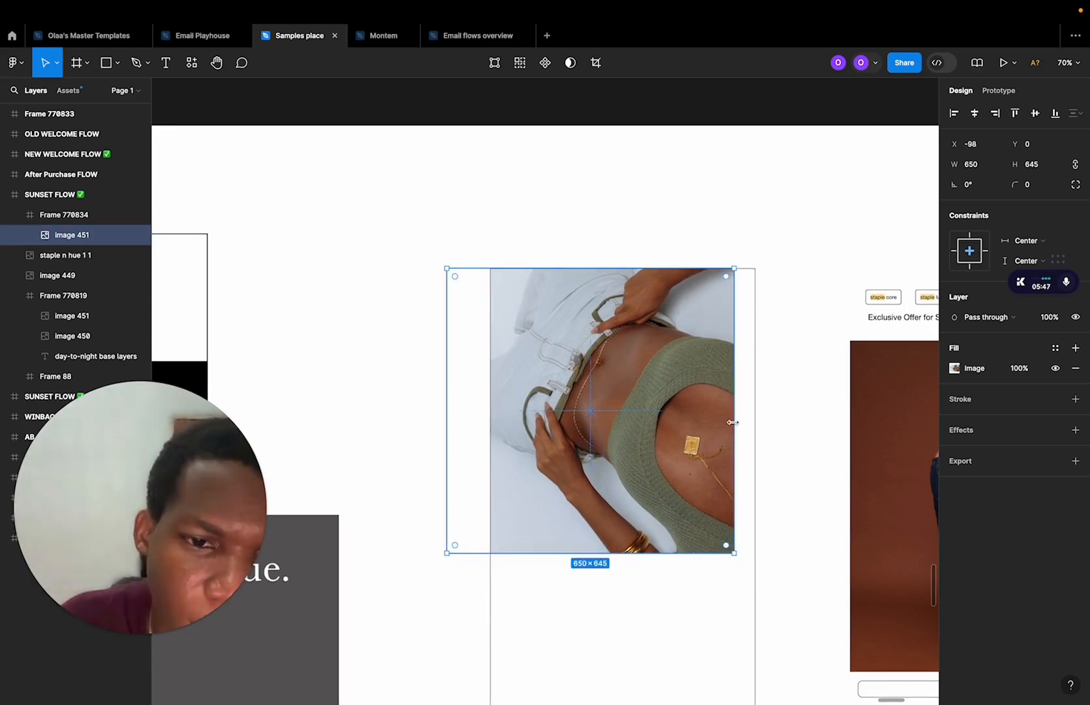
scroll(733, 422, left, 3)
drag(776, 418, 801, 417)
scroll(645, 606, down, 4)
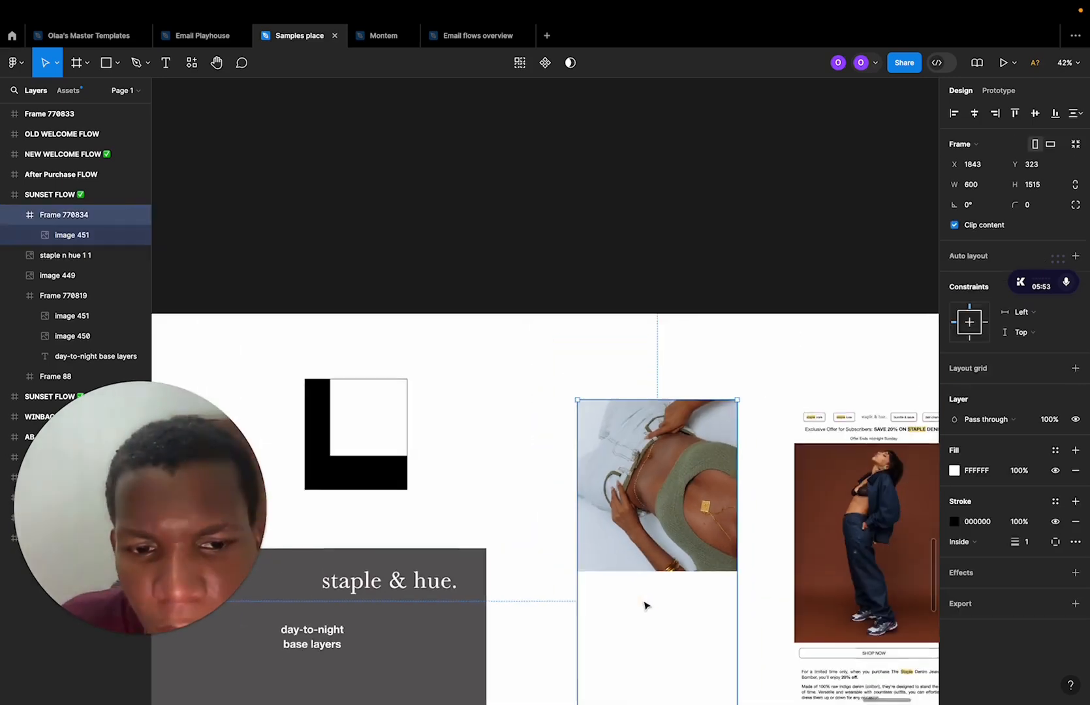
Copy the white staple & hue logo from the grey frame into the email frame, set its width to 200 and centre it both ways.
scroll(645, 605, down, 2)
double_click(441, 535)
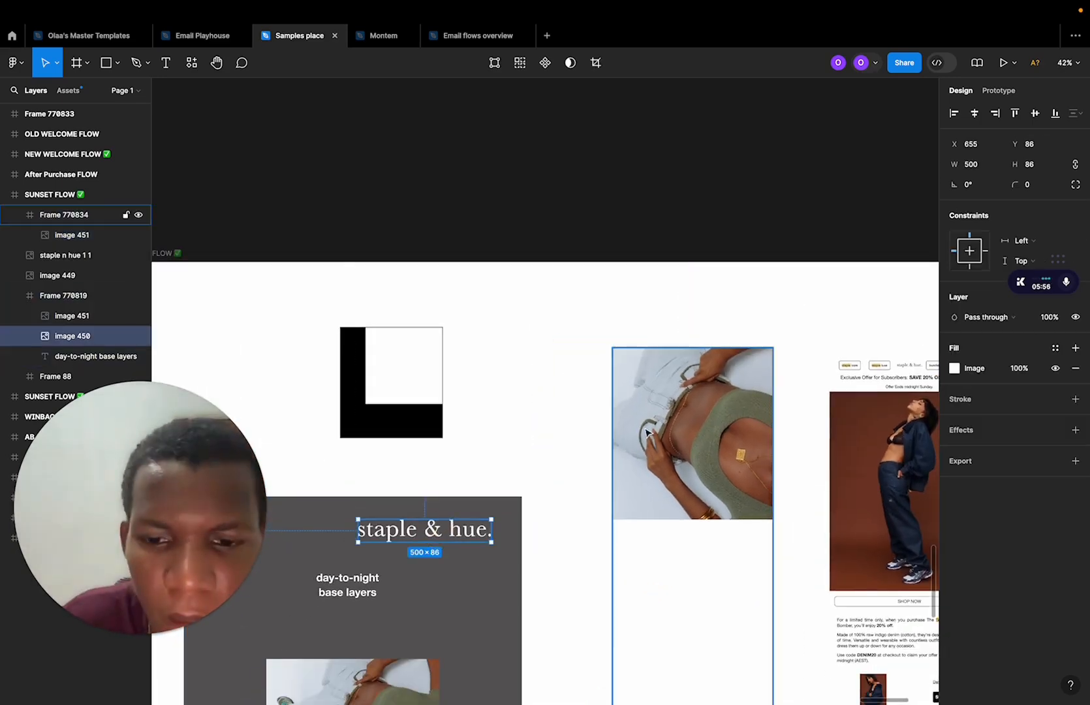
scroll(719, 430, up, 6)
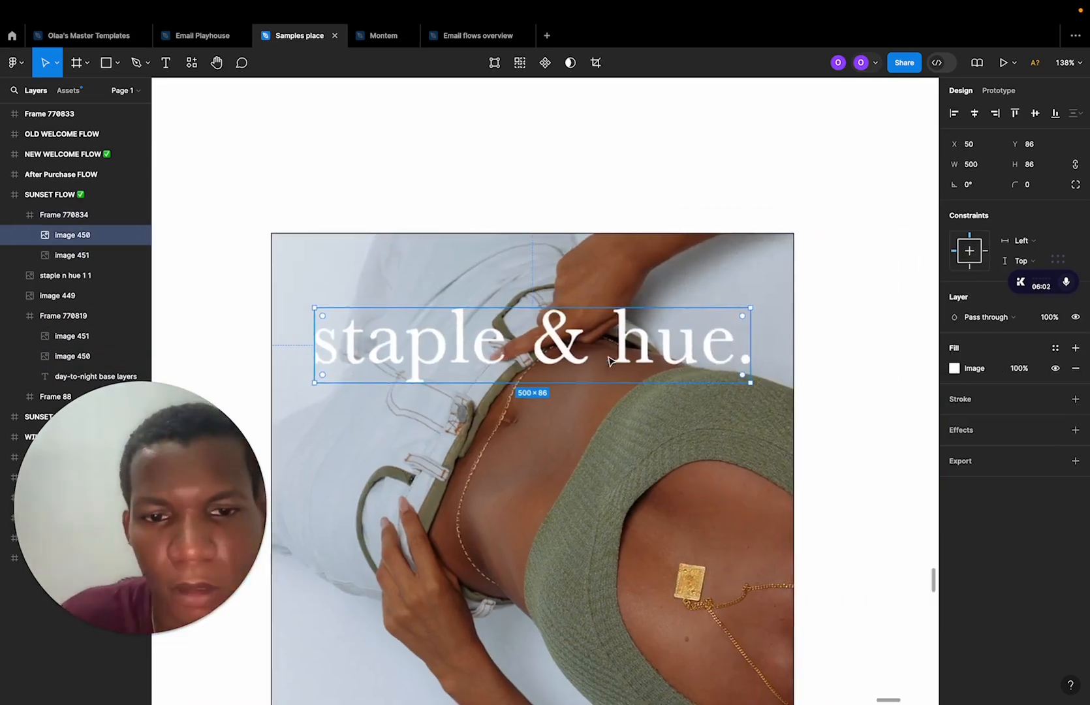
scroll(610, 361, down, 2)
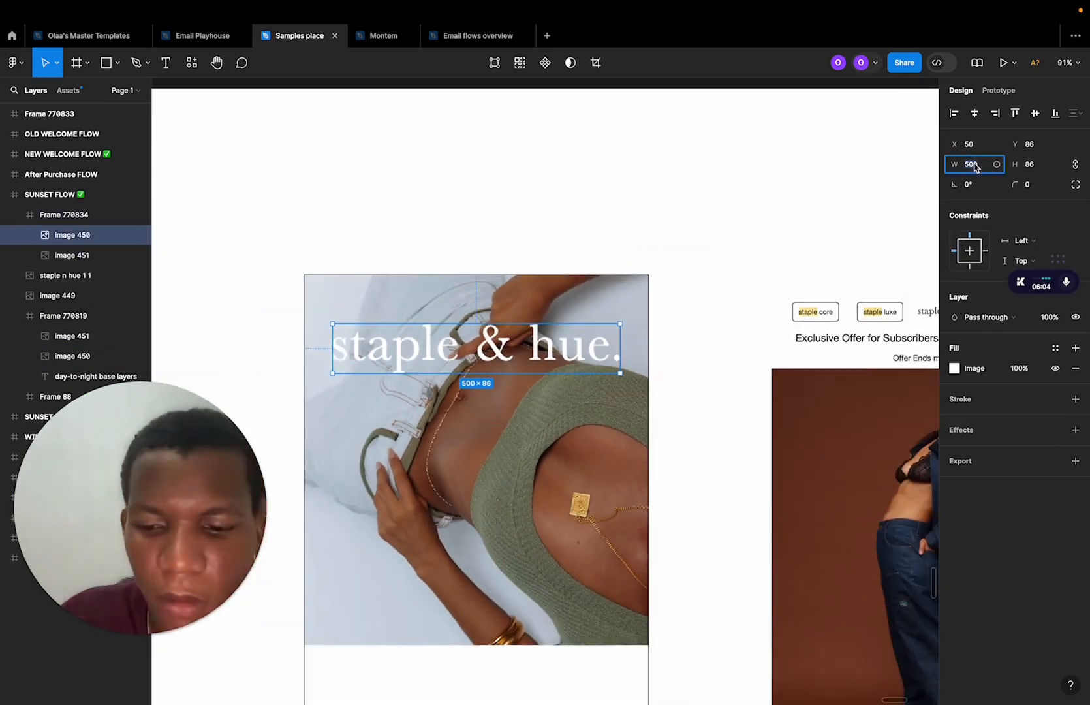
key(Return)
key(alt+h)
key(alt+v)
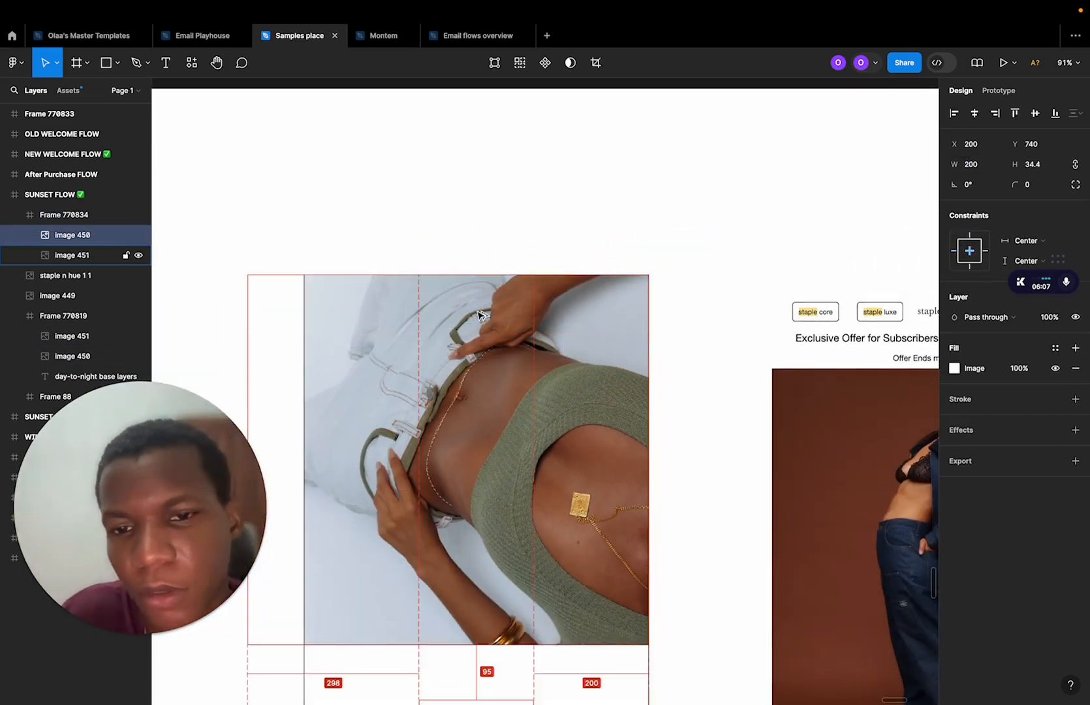
Move the logo up over the banner image to Y 34, keeping it horizontally centred in the email frame.
drag(462, 334, 461, 321)
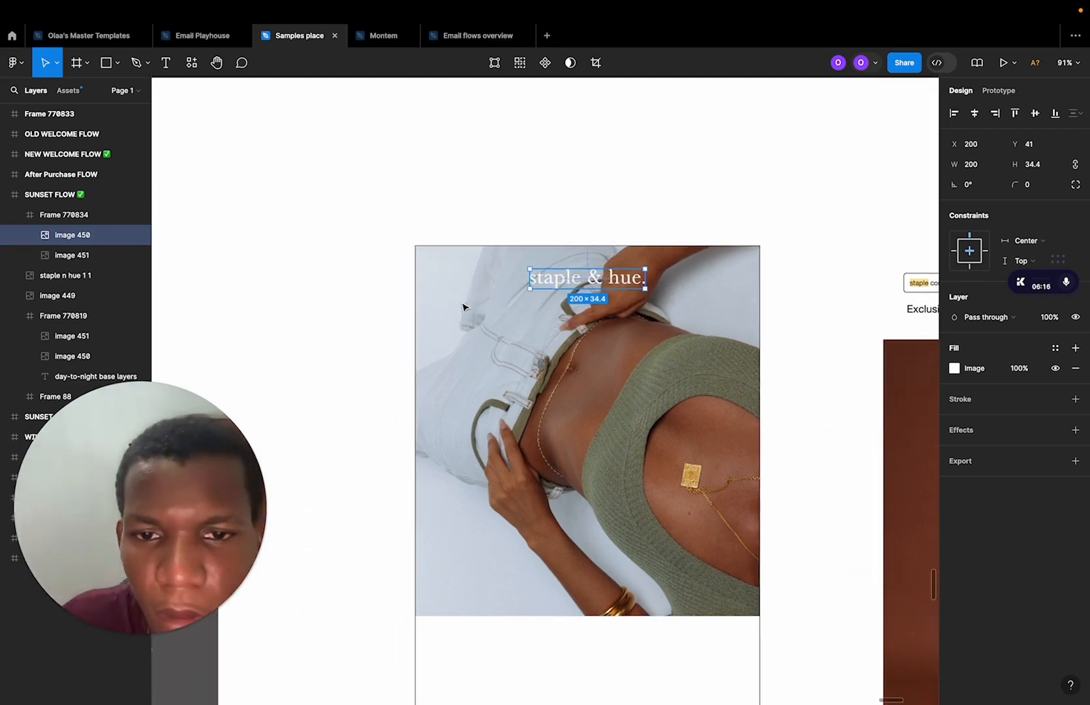
scroll(464, 307, up, 5)
mouse_move(682, 287)
mouse_down()
mouse_move(682, 437)
mouse_move(555, 323)
mouse_move(738, 316)
mouse_move(700, 305)
mouse_move(693, 255)
mouse_move(716, 335)
mouse_move(810, 333)
mouse_move(682, 333)
mouse_move(673, 280)
mouse_move(683, 279)
mouse_up()
scroll(653, 341, down, 5)
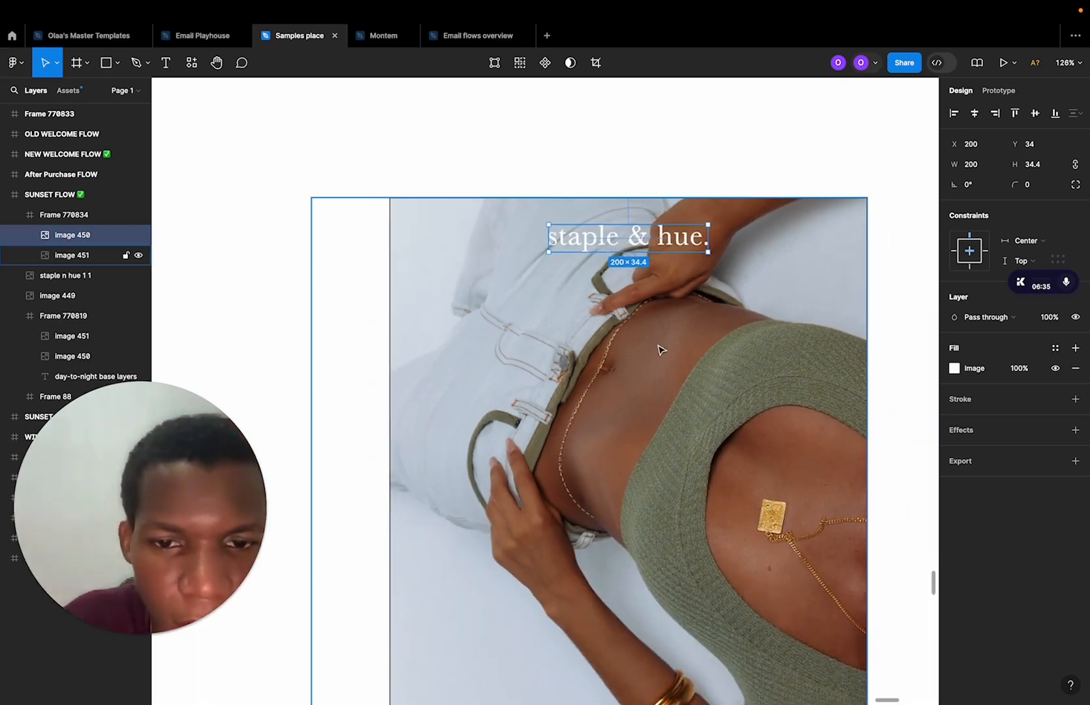
scroll(640, 373, down, 2)
click(342, 356)
scroll(674, 430, down, 4)
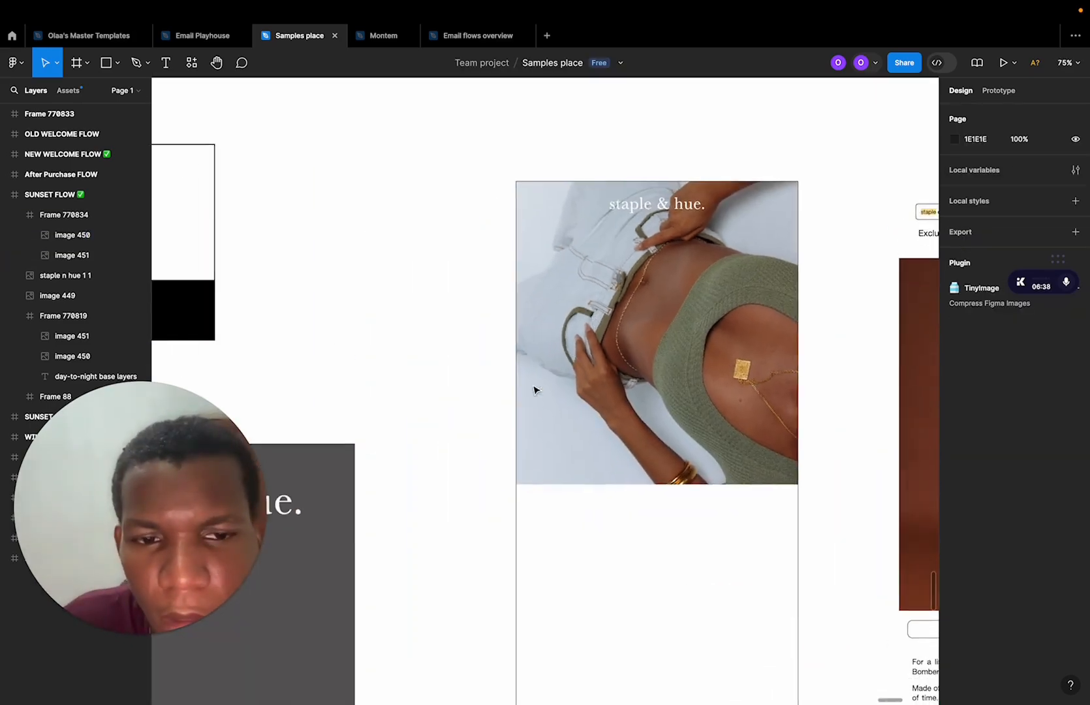
Review the email frame's layout alongside the reference email and the grey frame.
scroll(674, 430, down, 4)
scroll(653, 428, right, 2)
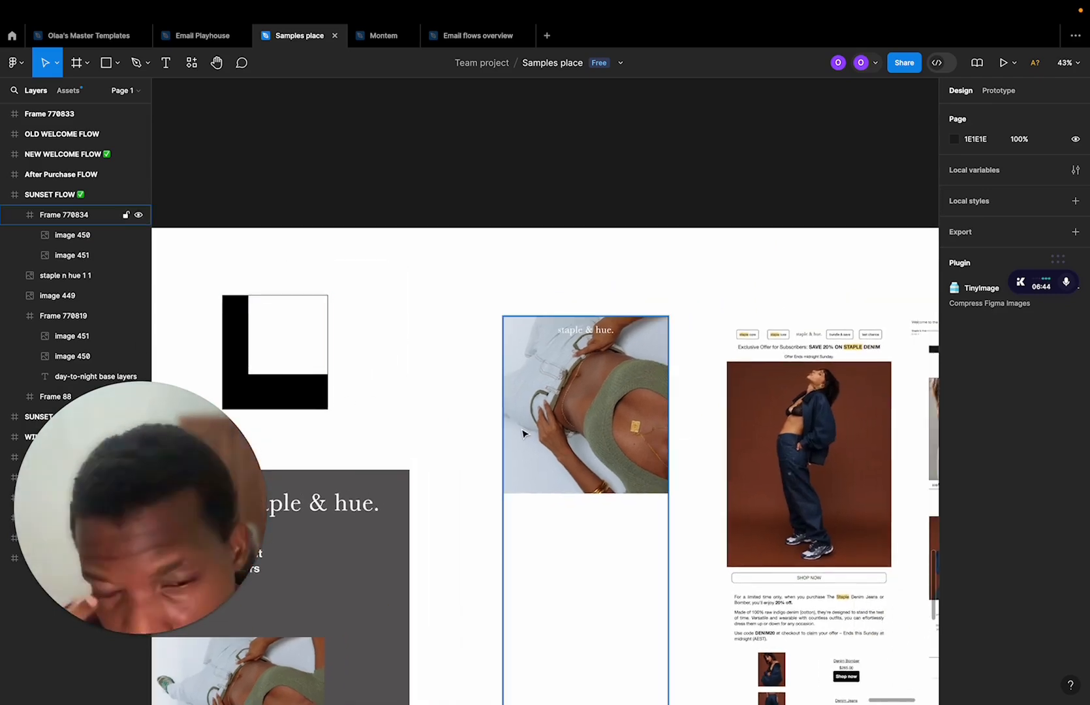
scroll(523, 433, down, 10)
scroll(522, 433, left, 5)
scroll(522, 433, up, 5)
scroll(522, 433, right, 3)
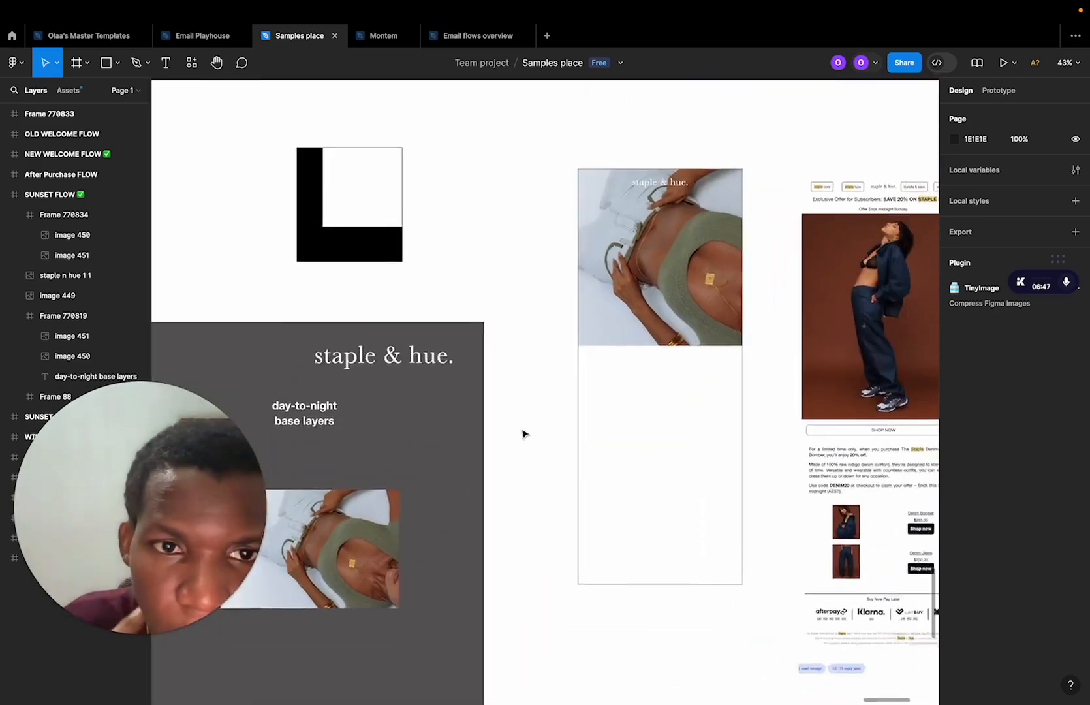
scroll(523, 434, up, 3)
scroll(523, 433, right, 2)
Duplicate the "day-to-night base layers" text in the grey frame and place the copy below the banner image.
scroll(523, 433, down, 8)
scroll(523, 434, left, 8)
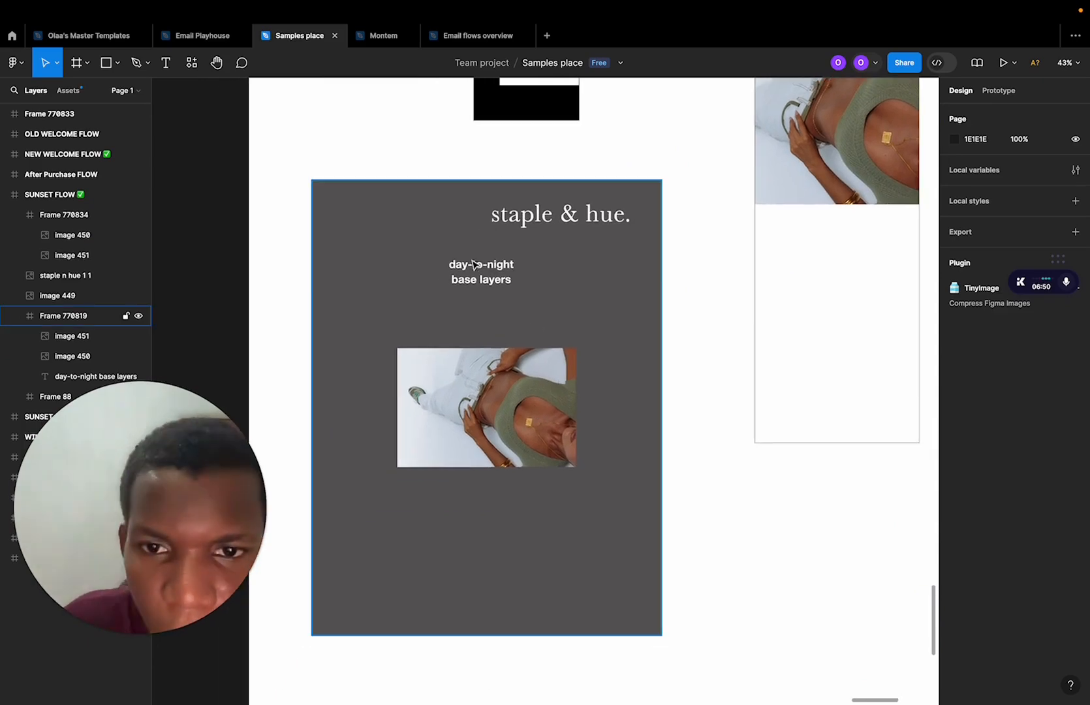
click(477, 273)
alt+drag(478, 274, 453, 515)
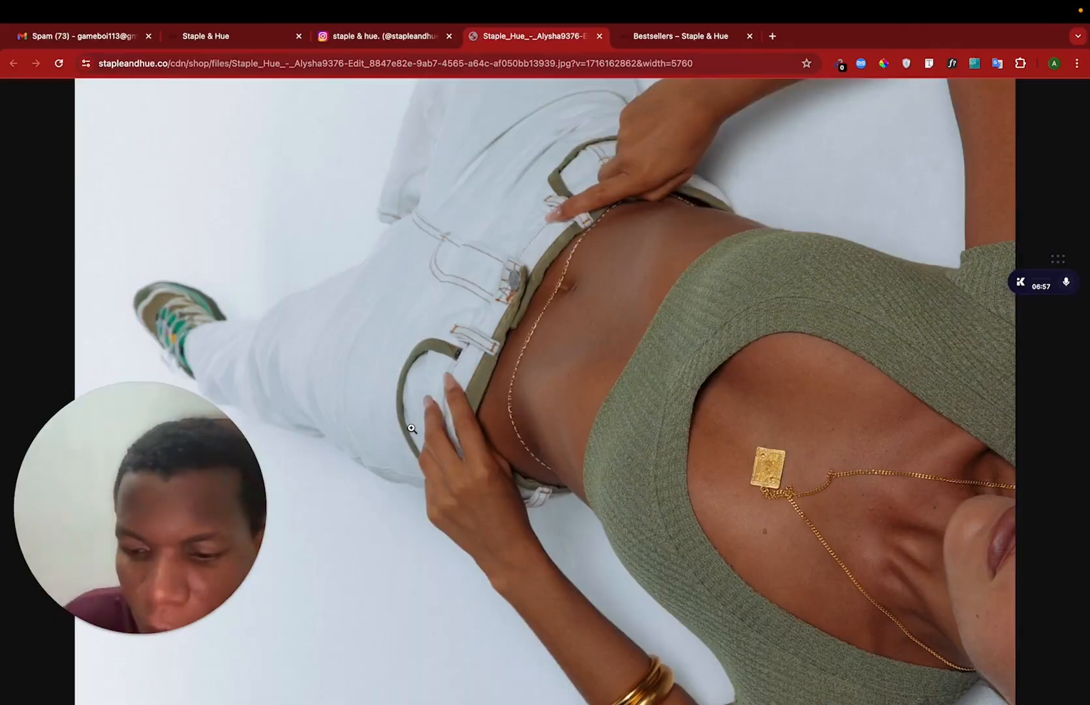
Switch to the Staple & Hue homepage in the browser and inspect the Bundle & Save SHOP button's font with WhatFont.
key(super+2)
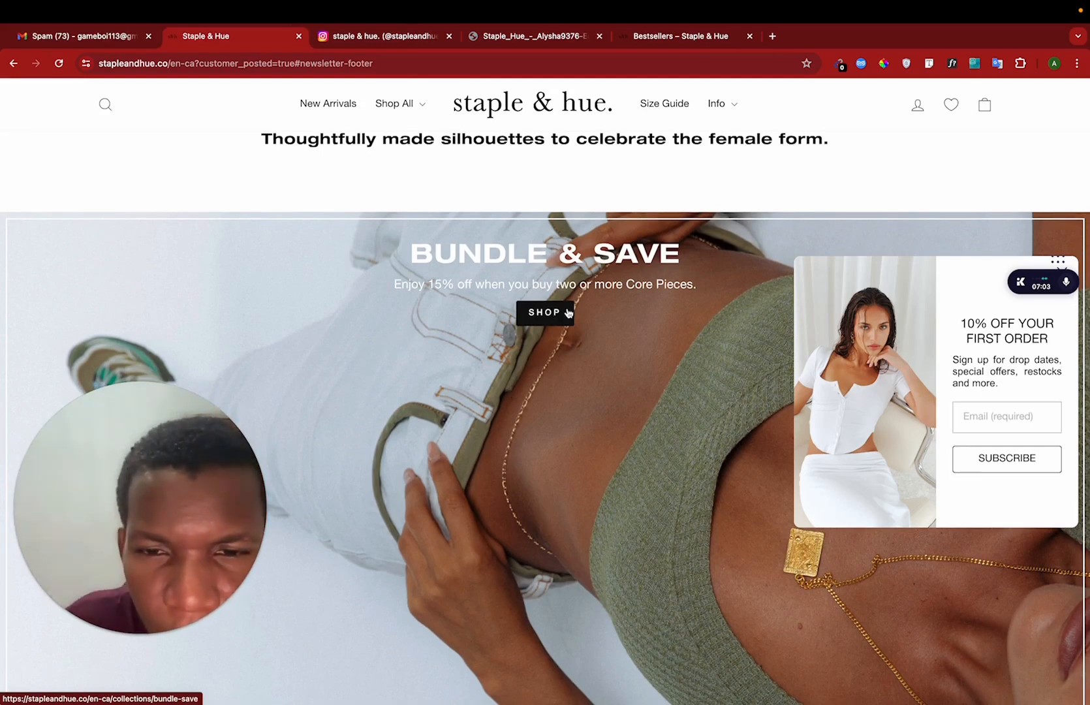
click(952, 63)
click(546, 314)
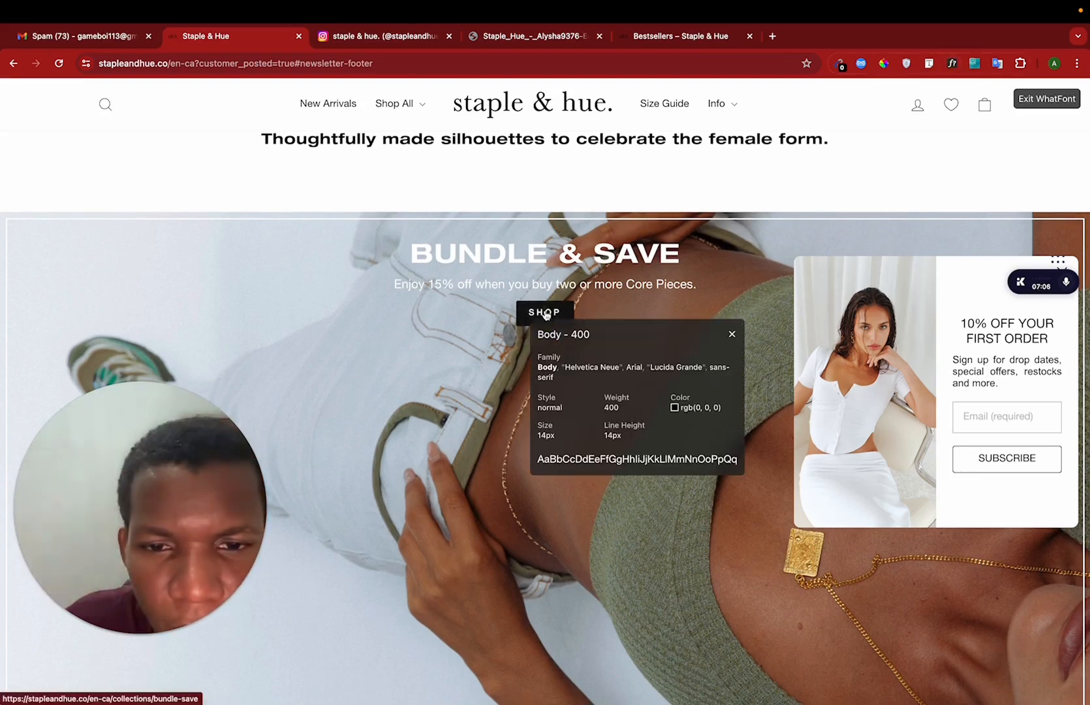
click(731, 334)
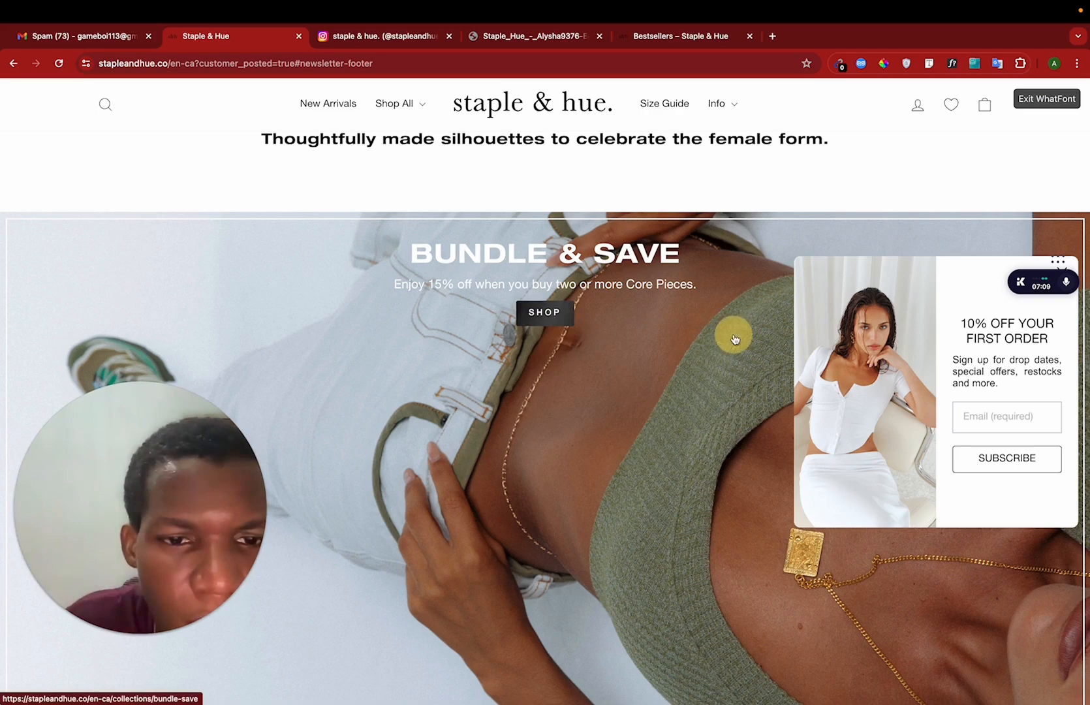
click(1044, 99)
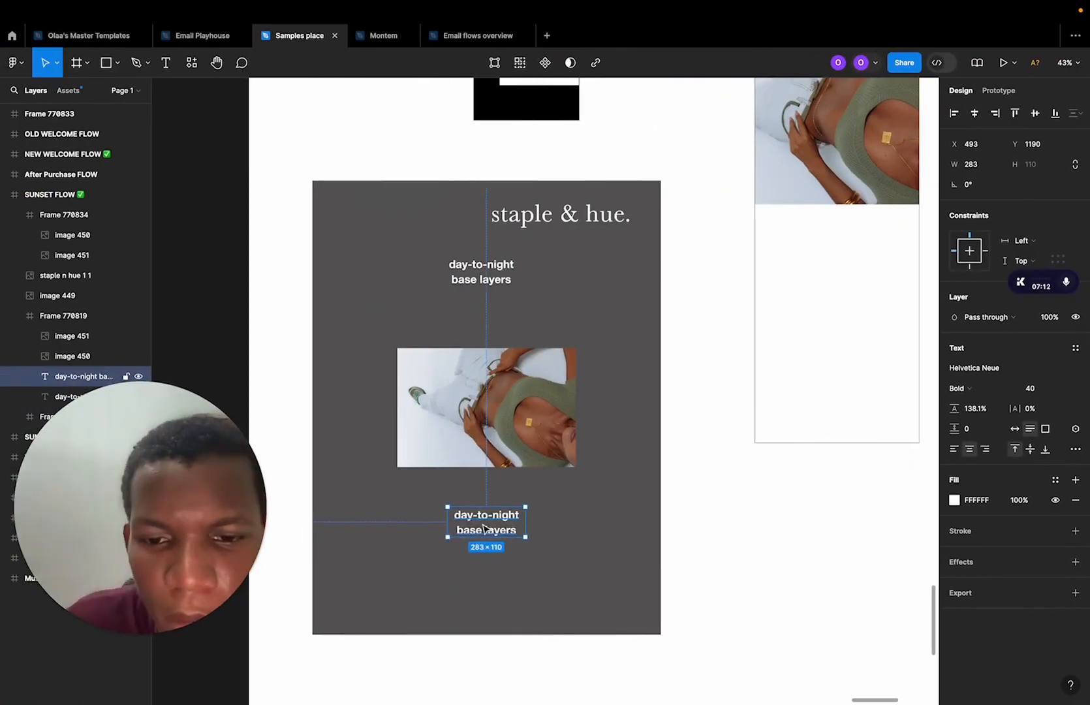
Back in Figma, change the copied text to SHOP NOW, wrap it in a 301-wide auto layout frame and move it down to Y 1220.
double_click(484, 529)
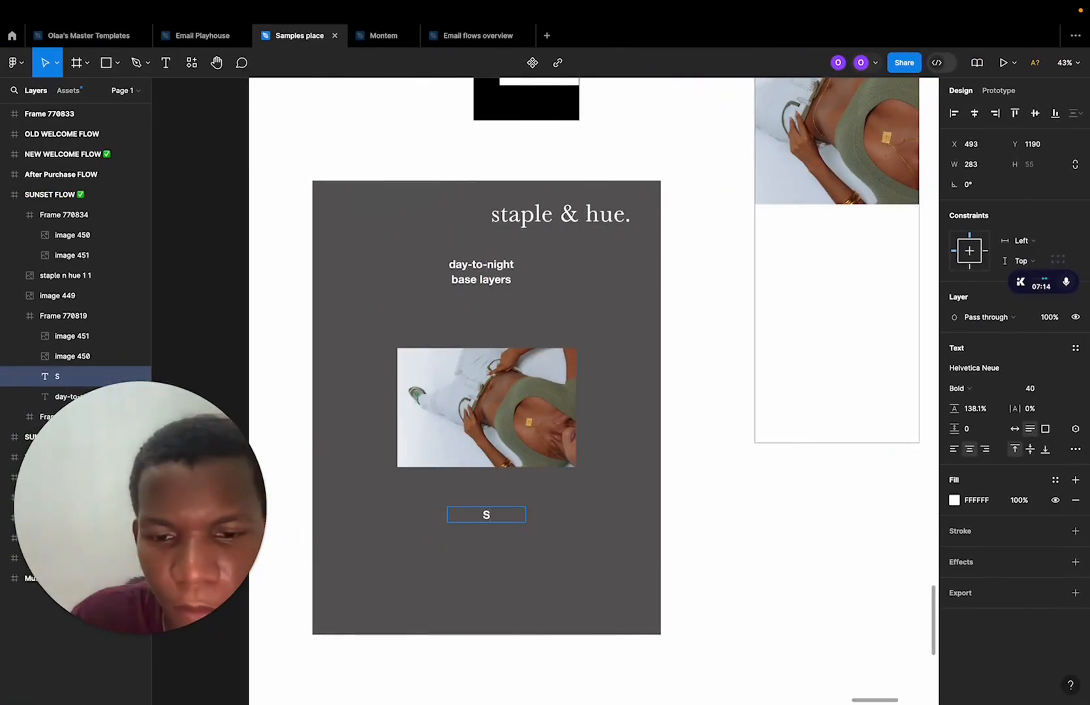
key(Escape)
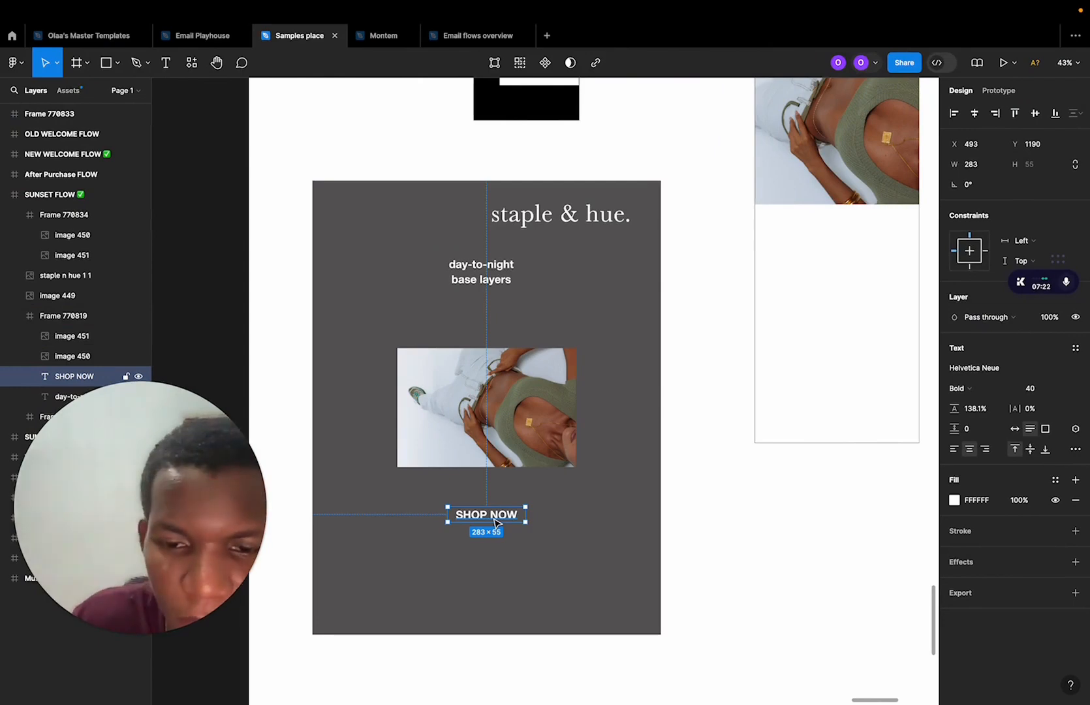
key(shift+a)
scroll(494, 523, up, 5)
drag(555, 512, 587, 516)
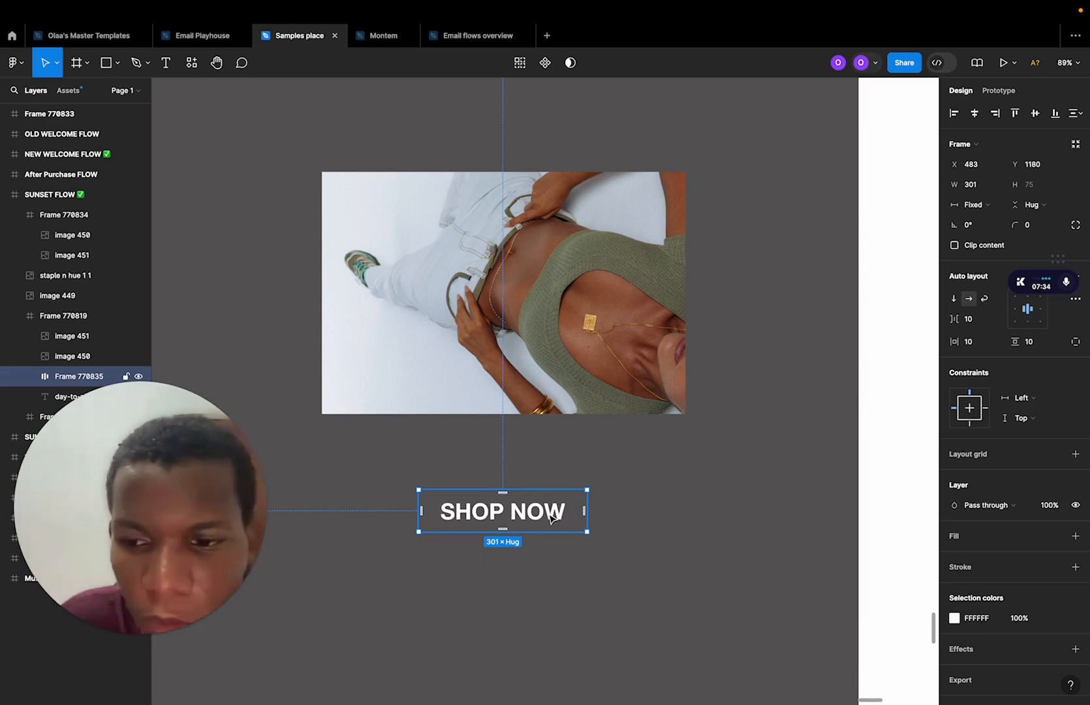
drag(553, 517, 552, 542)
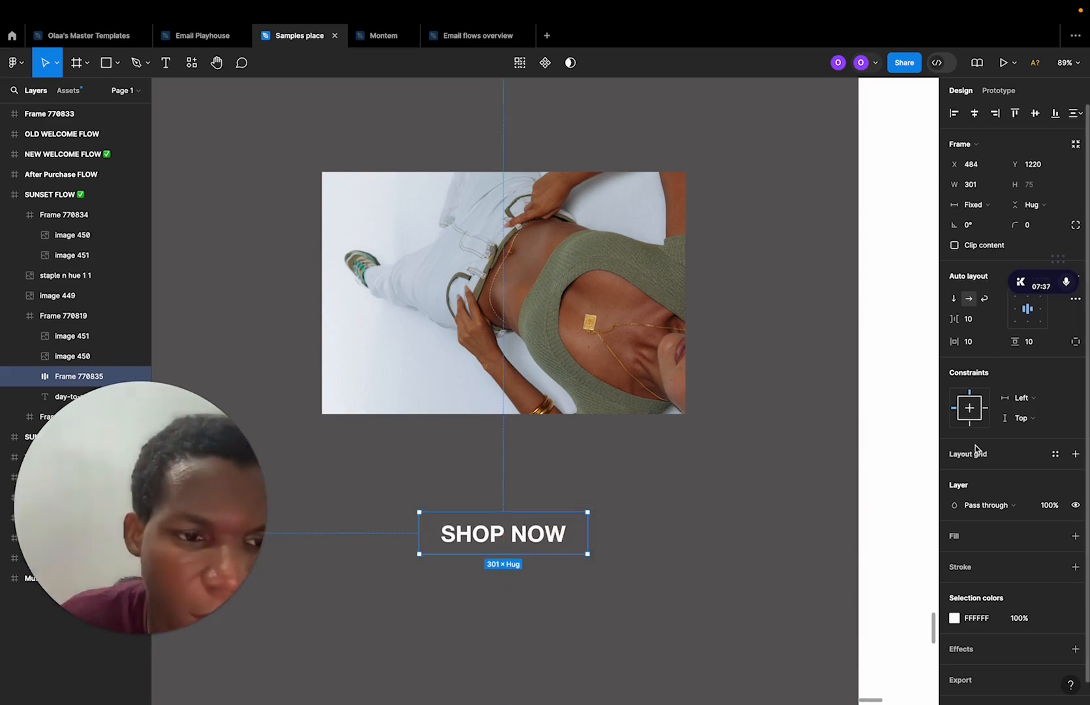
Give the button frame a white FFFFFF fill and make its SHOP NOW text black.
scroll(976, 446, down, 1)
click(1000, 523)
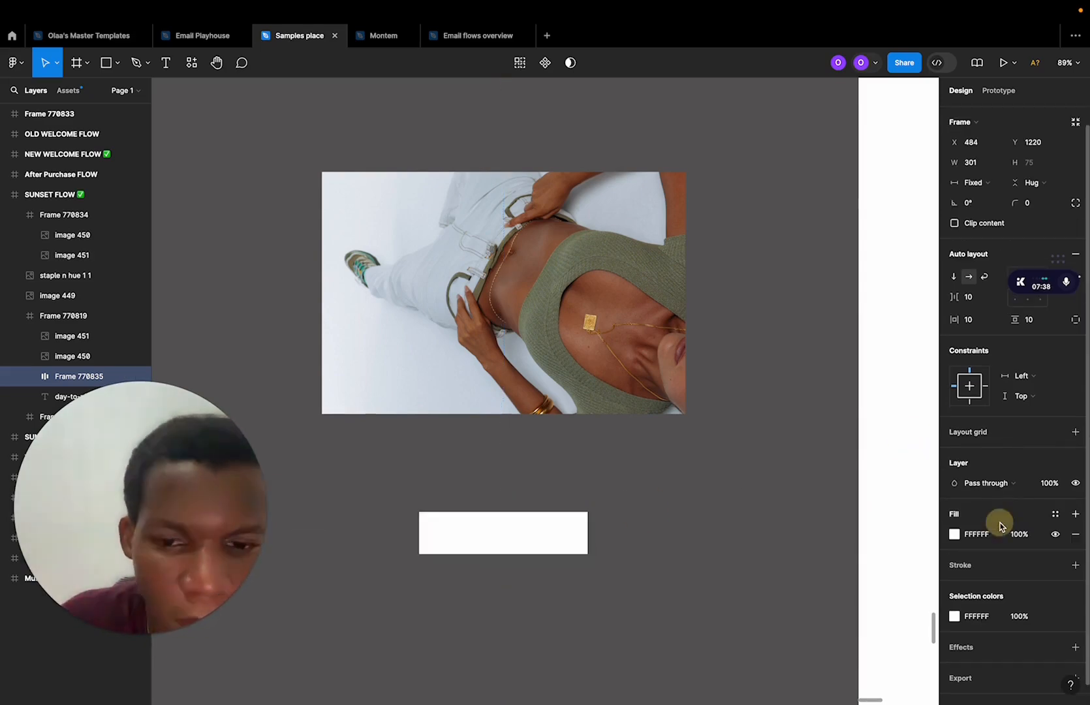
click(523, 542)
click(977, 439)
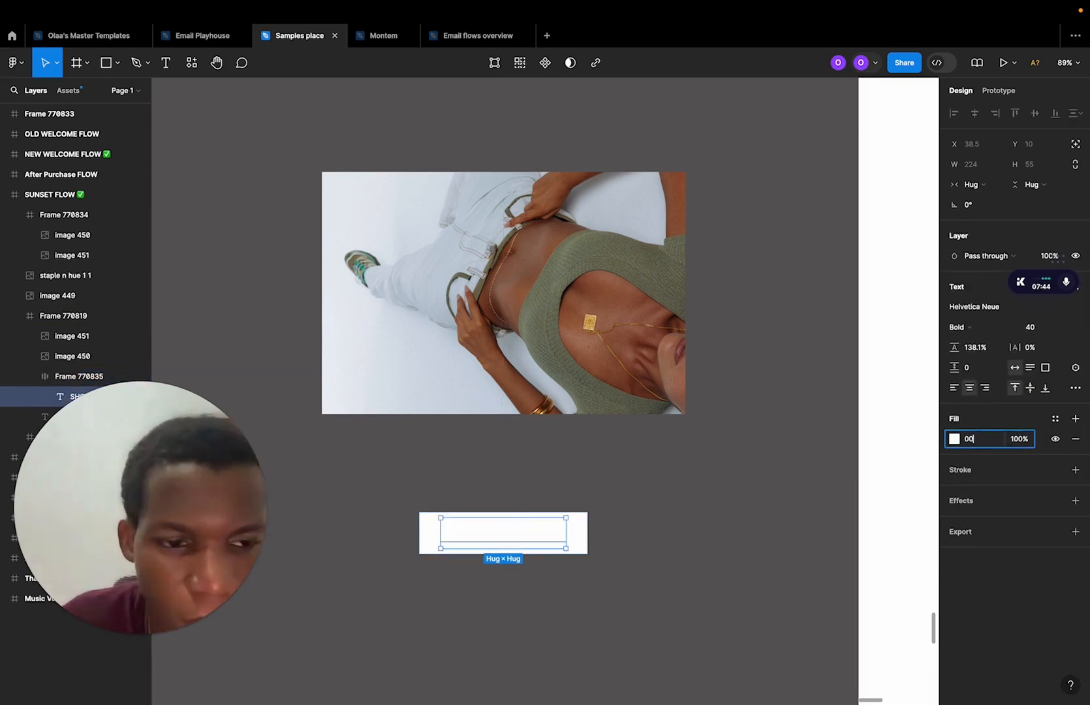
scroll(591, 587, down, 5)
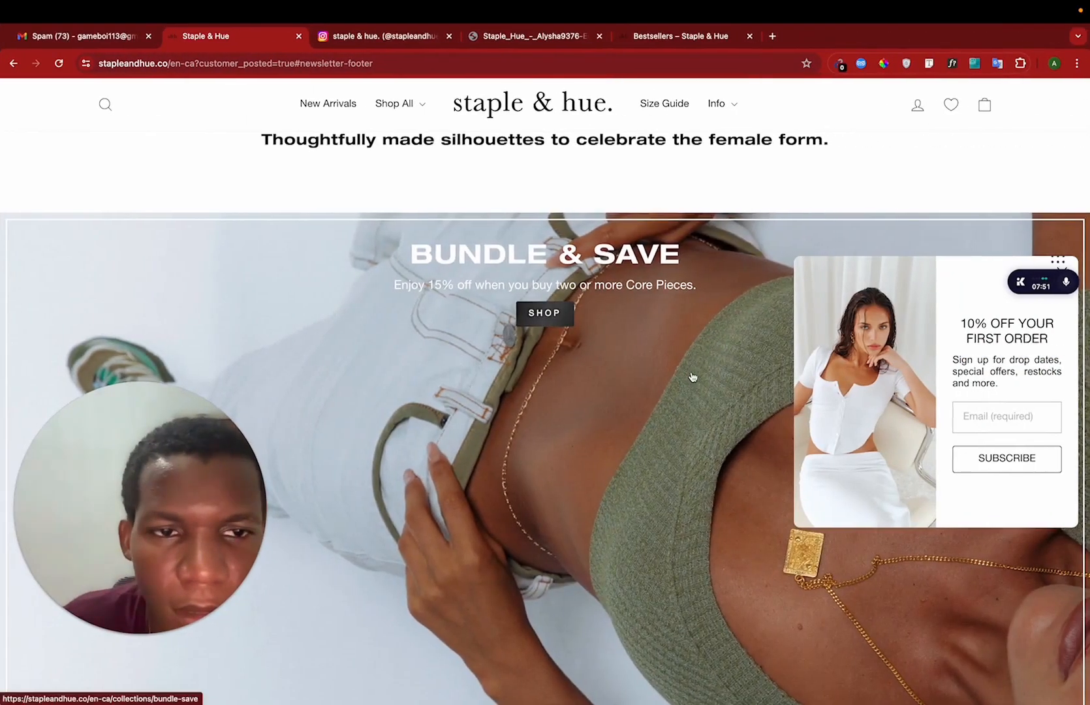
Switch to the browser and look through the brand's homepage from the NEW IN hero to the footer.
scroll(694, 380, up, 20)
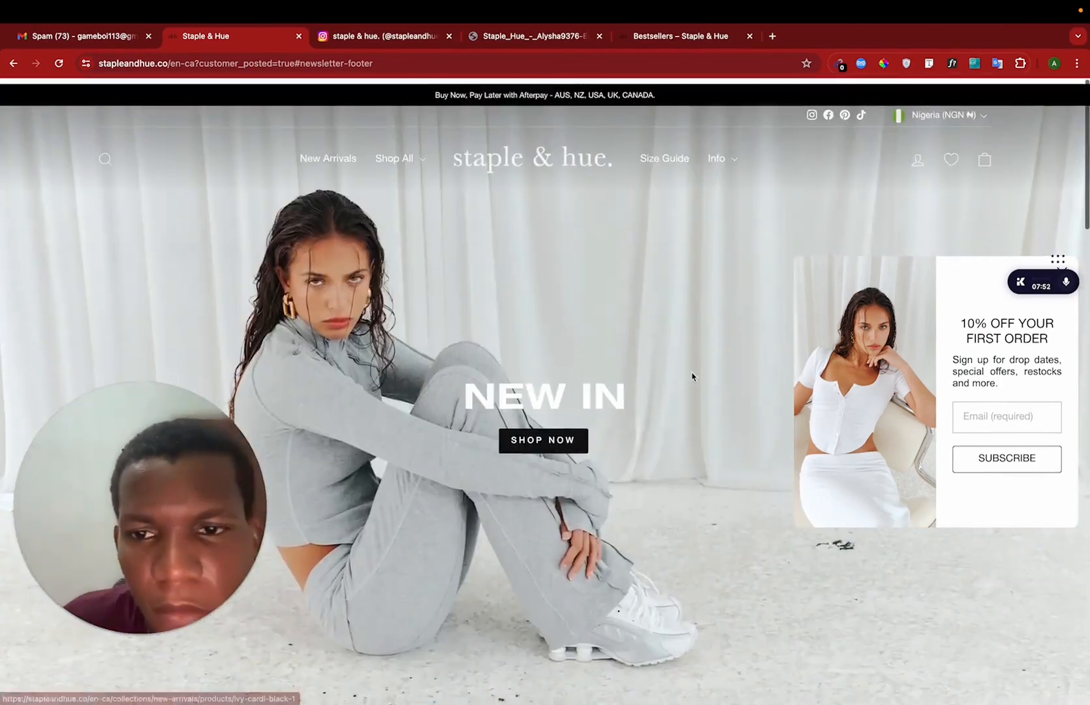
scroll(694, 378, down, 18)
scroll(693, 376, down, 6)
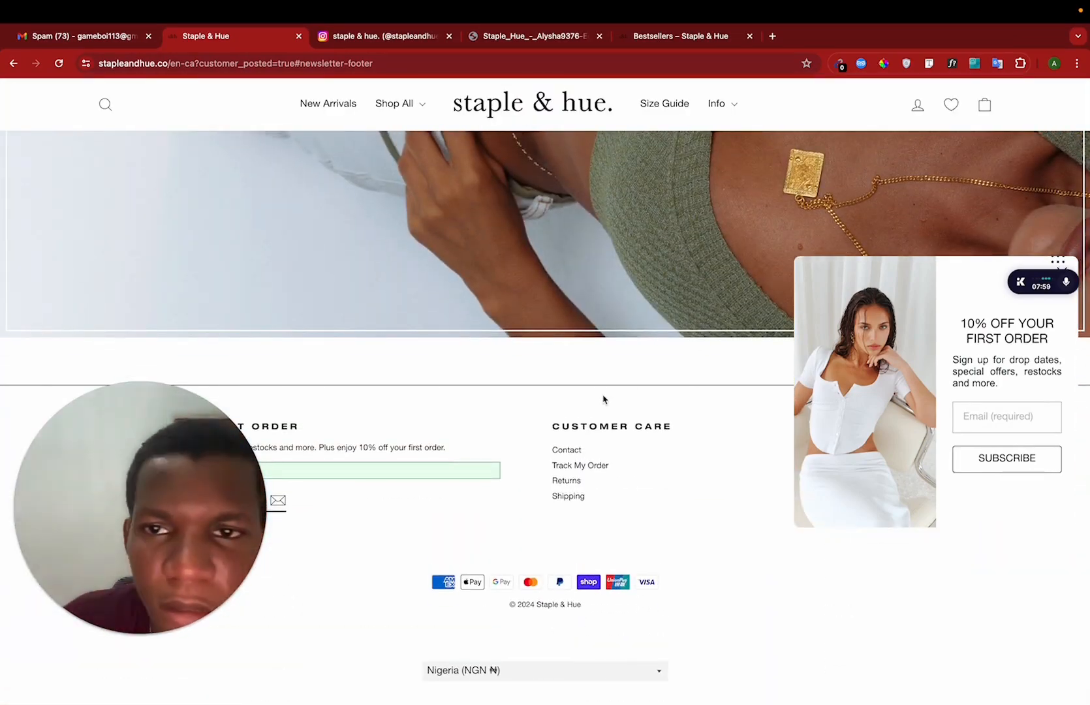
Open the brand's homepage in a new tab beside the original one and go to its New Arrivals collection.
scroll(603, 398, up, 20)
right_click(540, 156)
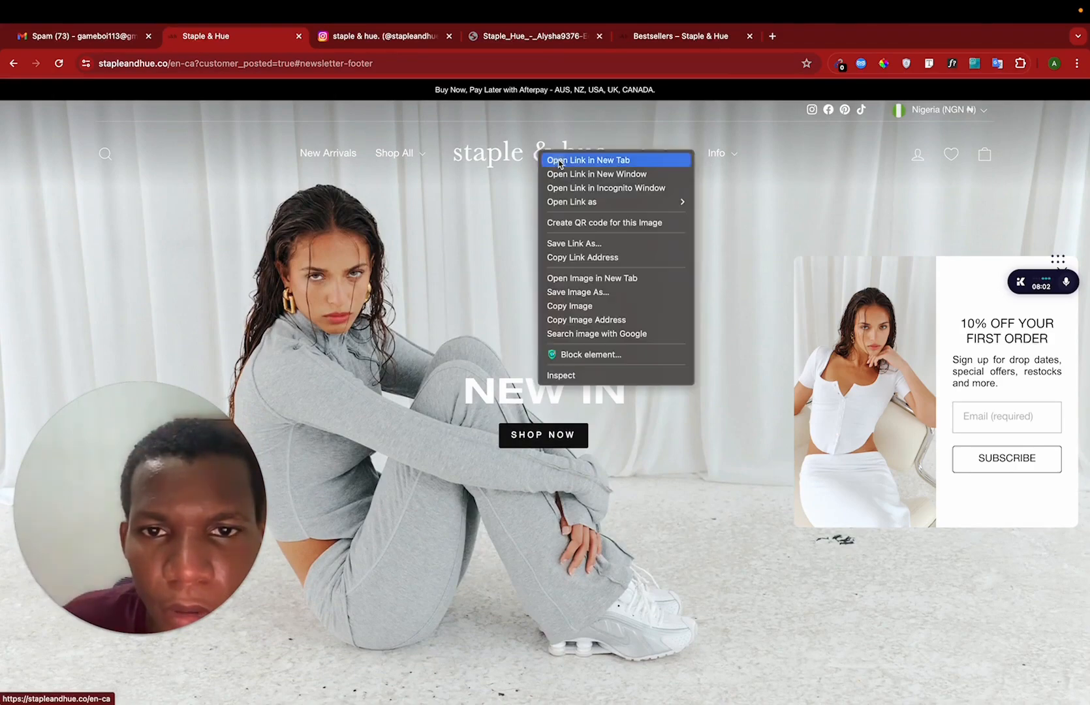
key(Escape)
drag(677, 39, 411, 43)
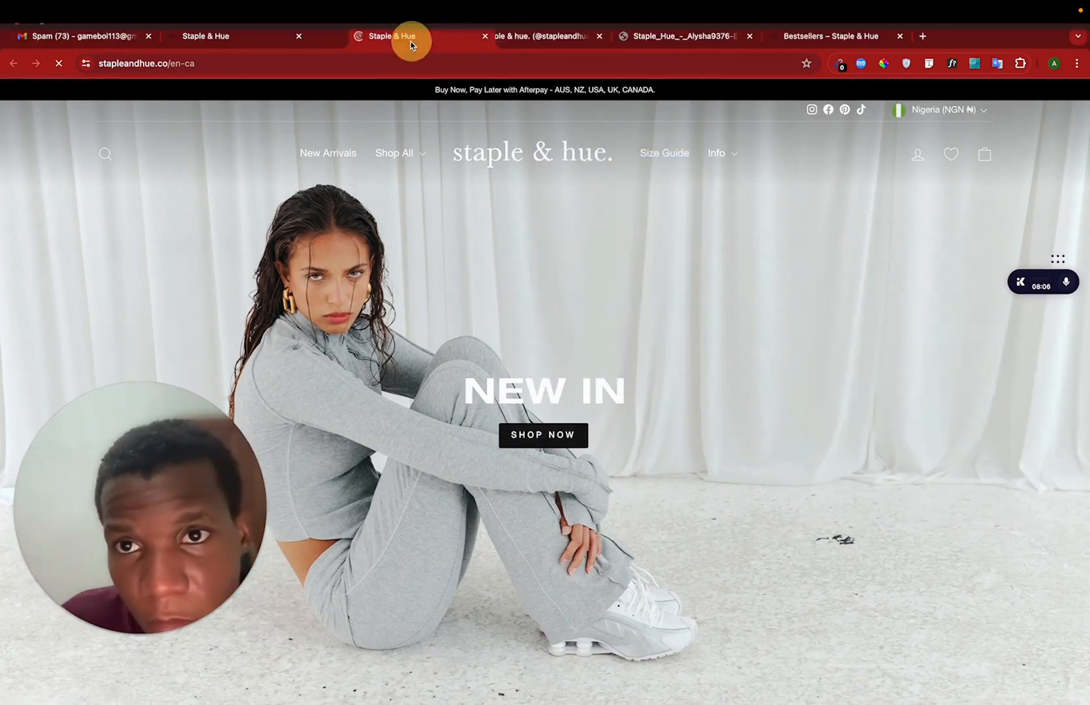
key(ctrl+Tab)
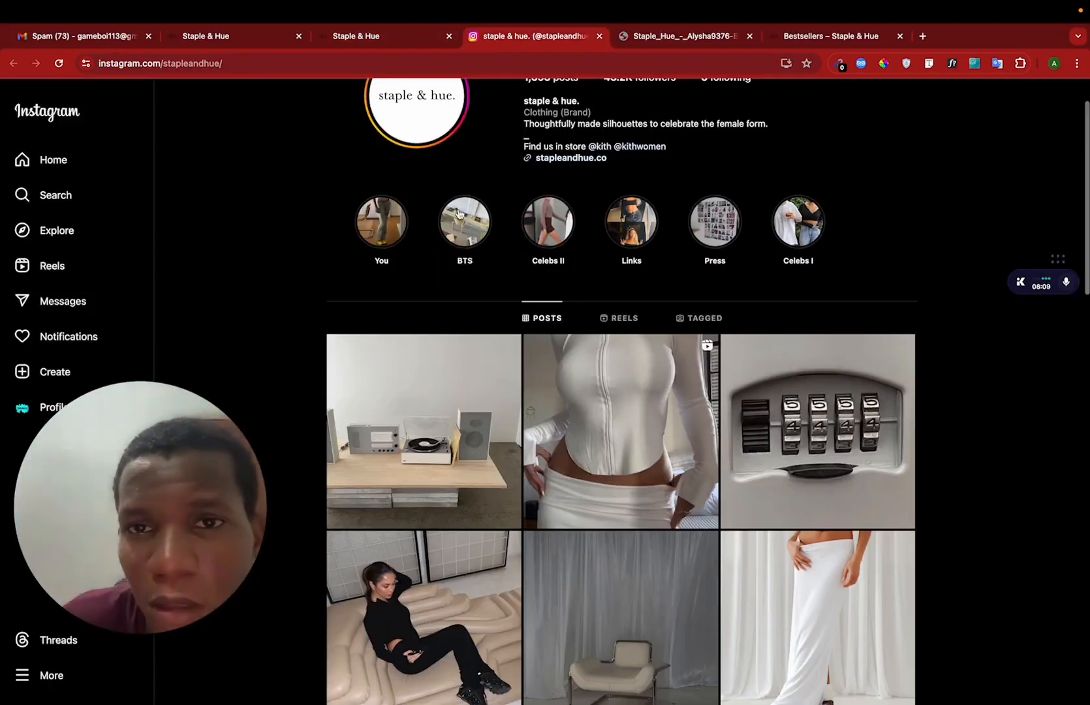
click(414, 42)
click(333, 159)
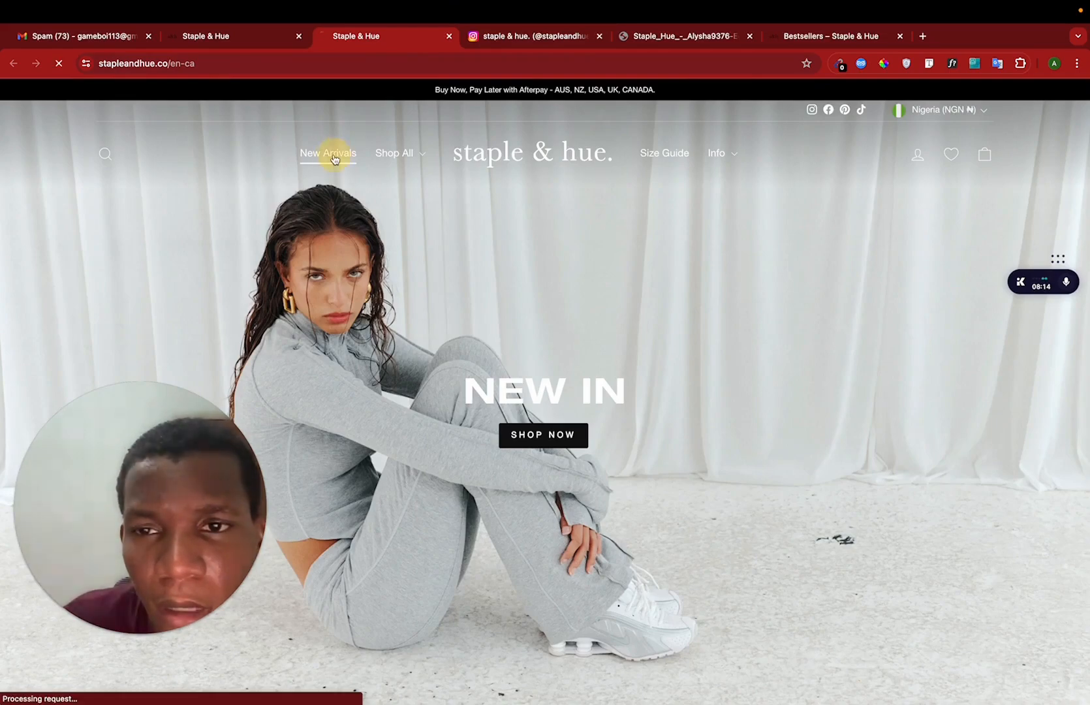
Look through the products in the New Arrivals collection for suitable imagery.
scroll(646, 421, down, 3)
scroll(645, 421, down, 10)
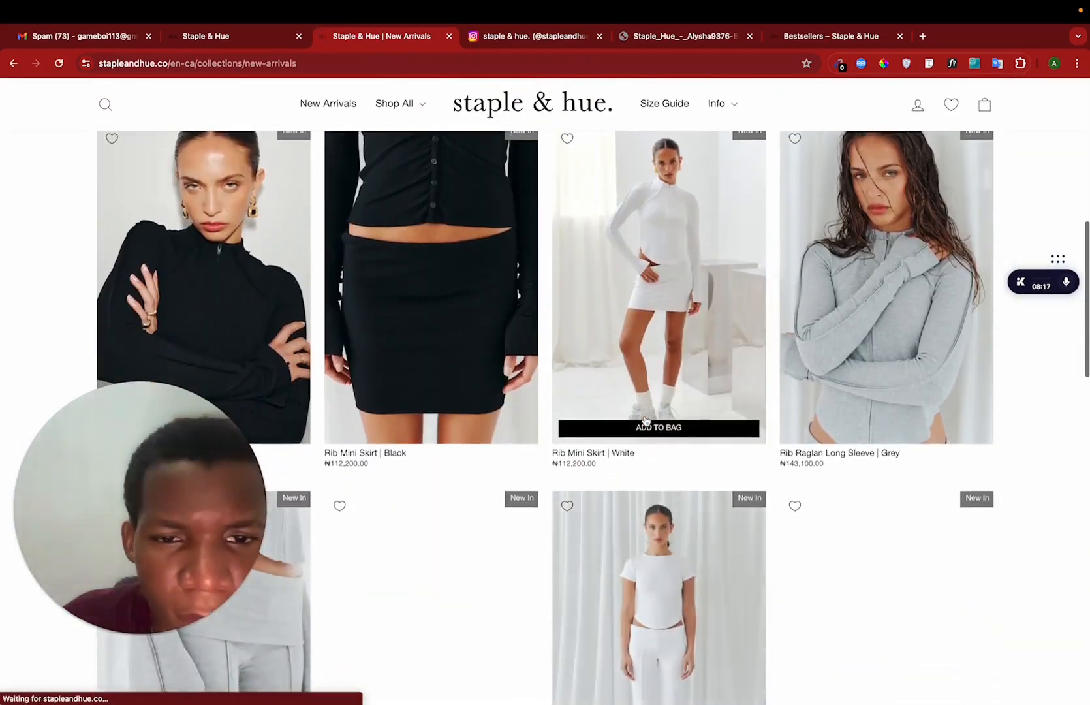
scroll(721, 556, down, 10)
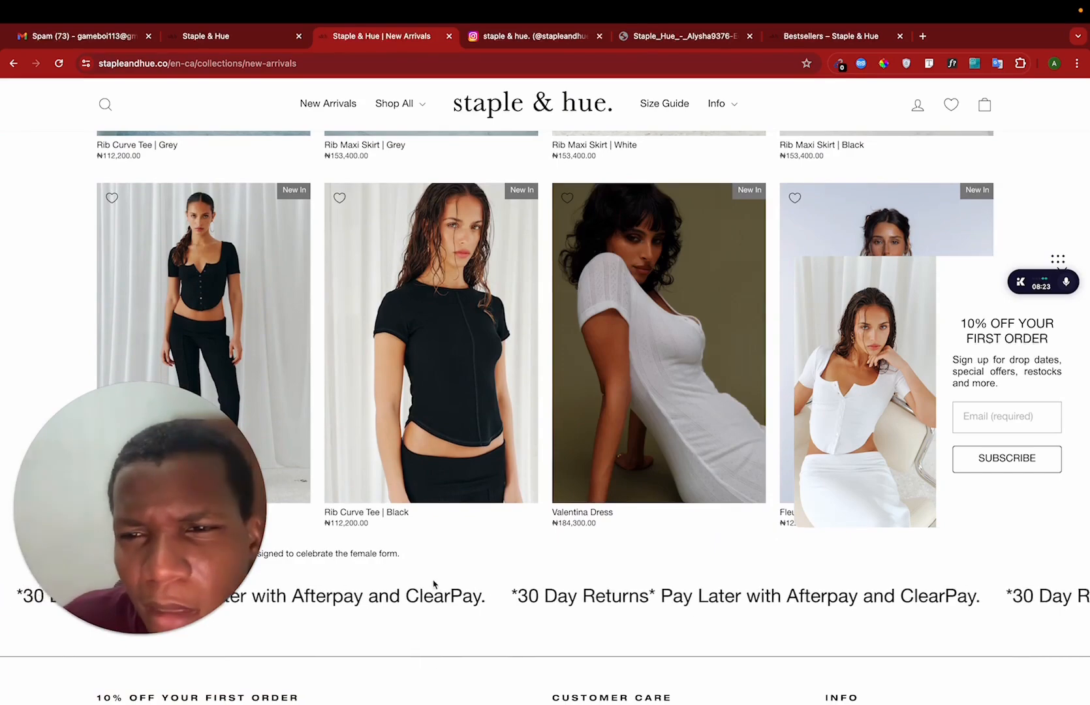
scroll(432, 584, down, 5)
scroll(433, 584, up, 1)
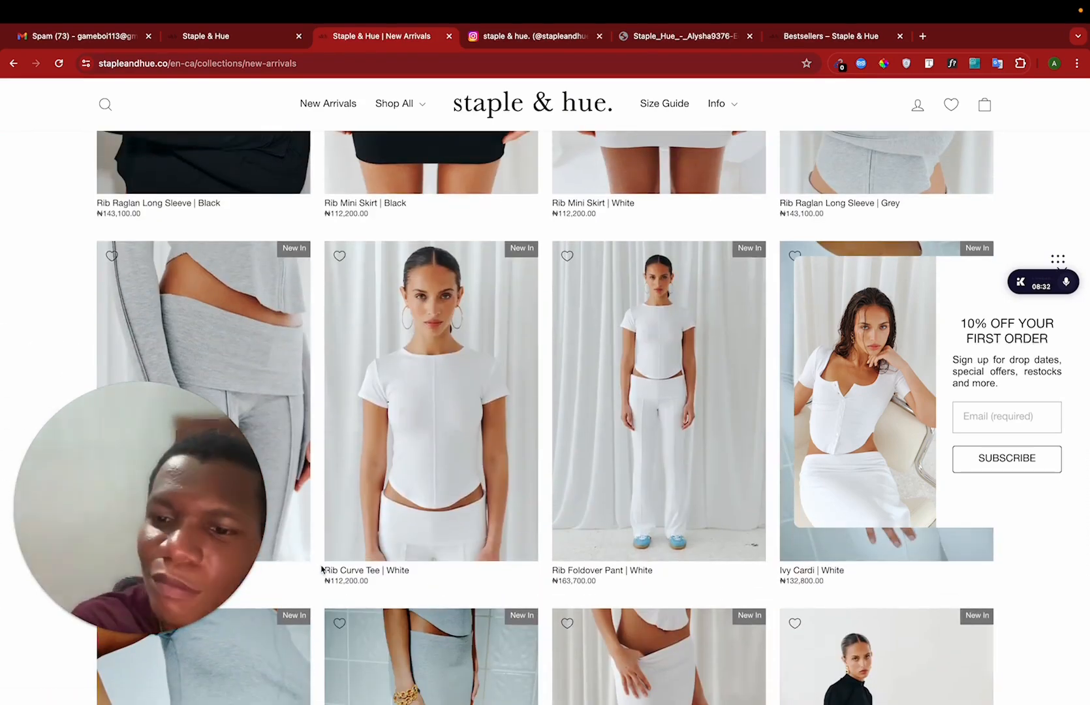
scroll(322, 569, up, 12)
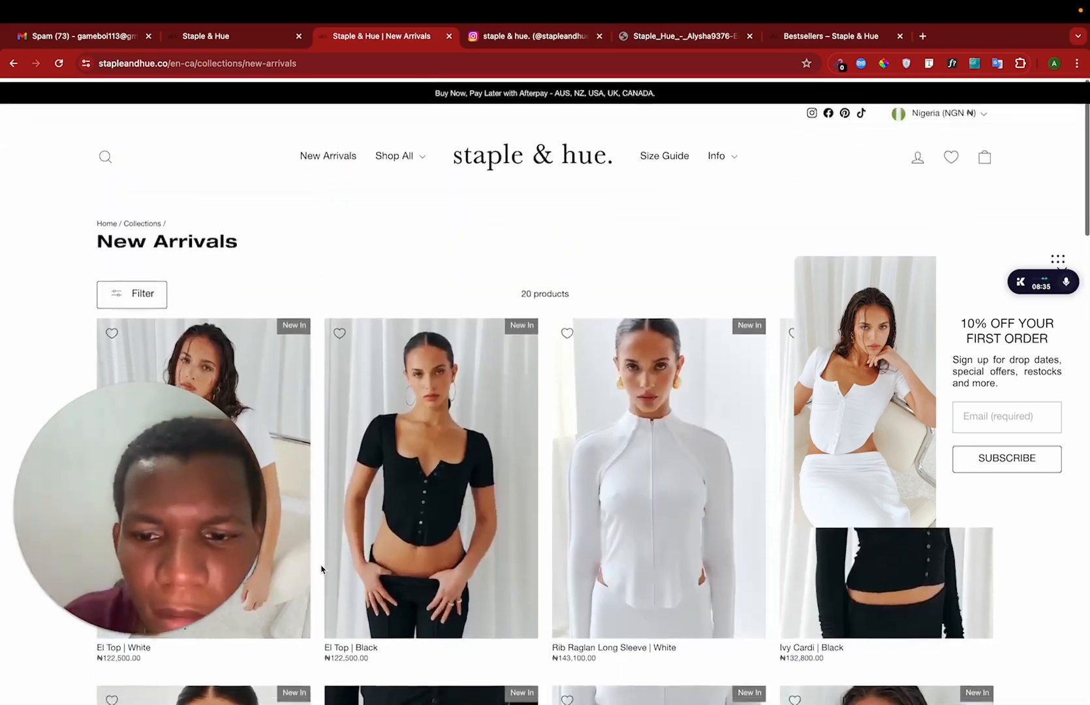
Return to Figma from the New Arrivals page and select the black vertical strip in the colour-block frame above the dark email draft.
scroll(322, 569, down, 20)
scroll(321, 569, up, 1)
scroll(321, 569, up, 8)
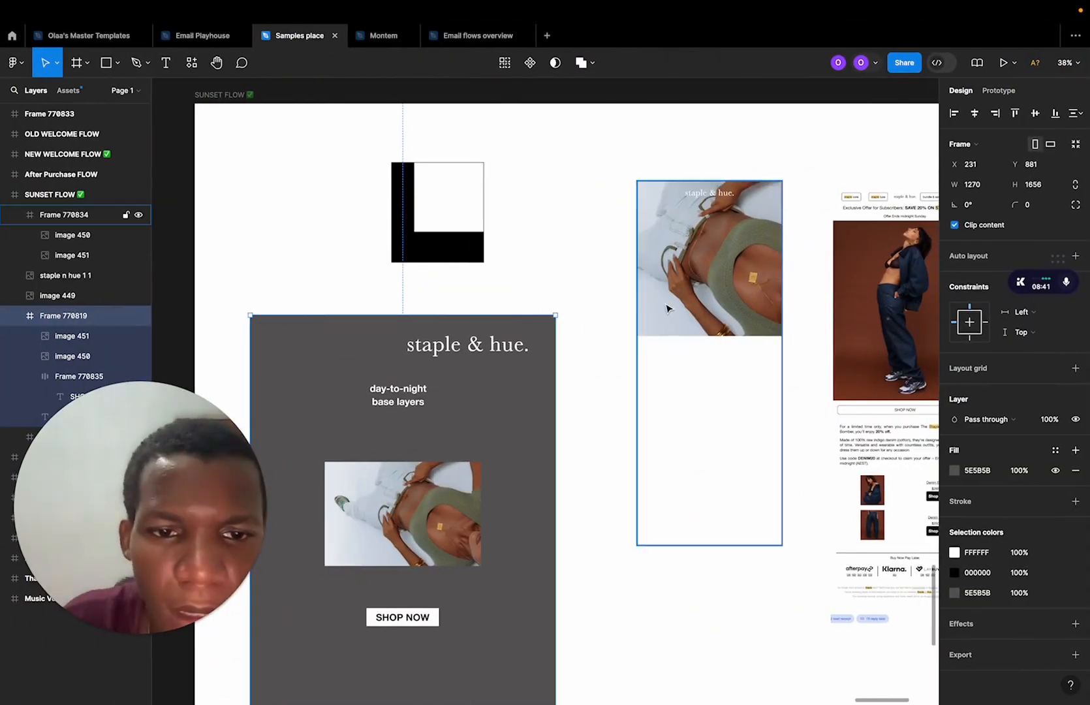
scroll(666, 306, up, 5)
scroll(666, 307, down, 4)
drag(368, 200, 477, 204)
click(395, 211)
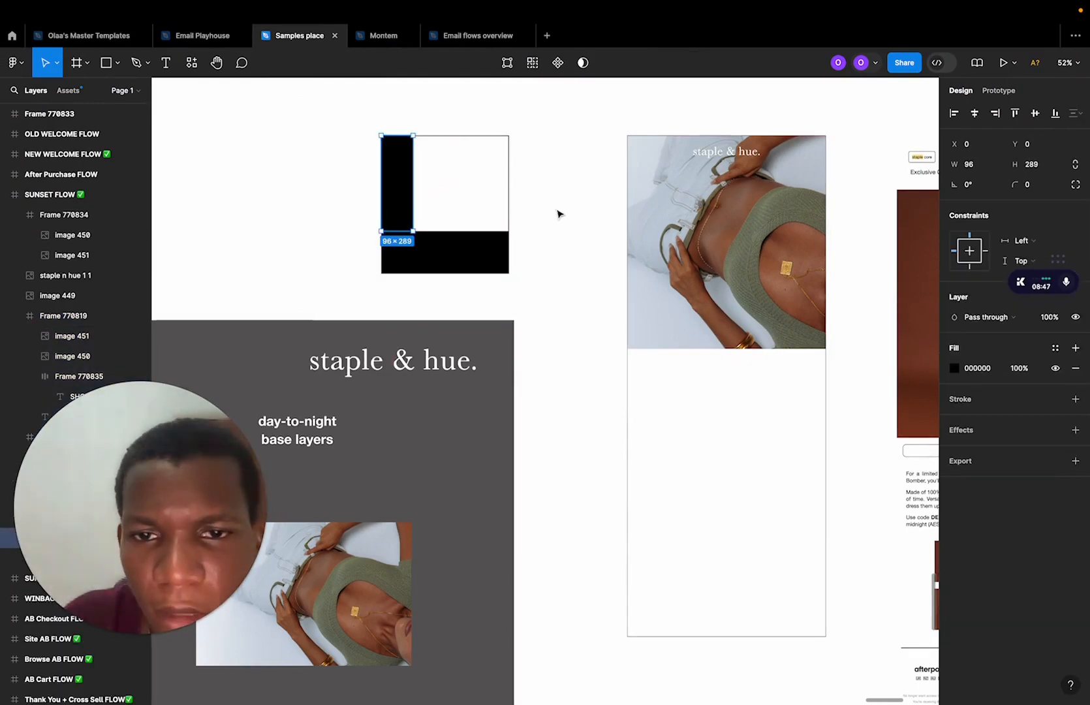
Switch to the browser, sample the blue-grey BCCBCE beside the grey Rib Maxi Skirt with ColorPick Eyedropper, and close the picker.
key(ctrl+Right)
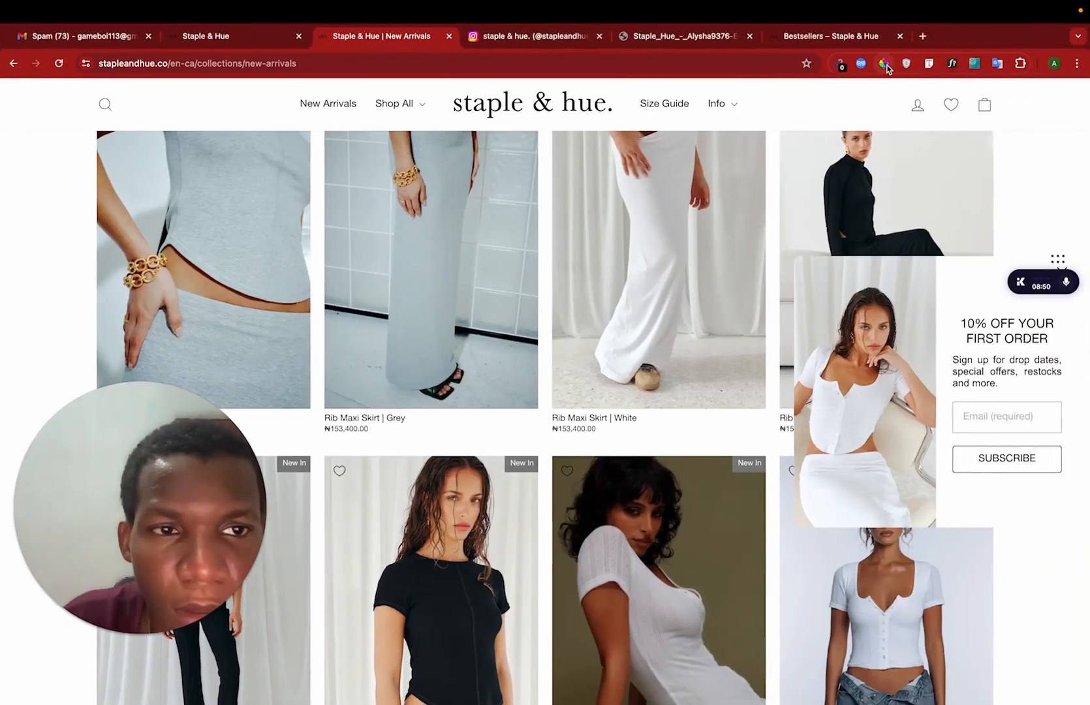
click(885, 64)
click(519, 267)
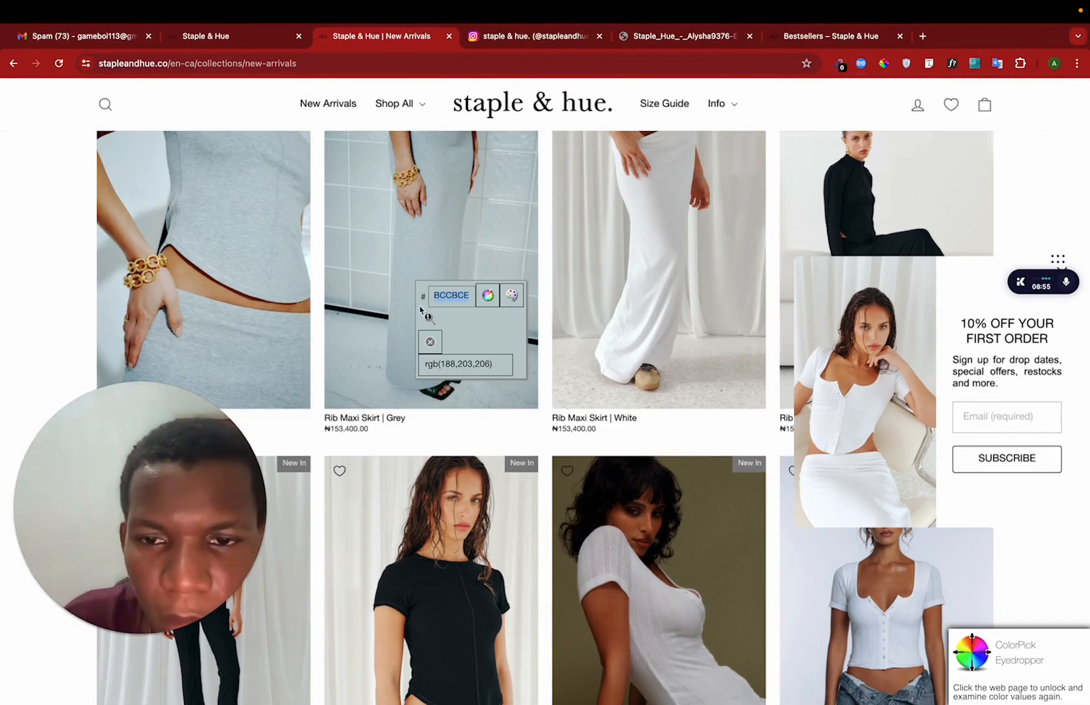
key(Escape)
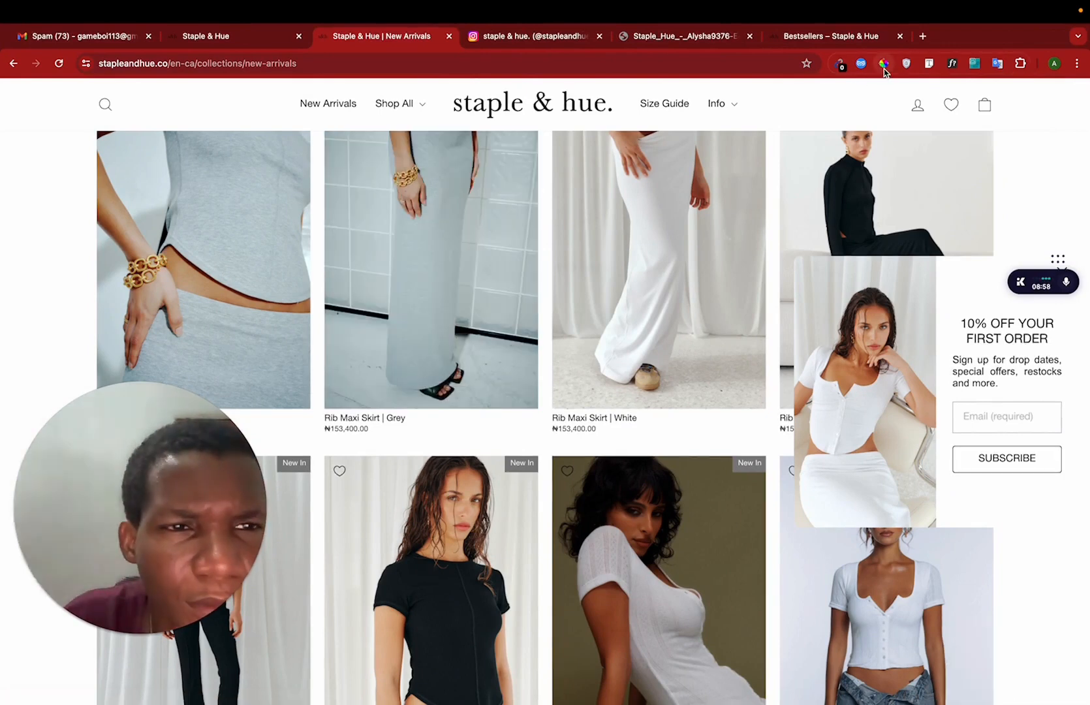
click(884, 64)
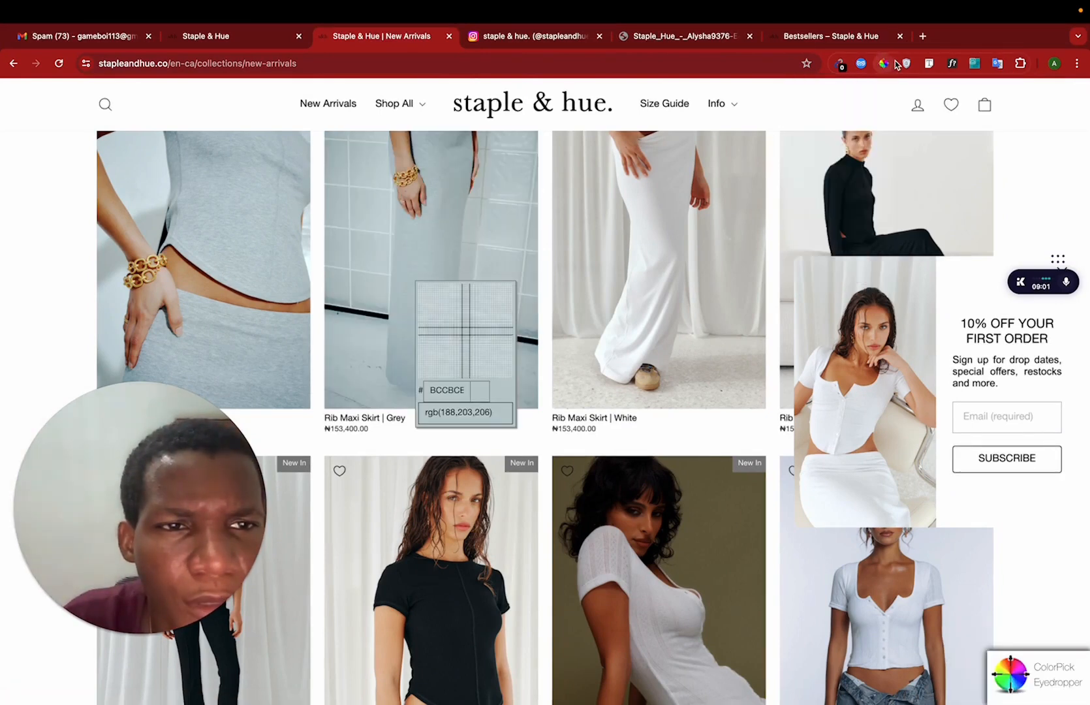
click(888, 66)
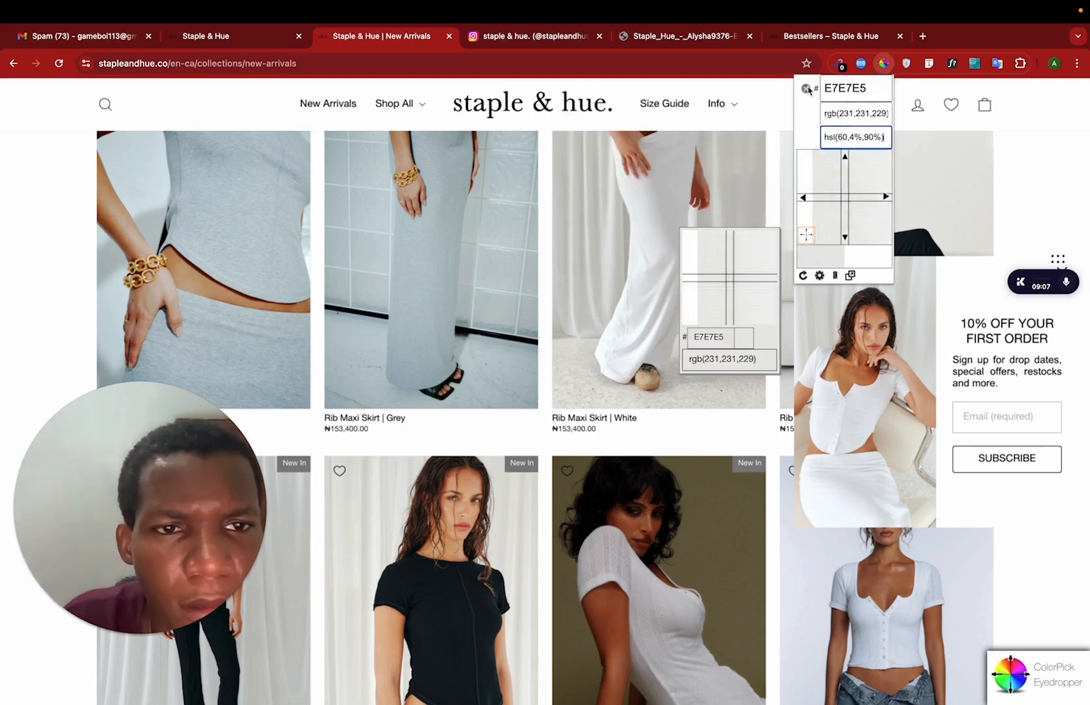
click(1020, 63)
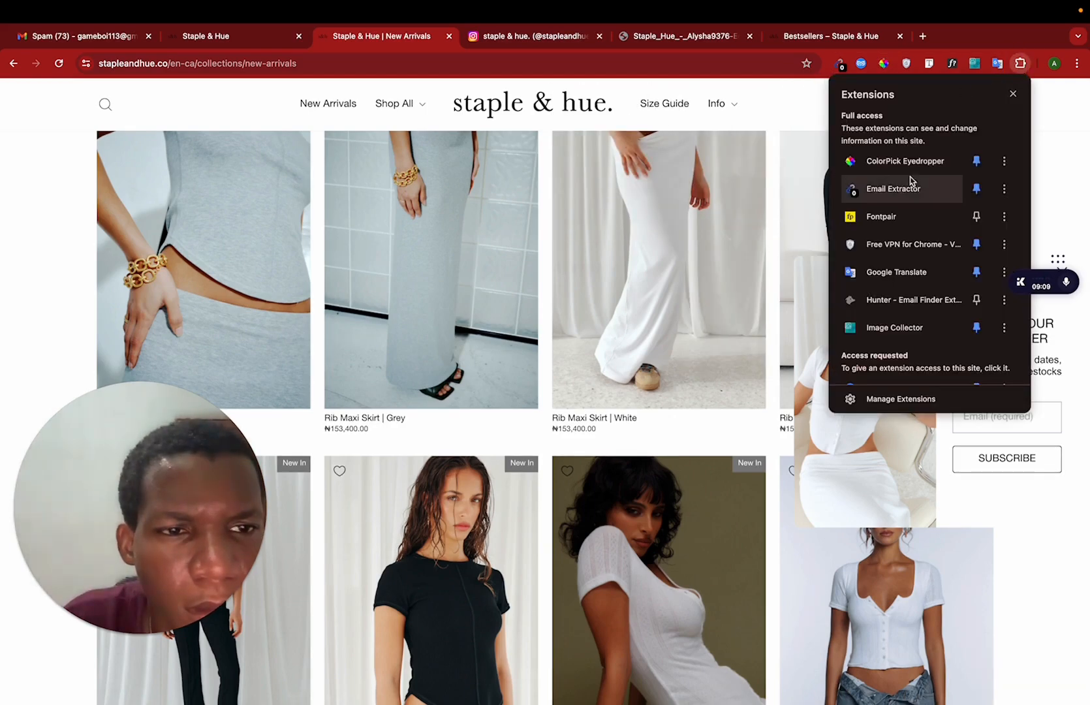
click(1021, 67)
Return to Figma and fill the palette's vertical strip with the sampled blue-grey colour.
key(ctrl+Left)
scroll(537, 516, up, 5)
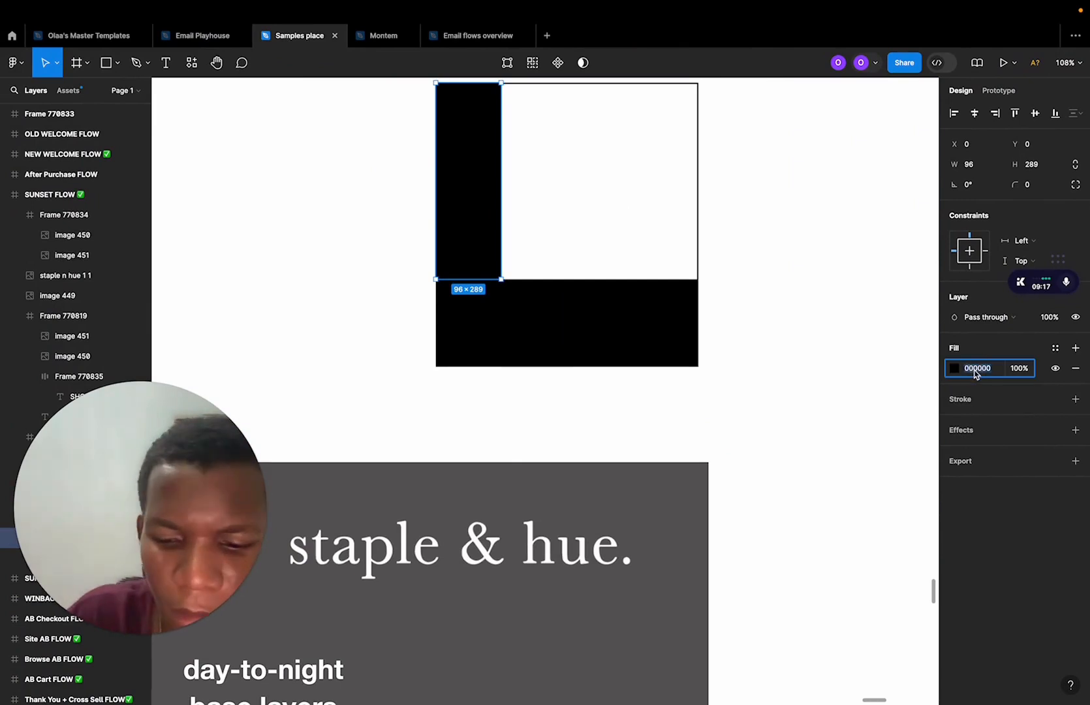
click(800, 335)
scroll(800, 335, down, 5)
scroll(800, 335, right, 2)
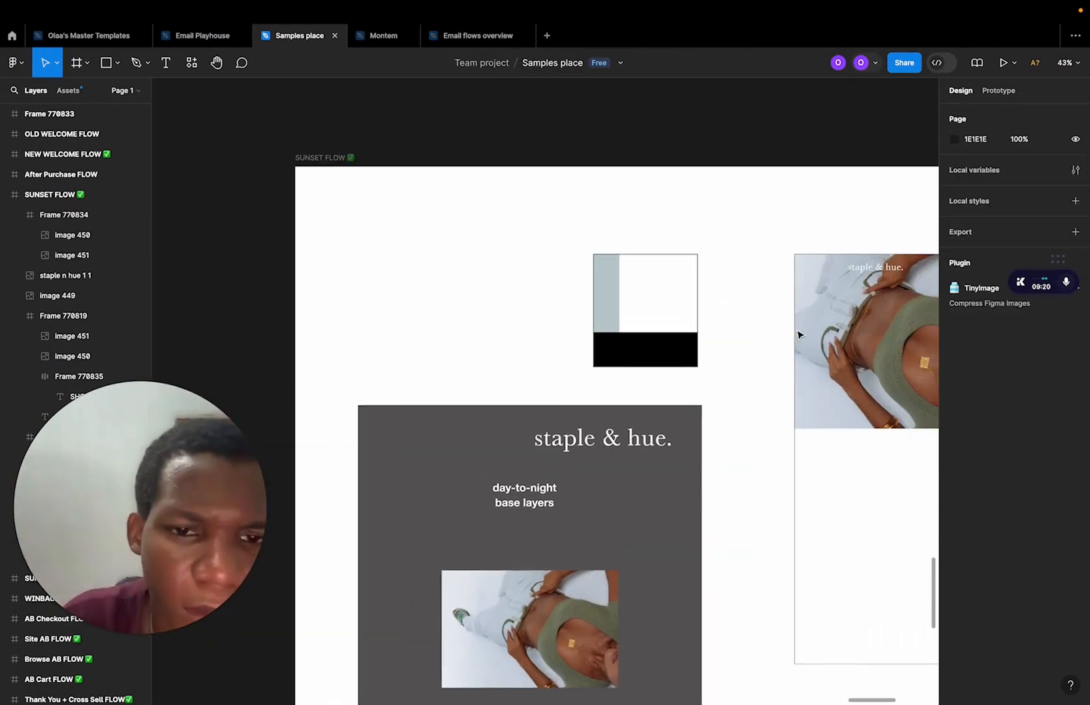
scroll(759, 371, down, 5)
scroll(759, 370, right, 3)
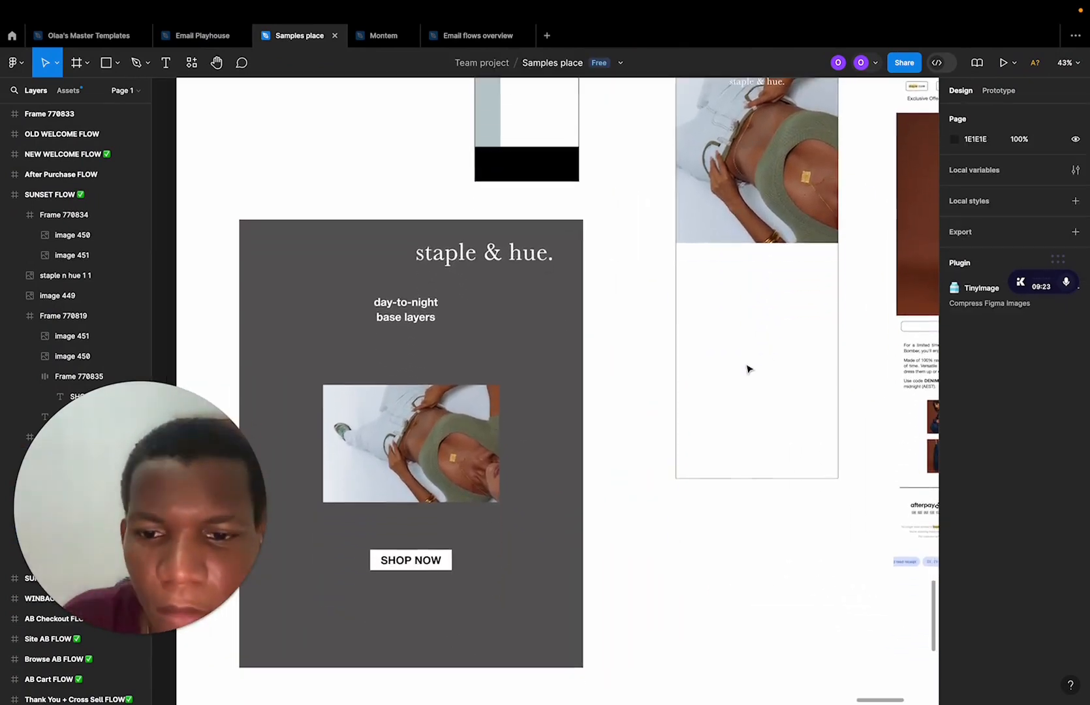
scroll(748, 370, up, 2)
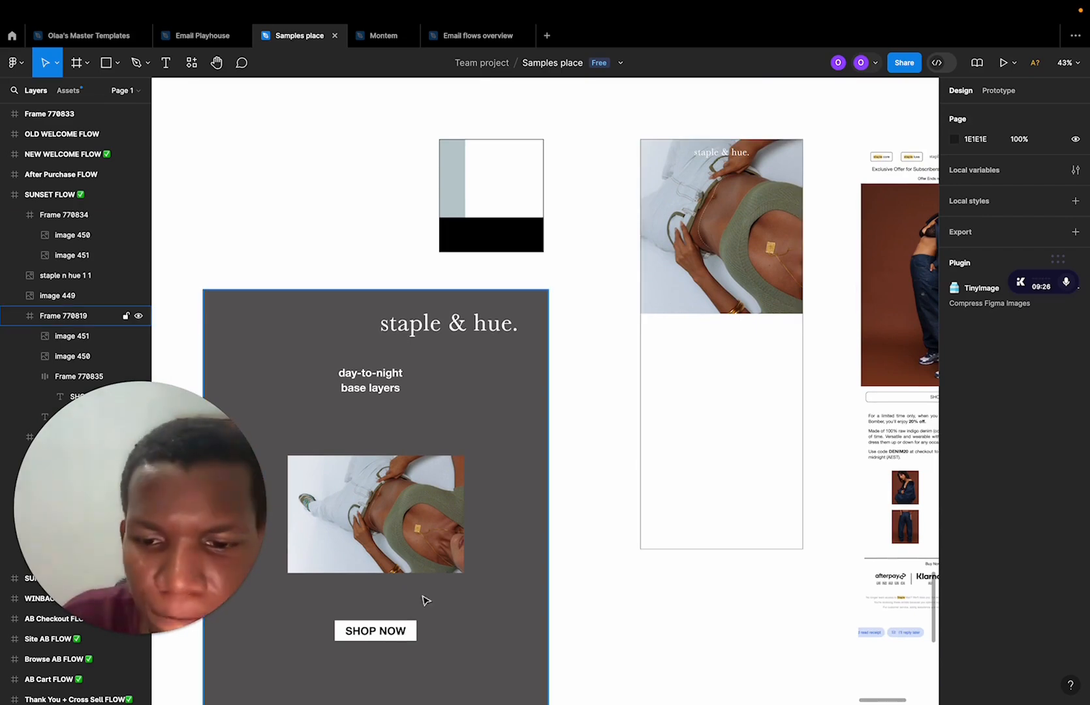
Try recolouring the black within the dark email draft frame to white, and undo it.
click(390, 632)
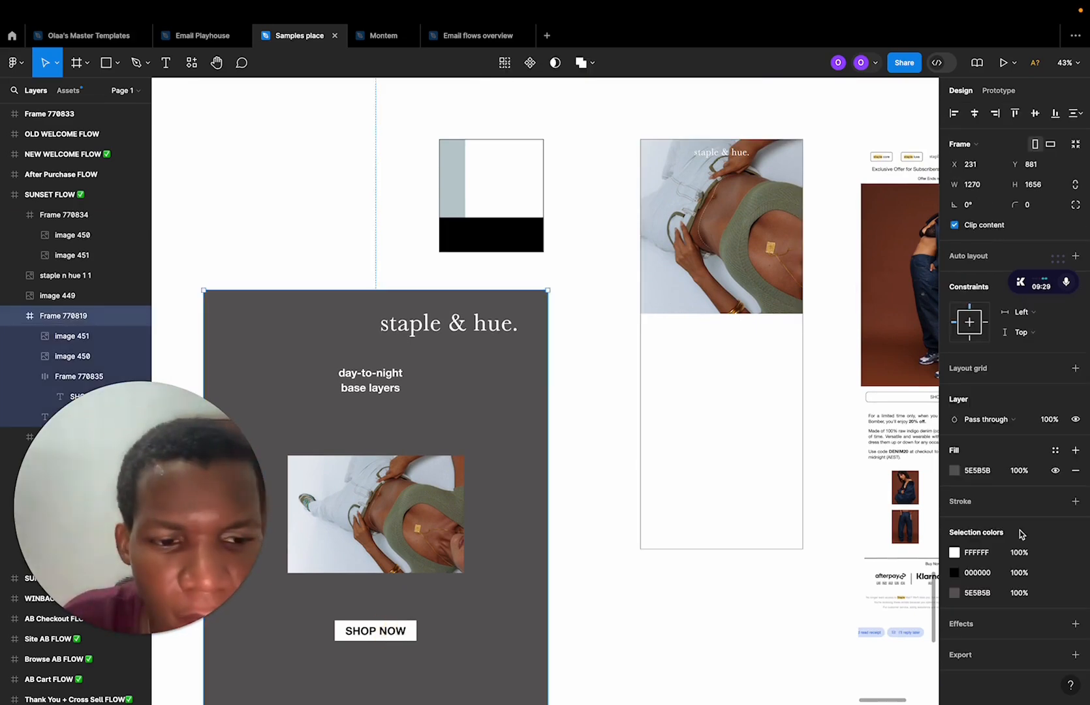
text(fff)
key(Return)
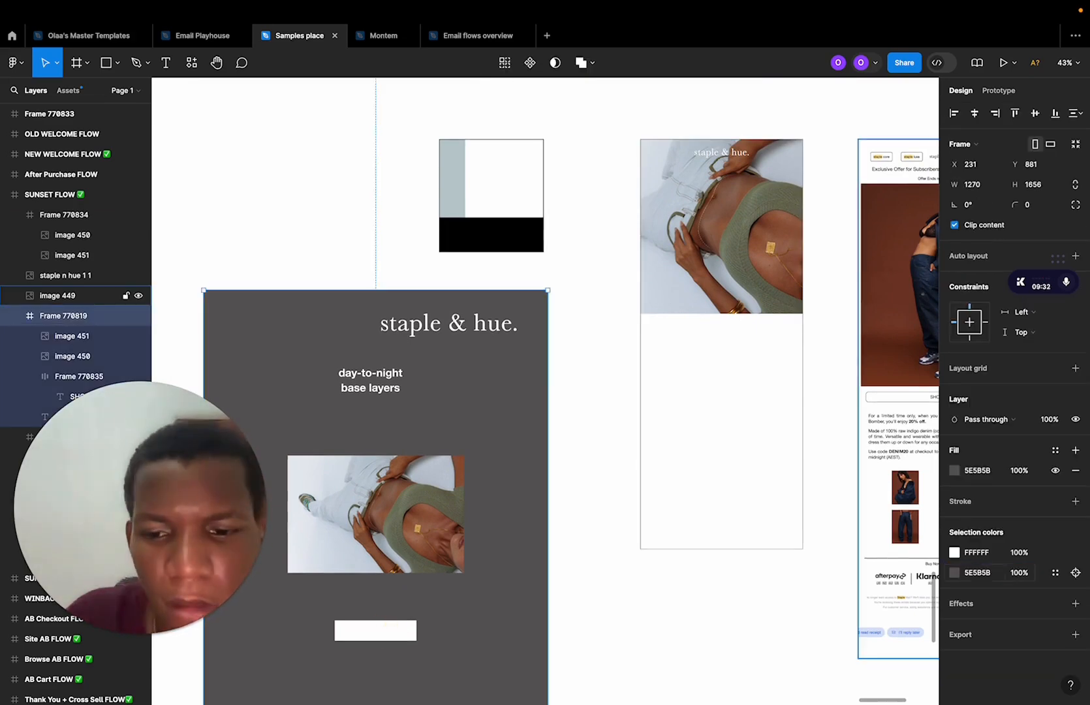
key(super+z)
key(super+z)
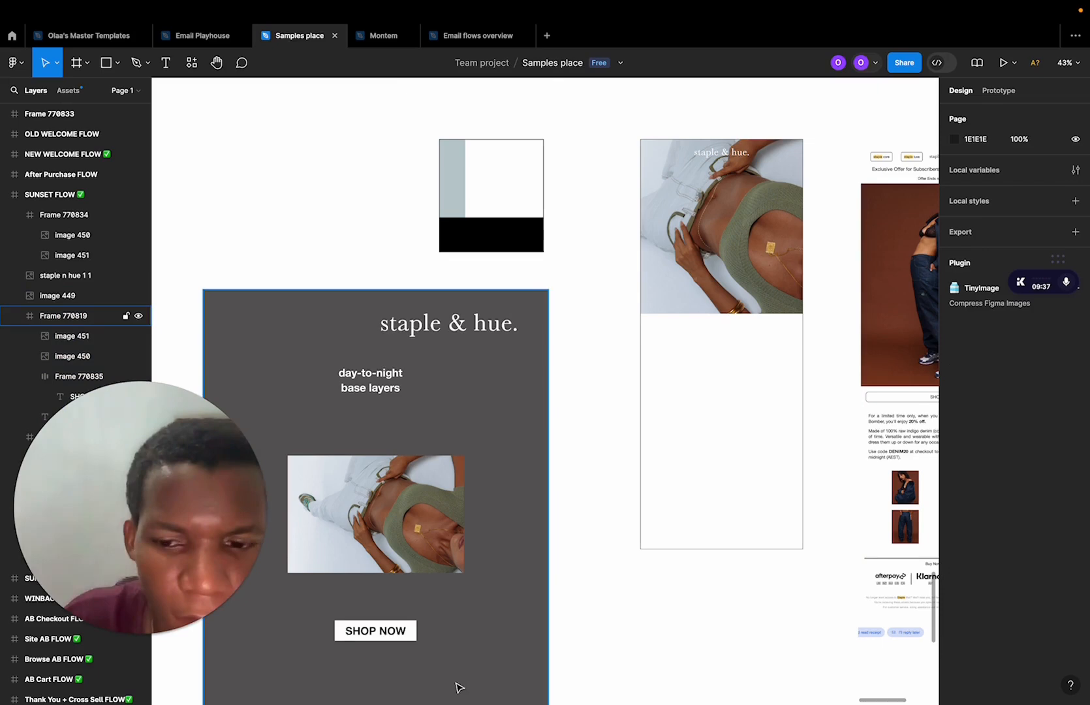
Move the SHOP NOW button from the dark draft onto the banner image of the email frame, centred near the image's lower edge.
click(373, 642)
click(373, 638)
scroll(1049, 548, down, 2)
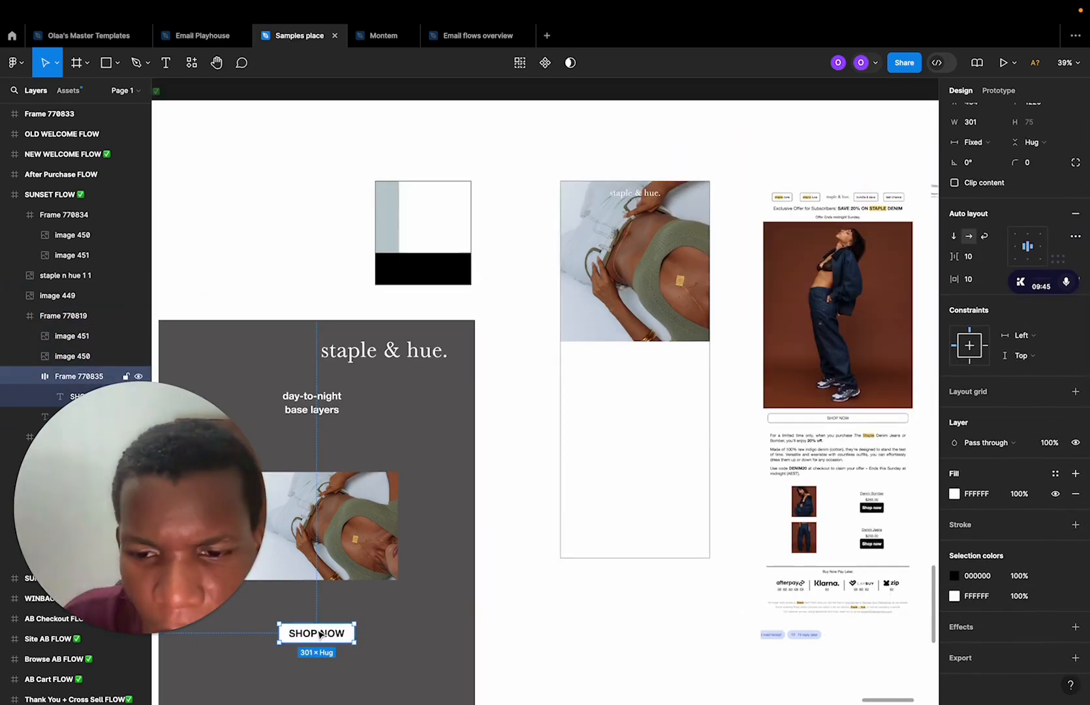
drag(316, 638, 640, 326)
scroll(636, 321, up, 5)
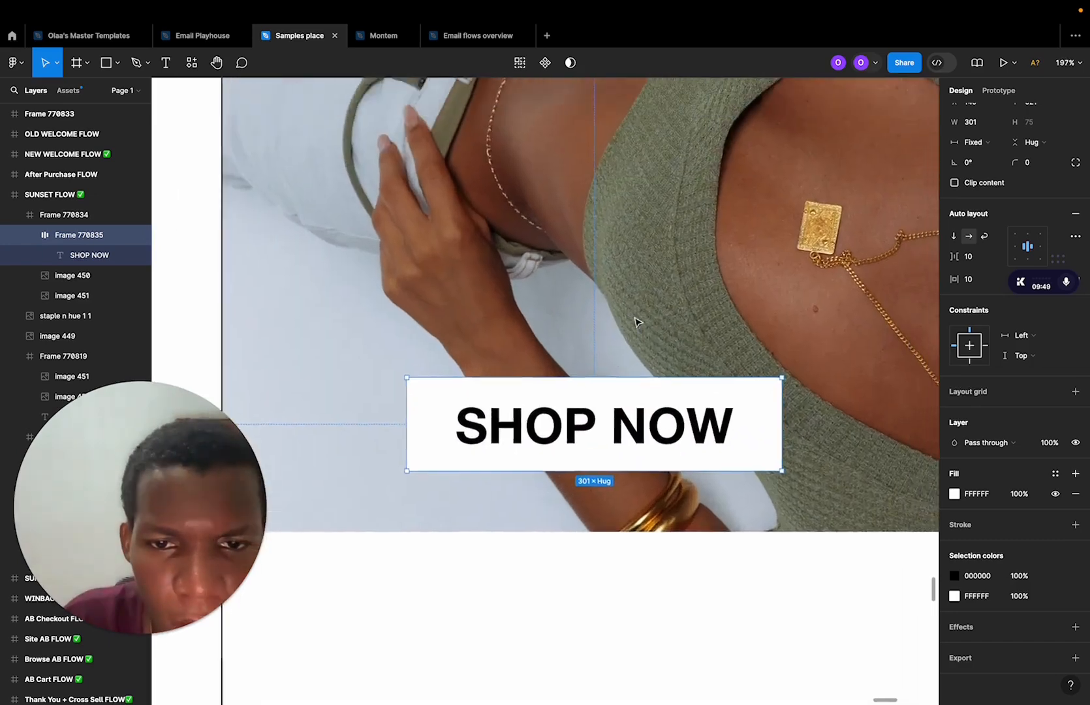
Give the banner's button a black 000000 fill and make its SHOP NOW text white FFFFFF.
scroll(632, 341, up, 2)
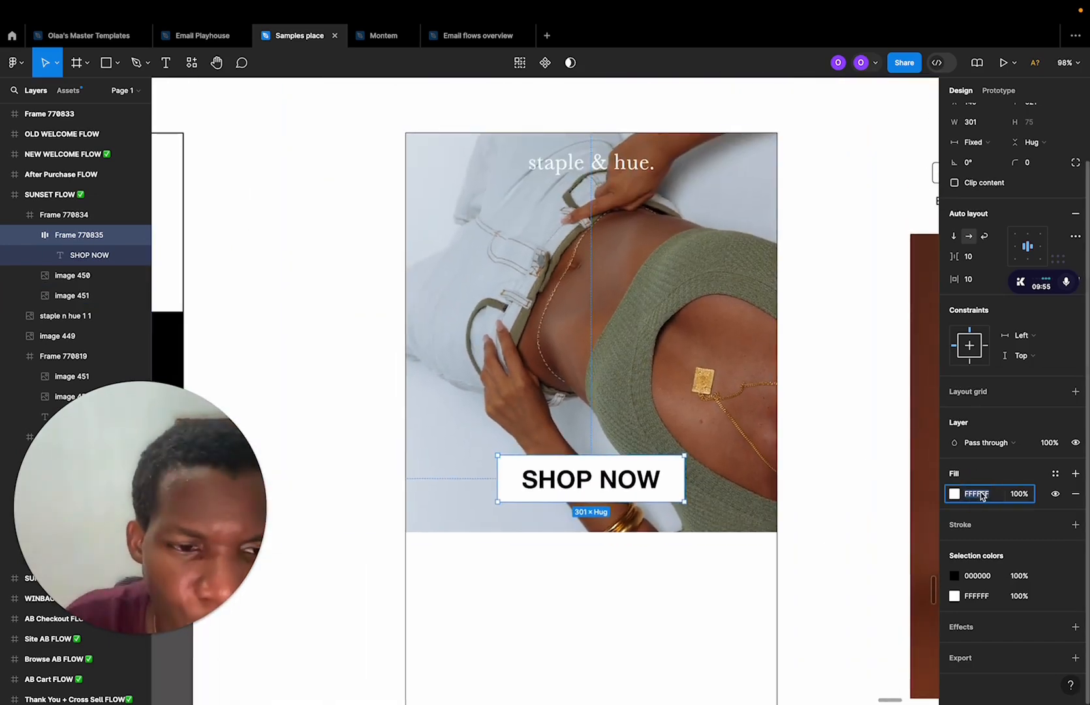
click(604, 476)
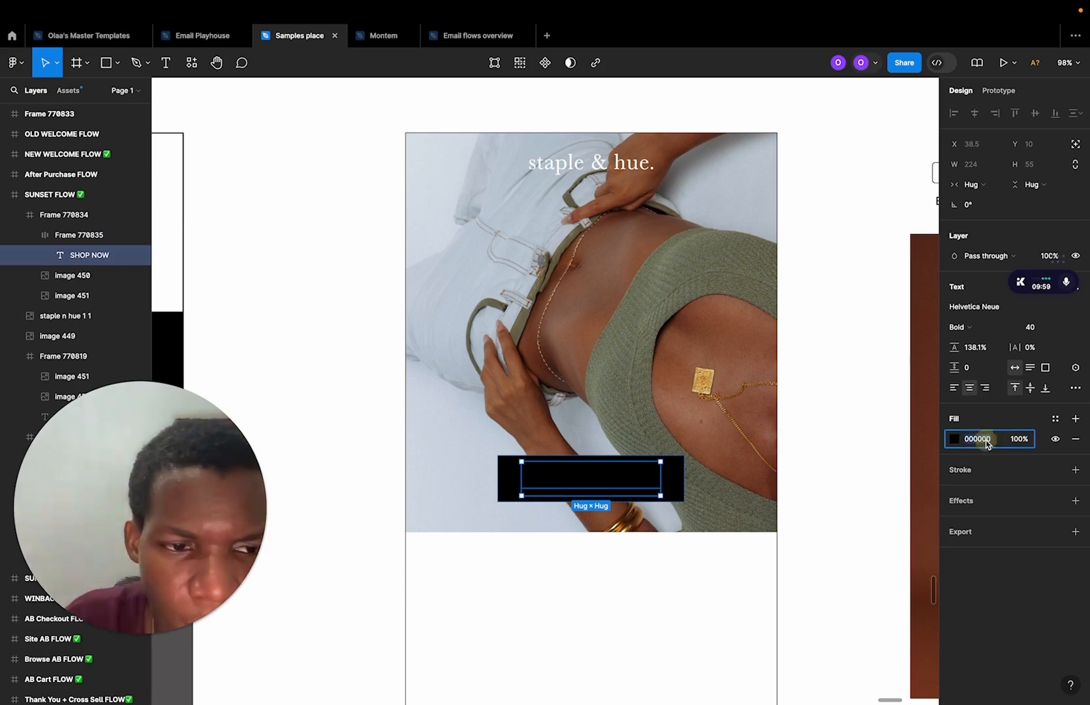
text(fff)
key(Return)
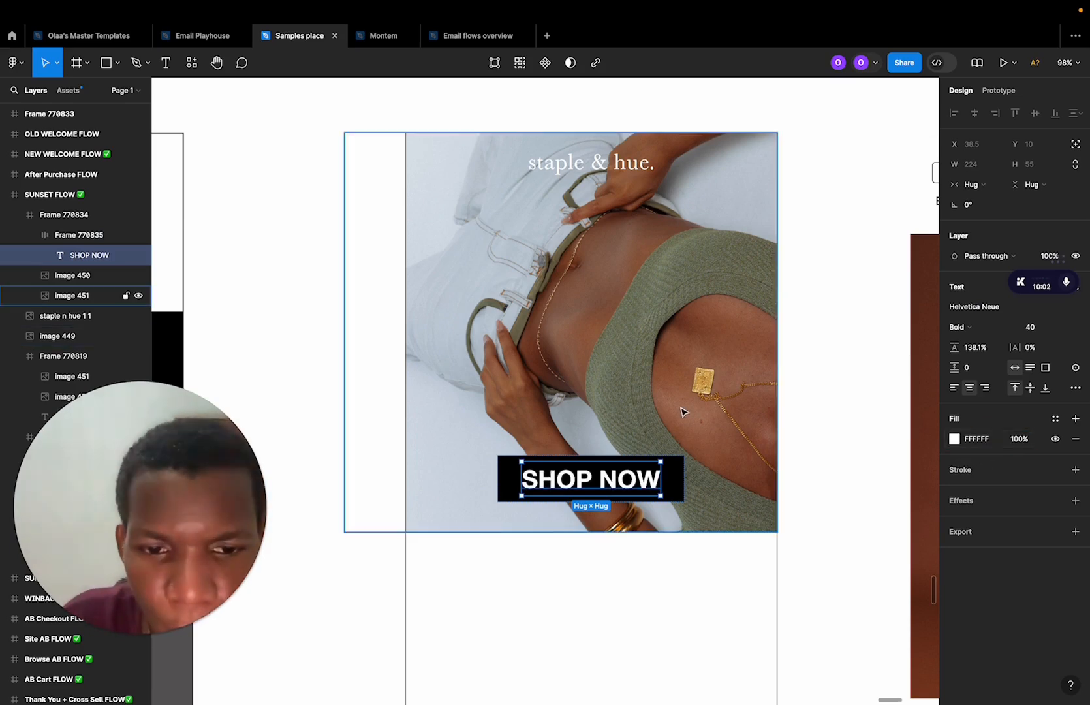
click(722, 450)
Reduce the SHOP NOW text's font size, trying 30 and settling on 25.
scroll(722, 449, left, 5)
scroll(721, 450, down, 2)
click(663, 499)
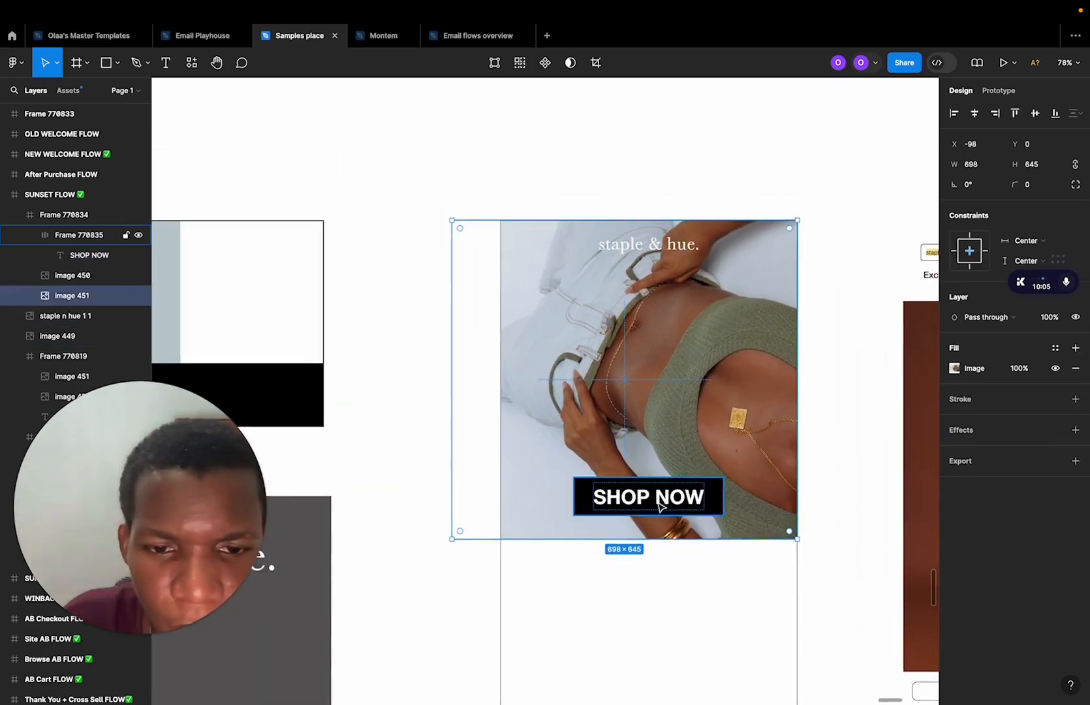
click(662, 500)
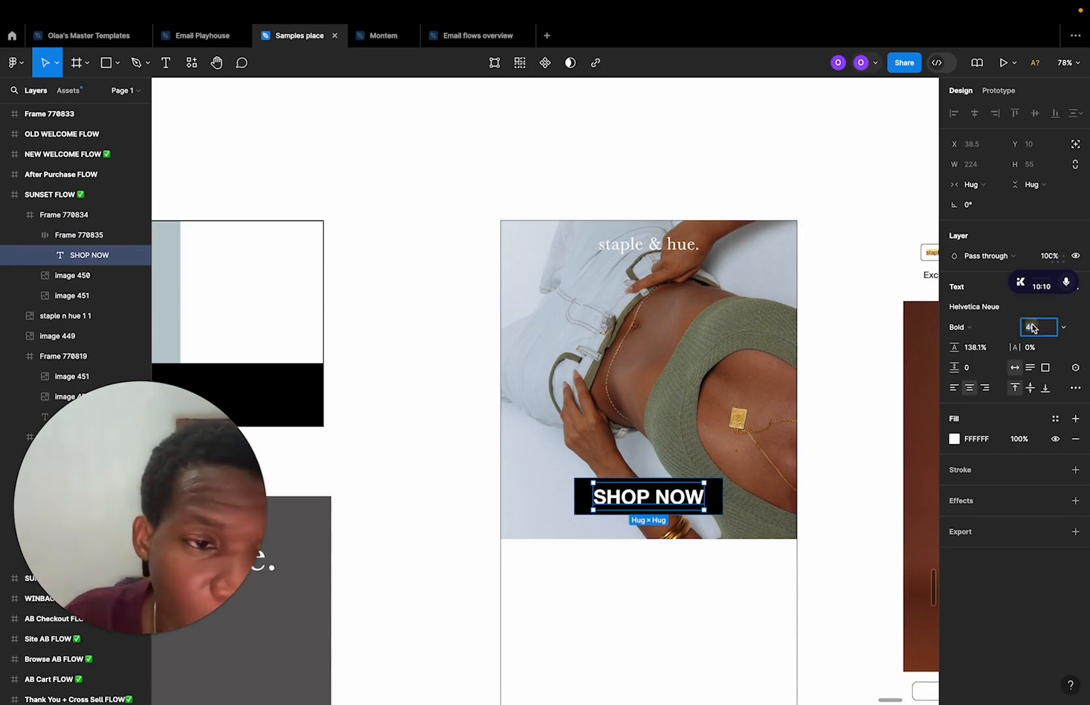
text(30)
key(Return)
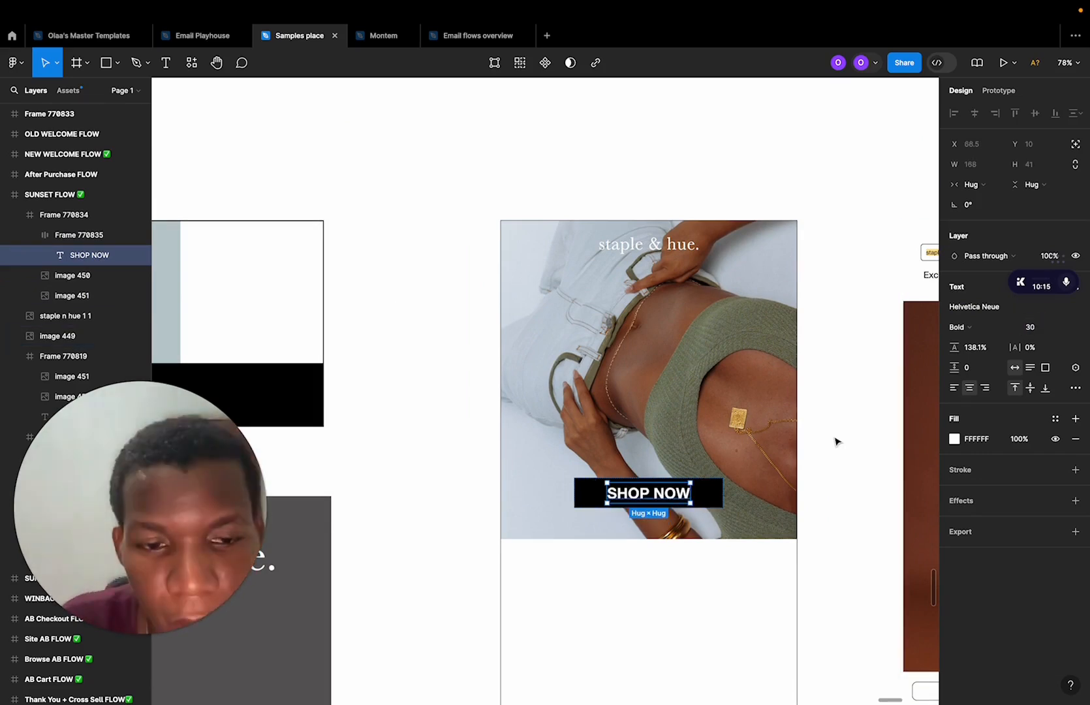
text(25)
key(Return)
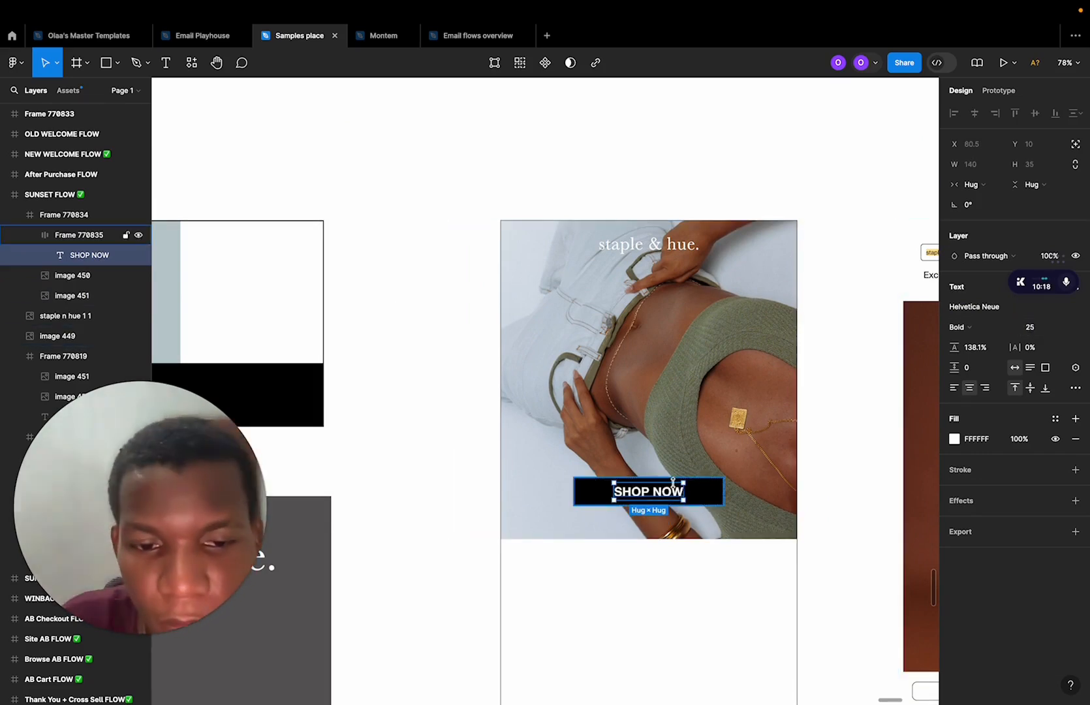
Narrow the SHOP NOW button evenly from both sides to a width of 201, keeping it centred on the banner.
scroll(726, 494, up, 5)
click(701, 498)
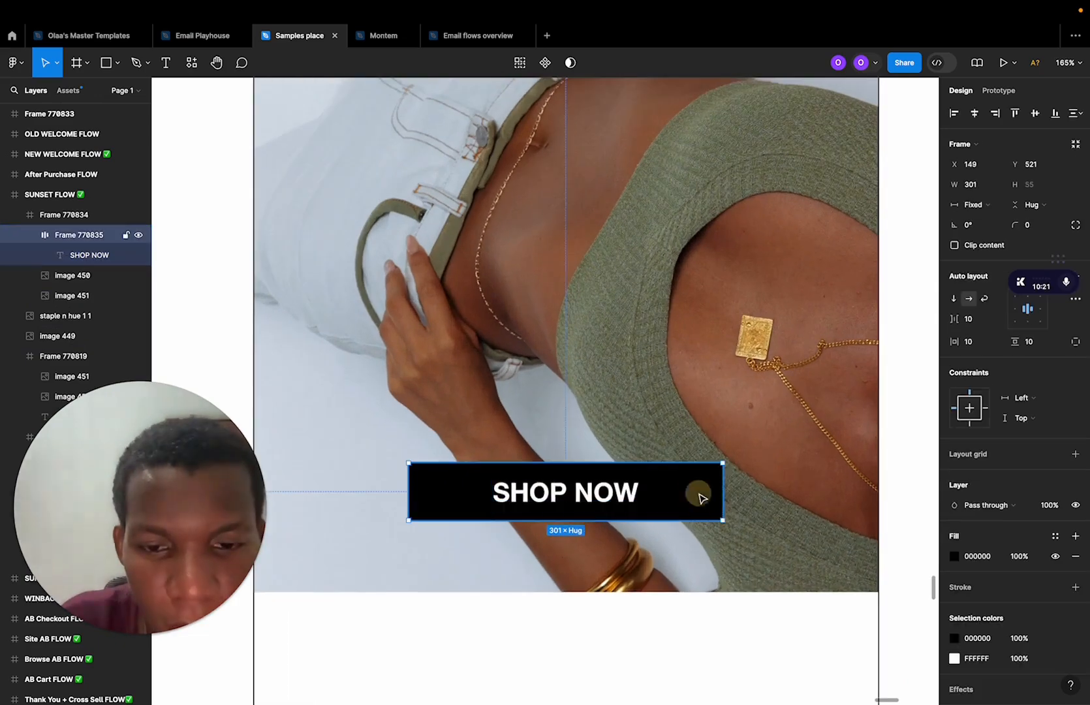
drag(721, 491, 667, 486)
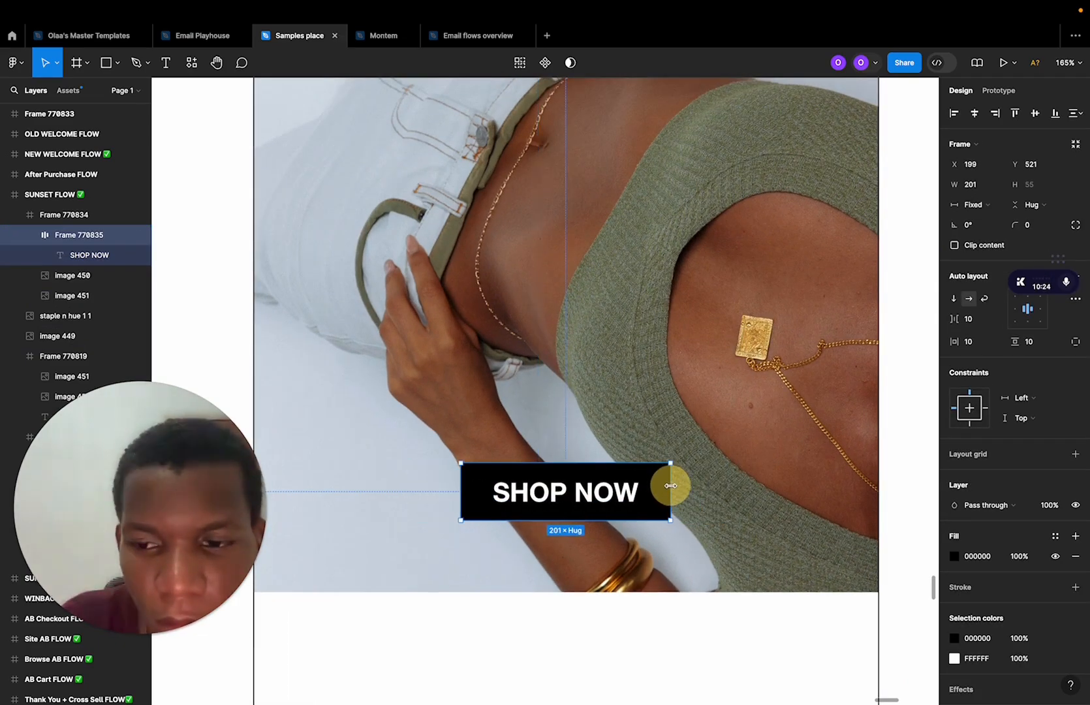
scroll(671, 486, down, 3)
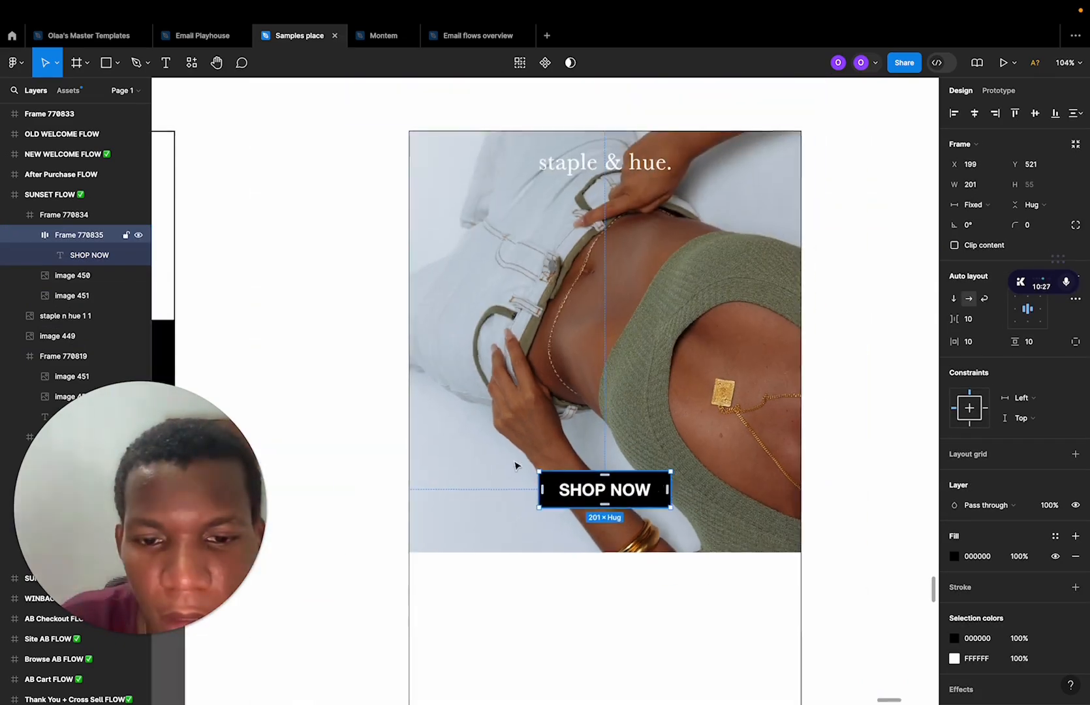
key(Escape)
scroll(523, 528, down, 3)
scroll(523, 528, up, 3)
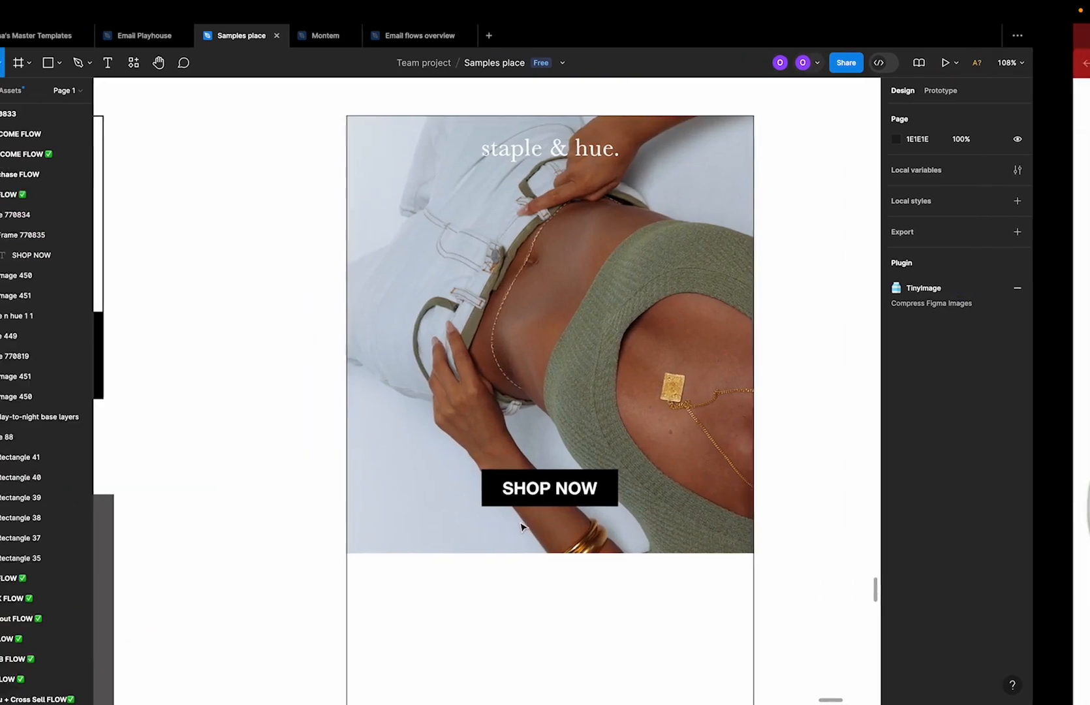
click(521, 526)
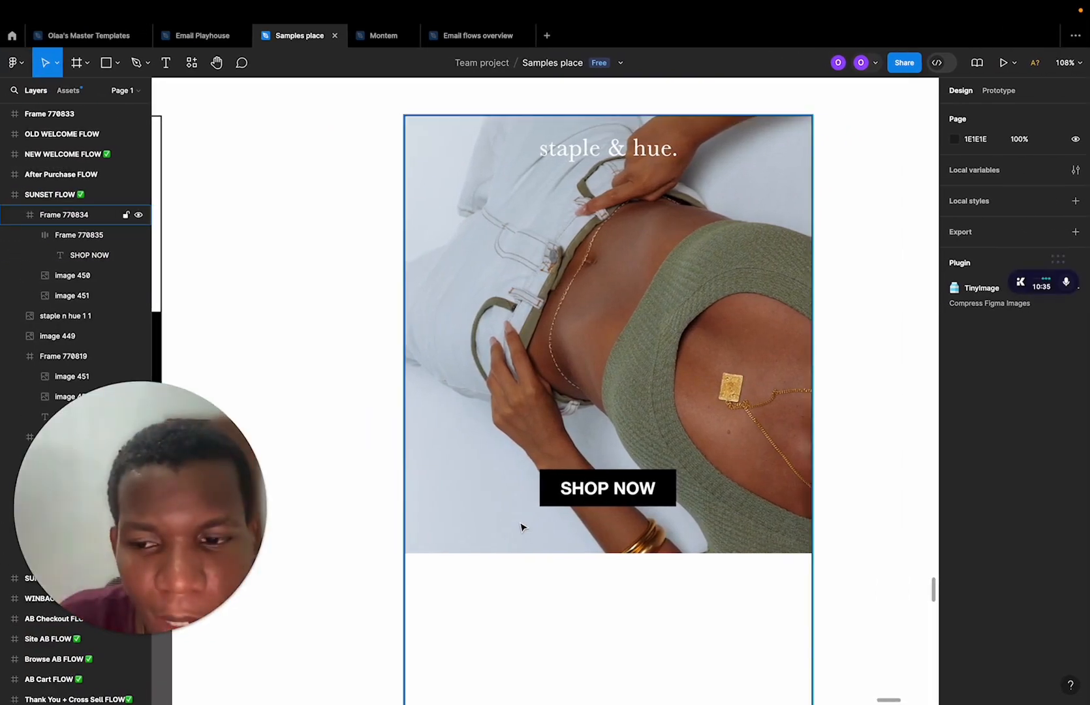
Switch to the browser, open the El Top | Black product from New Arrivals and look through its photos and page sections.
key(ctrl+Right)
scroll(521, 526, up, 15)
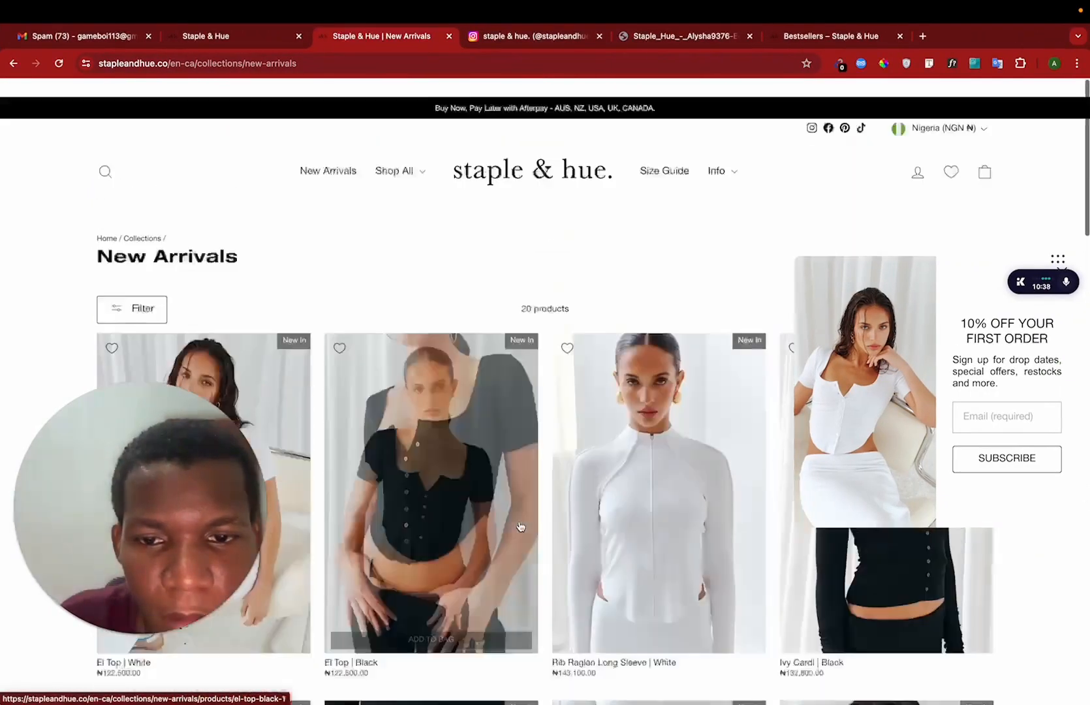
scroll(520, 526, down, 2)
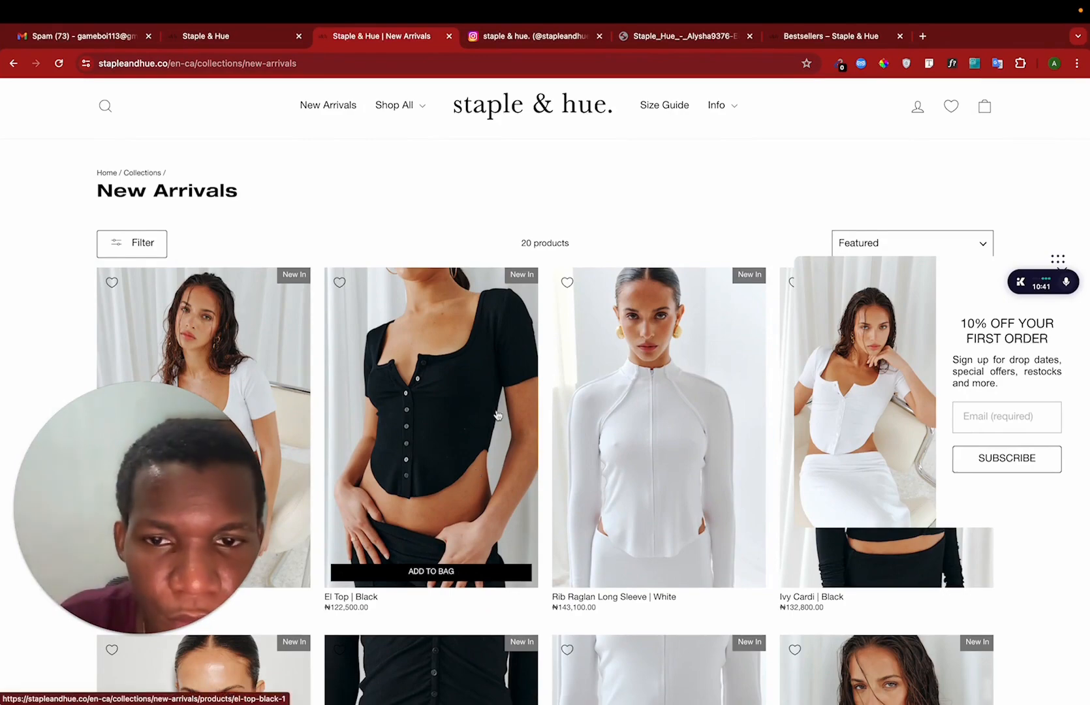
click(497, 415)
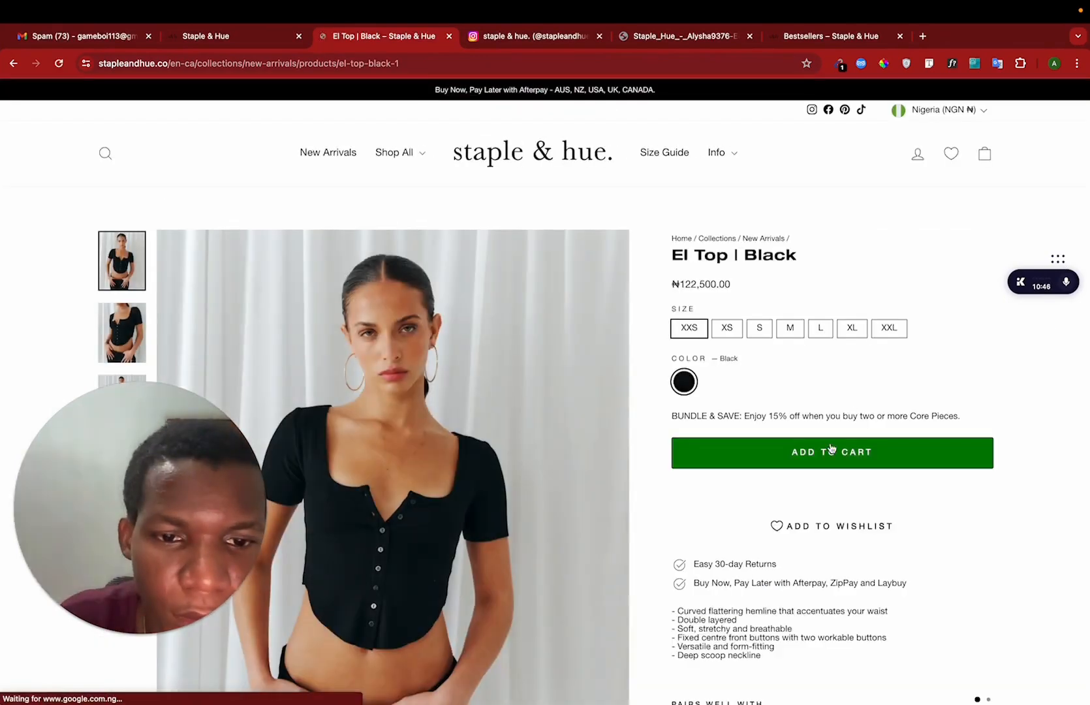
scroll(831, 448, down, 15)
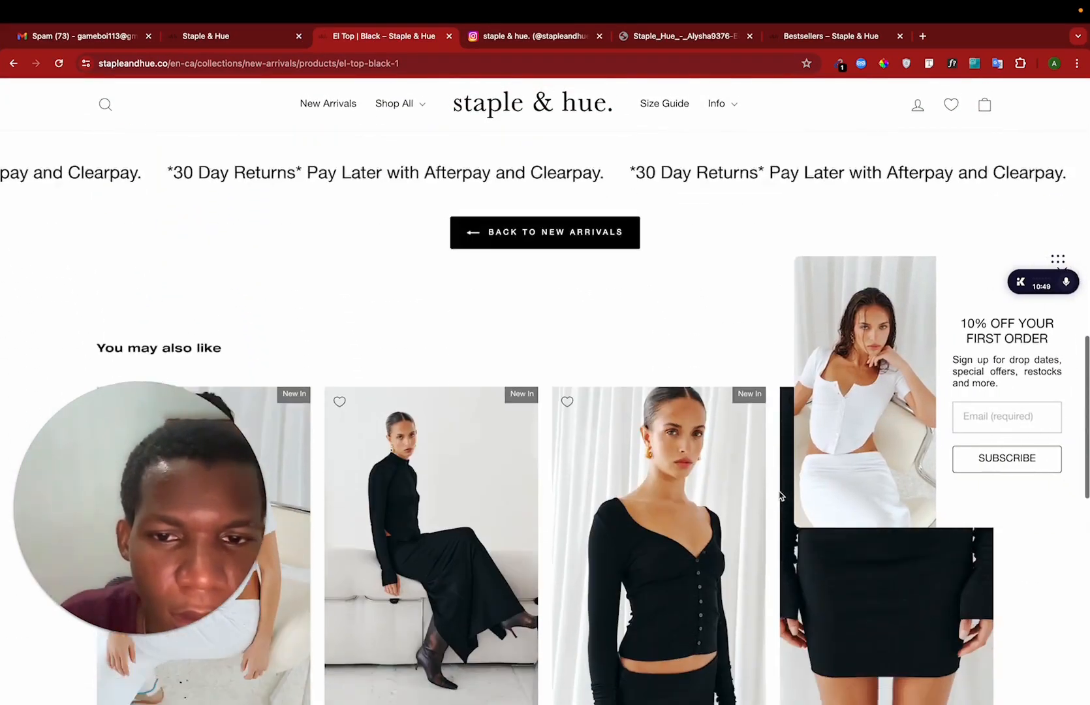
scroll(781, 498, down, 10)
scroll(685, 526, up, 12)
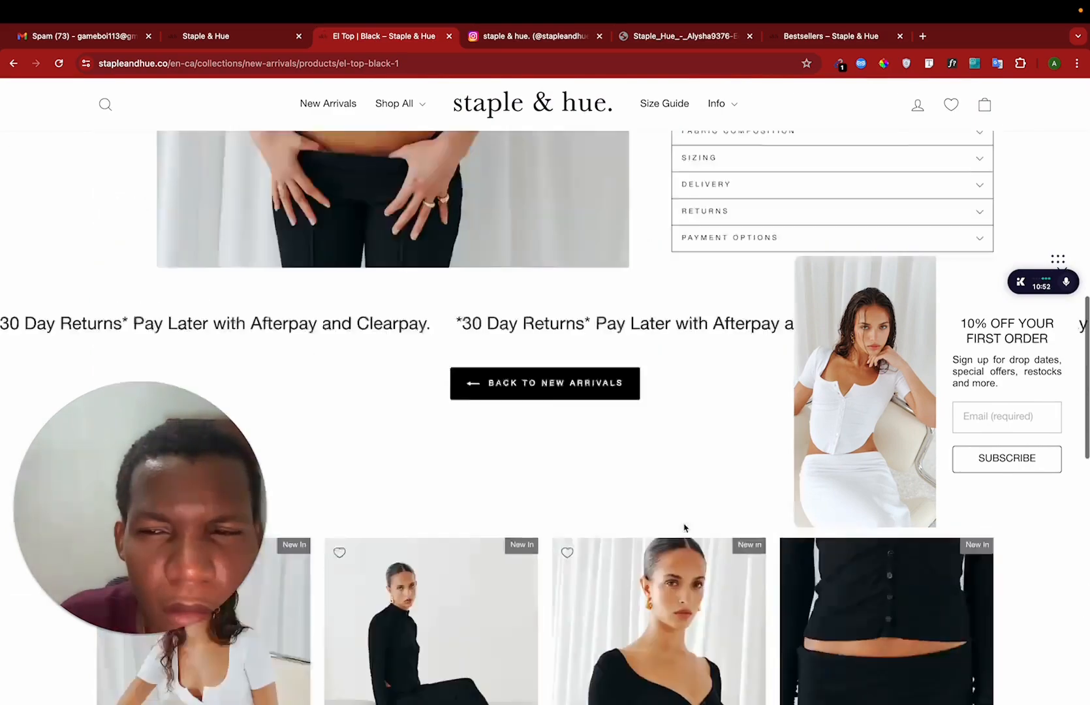
scroll(684, 527, up, 10)
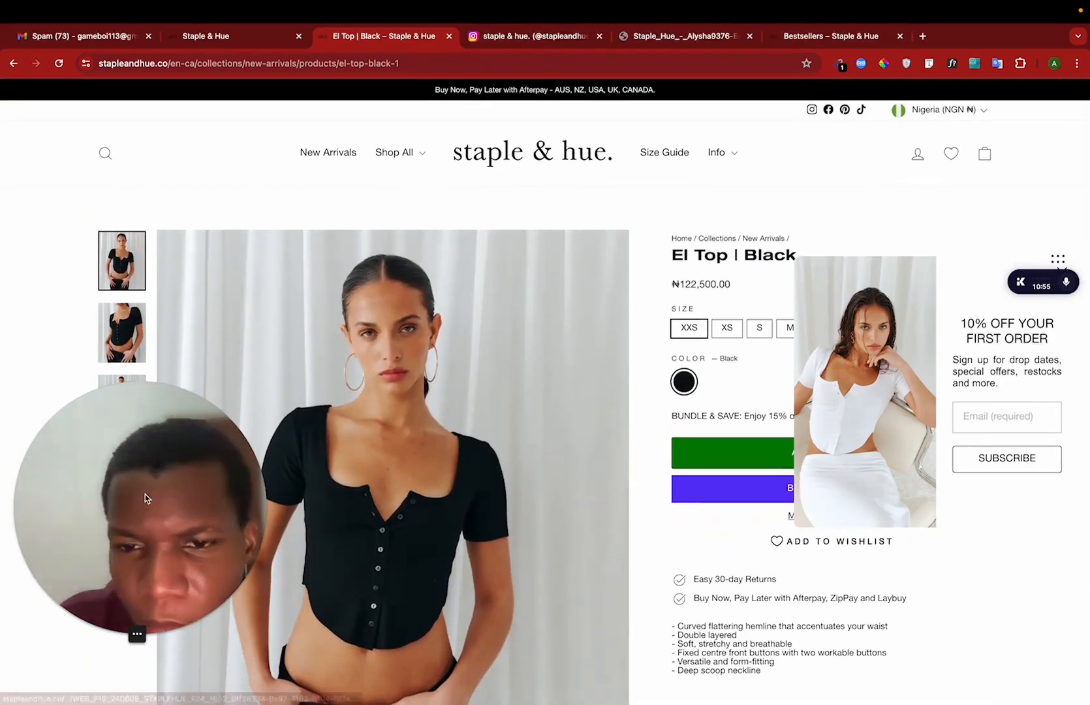
drag(146, 499, 292, 560)
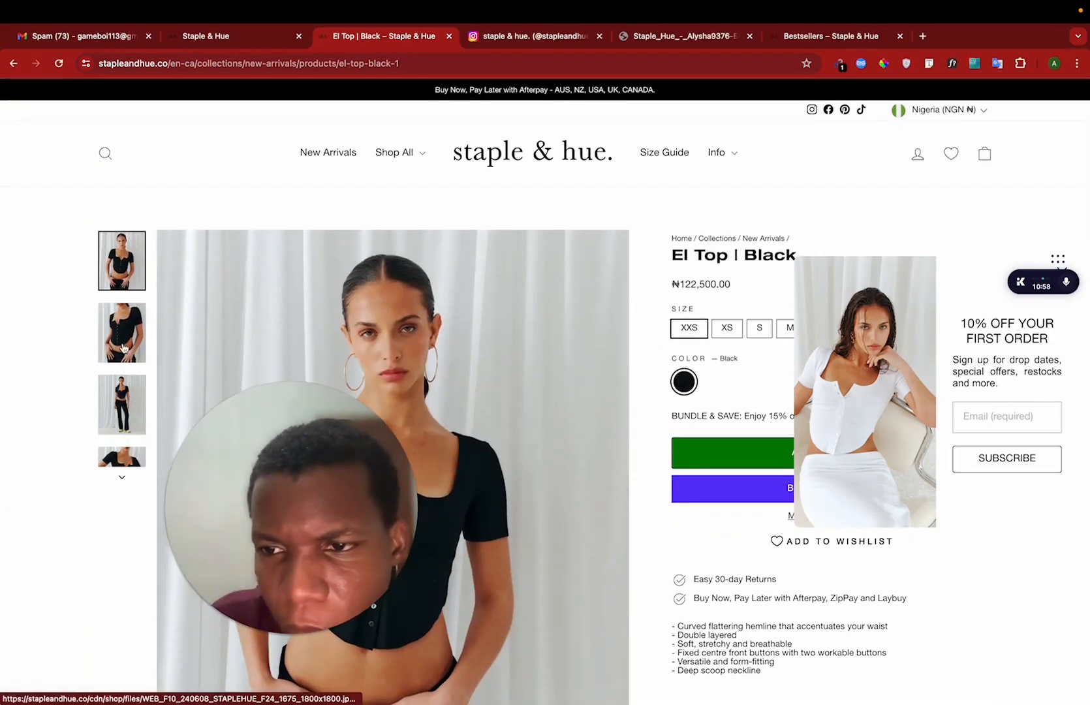
drag(275, 494, 141, 515)
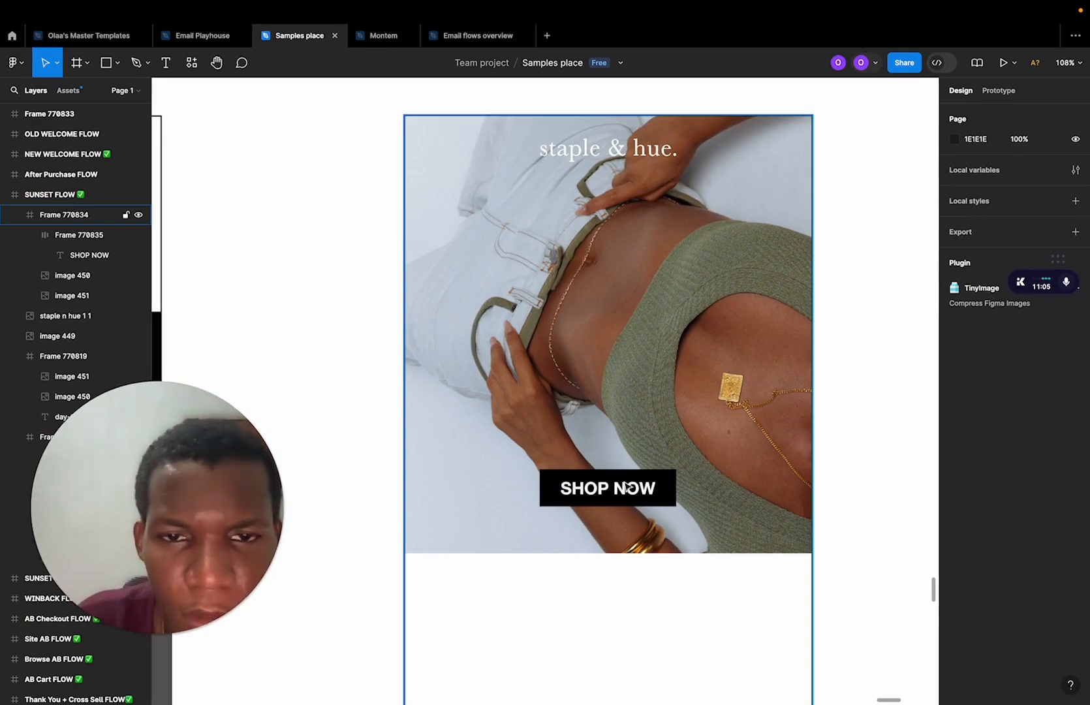
Switch to Figma and copy the "day-to-night base layers" text from the grey frame onto the banner, centred horizontally above the SHOP NOW button.
scroll(624, 487, down, 5)
scroll(625, 489, up, 5)
scroll(623, 493, down, 5)
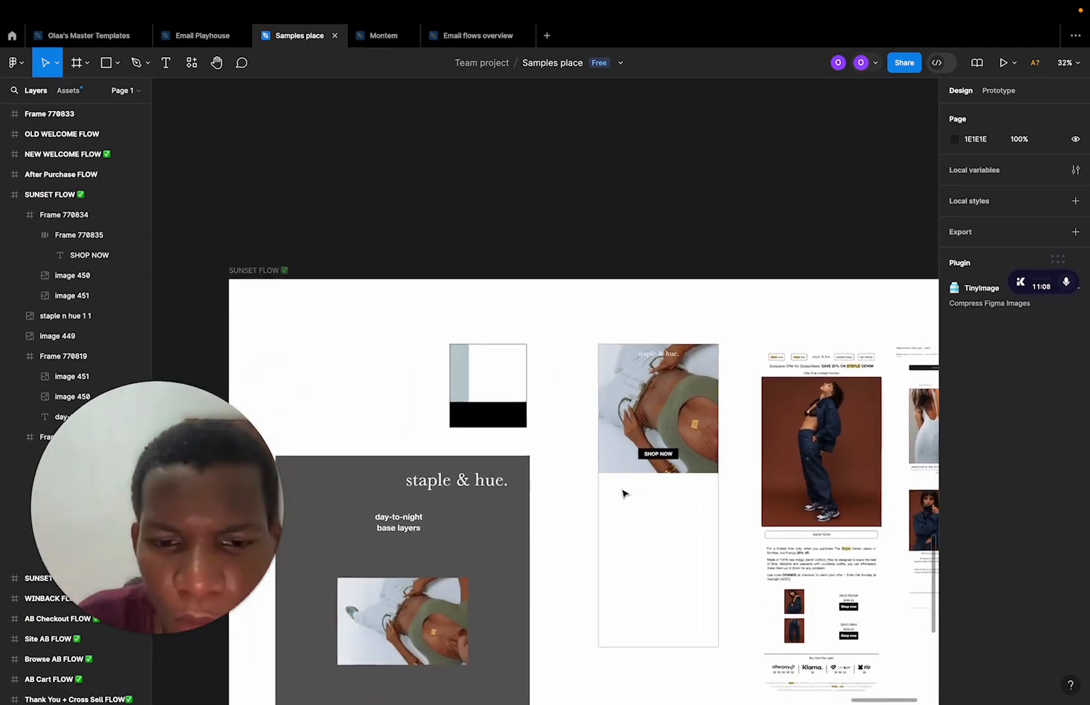
scroll(623, 493, up, 3)
scroll(462, 450, down, 5)
scroll(460, 451, left, 3)
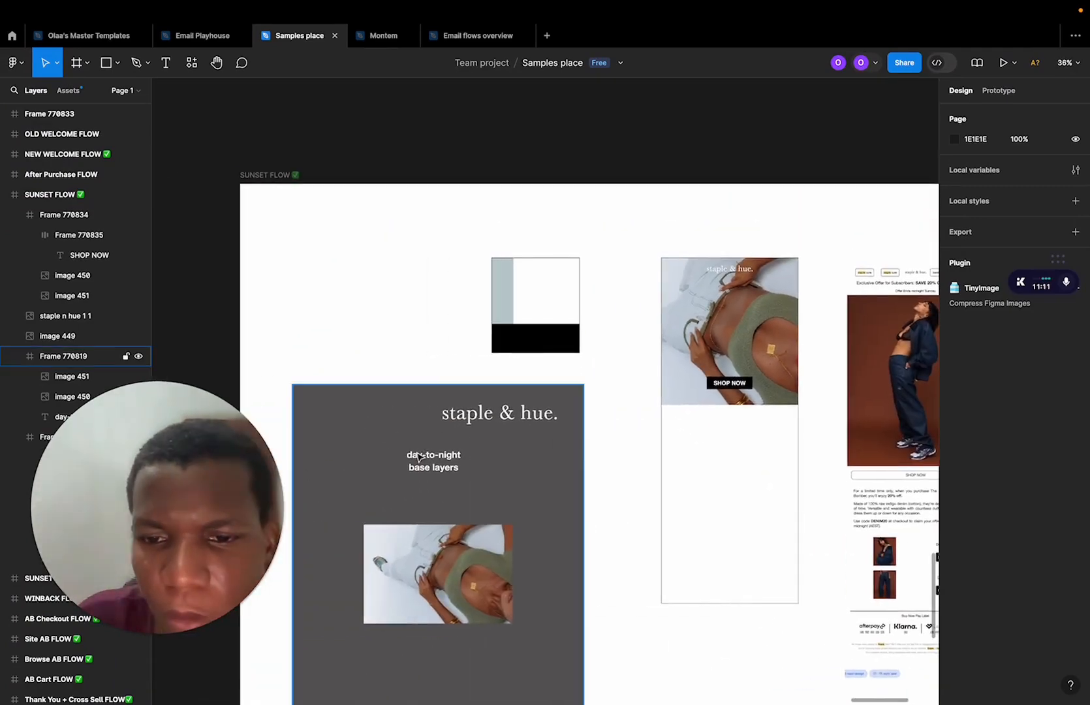
double_click(429, 462)
drag(429, 462, 743, 340)
scroll(743, 340, up, 6)
scroll(742, 343, down, 2)
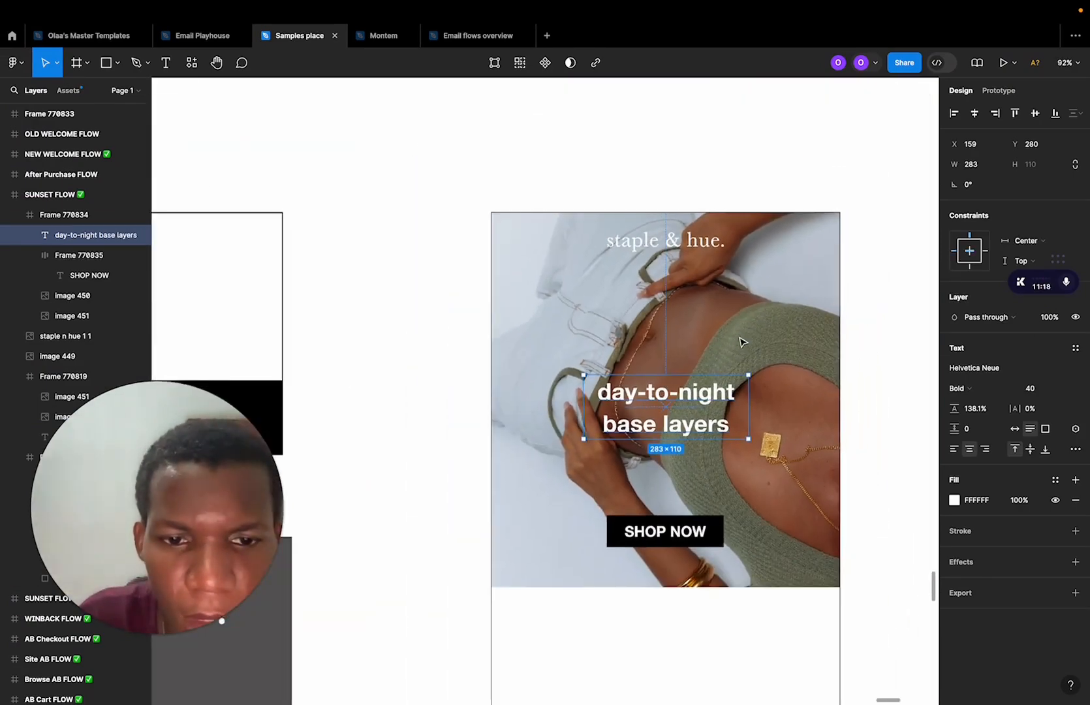
Swap the two reference emails so that the "Welcome to the club" email sits directly beside the new email frame.
scroll(636, 420, right, 3)
scroll(632, 426, down, 3)
scroll(632, 426, down, 5)
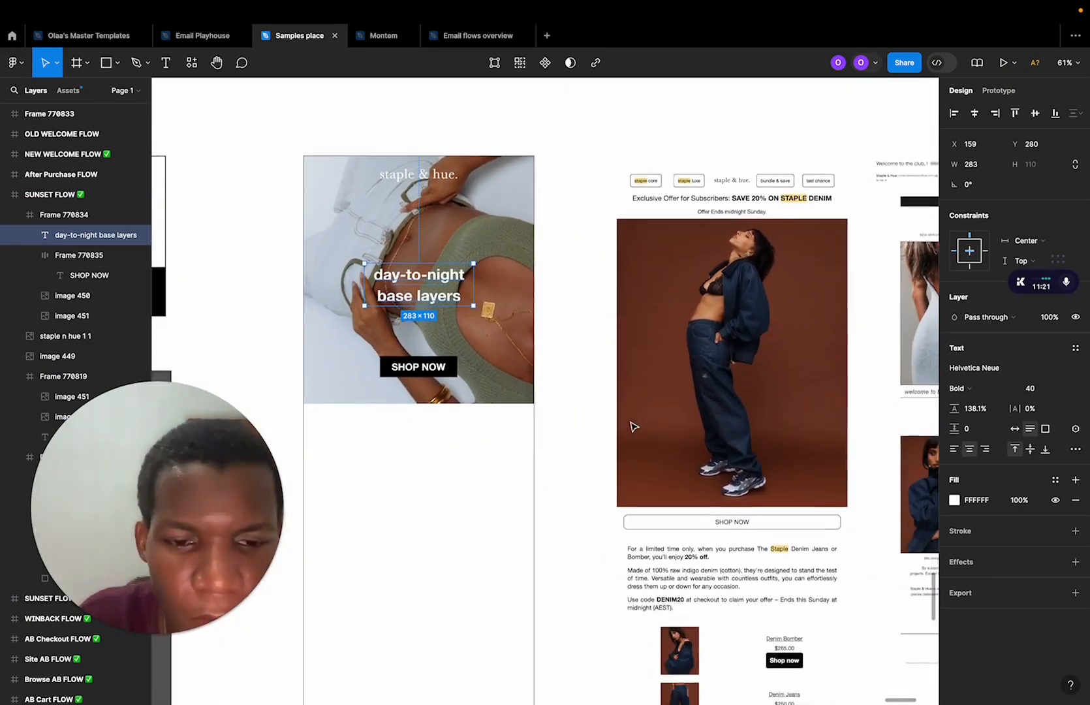
scroll(632, 426, right, 2)
scroll(632, 426, right, 4)
scroll(631, 431, left, 1)
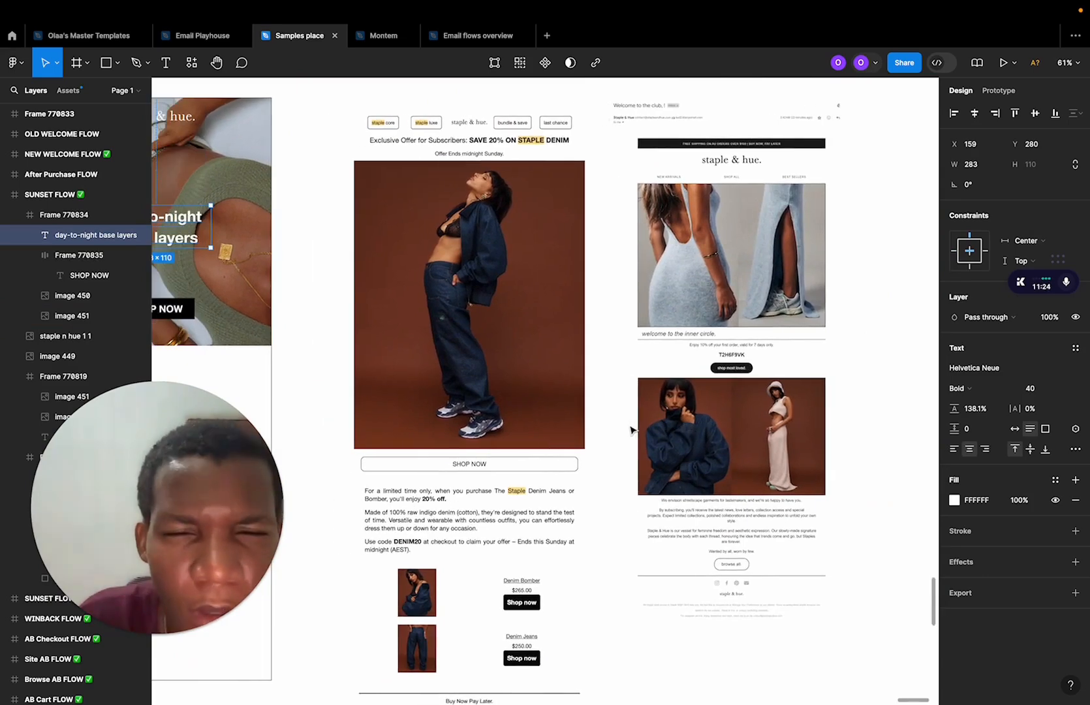
scroll(631, 431, down, 5)
drag(708, 574, 713, 394)
scroll(538, 337, up, 5)
scroll(538, 337, left, 4)
scroll(539, 338, up, 1)
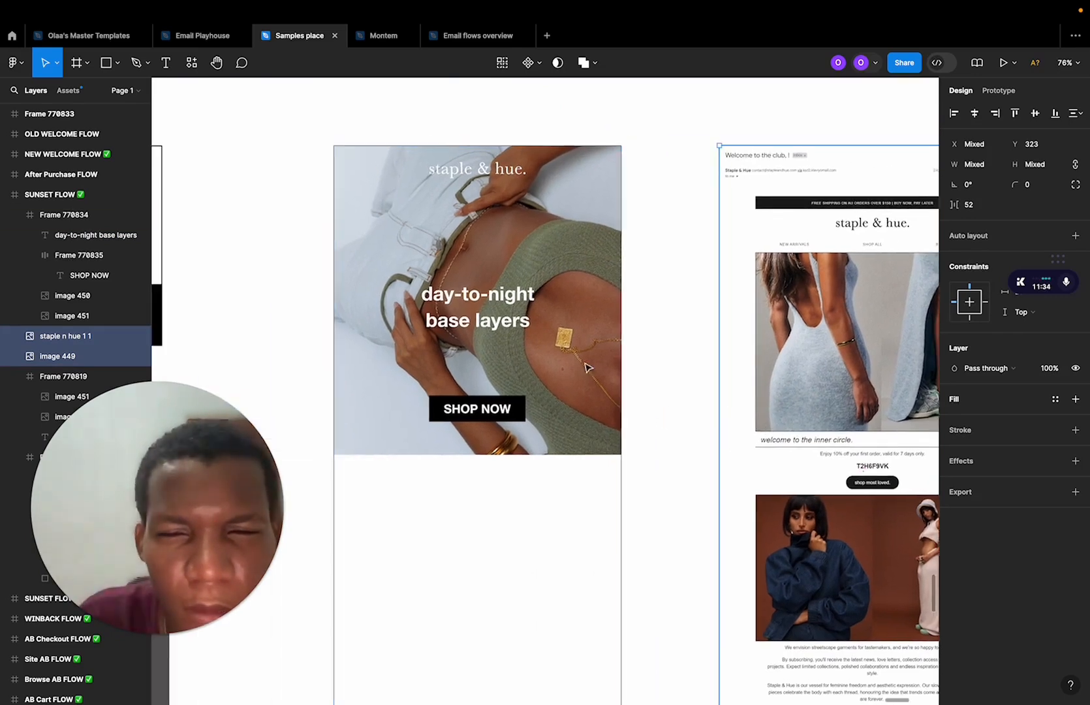
Replace the banner's "day-to-night base layers" text with "Welcome To Staple & Hue".
click(454, 299)
key(Return)
text(Welco)
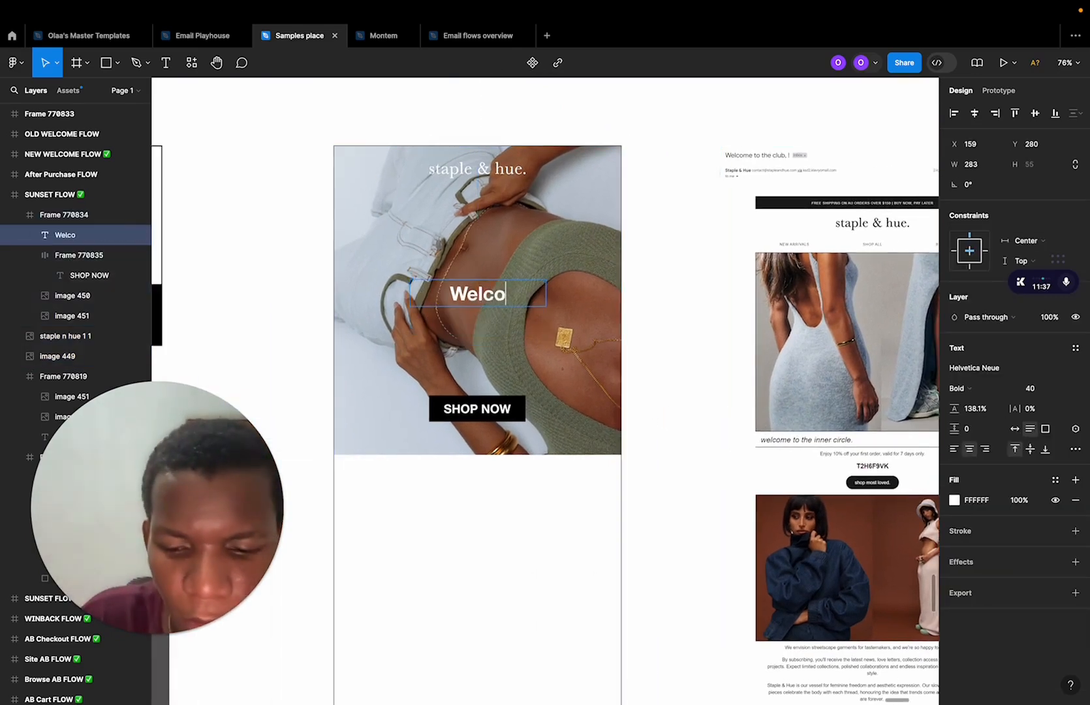
text(me)
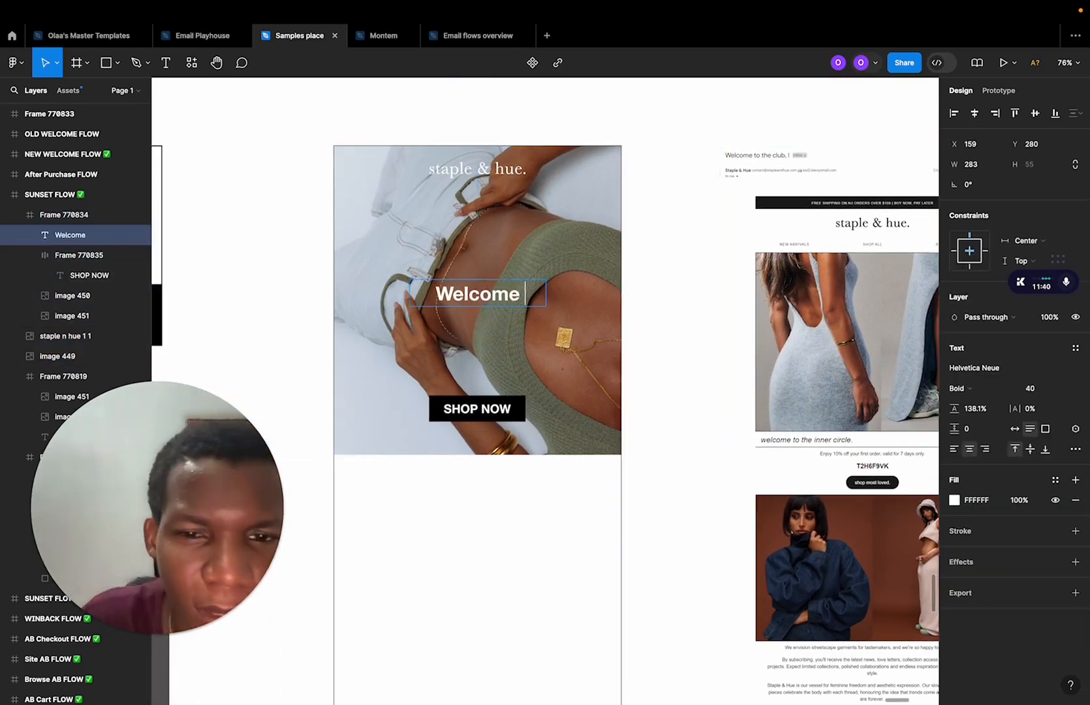
text( To)
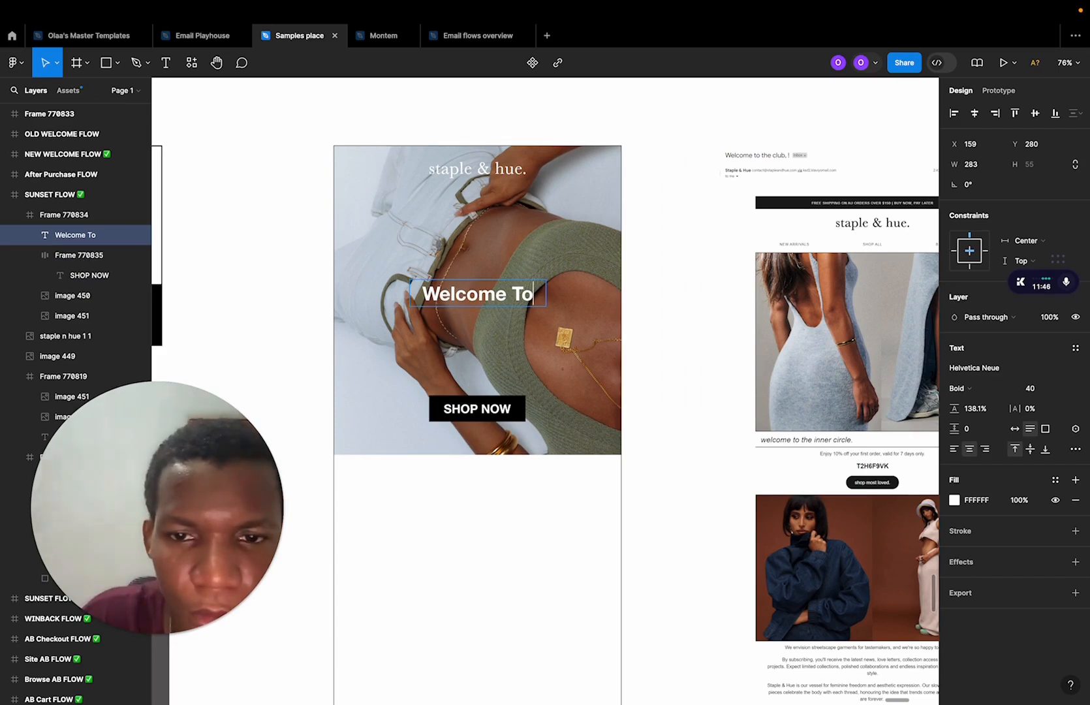
text( Staple)
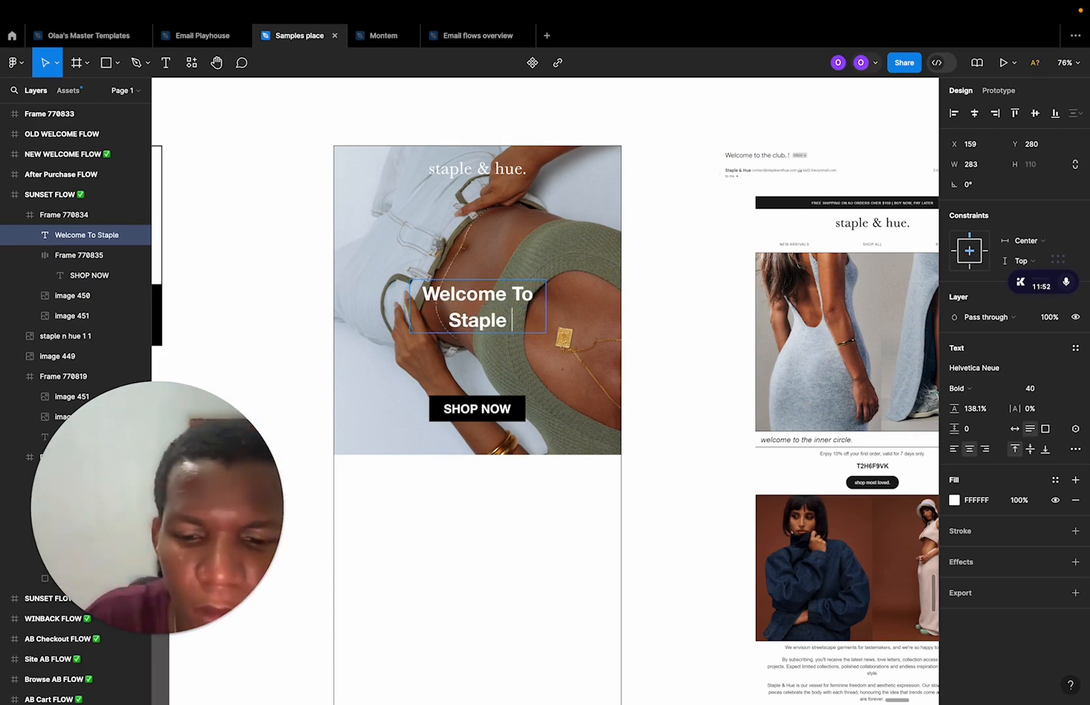
text( & HUE)
key(BackSpace)
key(BackSpace)
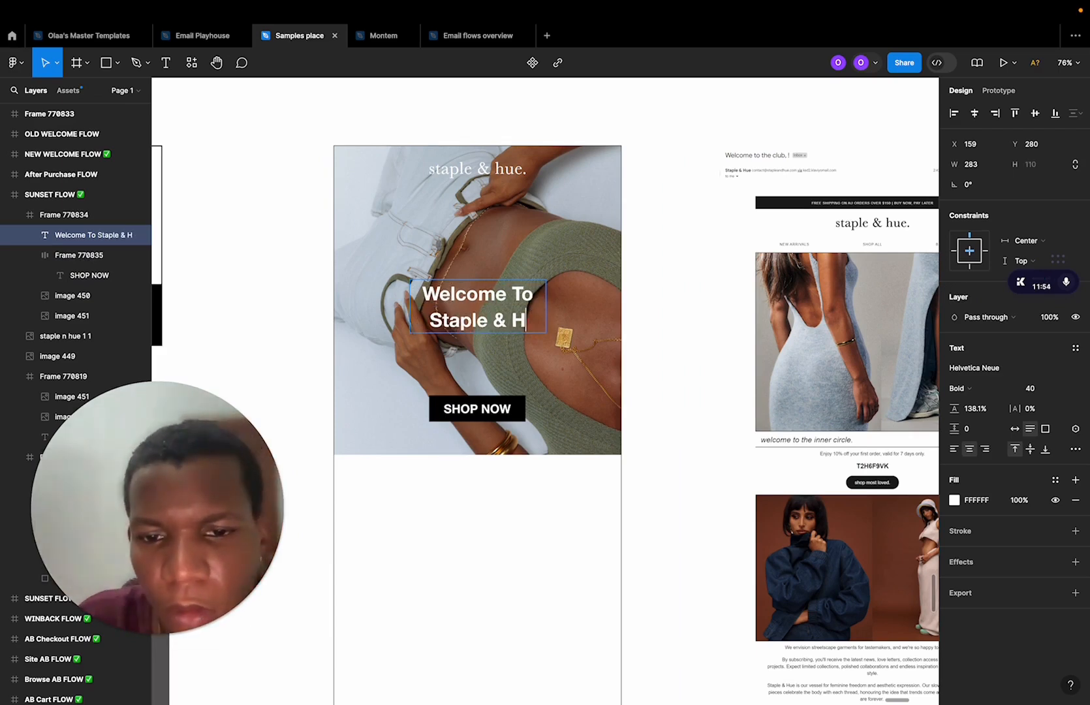
text(ue)
key(Escape)
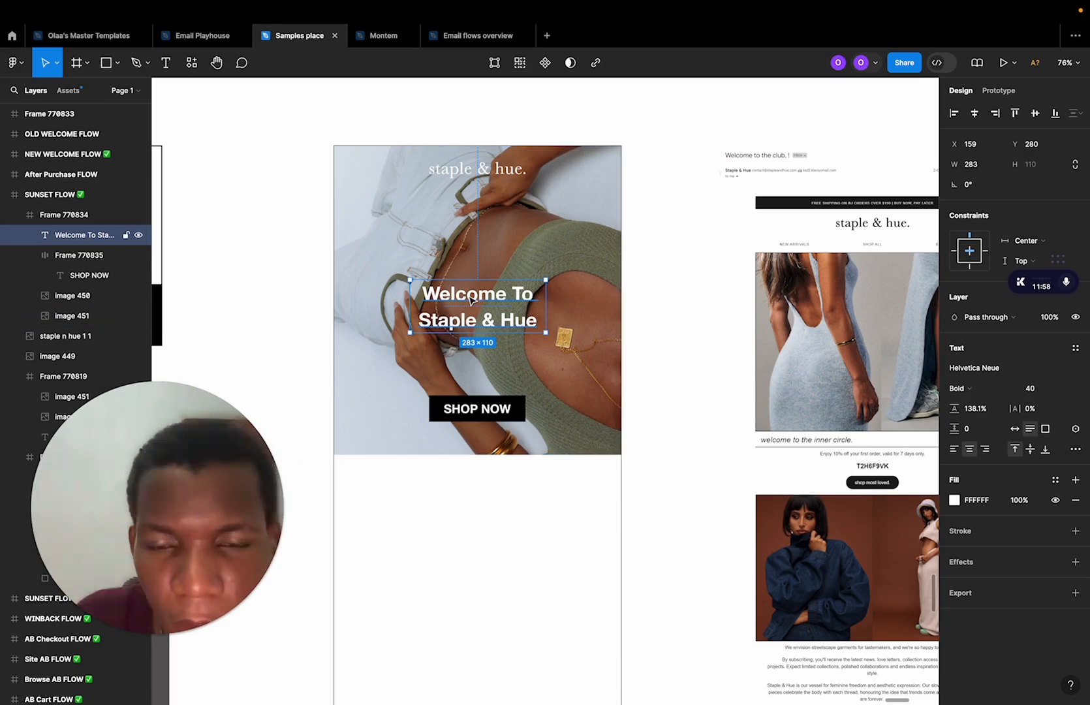
Raise the banner heading to Y 175, set its font size to 55 and widen its text box evenly to 479.
drag(482, 302, 482, 248)
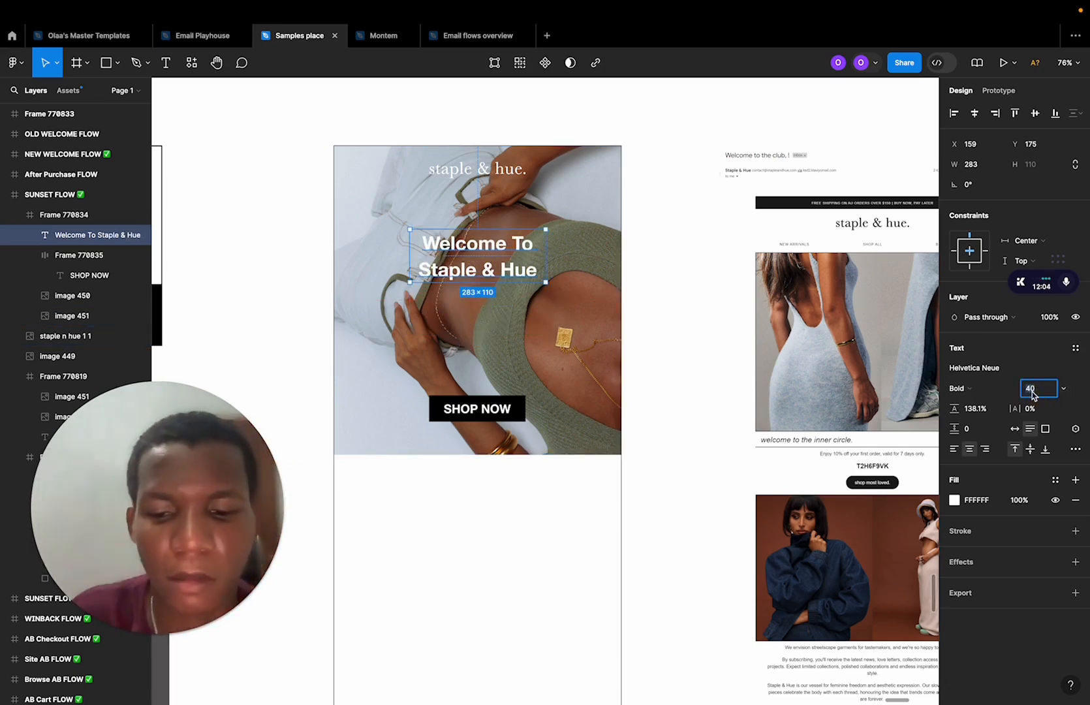
text(5)
key(Return)
drag(546, 261, 594, 269)
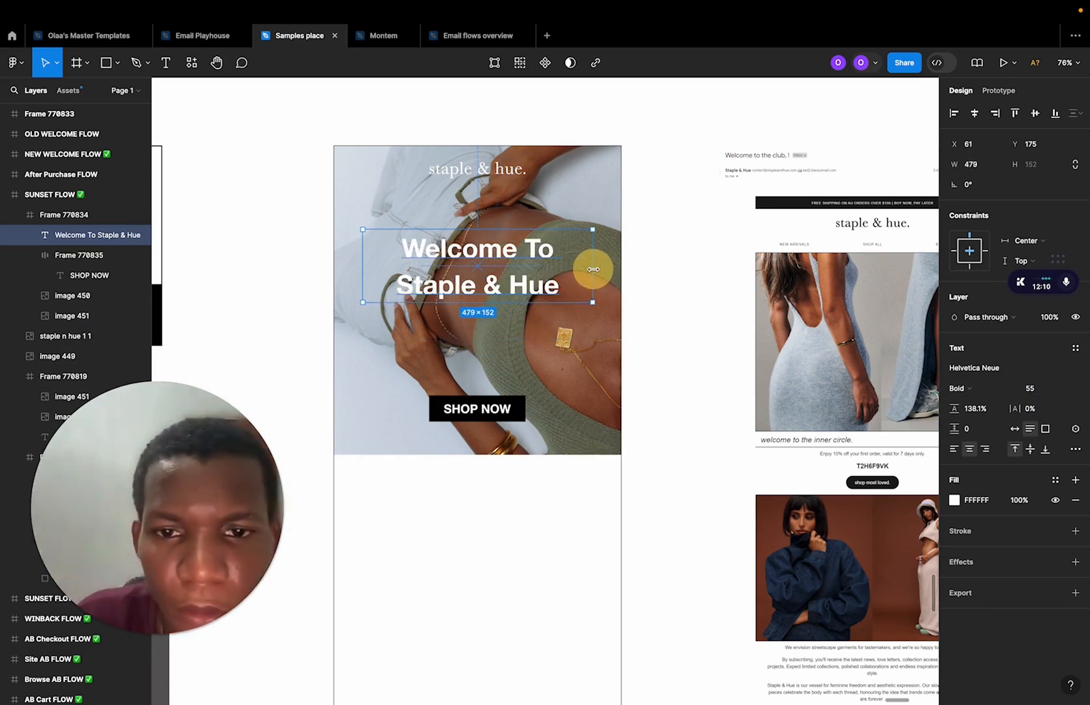
click(693, 389)
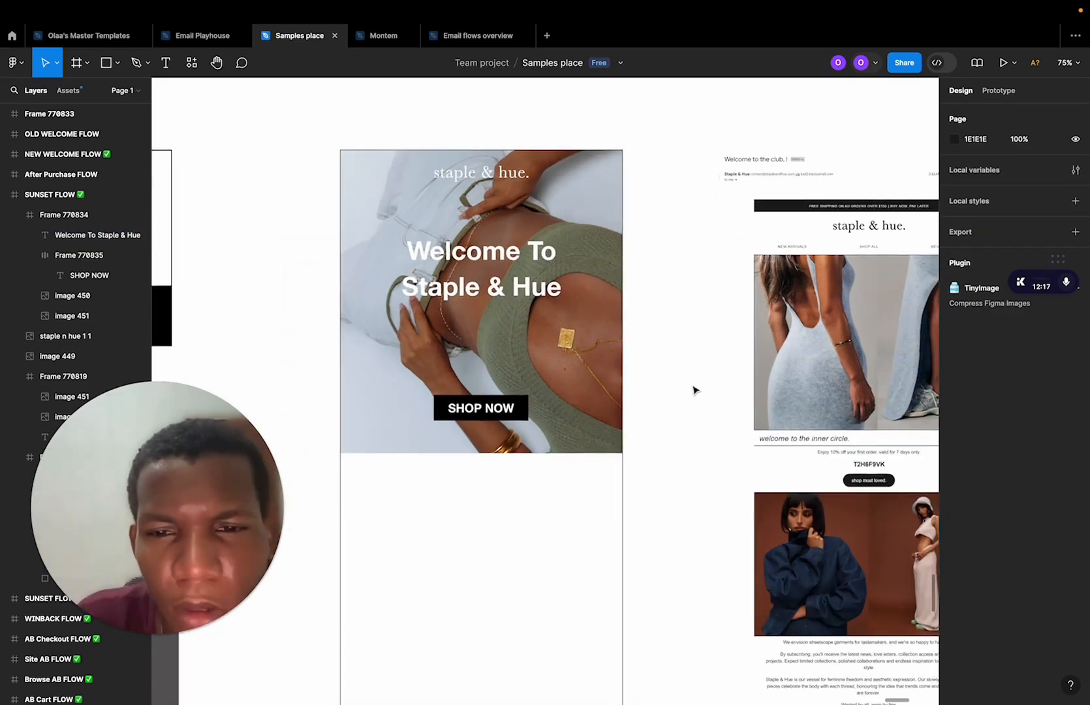
Duplicate the heading directly below itself and change the copy's text to "Enjoy 10% off your first order".
scroll(693, 390, up, 3)
scroll(694, 390, up, 2)
scroll(693, 390, down, 4)
scroll(765, 518, right, 2)
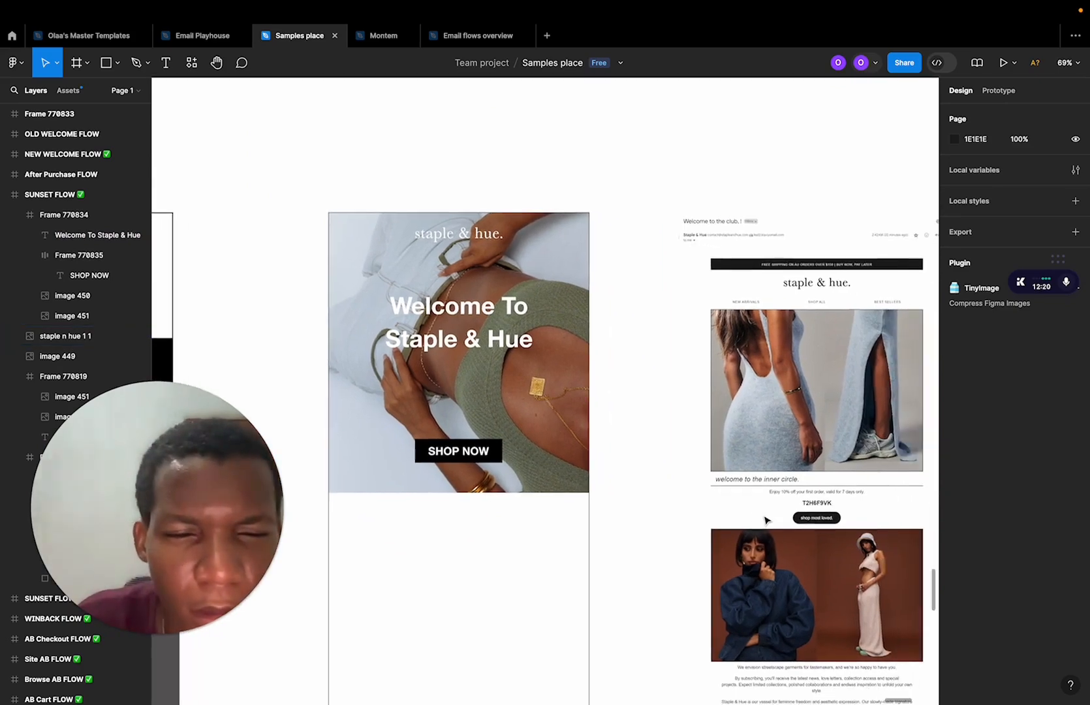
click(451, 337)
double_click(433, 342)
drag(432, 345, 435, 419)
double_click(435, 419)
key(super+a)
text(Enj)
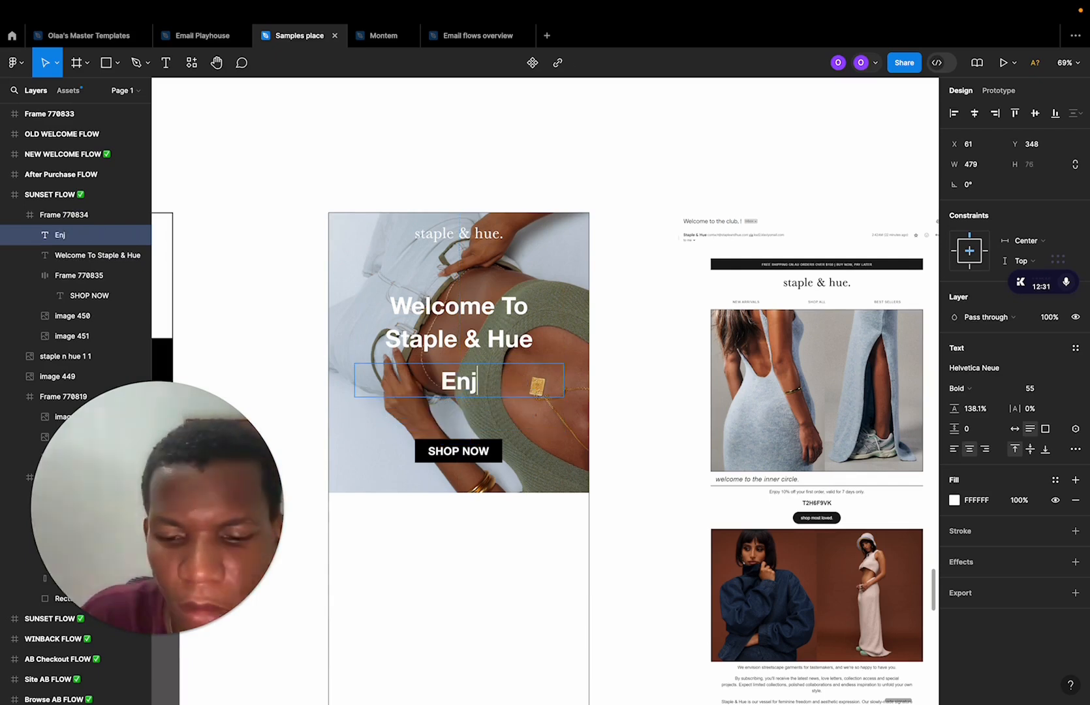
text(oy 10%)
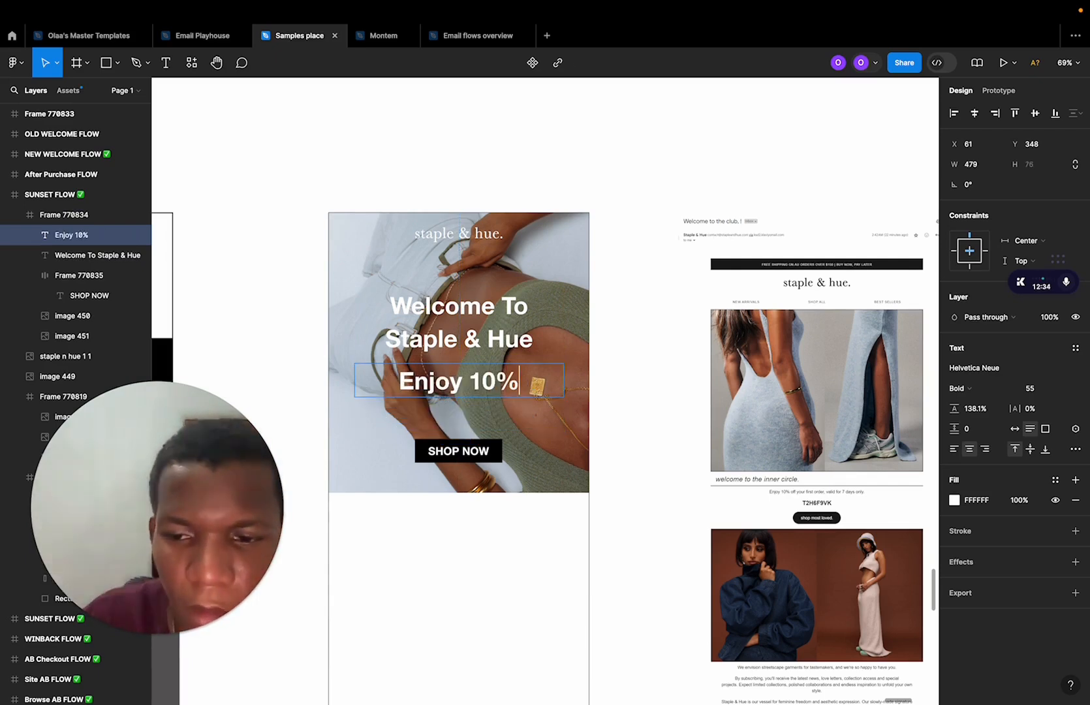
text( off you)
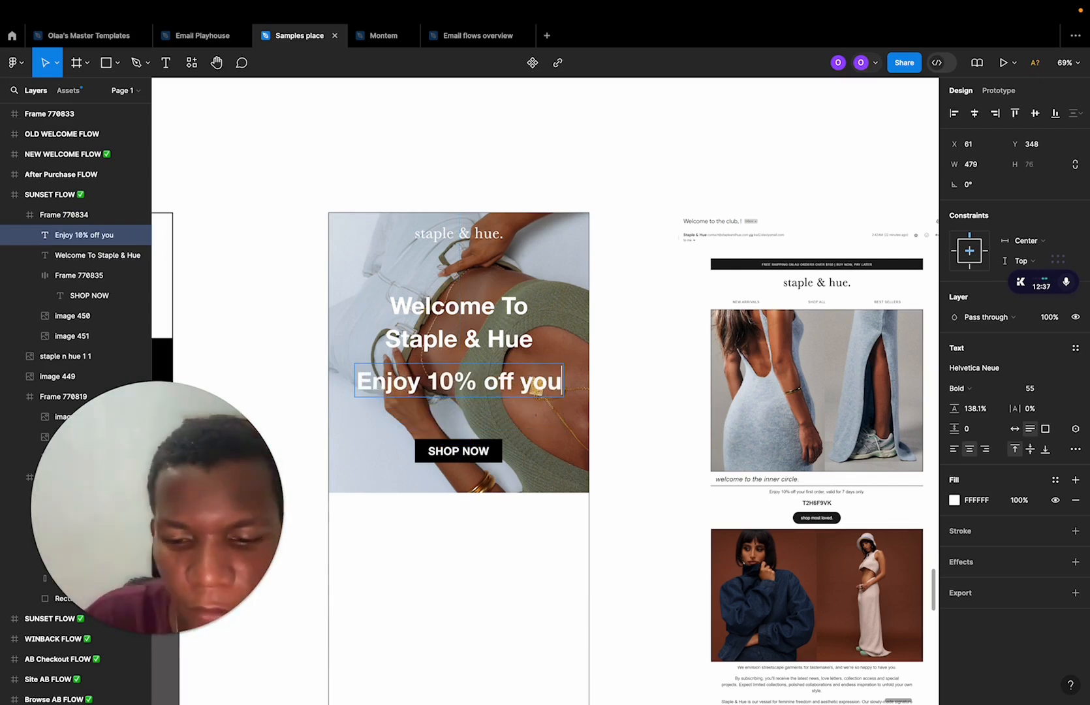
text(r first)
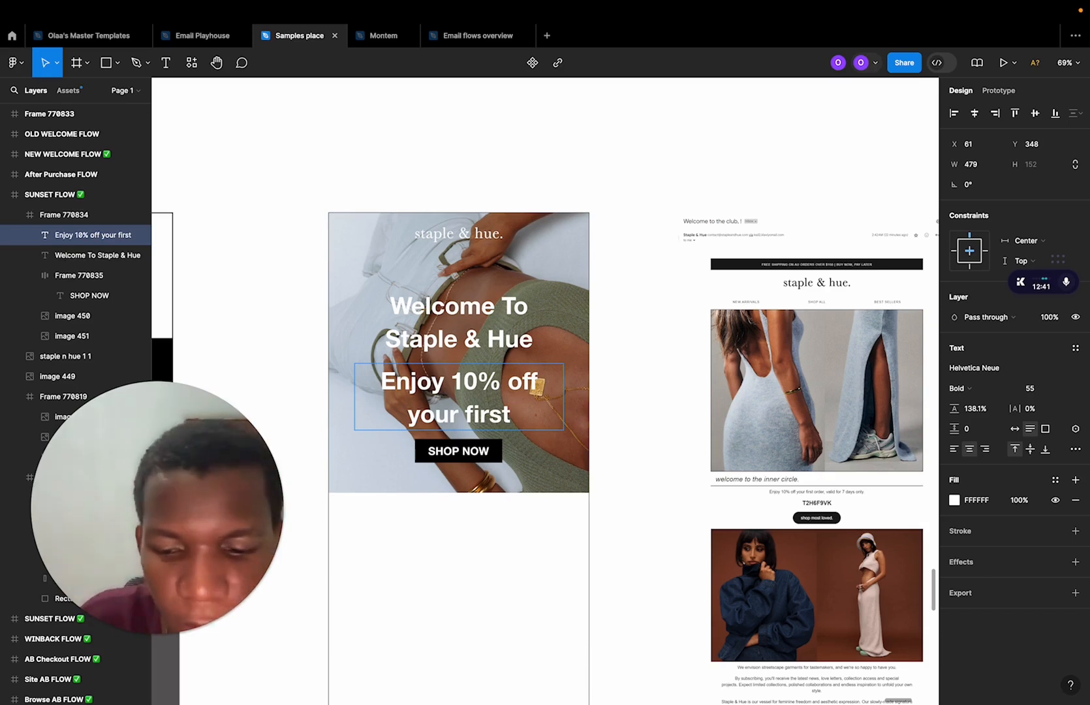
text( order)
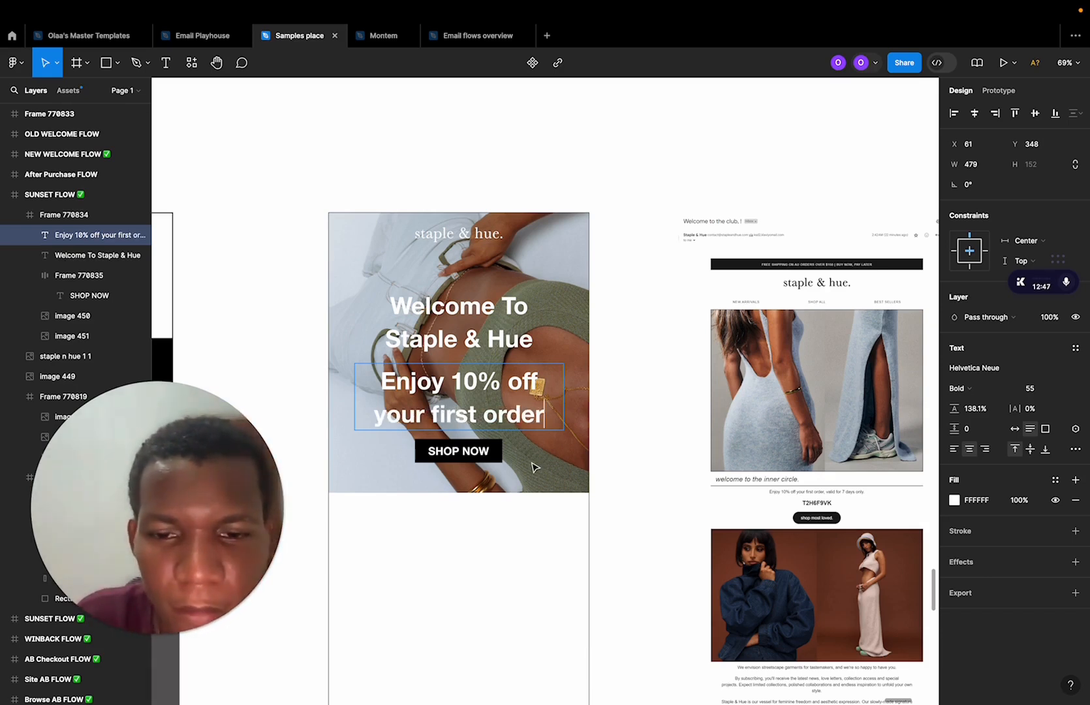
key(Escape)
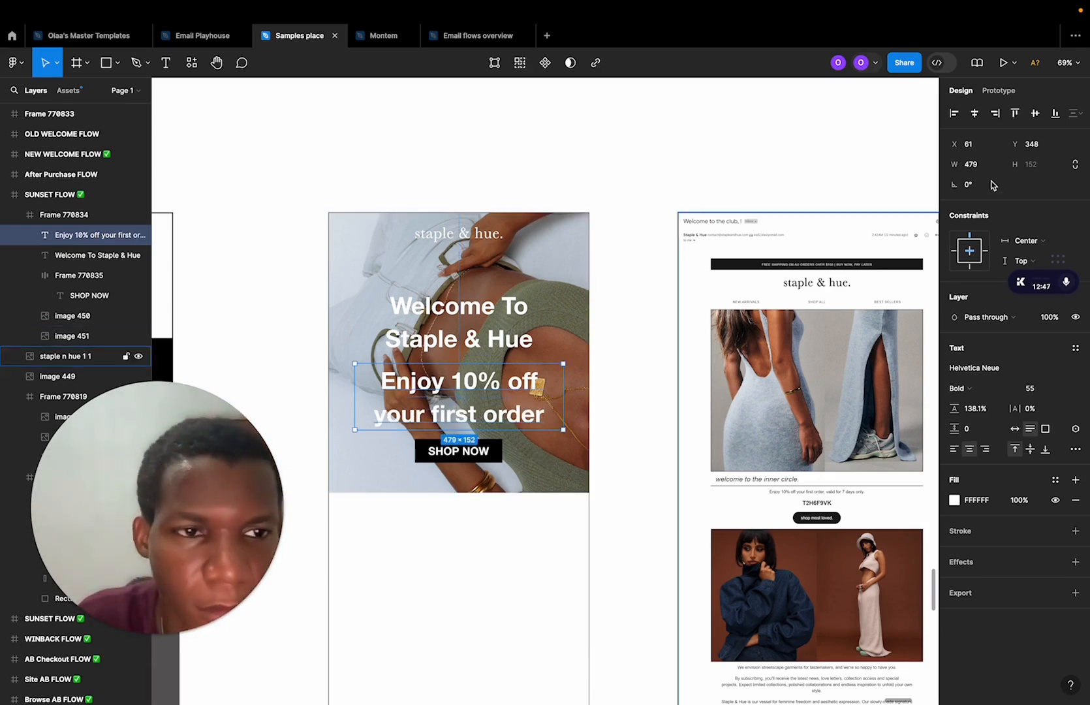
Set the font size of the "Enjoy 10% off your first order" text to 20.
click(1030, 389)
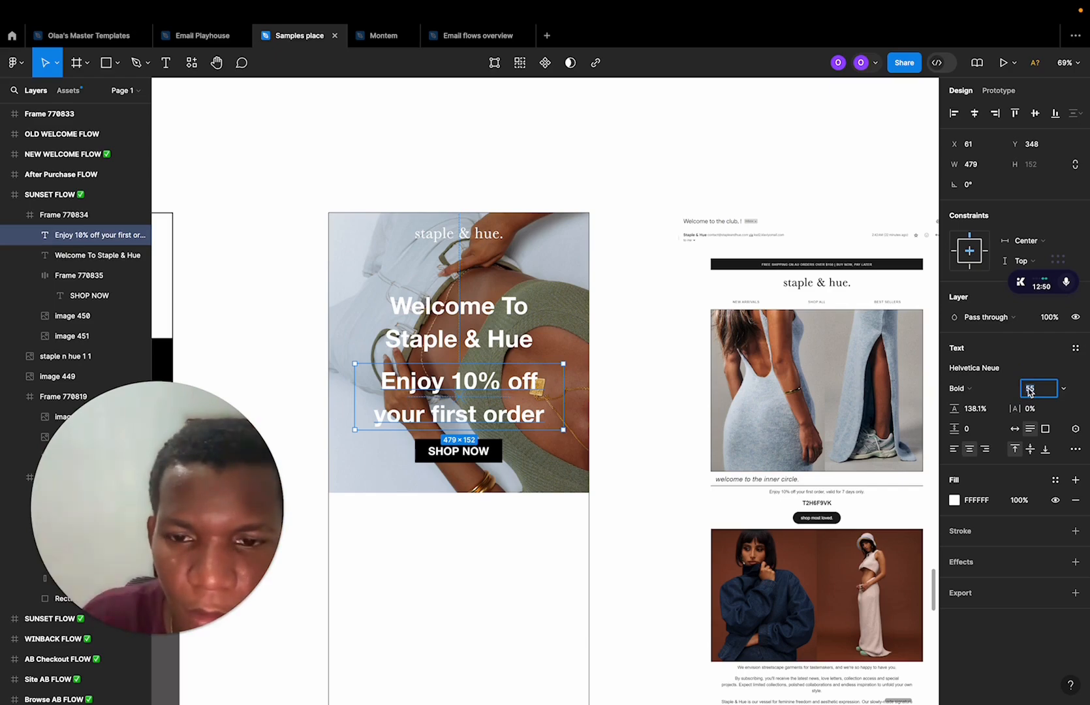
text(20)
key(Return)
scroll(454, 397, up, 5)
scroll(454, 396, down, 3)
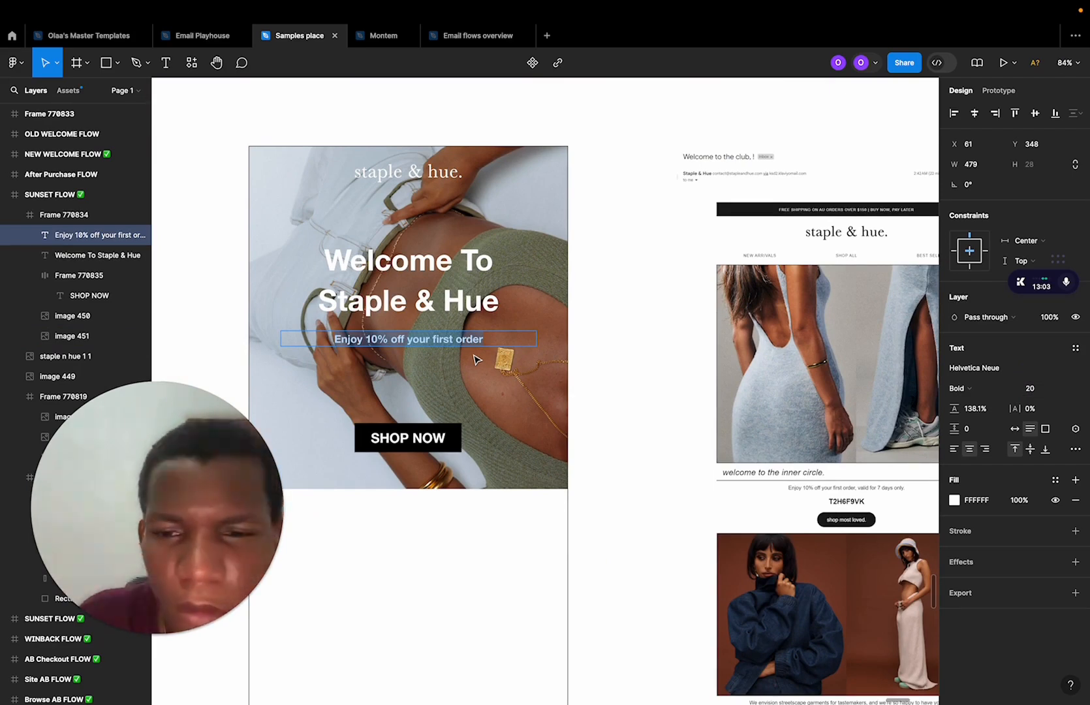
Add "*valid for 7 days only" below the discount line in the same text box, separated by an empty line.
click(484, 339)
key(Return)
key(Return)
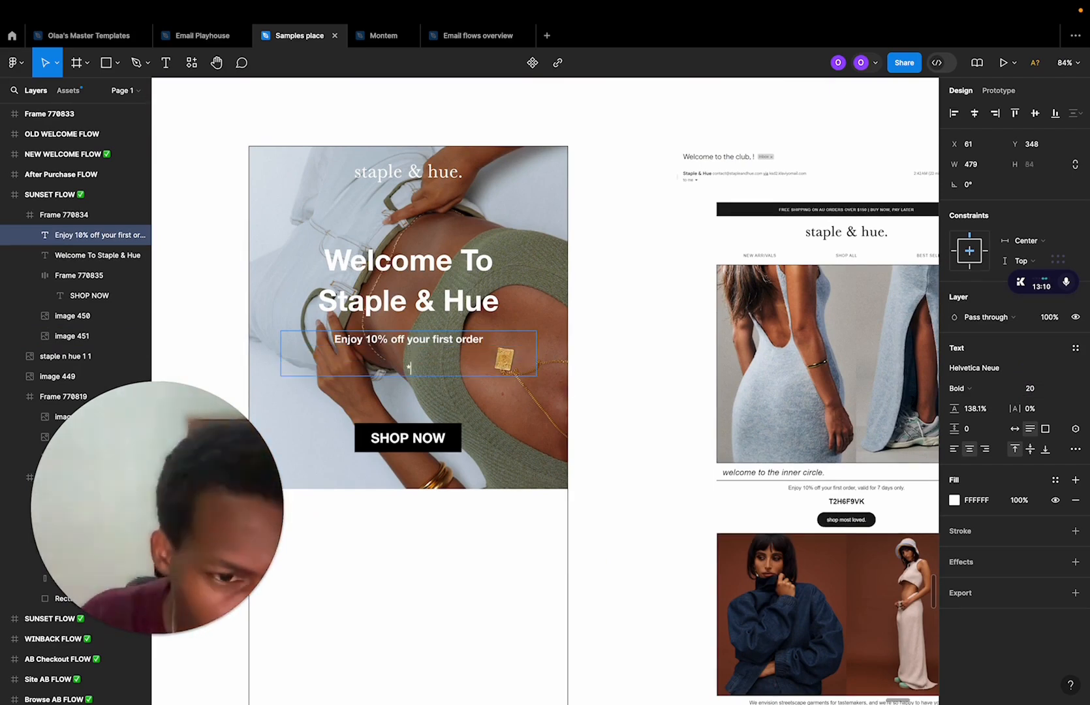
text(*valid for )
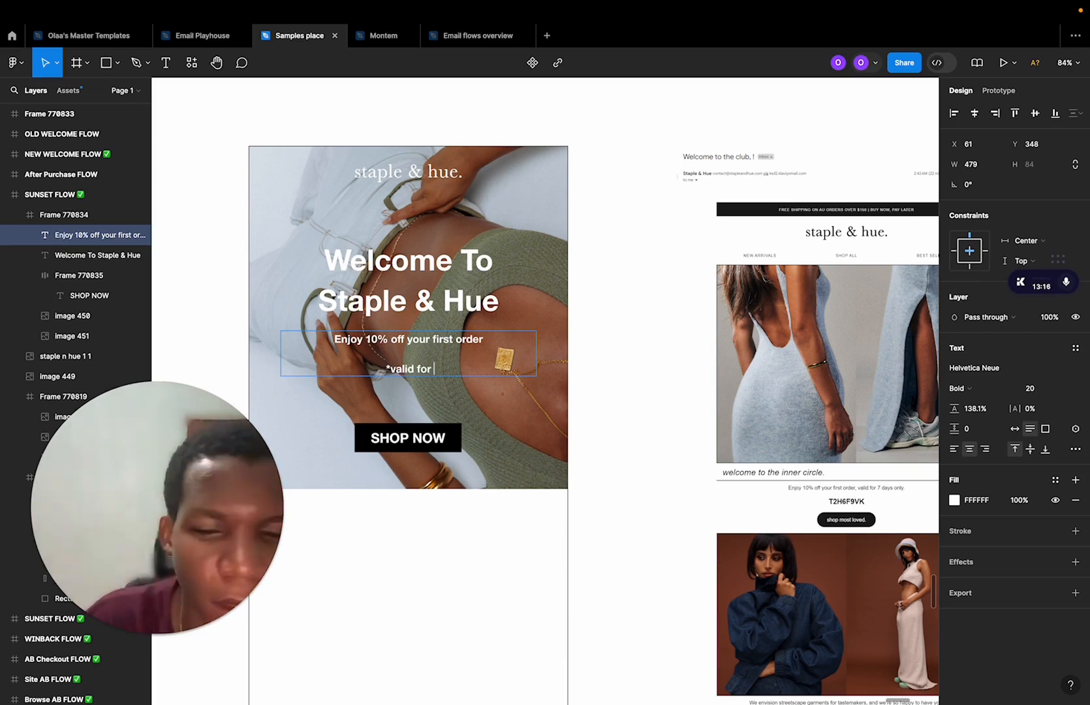
text(7 days only)
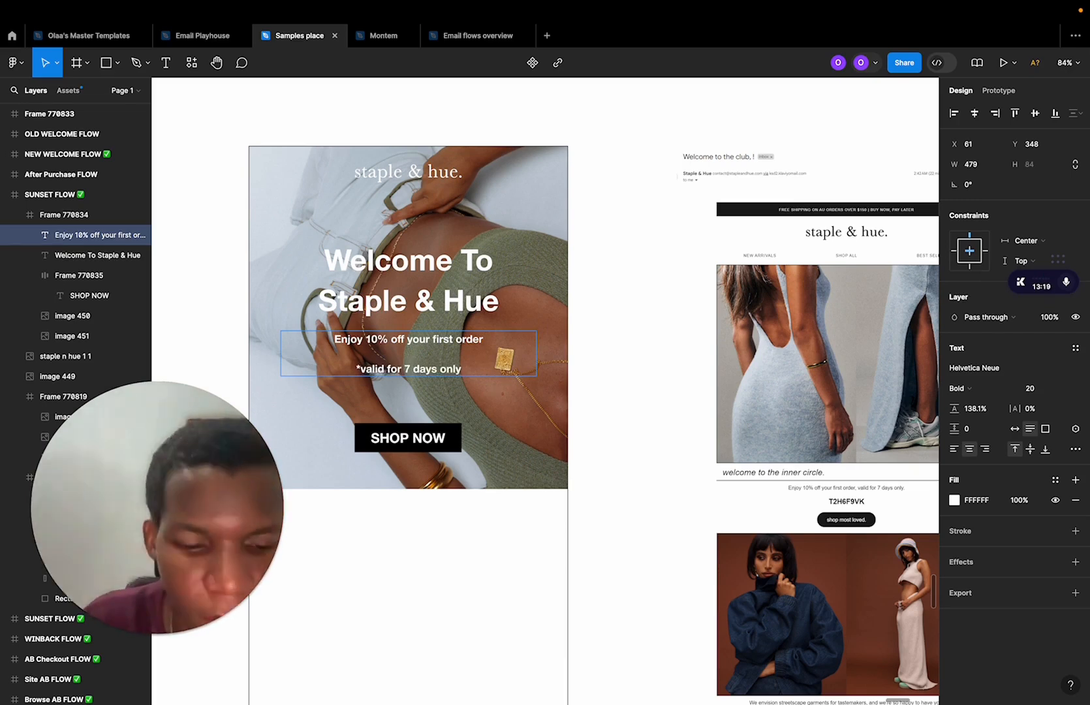
Reduce the font size of only the "*valid for 7 days only" line, trying 15 and settling on 12.
key(super+shift+Left)
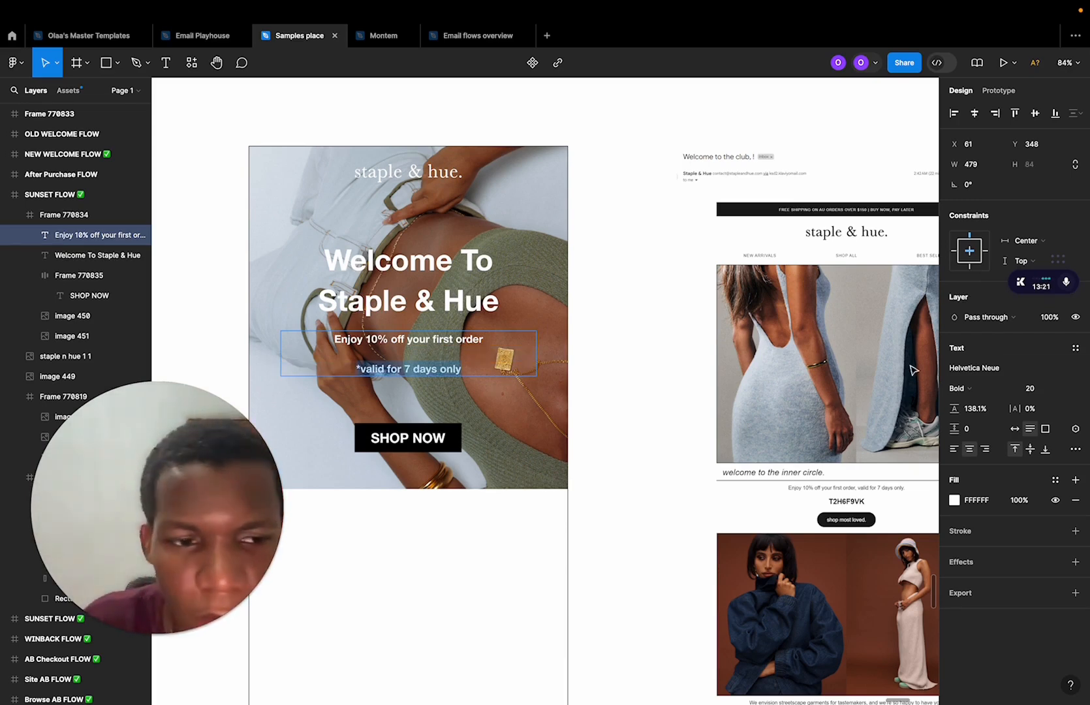
click(1032, 390)
text(15)
key(Return)
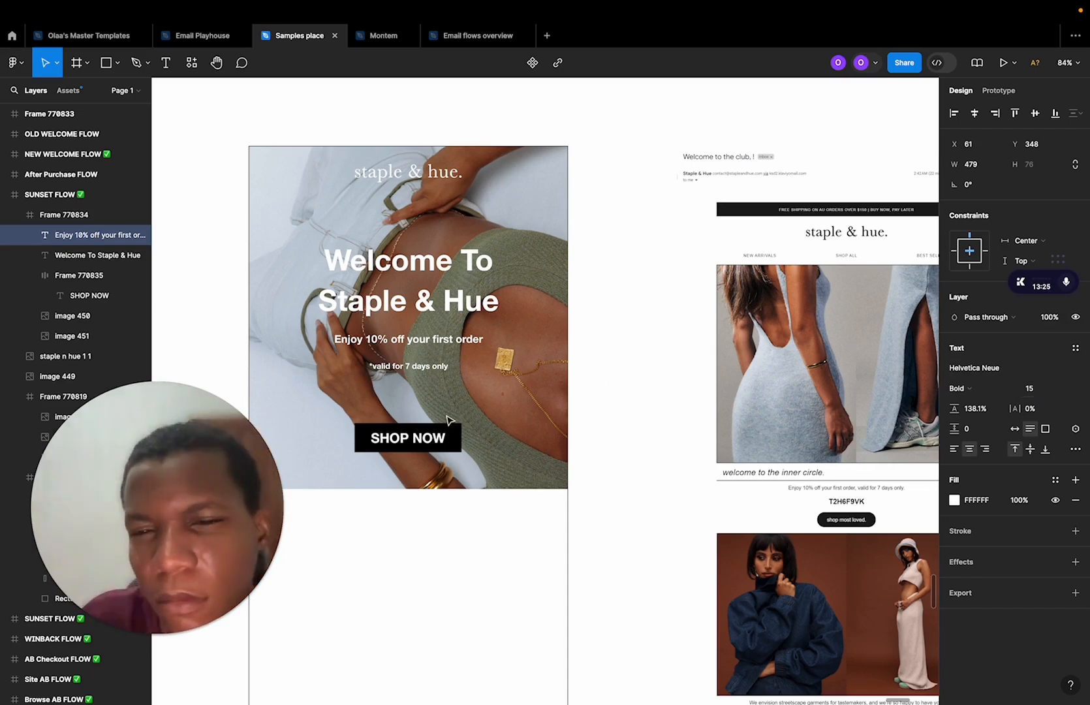
scroll(447, 419, up, 5)
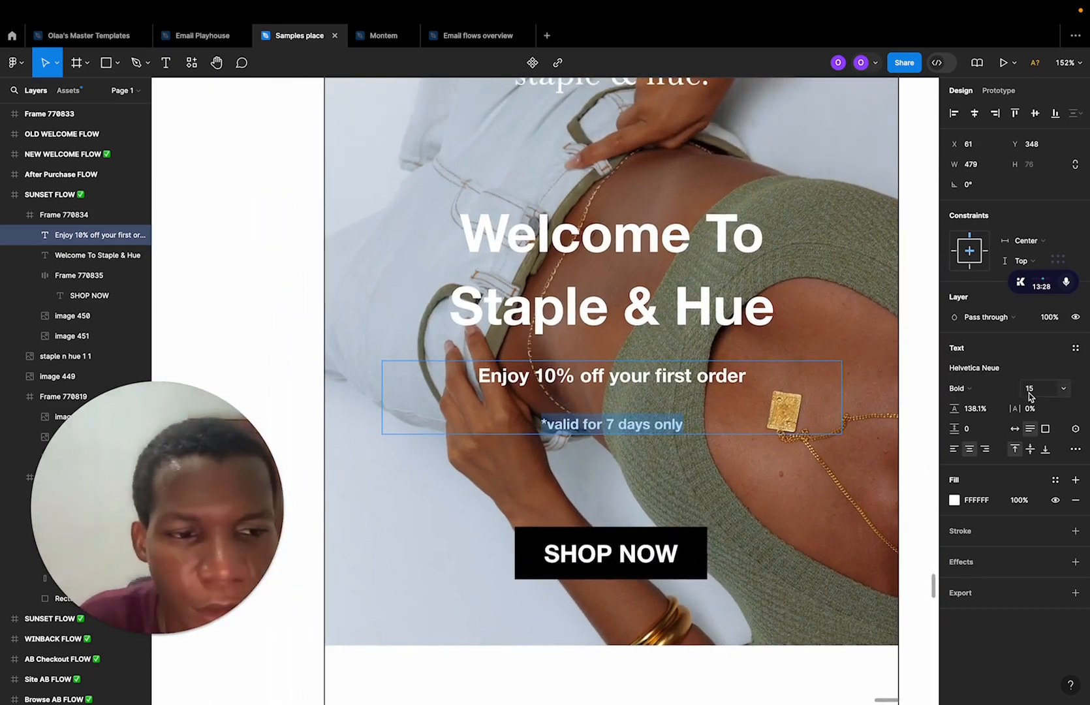
click(1030, 390)
text(12)
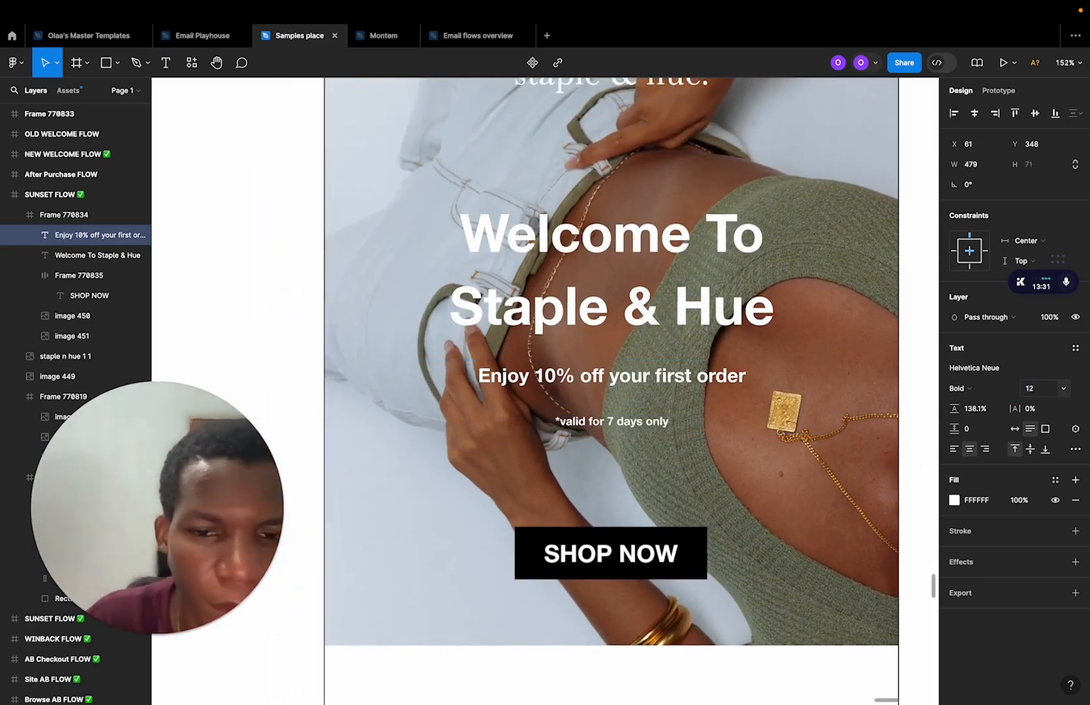
key(Return)
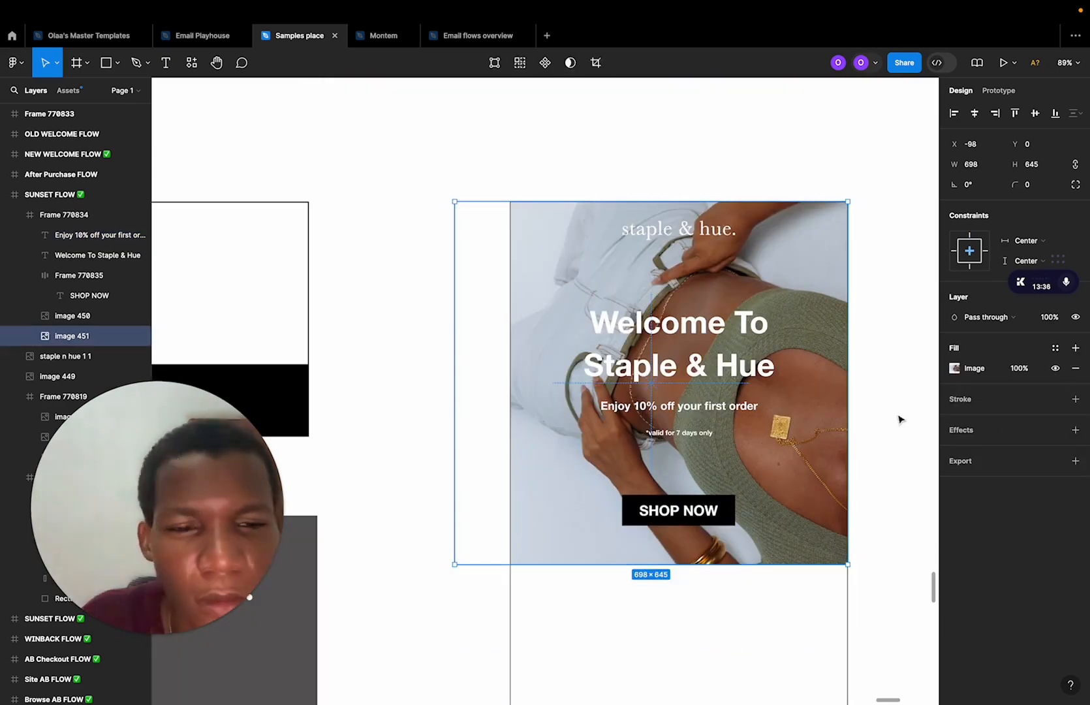
Move the "Welcome To Staple & Hue" heading and the discount text below it slightly higher on the banner.
click(898, 417)
double_click(696, 378)
drag(696, 376, 694, 365)
click(712, 390)
click(718, 409)
drag(719, 408, 719, 395)
click(755, 489)
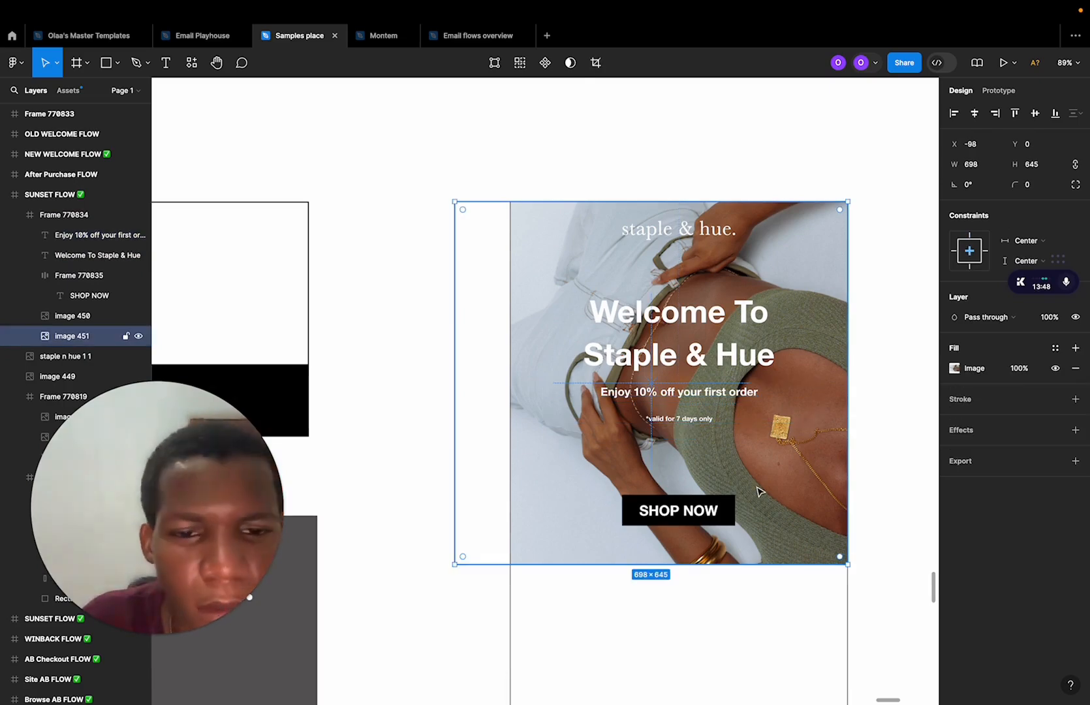
Set the font size of the SHOP NOW button text to 22.
click(724, 632)
scroll(724, 634, up, 5)
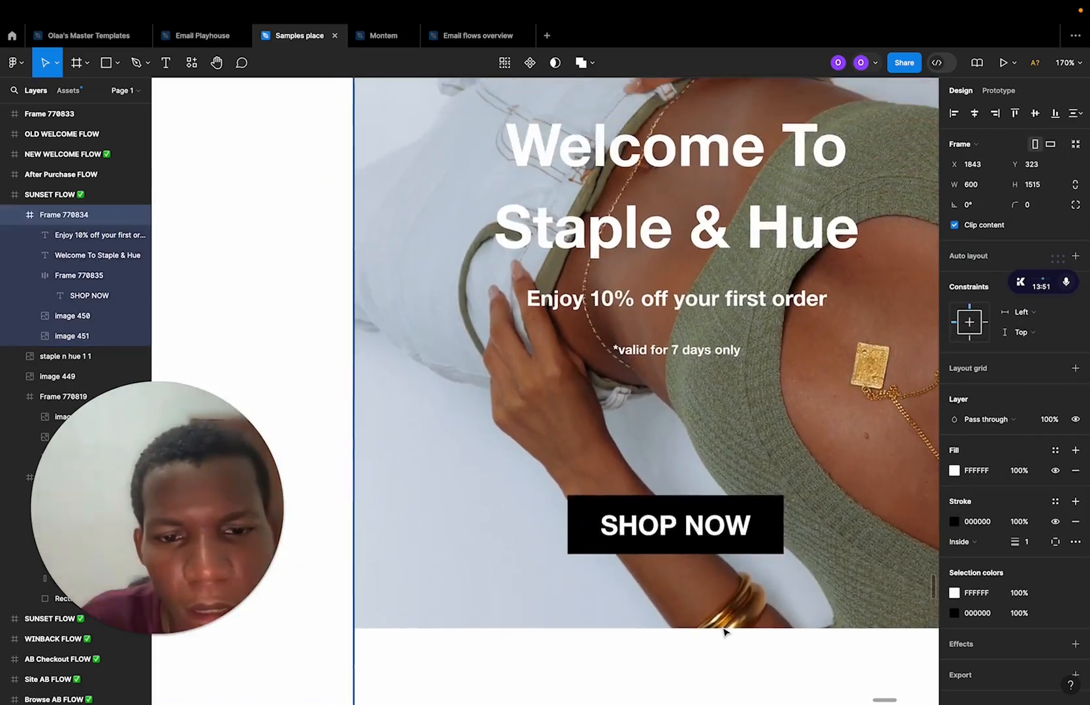
scroll(713, 596, down, 4)
click(676, 600)
click(672, 598)
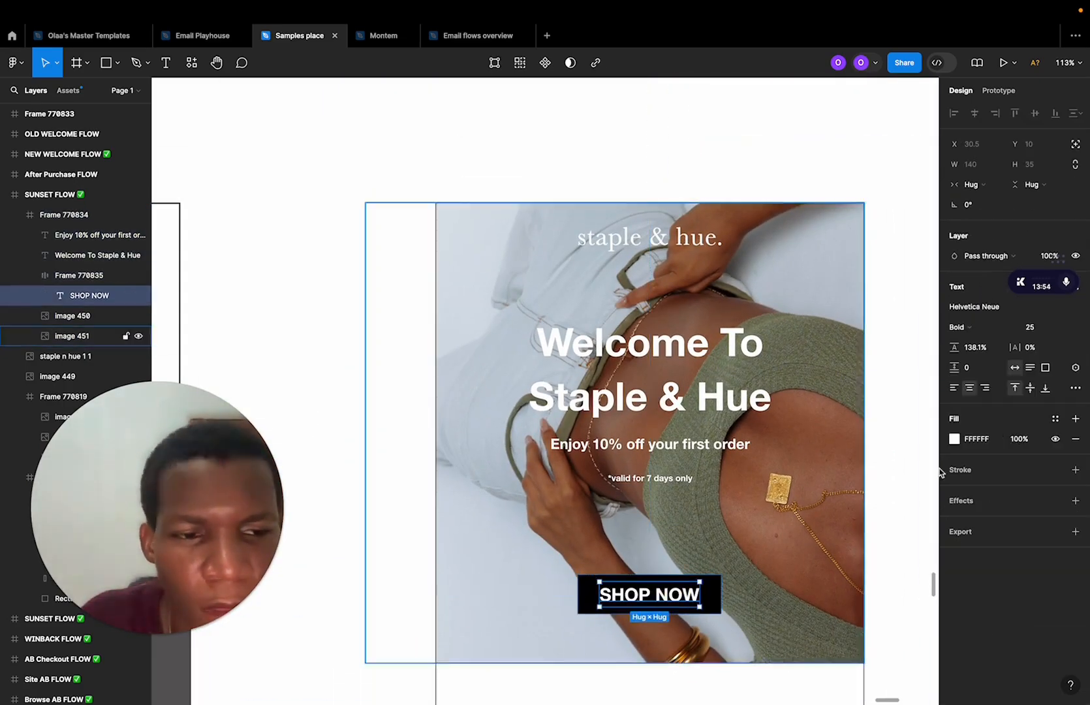
click(1034, 329)
text(22)
key(Return)
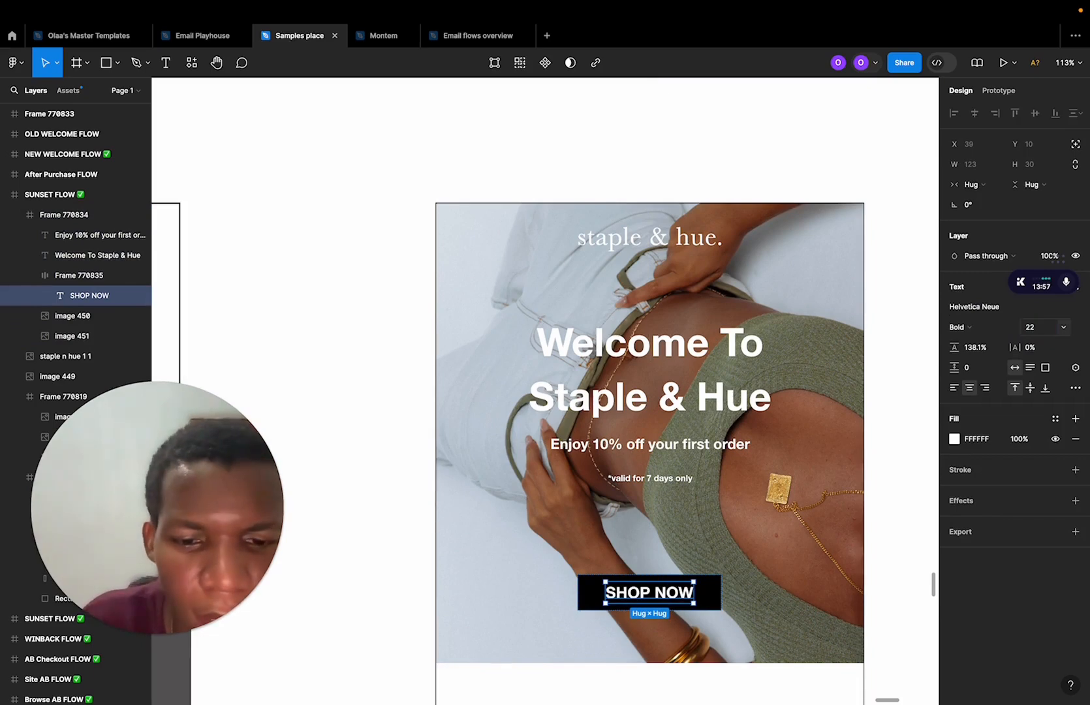
scroll(589, 657, down, 3)
click(588, 661)
scroll(587, 661, down, 2)
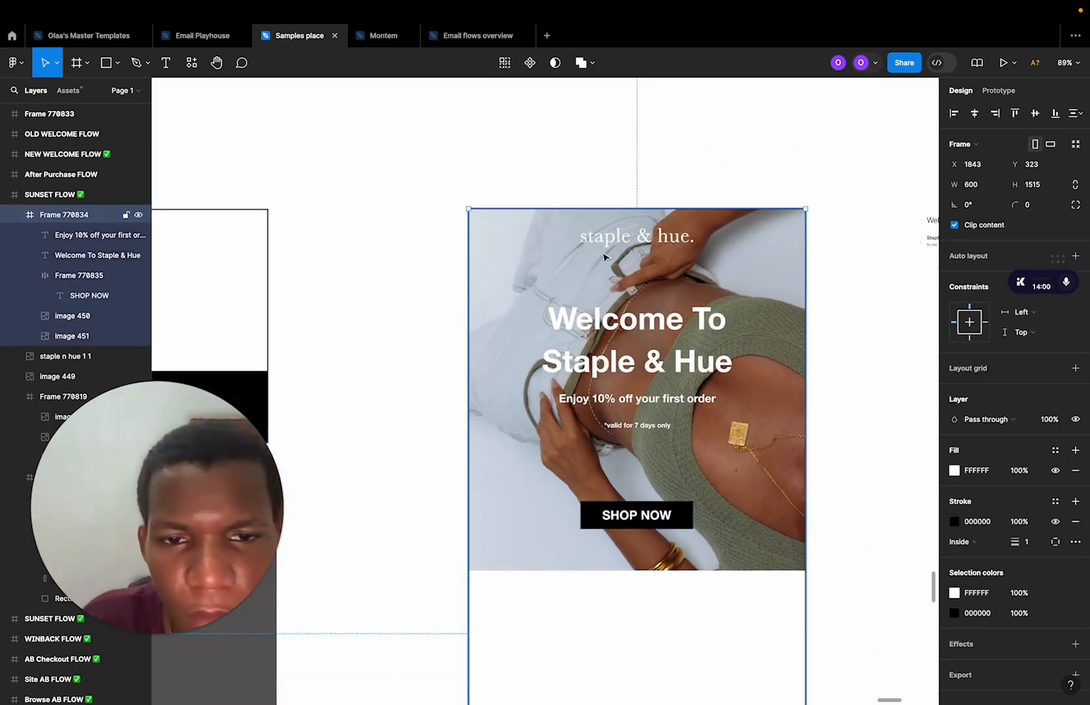
Duplicate the SHOP NOW button and place the copy straight above the original, at about Y 433.
scroll(567, 604, down, 3)
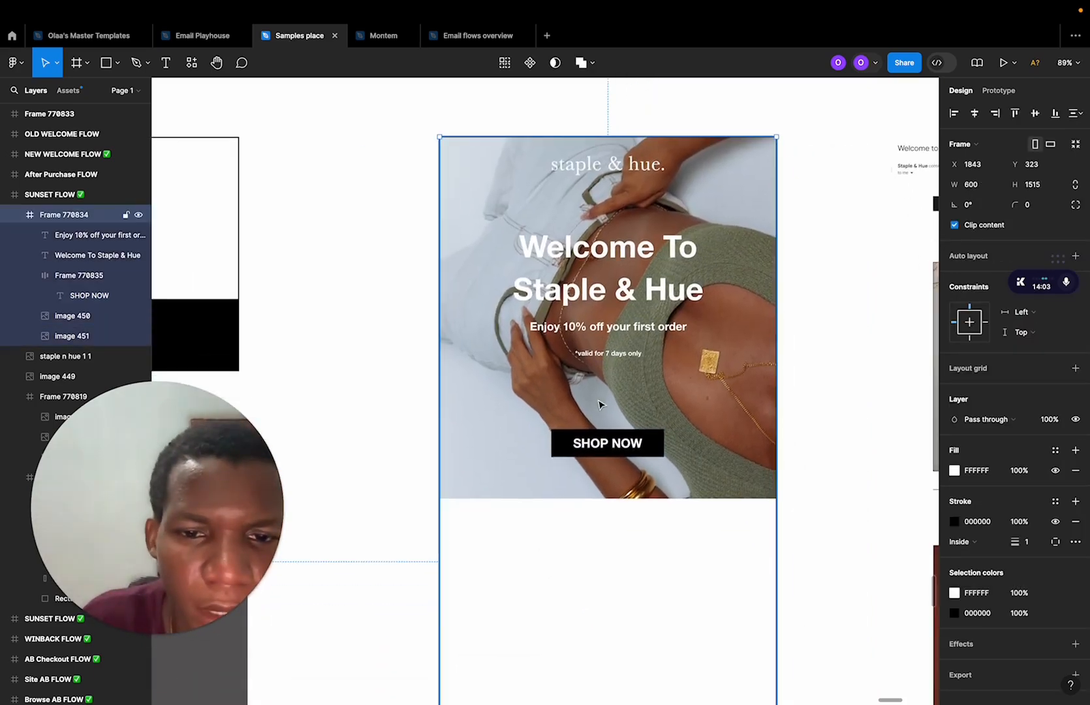
scroll(615, 444, up, 5)
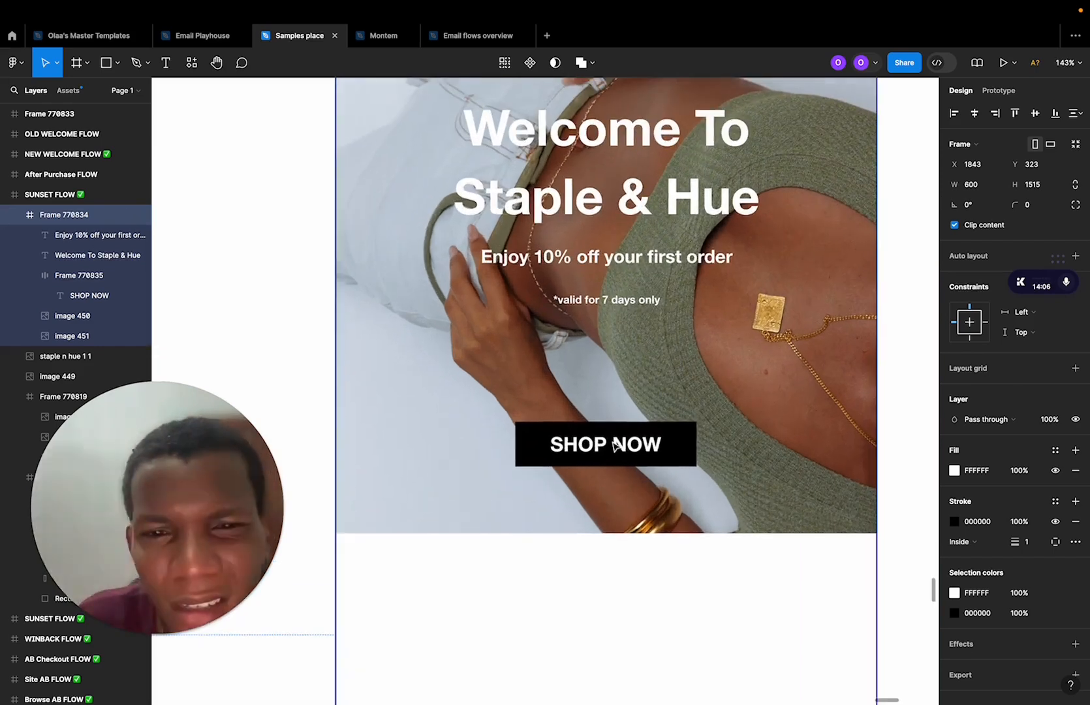
scroll(630, 362, up, 2)
scroll(713, 312, down, 4)
scroll(712, 311, right, 2)
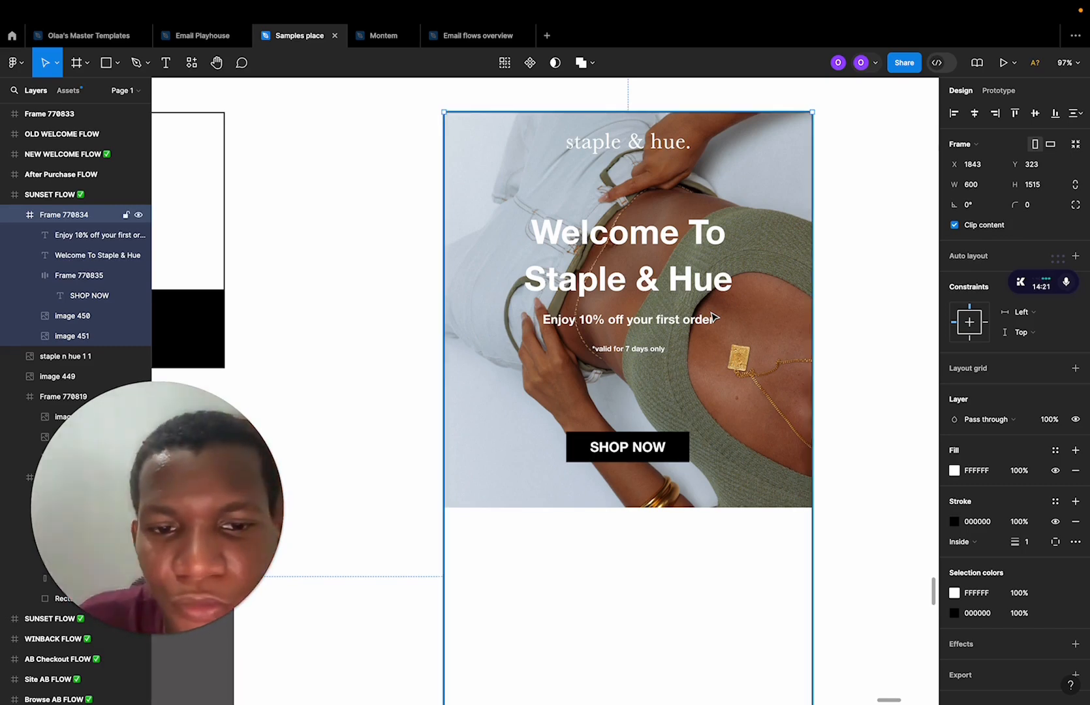
scroll(623, 434, down, 3)
click(626, 444)
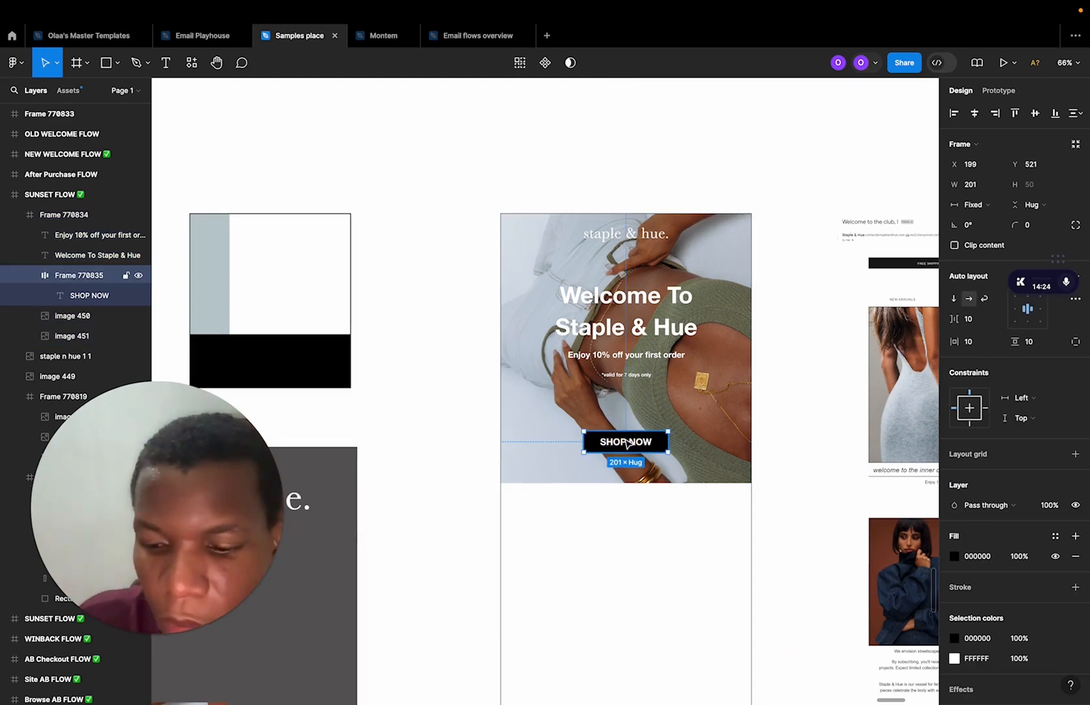
drag(625, 444, 628, 407)
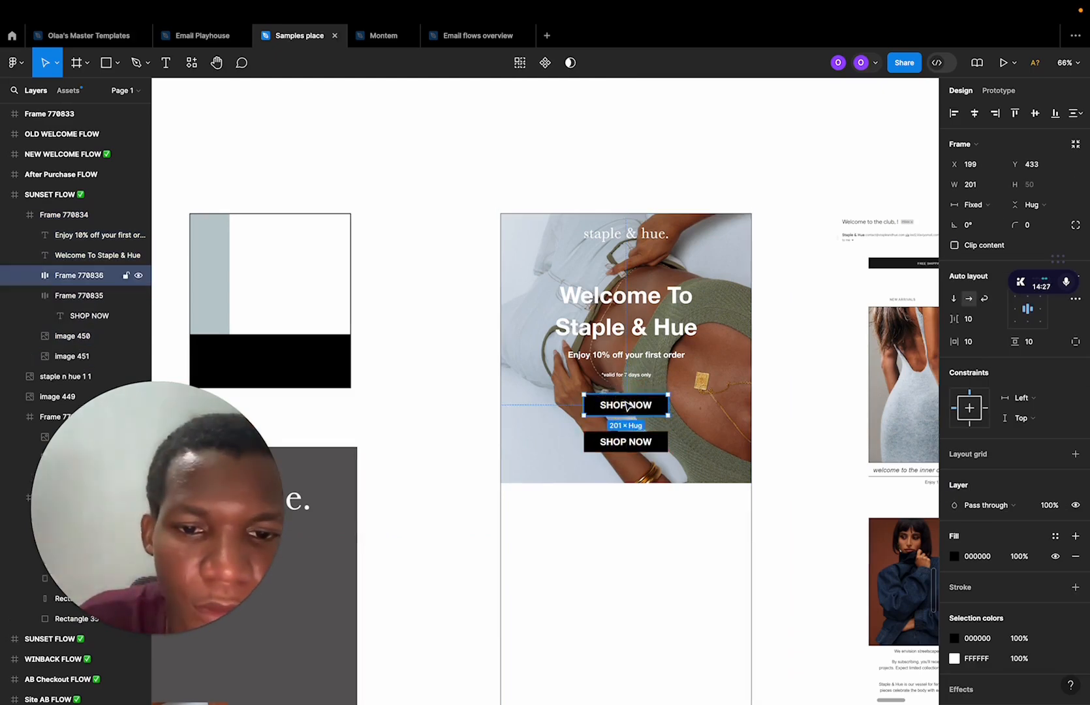
Add a black 1-wide inside stroke to the upper SHOP NOW copy and remove its black fill.
scroll(629, 406, up, 5)
click(1076, 587)
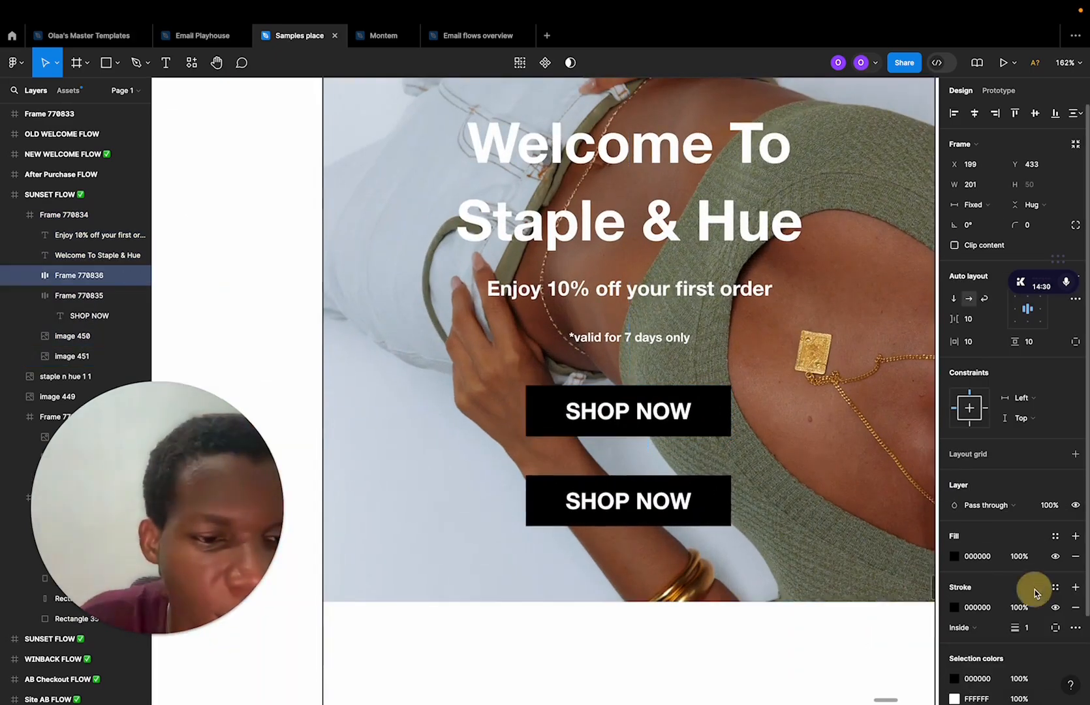
click(1076, 556)
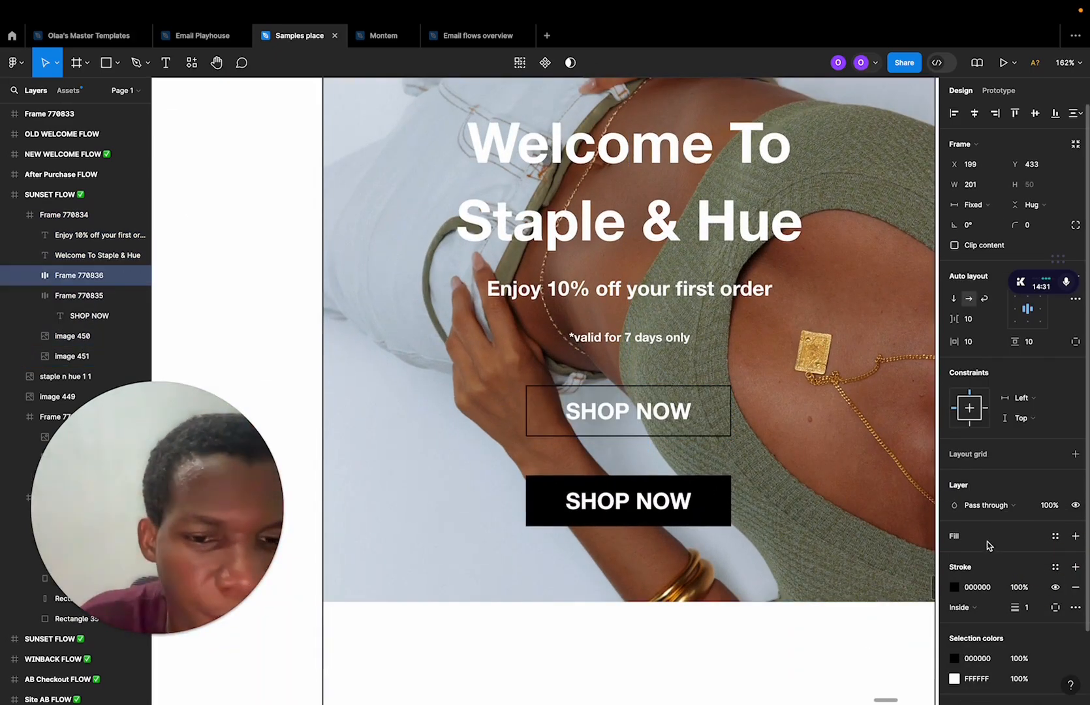
Make the upper box's outline dashed with a dash length of 5, trying stroke weight 5 and settling on 2.
click(1076, 608)
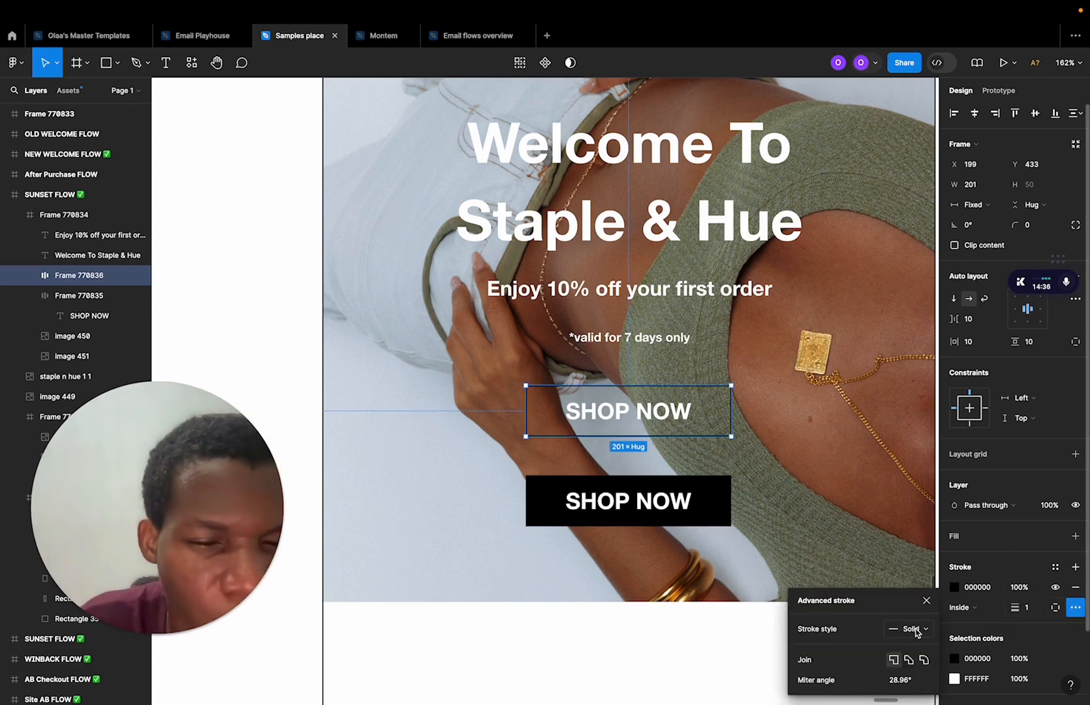
click(916, 631)
click(903, 645)
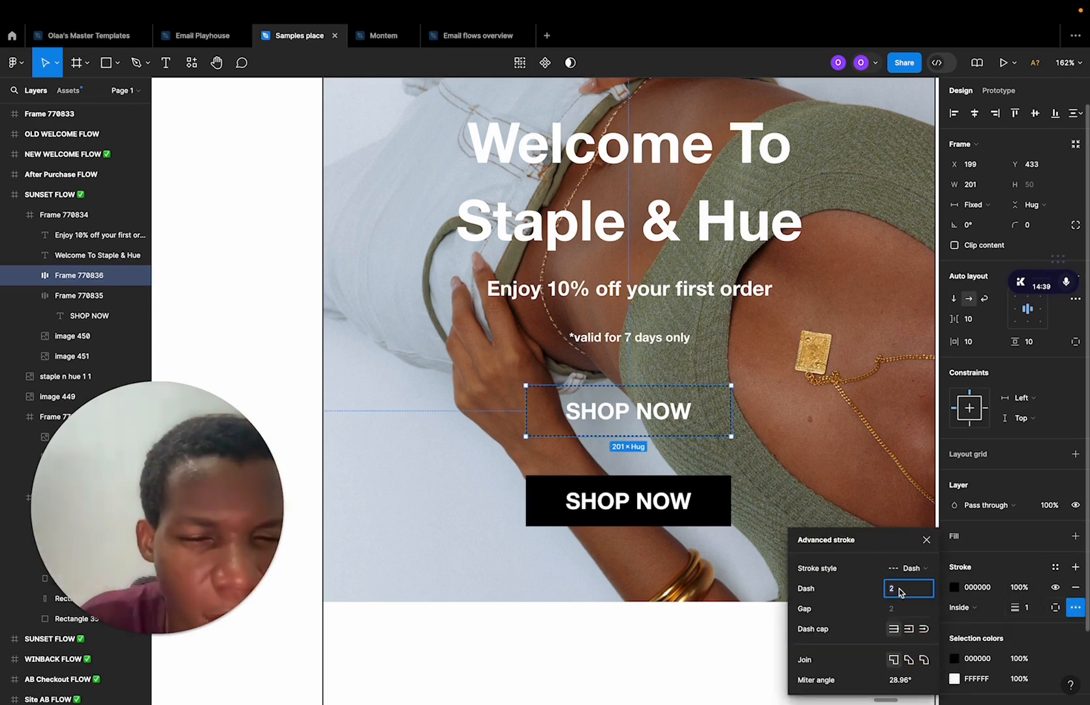
click(1035, 607)
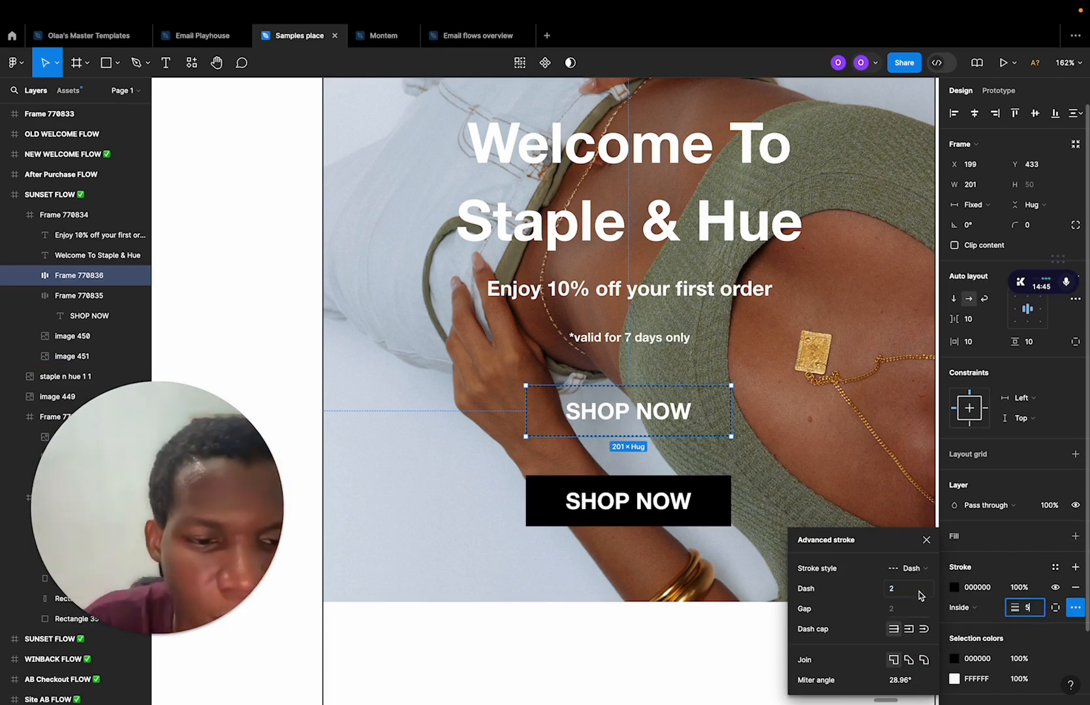
text(5)
key(Return)
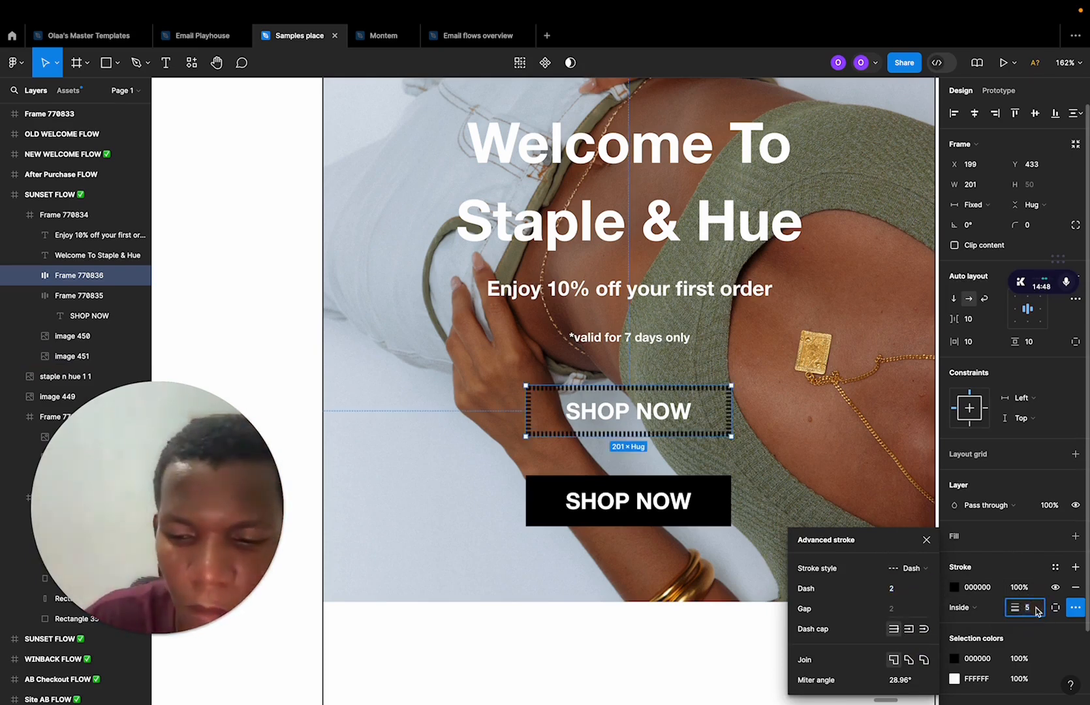
click(903, 595)
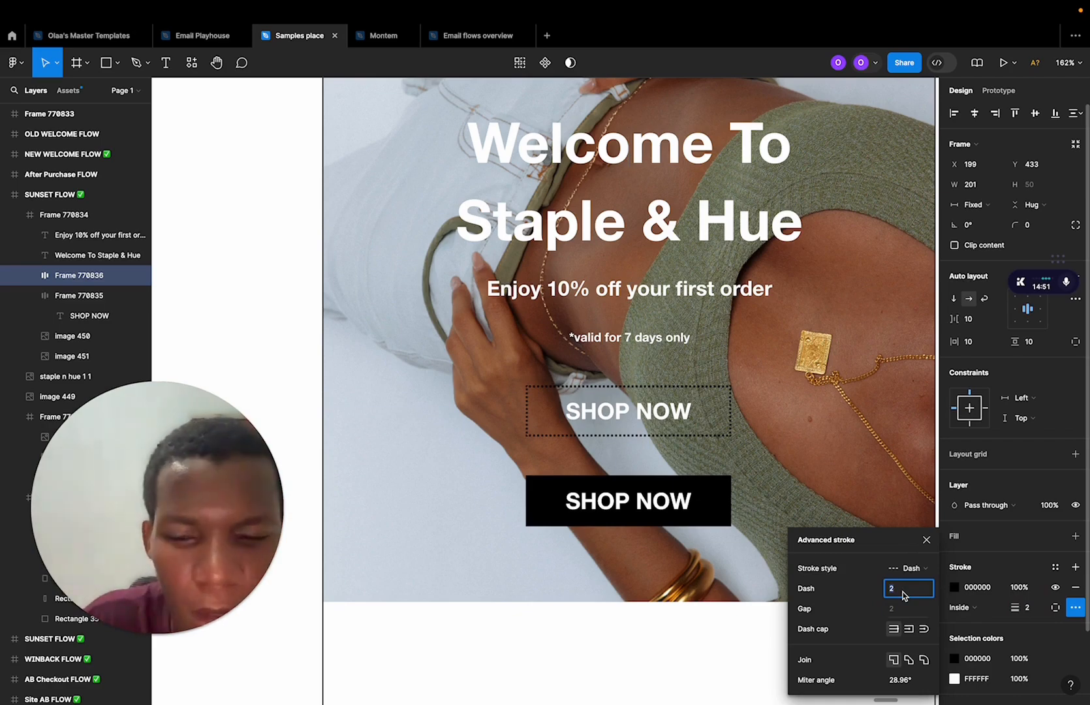
text(5)
click(856, 586)
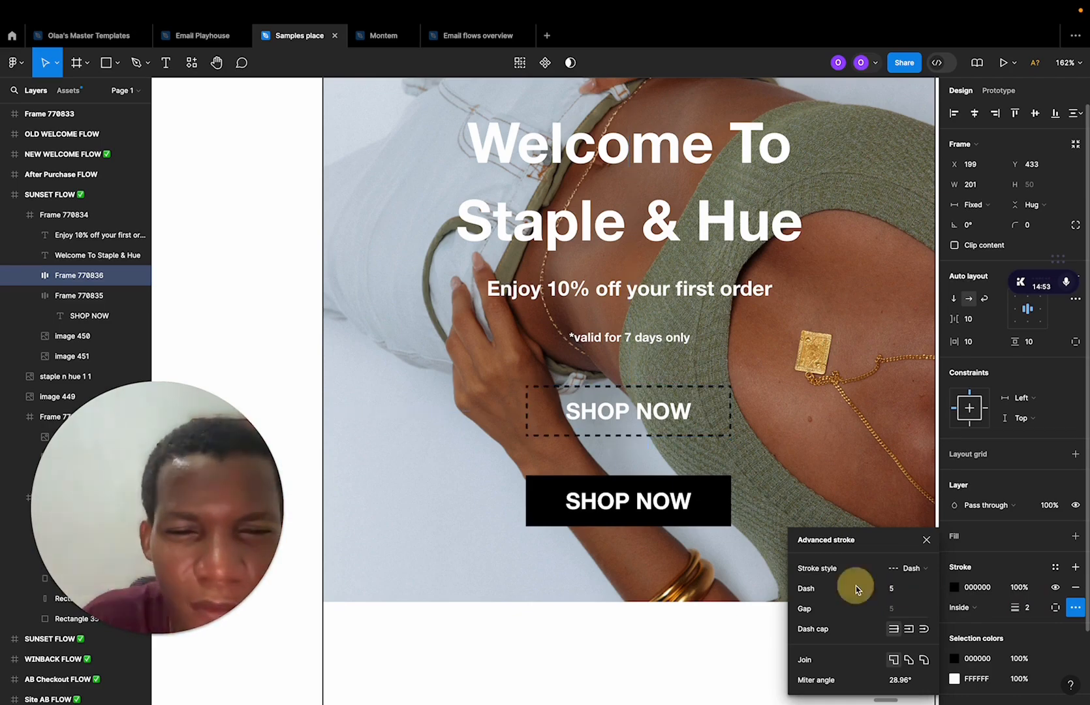
Replace the text in the dashed box with "WELCOME10".
click(827, 426)
scroll(824, 424, down, 5)
scroll(784, 434, up, 3)
scroll(679, 492, up, 5)
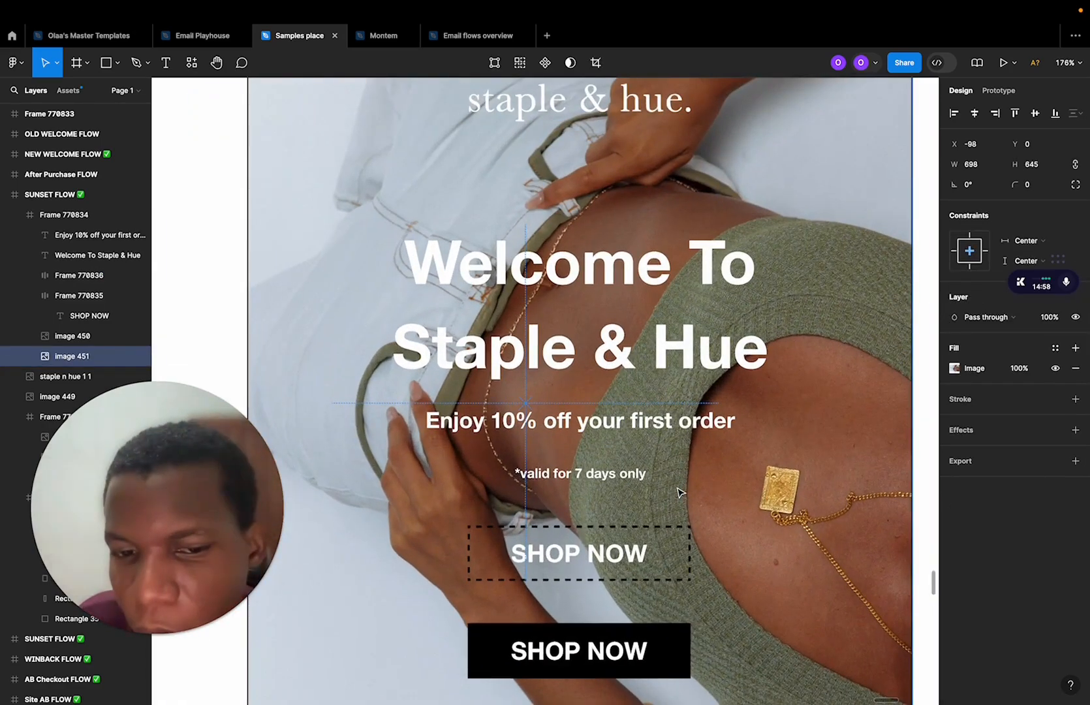
click(580, 553)
double_click(579, 554)
double_click(580, 553)
text(W)
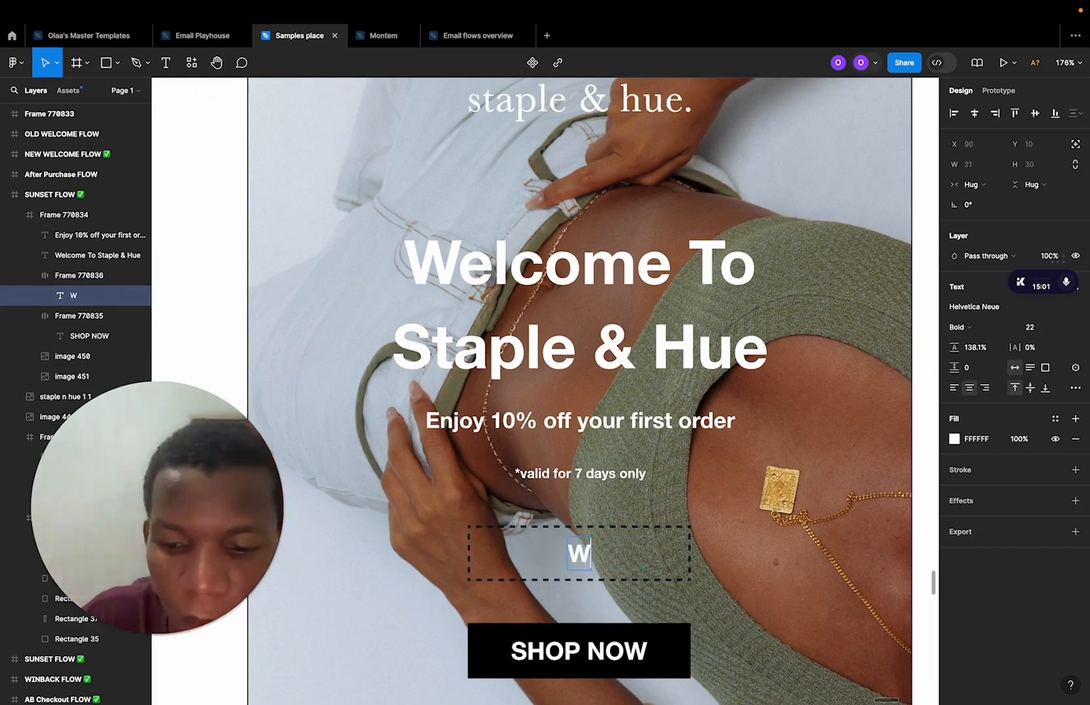
text(ELCOME10)
key(Escape)
scroll(754, 549, down, 3)
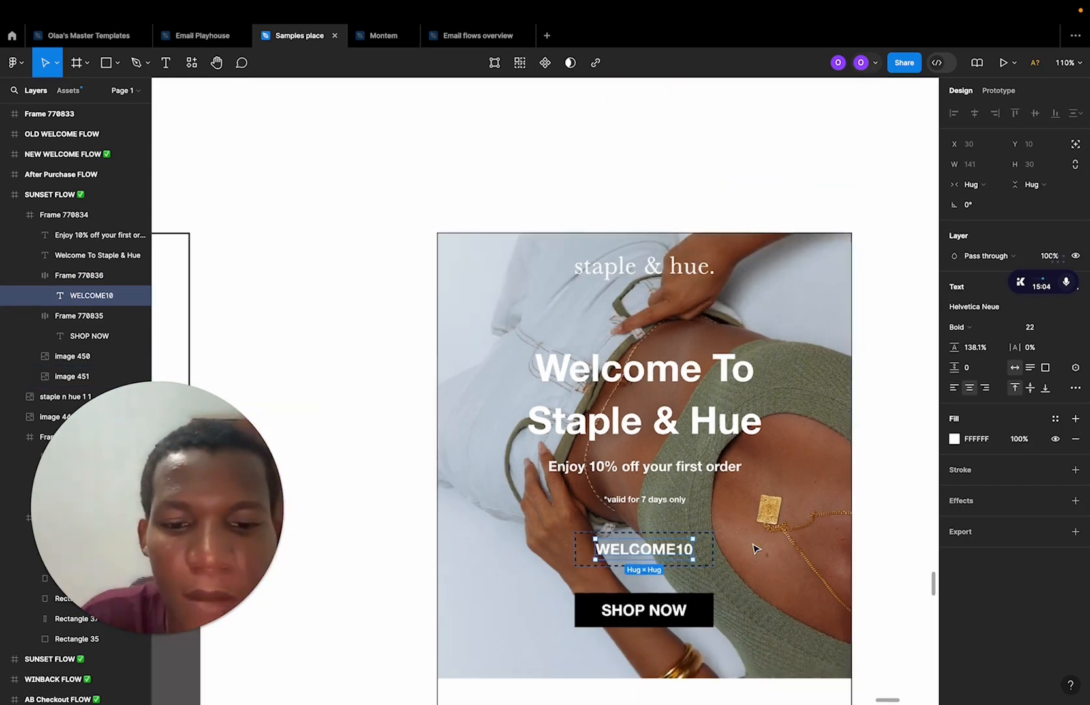
Move the dashed WELCOME10 box off the banner image into the white area below it, at about Y 733.
scroll(754, 548, down, 3)
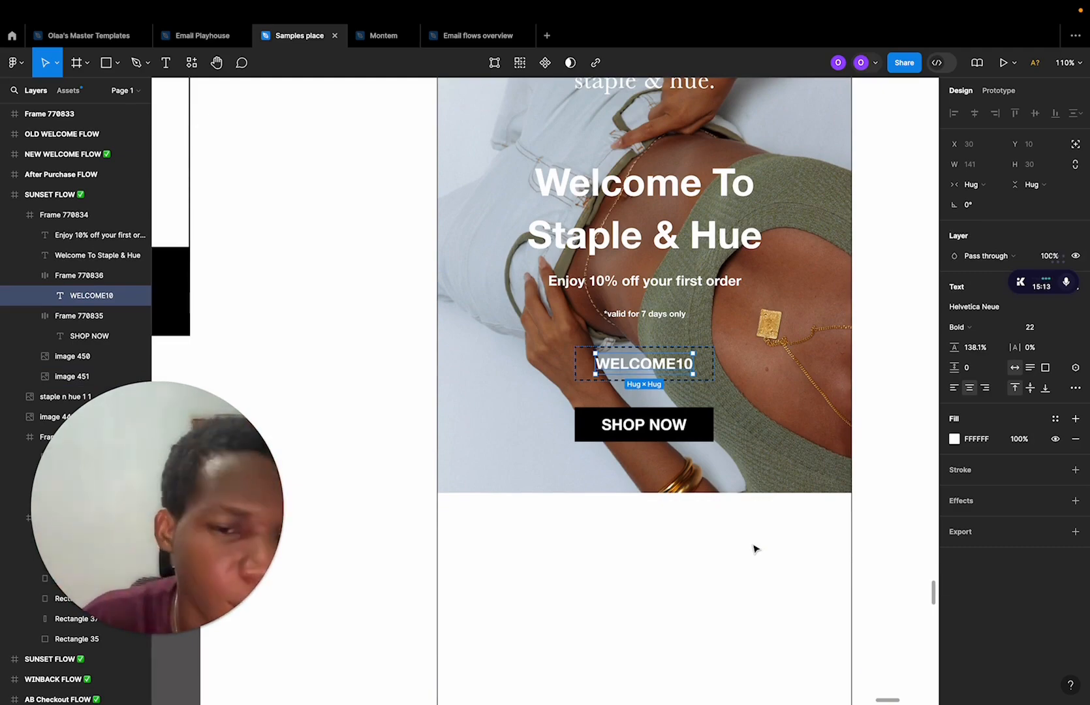
click(754, 548)
scroll(754, 548, up, 5)
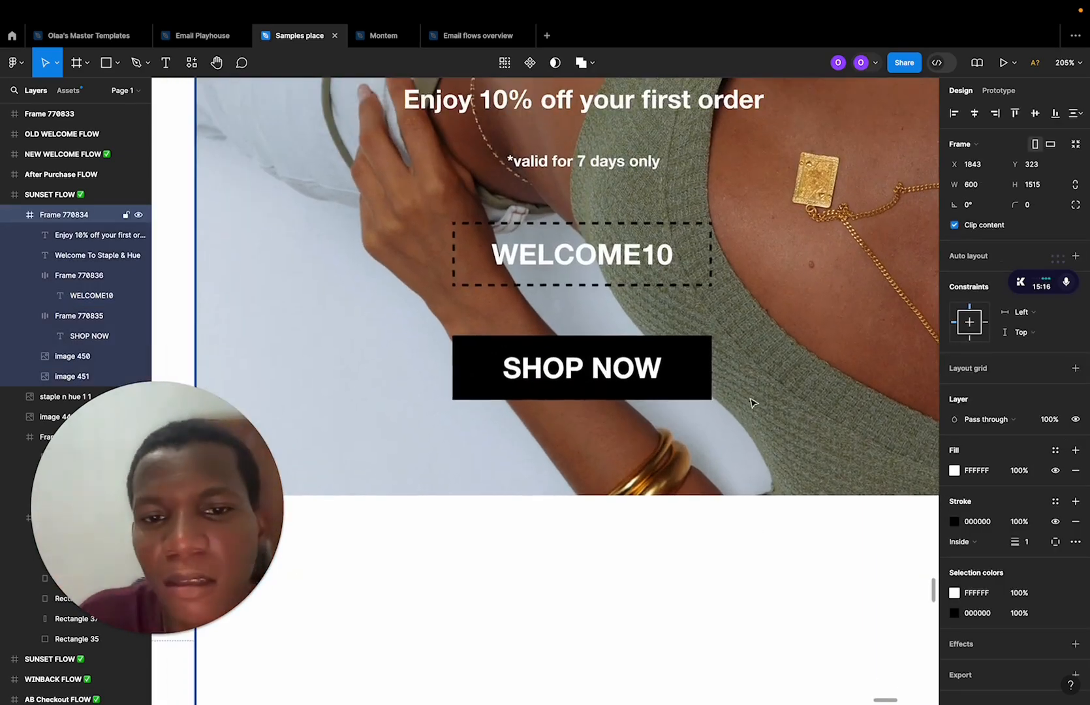
scroll(694, 272, down, 3)
scroll(638, 259, down, 1)
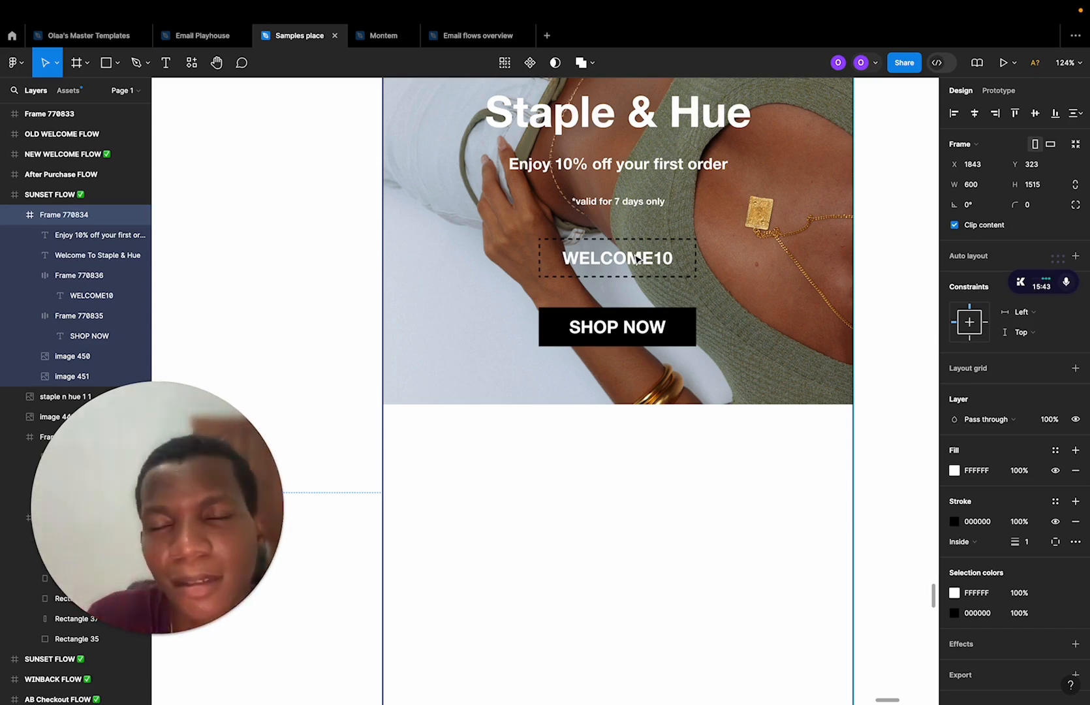
scroll(637, 258, down, 5)
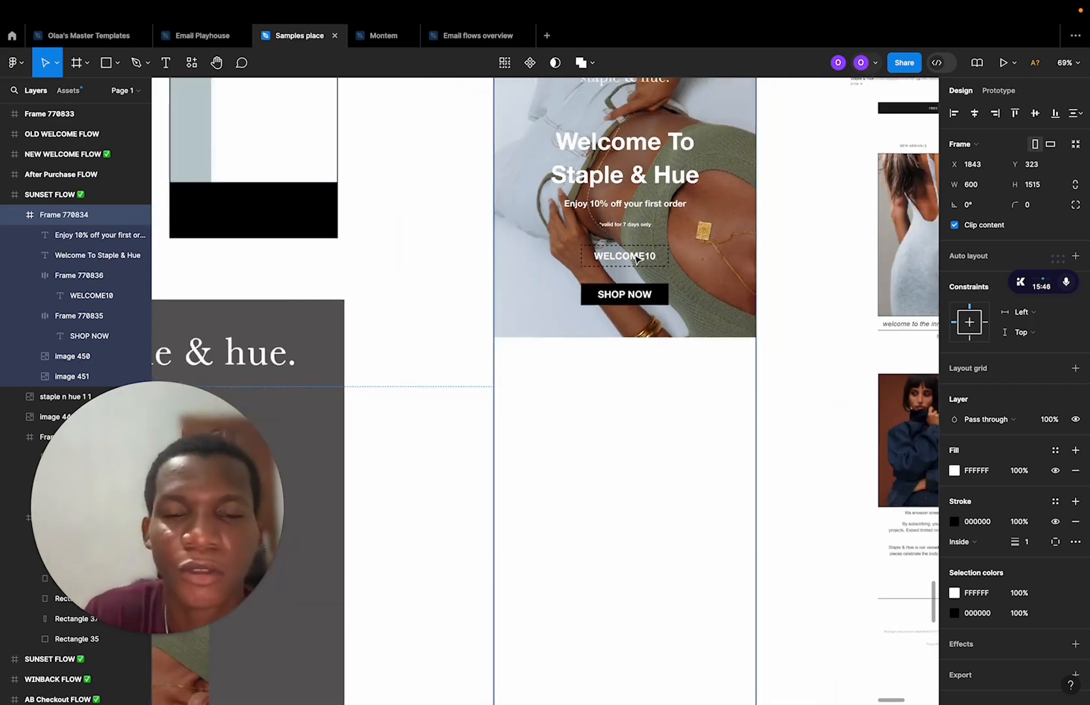
click(640, 260)
click(640, 260)
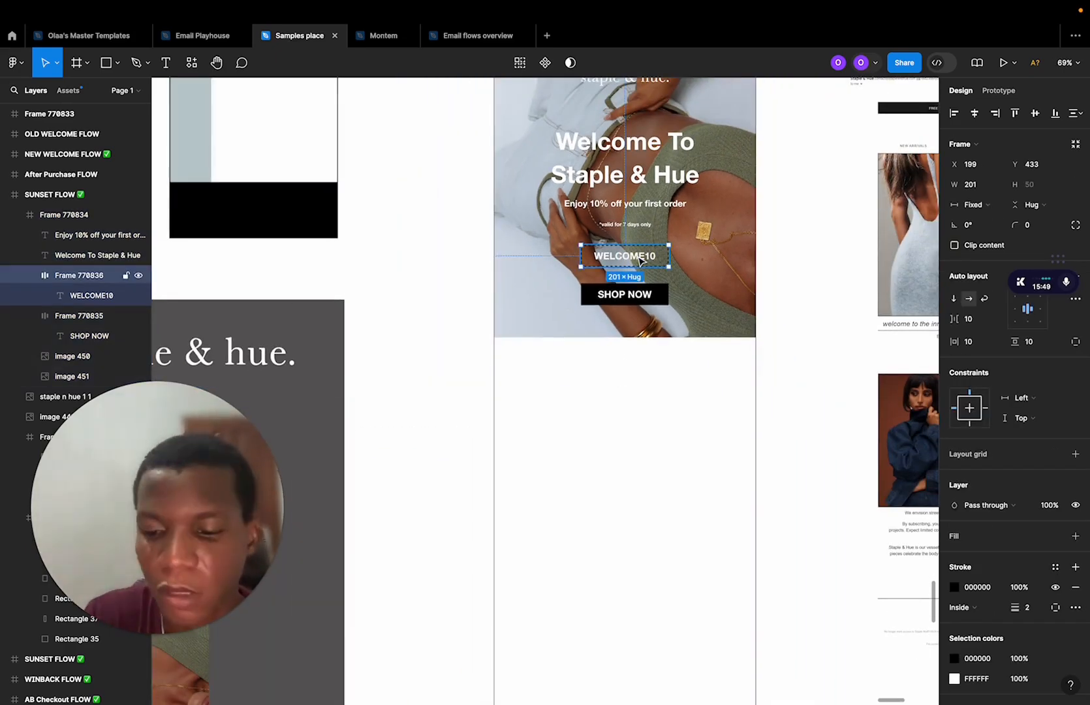
drag(640, 260, 631, 390)
scroll(631, 390, up, 4)
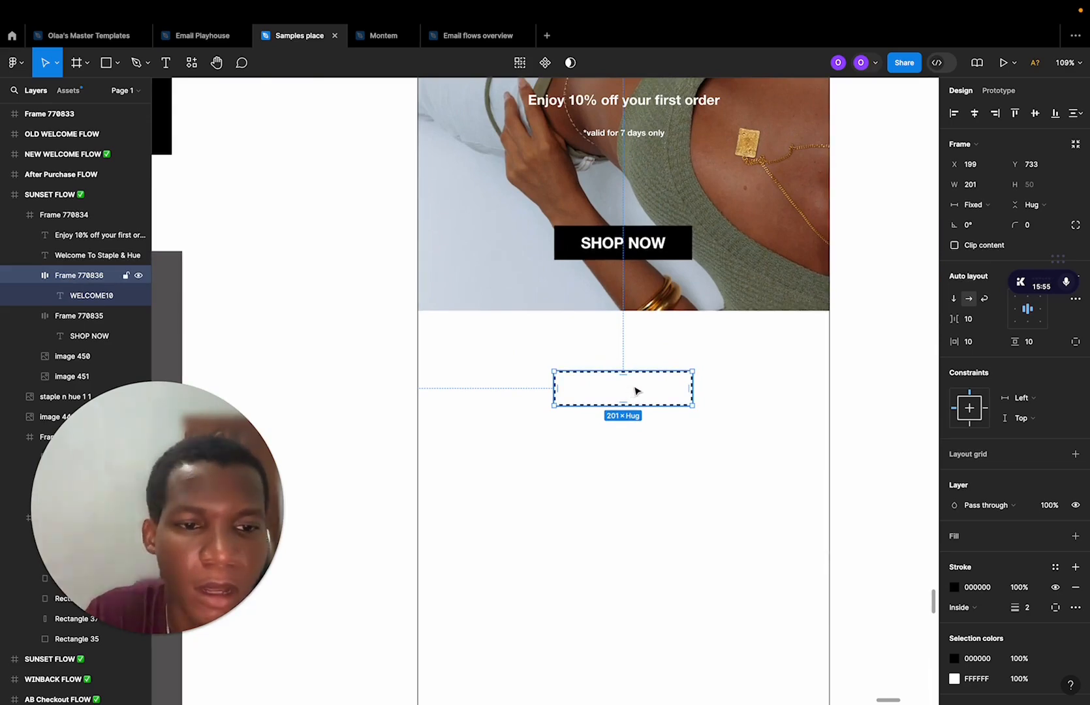
Change the fill colour of the WELCOME10 text to black (000000).
click(636, 390)
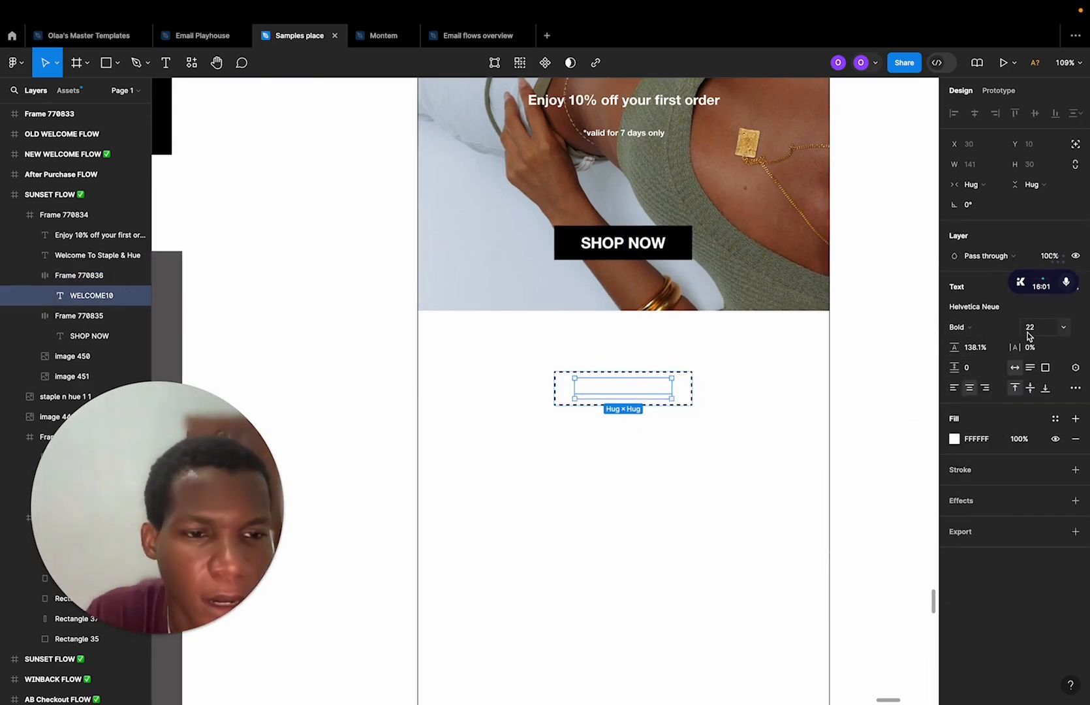
click(971, 440)
text(000)
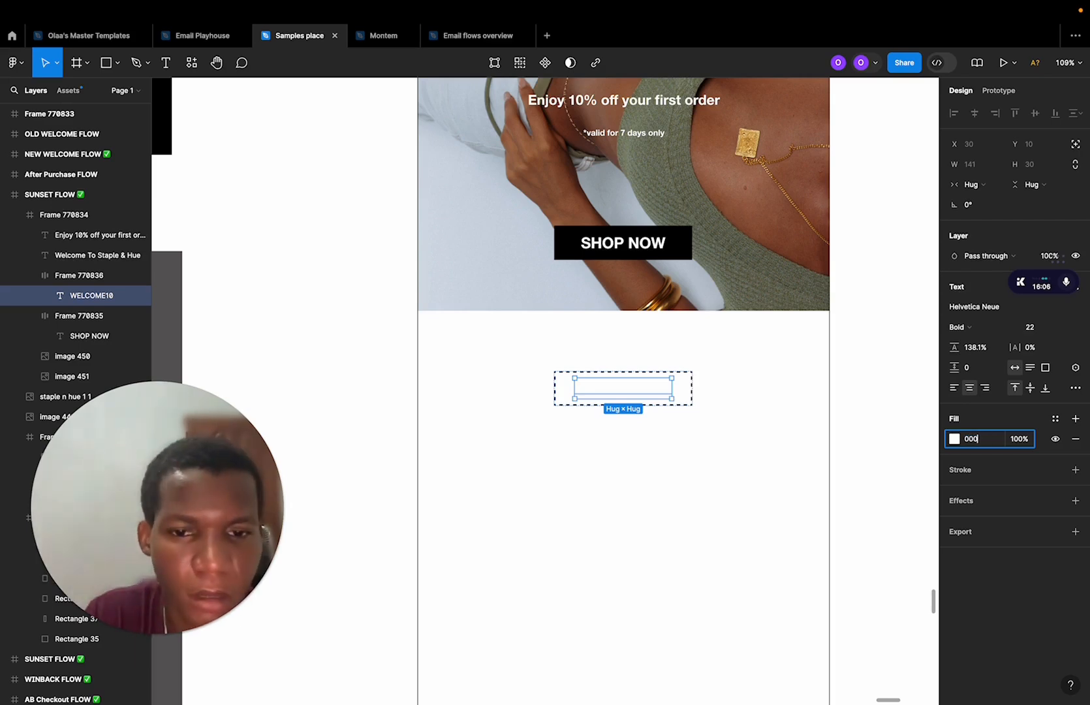
key(Return)
click(713, 442)
scroll(713, 442, up, 2)
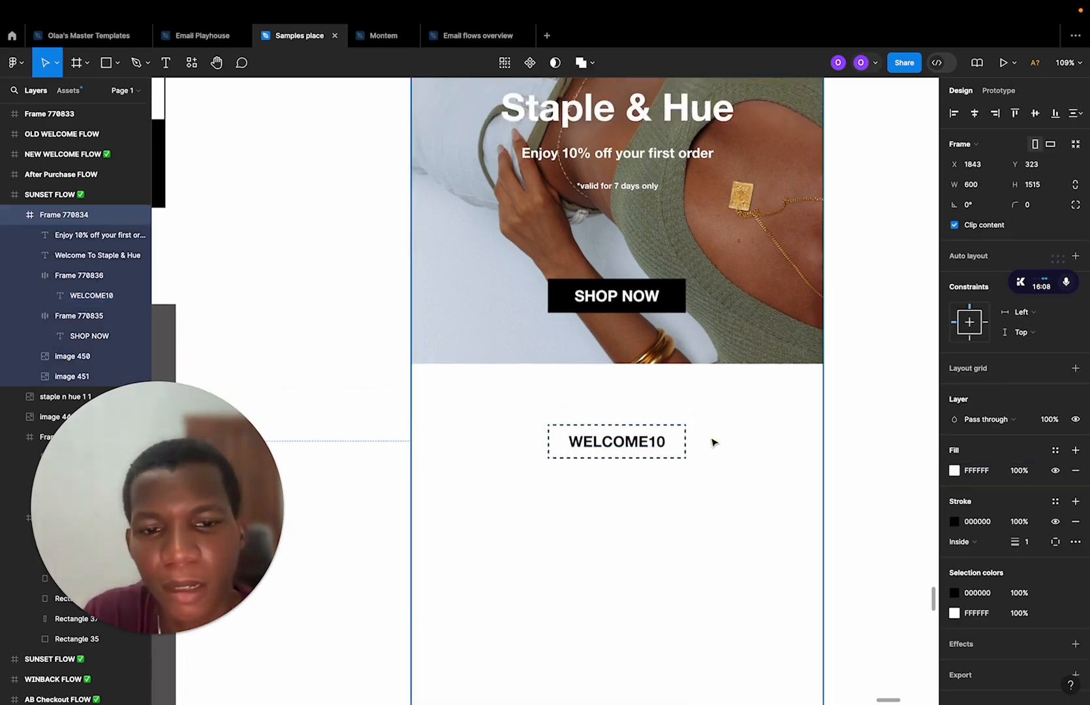
Append placeholder characters to the code in the dashed box and trim them so the text reads "WELCOME10 - cd".
scroll(713, 441, down, 3)
click(670, 487)
double_click(670, 487)
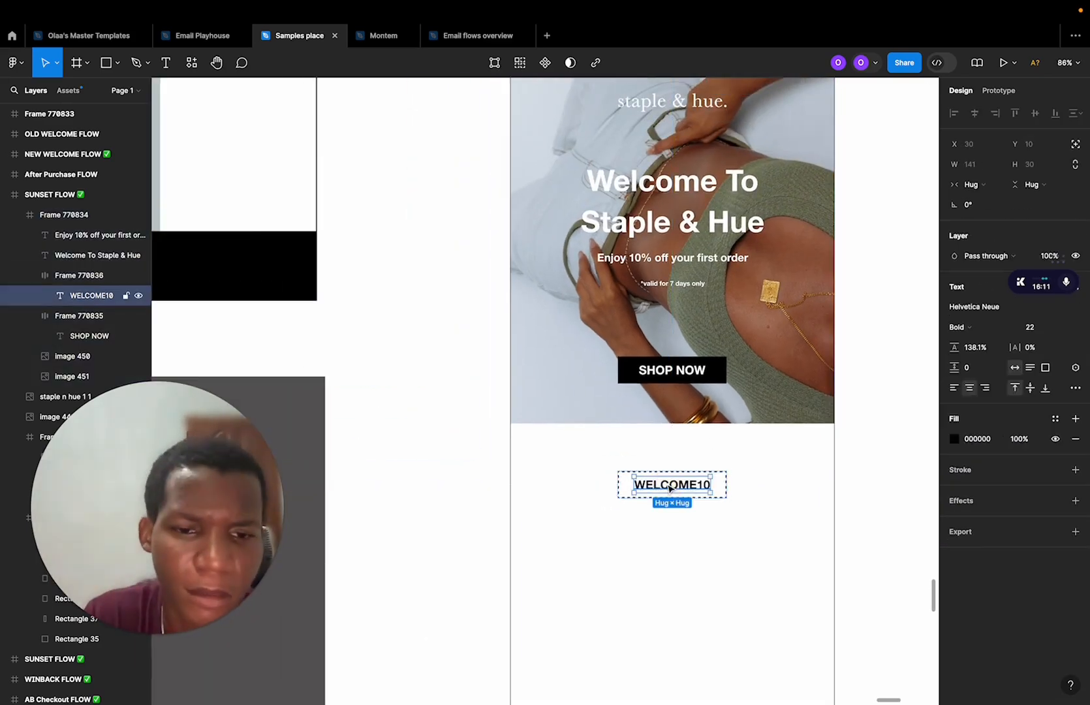
double_click(670, 487)
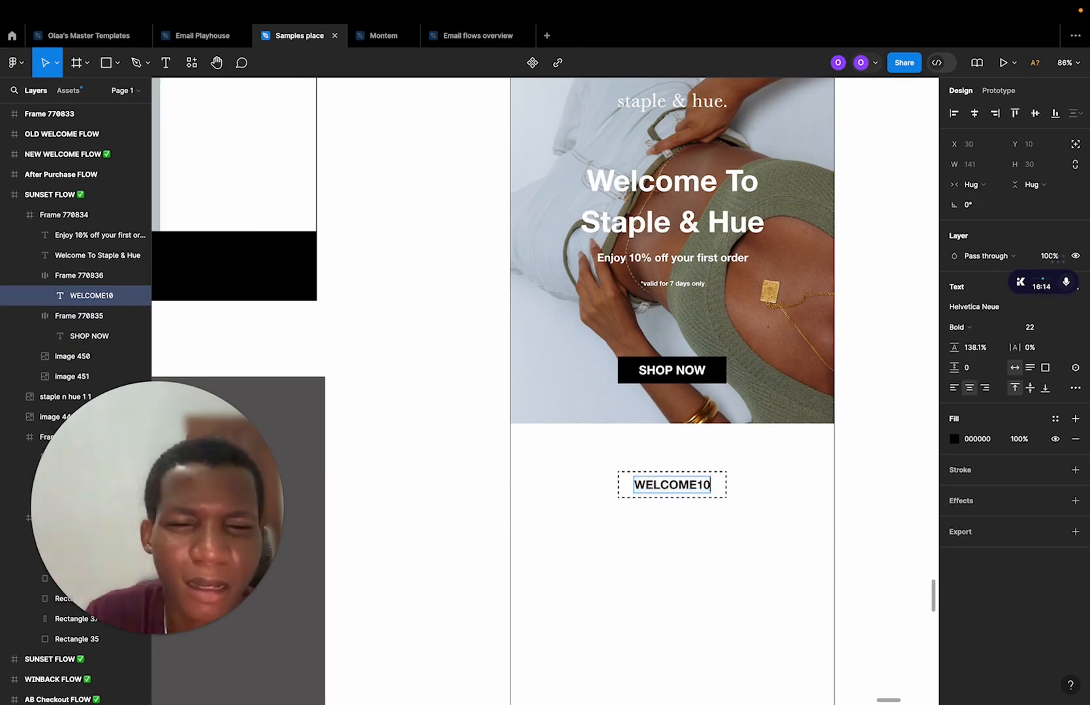
scroll(705, 508, up, 8)
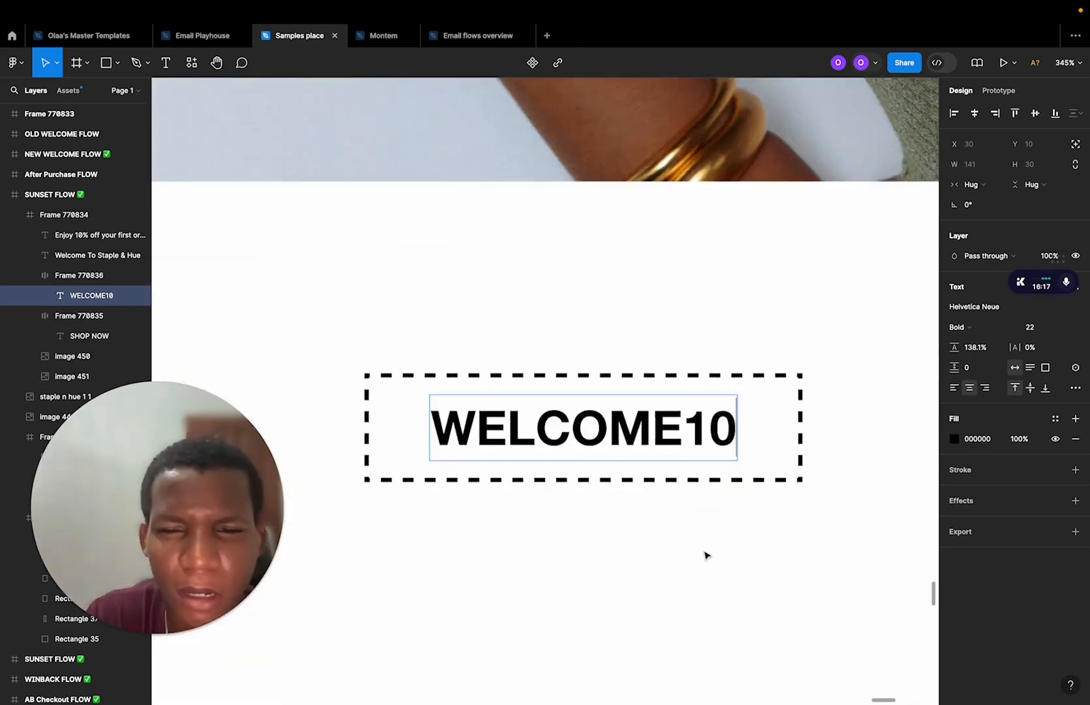
key(Escape)
double_click(646, 418)
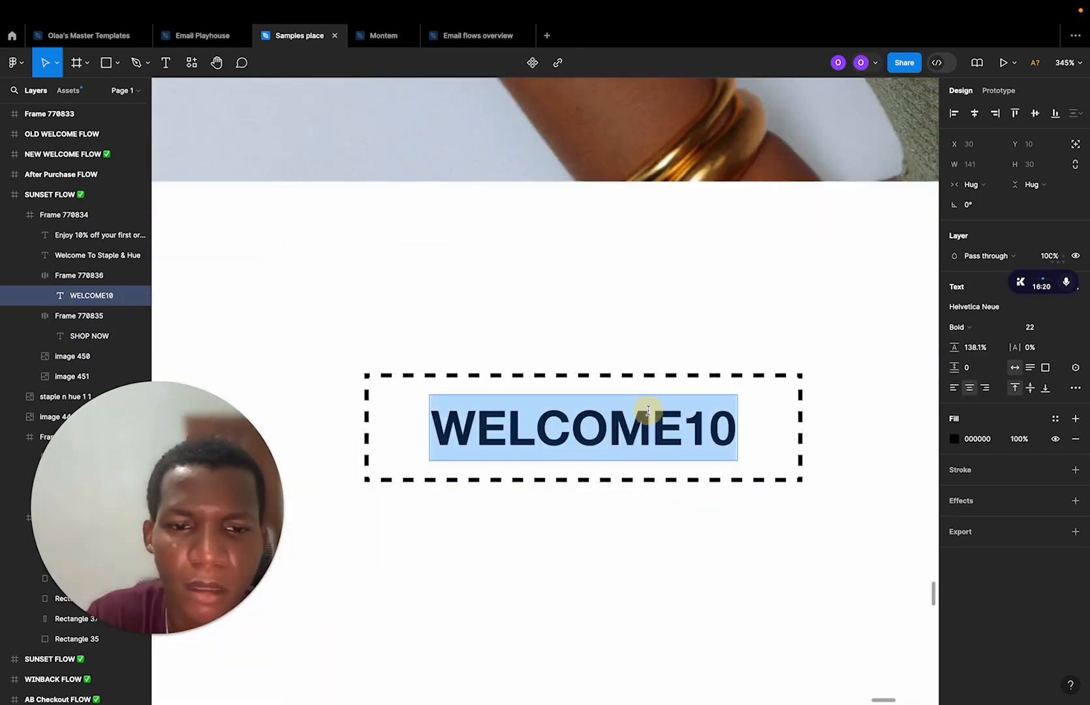
key(Right)
text(- cdsvjlahb)
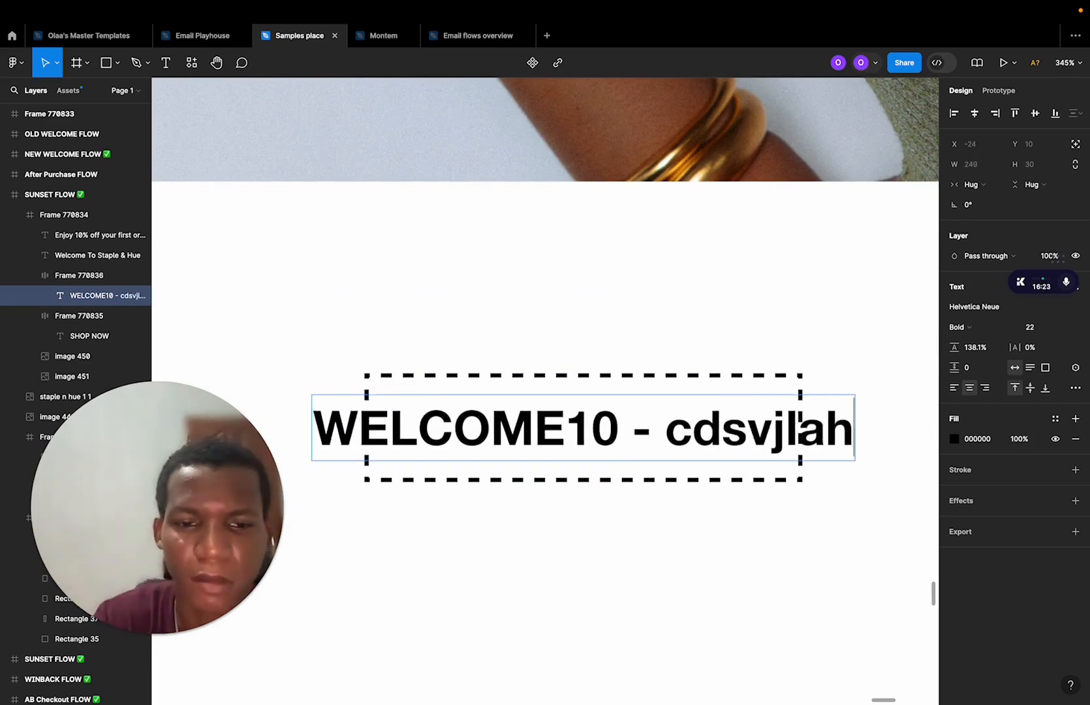
key(BackSpace)
key(BackSpace)
key(BackSpace)
key(BackSpace)
key(BackSpace)
key(BackSpace)
key(BackSpace)
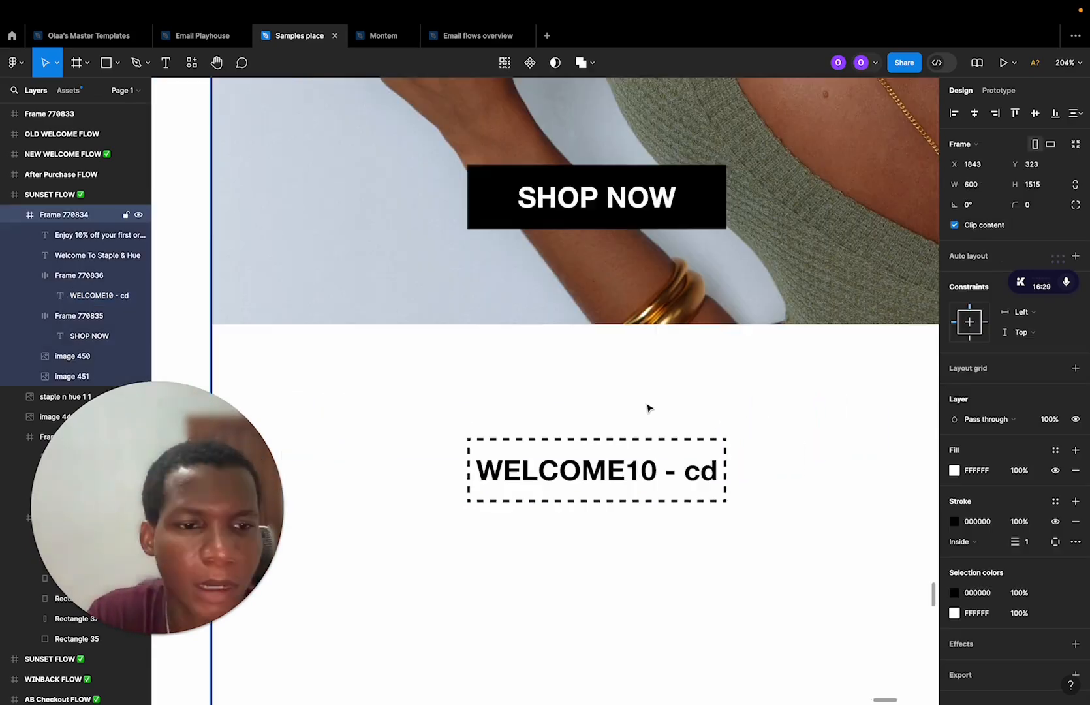
Try appending placeholder characters to the SHOP NOW button text, and undo the edit.
click(632, 467)
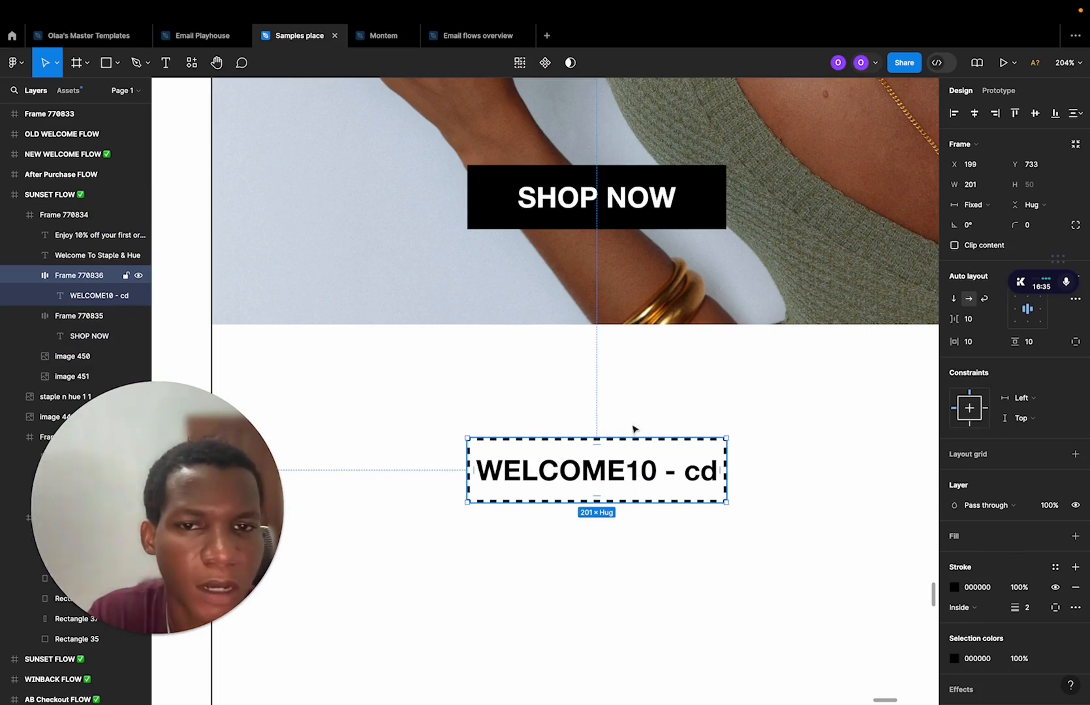
click(653, 199)
click(658, 203)
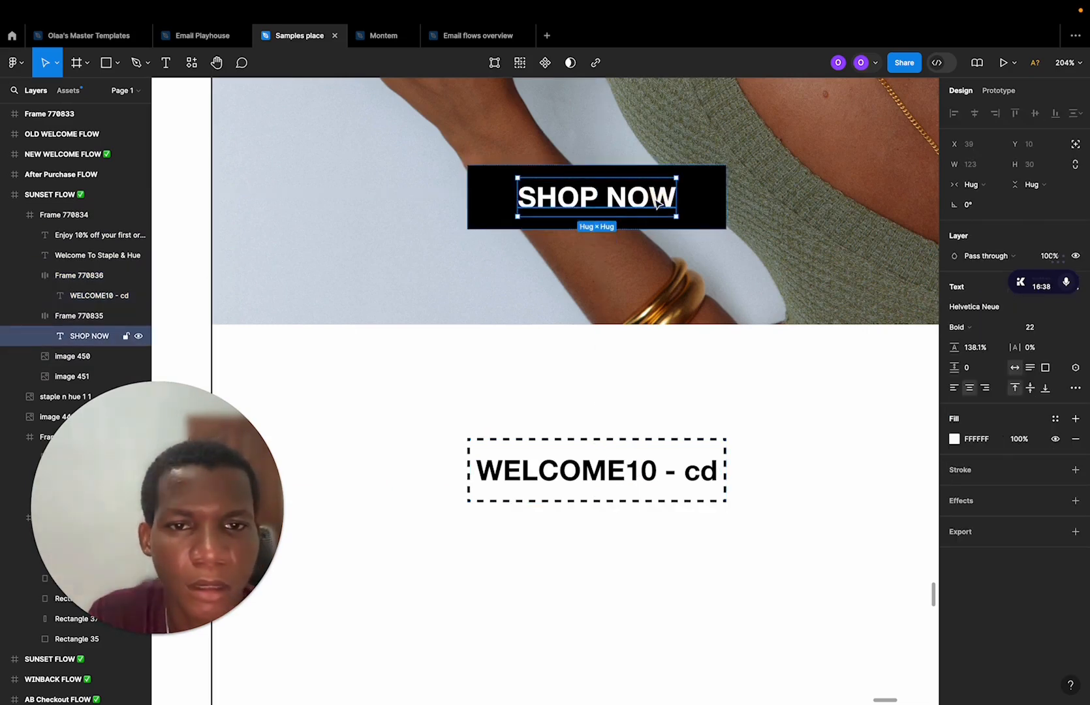
double_click(657, 203)
key(Right)
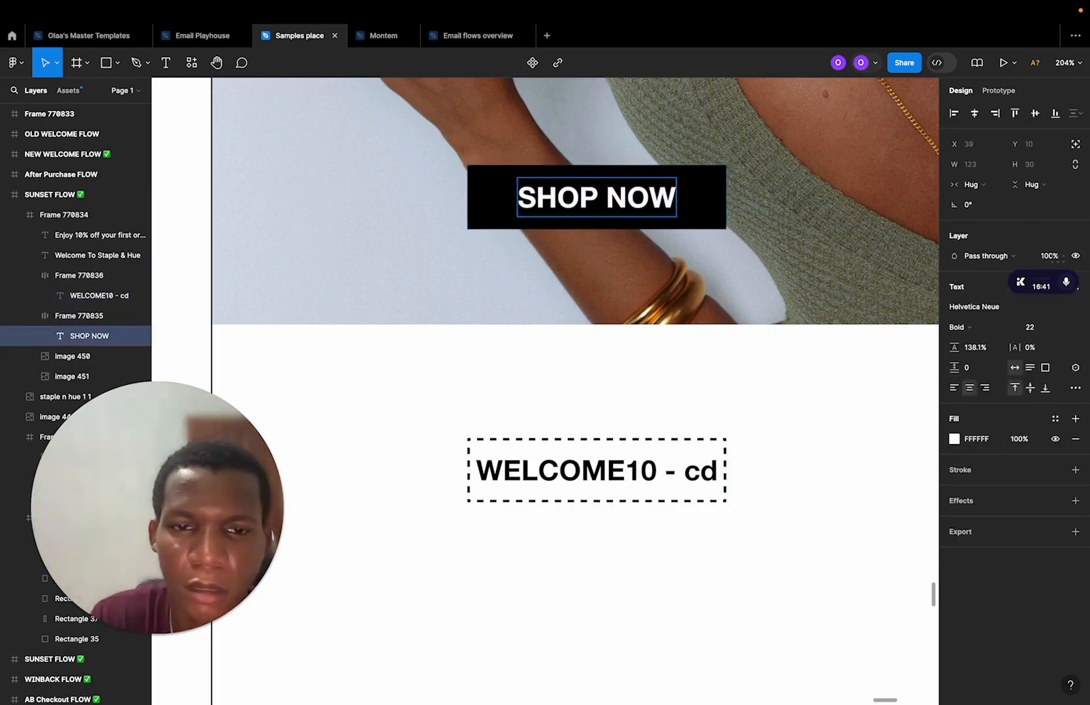
text(vf andfobvina)
key(super+z)
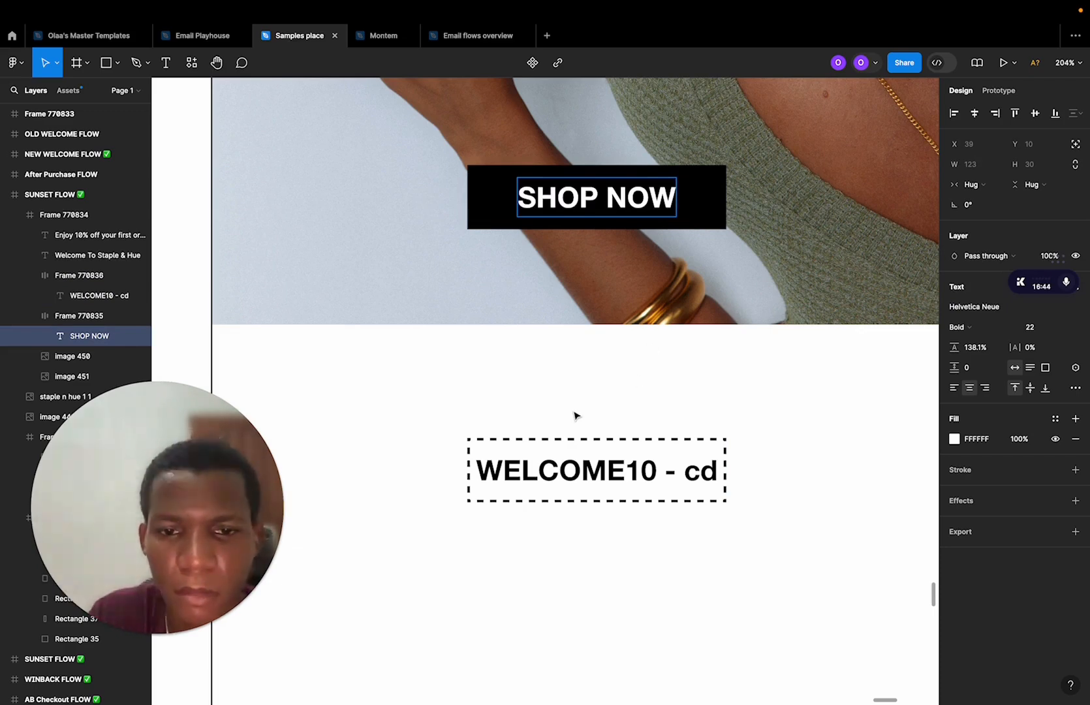
key(Escape)
Widen the dashed code box below the banner to 286, keeping it centred in the email.
click(573, 437)
click(599, 483)
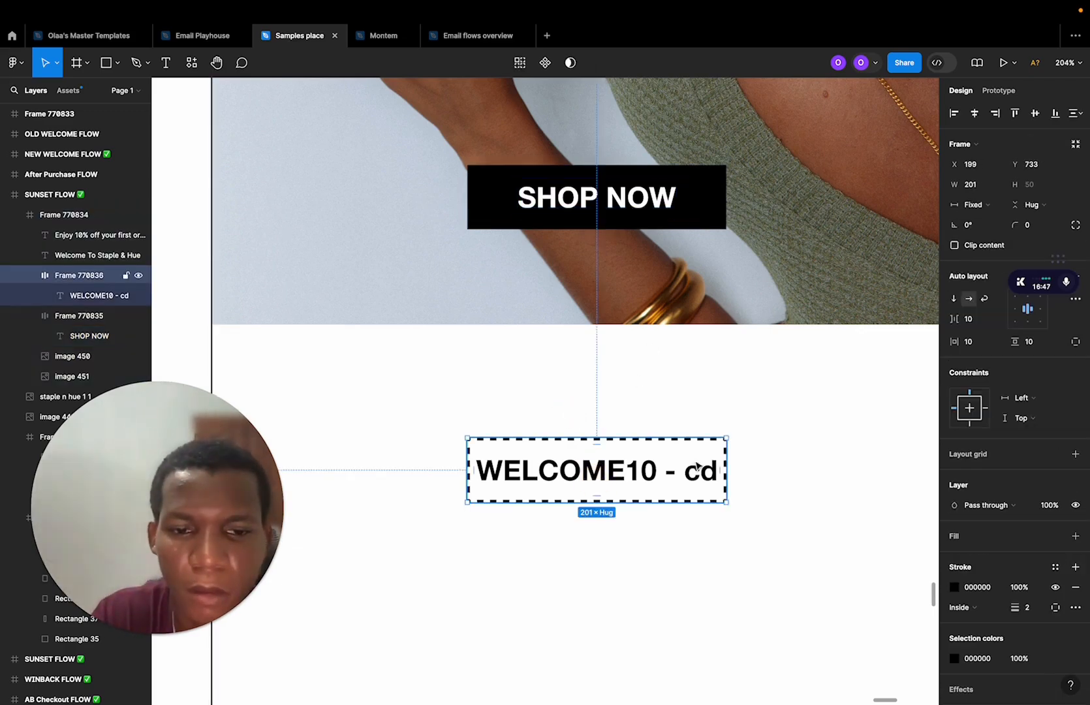
drag(726, 465, 836, 463)
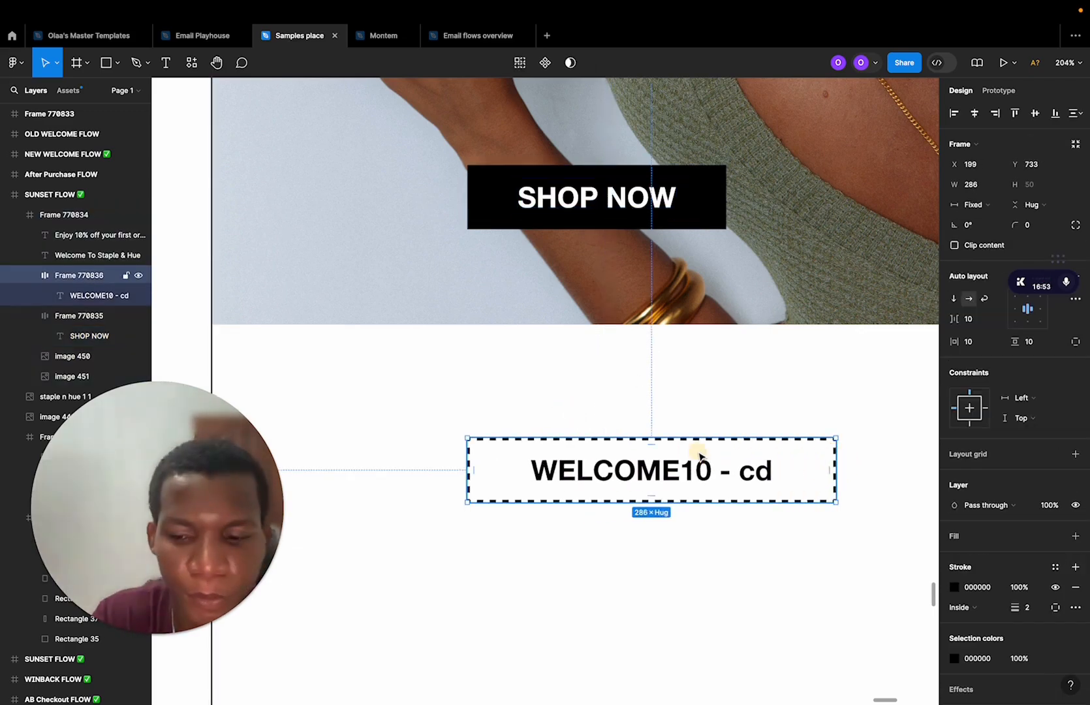
key(super+z)
Append "xhgf" to the text in the dashed box so it reads "WELCOME10 - cdxhgf".
double_click(703, 462)
text(xhgf)
click(633, 469)
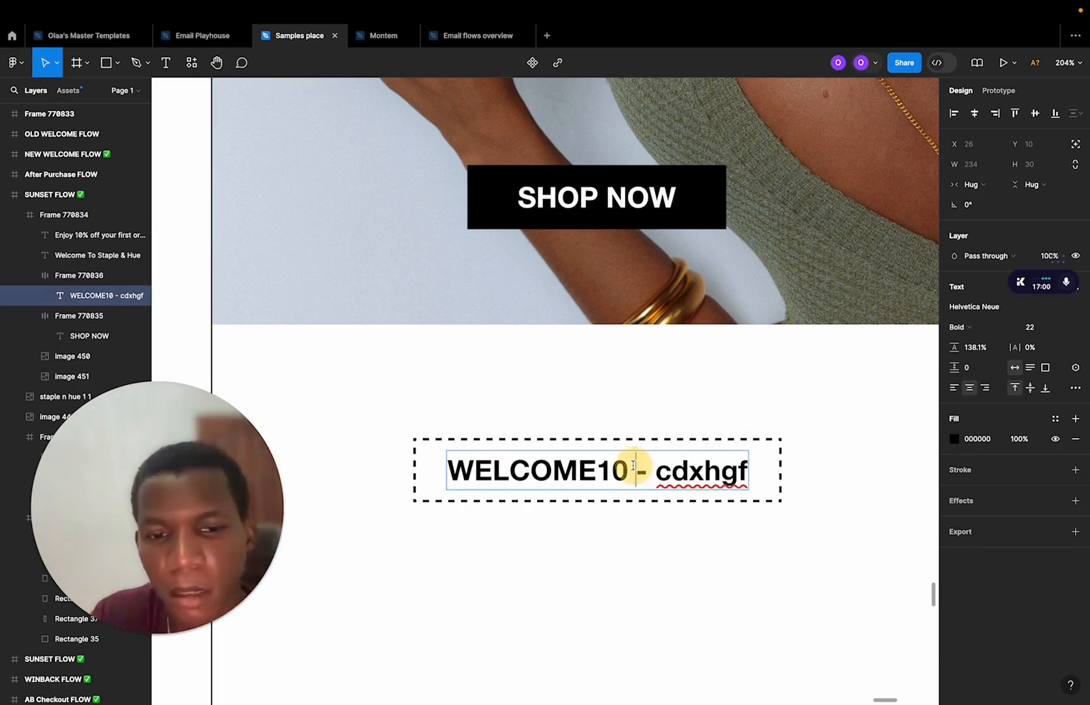
click(654, 538)
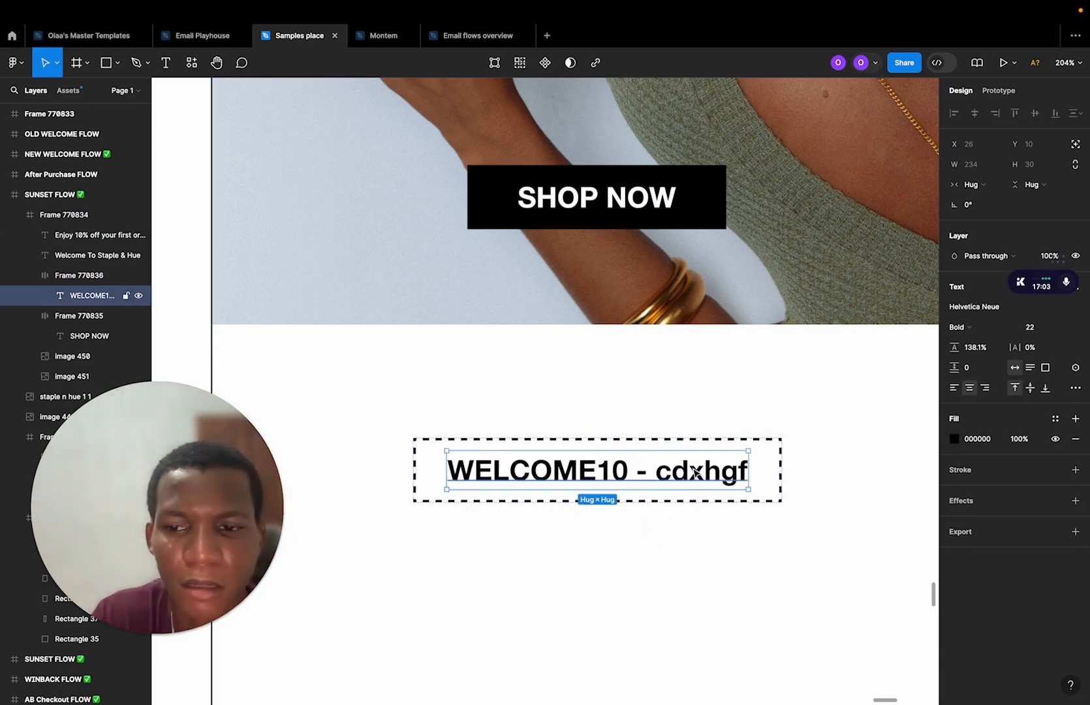
click(638, 560)
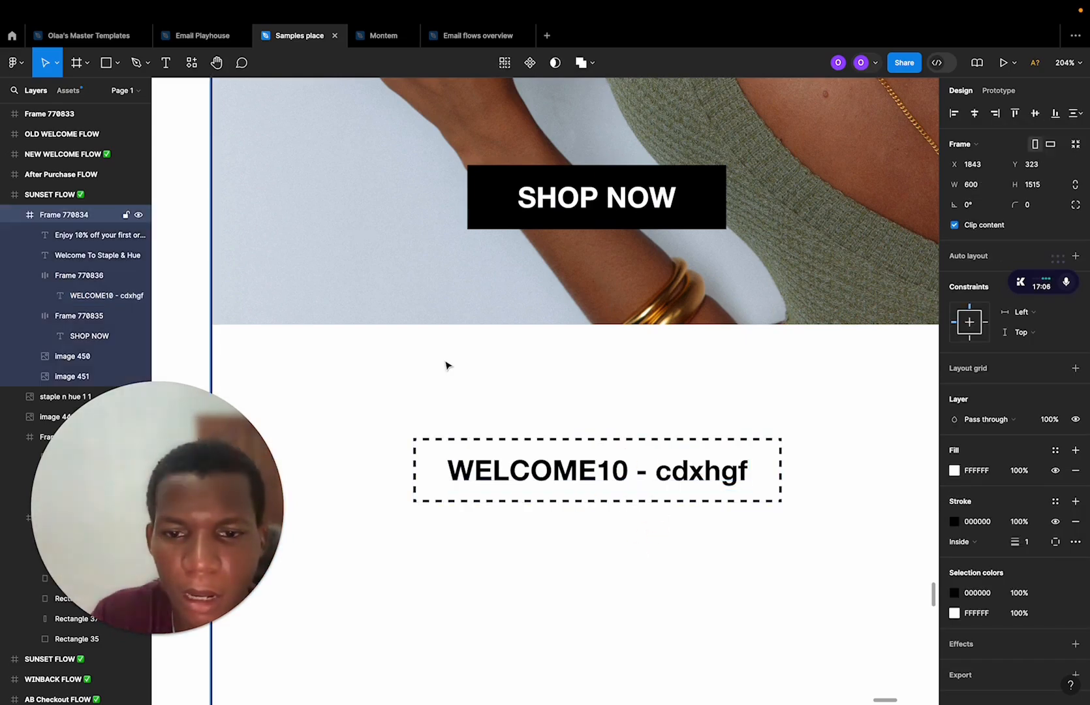
Stretch the bracket beside the Footer Section label upward so it spans more of the email frame's lower end.
scroll(446, 367, down, 5)
scroll(532, 465, up, 3)
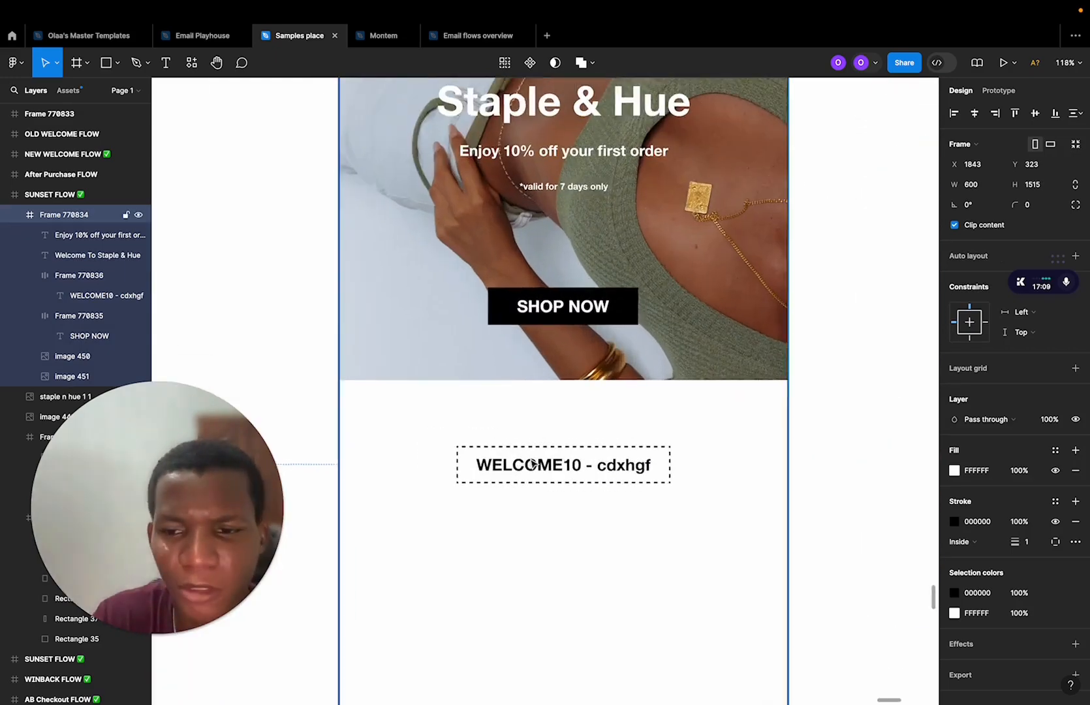
scroll(533, 465, down, 5)
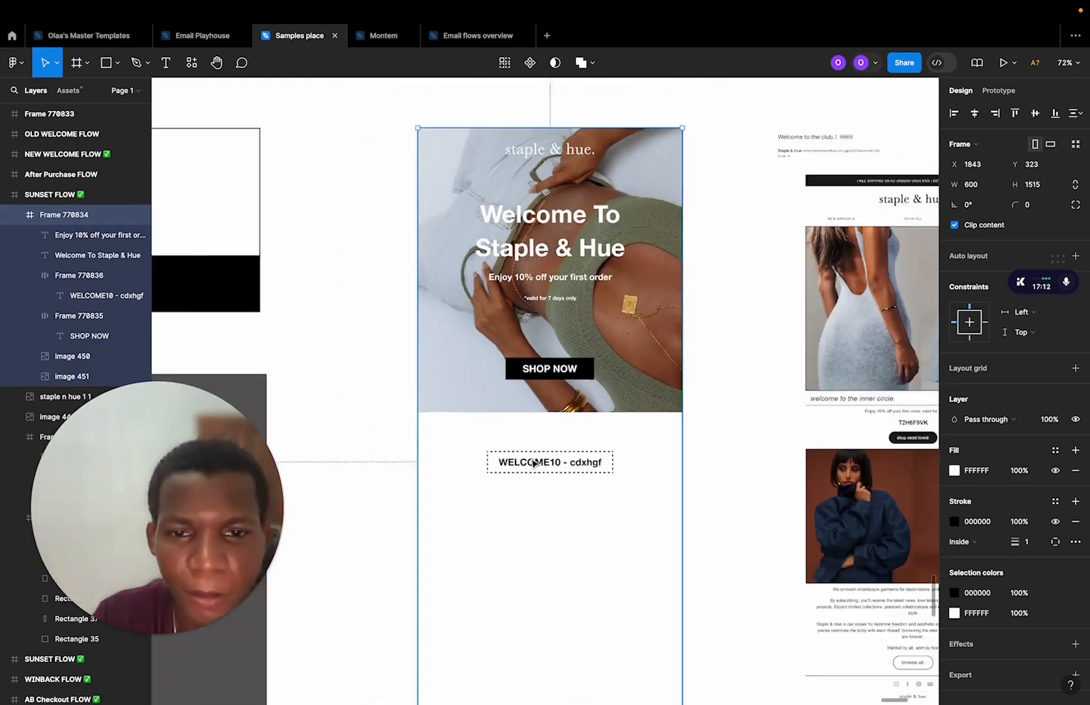
scroll(606, 479, right, 5)
scroll(738, 461, up, 5)
scroll(738, 461, down, 5)
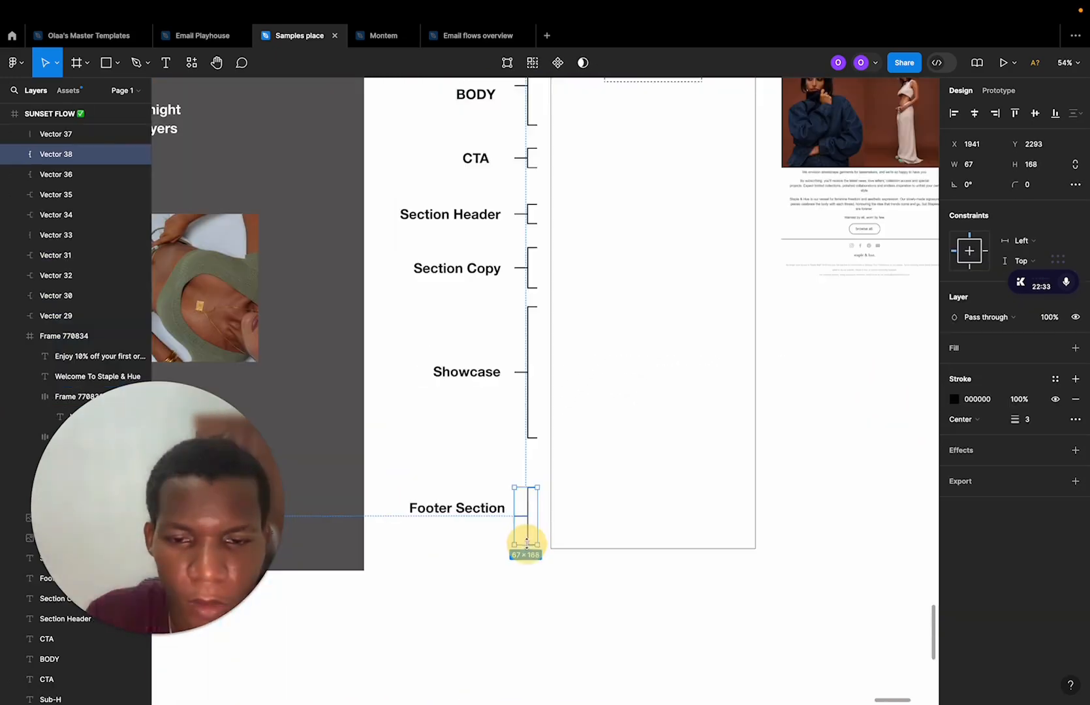
drag(525, 541, 527, 545)
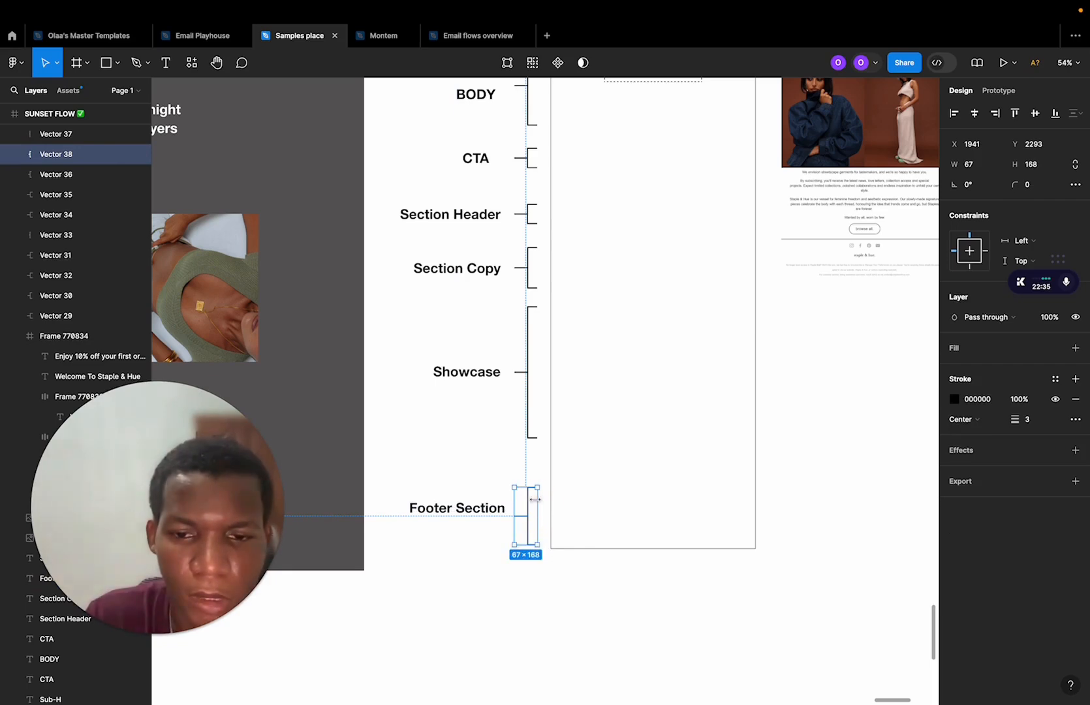
drag(529, 489, 528, 466)
click(485, 457)
Review the labelled email structure from LOGO, Header, Sub-H and CTA down to Showcase and Footer Section.
scroll(487, 461, up, 2)
scroll(487, 461, right, 1)
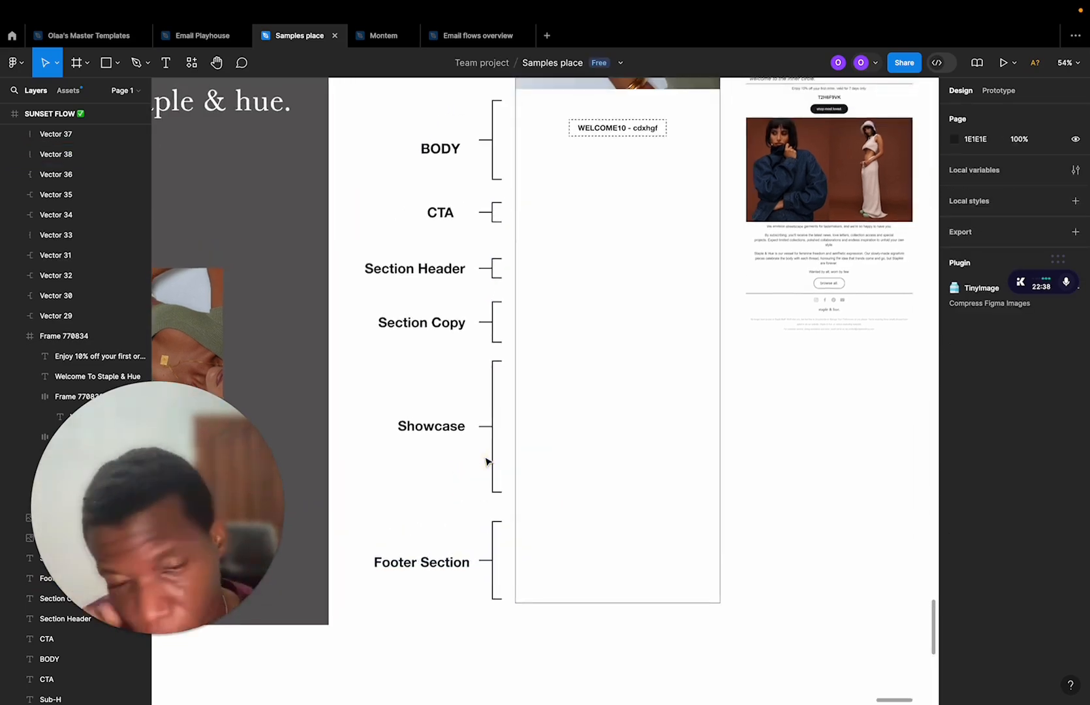
scroll(486, 462, down, 3)
scroll(487, 462, up, 2)
scroll(488, 462, left, 1)
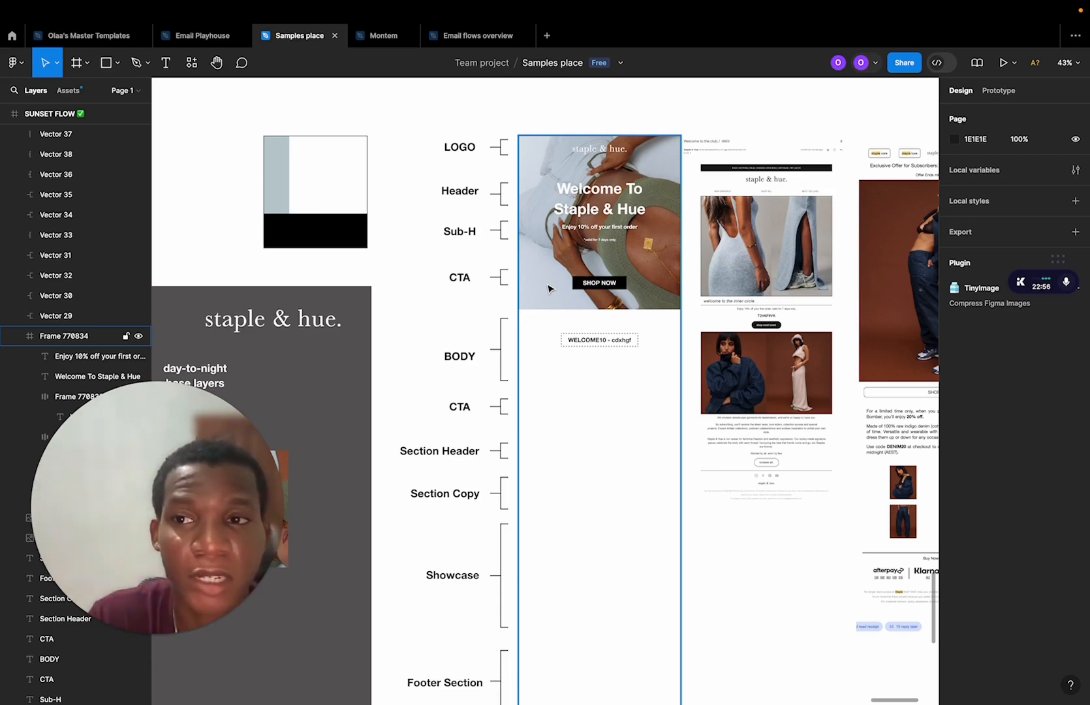
scroll(544, 451, down, 4)
scroll(543, 449, up, 8)
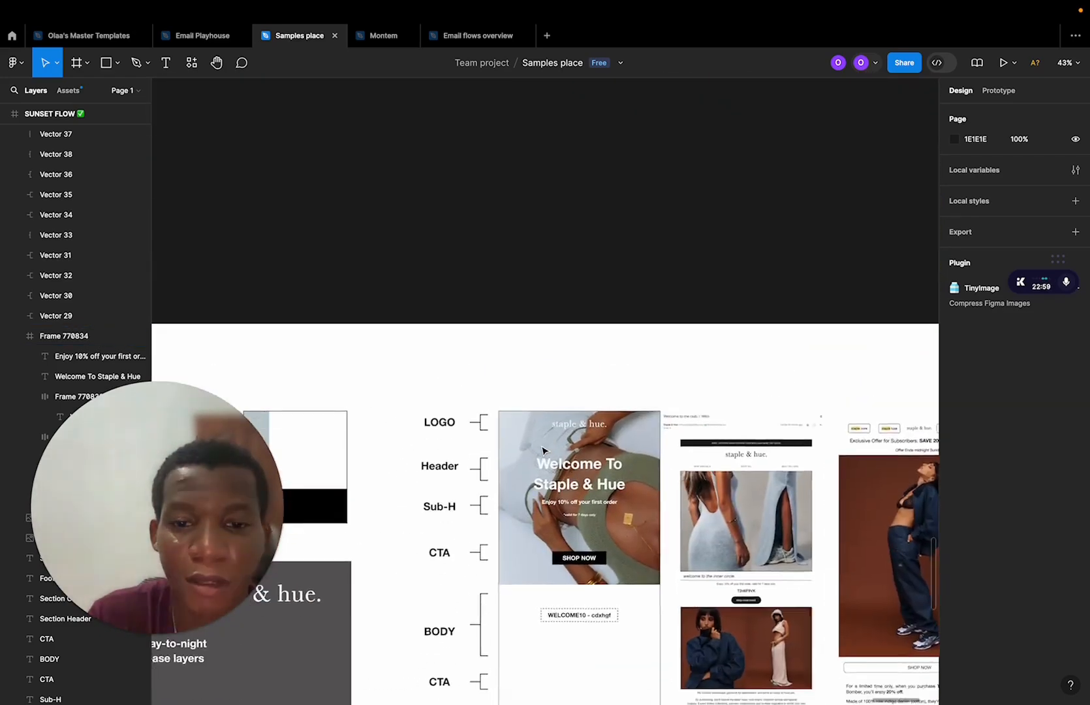
scroll(542, 448, down, 2)
scroll(561, 453, up, 6)
scroll(562, 456, down, 4)
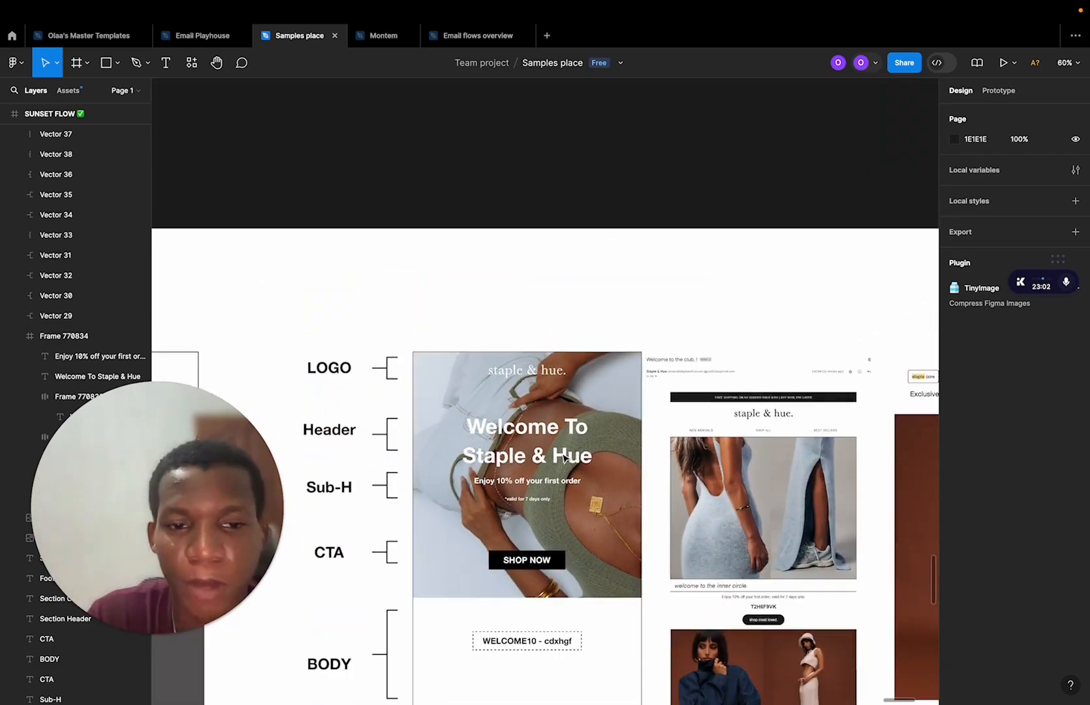
Examine the header and navigation links of the reference welcome email and the neighbouring exclusive-offer email.
scroll(564, 457, up, 5)
scroll(738, 420, right, 3)
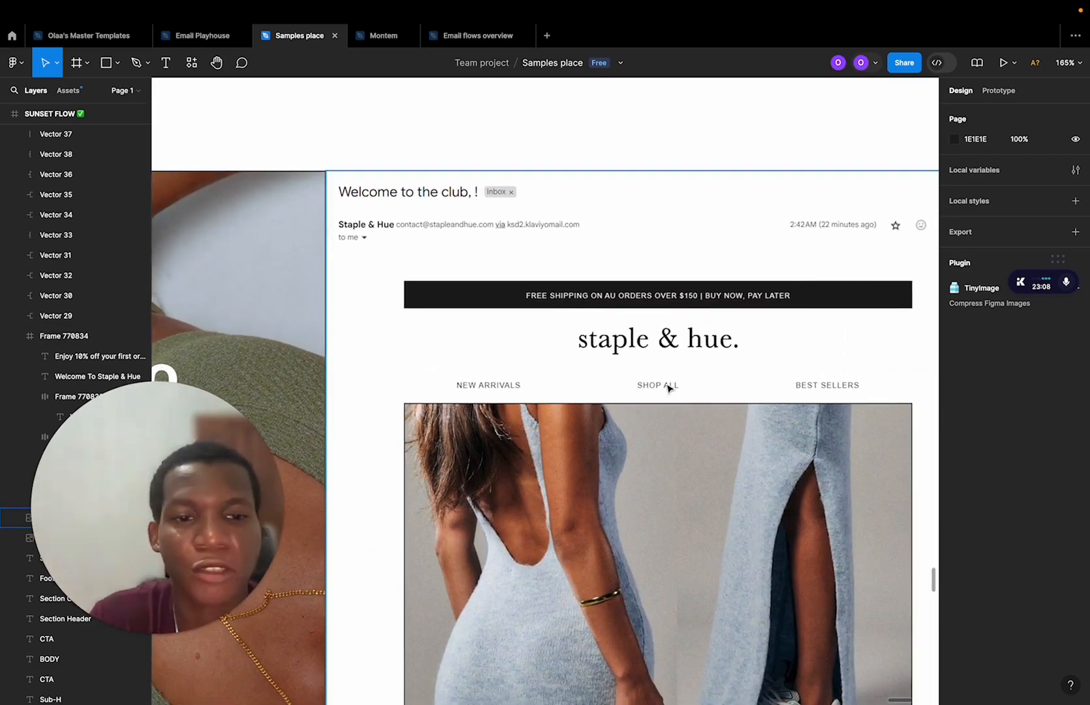
scroll(668, 388, right, 8)
scroll(692, 375, down, 1)
scroll(635, 355, down, 3)
scroll(812, 295, left, 3)
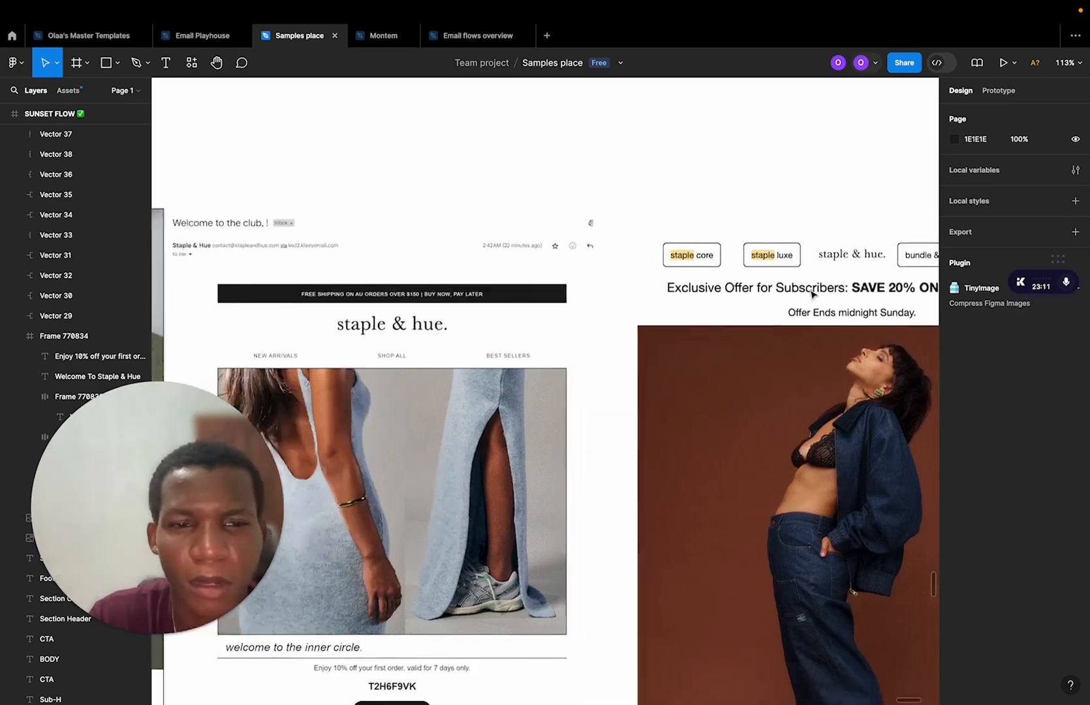
scroll(812, 294, left, 6)
scroll(811, 295, down, 2)
scroll(857, 333, right, 2)
scroll(857, 334, down, 3)
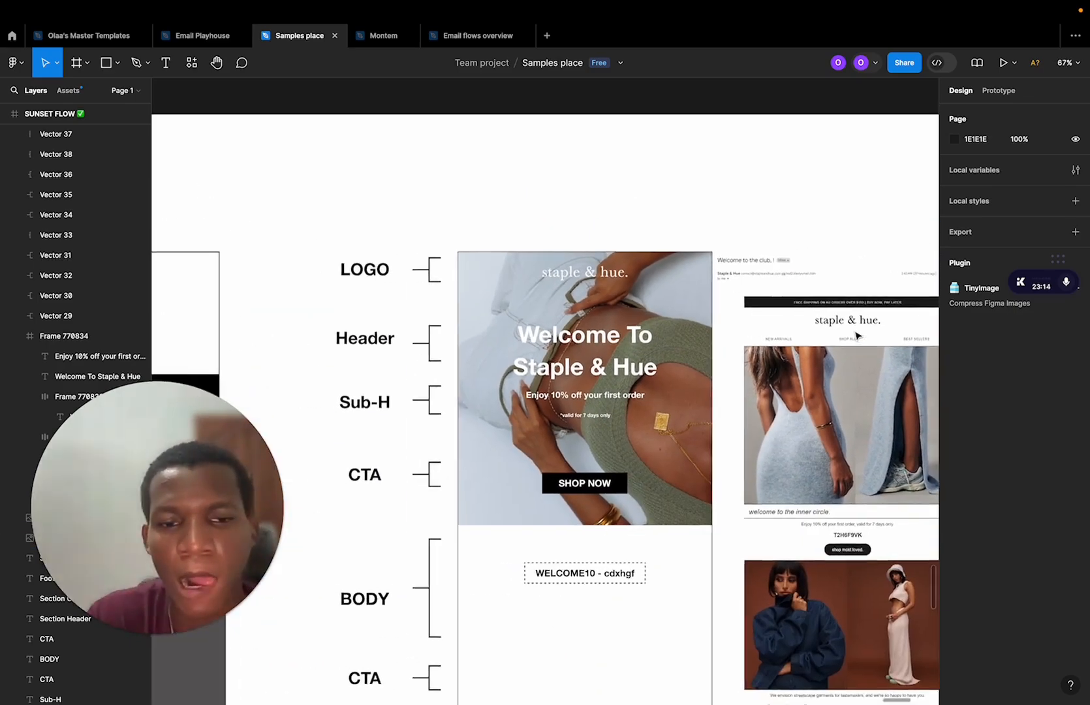
Compare the new welcome design with the reference email's NEW ARRIVALS, SHOP ALL and BEST SELLERS navigation row.
scroll(856, 336, up, 1)
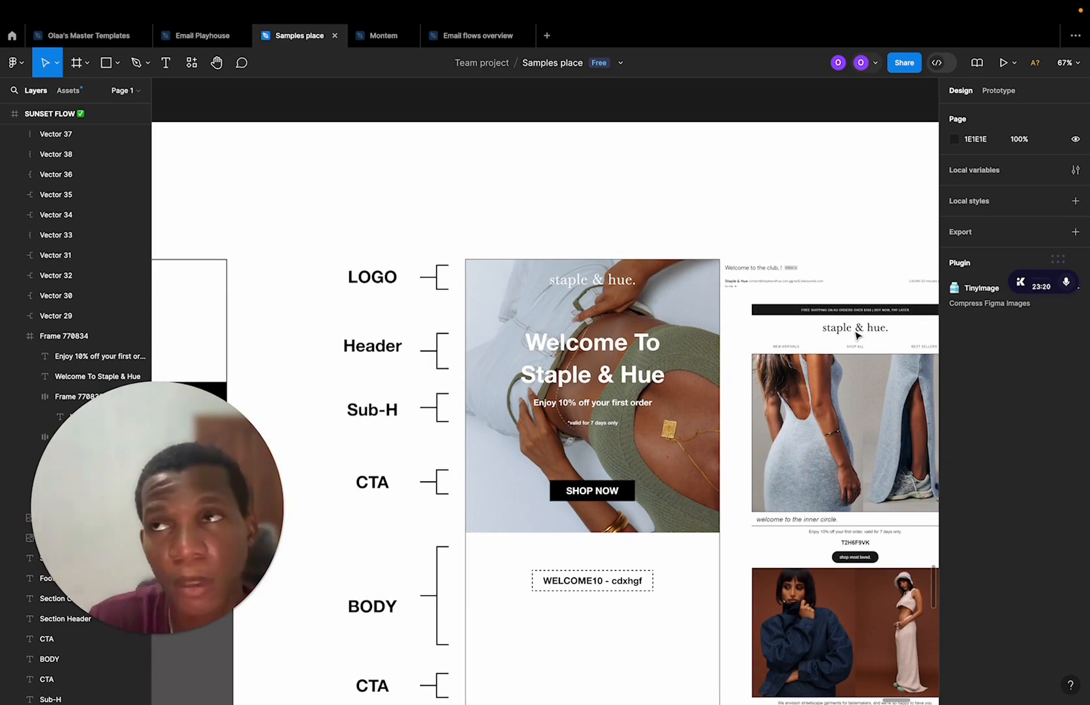
scroll(857, 336, up, 3)
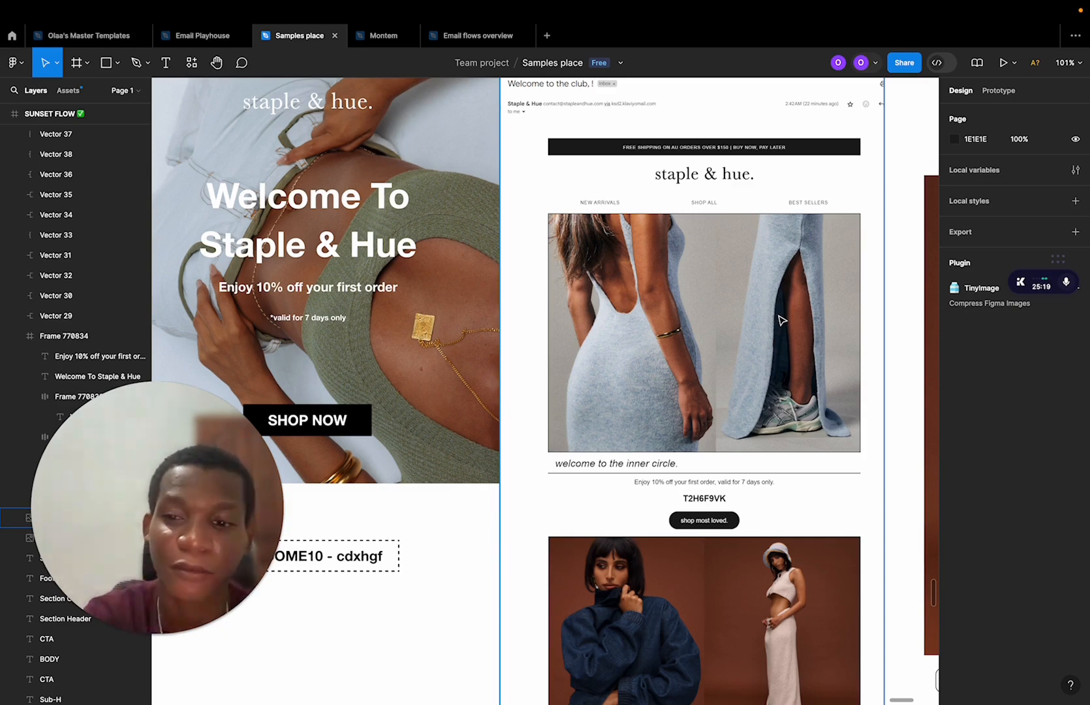
scroll(782, 322, left, 4)
scroll(782, 322, up, 1)
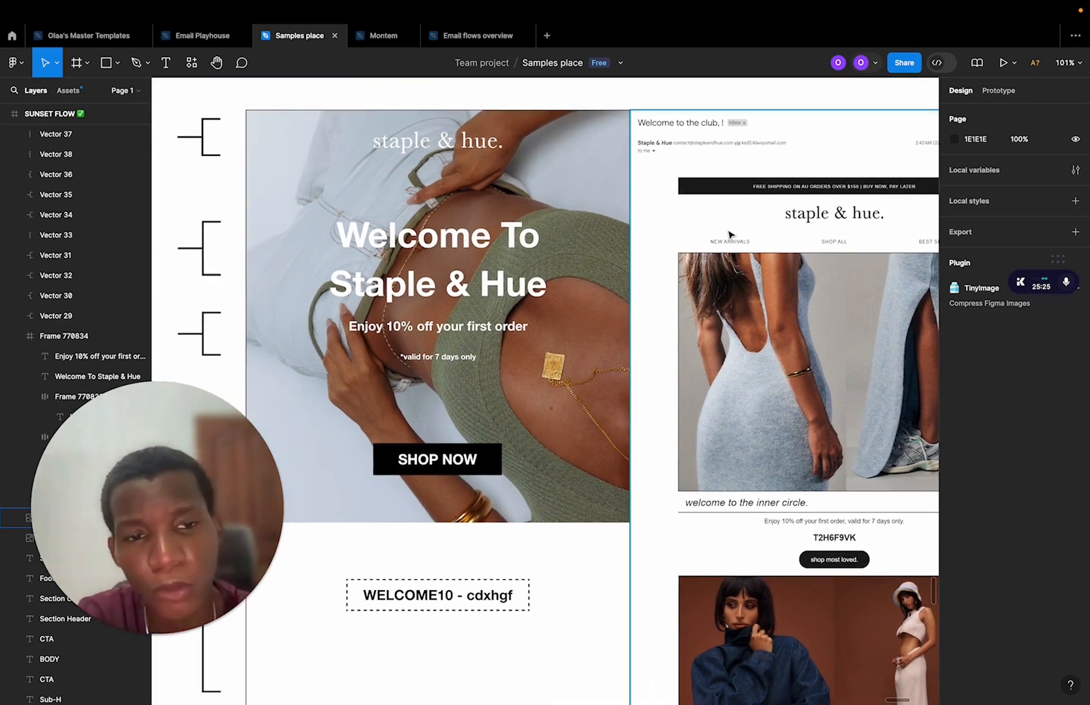
scroll(729, 234, right, 2)
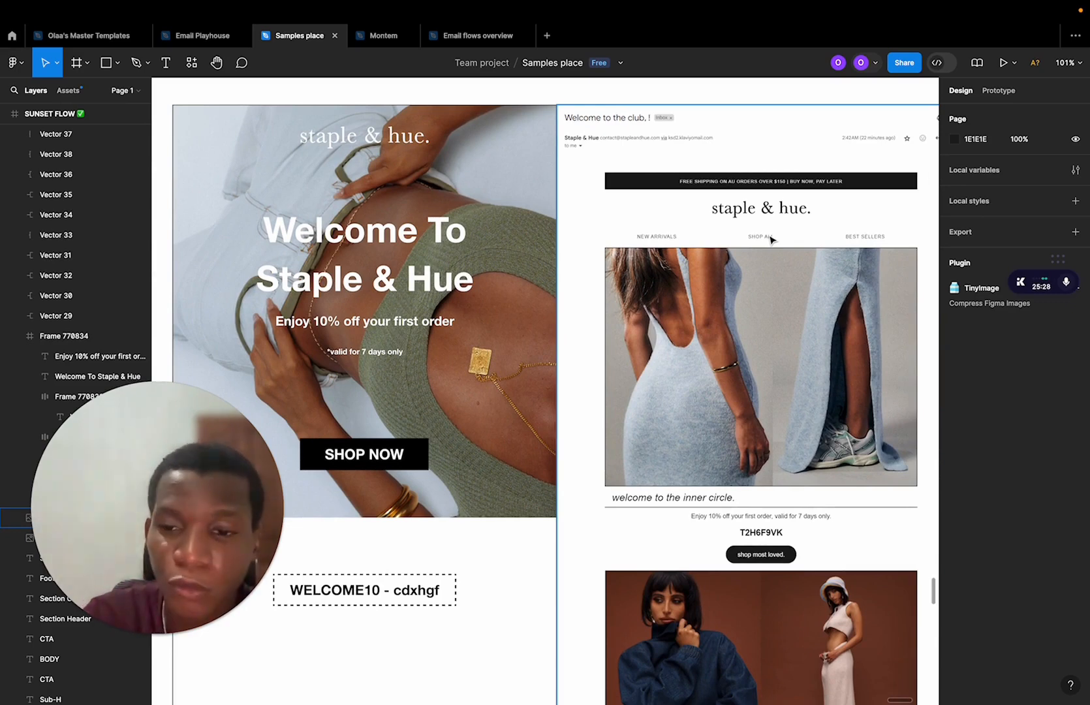
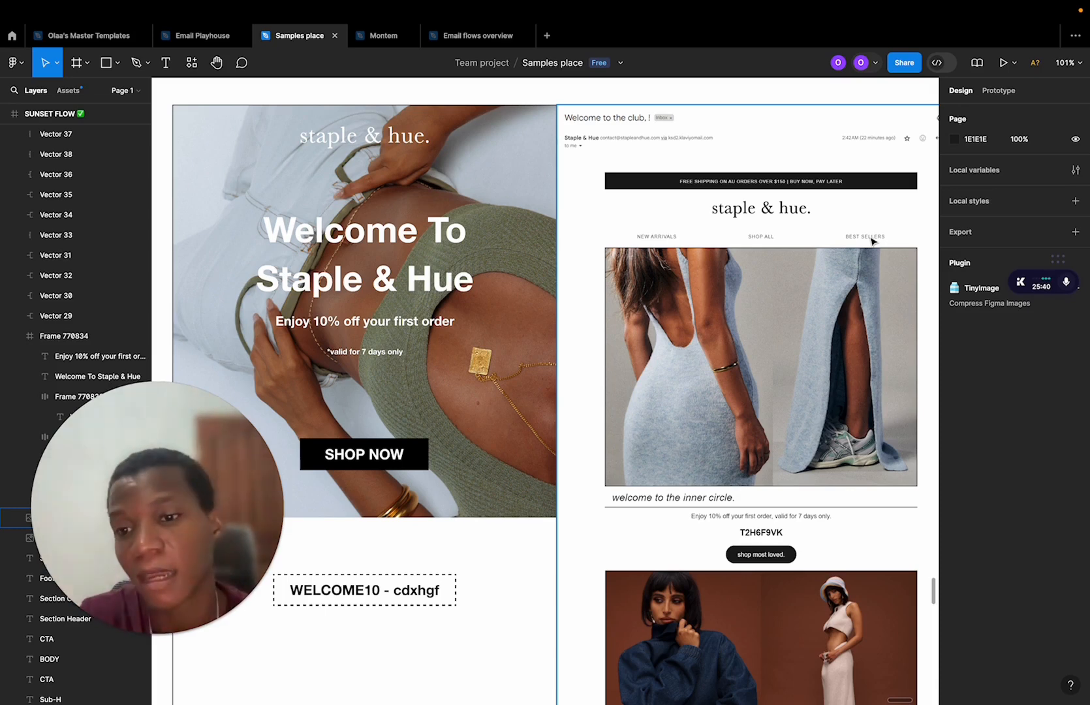
click(511, 434)
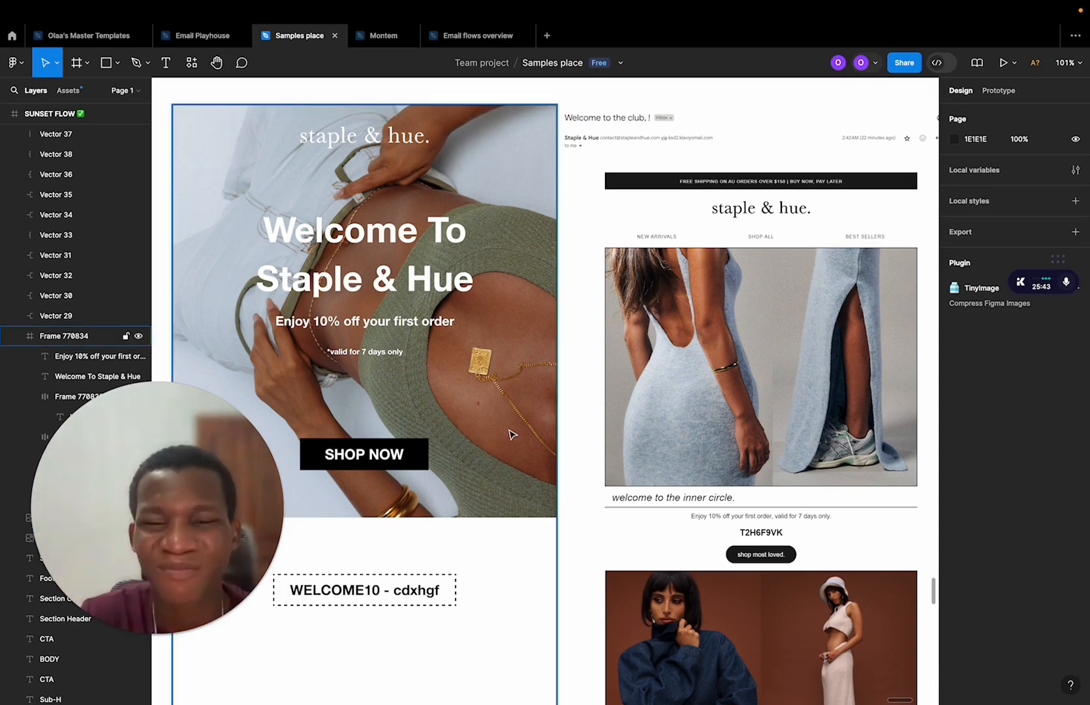
scroll(462, 435, down, 2)
scroll(462, 436, left, 2)
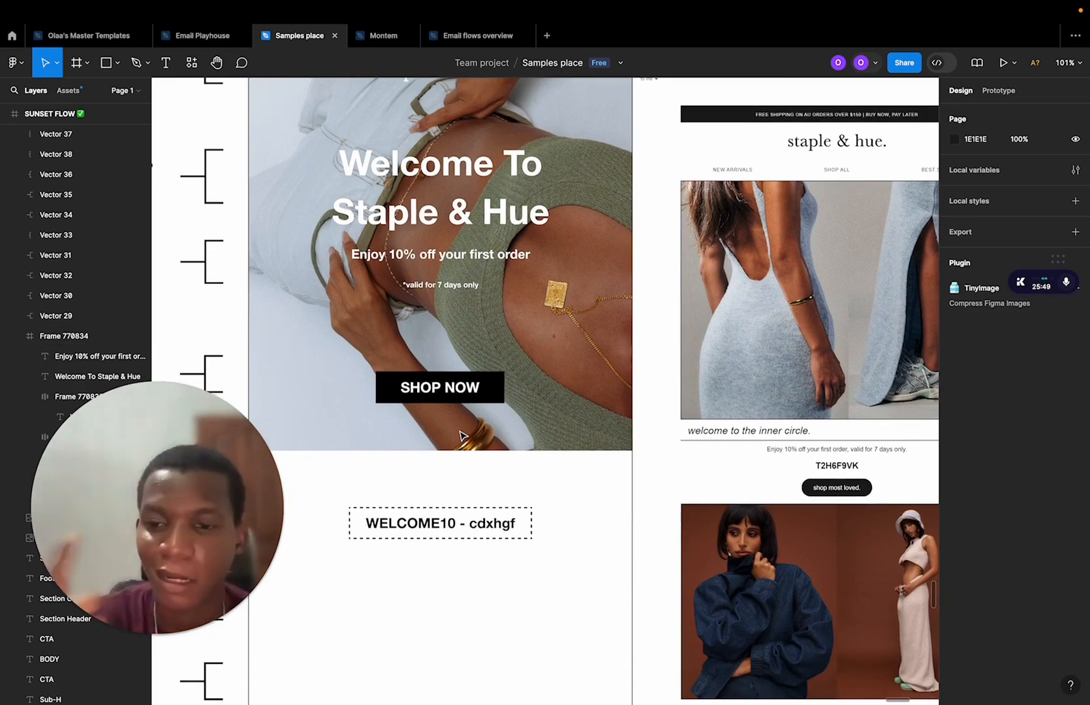
scroll(741, 305, up, 3)
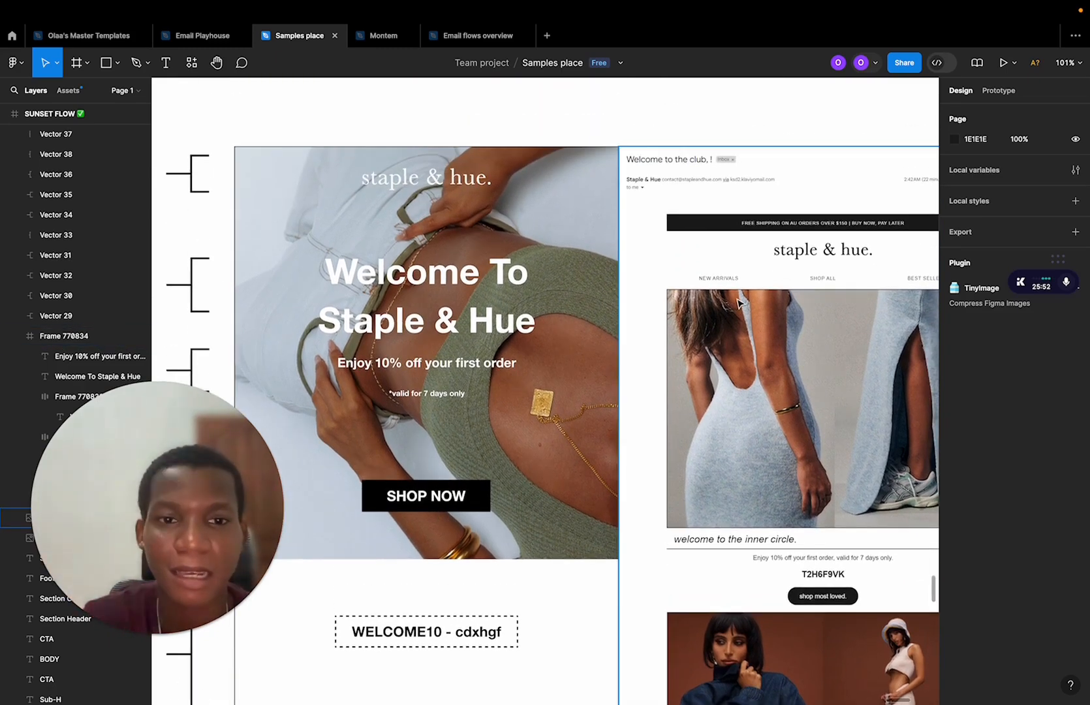
scroll(765, 290, right, 2)
scroll(765, 290, right, 1)
scroll(784, 280, down, 1)
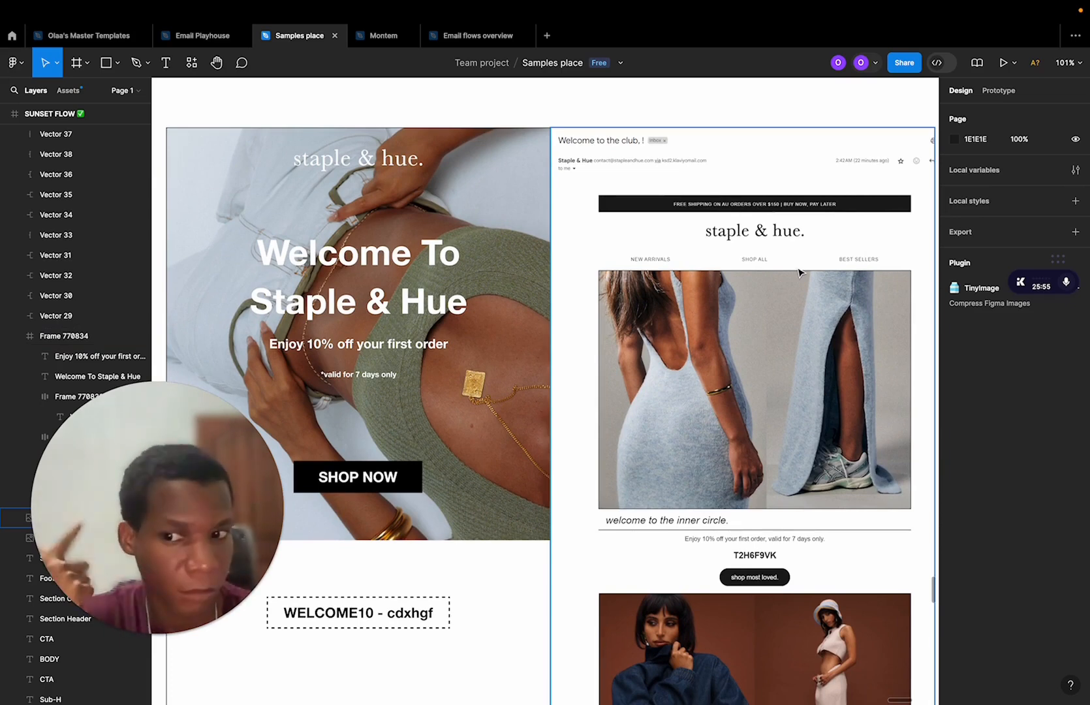
scroll(800, 272, left, 2)
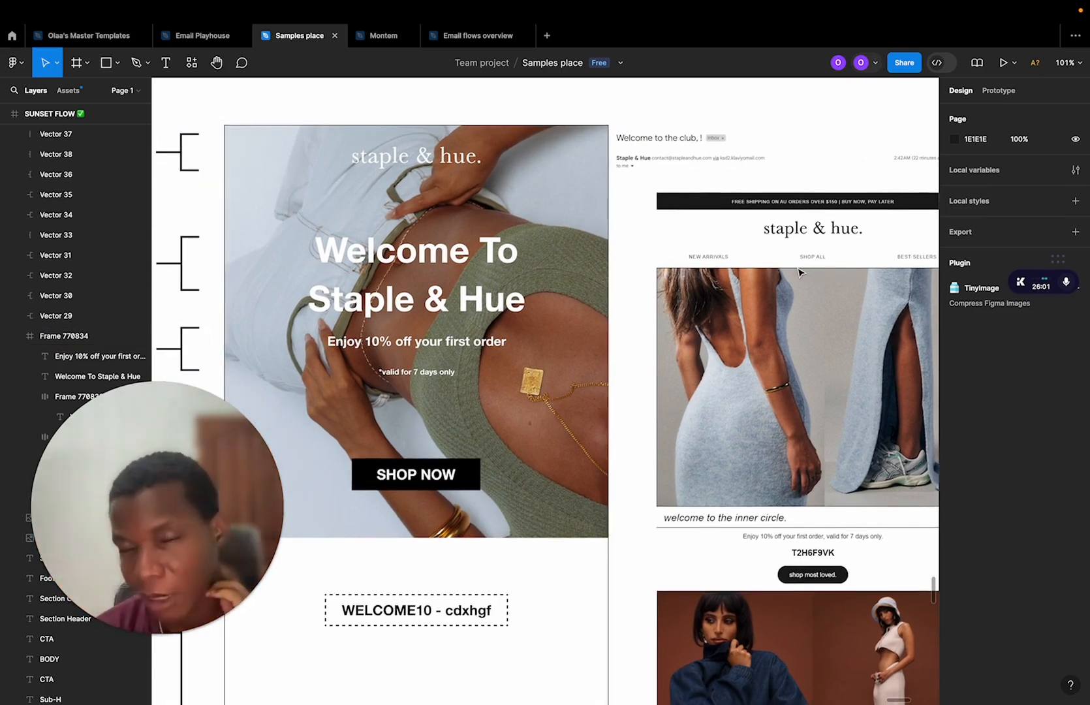
Move the SHOP NOW button up on the banner image to Y 496.
scroll(540, 417, left, 3)
scroll(539, 416, down, 1)
click(498, 450)
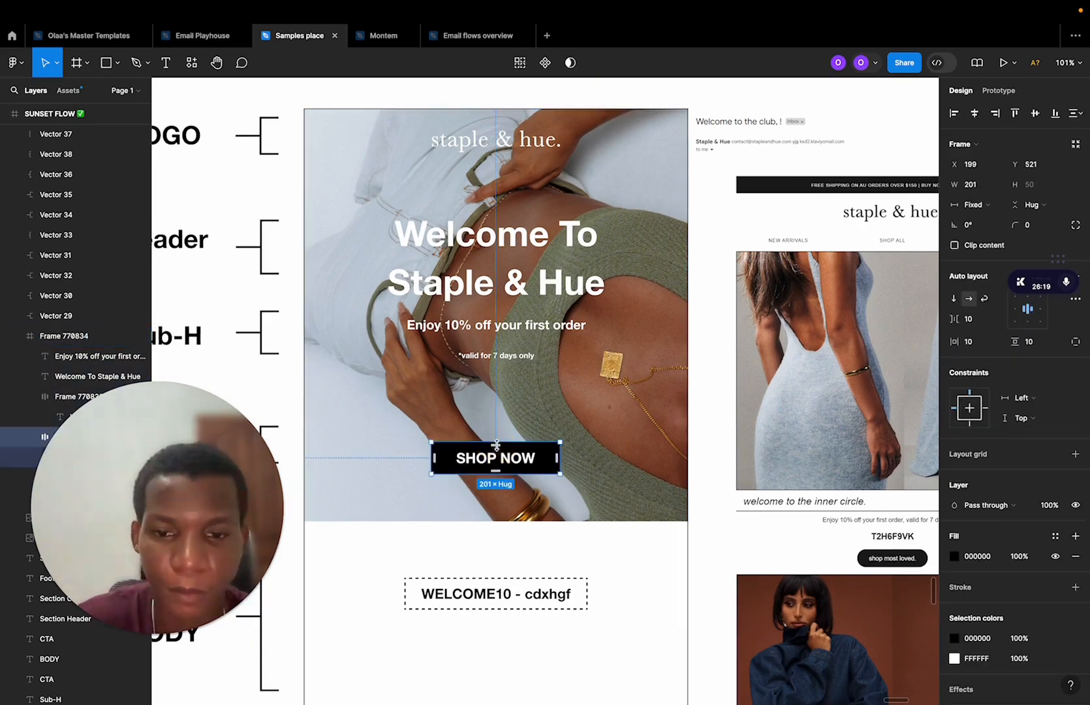
drag(490, 459, 487, 443)
Duplicate the "Enjoy 10% off your first order" text, make the copy black, and place it between the banner and the code box at X 61, Y 662.
scroll(487, 444, down, 5)
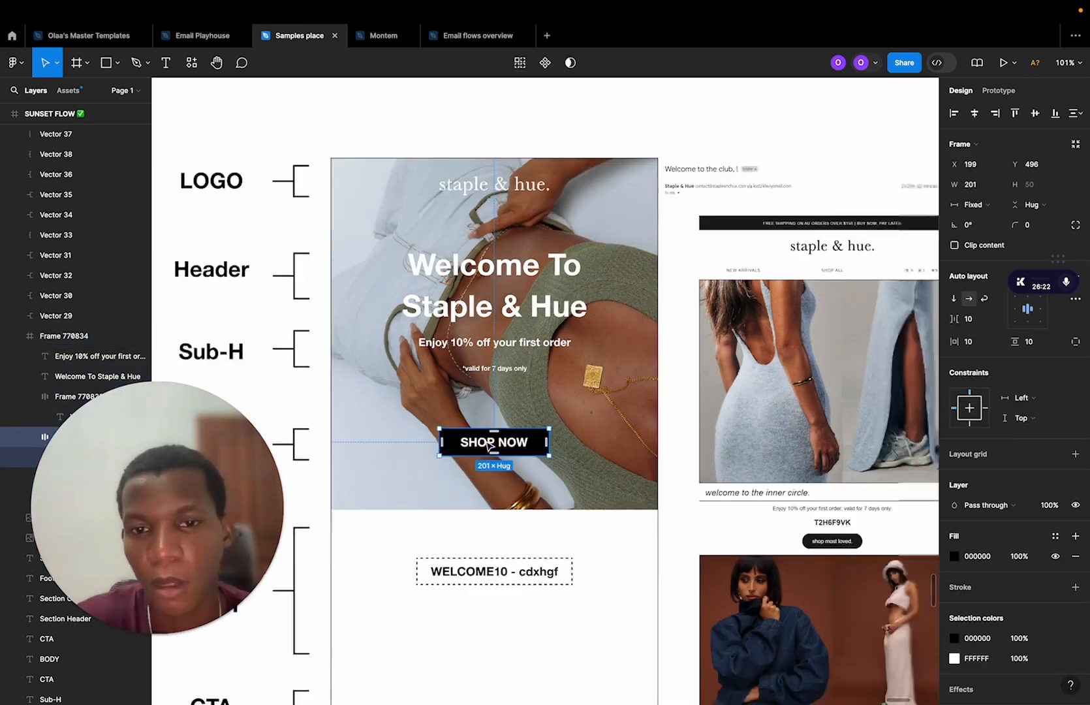
scroll(487, 446, up, 5)
scroll(555, 503, down, 5)
scroll(555, 506, down, 3)
scroll(555, 505, left, 2)
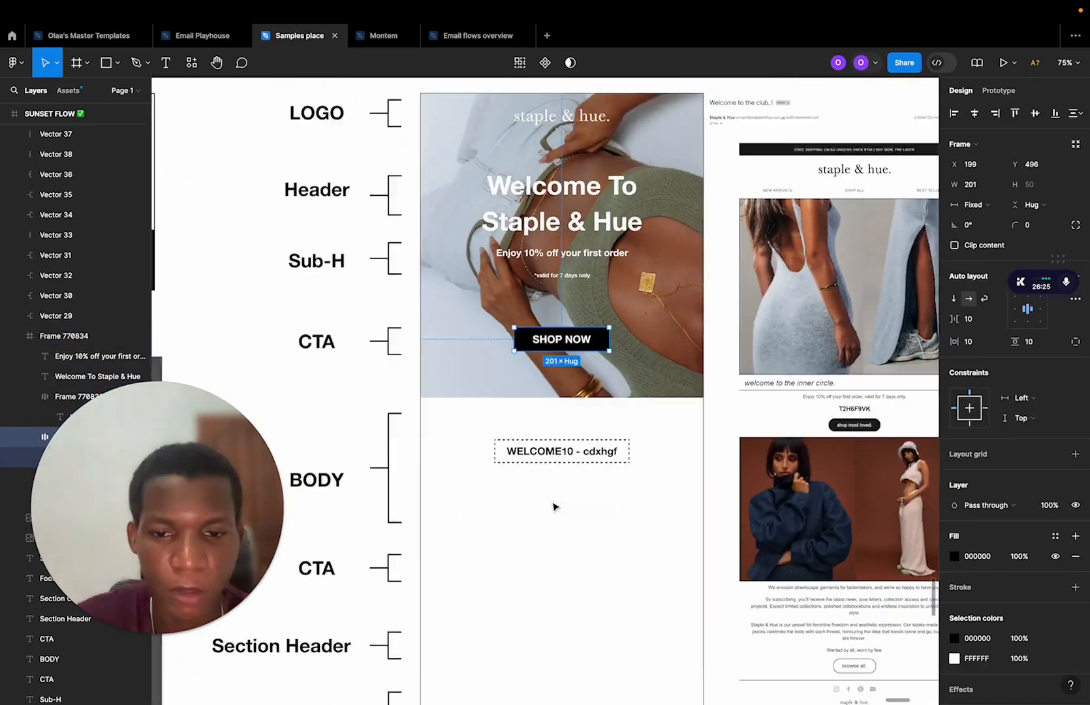
click(585, 359)
click(585, 358)
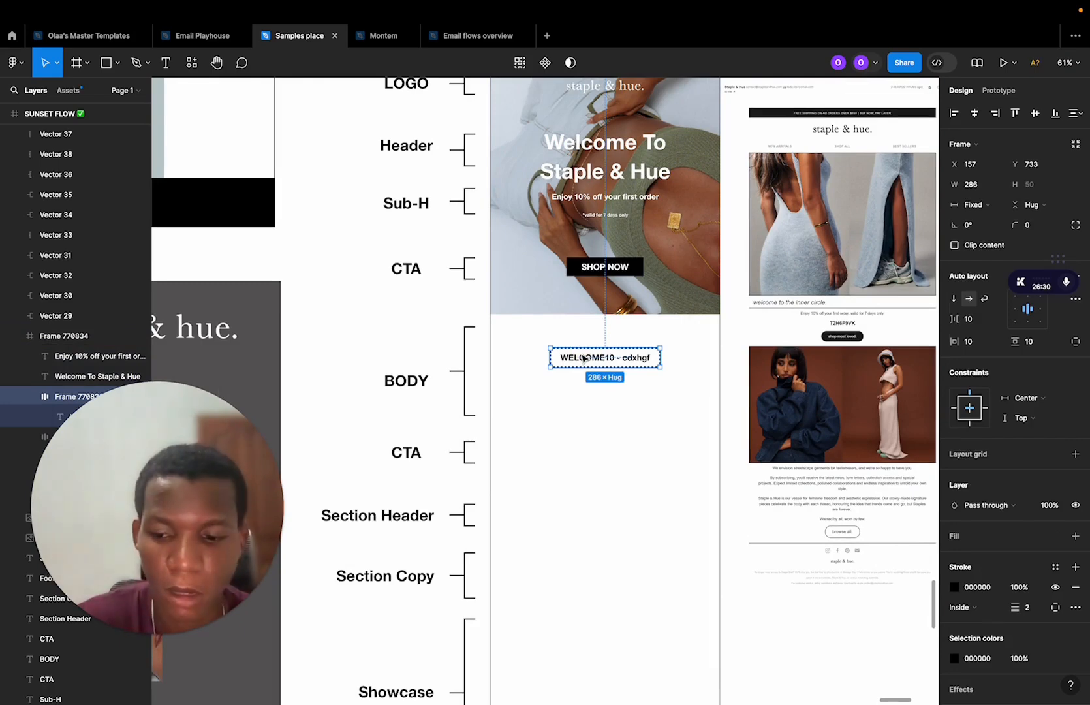
scroll(592, 319, up, 5)
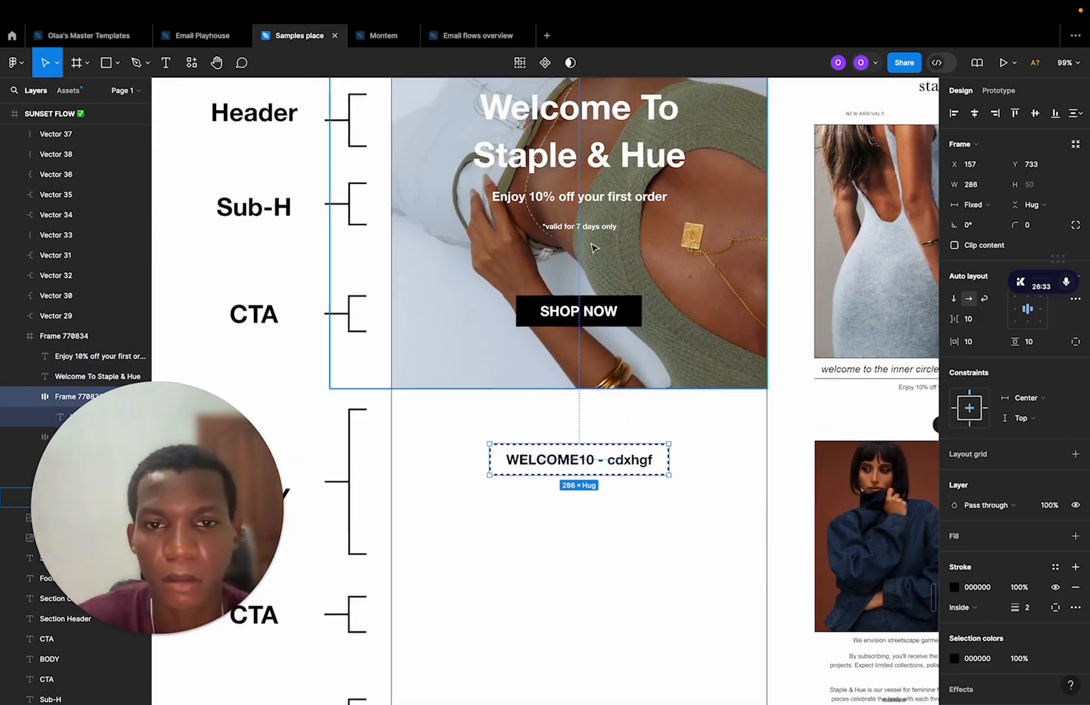
drag(581, 201, 574, 406)
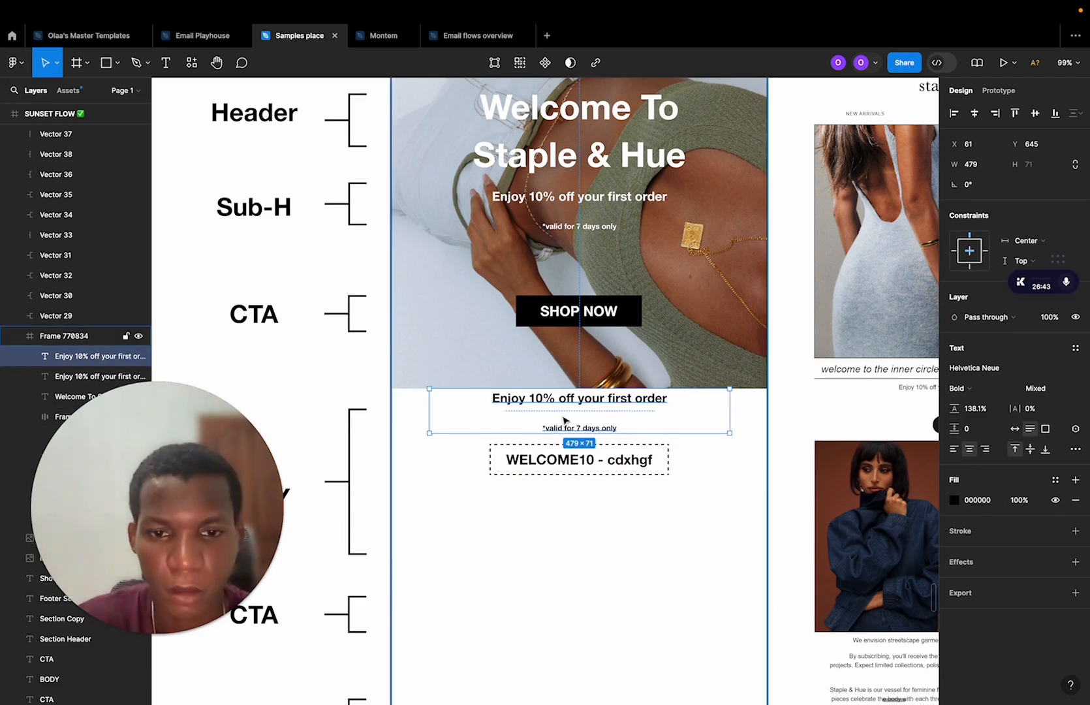
drag(572, 404, 573, 415)
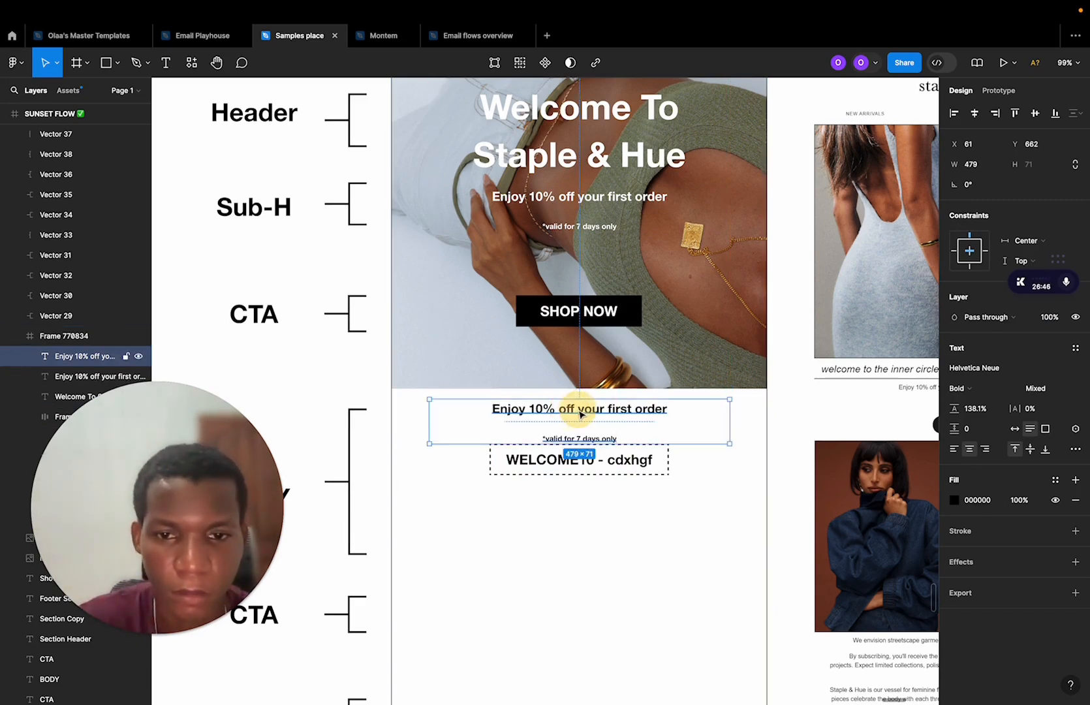
Replace the copied text above the code box with "Here's your discount code:".
double_click(578, 410)
text(Here)
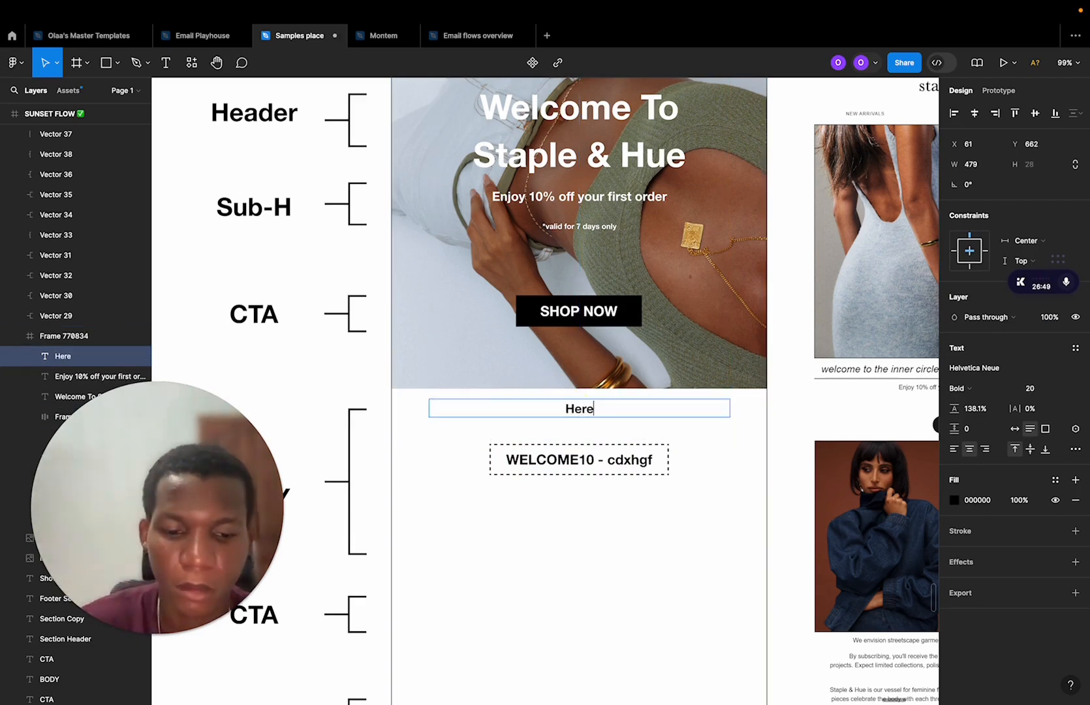
text('s your discount code:)
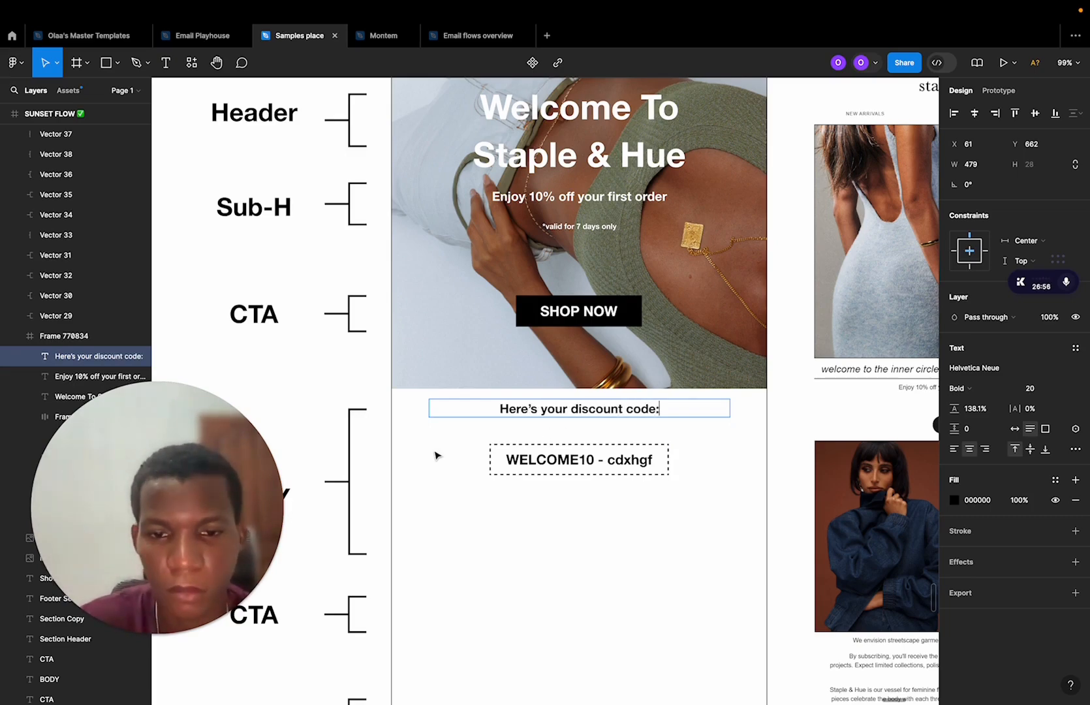
click(436, 453)
Move the code box up to Y 721 and place the discount code line at Y 669.
scroll(436, 453, down, 3)
scroll(436, 453, left, 4)
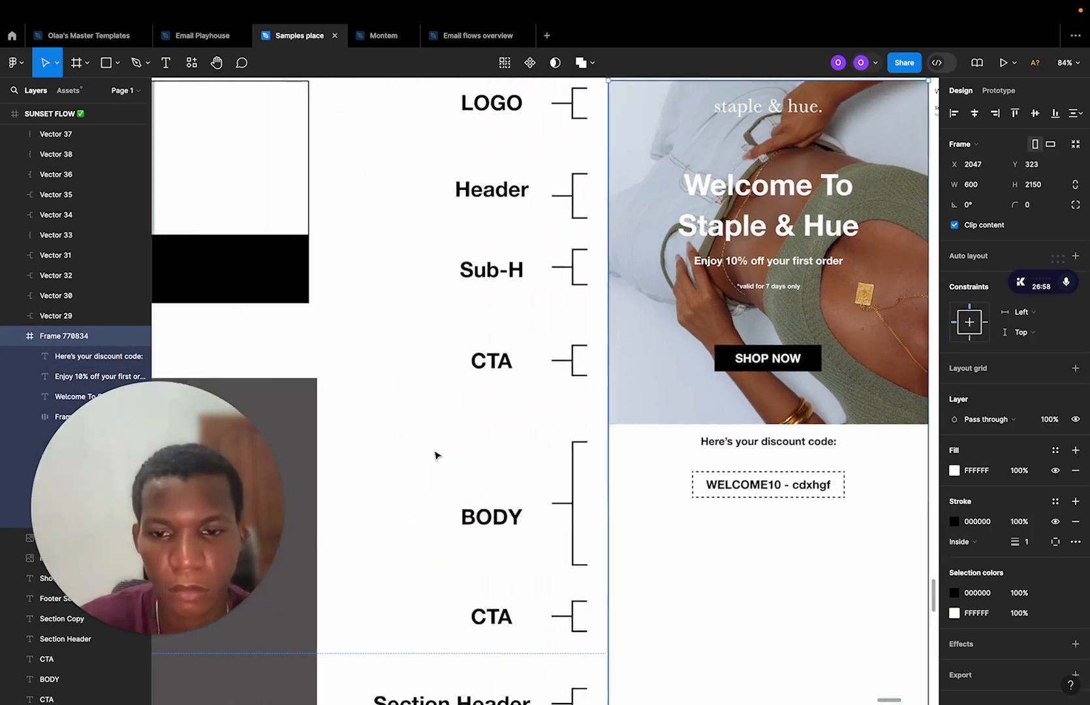
scroll(436, 454, up, 1)
scroll(436, 453, right, 1)
drag(710, 475, 723, 444)
click(717, 430)
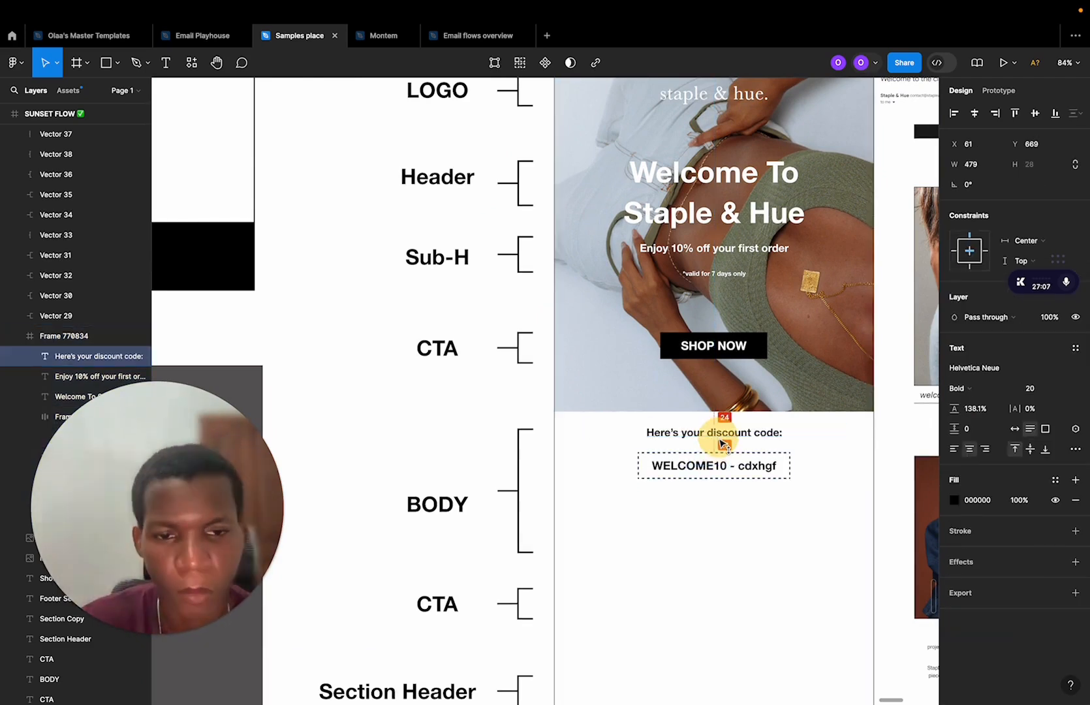
key(Escape)
Switch to the browser and examine the El Top product page and the Staple & Hue home page, including its BUNDLE & SAVE banner.
scroll(725, 538, up, 3)
scroll(725, 538, down, 2)
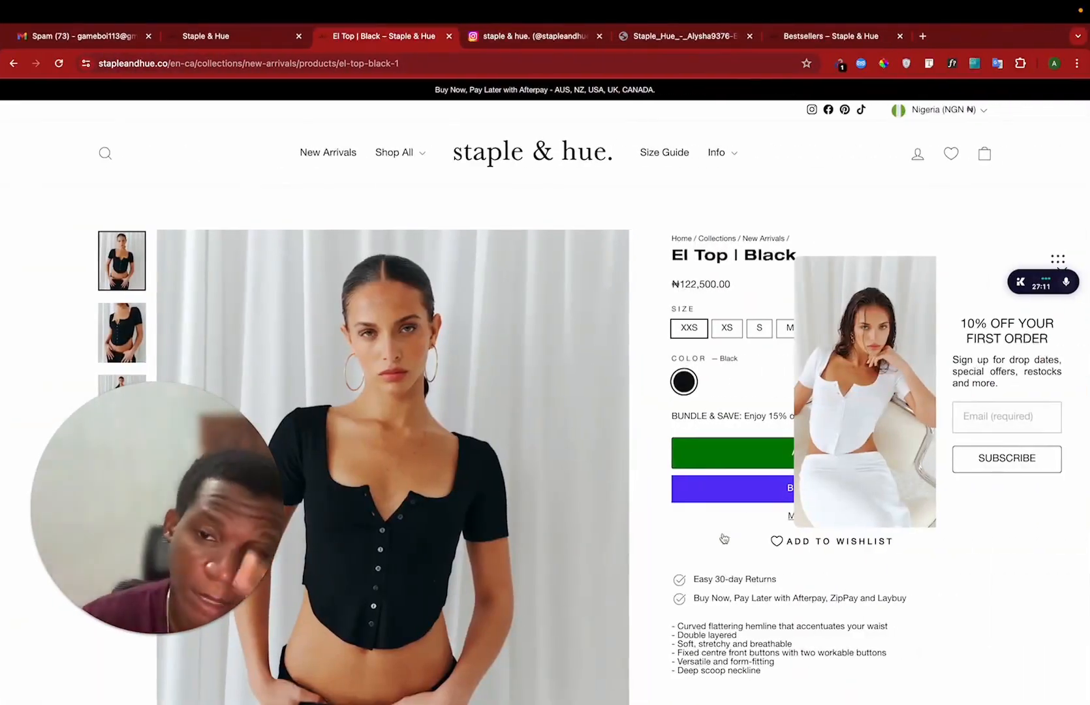
scroll(723, 538, down, 15)
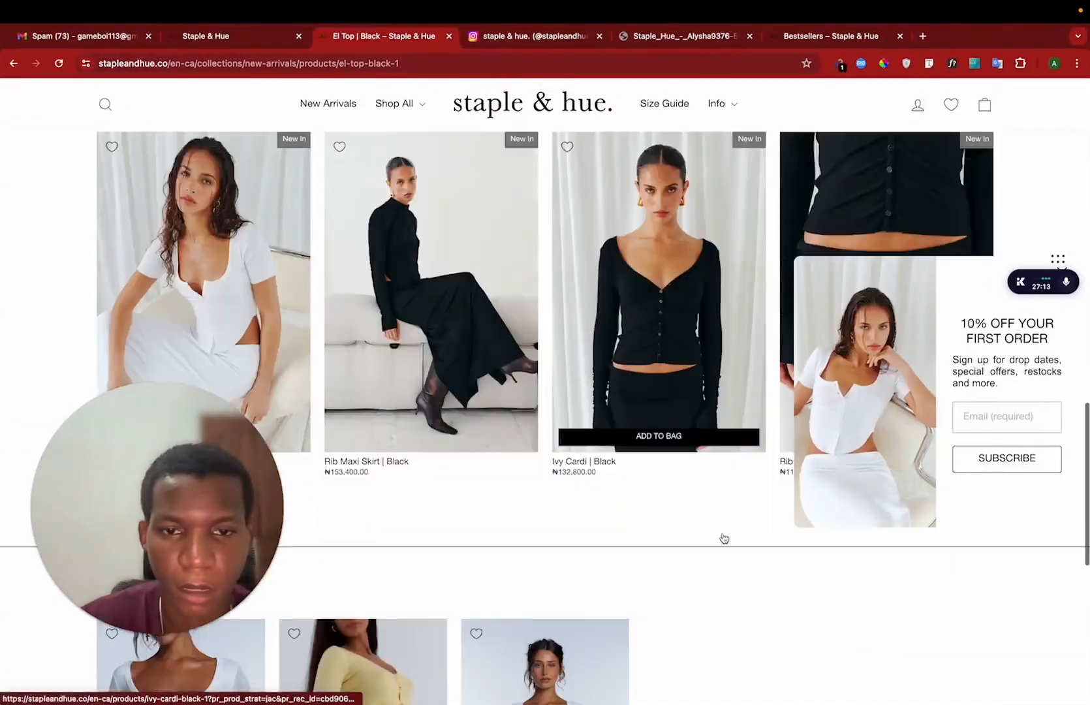
scroll(723, 538, up, 15)
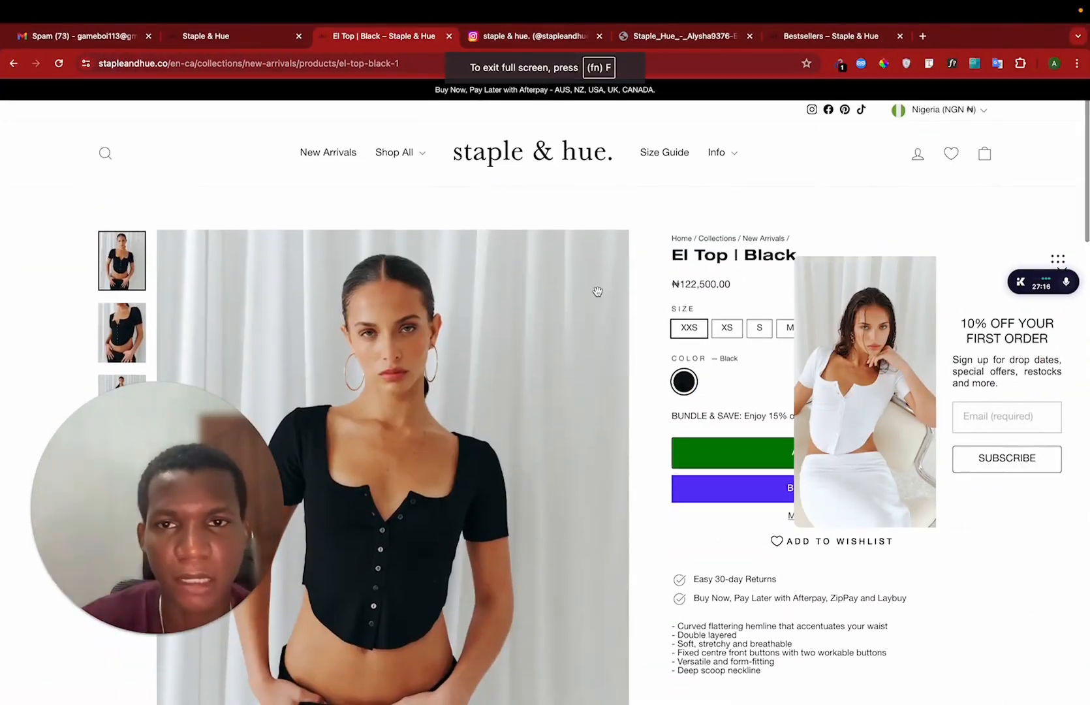
key(ctrl+shift+Tab)
scroll(436, 302, down, 6)
scroll(436, 300, up, 6)
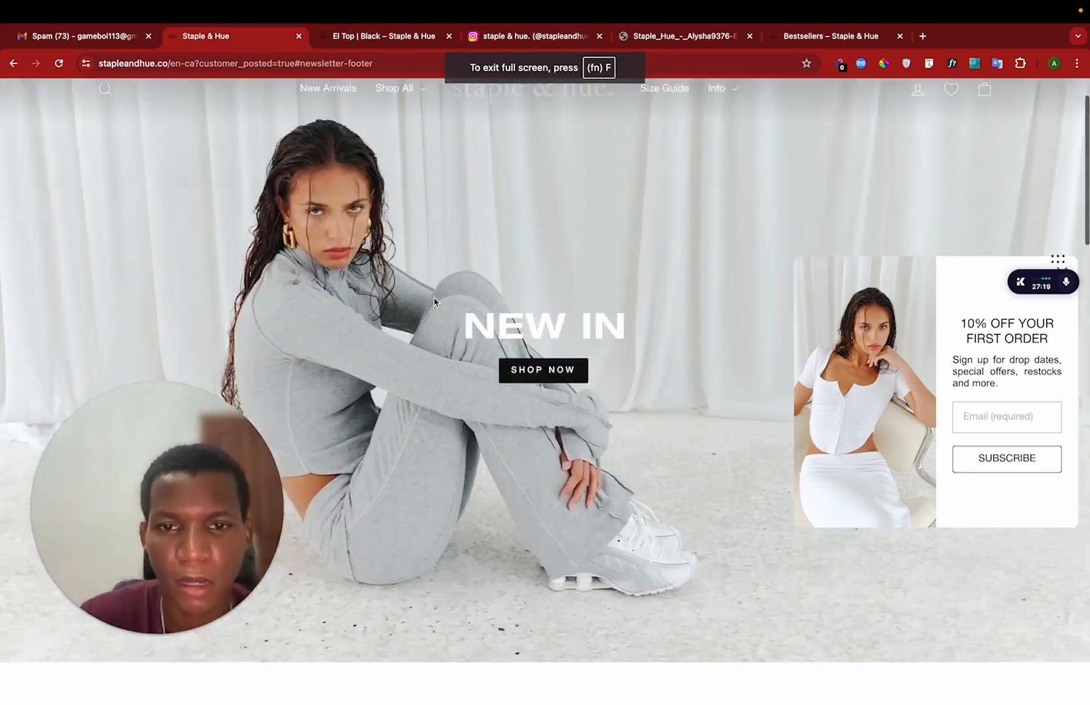
scroll(437, 403, down, 6)
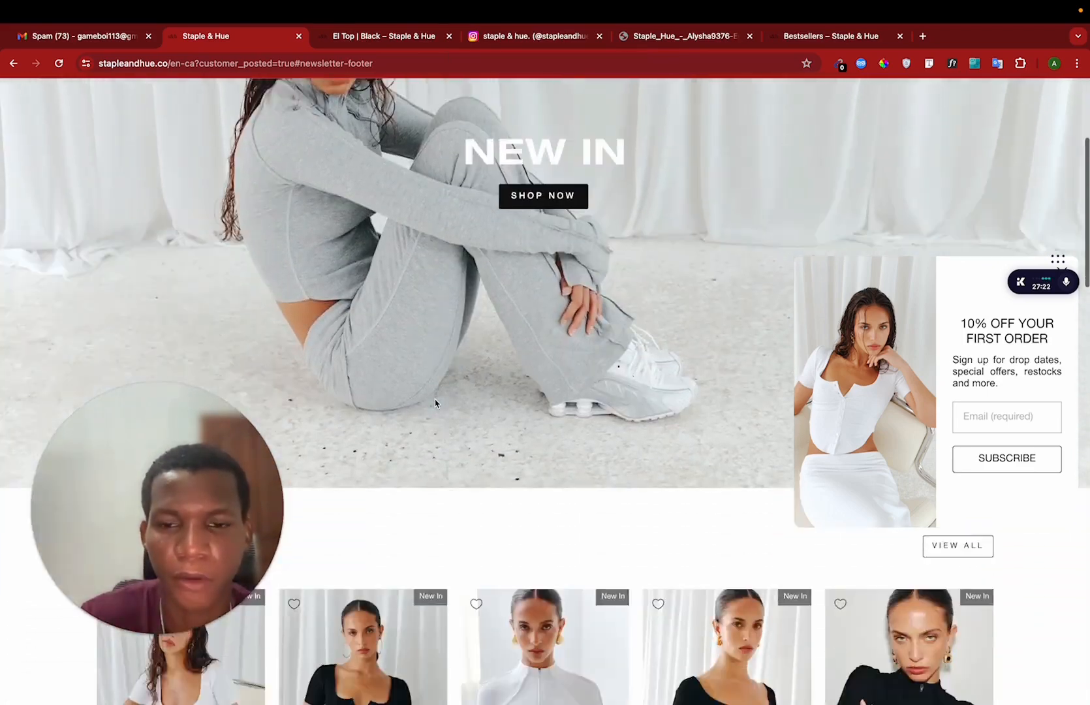
scroll(436, 403, down, 12)
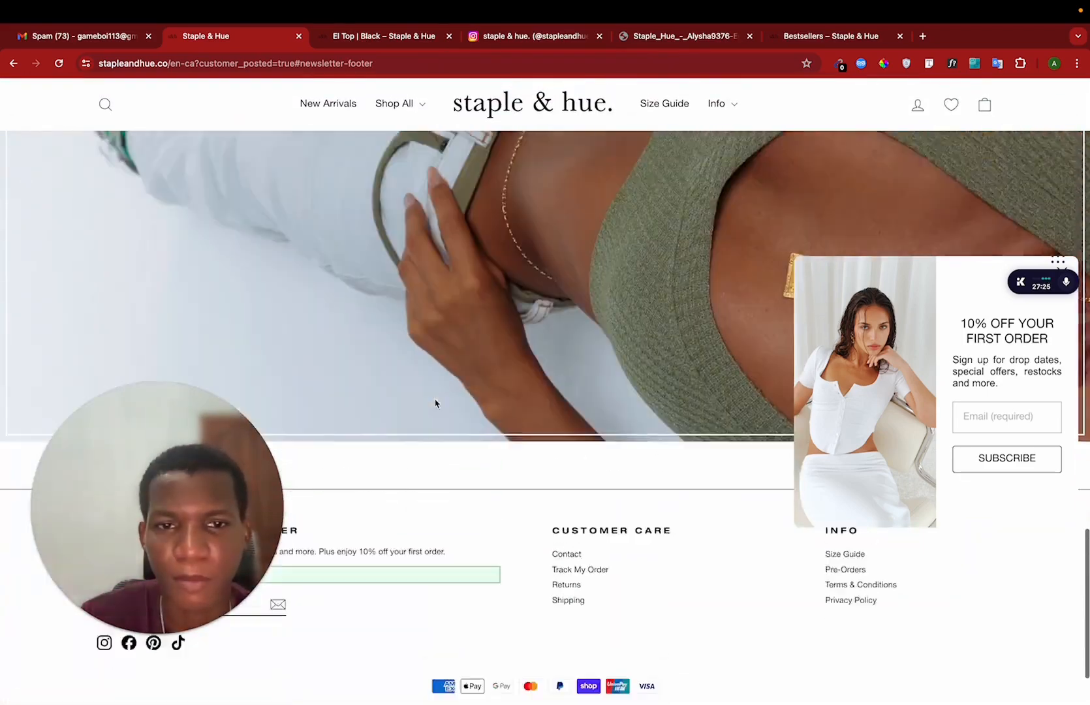
scroll(436, 403, up, 6)
scroll(436, 404, up, 5)
scroll(434, 406, down, 6)
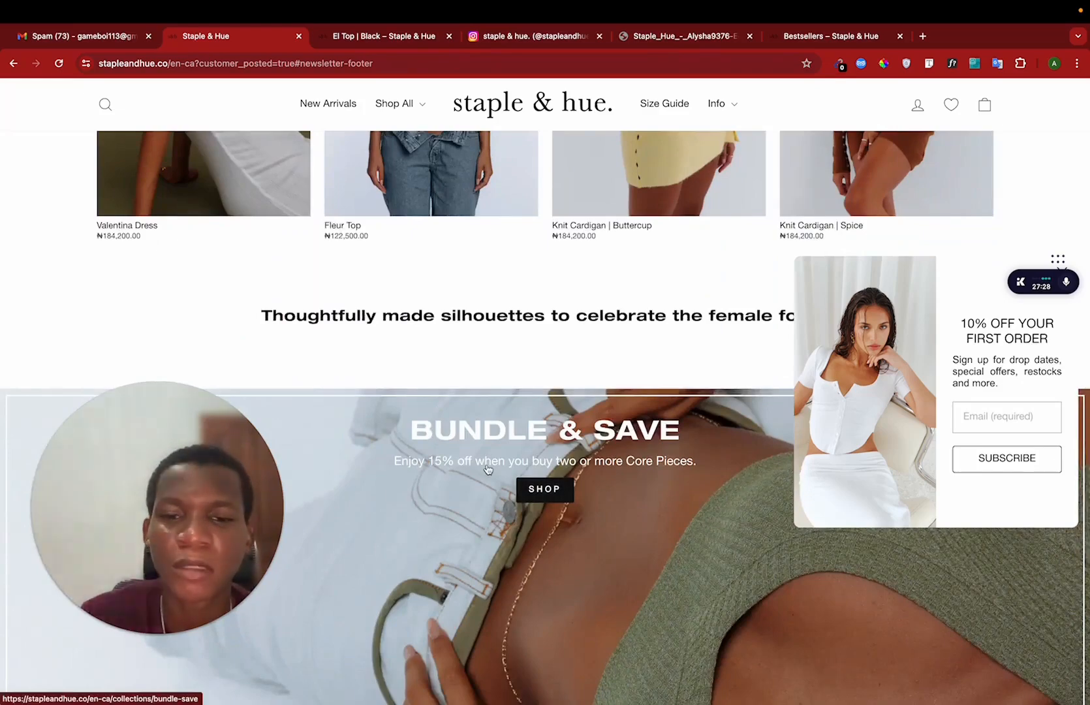
scroll(489, 470, down, 3)
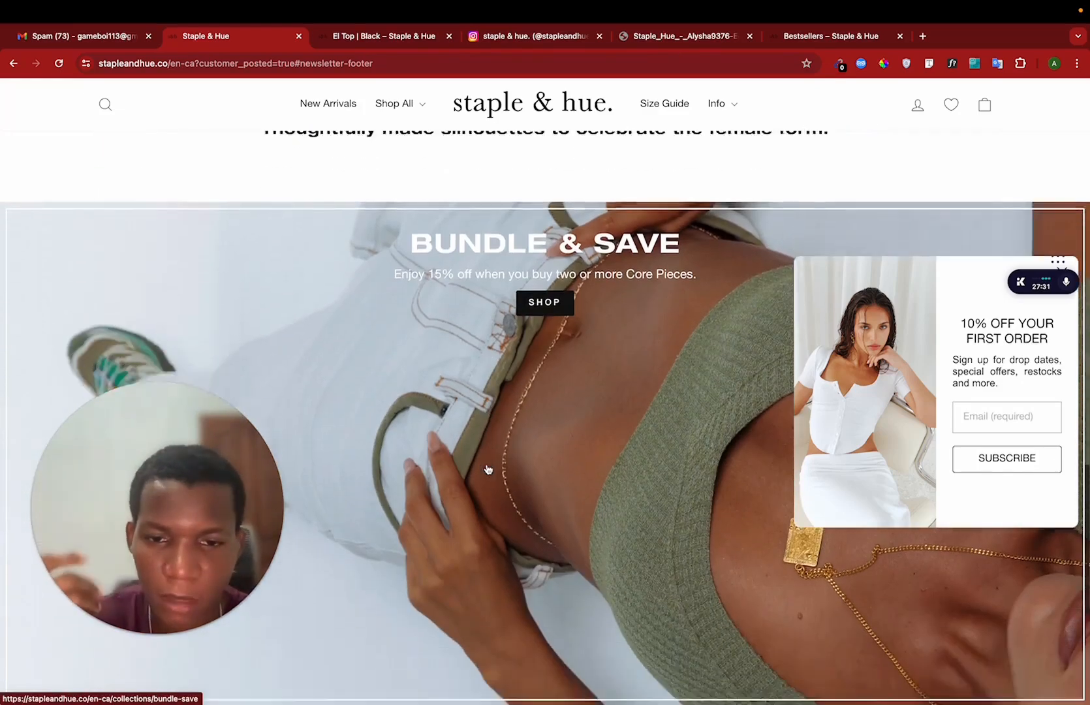
Switch back to Figma and review the banner, discount code line and code box of the welcome email.
key(super+Tab)
scroll(489, 470, down, 4)
scroll(489, 470, up, 4)
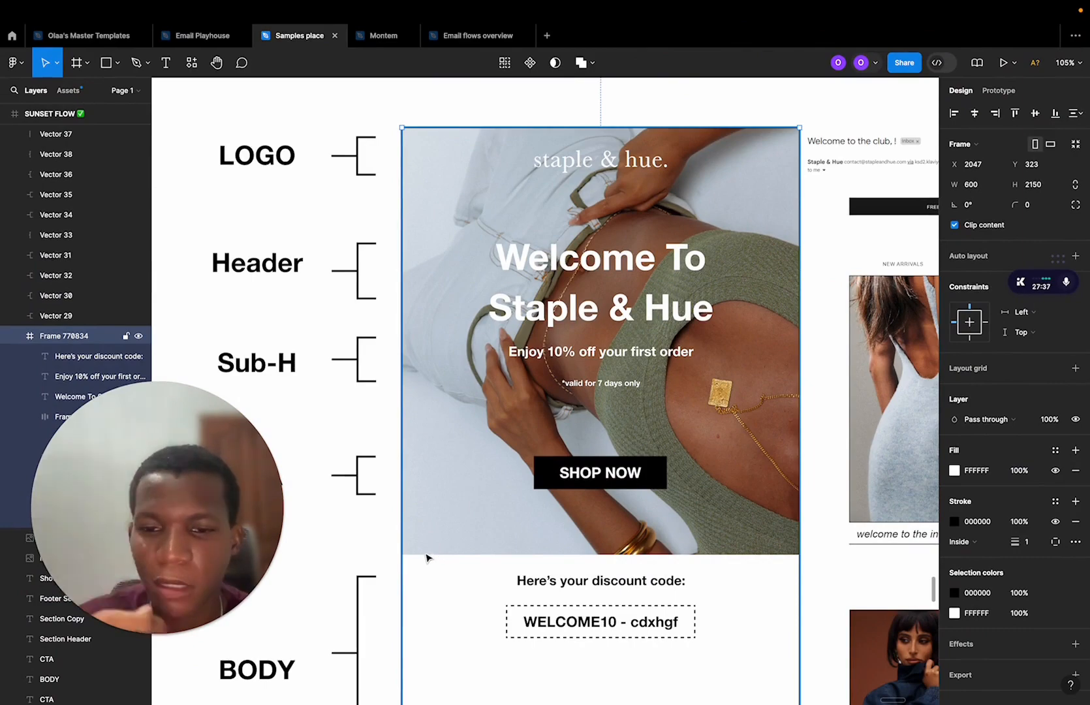
scroll(713, 428, down, 3)
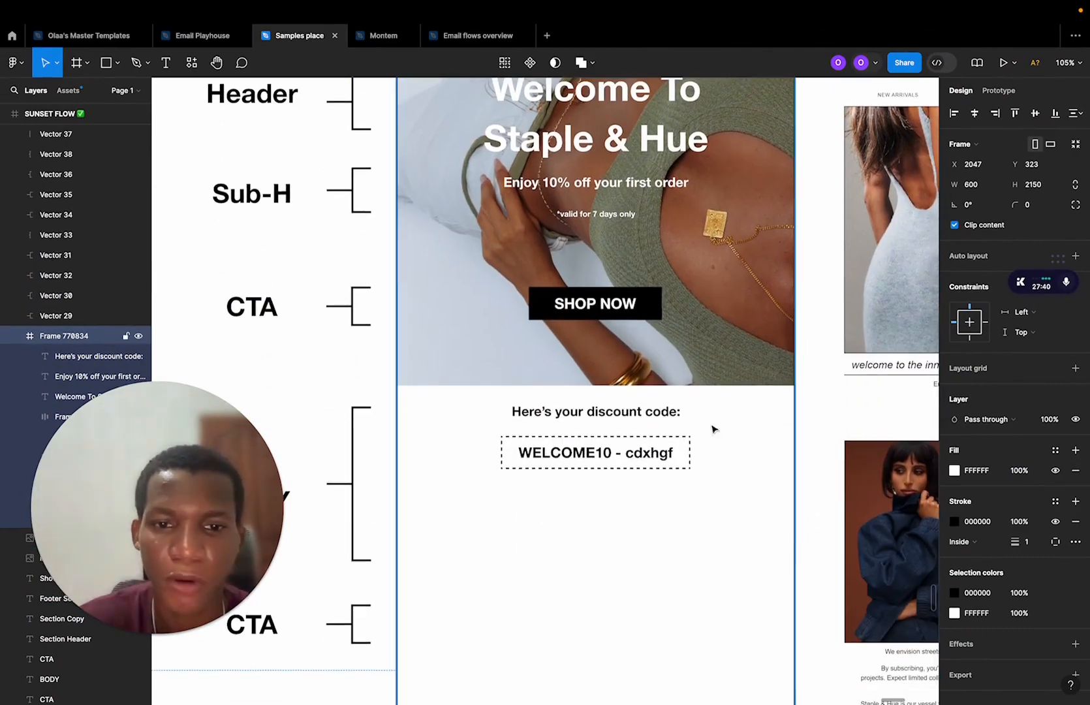
click(592, 459)
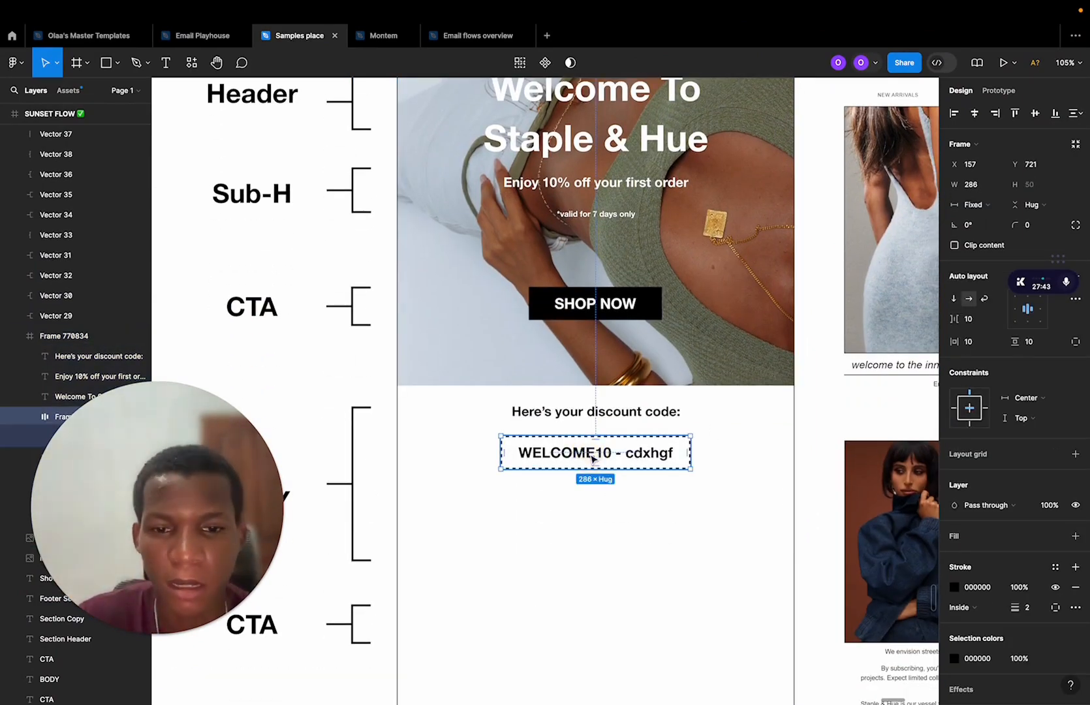
click(611, 418)
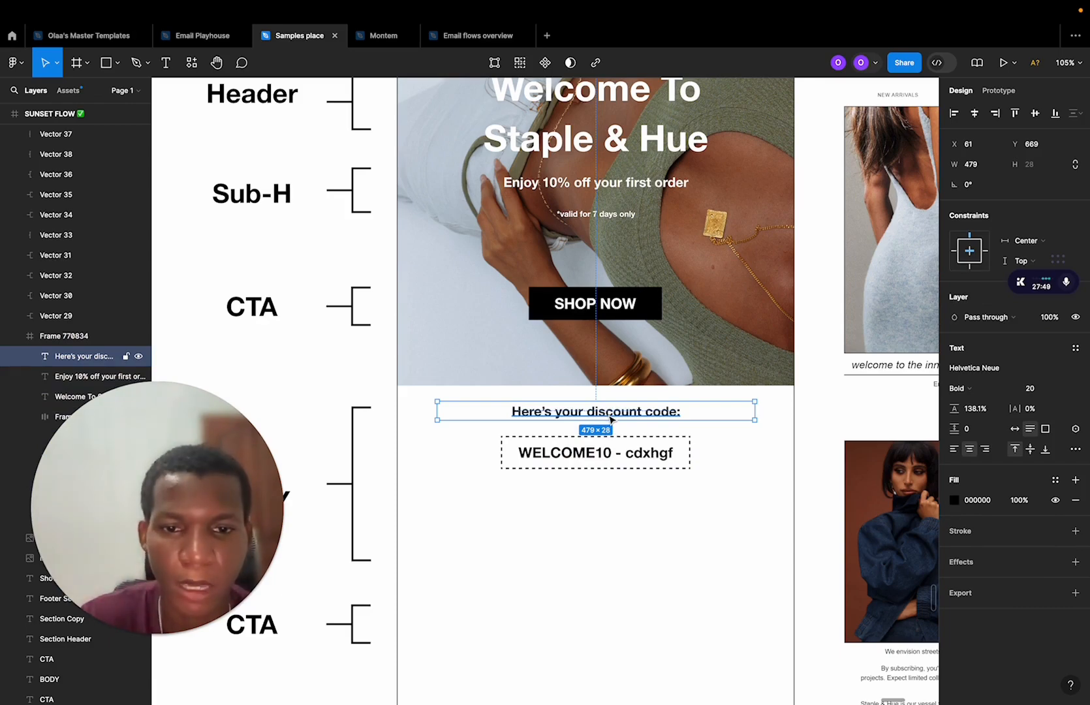
click(433, 460)
Draw a rectangle over the banner, set its width to 600, and stretch it to a height of 645 at X 0, Y 0.
scroll(432, 461, down, 3)
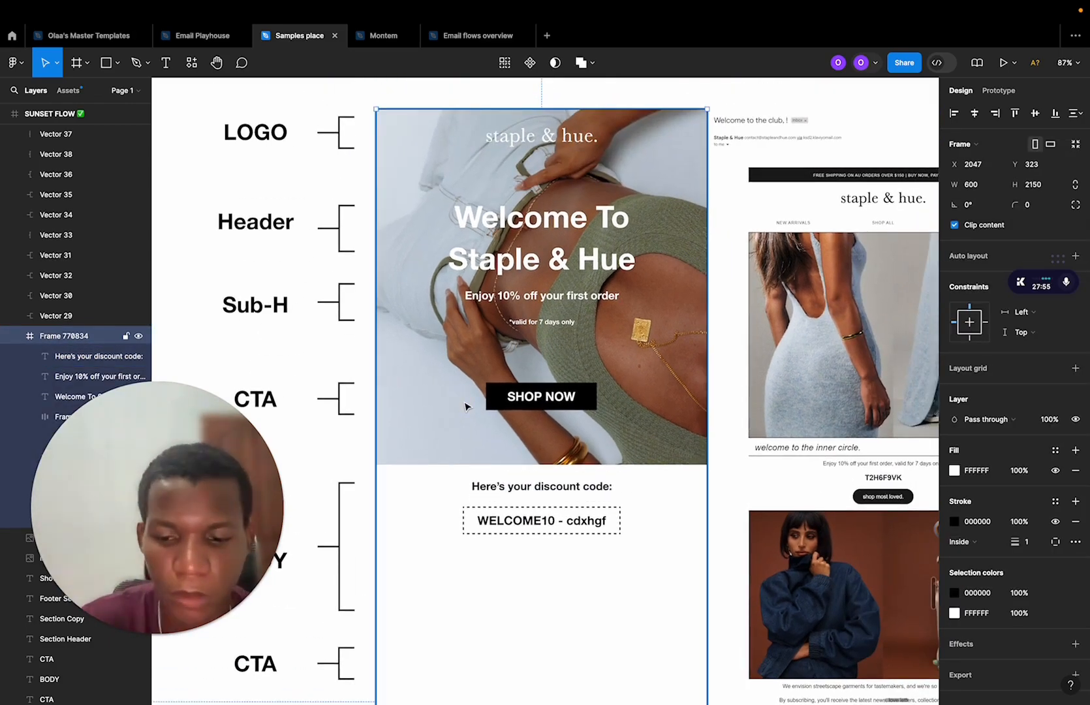
key(r)
drag(411, 322, 477, 435)
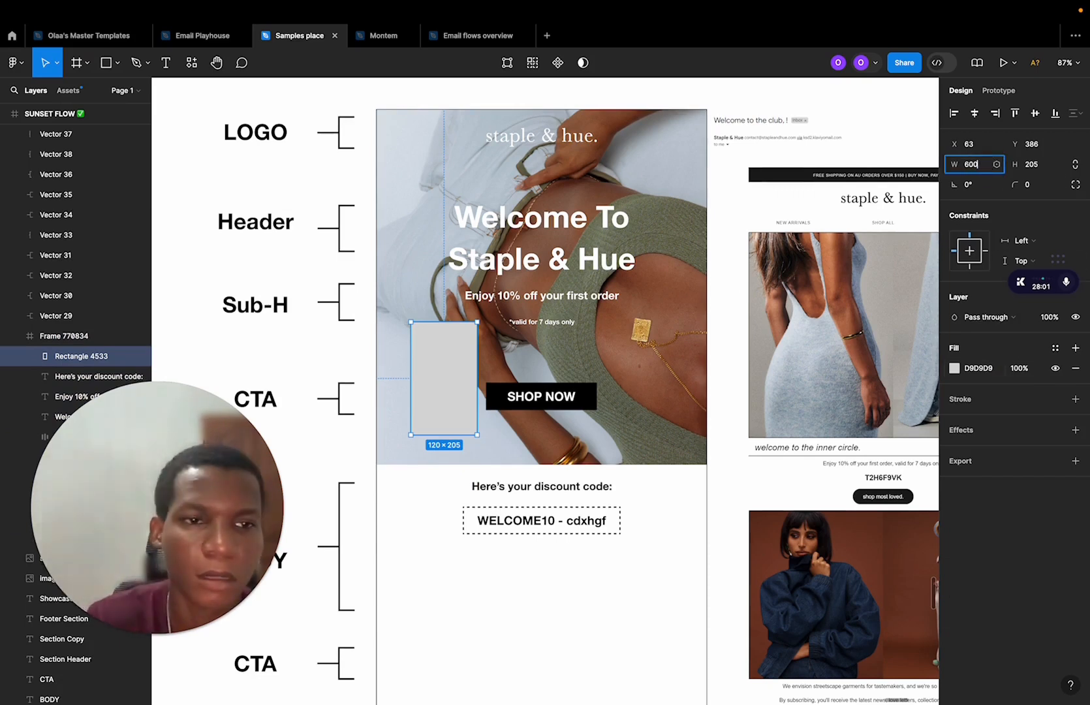
key(Return)
drag(507, 324, 495, 111)
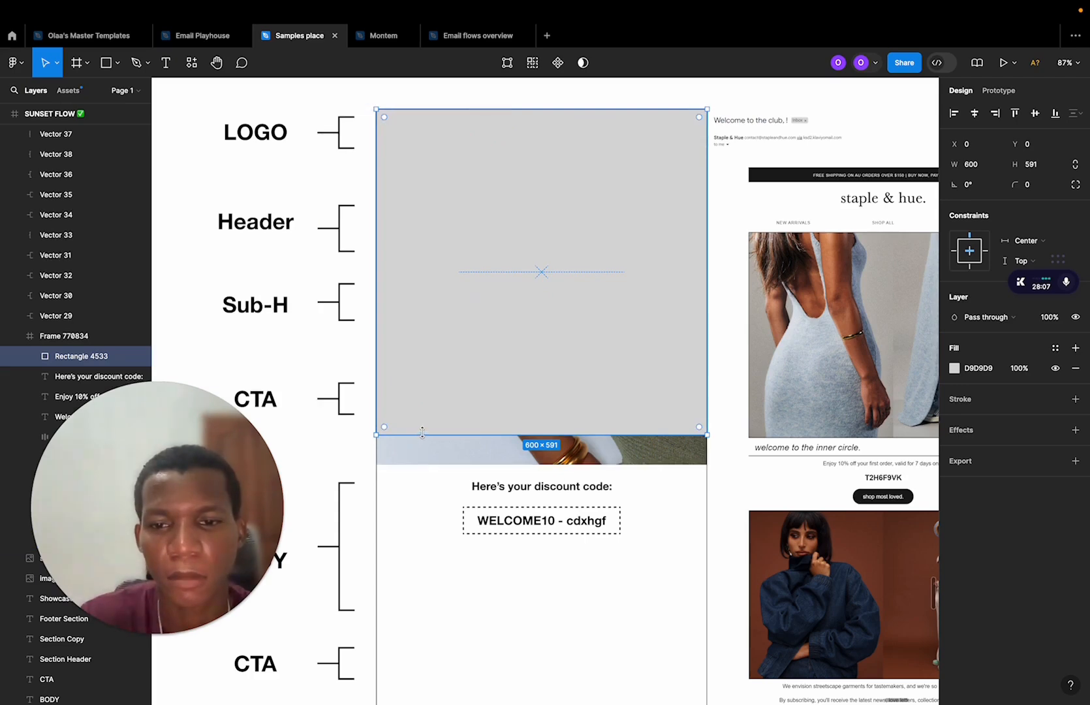
drag(422, 432, 419, 465)
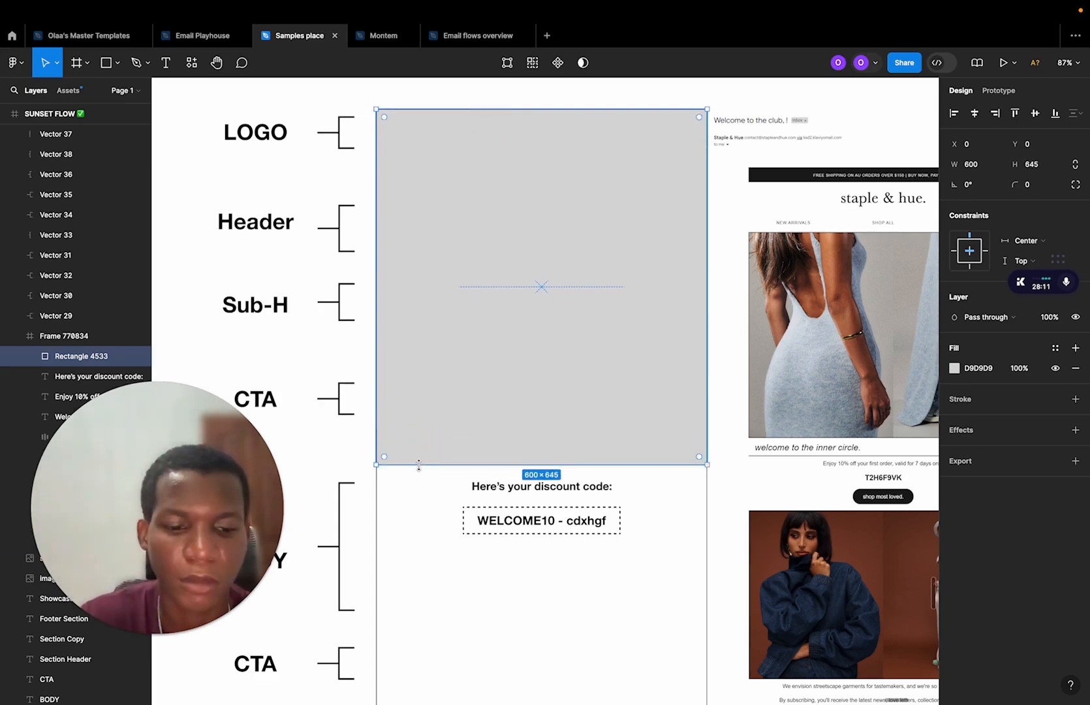
Send the new rectangle to the back, beneath the banner image.
key(ctrl+shift+bracketleft)
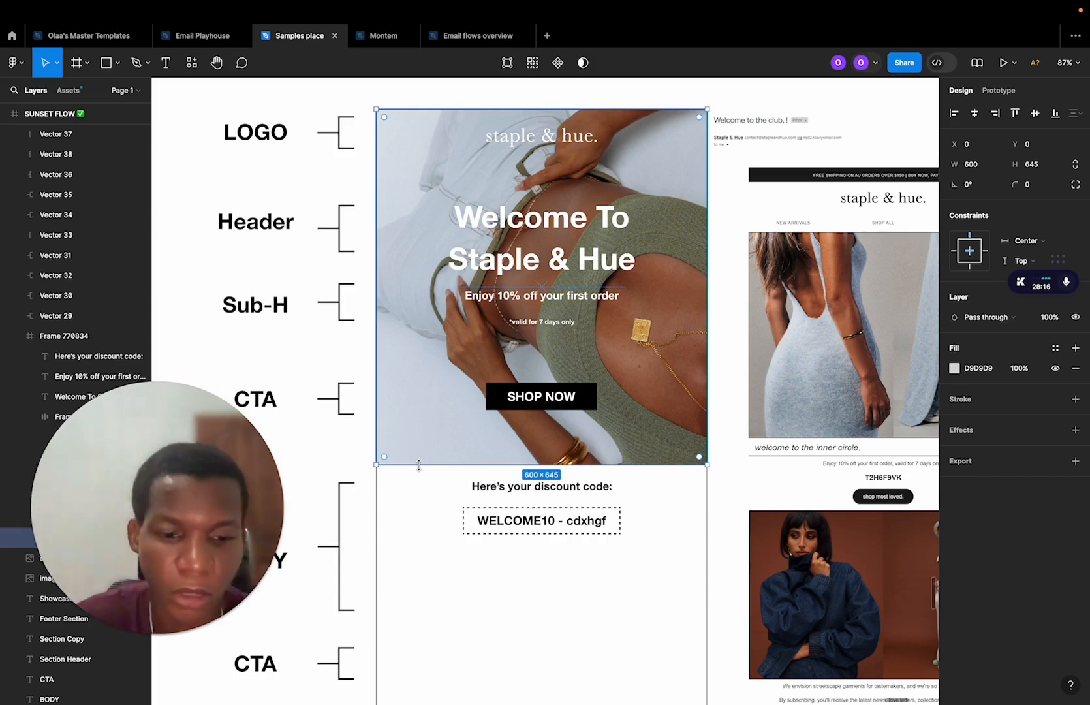
scroll(419, 465, up, 5)
scroll(419, 465, down, 3)
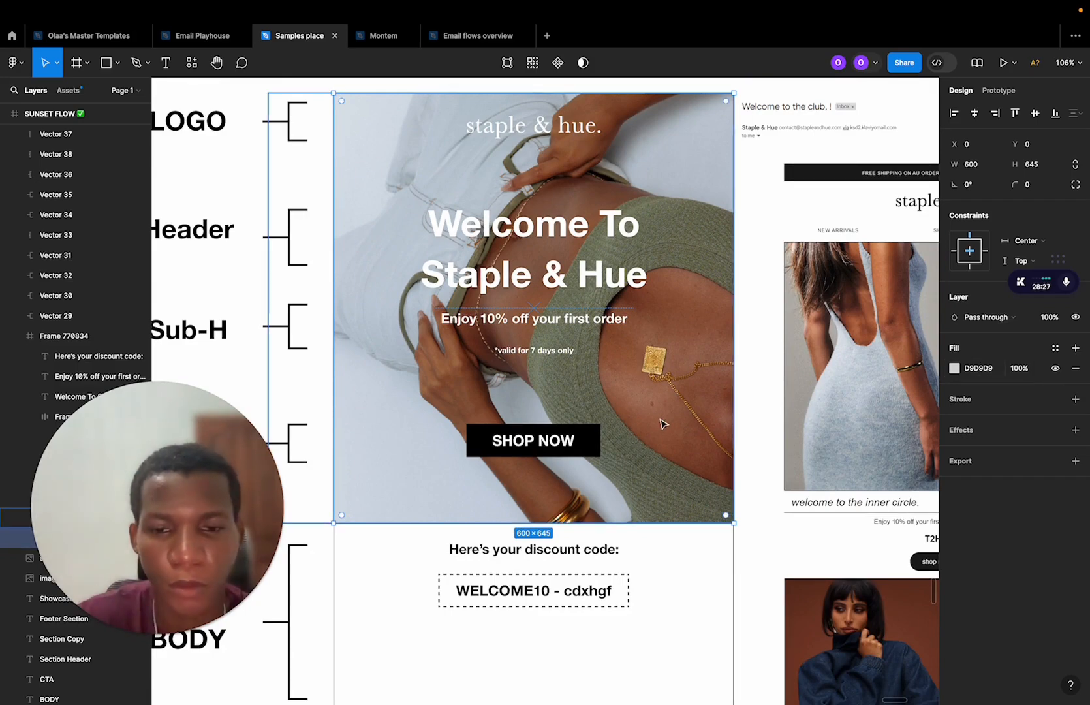
drag(68, 489, 68, 288)
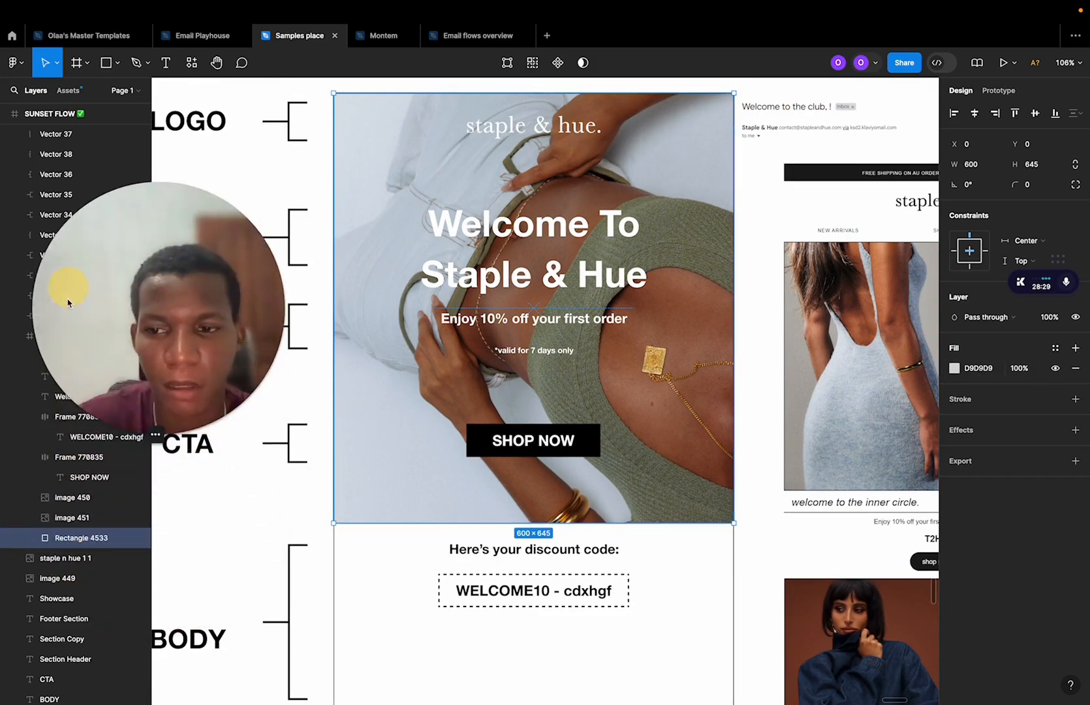
Change the rectangle's solid fill to a linear gradient from D9D9D9 to 737373.
shift+click(72, 518)
scroll(385, 394, down, 3)
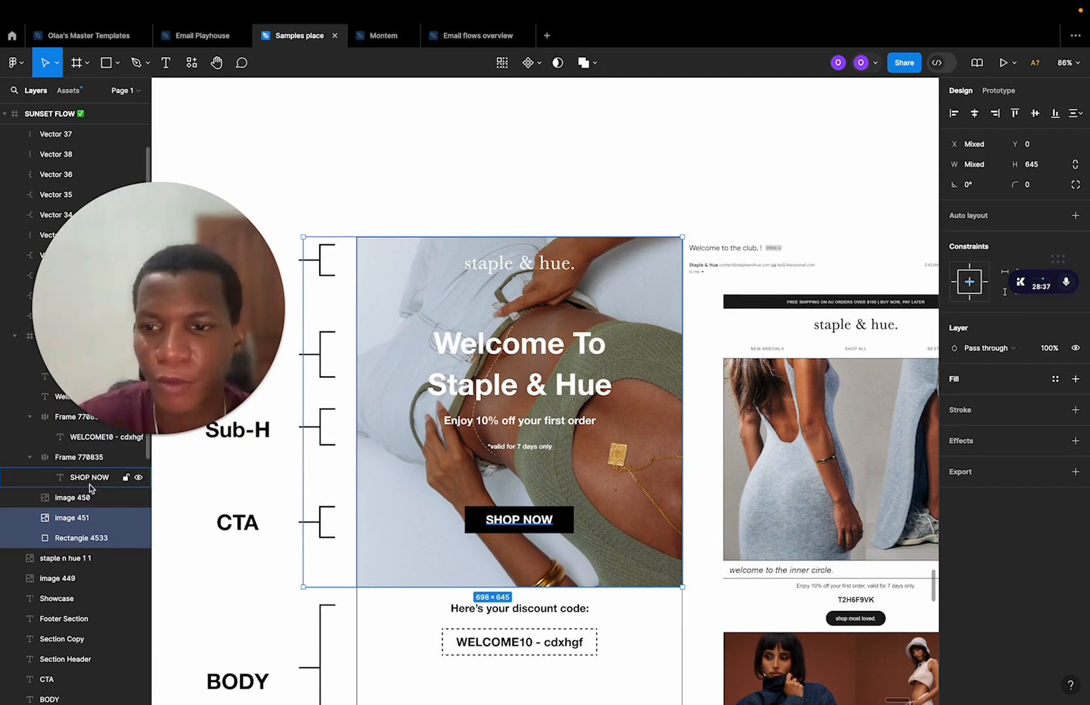
click(81, 538)
click(955, 368)
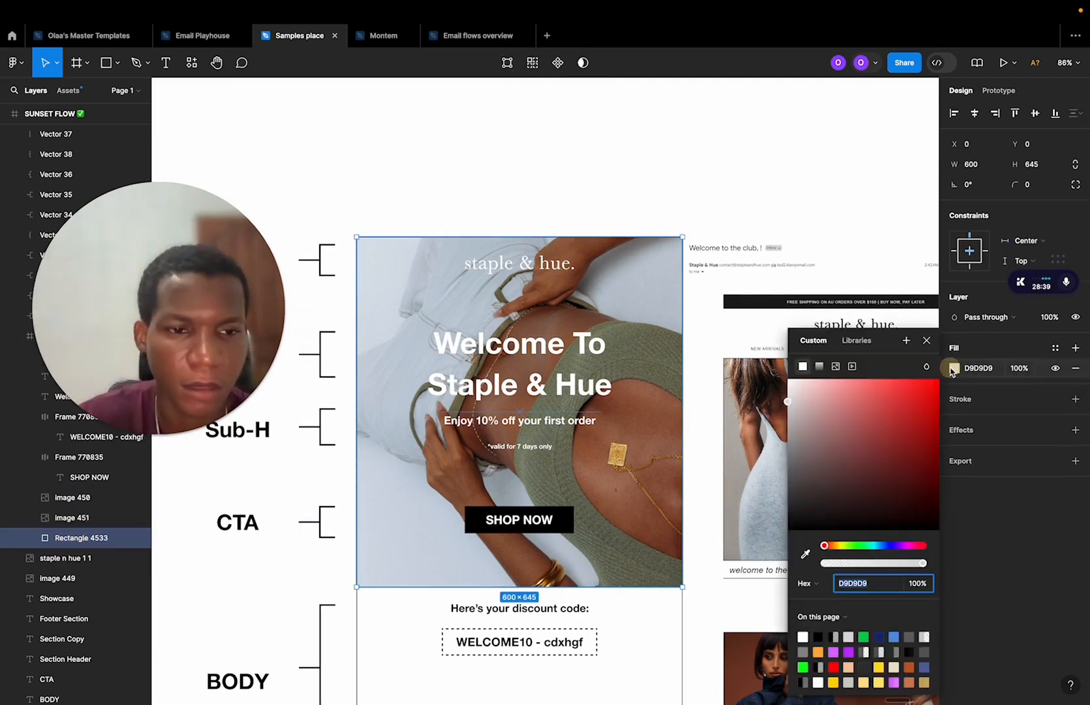
click(820, 367)
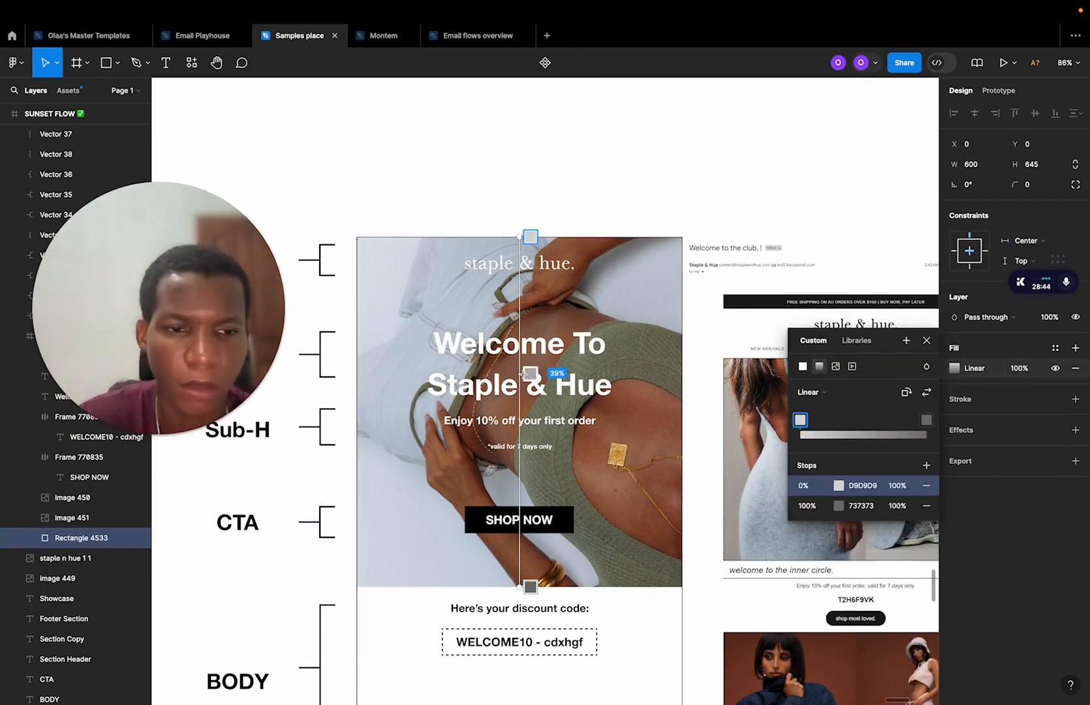
Mask the banner image with the gradient rectangle and open the mask rectangle's linear fill settings.
shift+click(87, 519)
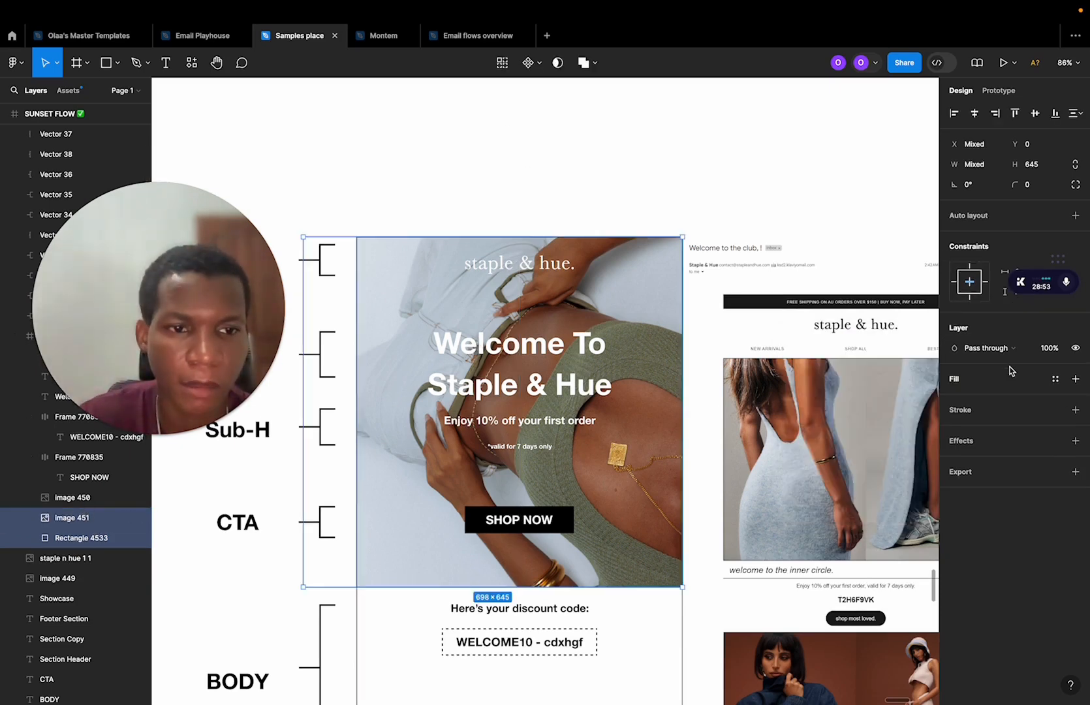
click(557, 63)
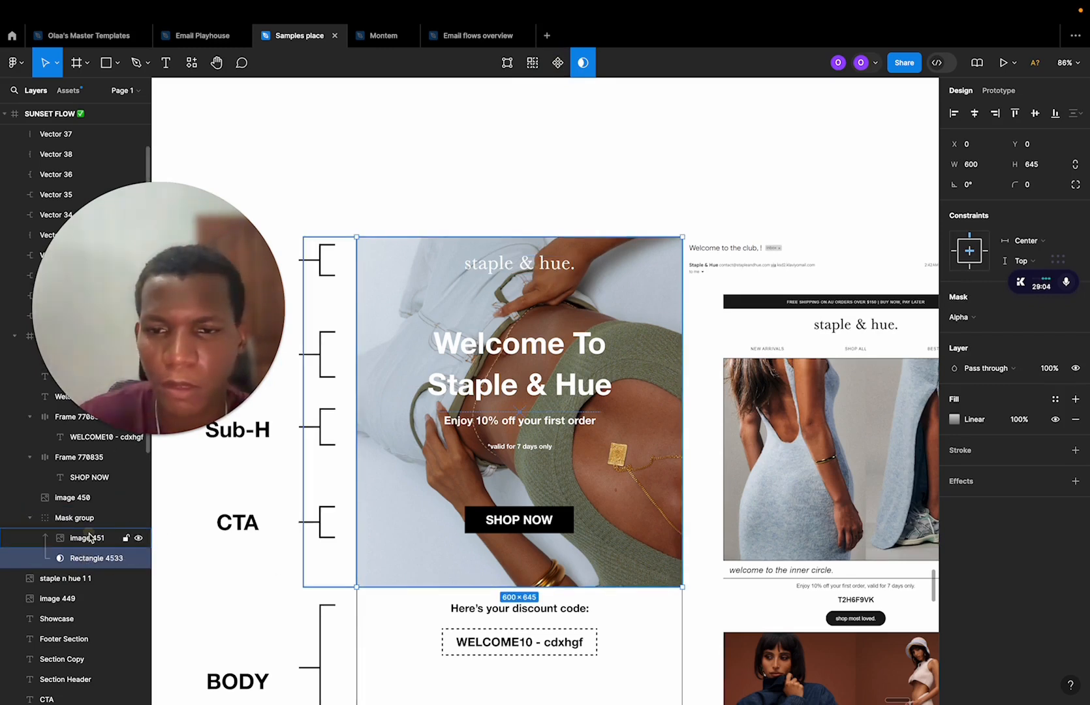
click(955, 420)
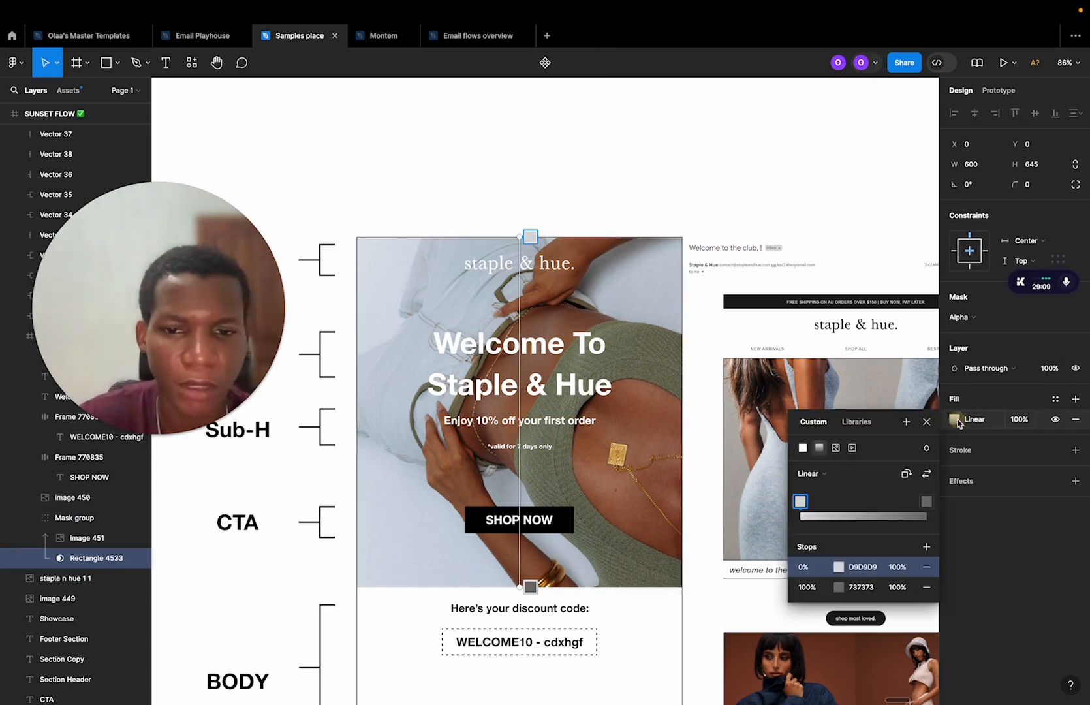
Set the 100% stop of the mask rectangle's linear gradient to FDFDFD at 0% opacity.
click(927, 502)
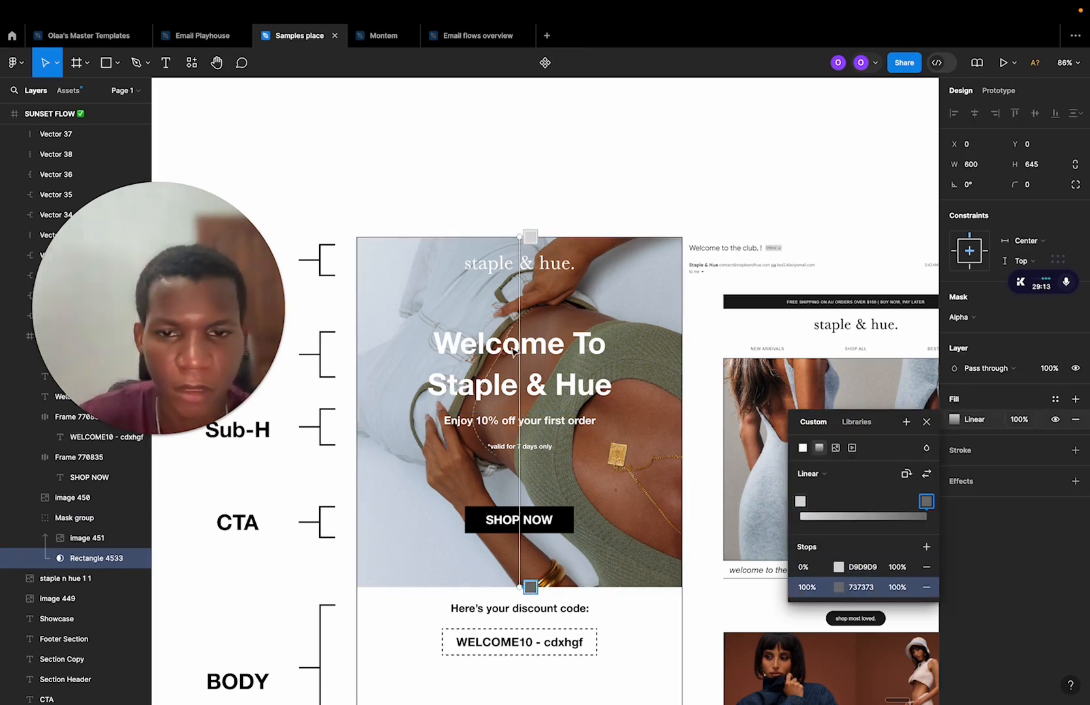
scroll(514, 351, down, 1)
scroll(513, 352, left, 1)
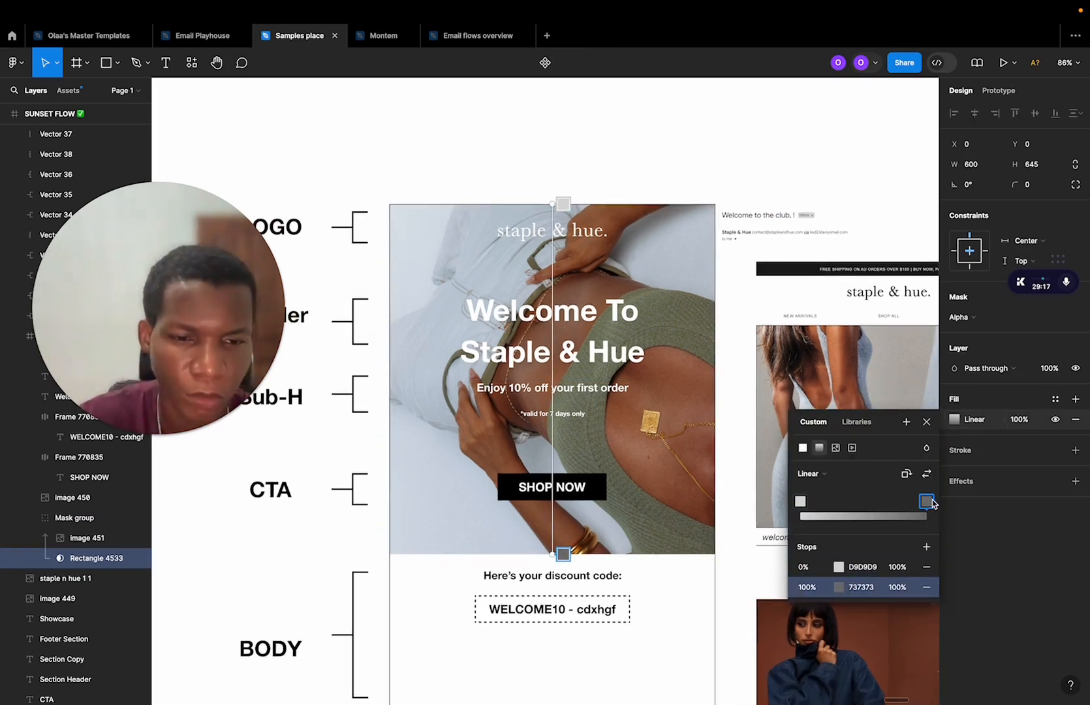
click(801, 502)
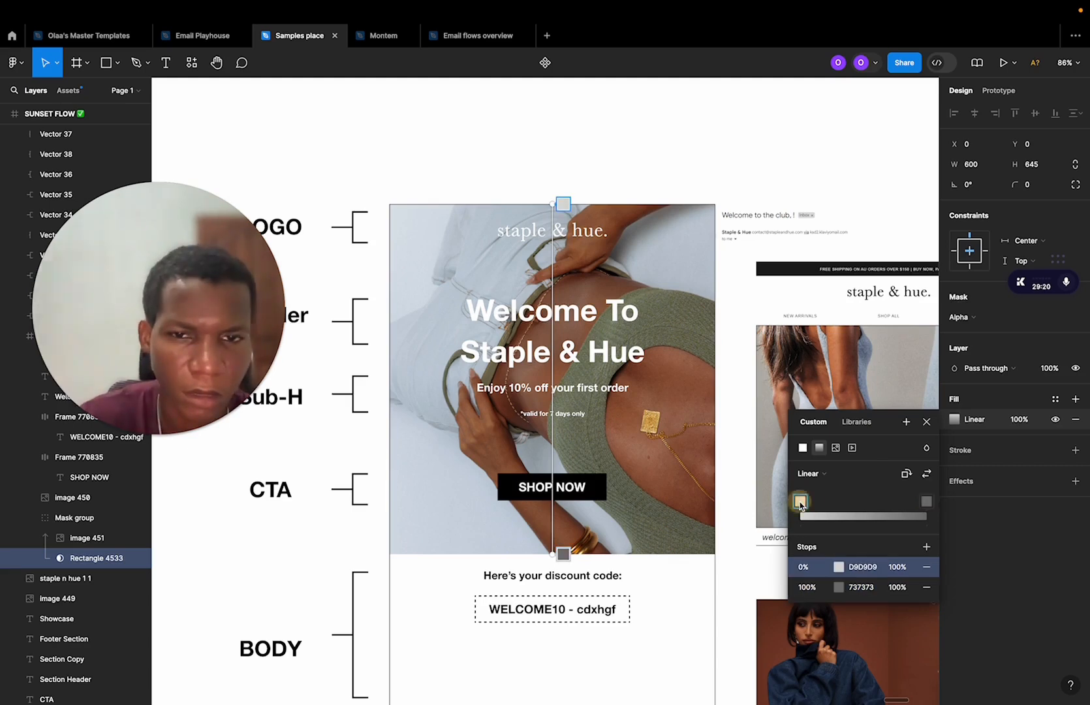
click(927, 501)
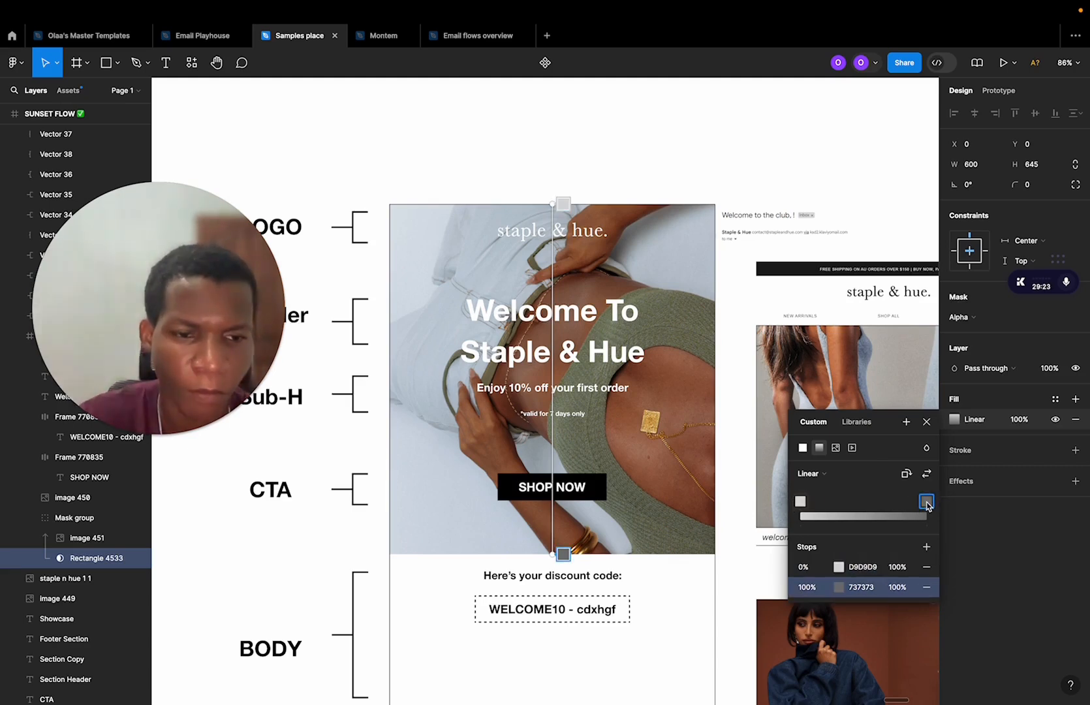
click(841, 588)
click(641, 381)
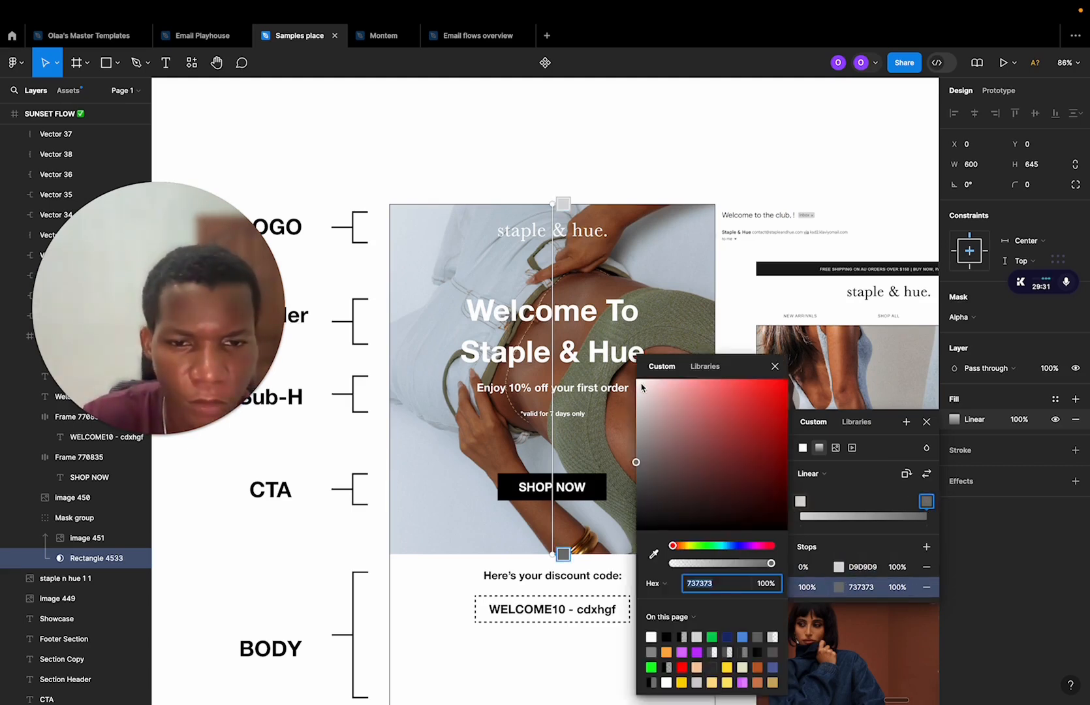
drag(773, 568, 662, 564)
Set the 0% stop of the mask gradient to solid black, 000000 at 100% opacity.
click(801, 501)
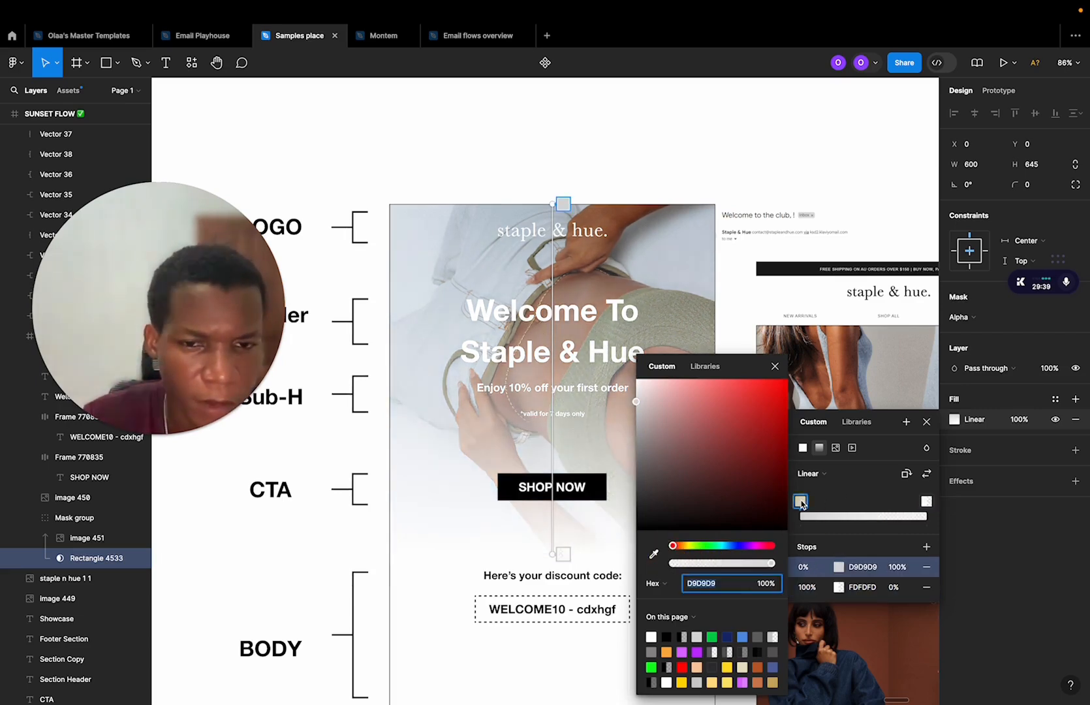
drag(680, 459, 634, 557)
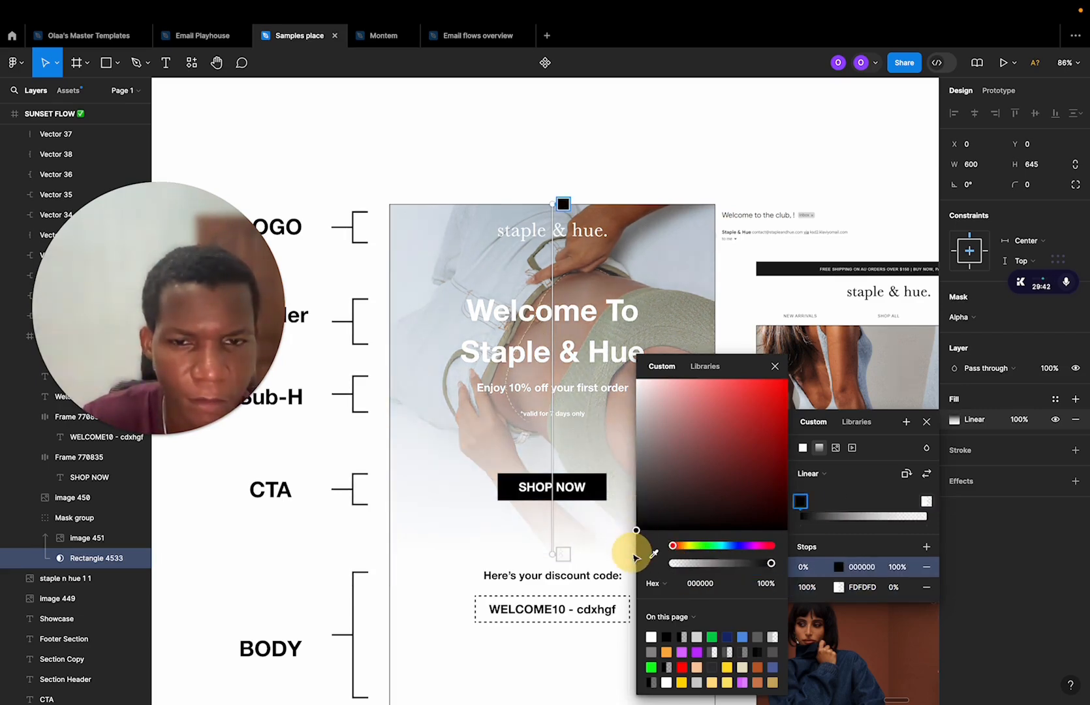
click(775, 366)
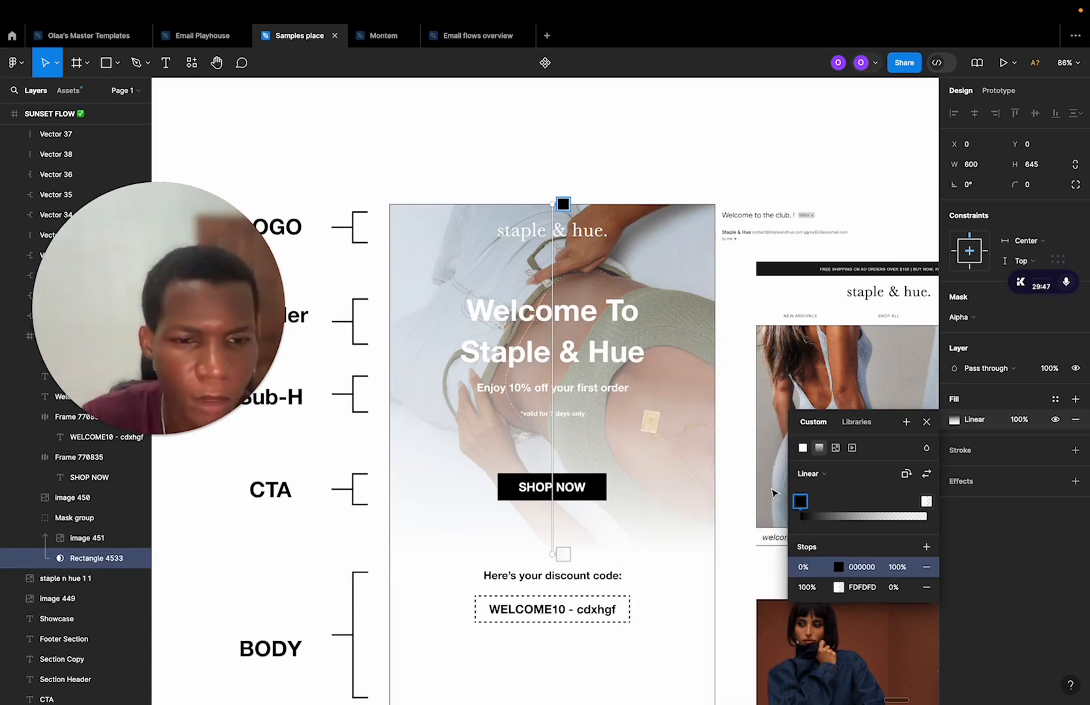
Move the gradient's starting black stop to 5% and add a second black stop at 57%.
drag(804, 504, 861, 508)
click(808, 510)
click(839, 504)
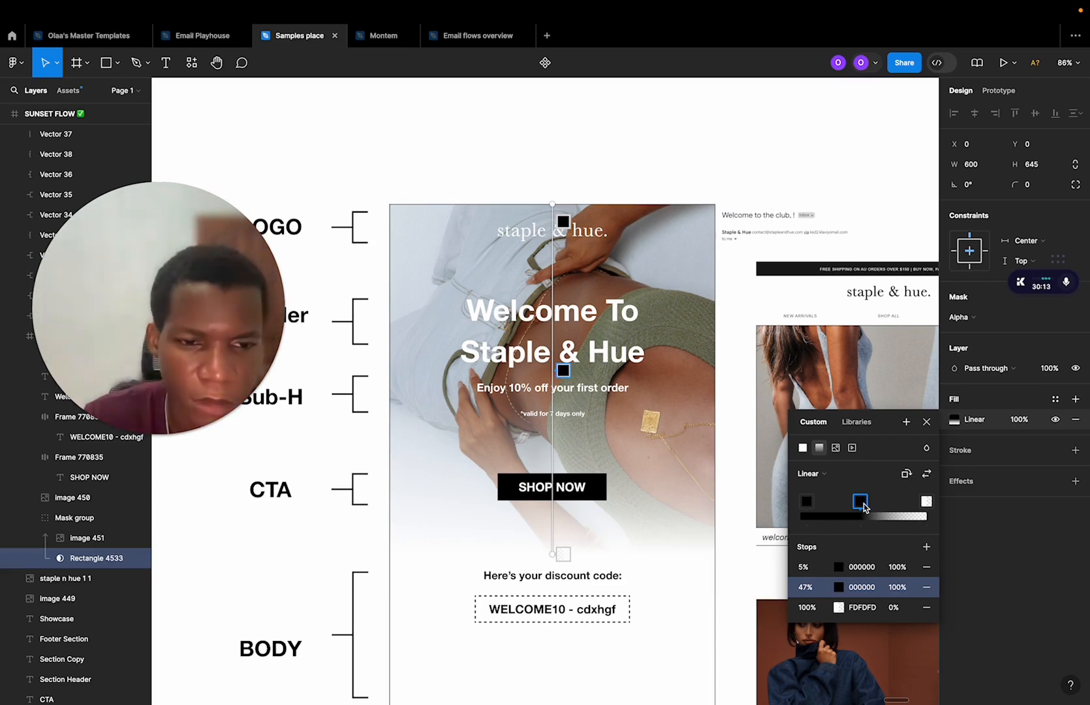
drag(867, 508, 874, 508)
scroll(580, 385, up, 3)
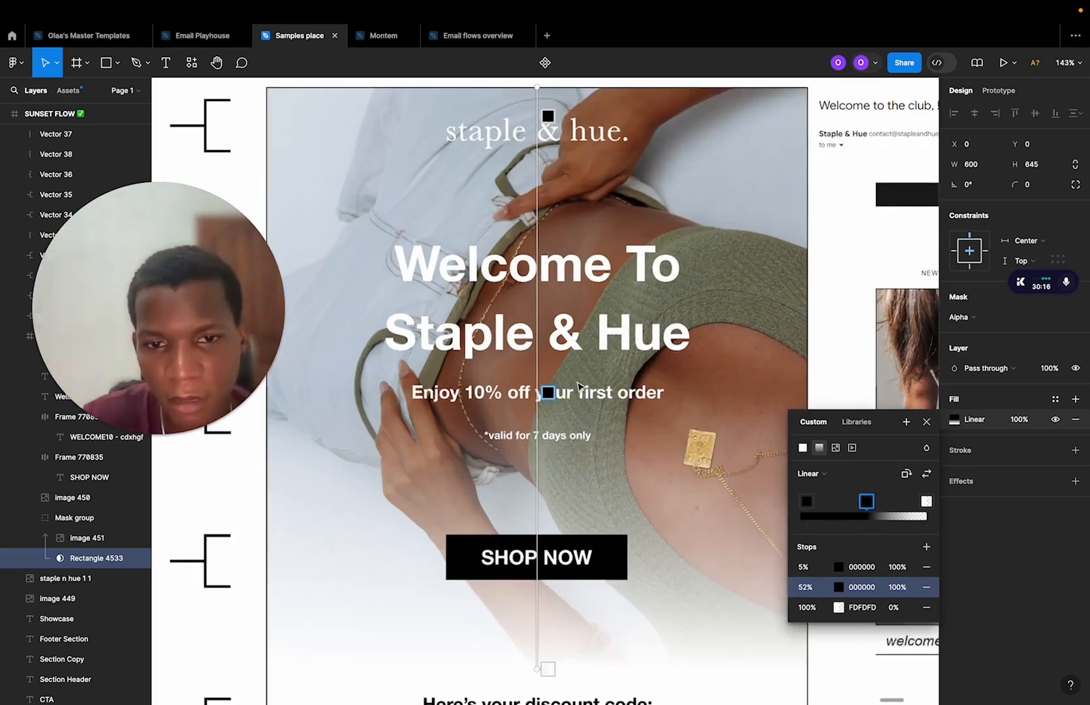
drag(548, 392, 549, 436)
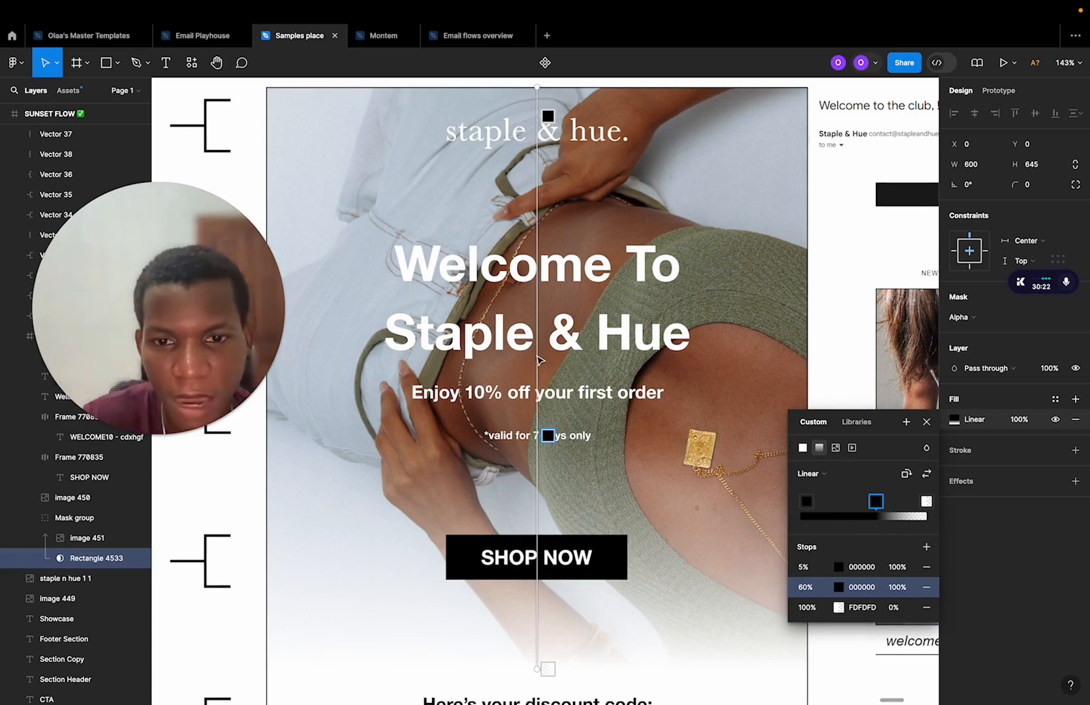
scroll(539, 360, down, 3)
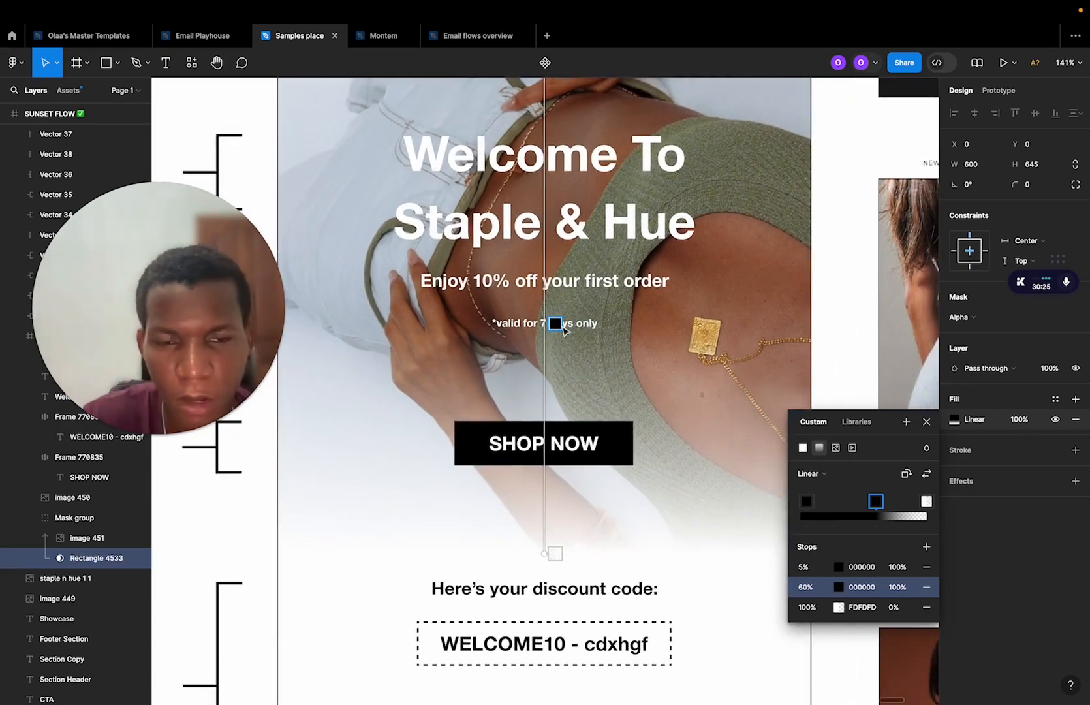
drag(556, 324, 558, 305)
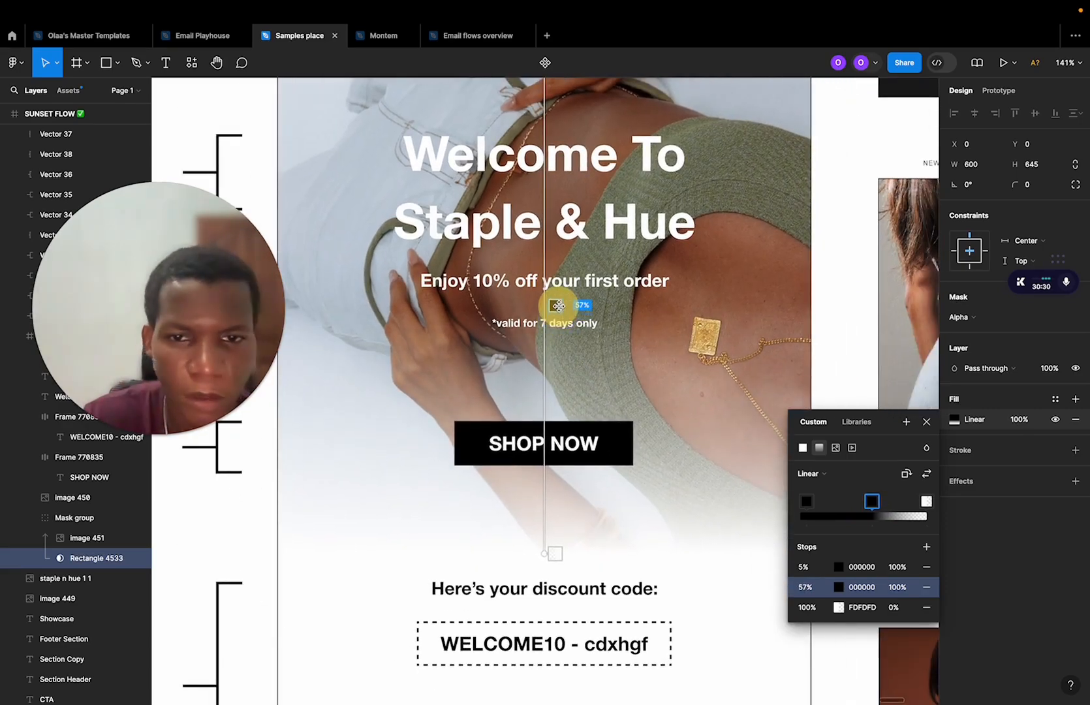
Add intermediate stops along the lower part of the mask gradient at 71%, 79%, 92% and about 88%.
scroll(534, 359, down, 3)
scroll(549, 372, up, 1)
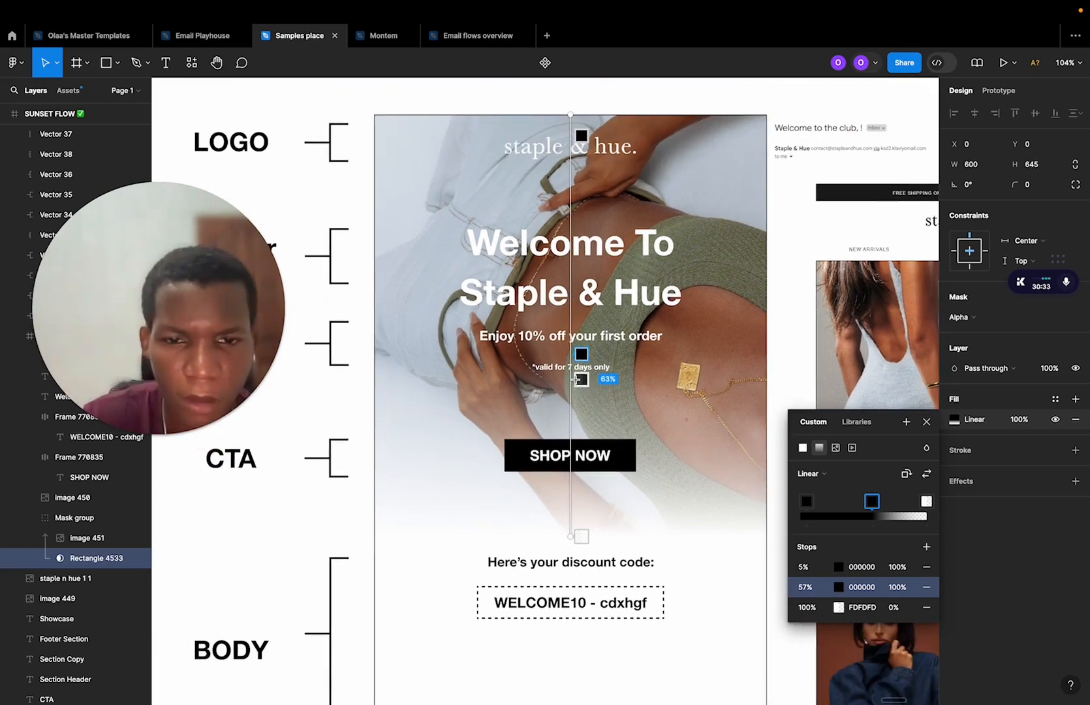
click(577, 415)
click(578, 448)
click(579, 502)
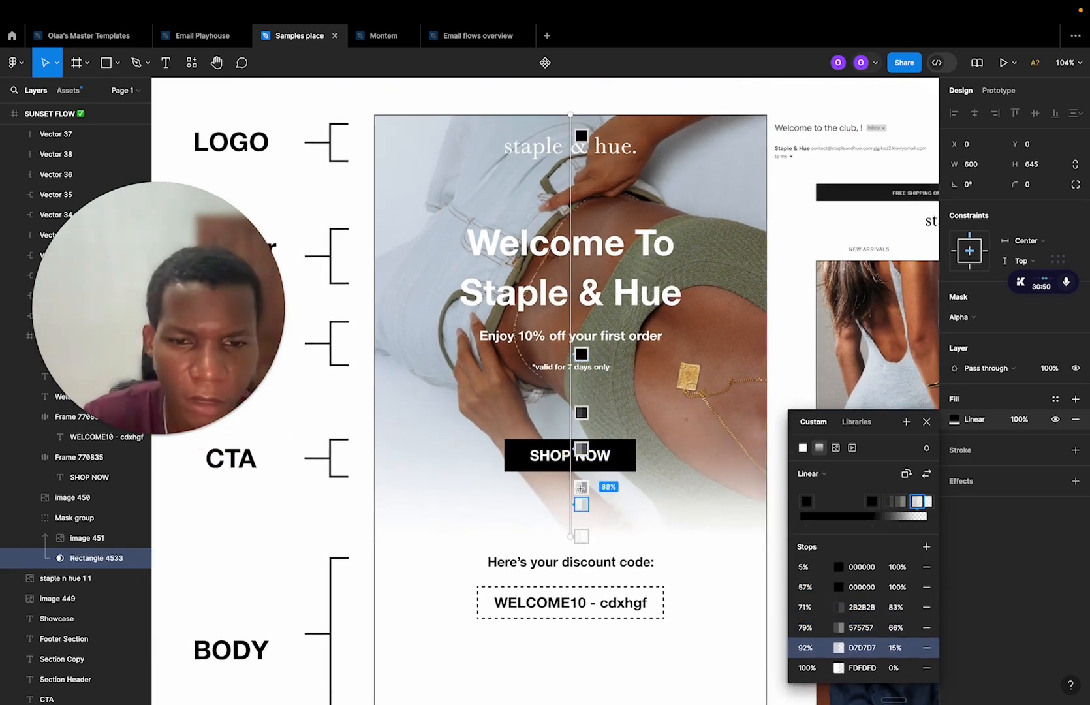
click(580, 488)
Move the lower gradient stops to 78%, 84% and 100%, and remove the original FDFDFD end stop.
mouse_move(582, 536)
mouse_down()
mouse_move(582, 523)
mouse_move(582, 537)
mouse_up()
drag(581, 448, 582, 442)
drag(581, 487, 583, 515)
click(926, 659)
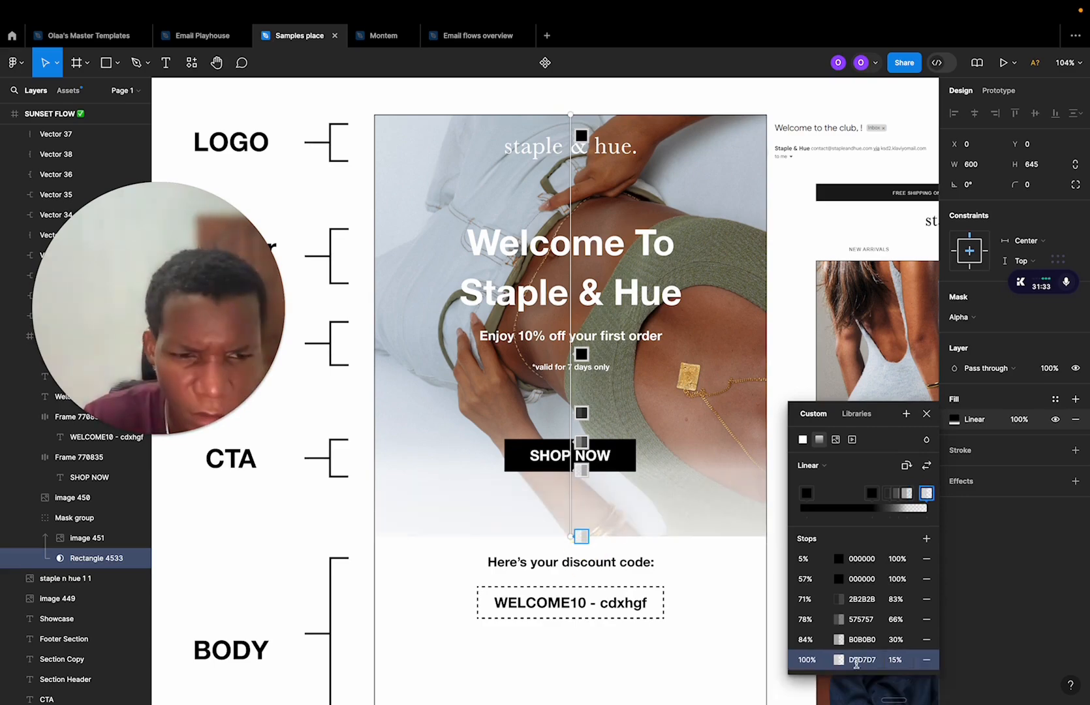
Change the gradient's final D7D7D7 stop to FFFFFF at 0% opacity.
click(839, 659)
drag(690, 565, 671, 565)
drag(638, 405, 636, 380)
Remove the 575757 stop and arrange the remaining fade stops at 72%, 86% and 93%.
drag(582, 536, 581, 476)
click(581, 443)
key(Delete)
drag(582, 413, 582, 420)
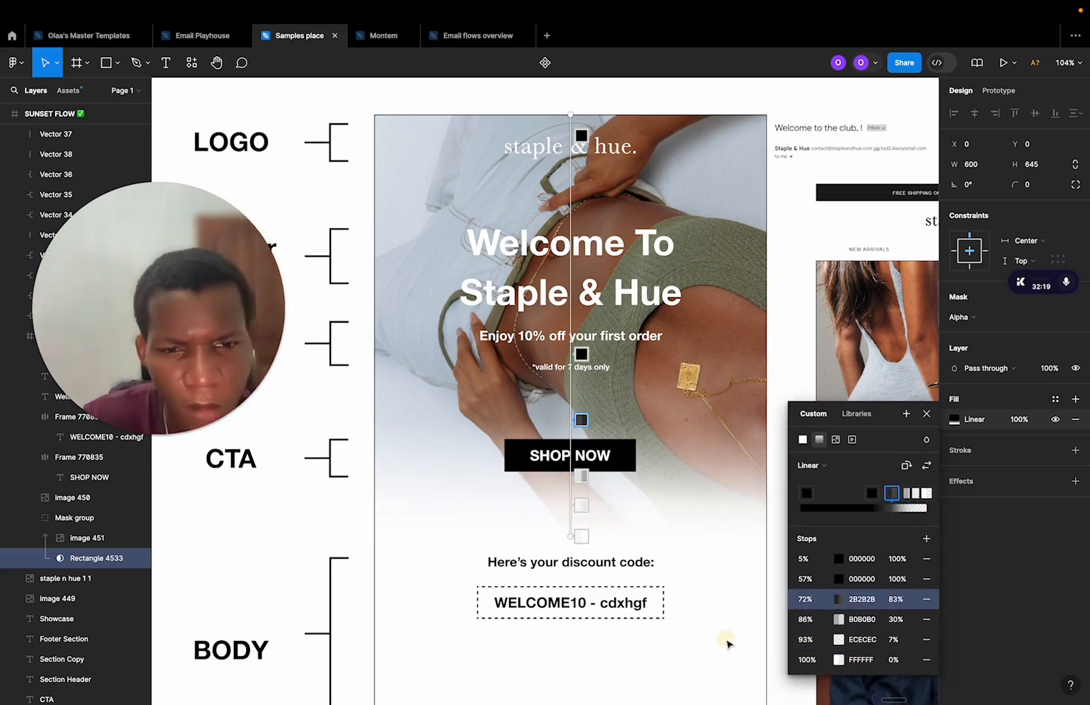
Examine how the hero image fades into the white area above the discount code section.
scroll(729, 644, down, 2)
click(786, 350)
scroll(661, 261, up, 4)
scroll(661, 261, left, 3)
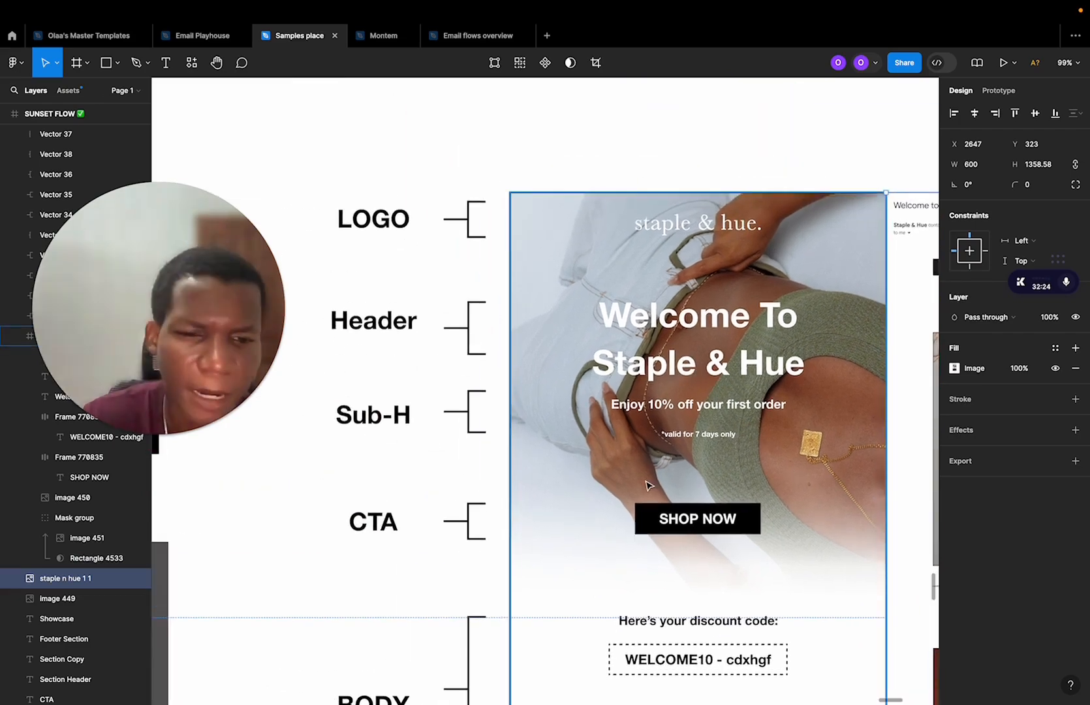
scroll(648, 485, down, 3)
scroll(676, 369, left, 1)
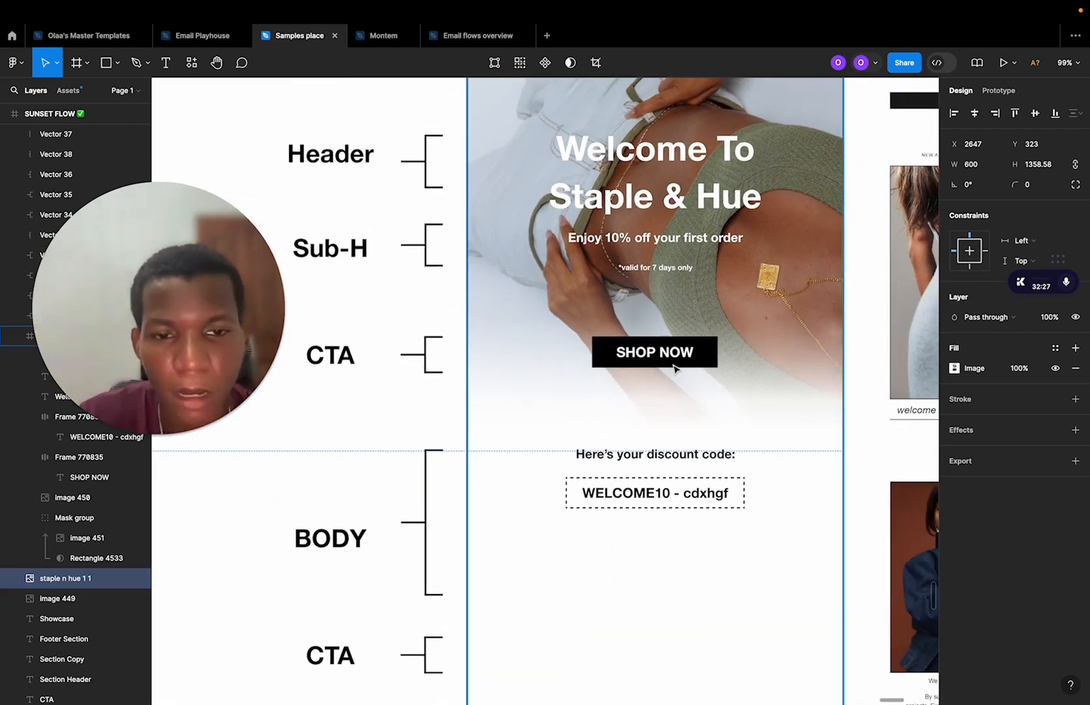
scroll(684, 348, up, 1)
scroll(684, 348, right, 1)
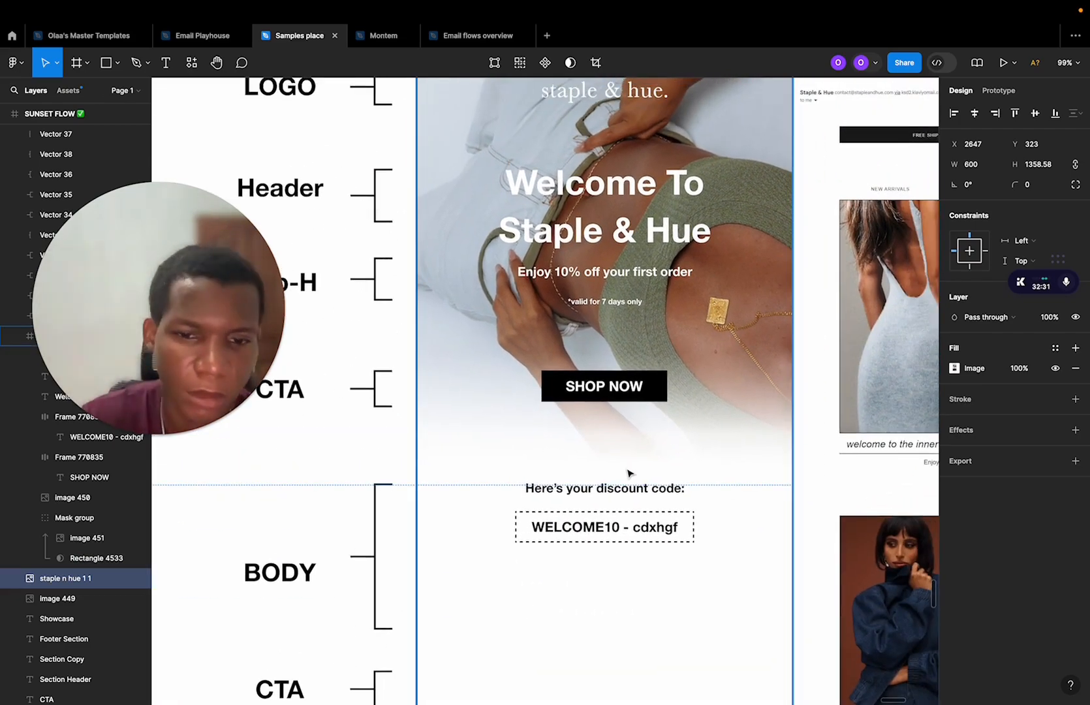
Set the font size of the "Here's your discount code:" heading to 30.
click(566, 491)
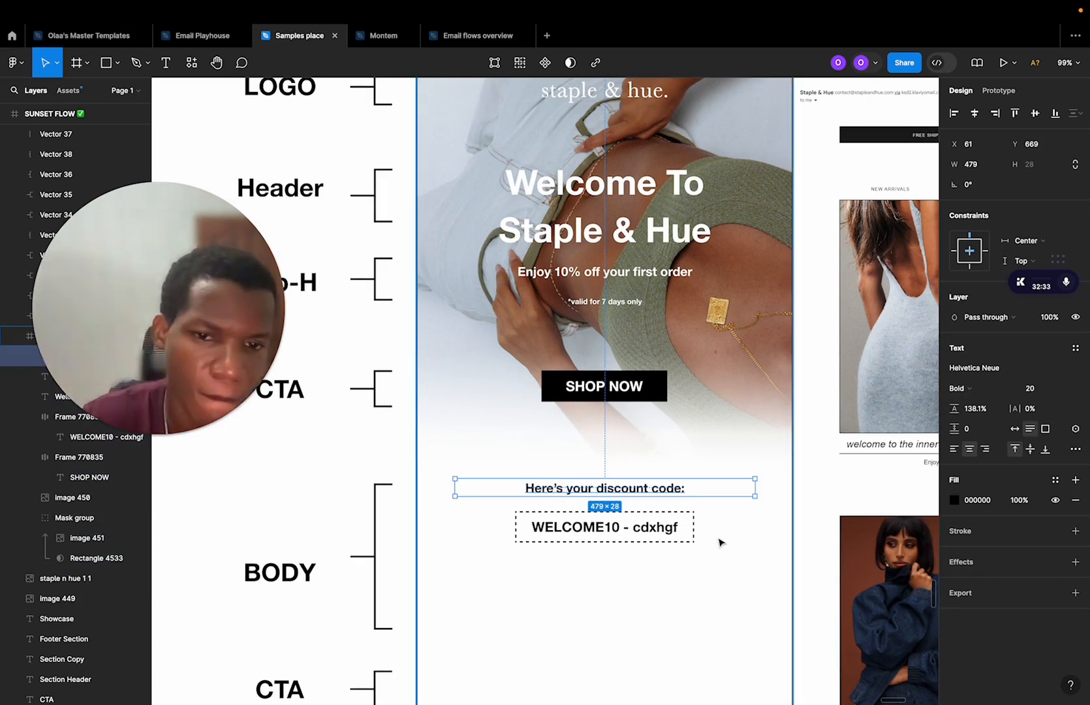
click(1038, 388)
text(30)
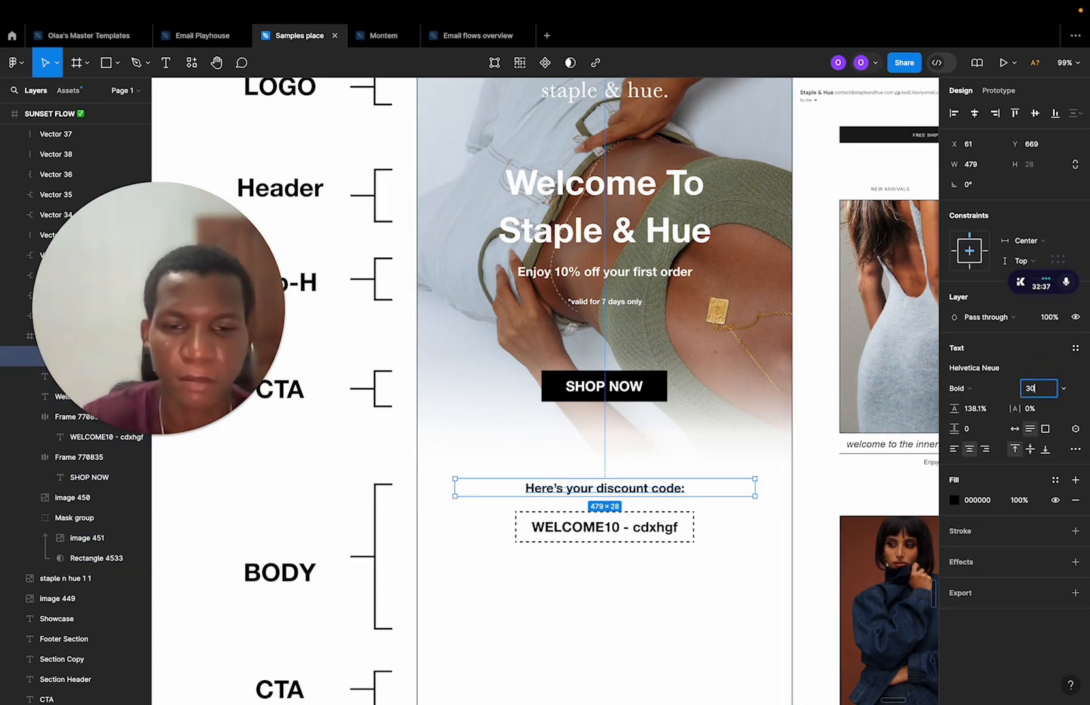
key(Return)
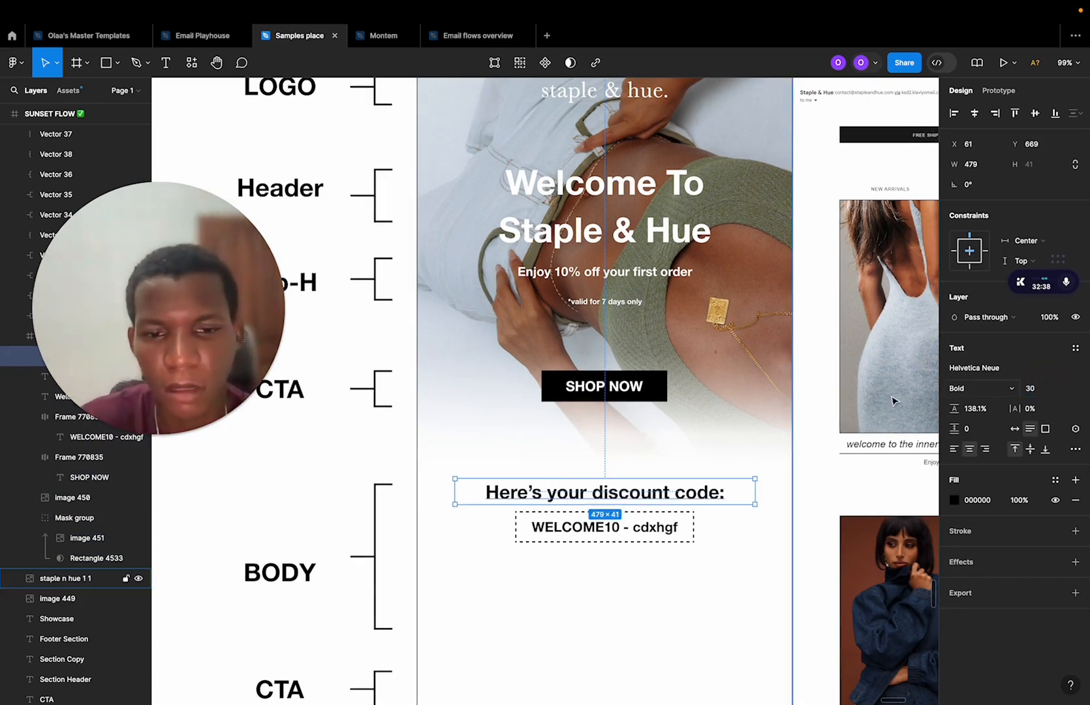
Move the dashed discount code box down to Y 742, leaving more space below its heading.
click(585, 534)
drag(585, 535, 586, 546)
scroll(585, 546, up, 1)
scroll(585, 546, right, 1)
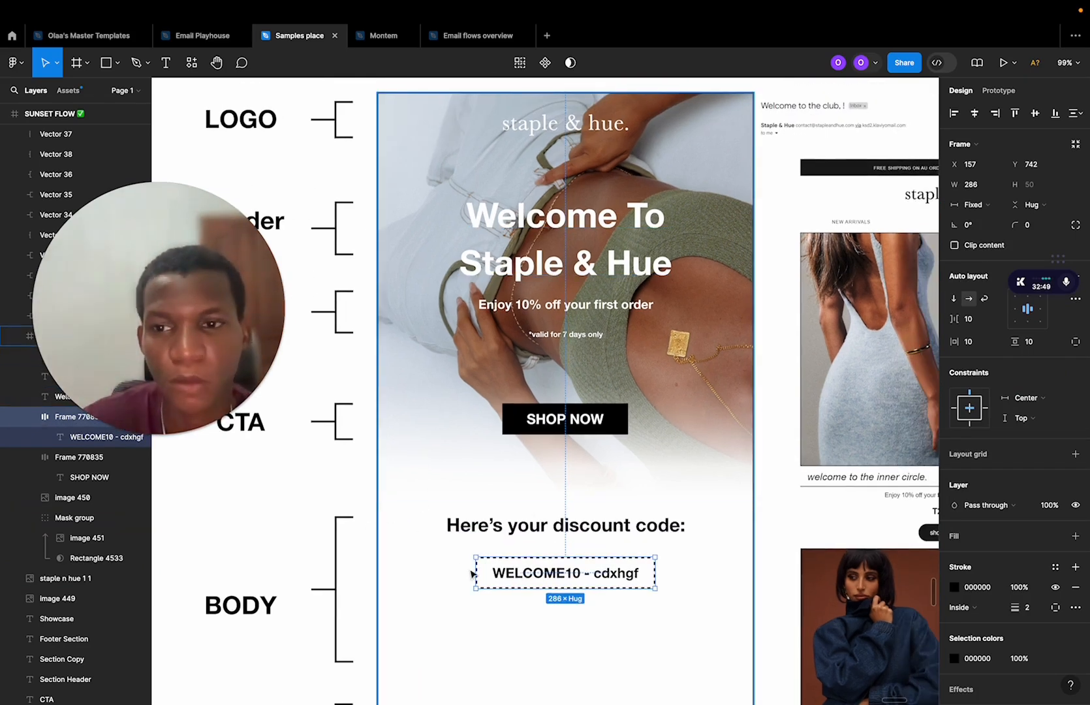
click(365, 551)
scroll(365, 552, down, 3)
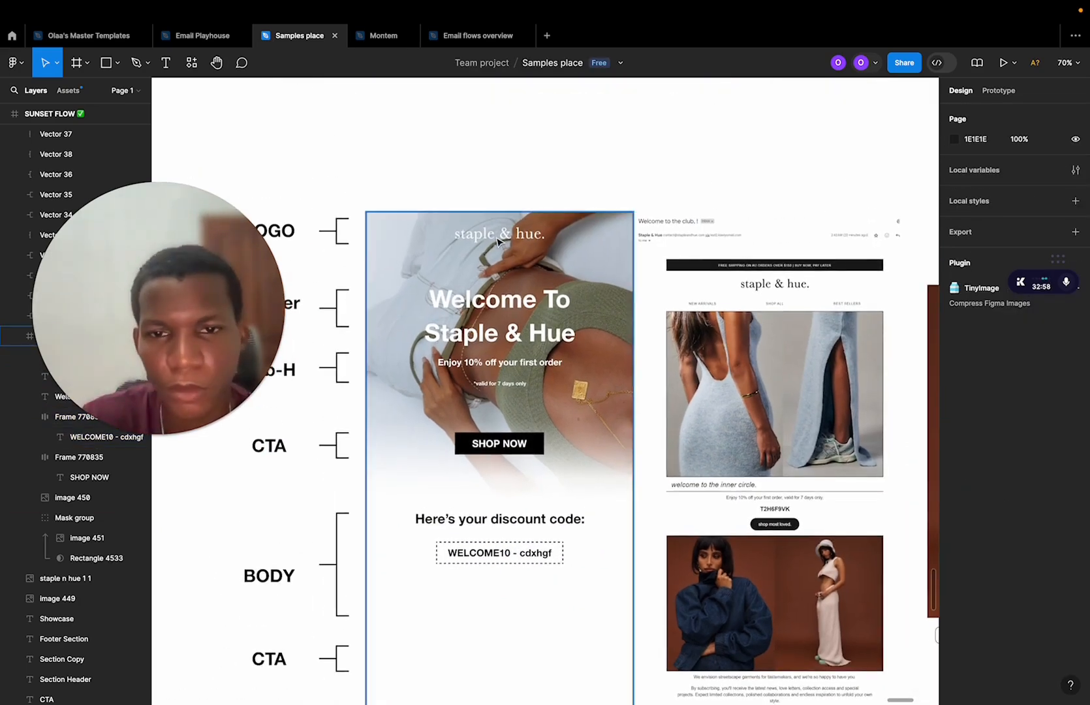
scroll(535, 195, down, 2)
scroll(535, 196, left, 2)
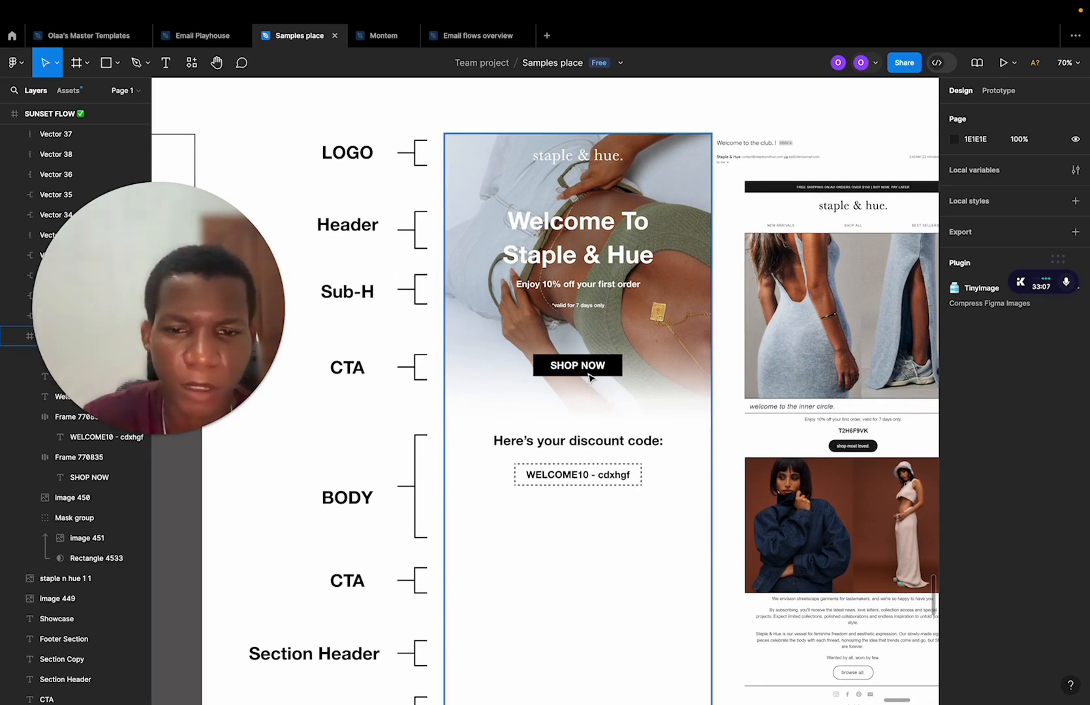
scroll(589, 376, down, 1)
scroll(590, 377, left, 1)
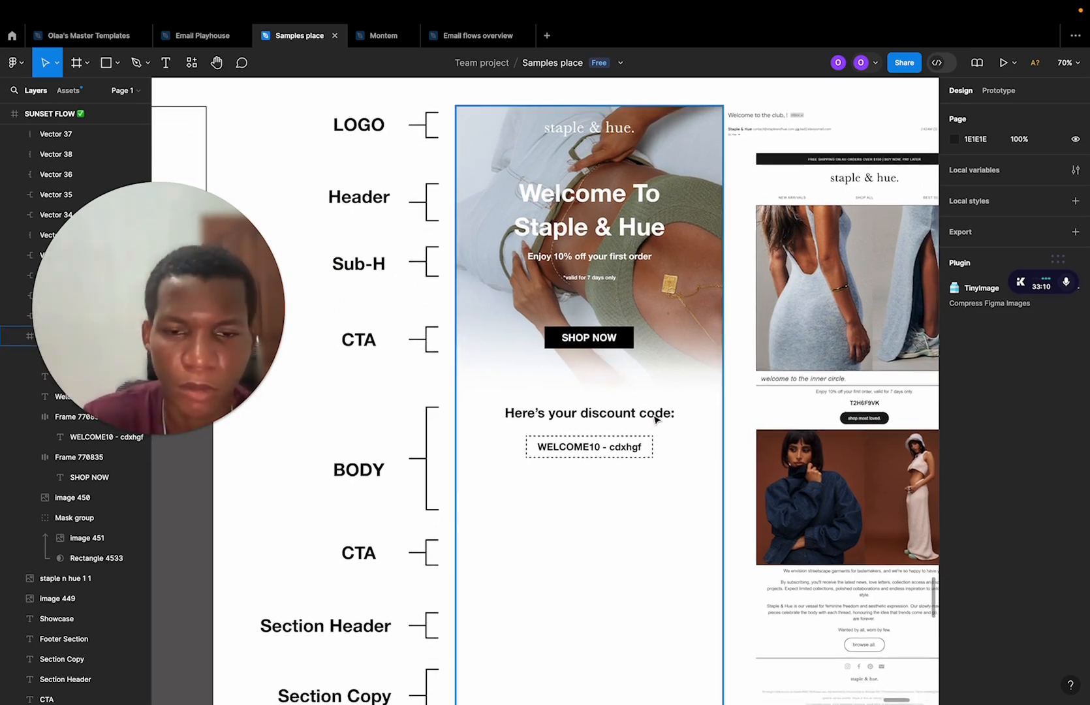
Duplicate the dashed discount code box above the hero's SHOP NOW button and shorten the copy's text to WELCOME10.
scroll(575, 457, up, 2)
click(559, 522)
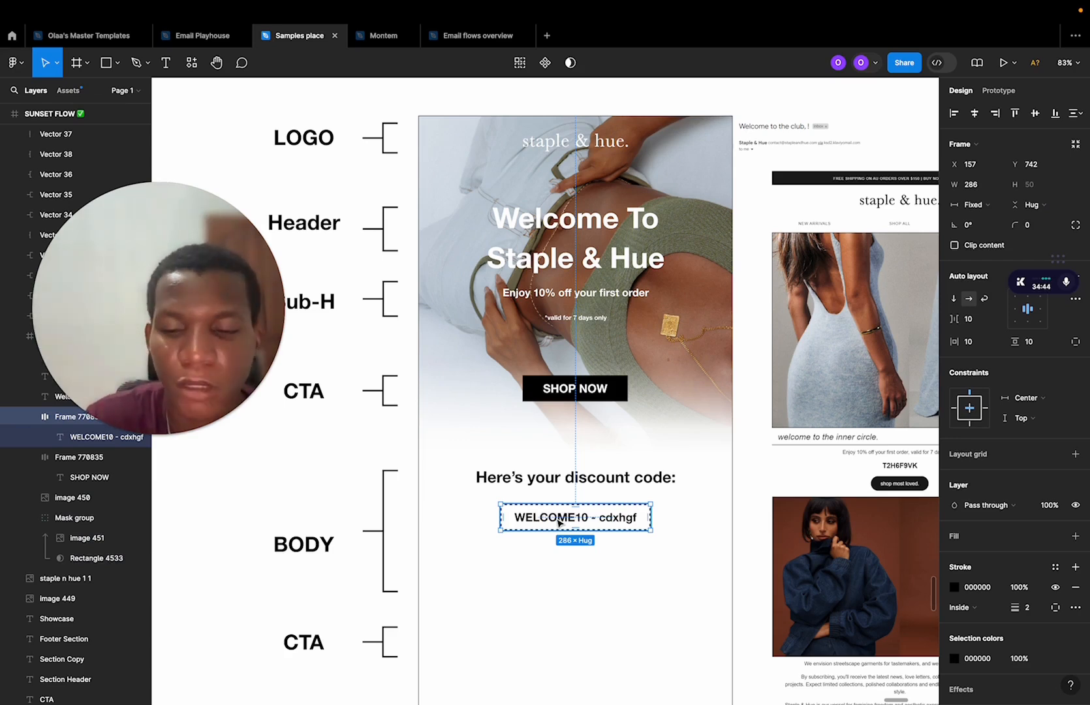
drag(559, 523, 570, 356)
double_click(569, 356)
key(BackSpace)
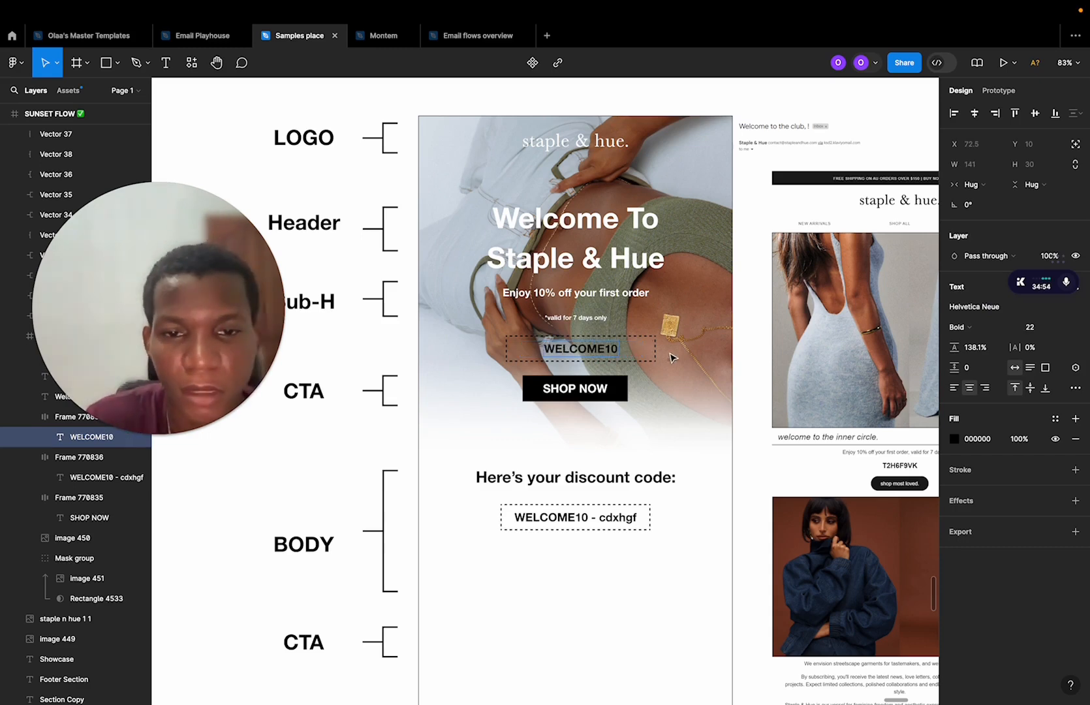
key(Escape)
key(Escape)
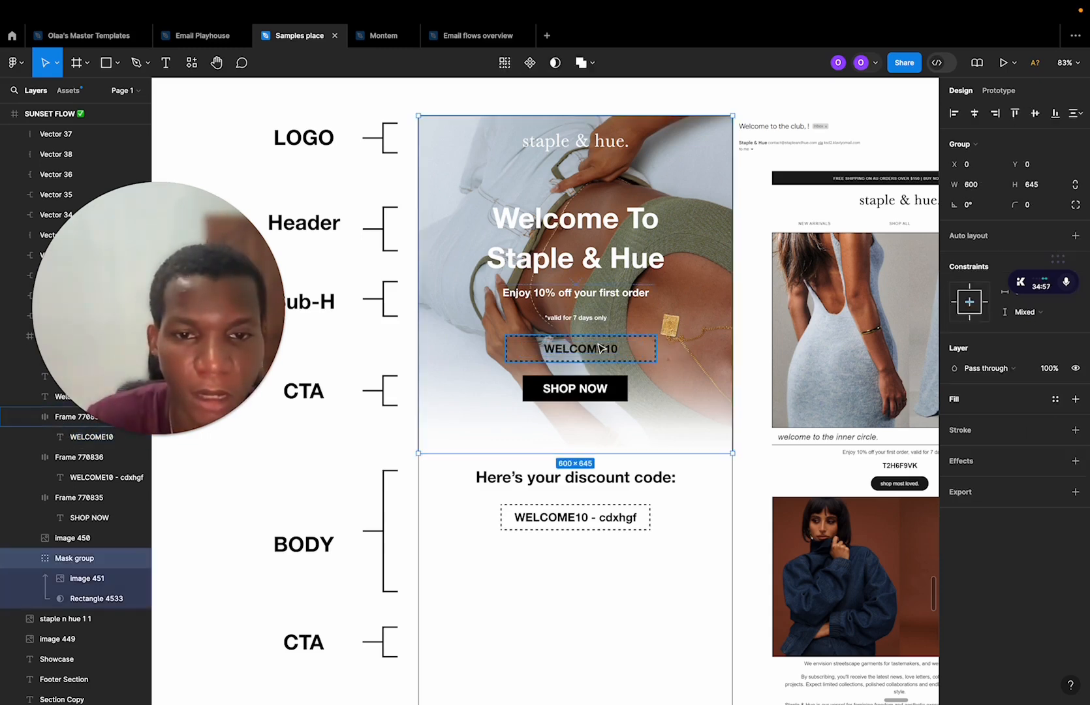
Narrow the hero's WELCOME10 box to a width of 196 and set its stroke and text colour to FFFFFF.
mouse_move(653, 346)
mouse_down()
mouse_move(628, 337)
mouse_move(633, 346)
mouse_up()
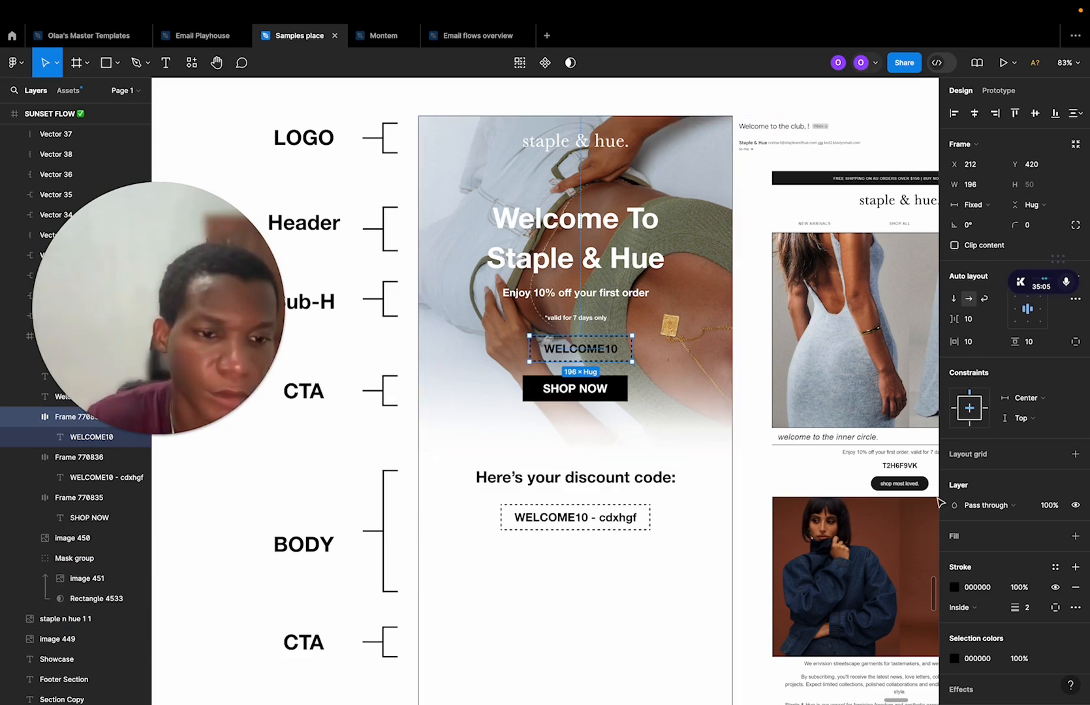
scroll(986, 522, down, 2)
click(981, 526)
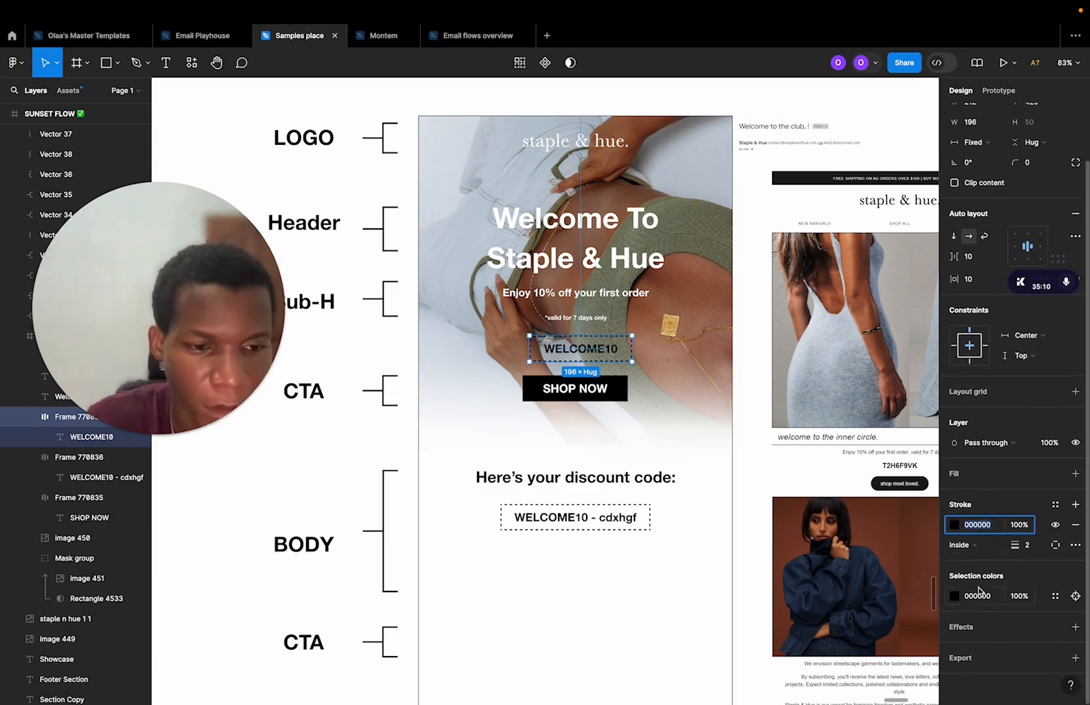
click(979, 596)
text(FFFFFF)
key(Return)
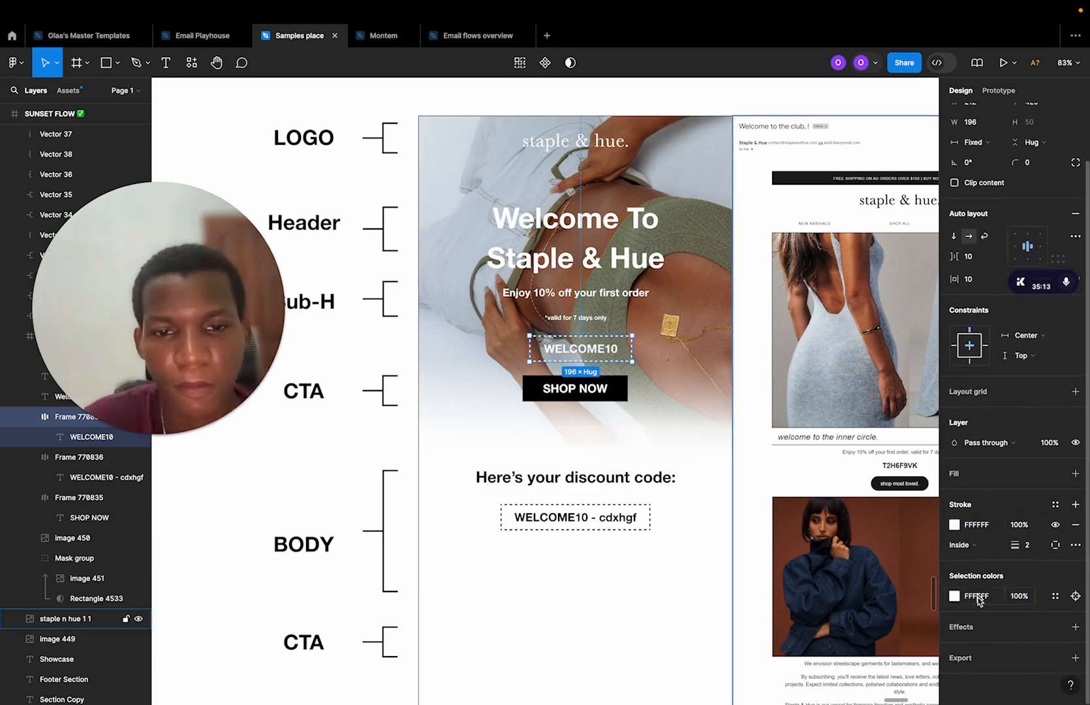
click(713, 340)
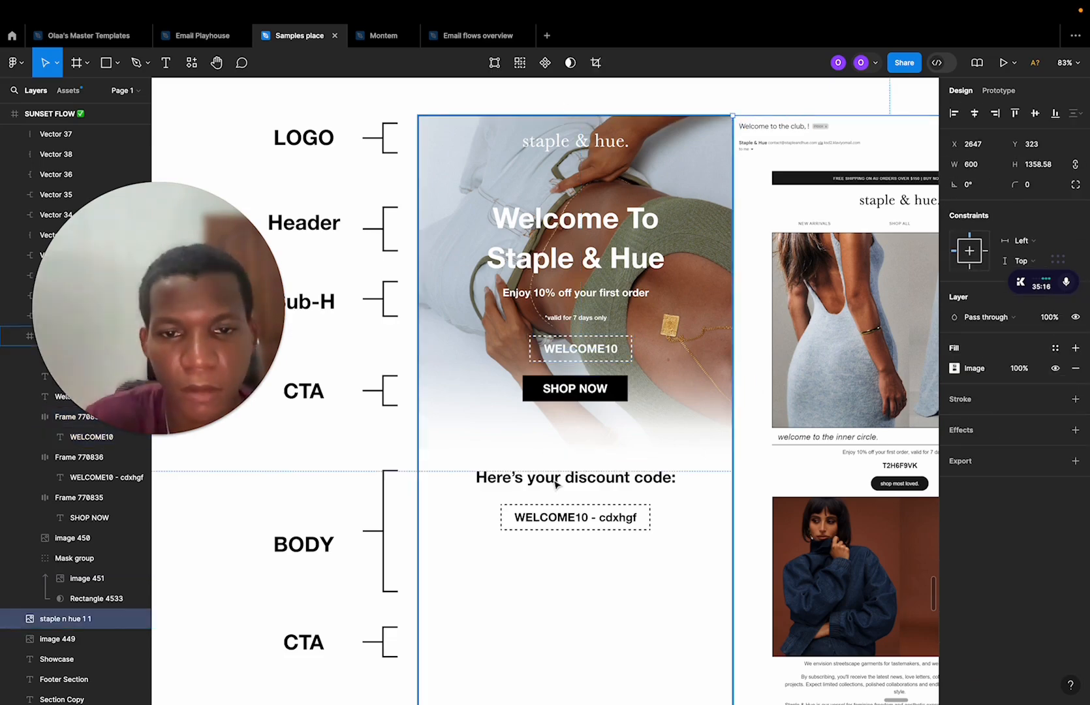
Centre the hero's dashed WELCOME10 box horizontally in the email frame at X 202.
scroll(569, 437, up, 3)
click(617, 356)
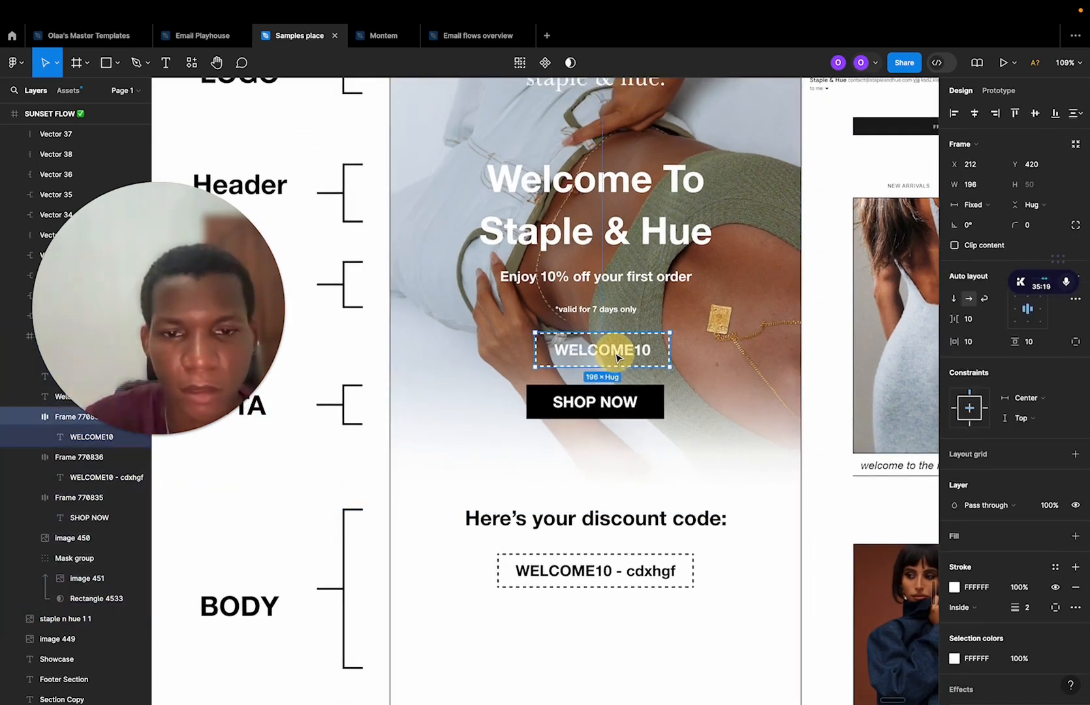
scroll(587, 402, down, 3)
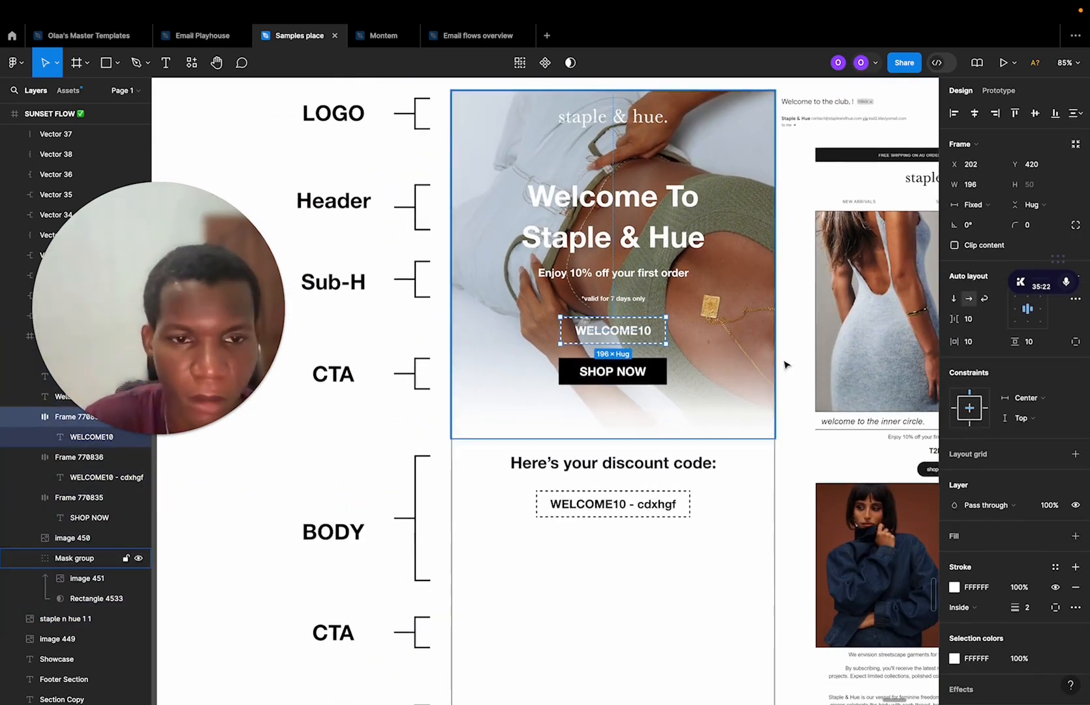
click(651, 371)
Review the hero's text, code box and SHOP NOW button together with the discount code section below the fade.
scroll(651, 371, down, 2)
scroll(651, 371, left, 1)
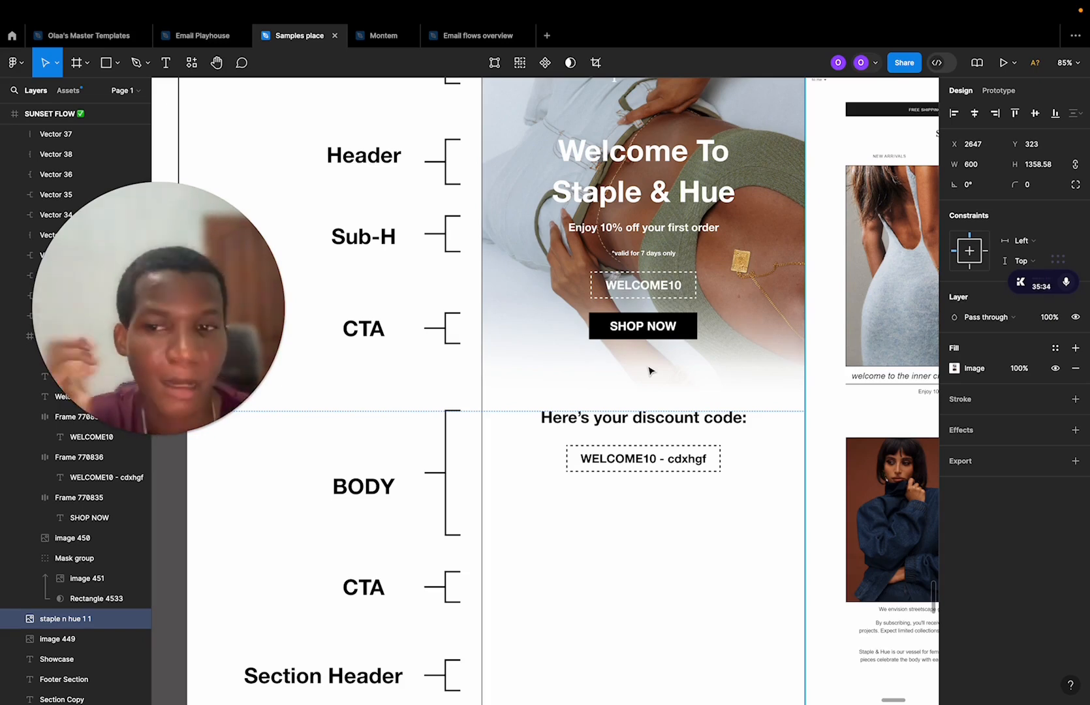
scroll(651, 371, up, 2)
scroll(651, 371, right, 1)
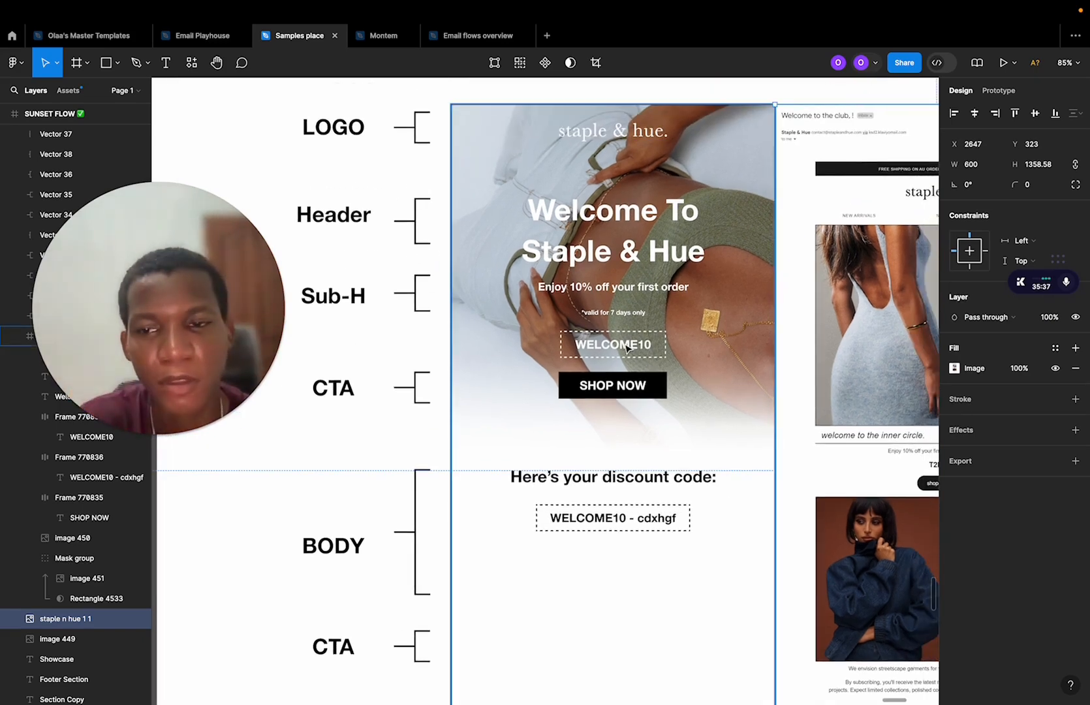
scroll(626, 348, up, 5)
scroll(647, 339, down, 3)
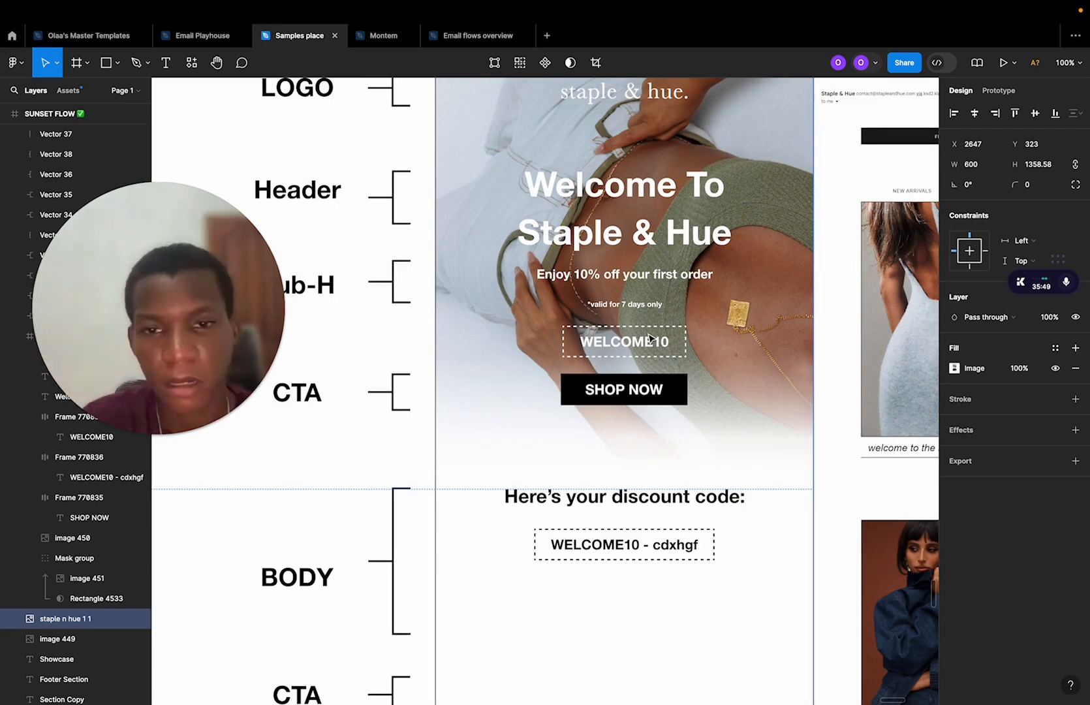
scroll(616, 503, down, 2)
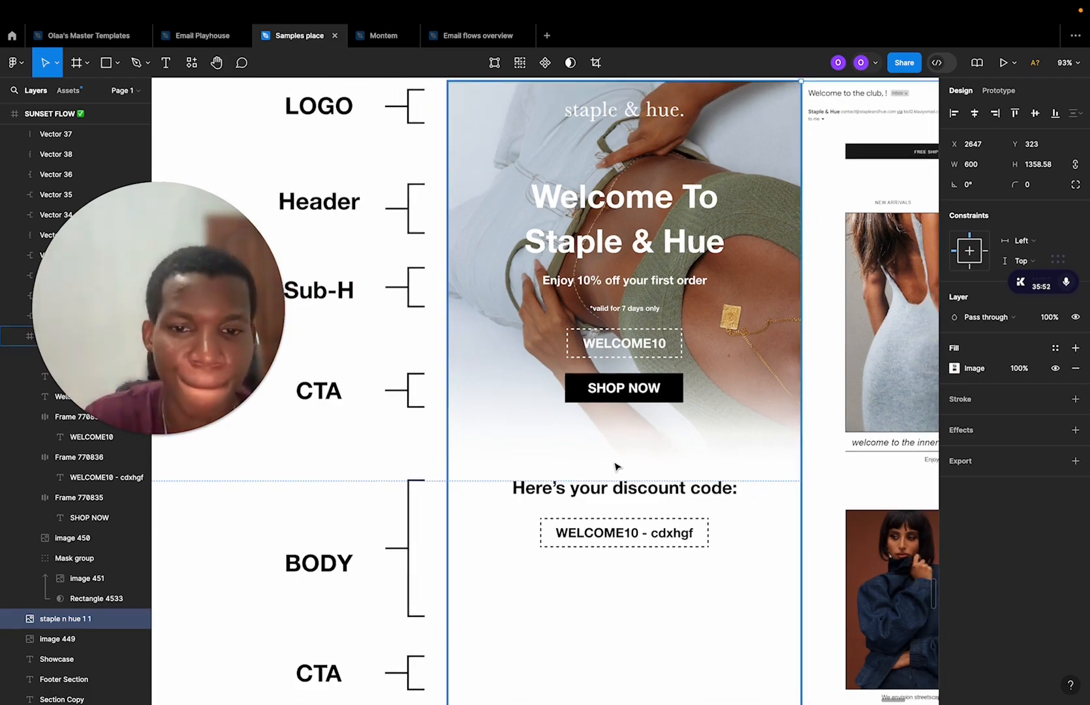
click(568, 468)
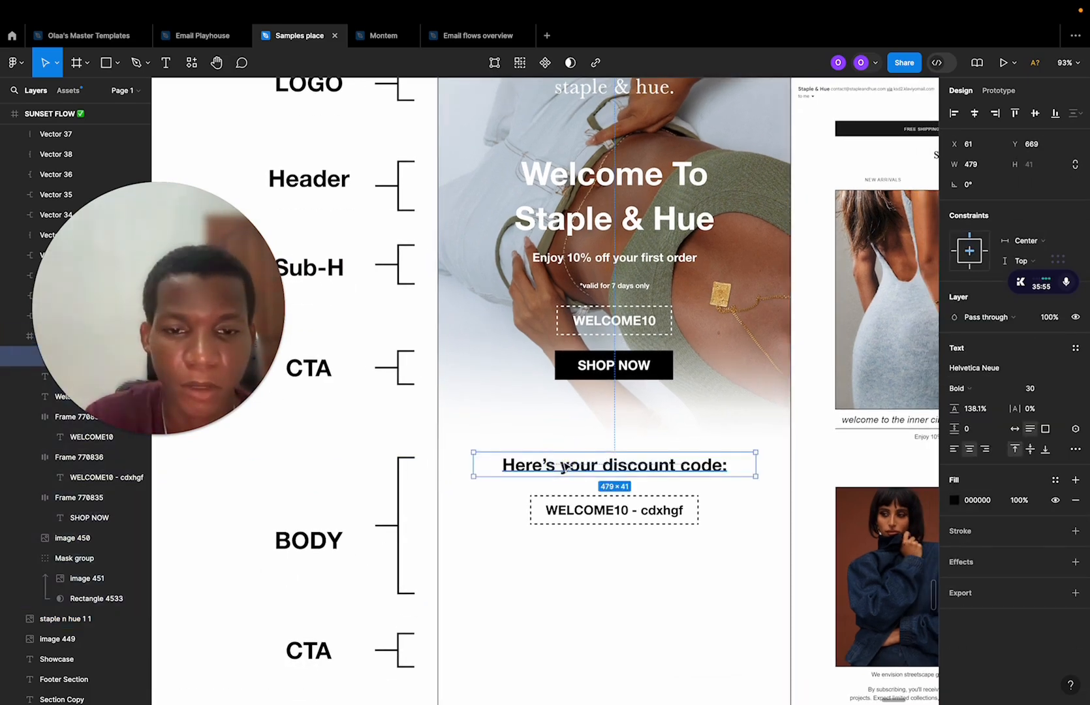
scroll(568, 471, down, 1)
scroll(568, 472, right, 1)
click(672, 513)
scroll(701, 496, up, 1)
scroll(702, 496, right, 1)
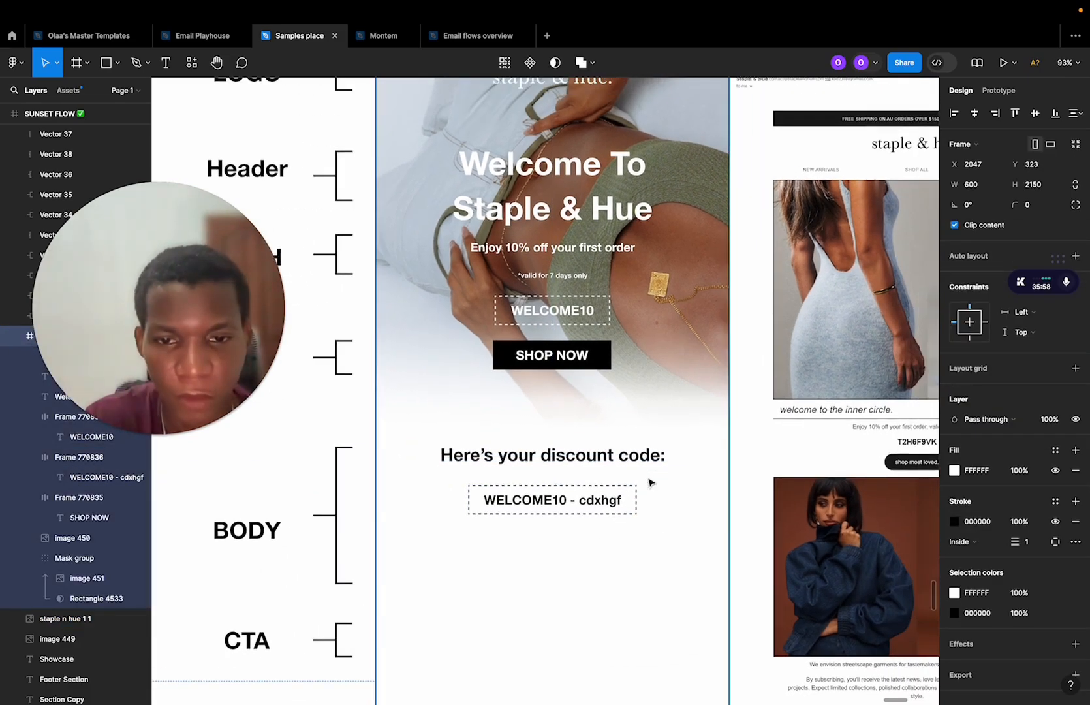
Move the "Here's your discount code:" heading and its dashed code box down together, placing the heading at Y 844.
double_click(585, 455)
scroll(500, 455, down, 3)
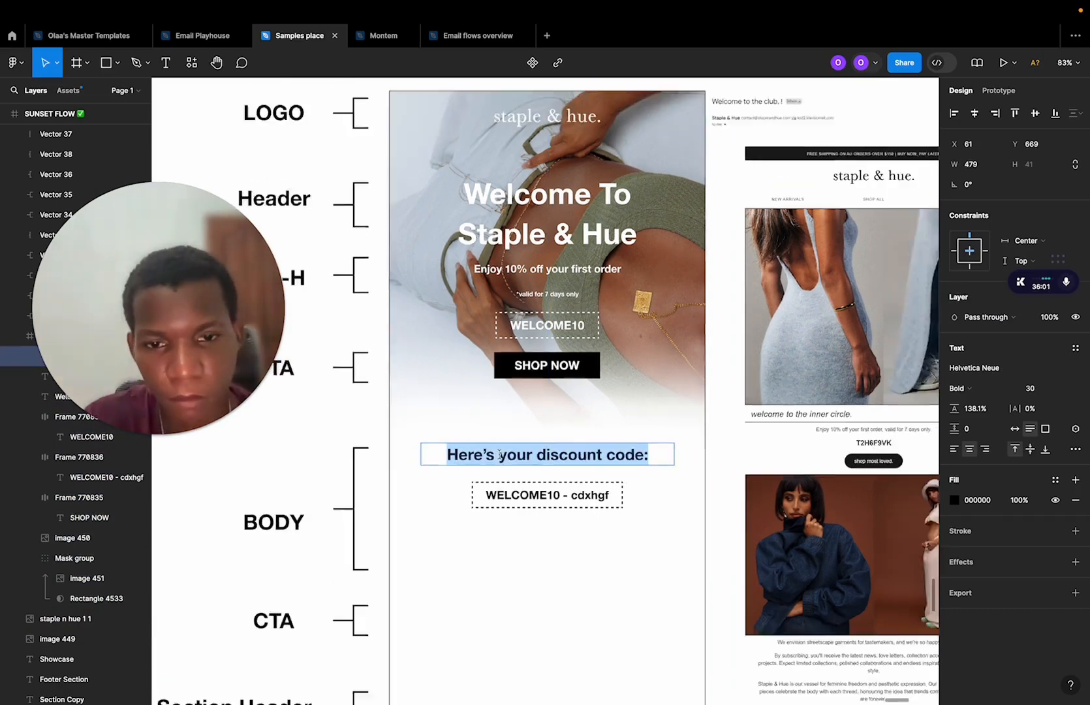
key(Escape)
scroll(620, 519, up, 5)
scroll(620, 519, down, 3)
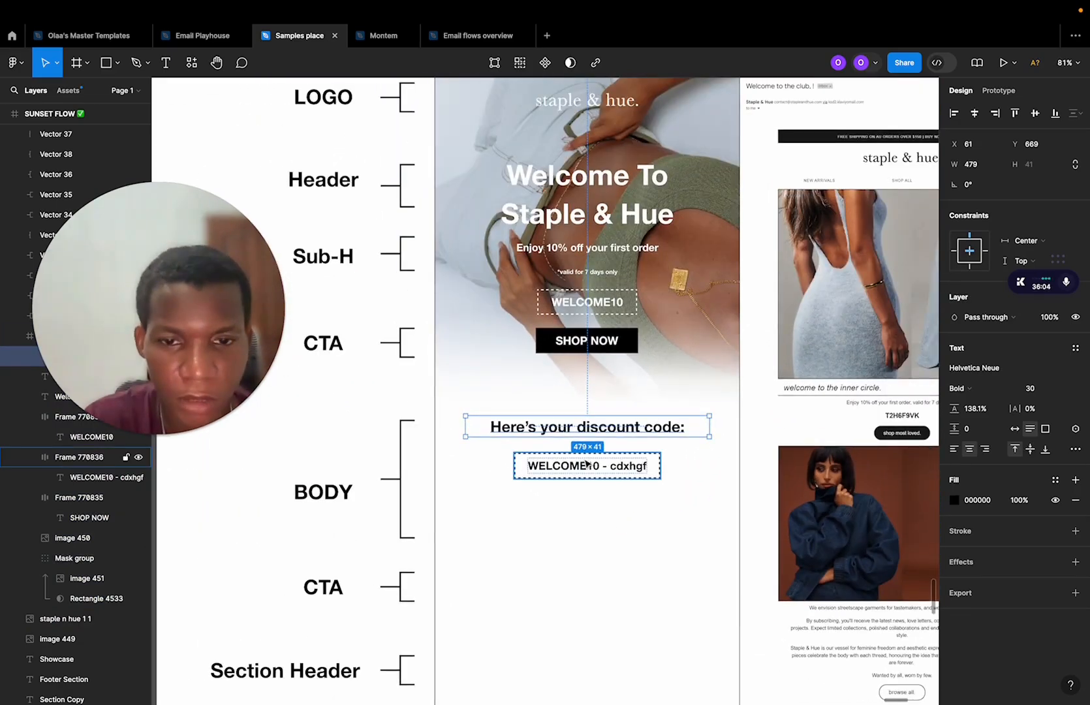
shift+click(586, 465)
drag(585, 465, 583, 555)
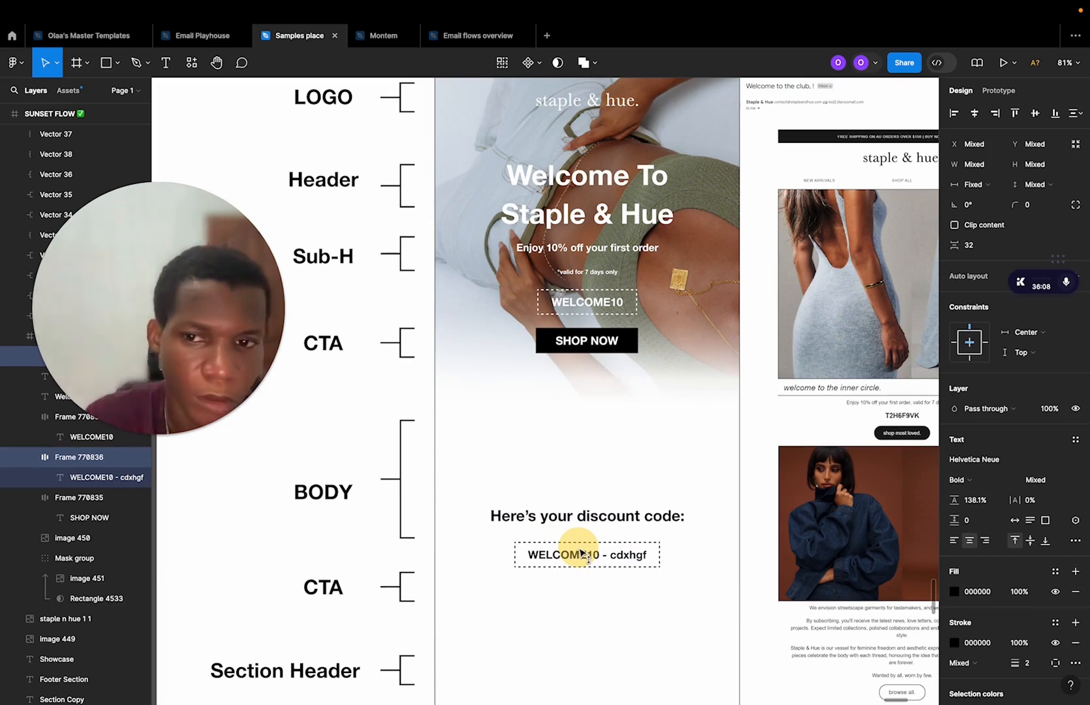
Set the font size of the "Here's your discount code:" heading to 20.
click(605, 520)
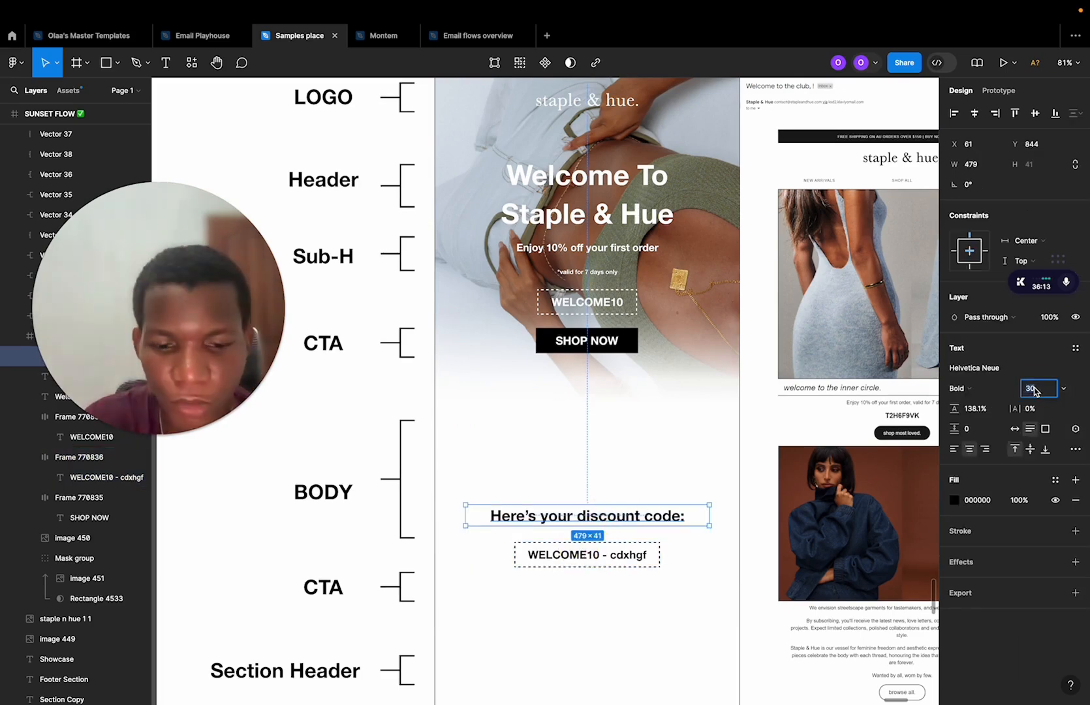
text(20)
key(Return)
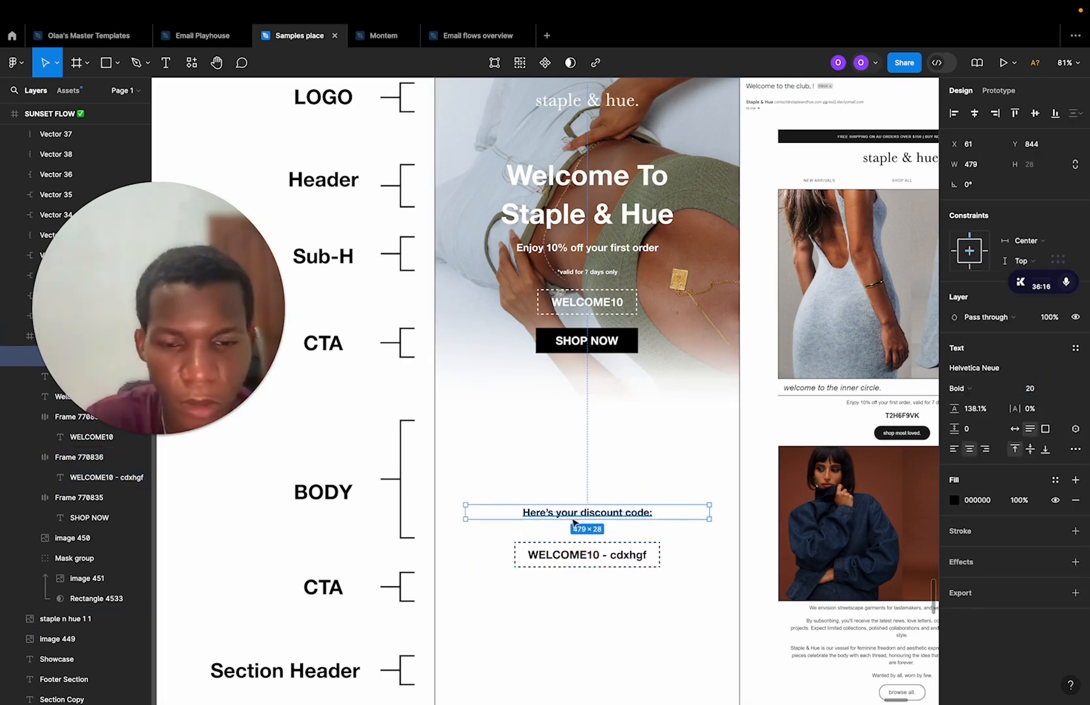
scroll(780, 610, right, 3)
scroll(780, 611, up, 5)
scroll(780, 611, down, 4)
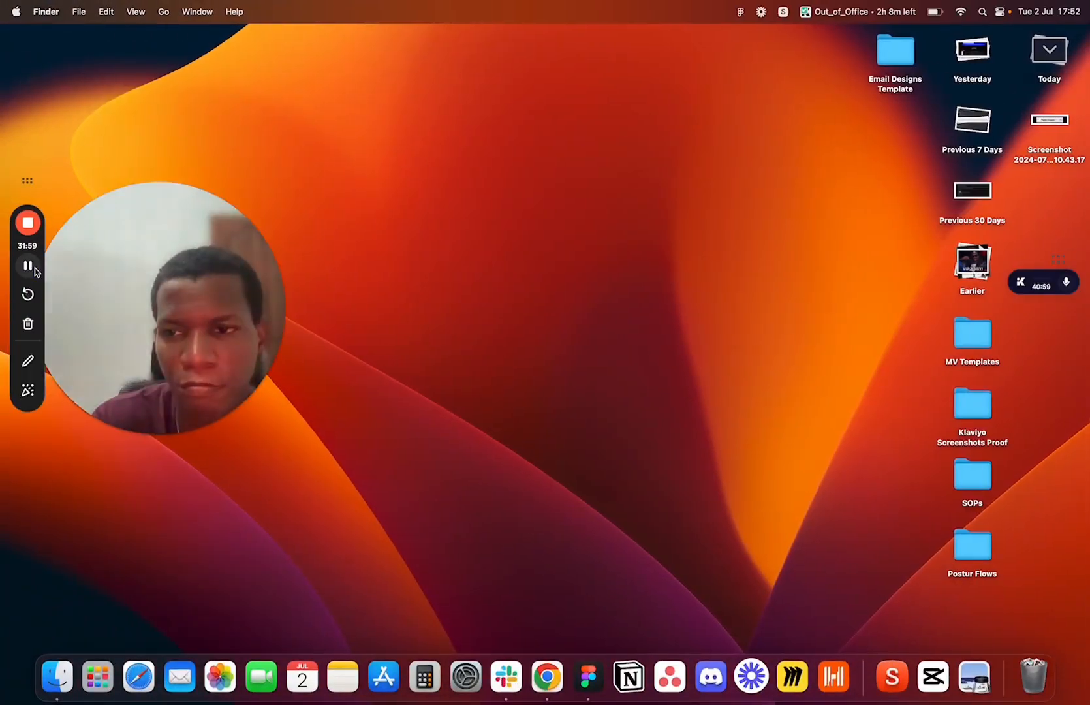
Move the "Staple & Hue is our vessel for feminine freedom" body copy up to Y 660, closer to the hero.
key(ctrl+Right)
click(610, 527)
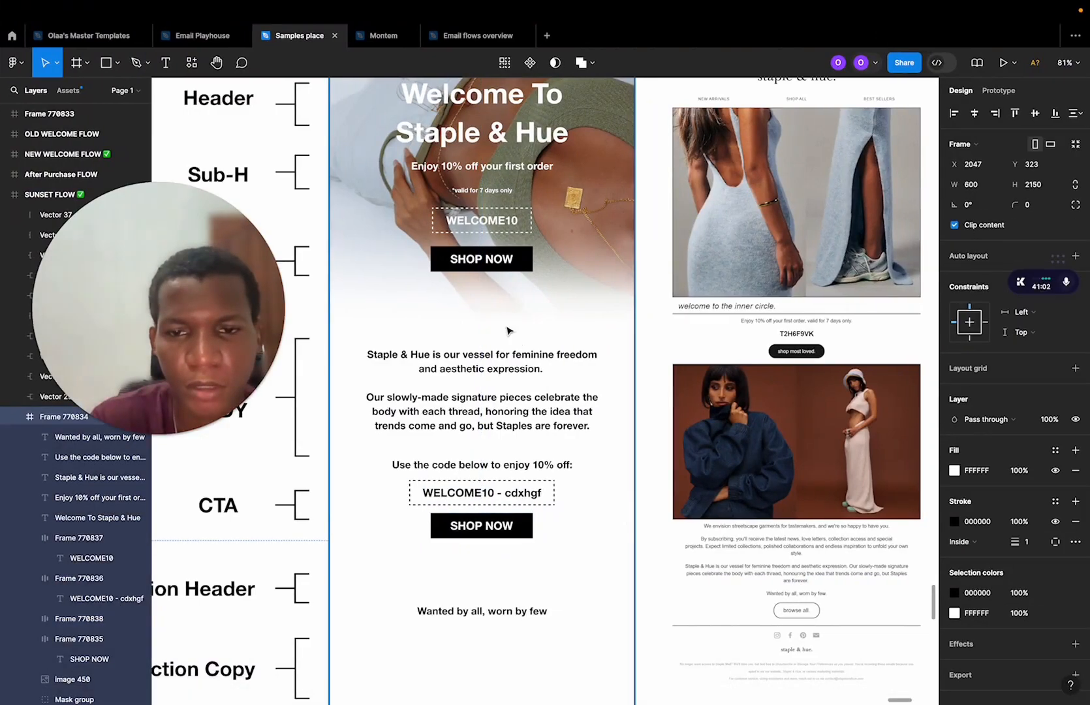
click(489, 364)
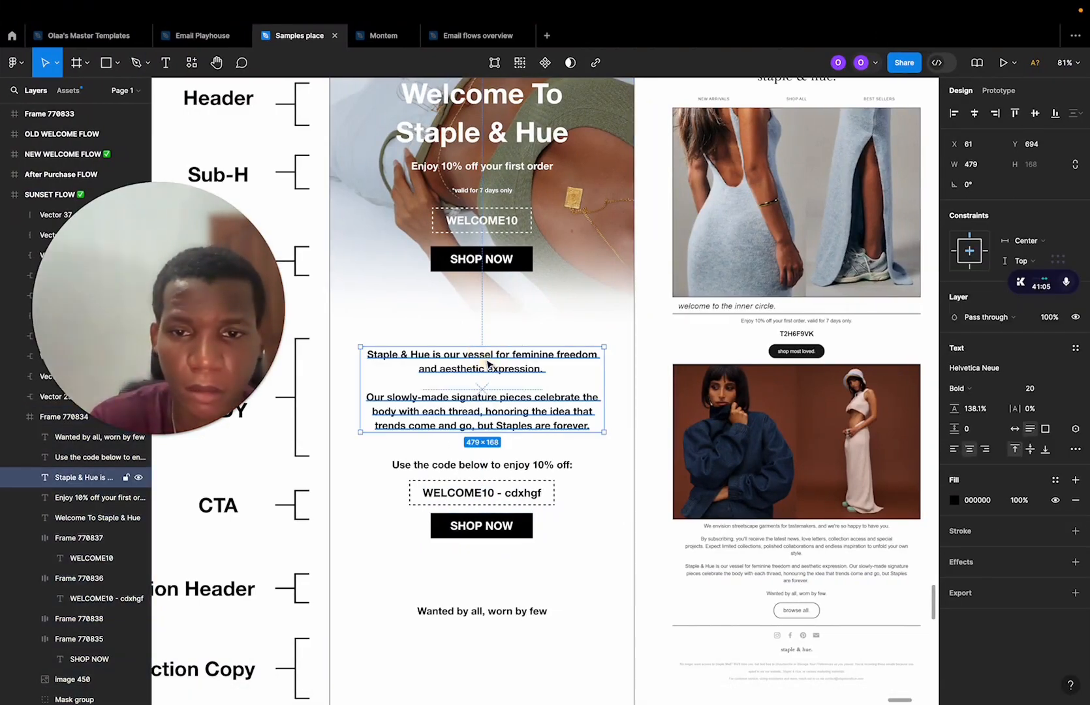
drag(468, 368, 469, 356)
scroll(469, 356, down, 1)
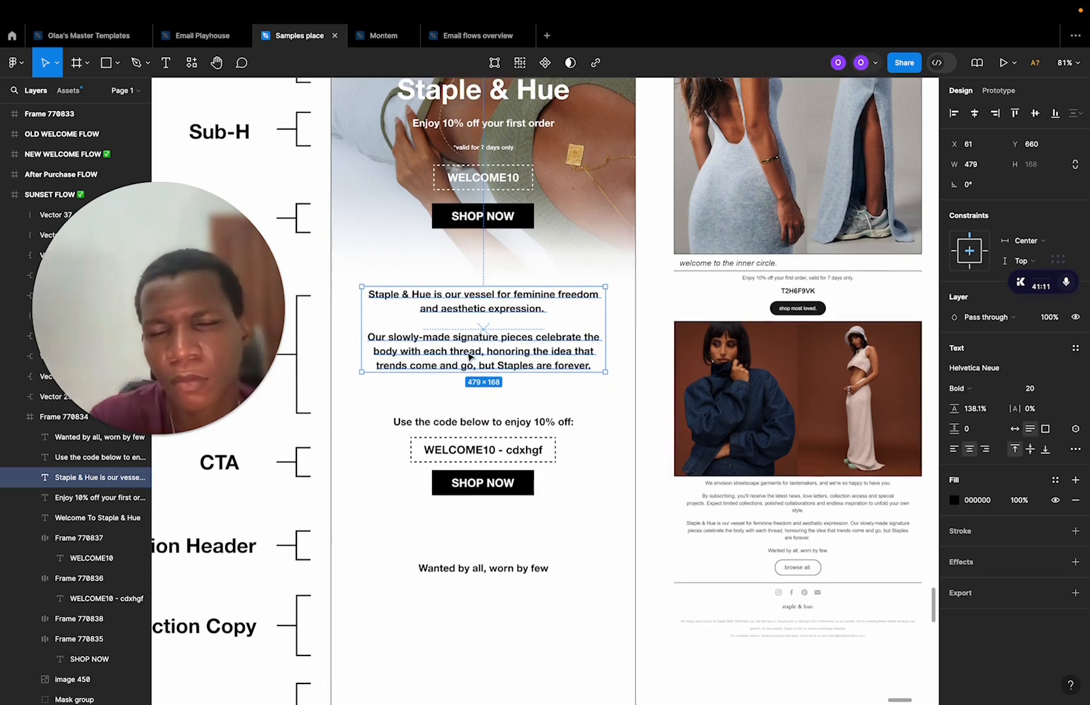
Move the "Use the code below to enjoy 10% off:" line up to Y 890.
click(459, 428)
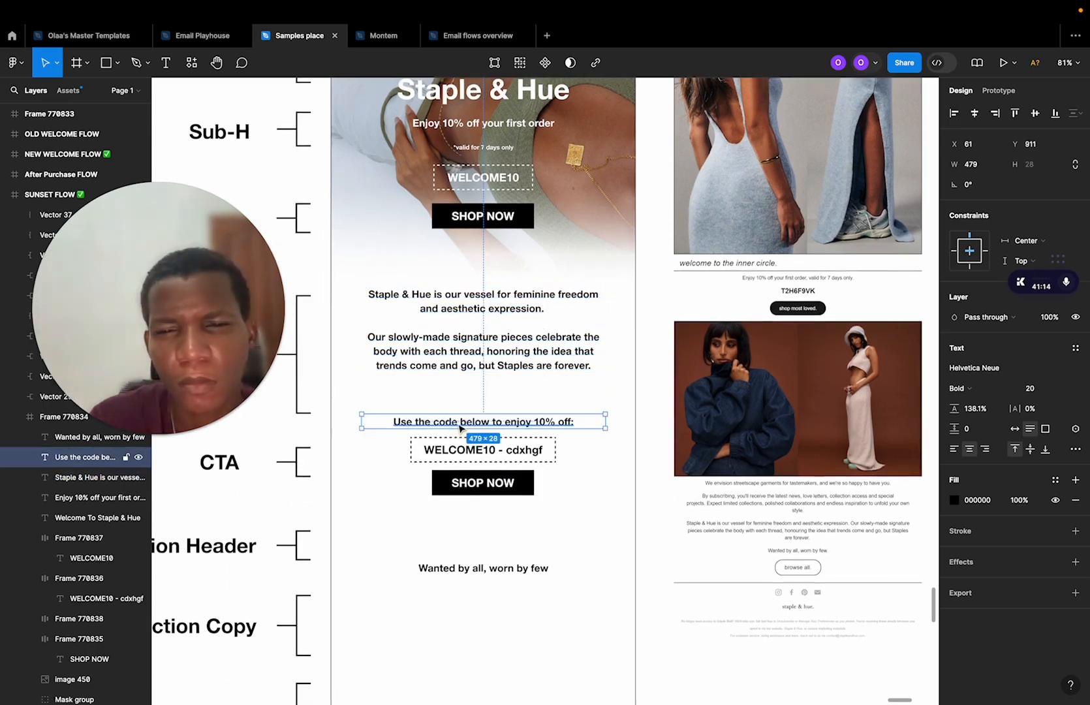
scroll(459, 428, down, 1)
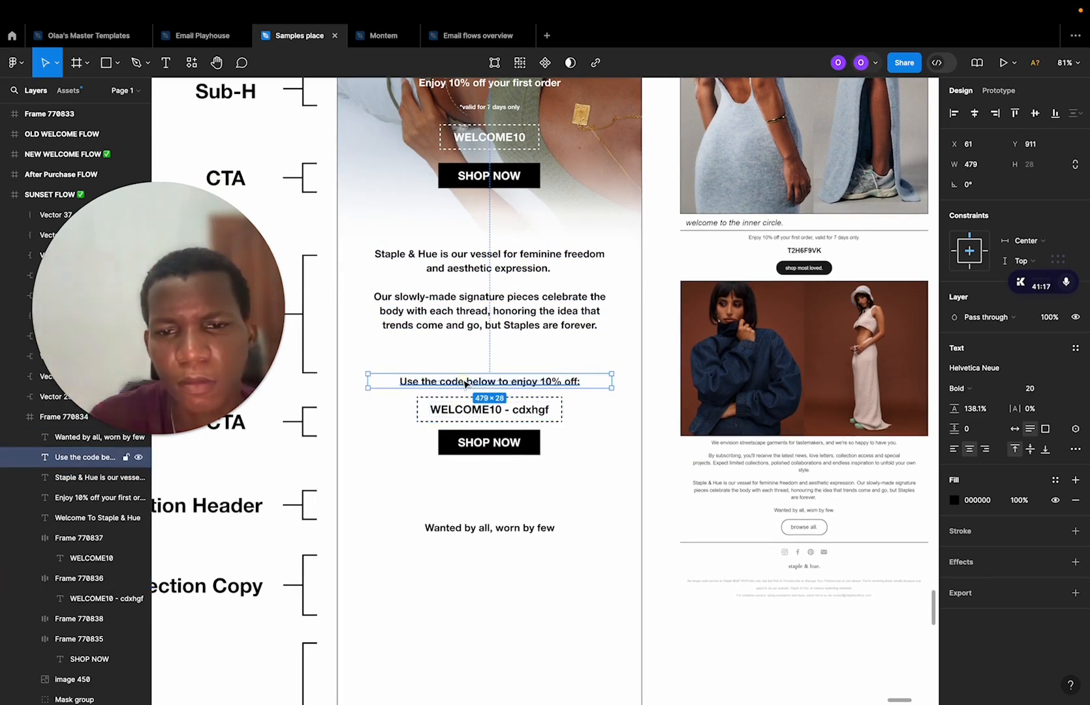
drag(465, 383, 465, 374)
key(ctrl+Left)
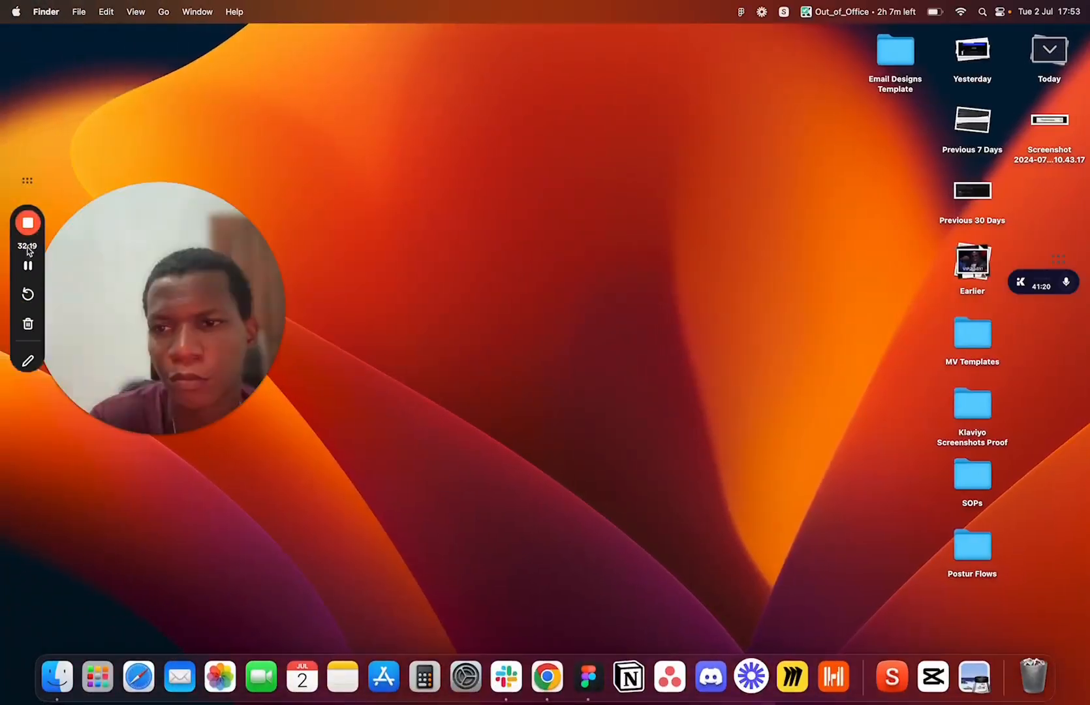
key(ctrl+Right)
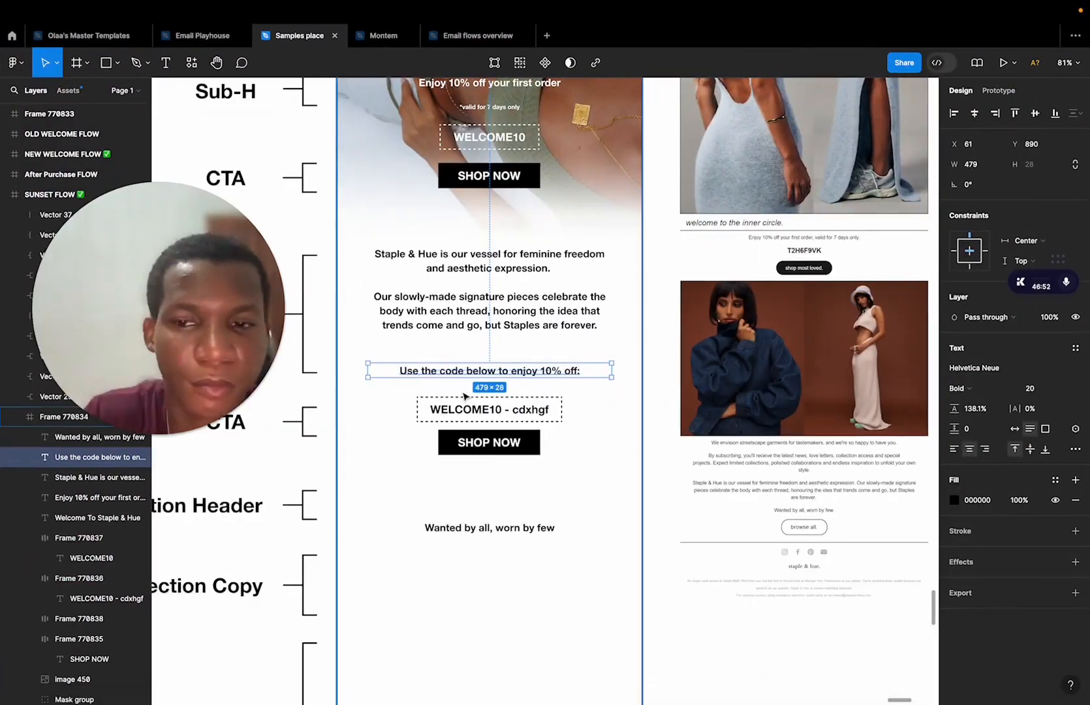
Nudge the body's dashed "WELCOME10 - cdxhgf" box up by 10 to Y 946.
scroll(465, 396, down, 2)
scroll(465, 396, up, 4)
scroll(465, 396, up, 3)
scroll(467, 397, down, 5)
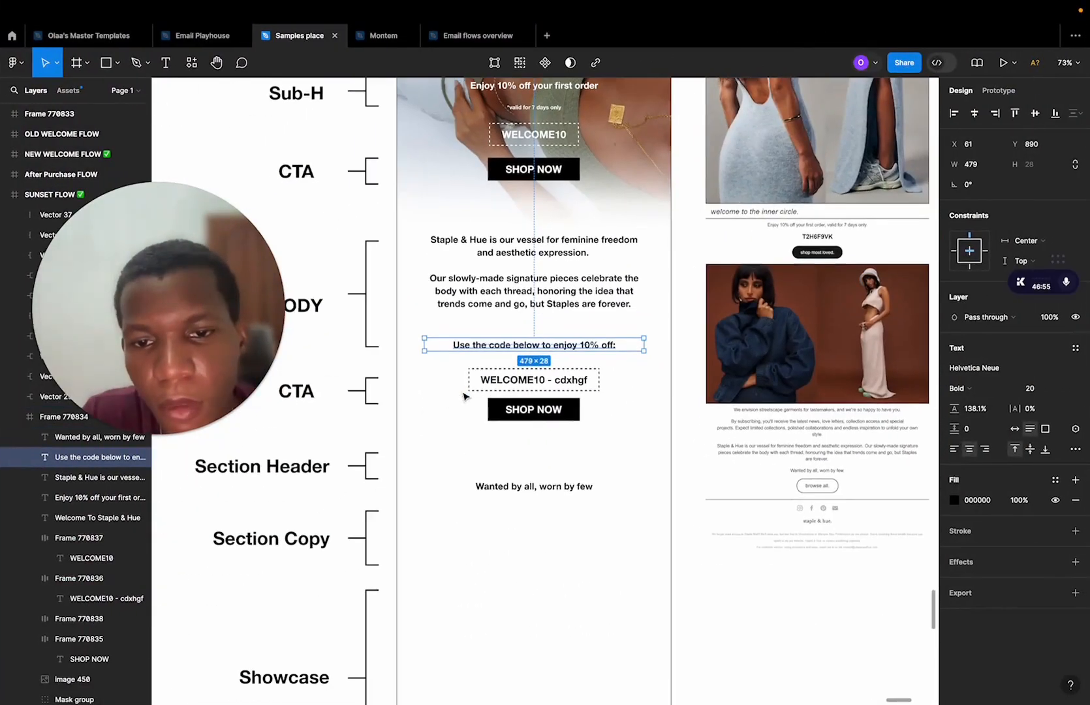
key(Escape)
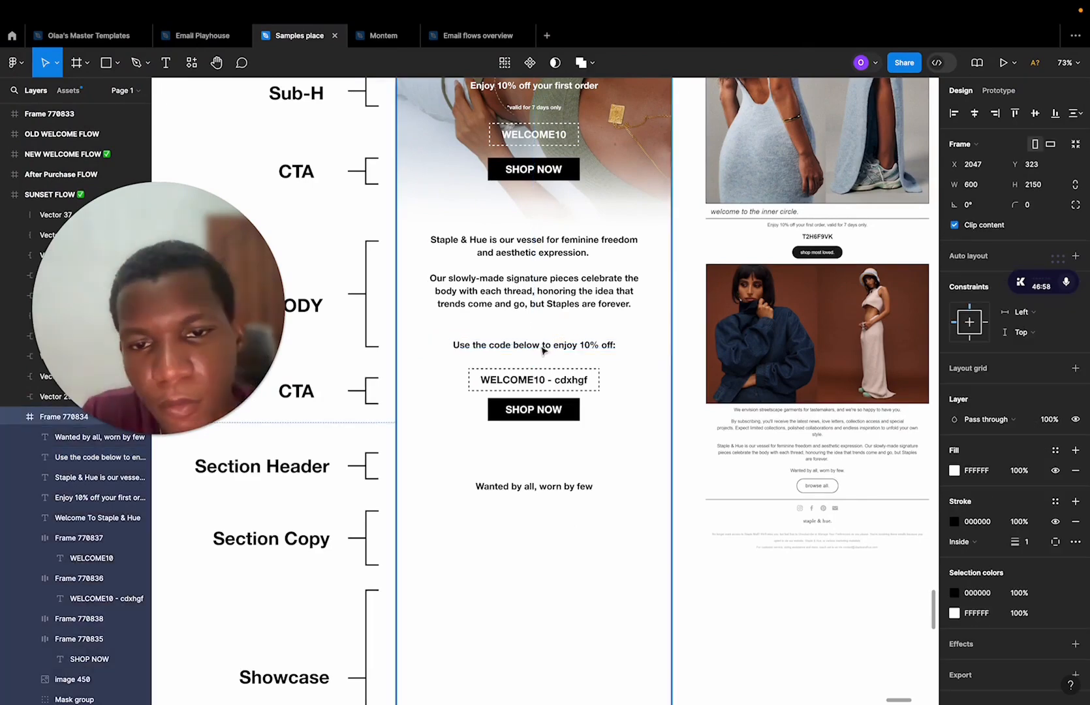
click(546, 389)
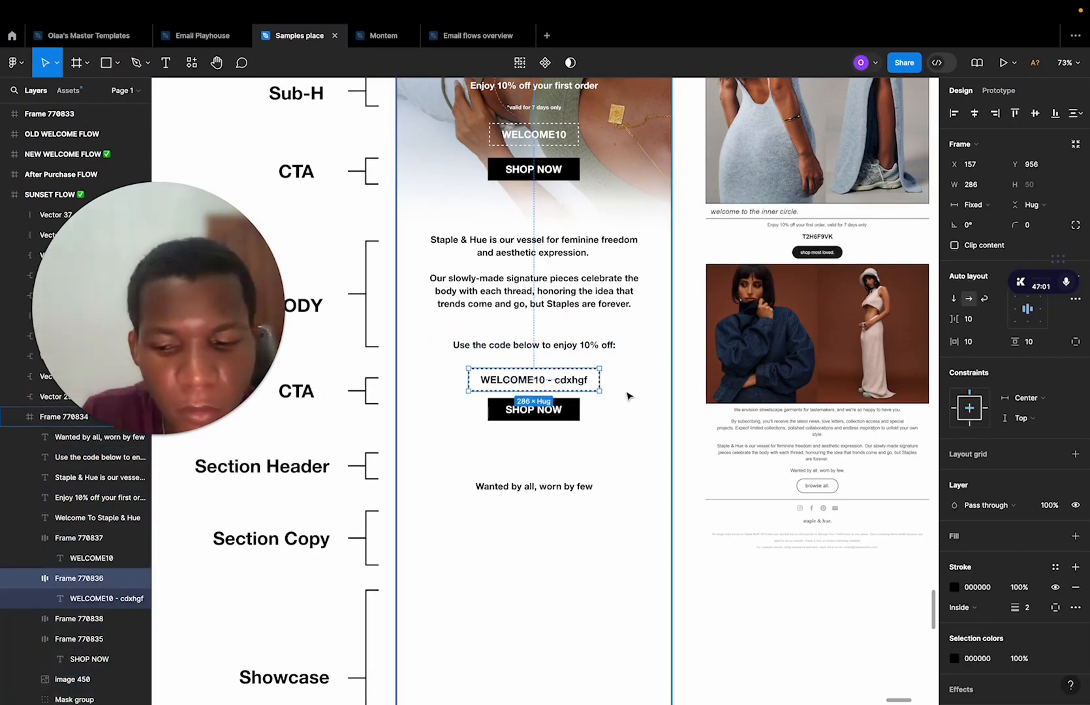
key(shift+Up)
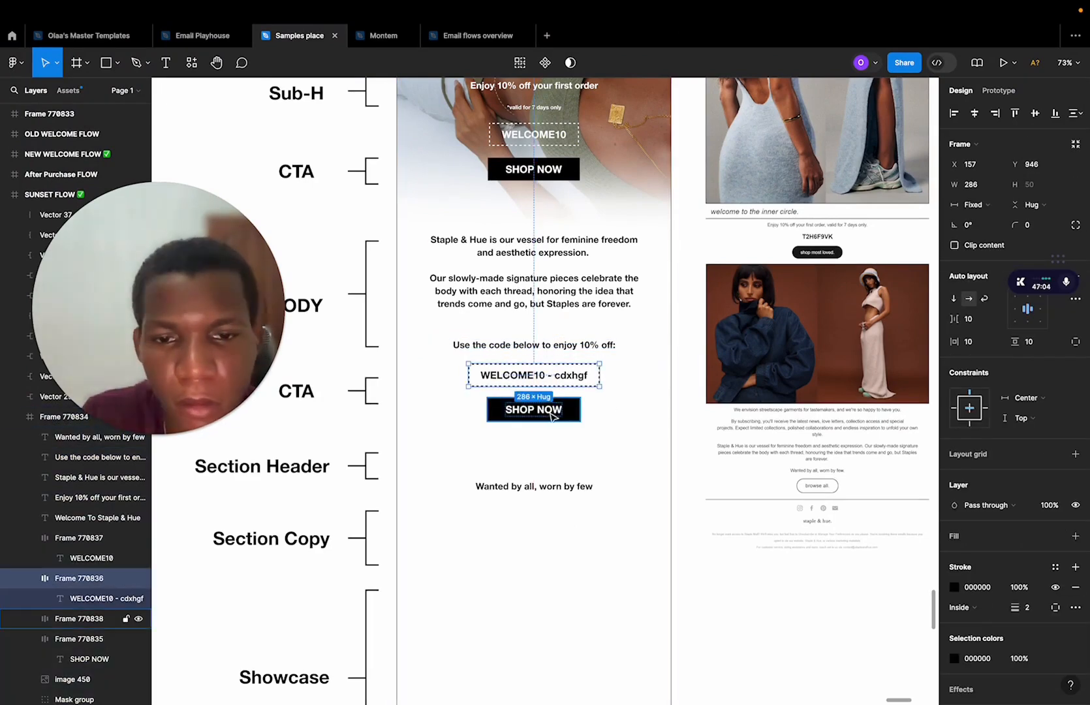
click(628, 447)
Move the "Wanted by all, worn by few" line down to the footer section at Y 1893, centred horizontally at X 61.
scroll(628, 447, down, 3)
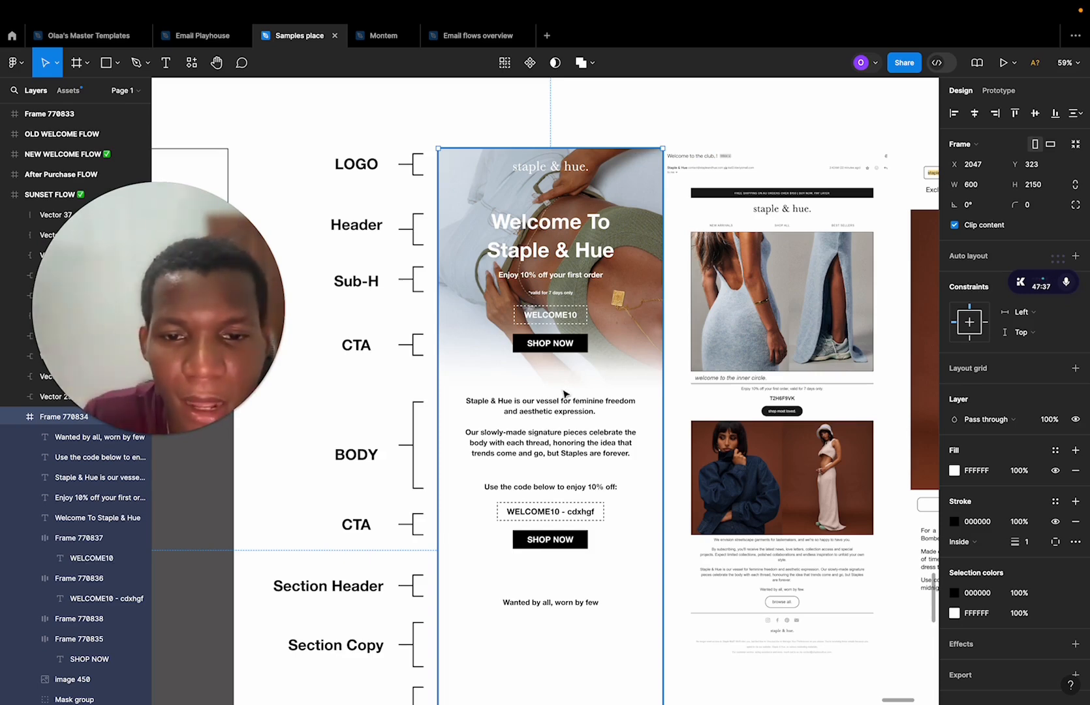
scroll(560, 453, down, 3)
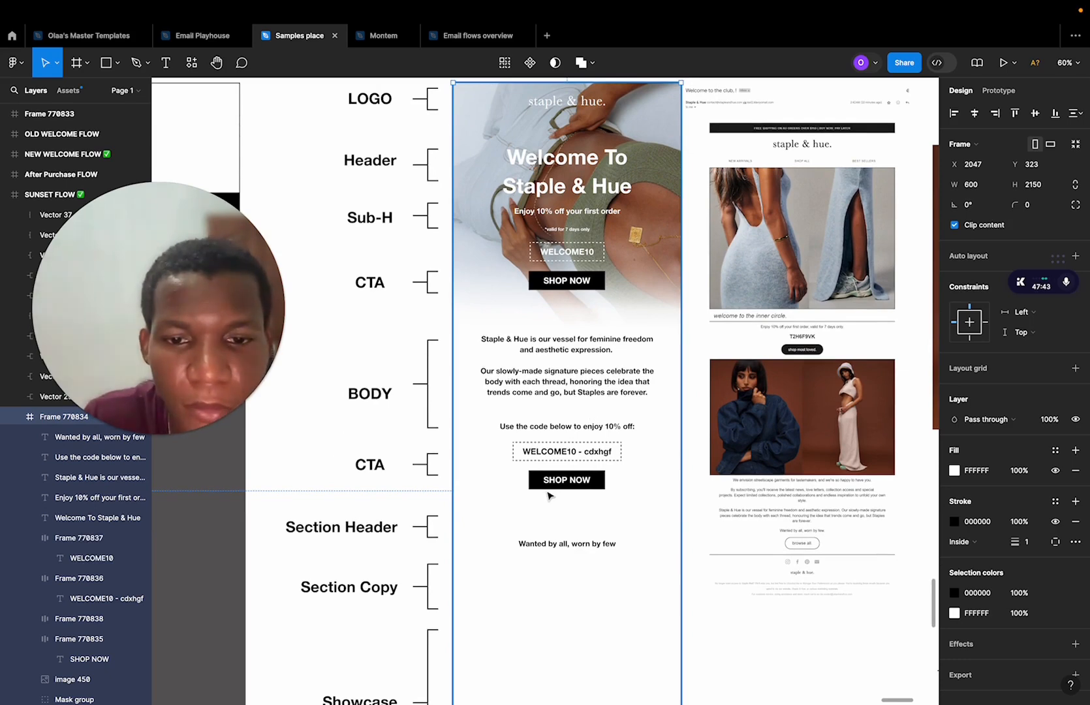
scroll(574, 483, down, 8)
click(570, 360)
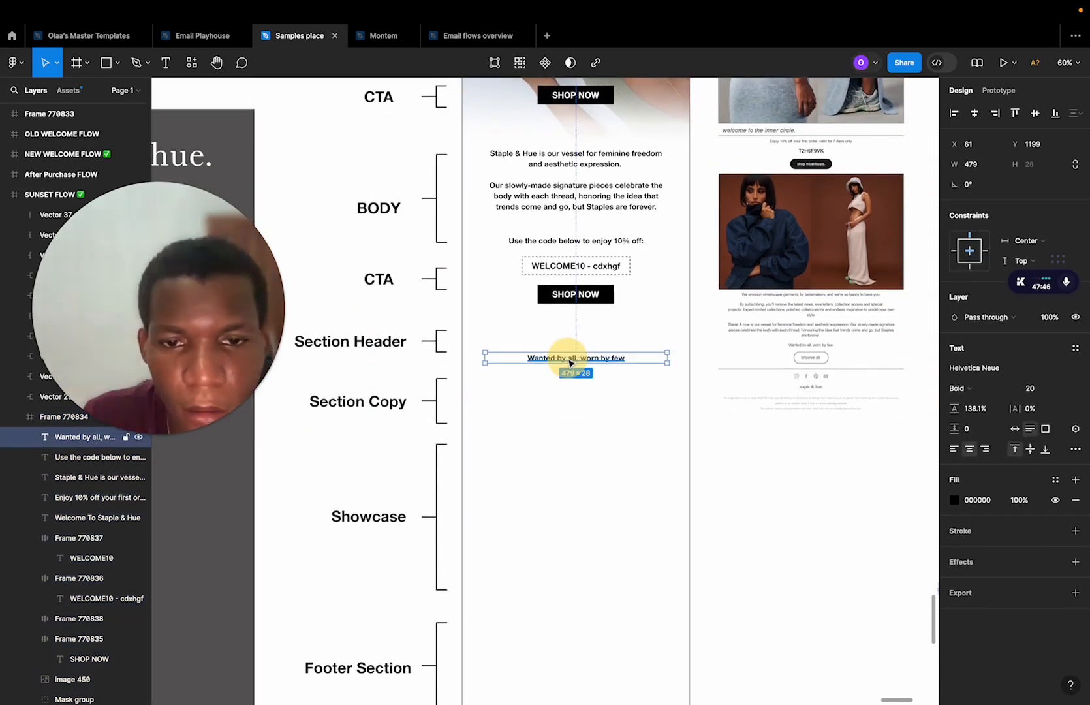
drag(570, 361, 579, 351)
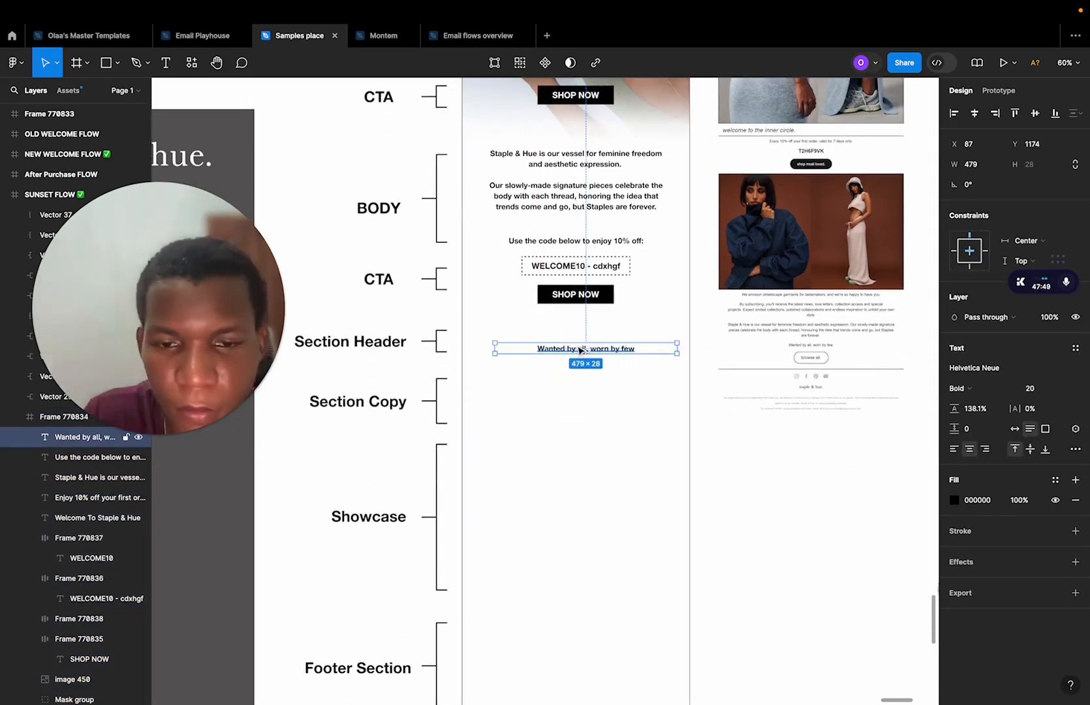
key(alt+h)
scroll(580, 350, down, 6)
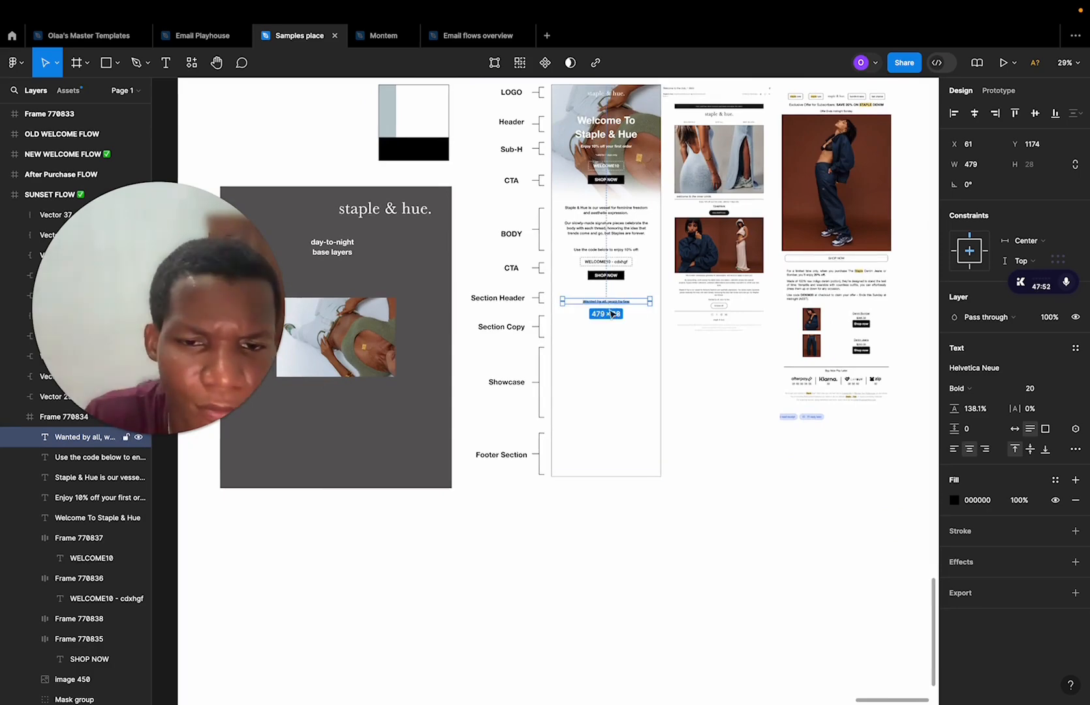
drag(612, 314, 600, 439)
scroll(600, 439, up, 5)
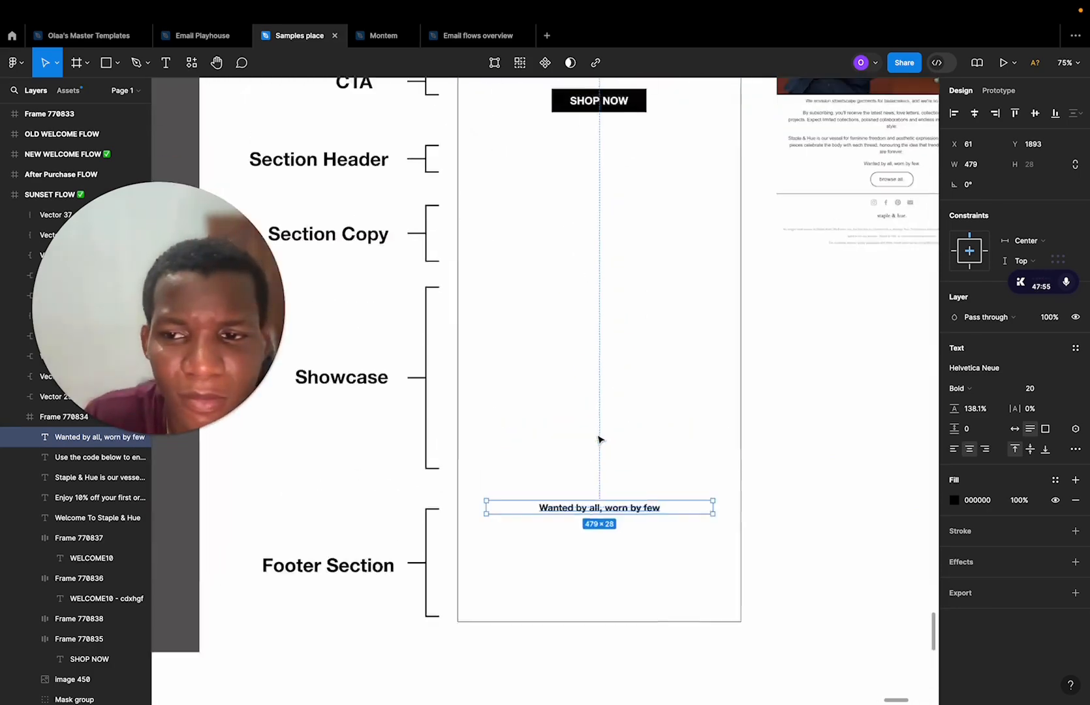
Duplicate the hero's "Welcome To Staple & Hue" heading below the body's SHOP NOW button at Y 1099.
scroll(599, 440, up, 4)
scroll(599, 439, down, 3)
click(598, 238)
scroll(598, 239, down, 2)
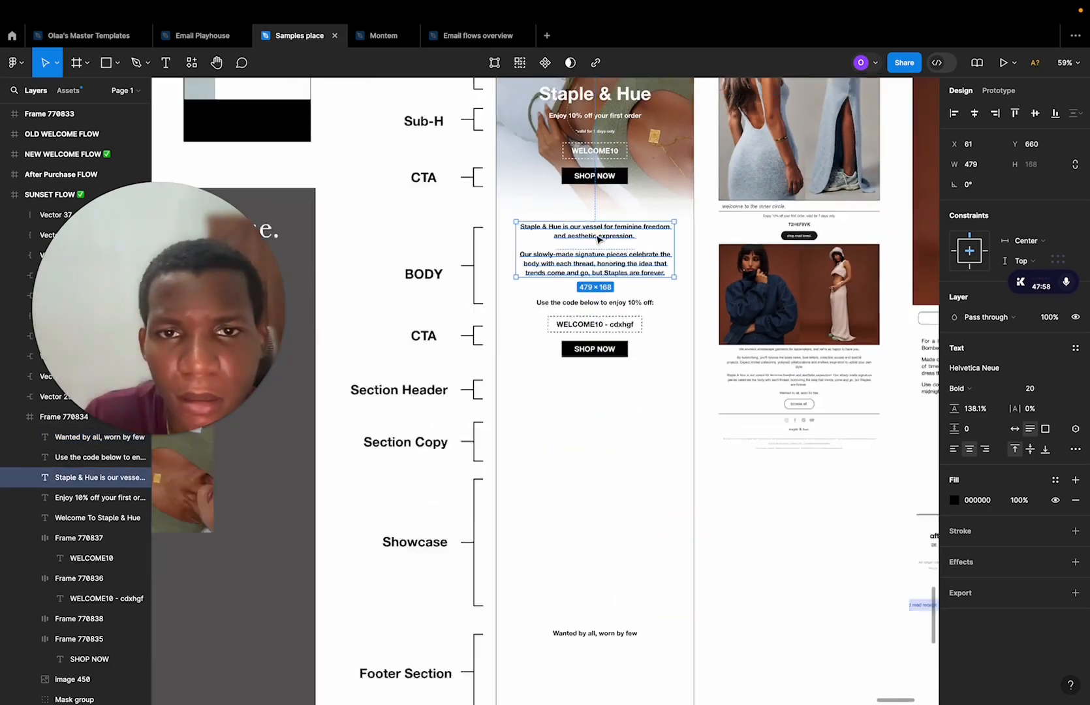
scroll(597, 235, down, 3)
alt+drag(596, 138, 596, 350)
scroll(596, 350, up, 3)
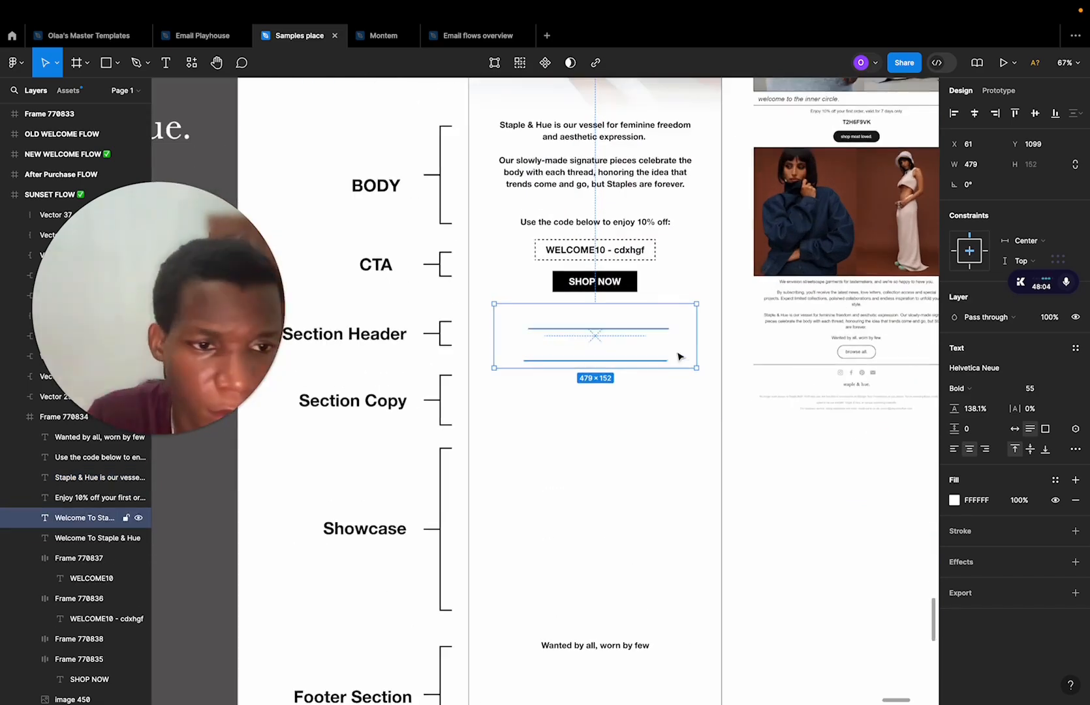
Set the duplicated heading's fill to 000000 and lower it to Y 1123, beside the Section Header label.
click(978, 501)
text(000)
key(Return)
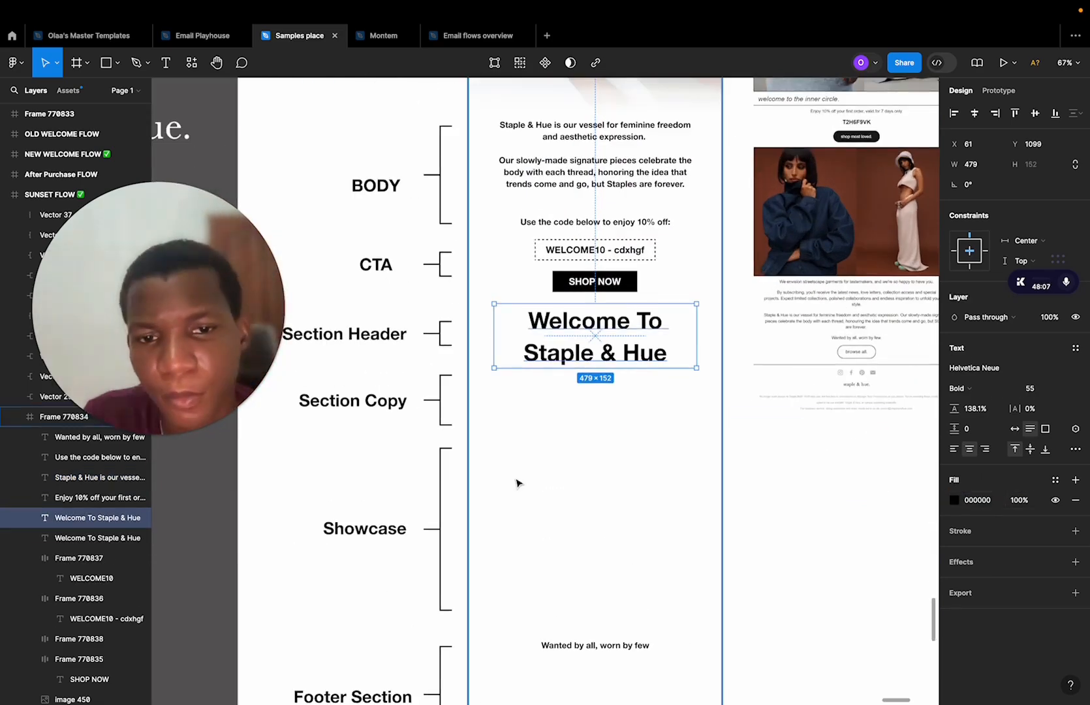
drag(566, 342, 568, 356)
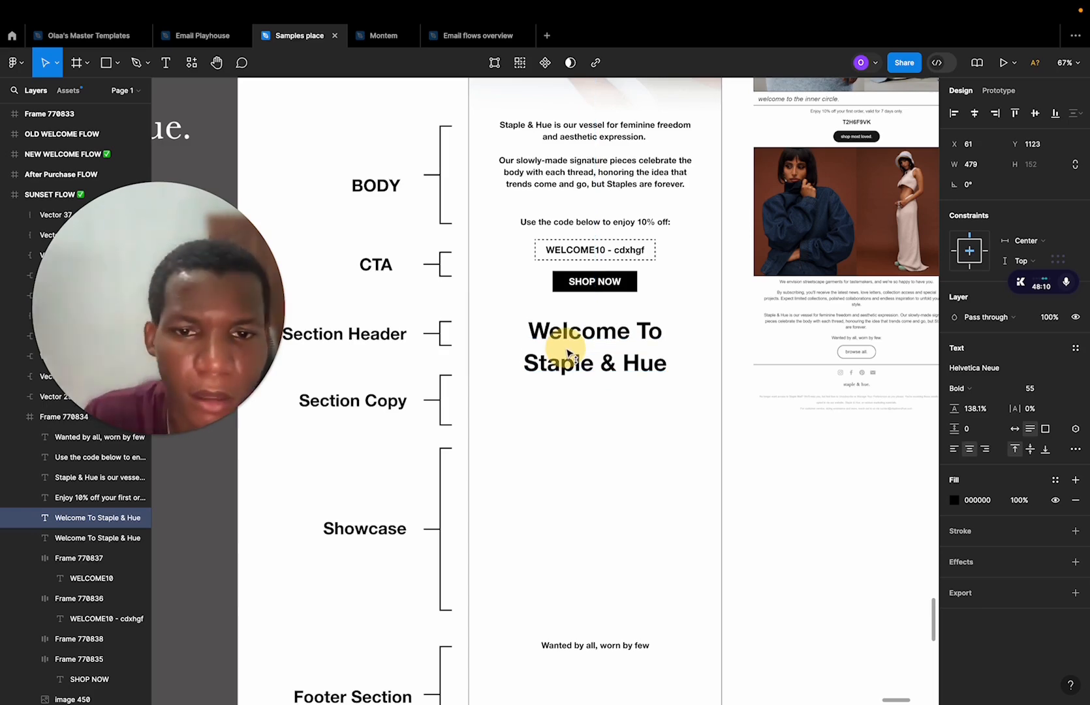
Nudge the "Use the code below to enjoy 10% off:" line up by 10 to Y 880.
scroll(568, 352, down, 3)
scroll(568, 354, up, 1)
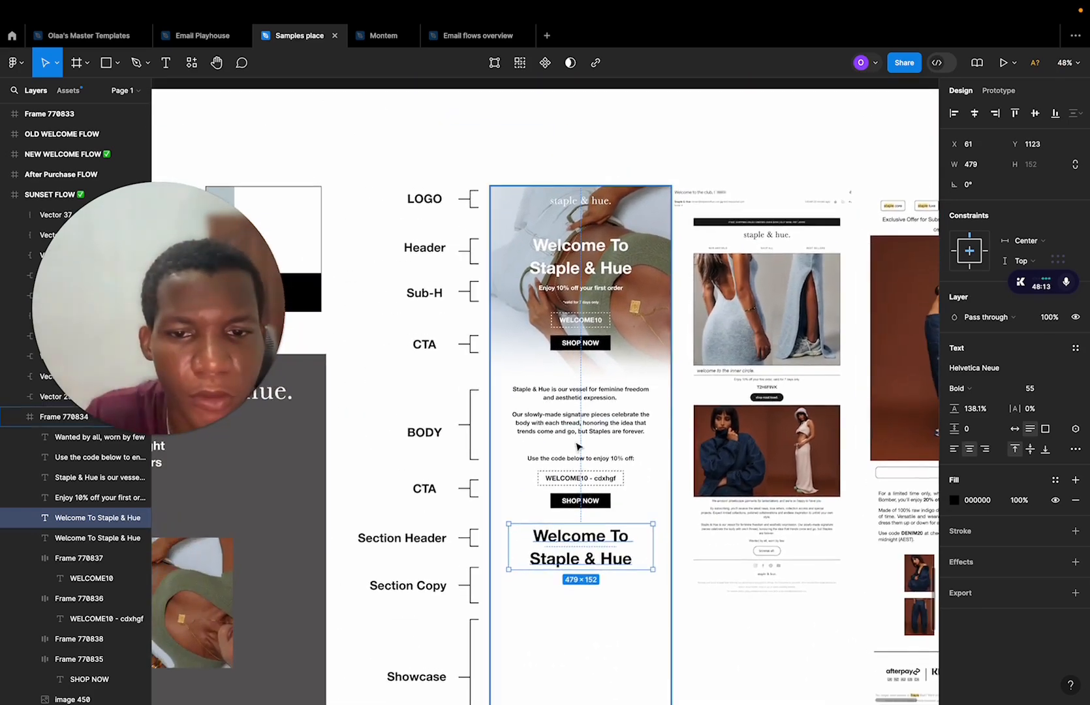
scroll(576, 491, up, 5)
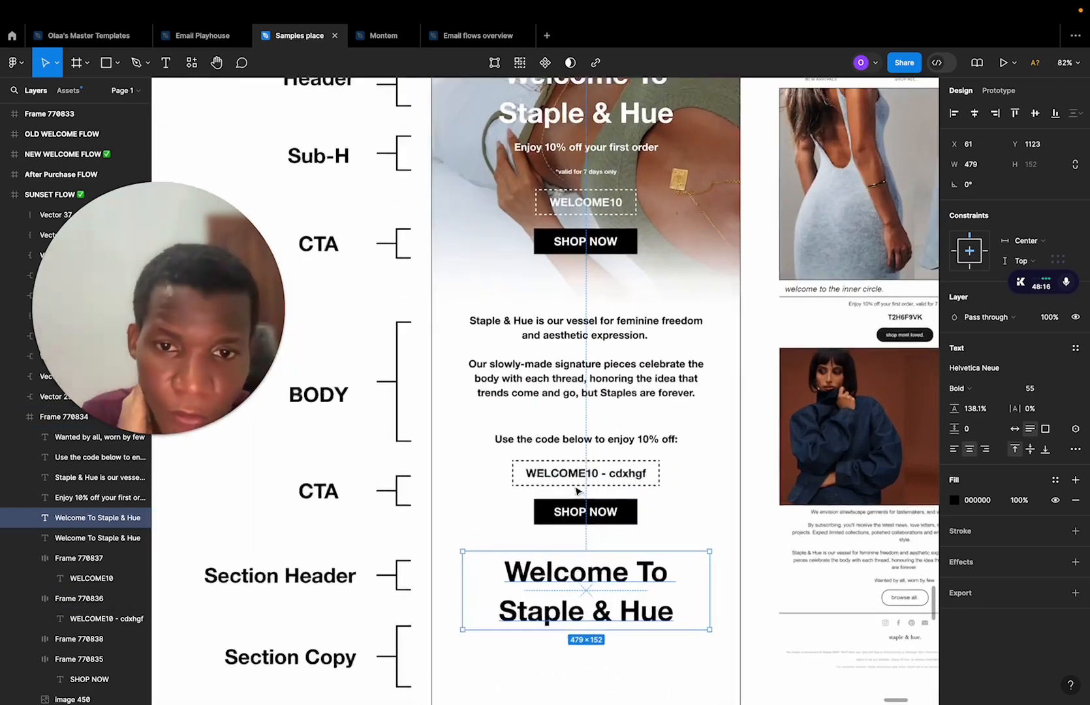
click(603, 442)
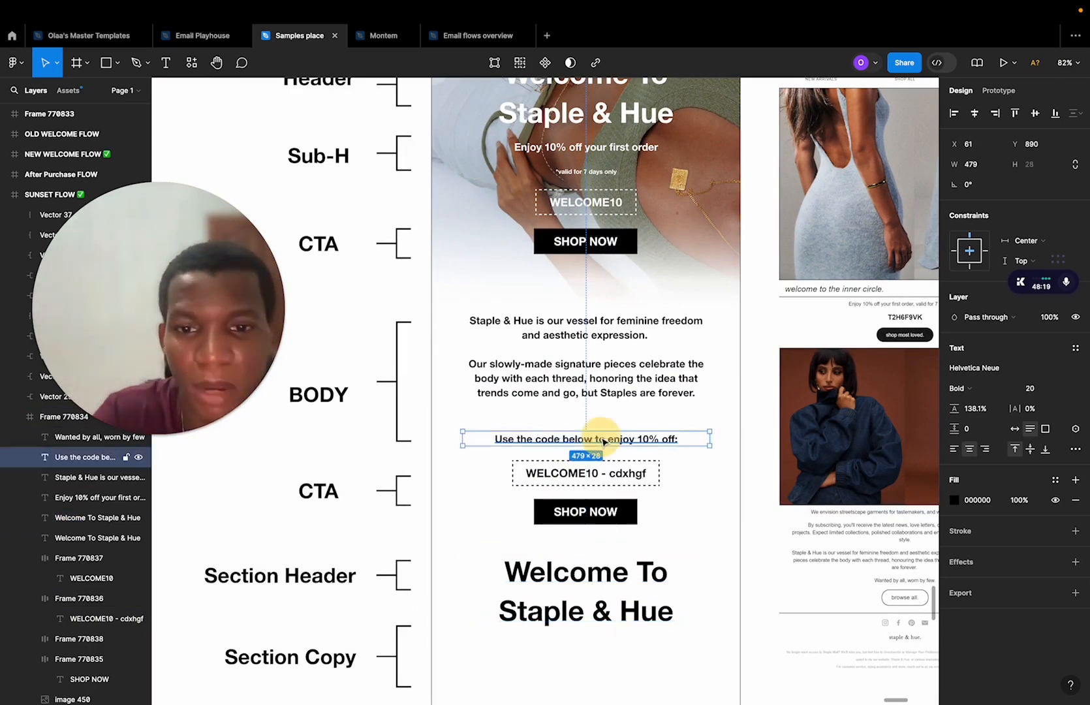
key(shift+Up)
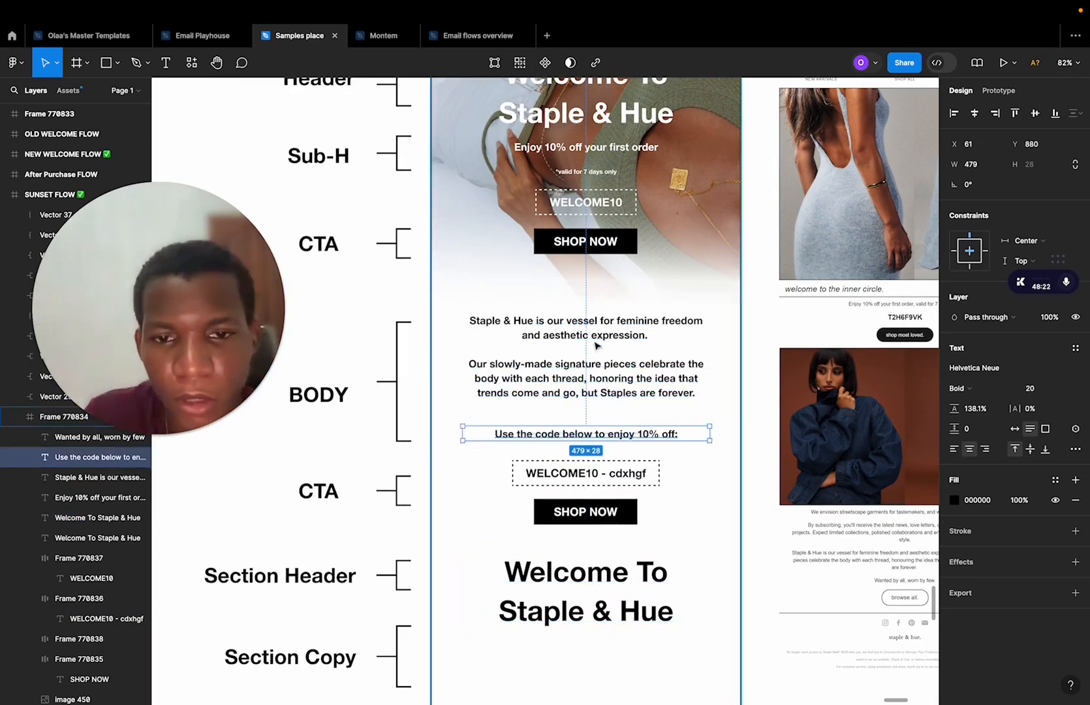
click(717, 344)
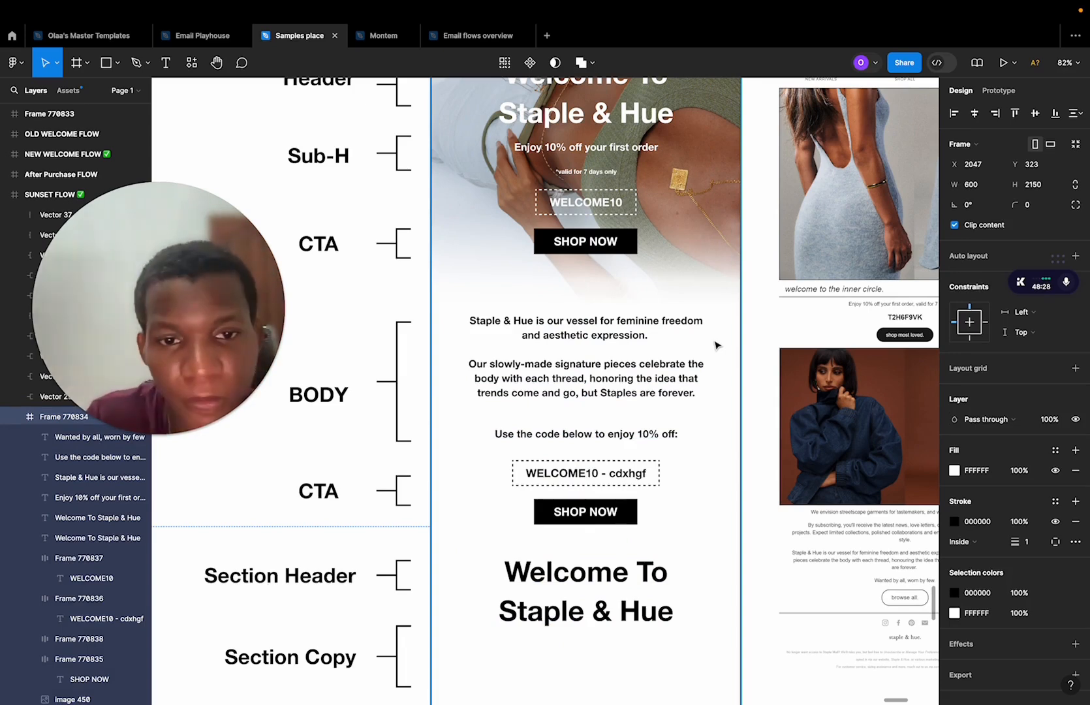
Replace the duplicated heading's text with "Check These Out" at font size 45, positioned at Y 1140 beside the Section Header label.
scroll(717, 345, down, 5)
scroll(647, 318, down, 3)
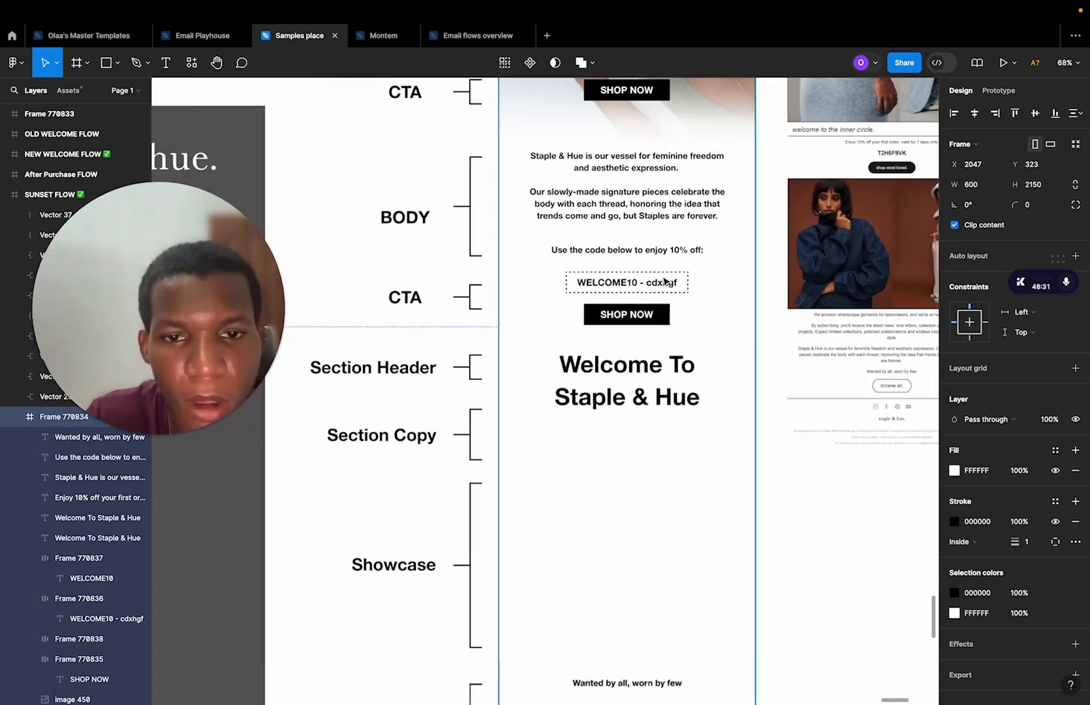
click(615, 366)
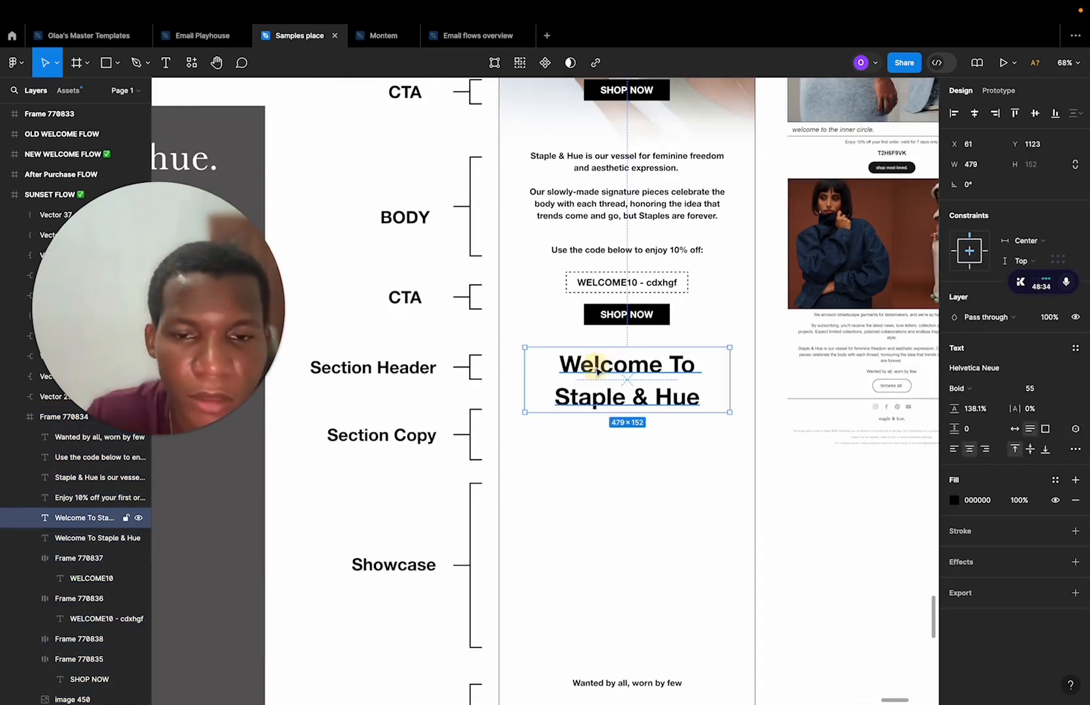
double_click(598, 371)
scroll(609, 453, up, 2)
scroll(609, 453, right, 2)
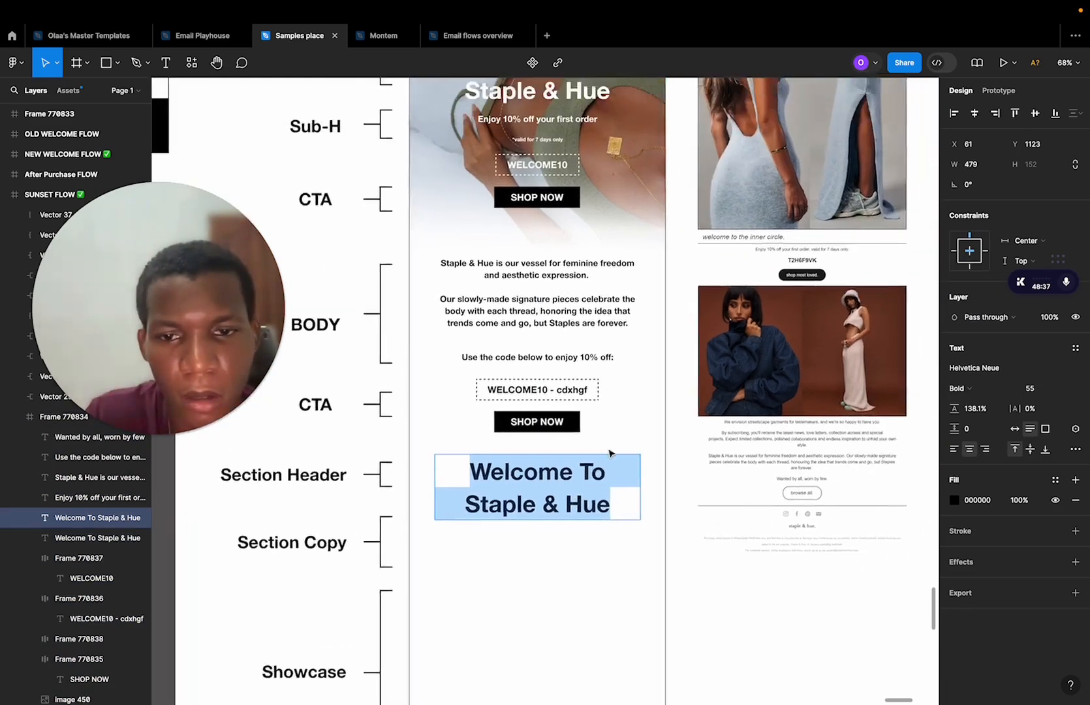
scroll(609, 453, down, 2)
scroll(609, 452, right, 1)
key(Escape)
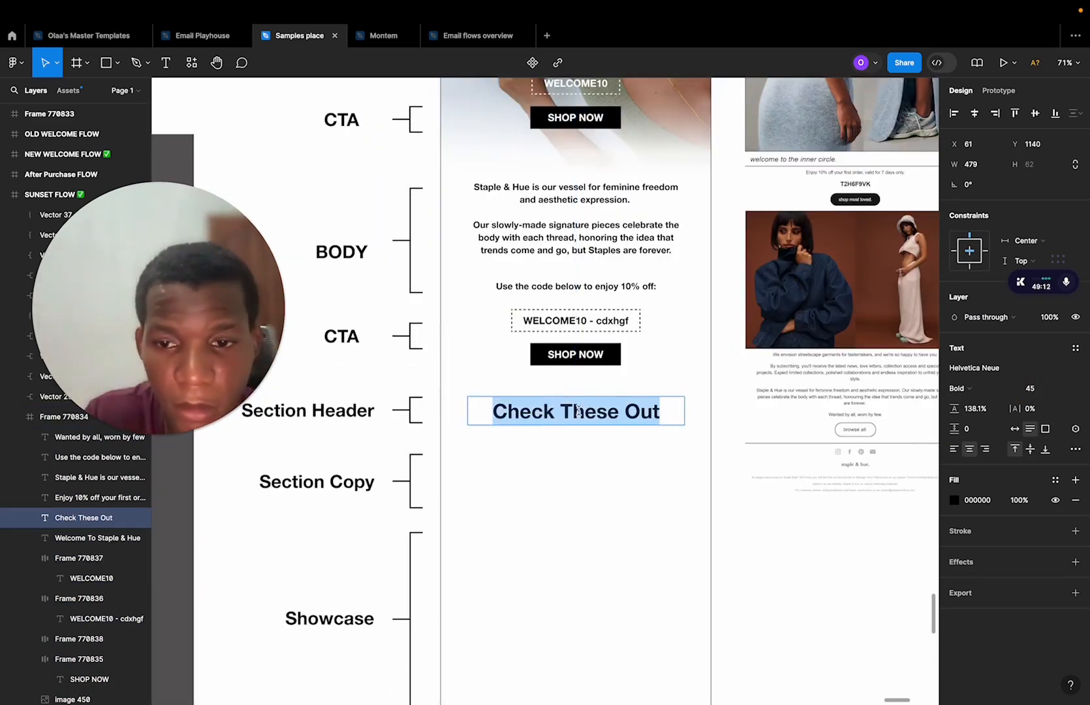
key(Escape)
key(Escape)
Review the email from the hero down to the empty Section Copy and Showcase areas.
scroll(510, 510, down, 2)
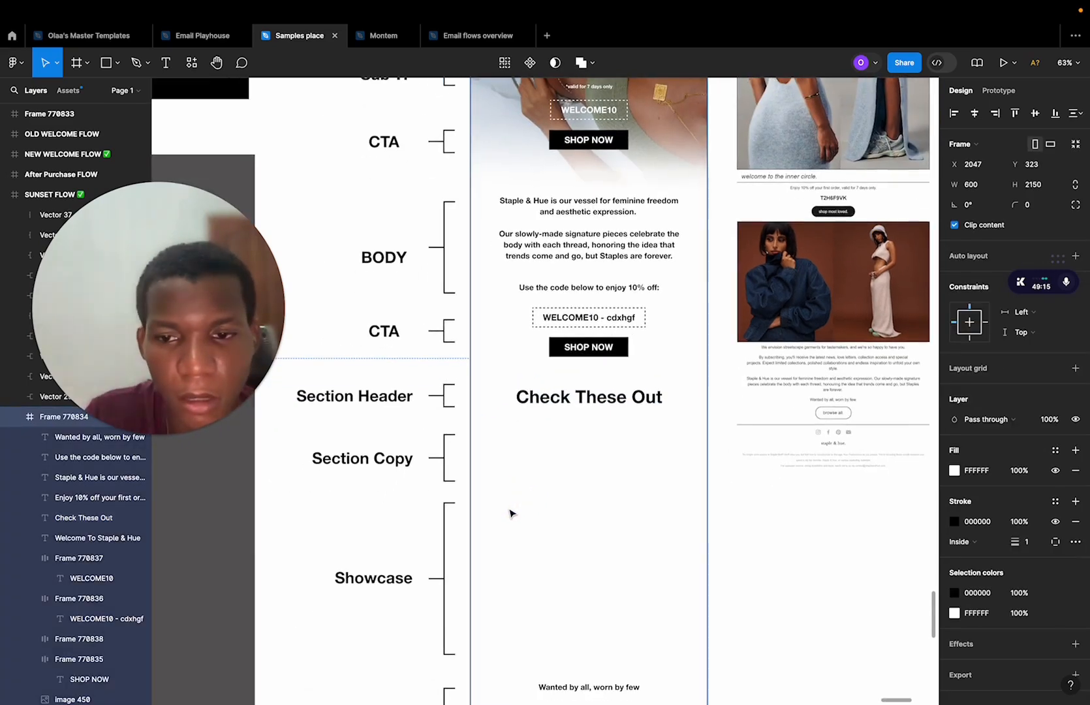
scroll(510, 509, up, 2)
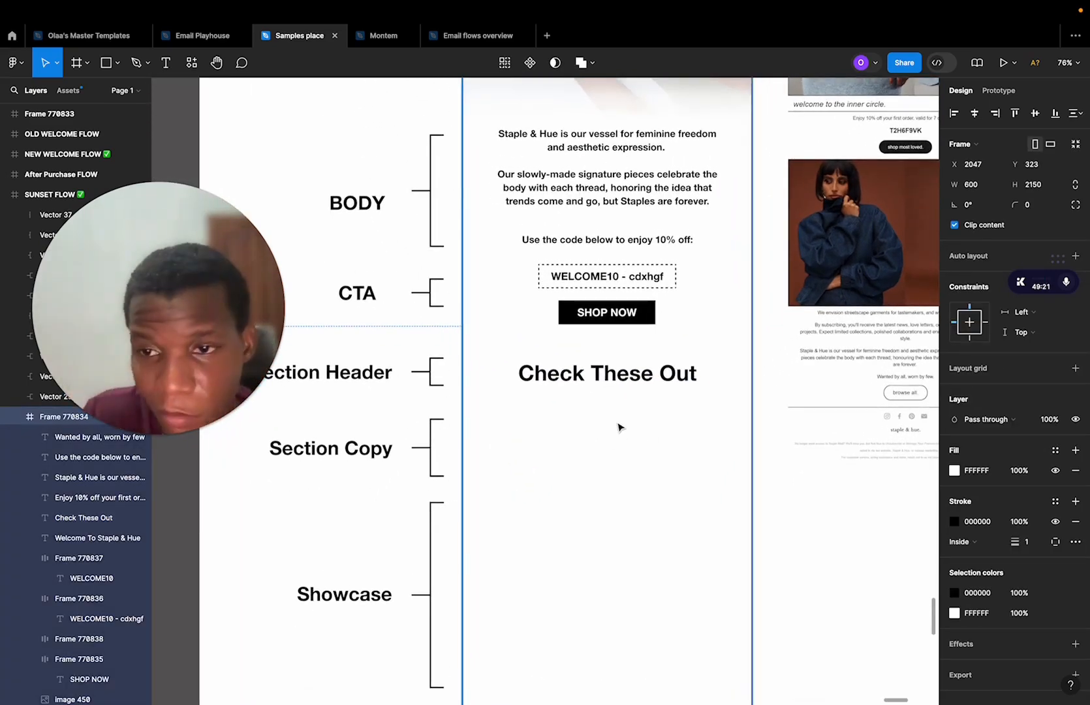
scroll(619, 427, up, 6)
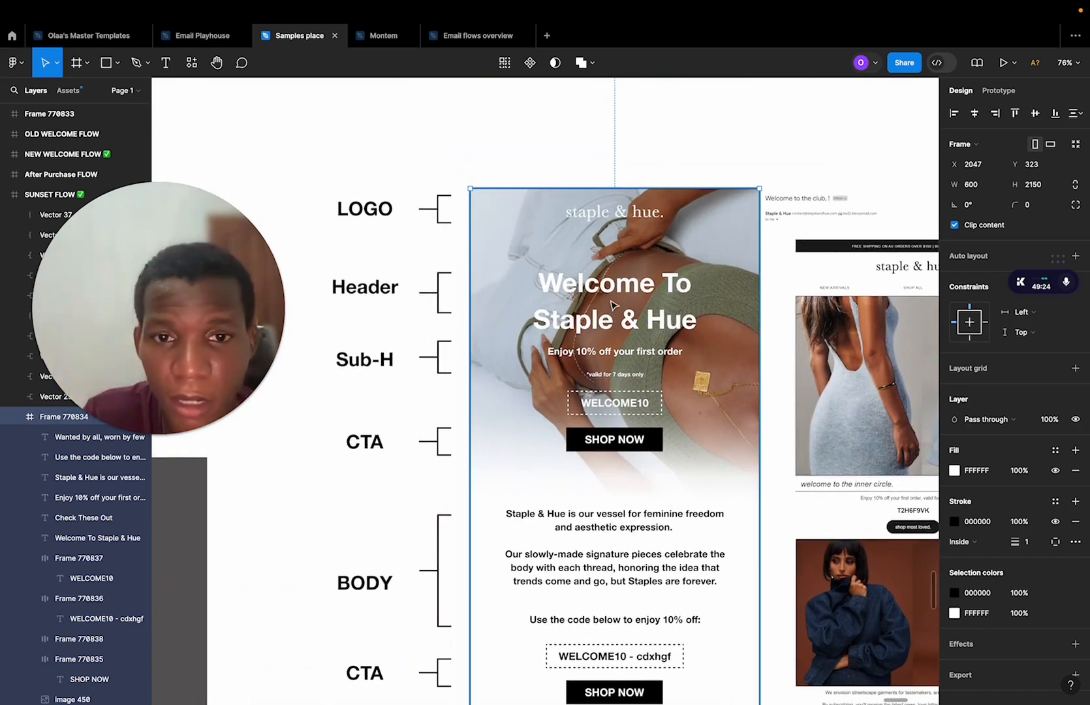
scroll(667, 377, down, 6)
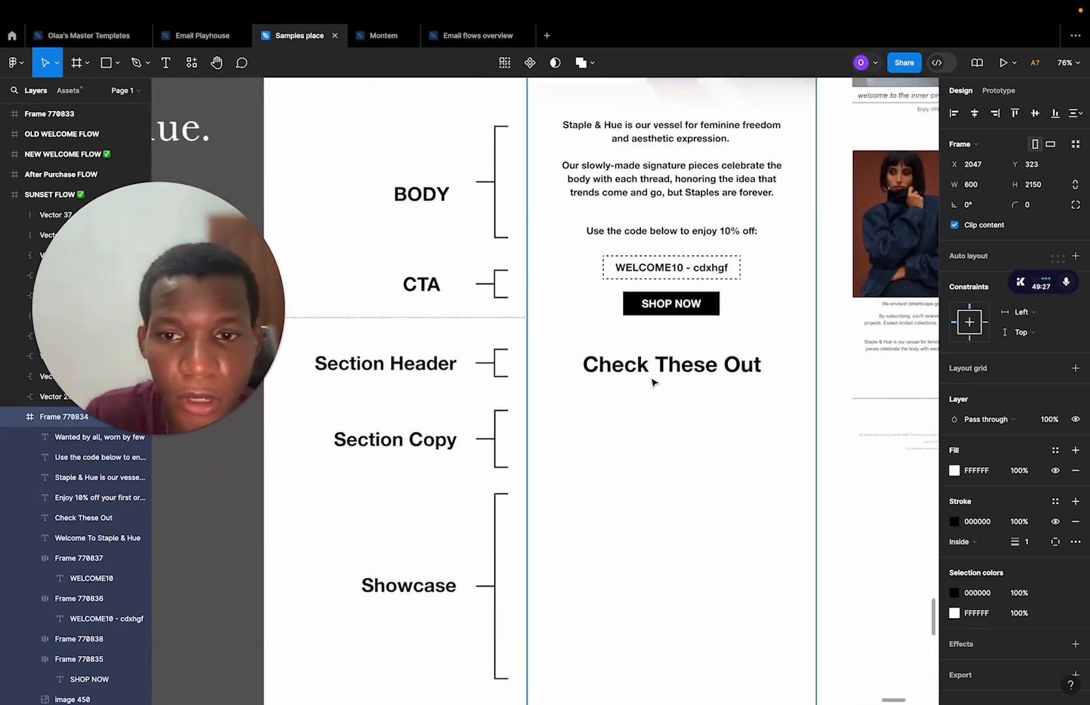
scroll(665, 549, down, 3)
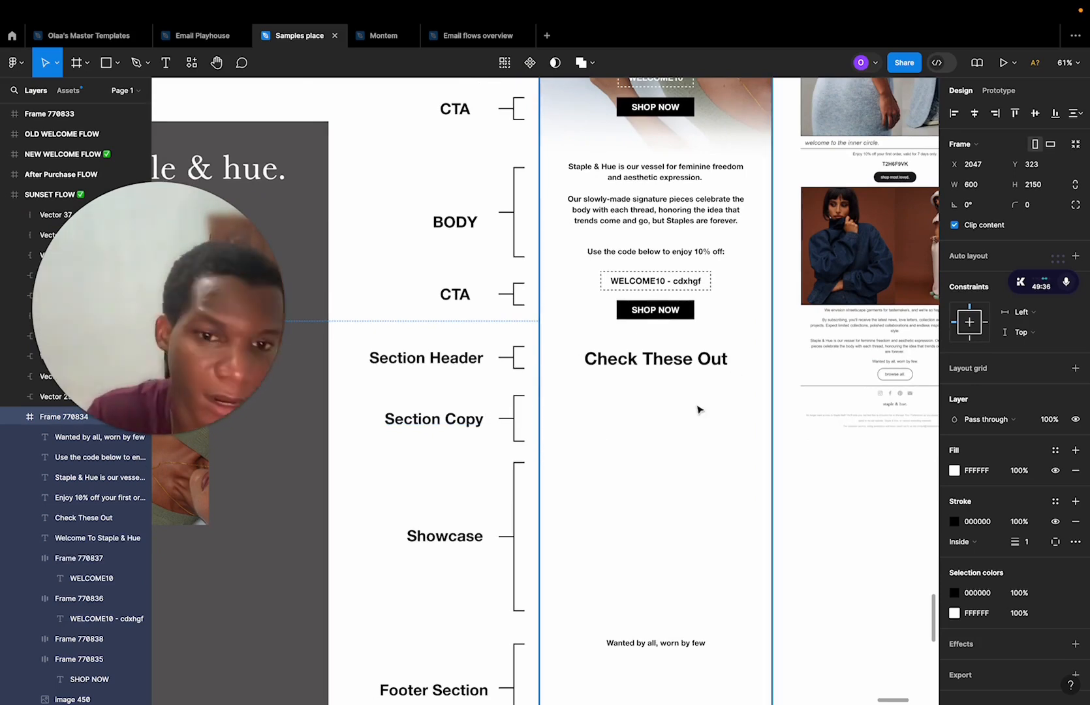
scroll(607, 418, up, 3)
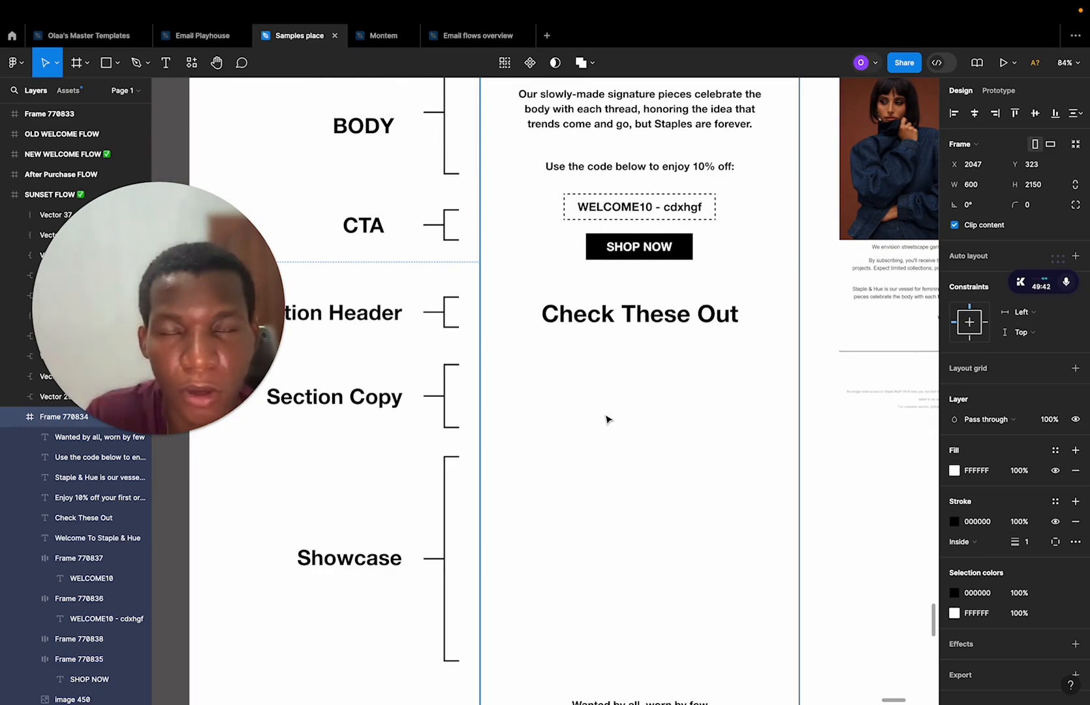
scroll(606, 418, down, 1)
scroll(606, 419, right, 1)
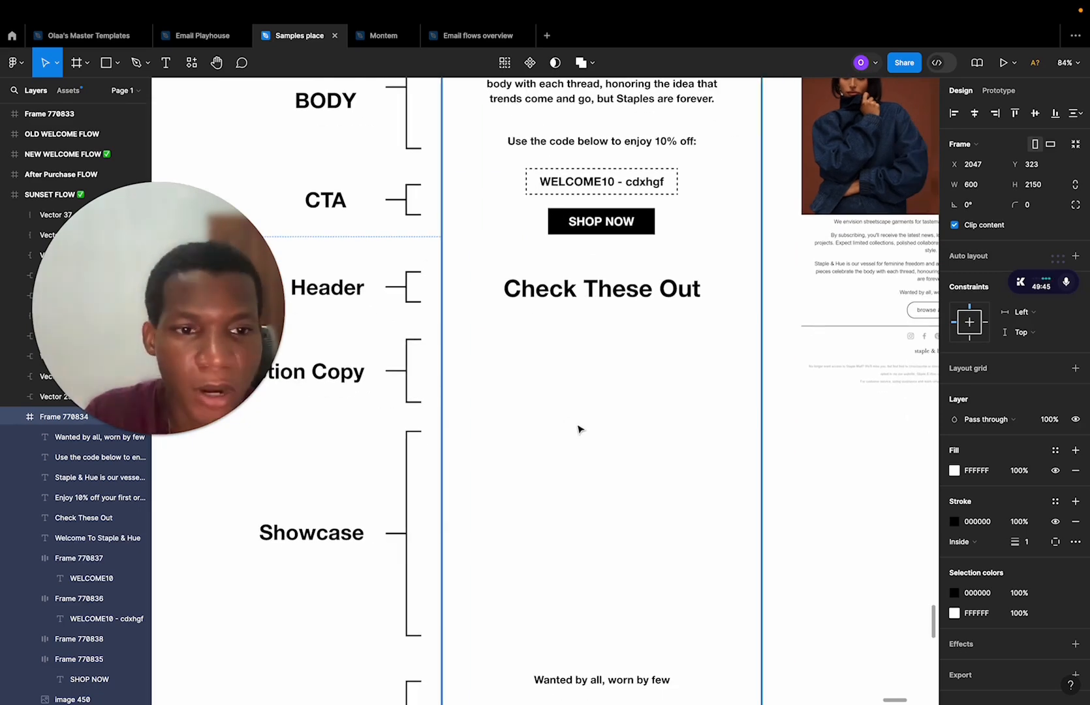
scroll(580, 428, right, 4)
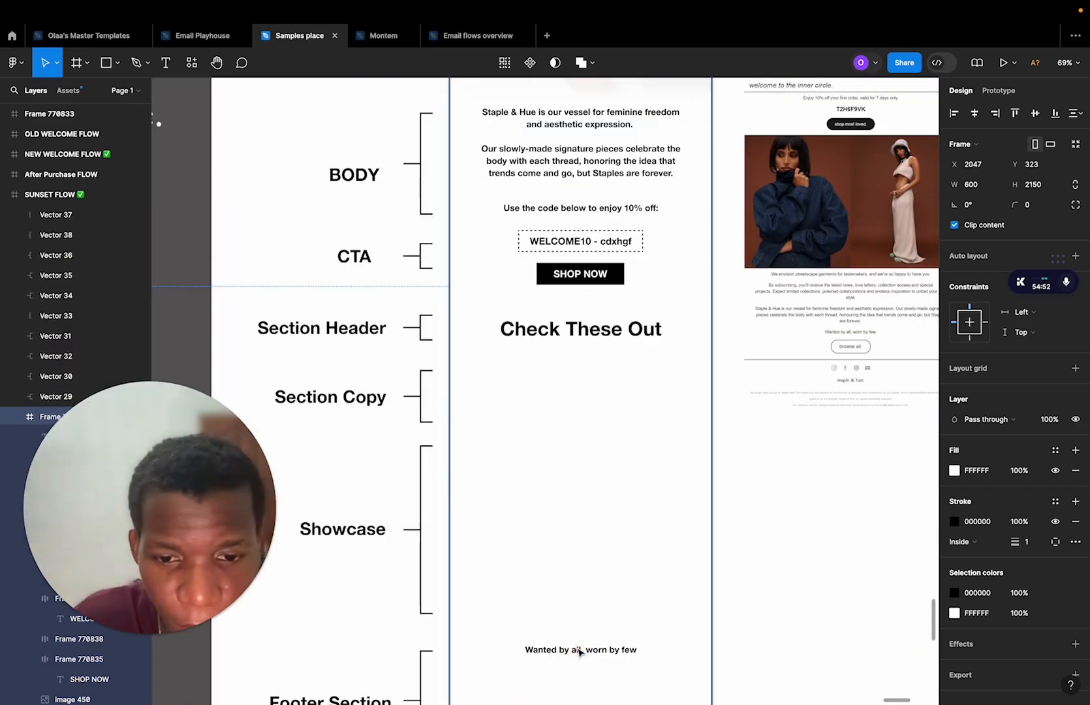
Move the "Wanted by all, worn by few" line beneath the "Check These Out" heading at Y 1240 and narrow its text box symmetrically to 303.
click(579, 649)
drag(579, 649, 591, 368)
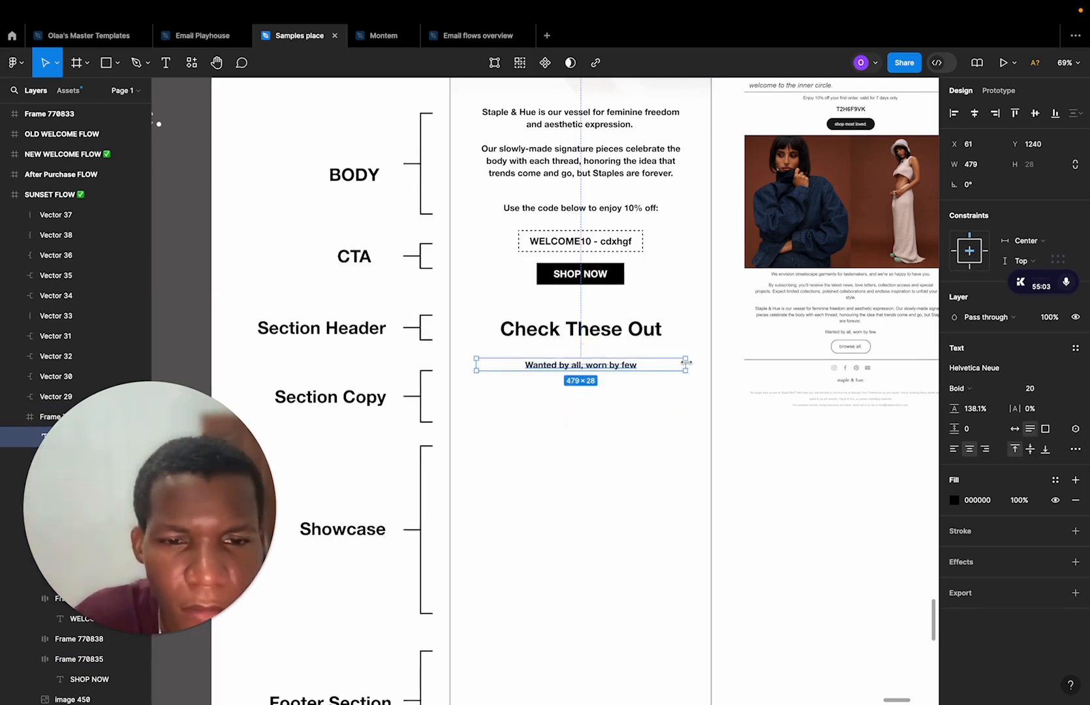
drag(685, 364, 648, 363)
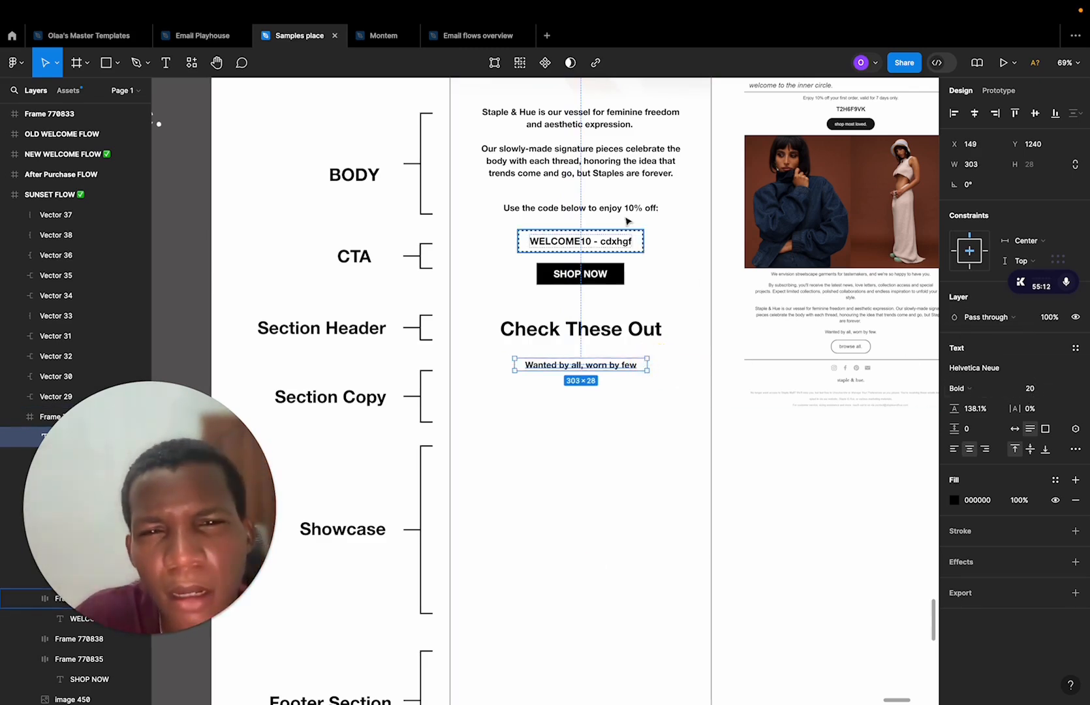
Set the font weight of the body paragraphs, the "Use the code below" line and the "Wanted by all, worn by few" line to Medium.
click(602, 175)
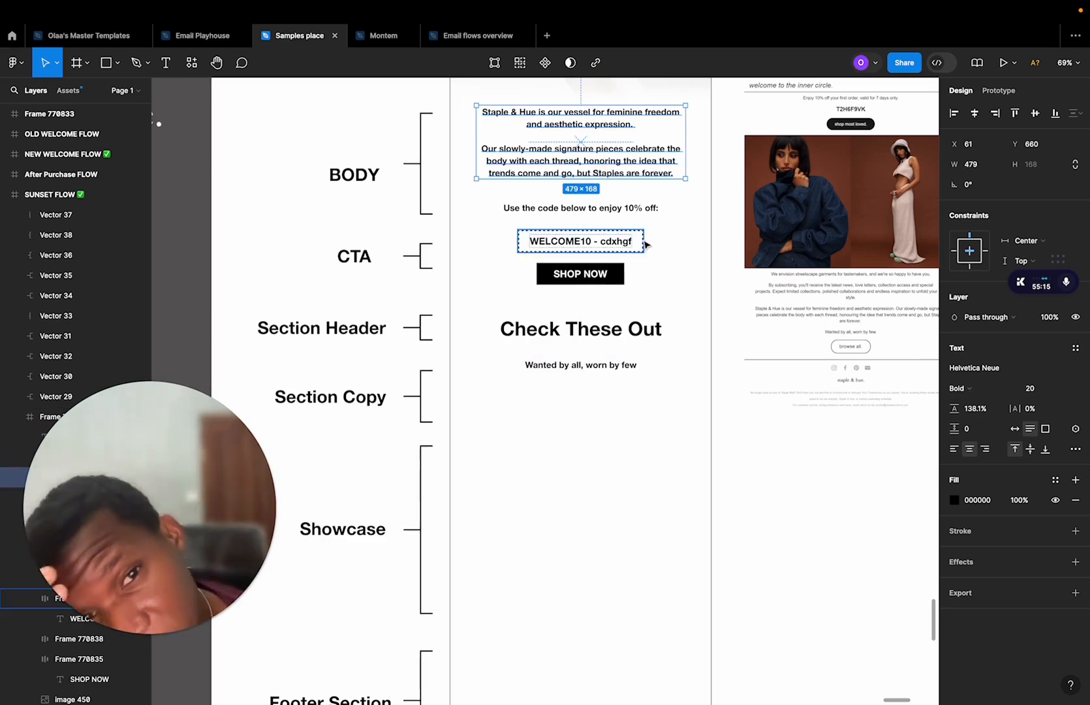
click(959, 387)
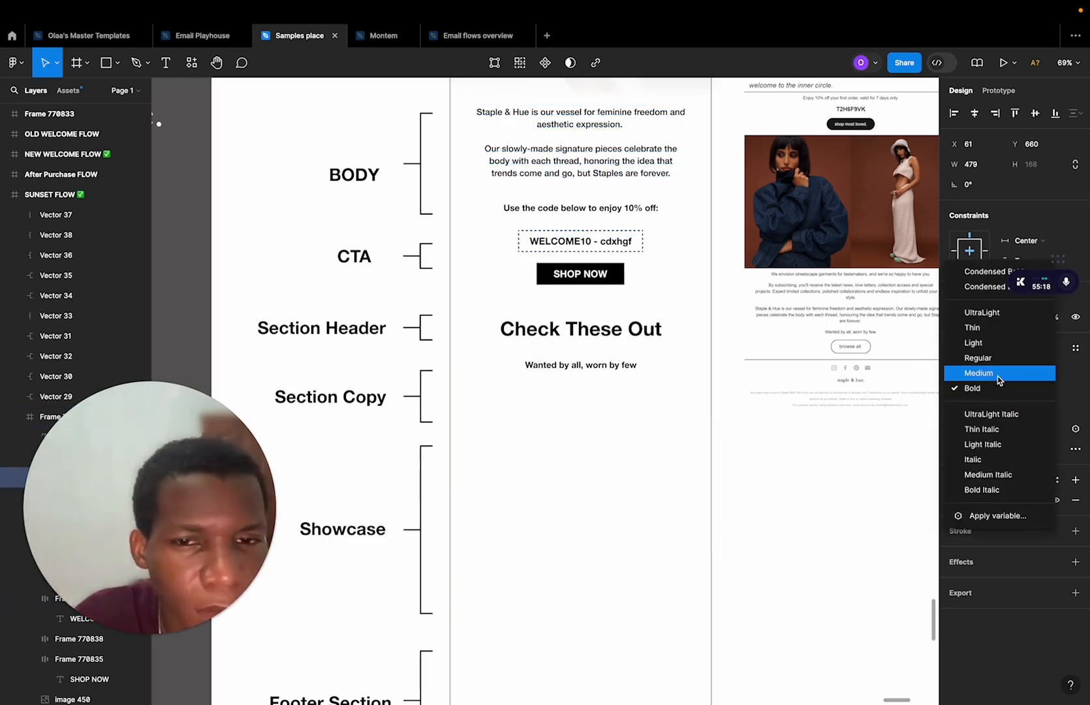
click(979, 373)
click(588, 208)
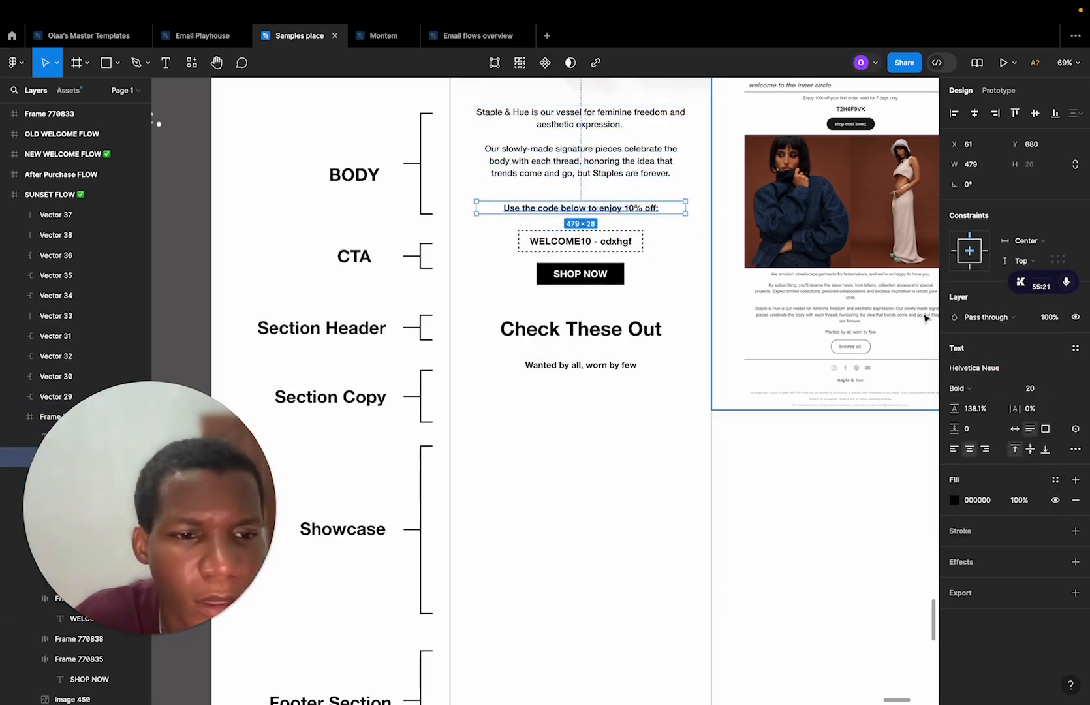
click(979, 392)
click(975, 373)
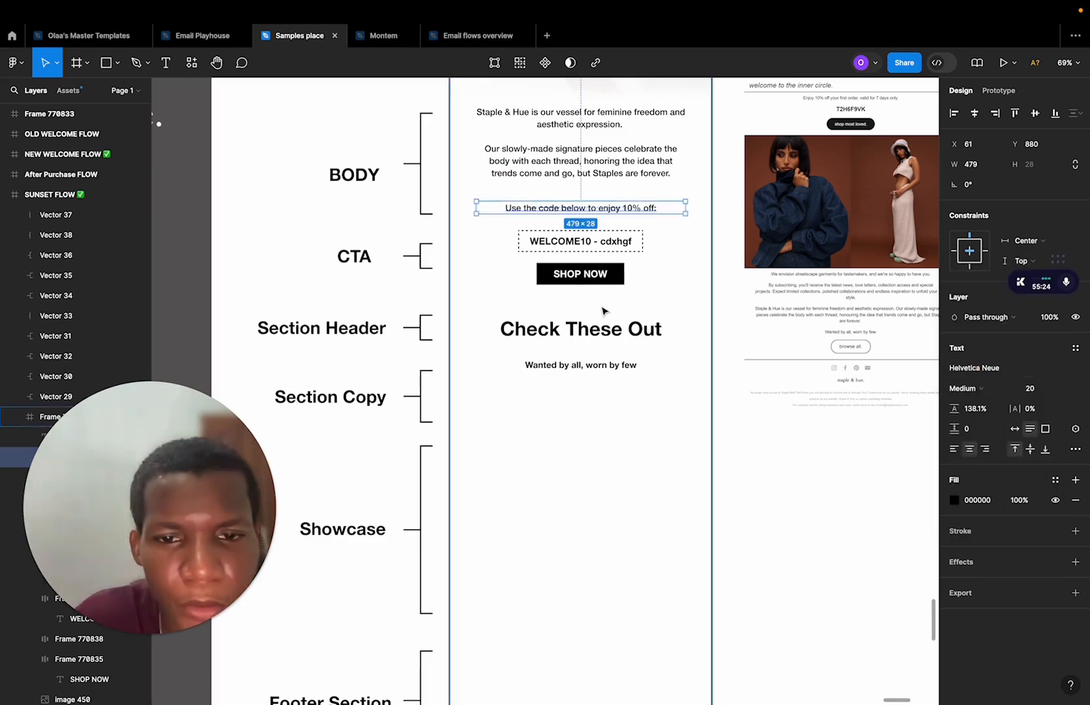
click(610, 367)
click(979, 389)
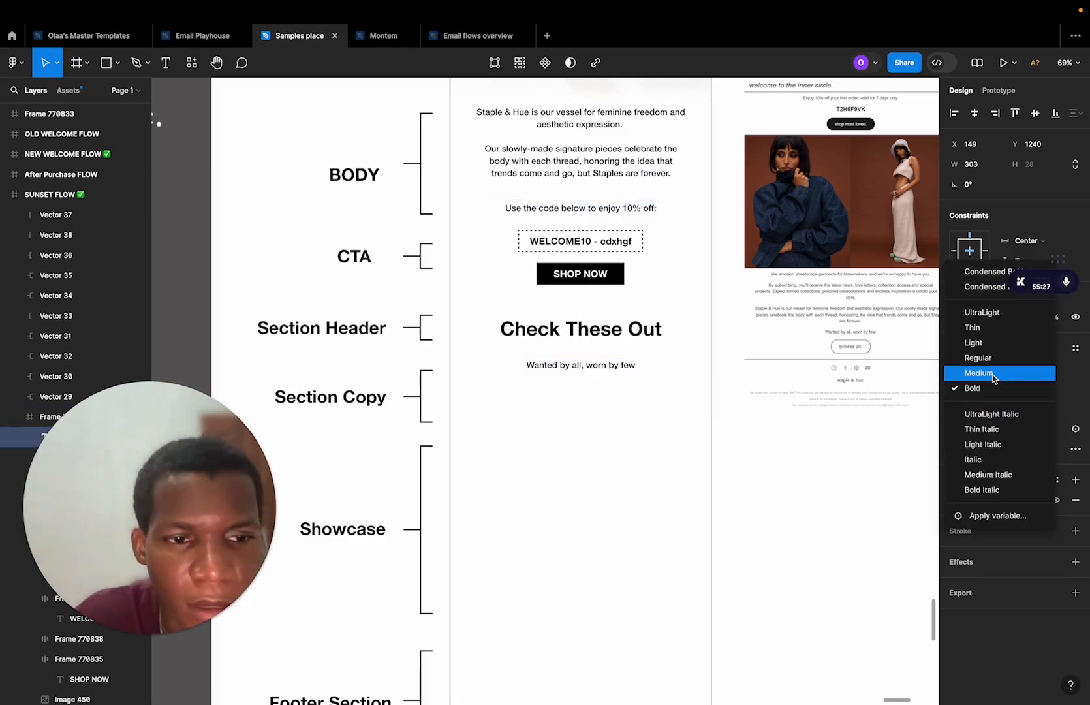
click(969, 373)
click(629, 390)
Shorten the Section Copy bracket to a height of 42 and raise the Section Copy label to Y 1577 beside it.
scroll(629, 396, down, 2)
scroll(628, 395, down, 2)
scroll(656, 329, up, 2)
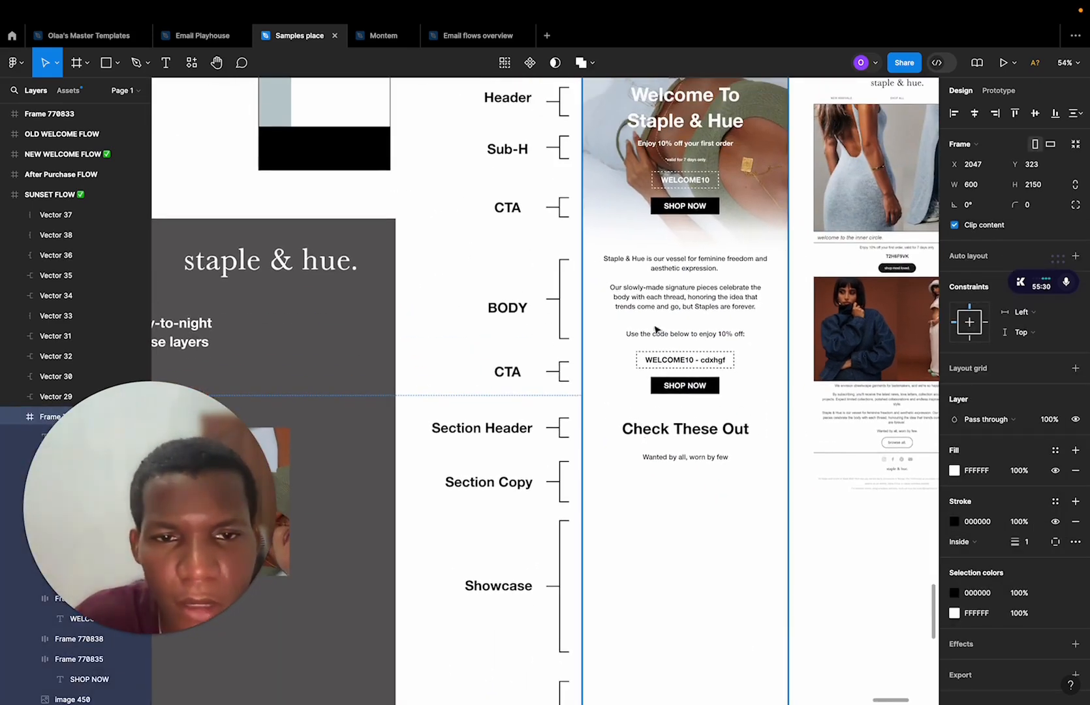
scroll(665, 325, up, 3)
scroll(661, 269, down, 4)
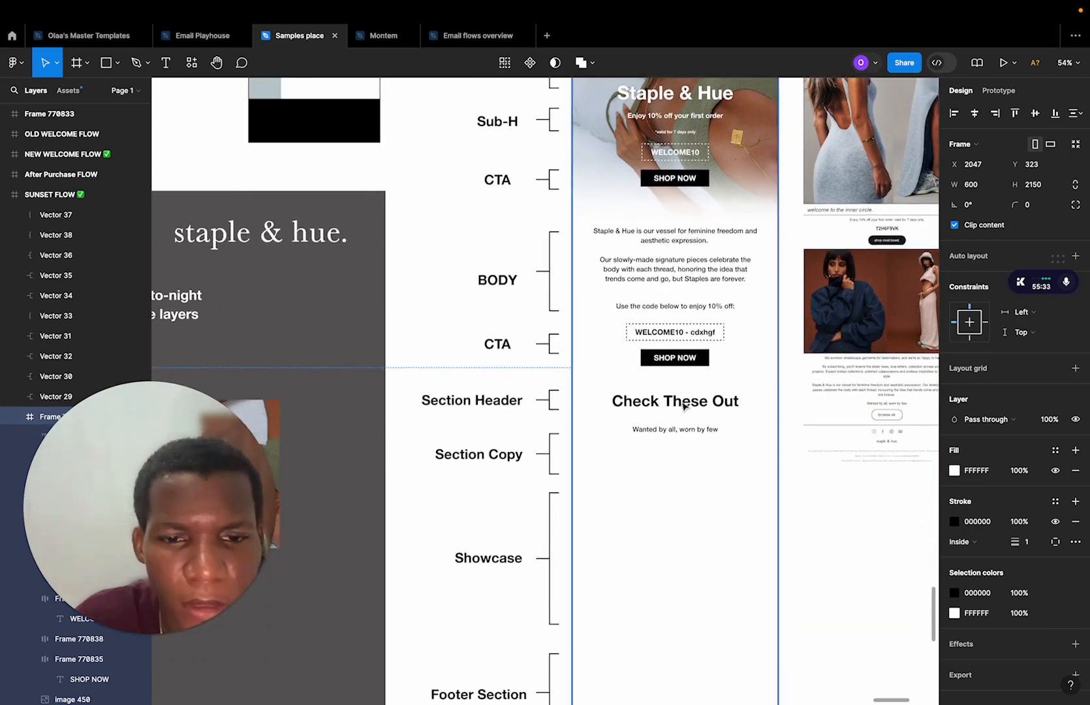
scroll(689, 425, up, 3)
scroll(566, 576, down, 2)
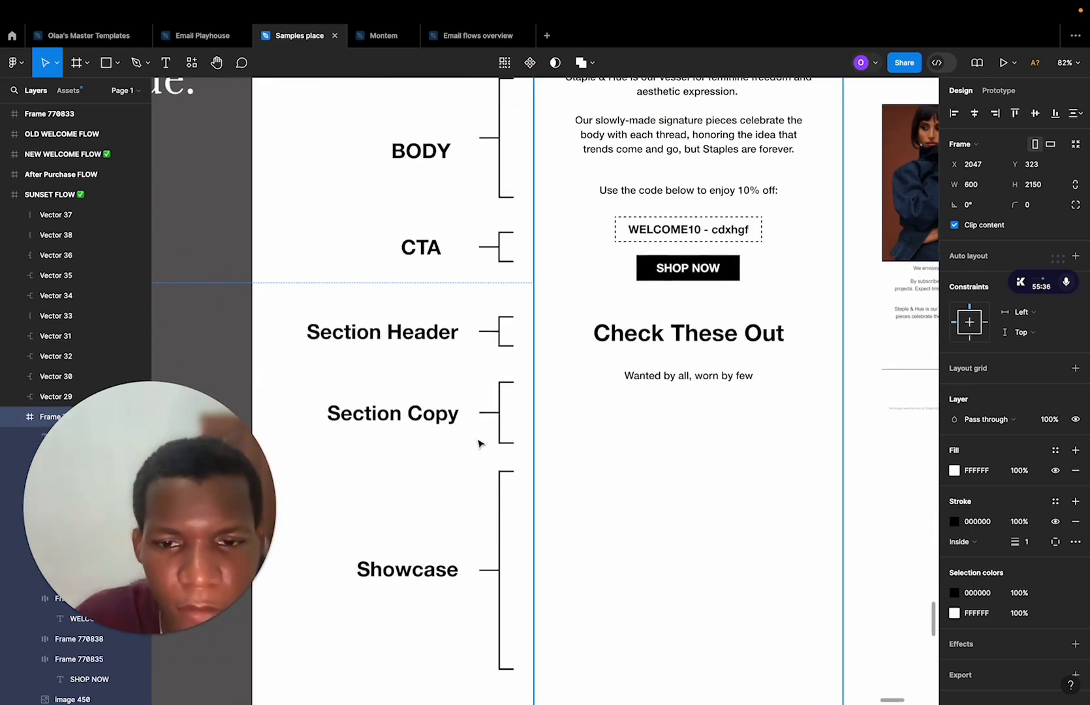
drag(503, 441, 503, 400)
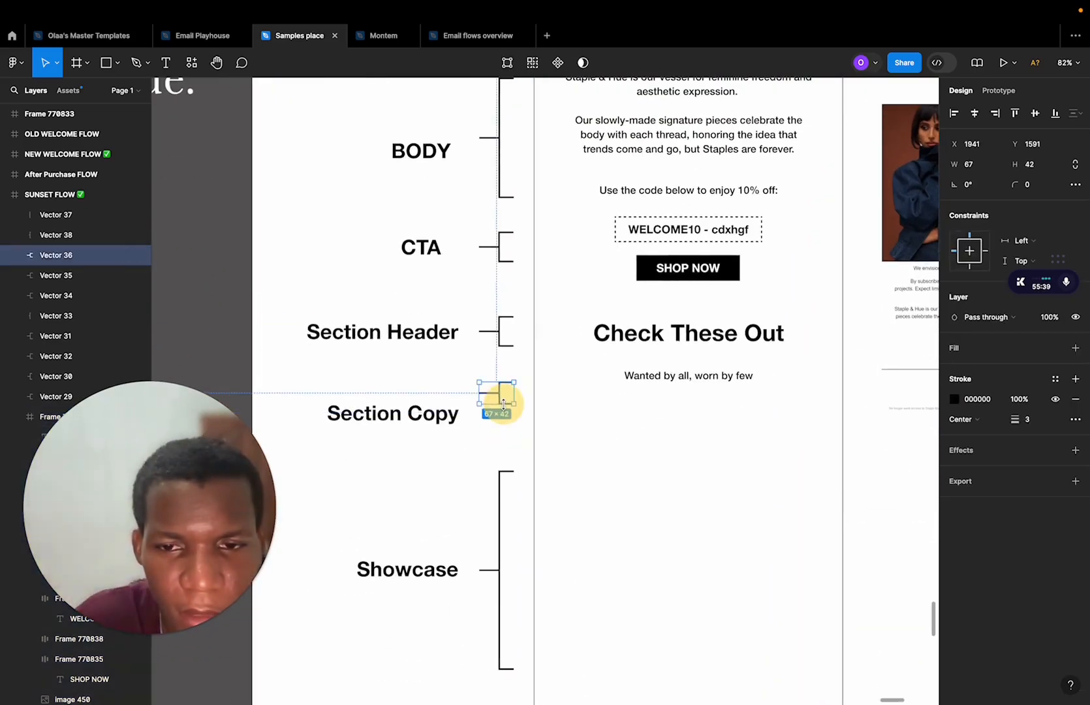
drag(429, 422, 431, 397)
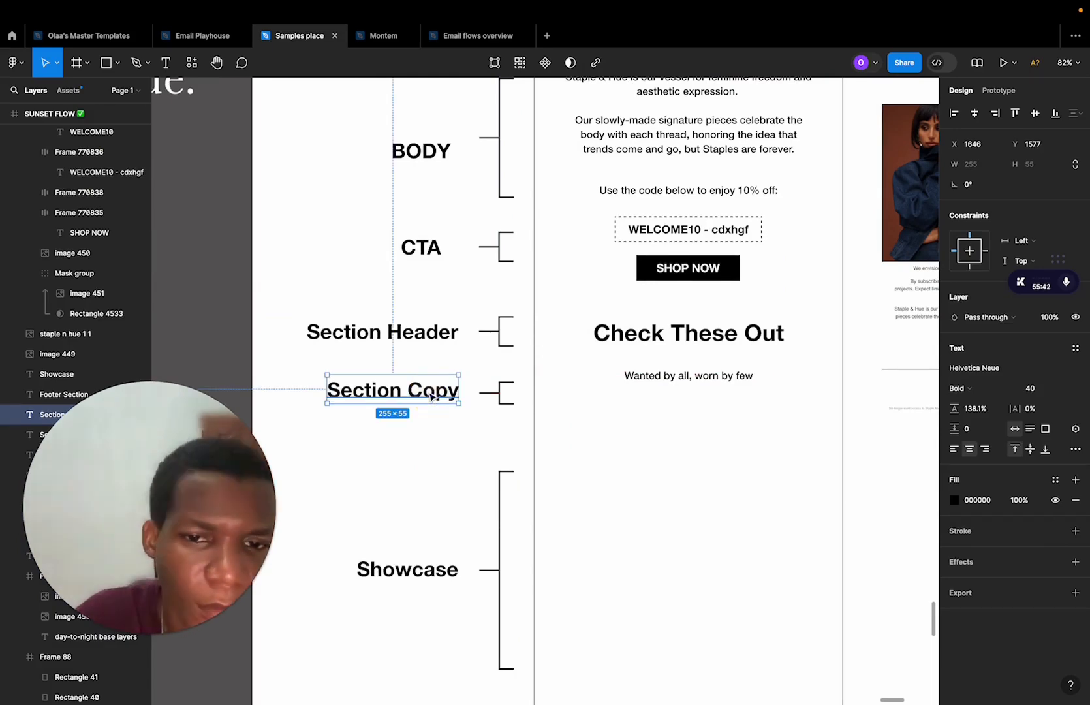
Examine the Staple & Hue homepage in the browser and the denim product rows of the reference email in Figma.
scroll(640, 423, up, 3)
scroll(640, 423, down, 5)
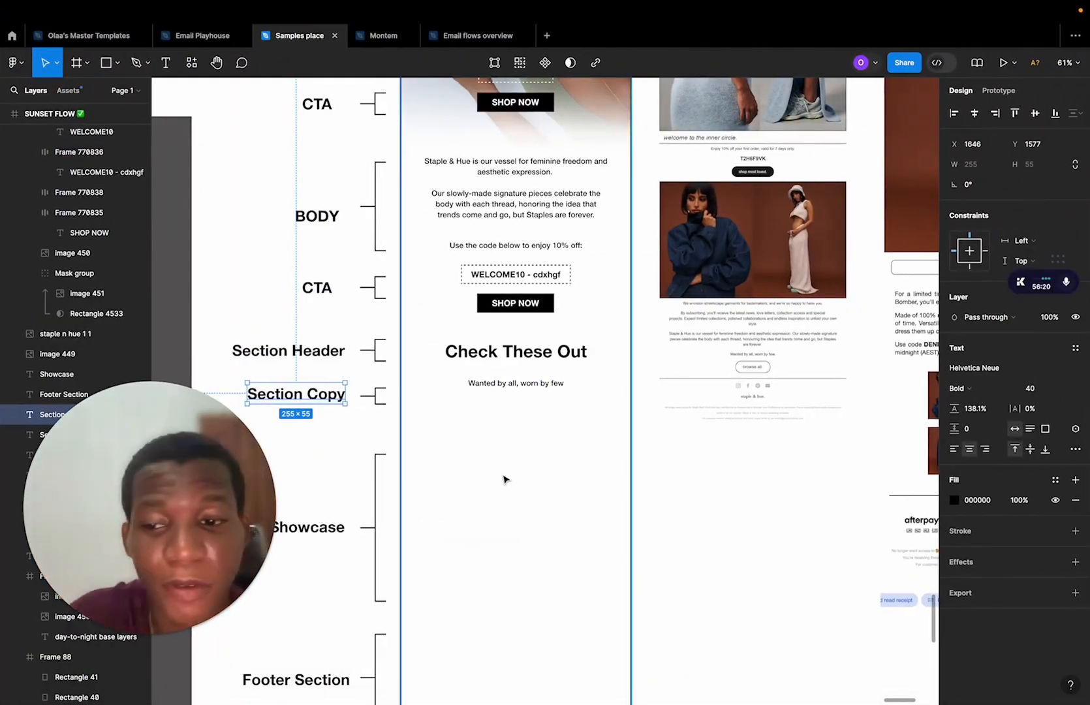
key(ctrl+Right)
scroll(575, 367, up, 8)
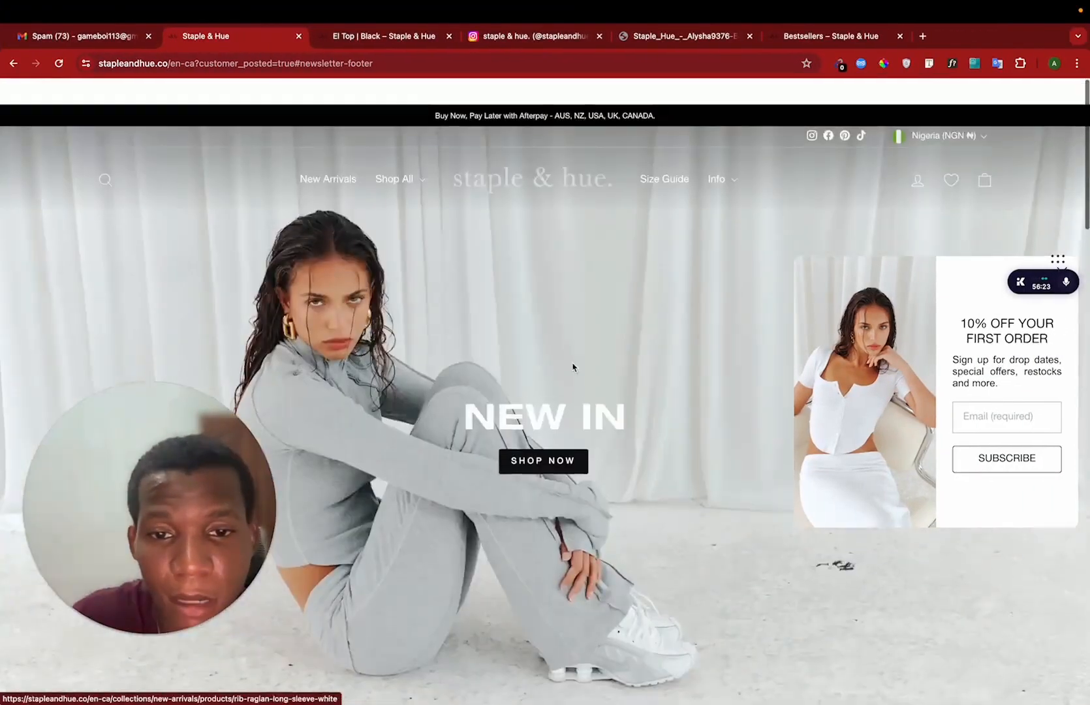
key(ctrl+Left)
scroll(828, 384, right, 5)
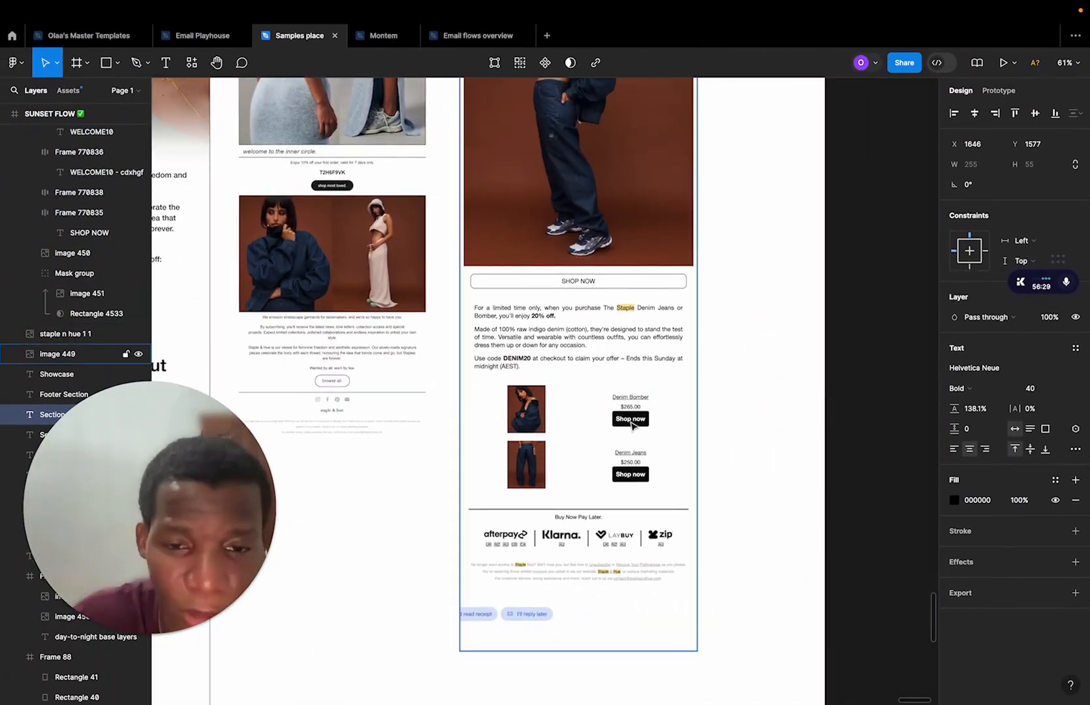
scroll(665, 445, left, 10)
scroll(665, 444, down, 3)
scroll(665, 444, up, 5)
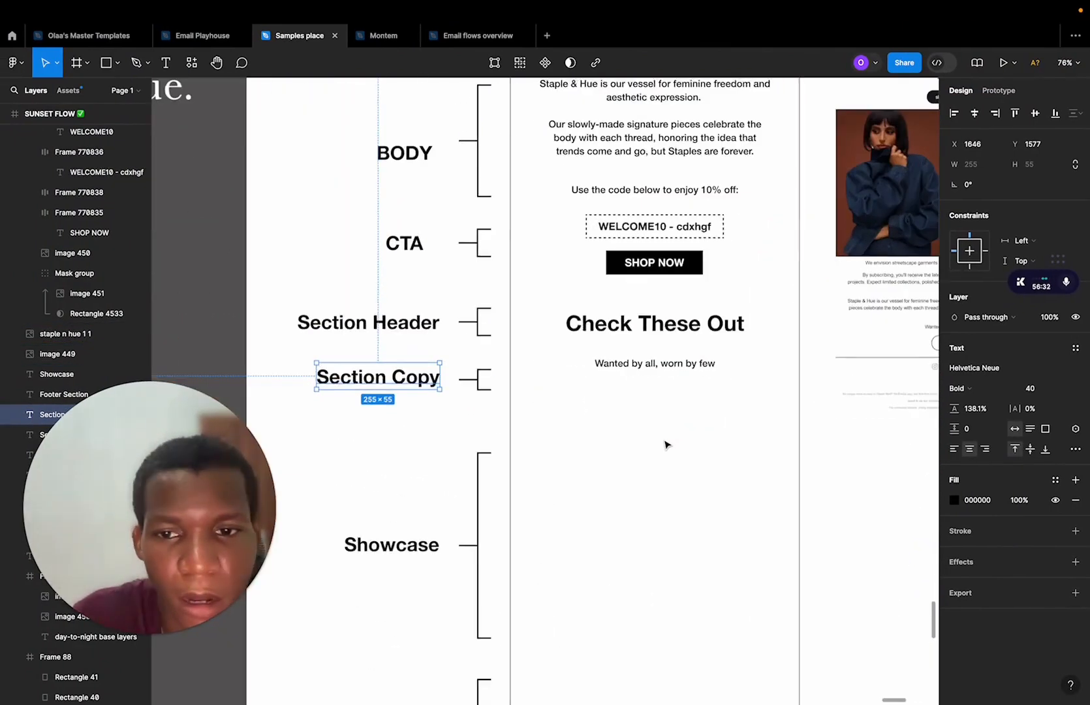
Switch to the browser and open the Staple & Hue store's Tops, Bottoms and Dresses collections in separate tabs.
key(ctrl+Right)
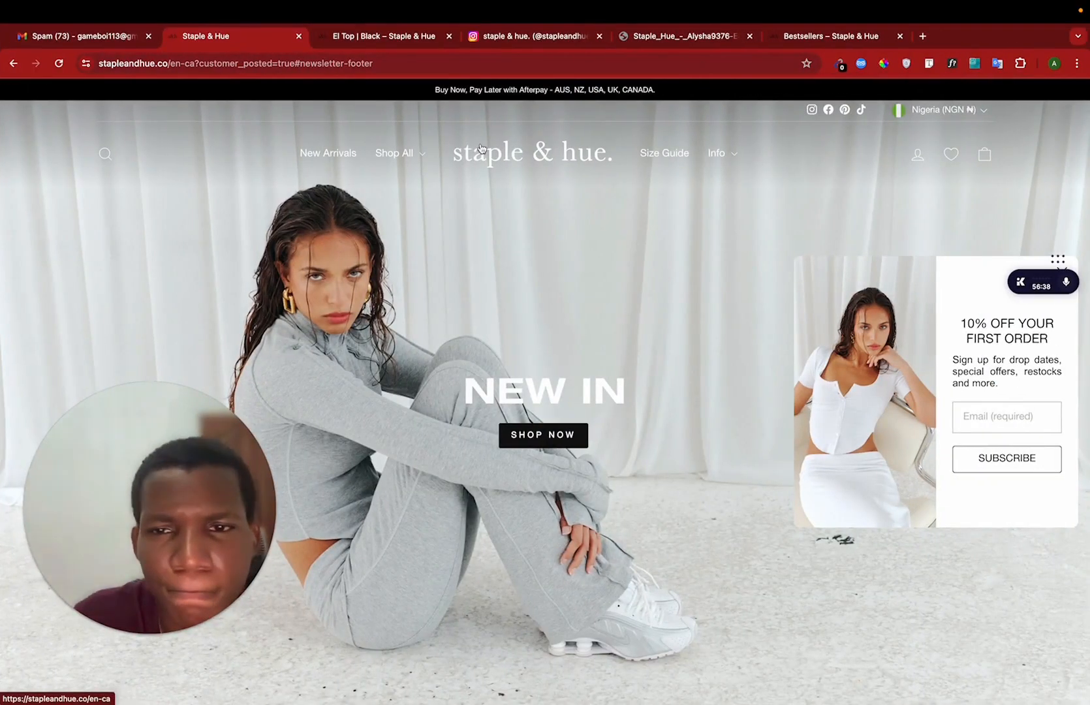
mouse_move(413, 161)
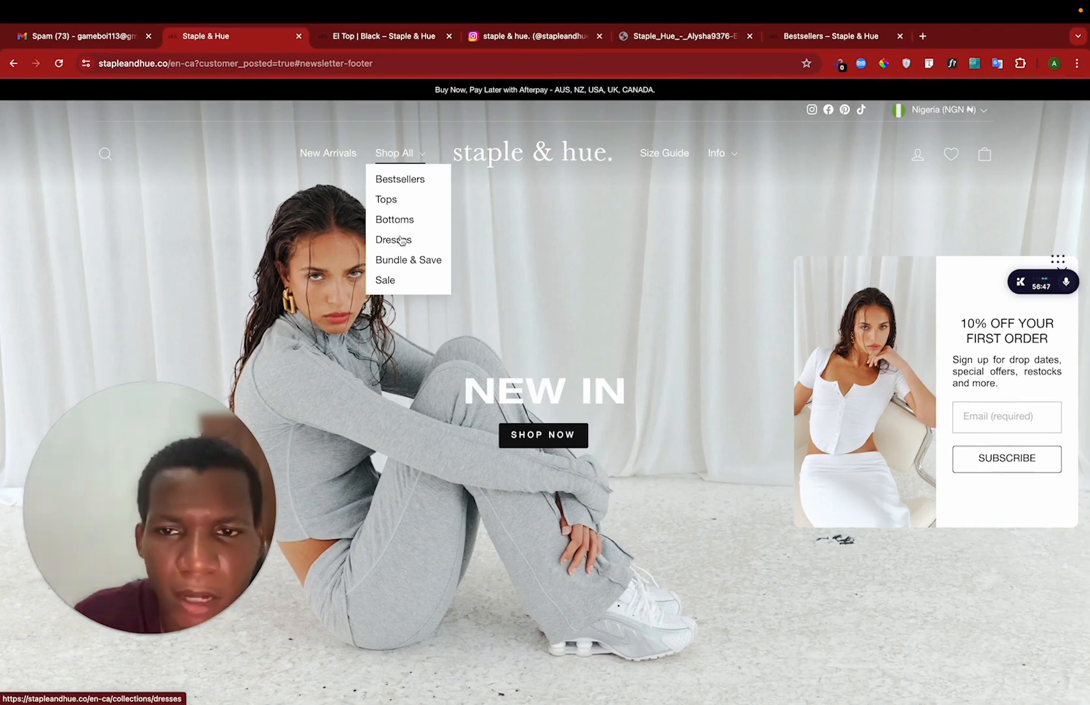
right_click(390, 203)
click(413, 207)
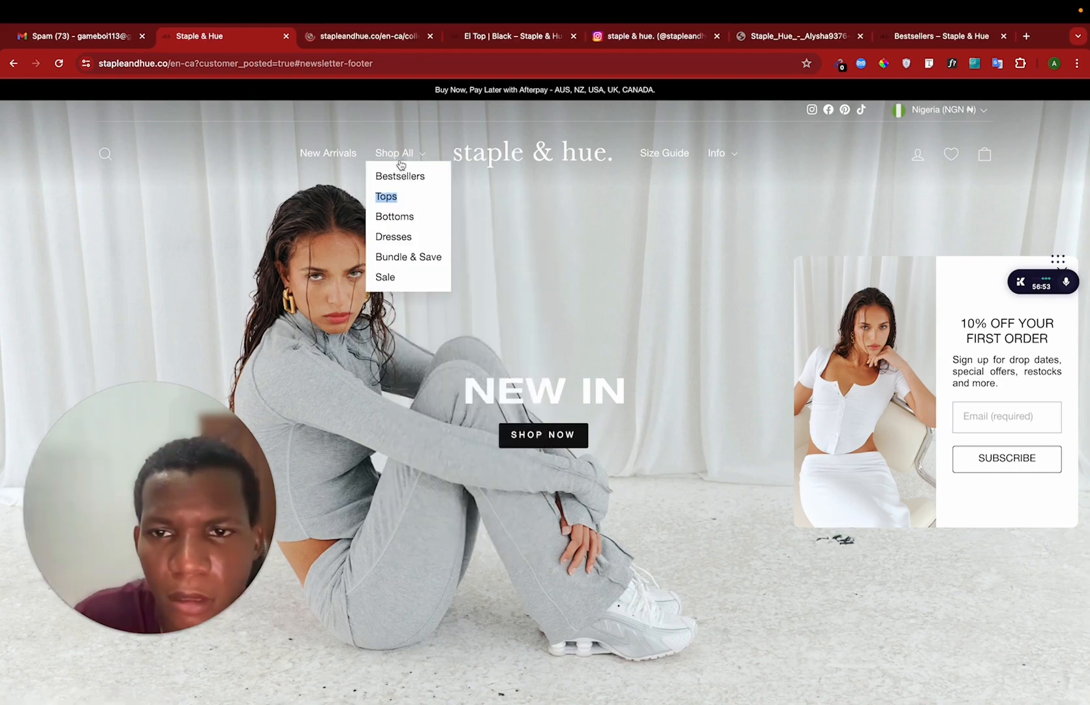
right_click(400, 221)
click(425, 216)
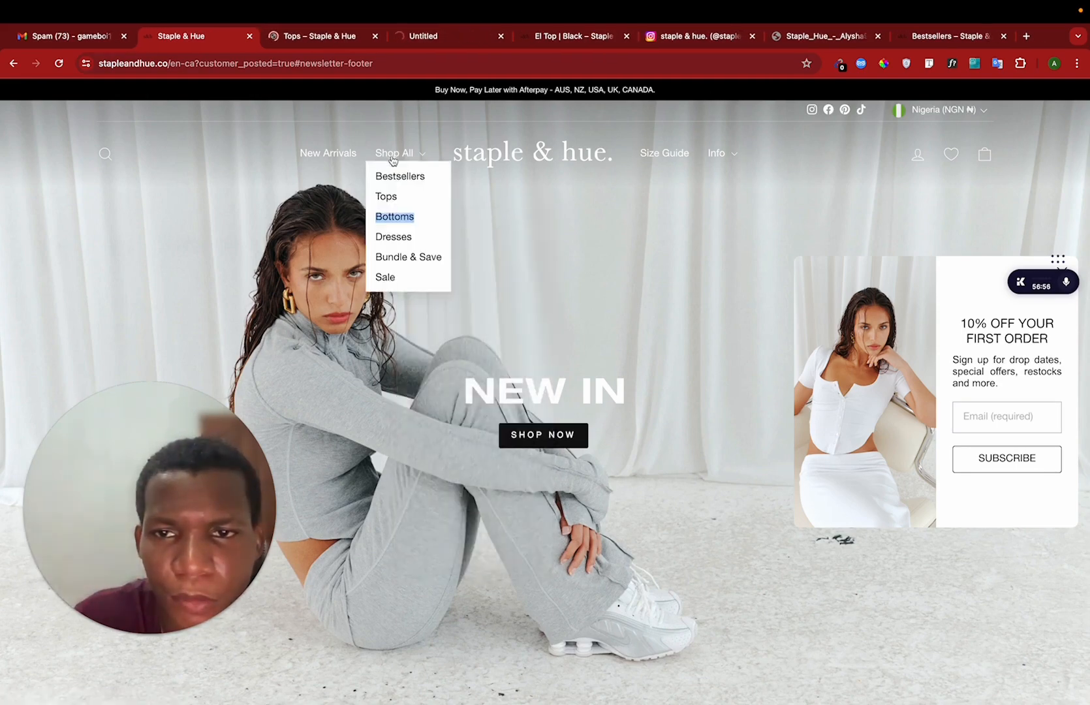
right_click(401, 241)
click(419, 247)
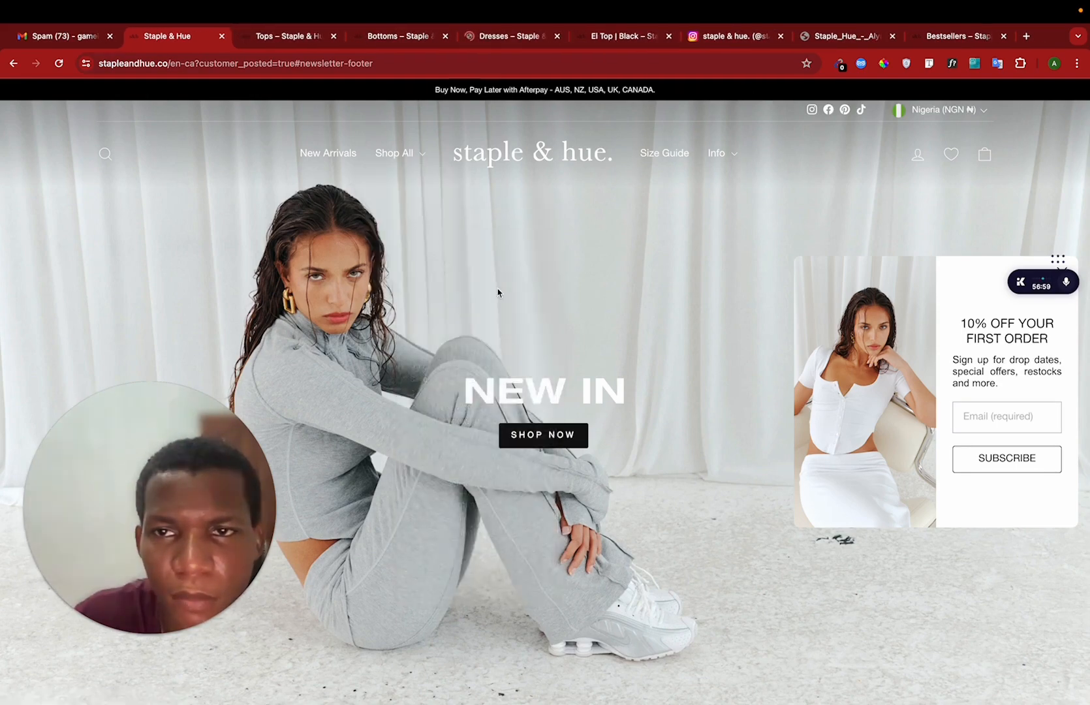
key(ctrl+Tab)
Back in Figma, examine the empty Showcase area beneath "Check These Out" and the product rows of the denim reference email.
key(ctrl+Left)
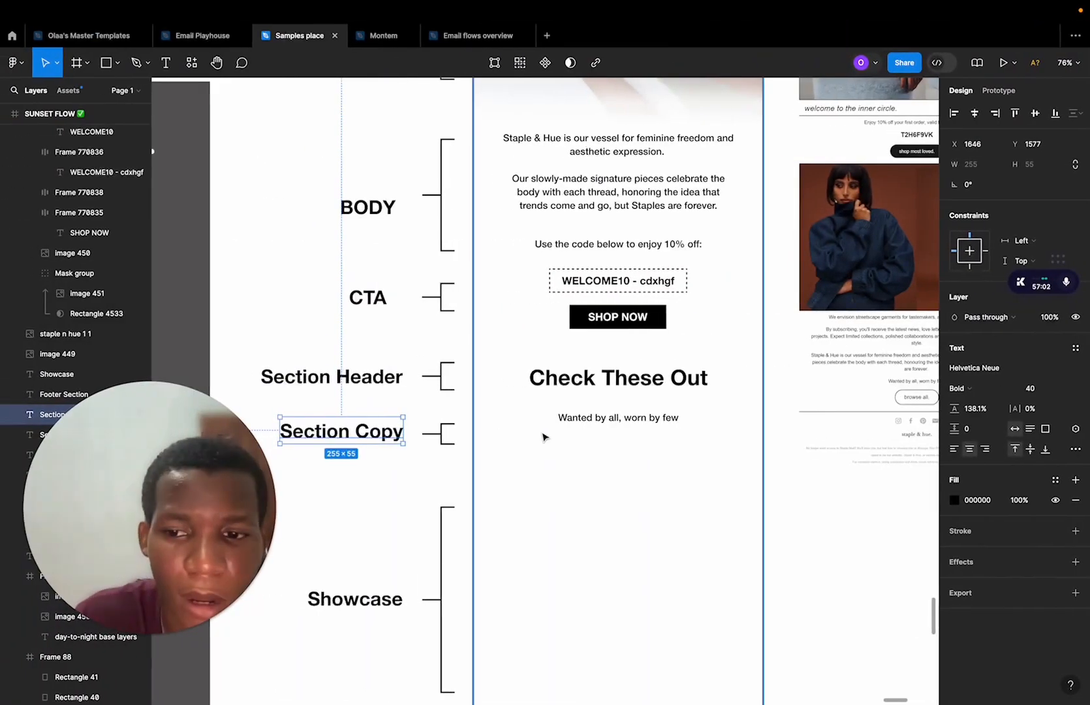
scroll(543, 434, up, 1)
scroll(542, 434, right, 1)
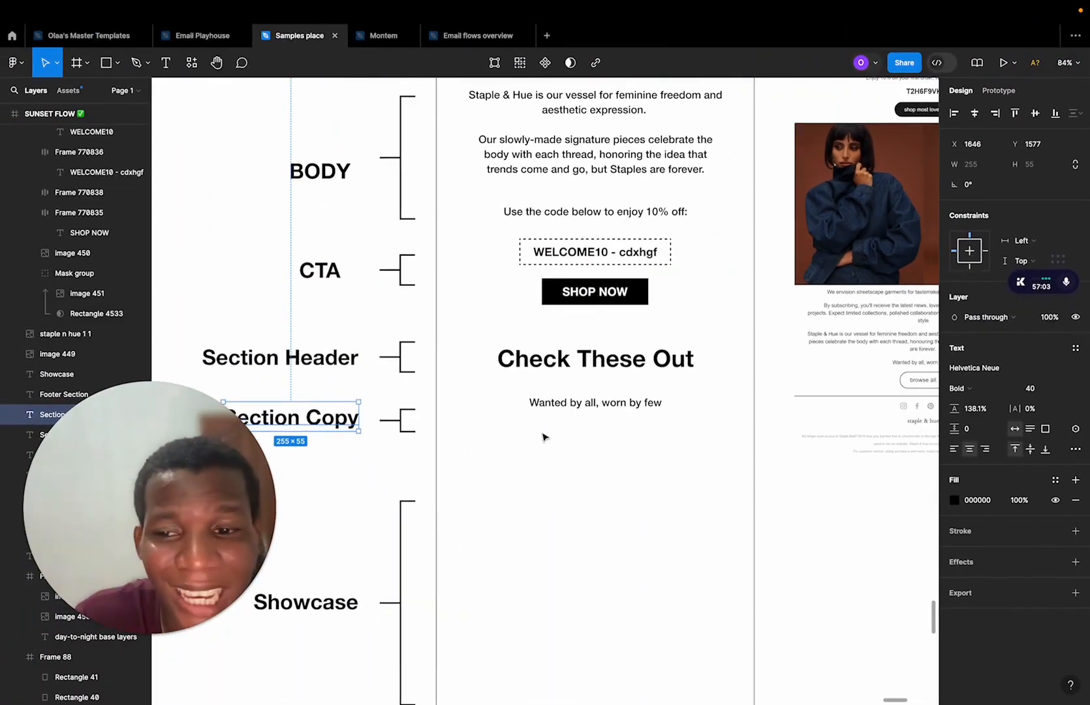
click(621, 363)
double_click(618, 358)
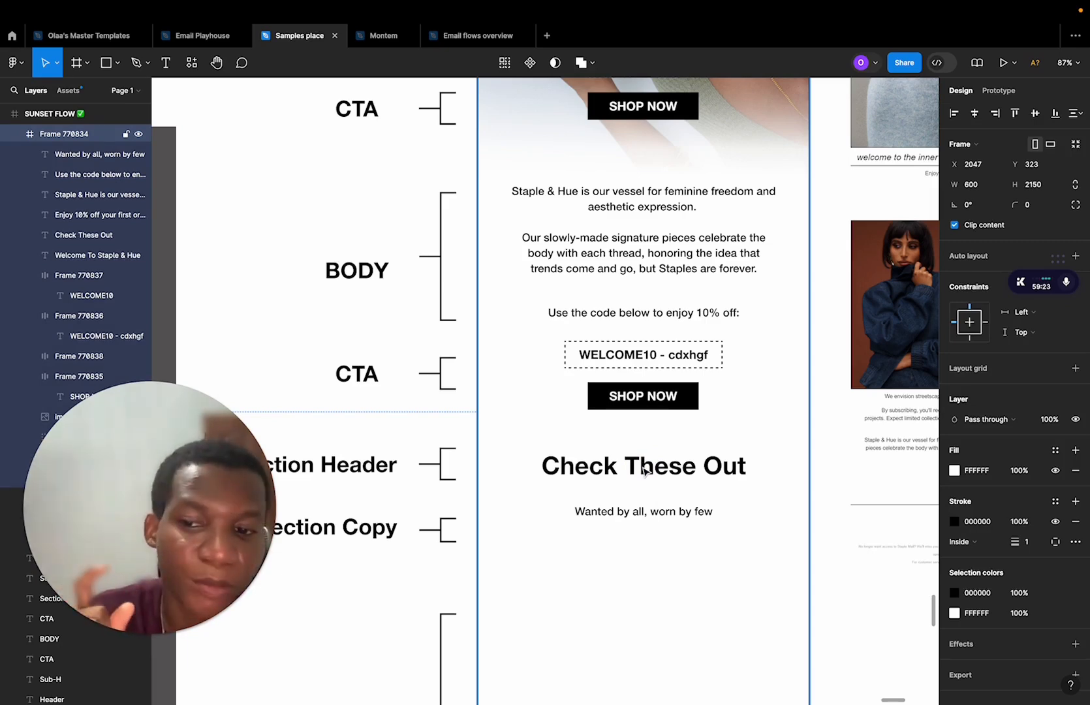
scroll(640, 561, down, 2)
scroll(640, 561, left, 1)
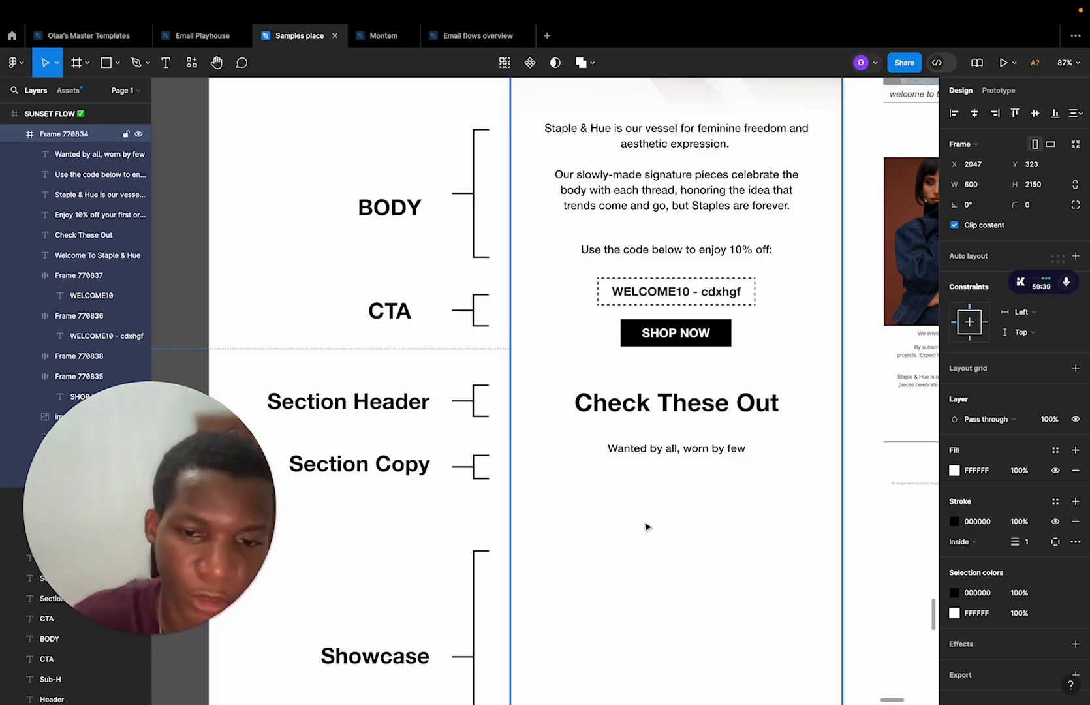
scroll(643, 522, down, 3)
scroll(643, 522, right, 3)
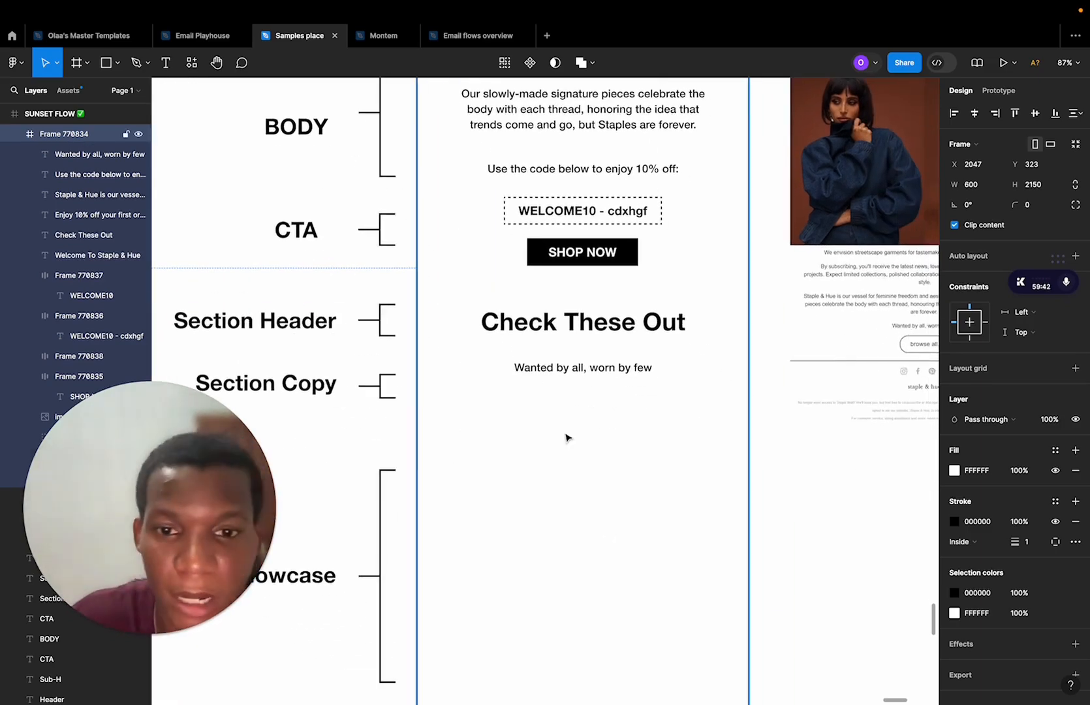
scroll(568, 438, down, 4)
scroll(568, 437, right, 1)
scroll(642, 457, up, 3)
scroll(643, 459, right, 8)
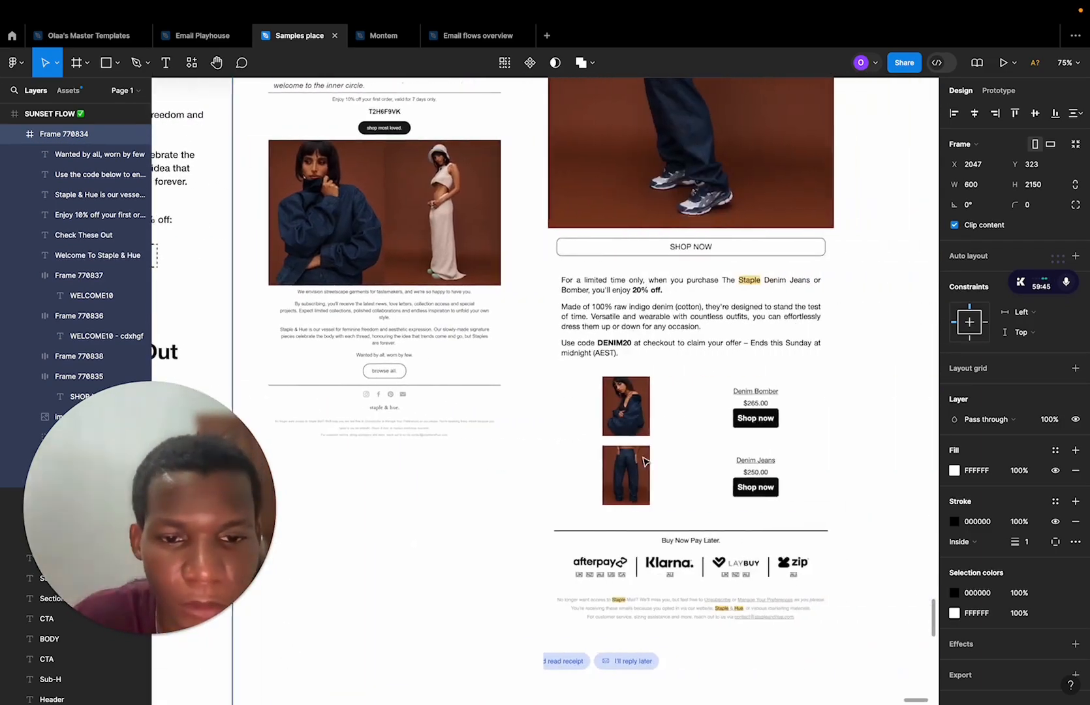
scroll(644, 461, left, 8)
scroll(643, 461, down, 3)
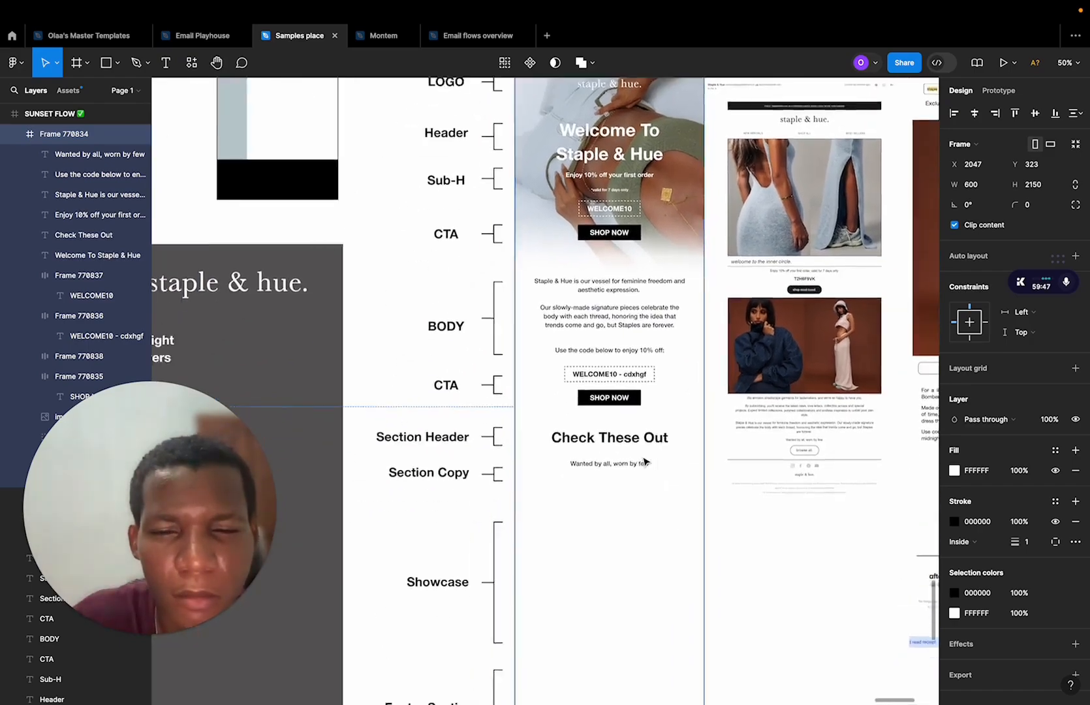
scroll(644, 462, down, 2)
scroll(606, 477, down, 3)
Switch to the browser and look through the Dresses collection for product photos suited to the email showcase.
key(ctrl+Right)
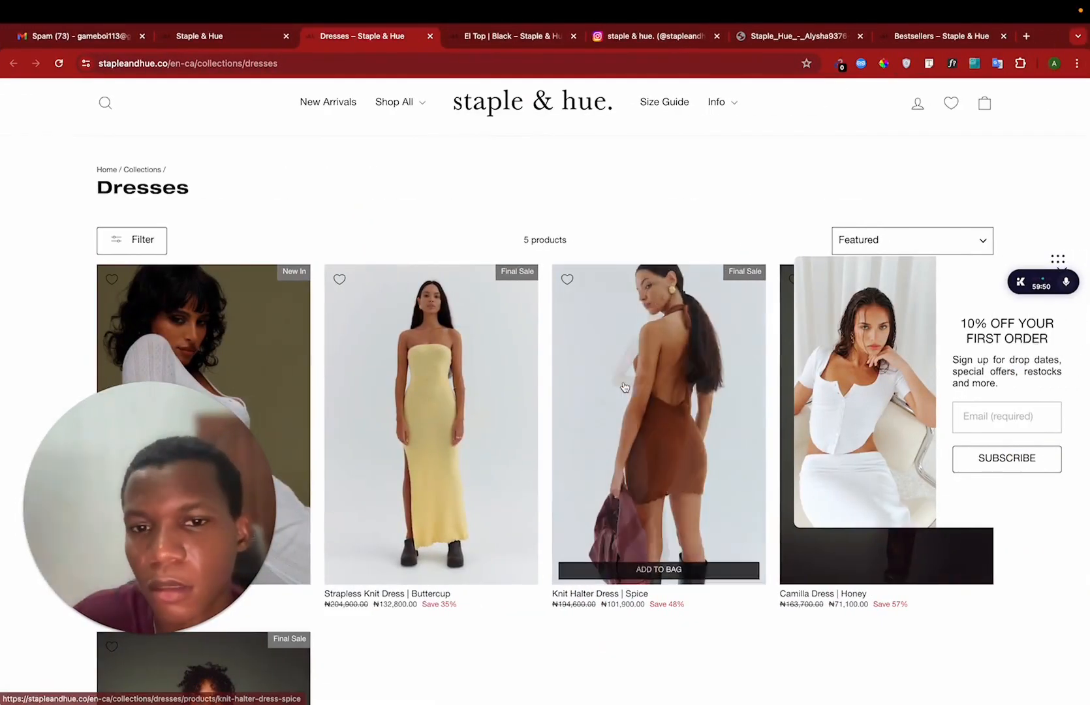
scroll(419, 377, down, 9)
scroll(418, 377, up, 2)
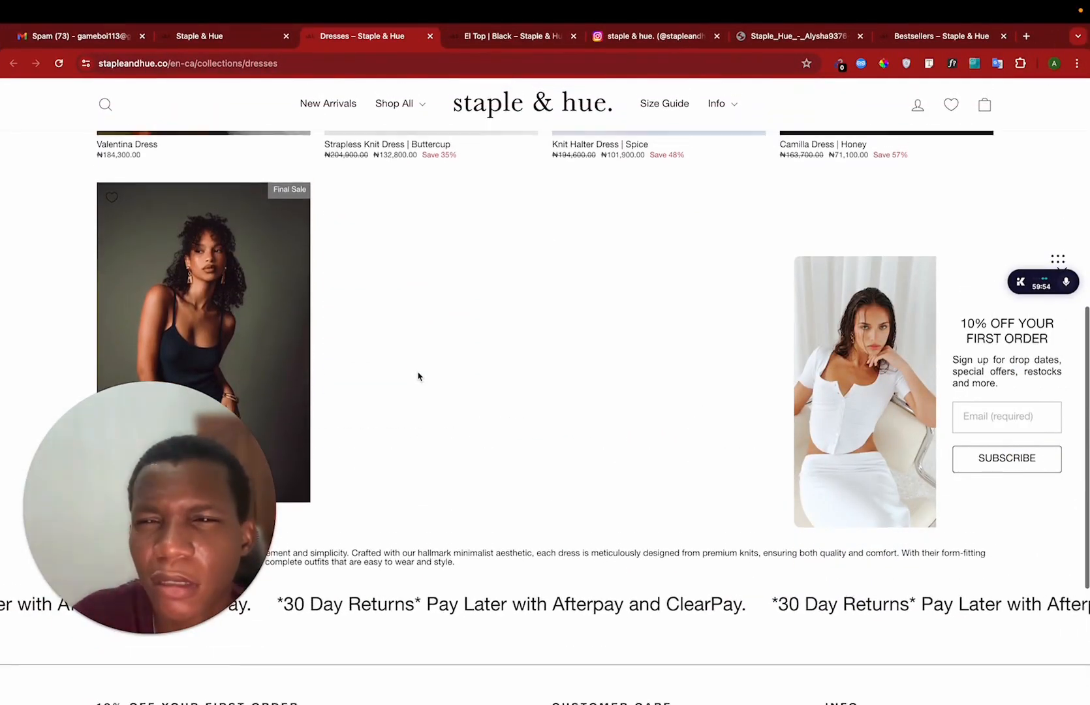
scroll(268, 314, up, 8)
scroll(268, 313, down, 5)
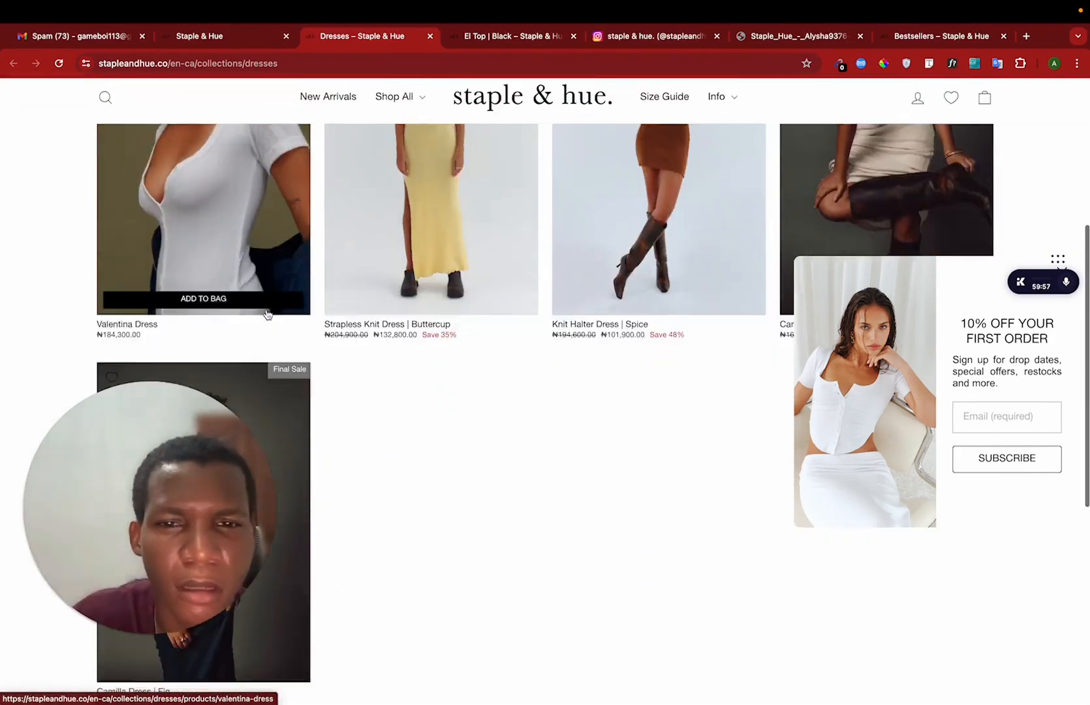
scroll(267, 315, down, 4)
right_click(254, 298)
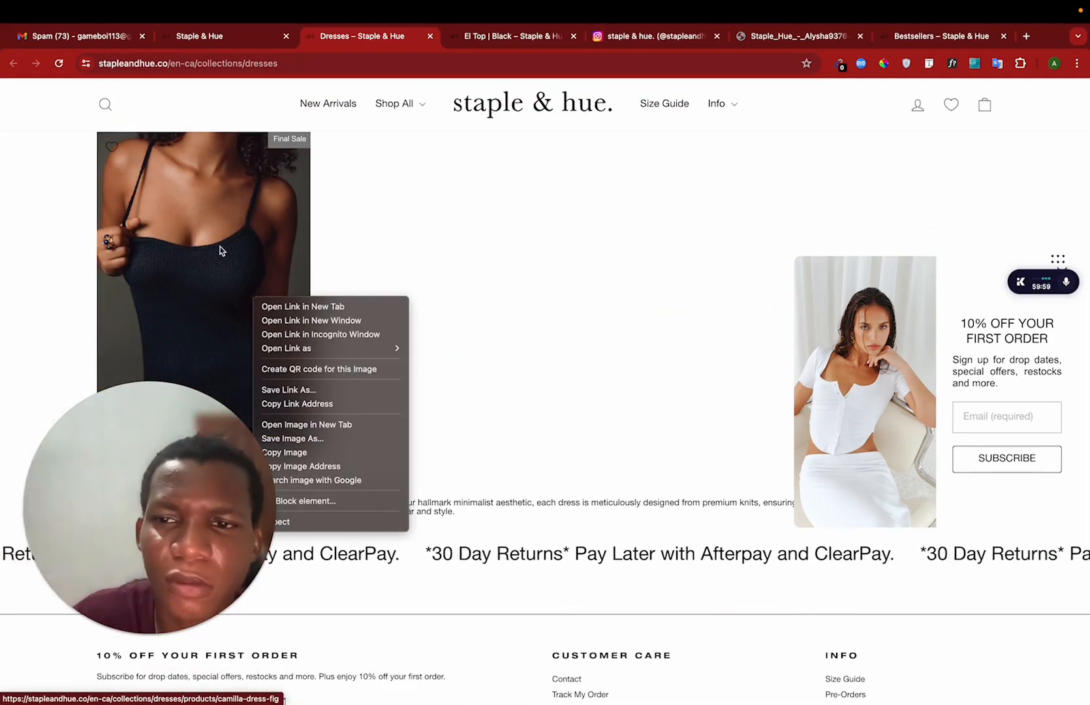
click(220, 250)
Return to the Staple & Hue homepage and open its Bottoms collection in a separate browser tab.
key(ctrl+shift+Tab)
scroll(421, 250, down, 1)
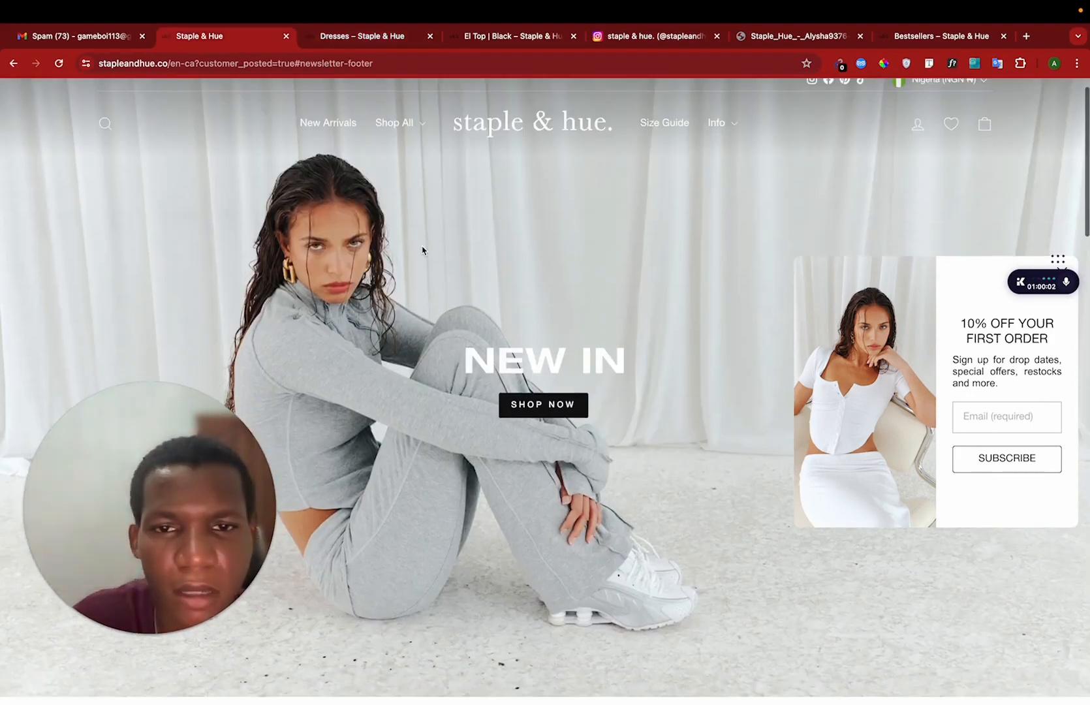
scroll(421, 248, up, 1)
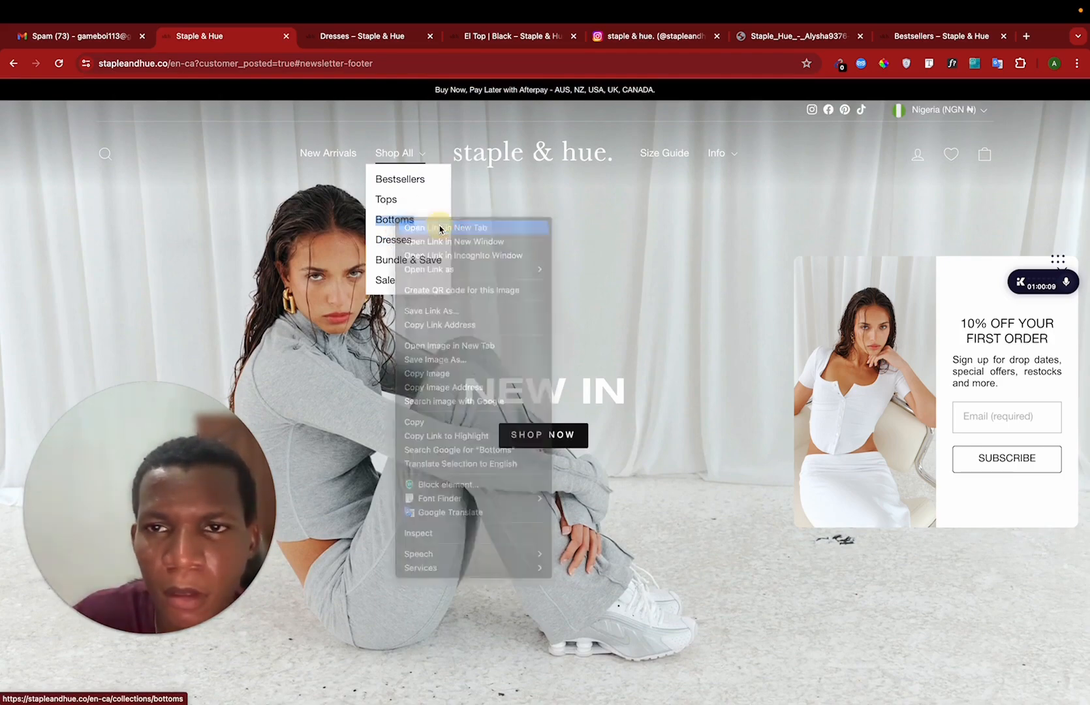
click(440, 228)
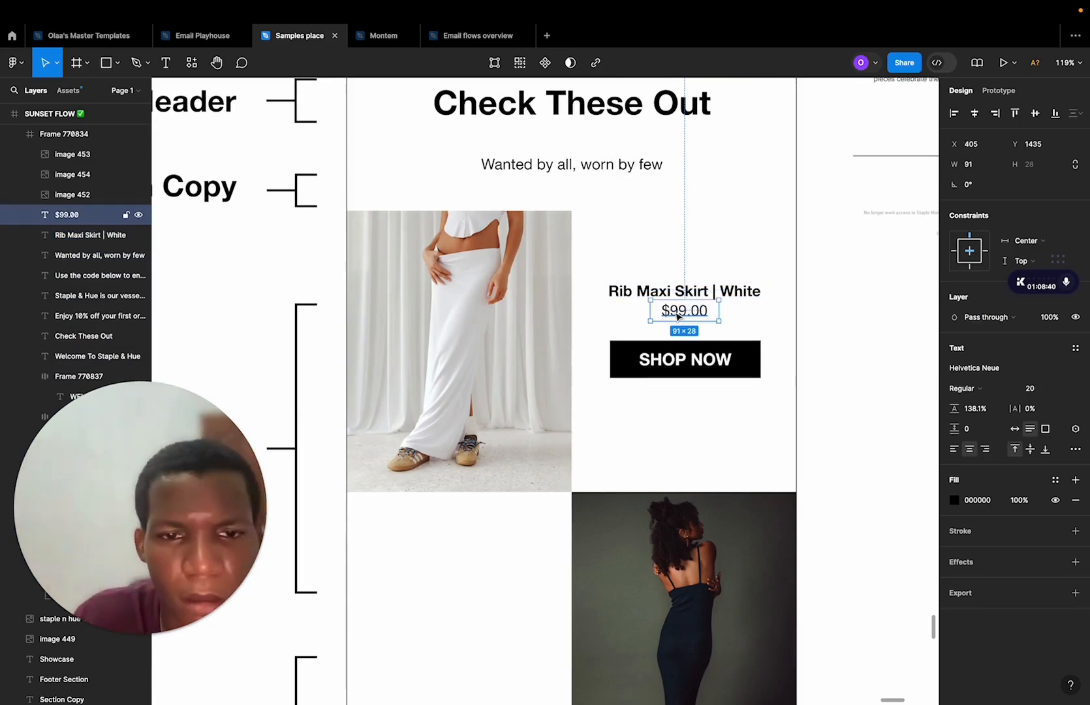
Centre the TOPS heading and EXPLORE button group vertically beside the white top photo at Y 2189.
click(684, 358)
scroll(736, 410, down, 2)
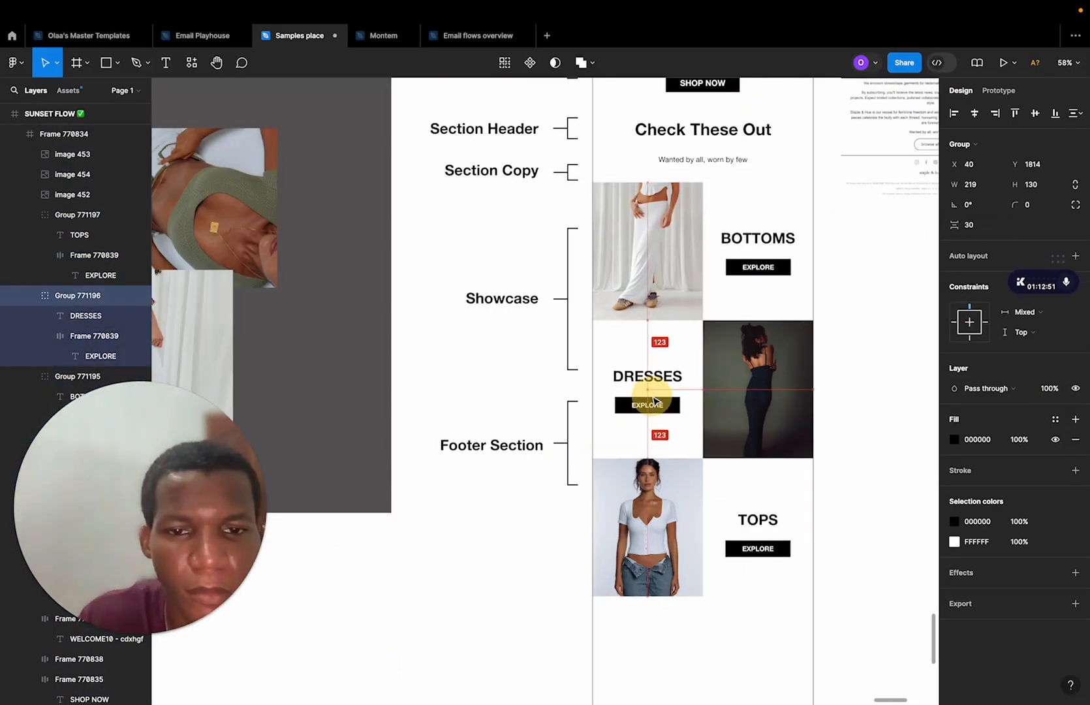
click(756, 544)
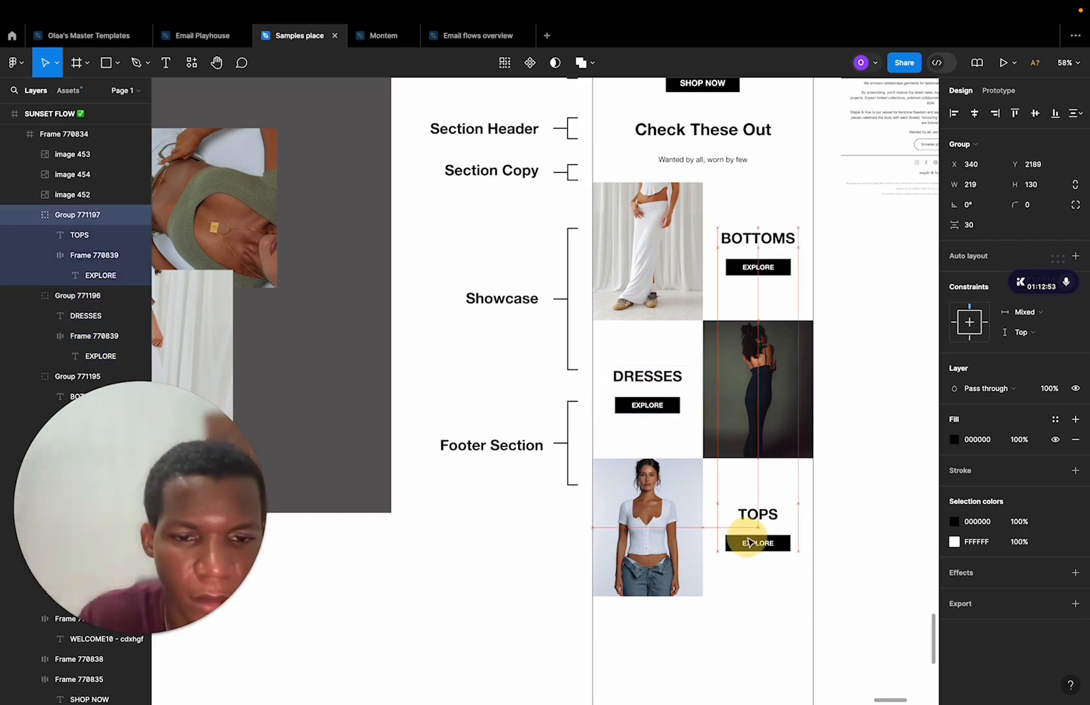
click(758, 586)
Add a full stop to the end of the "Wanted by all, worn by few" line beneath the "Check These Out" heading.
scroll(758, 585, down, 4)
scroll(758, 586, up, 7)
scroll(758, 585, up, 6)
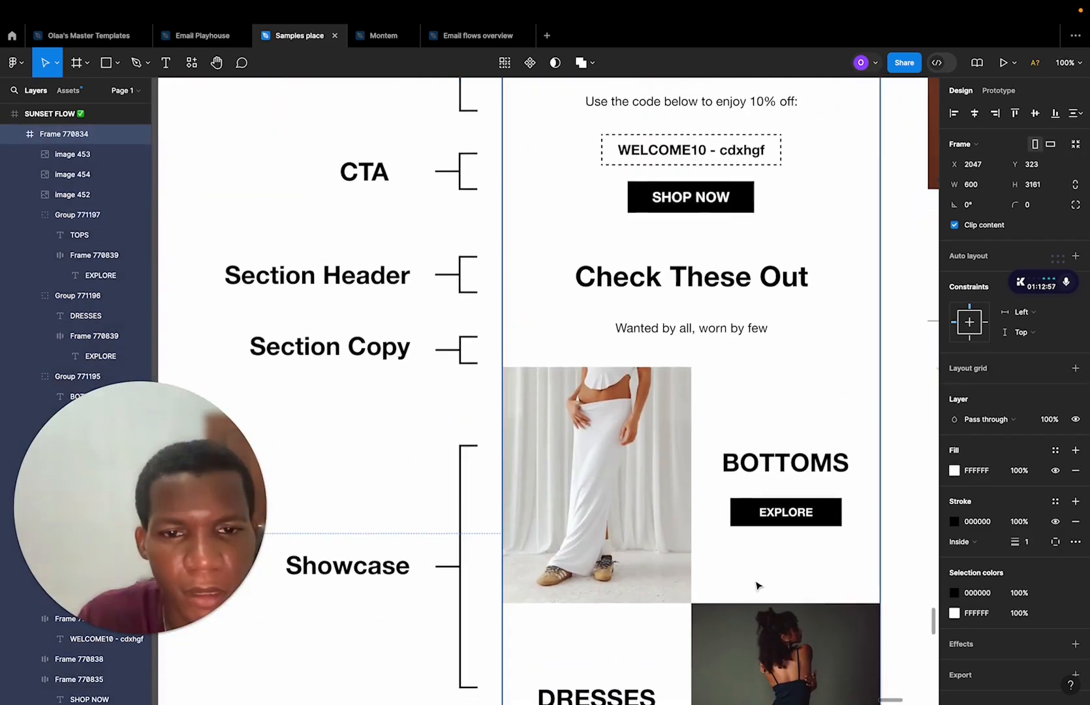
scroll(758, 585, up, 3)
scroll(758, 586, down, 1)
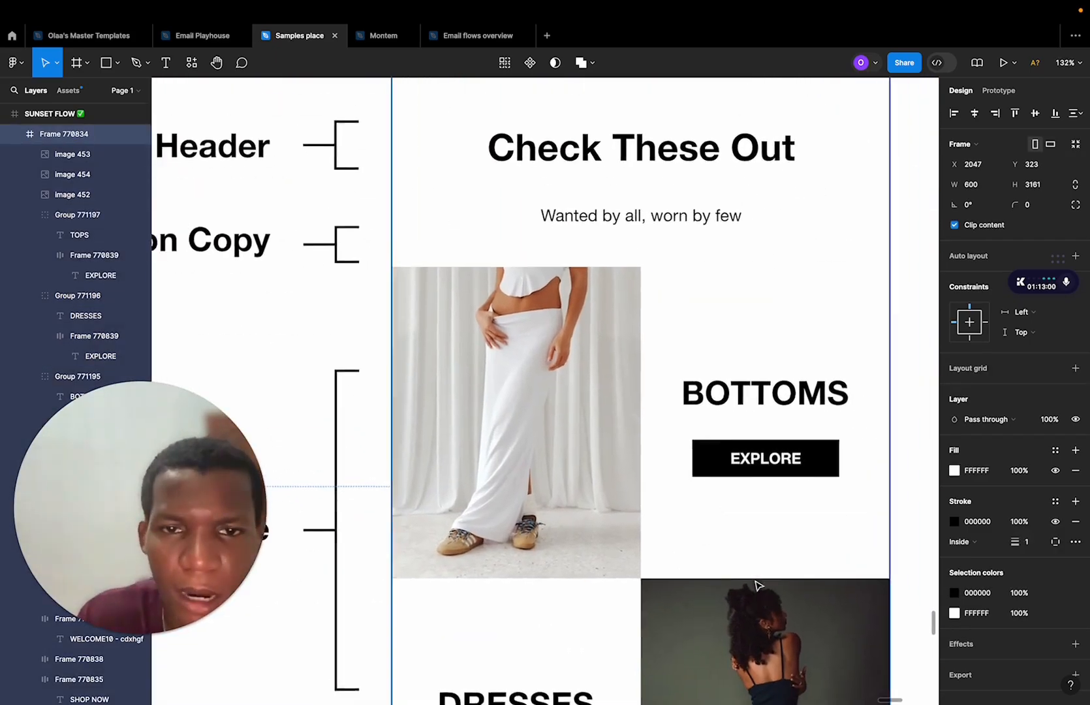
scroll(755, 586, up, 1)
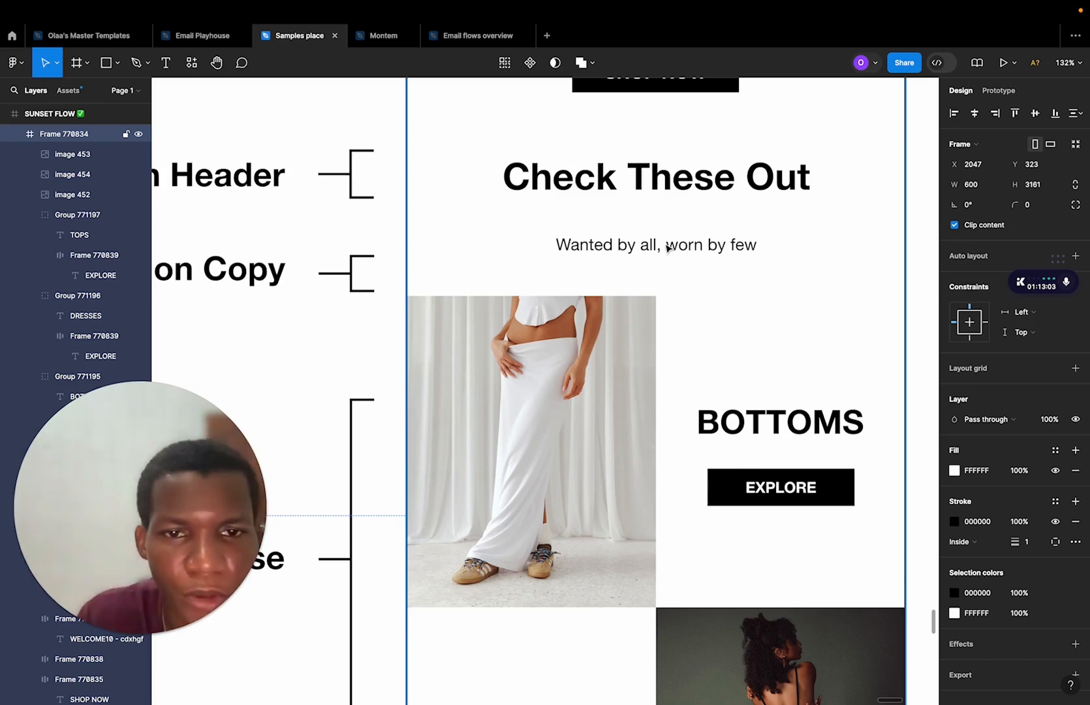
click(738, 247)
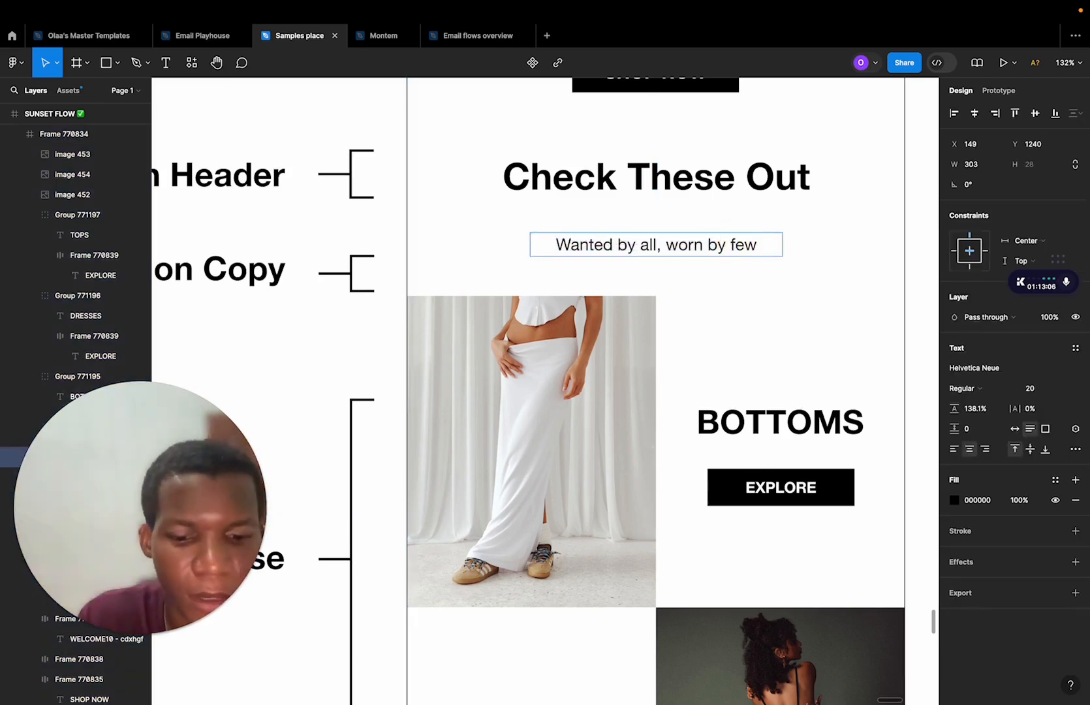
key(Escape)
key(Escape)
Review the layout of the BOTTOMS, DRESSES and TOPS showcase rows and the rest of the email.
scroll(847, 238, down, 2)
scroll(805, 168, down, 1)
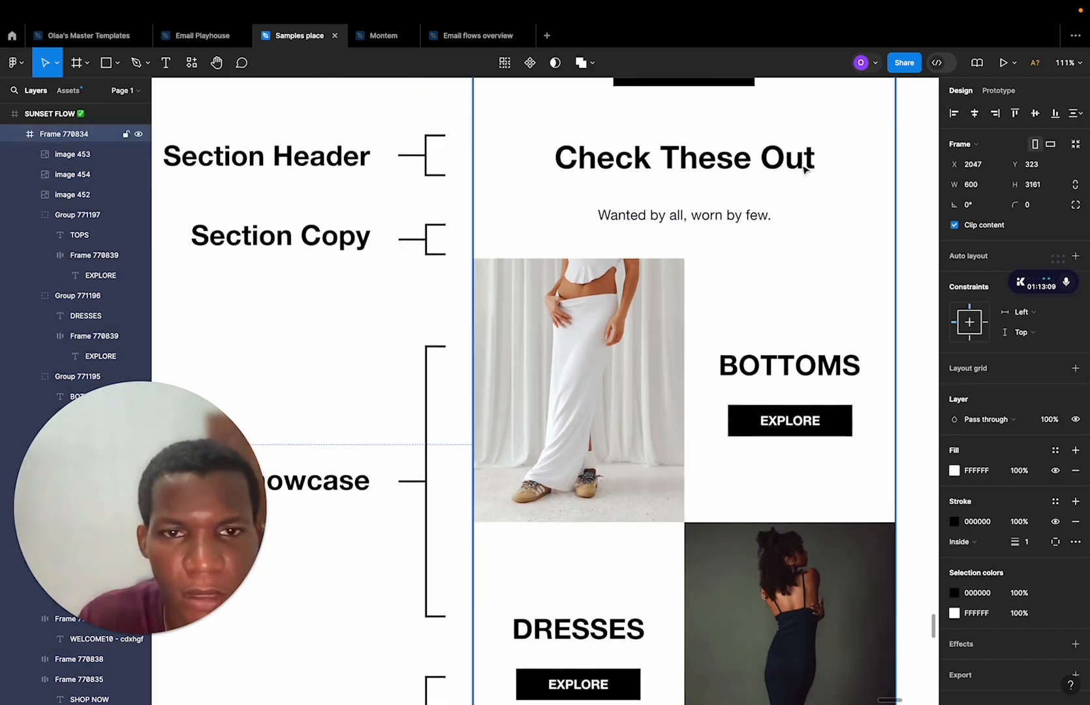
scroll(777, 390, down, 1)
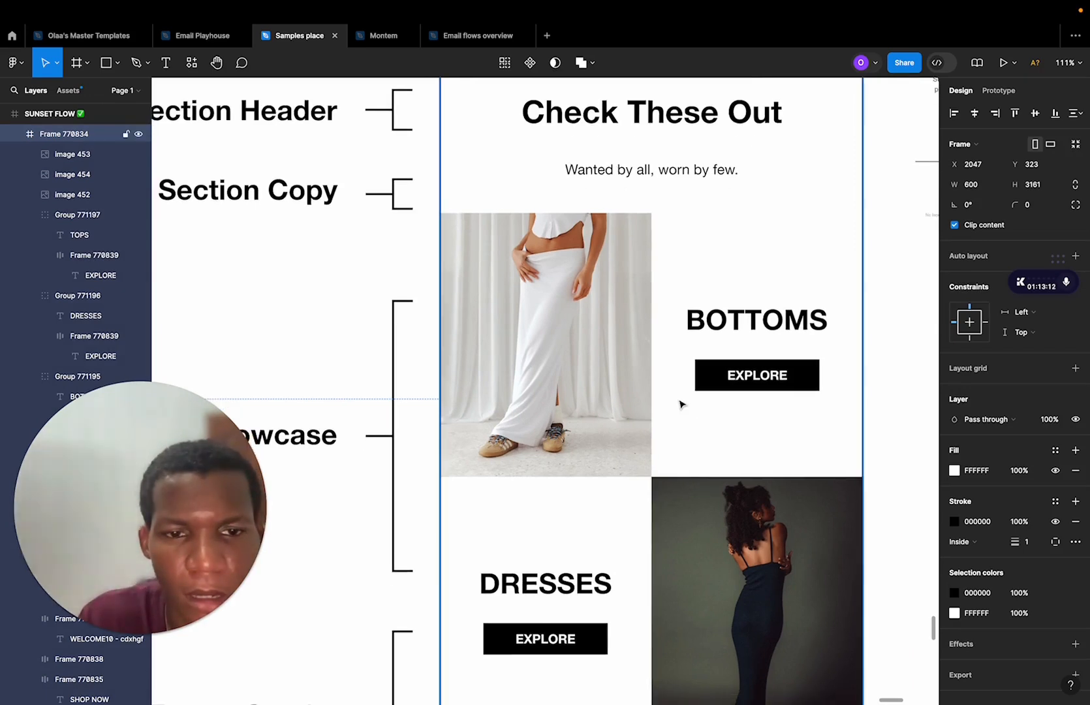
scroll(757, 402, down, 2)
scroll(758, 401, down, 1)
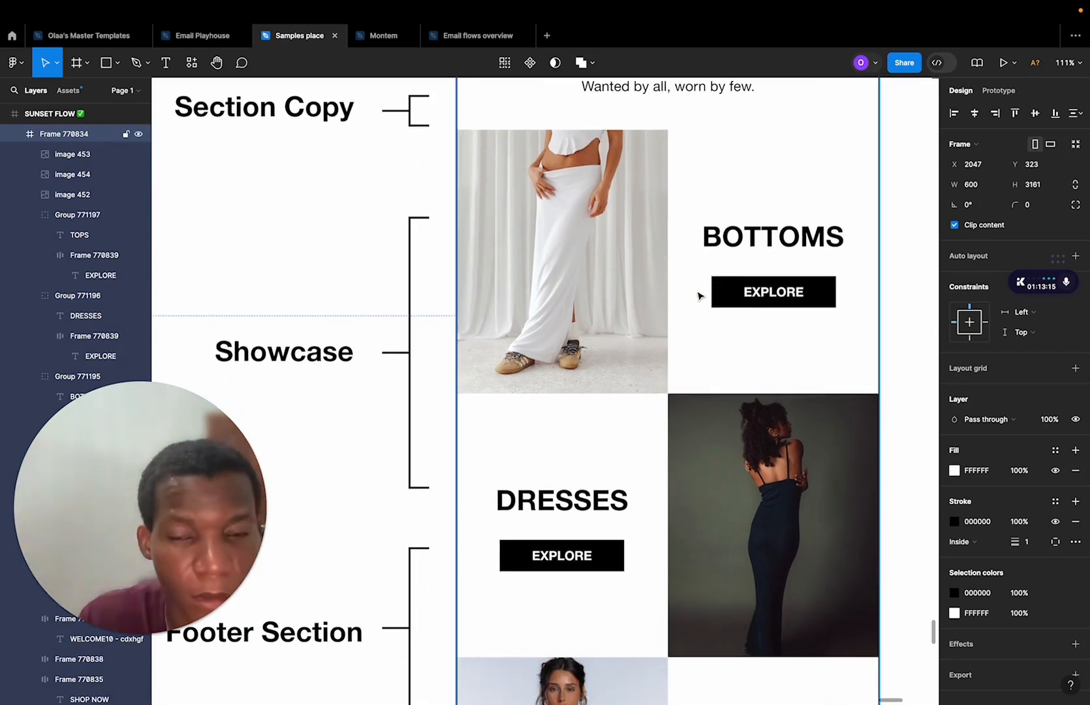
scroll(721, 292, down, 3)
scroll(721, 292, right, 1)
scroll(666, 356, down, 1)
scroll(604, 341, down, 2)
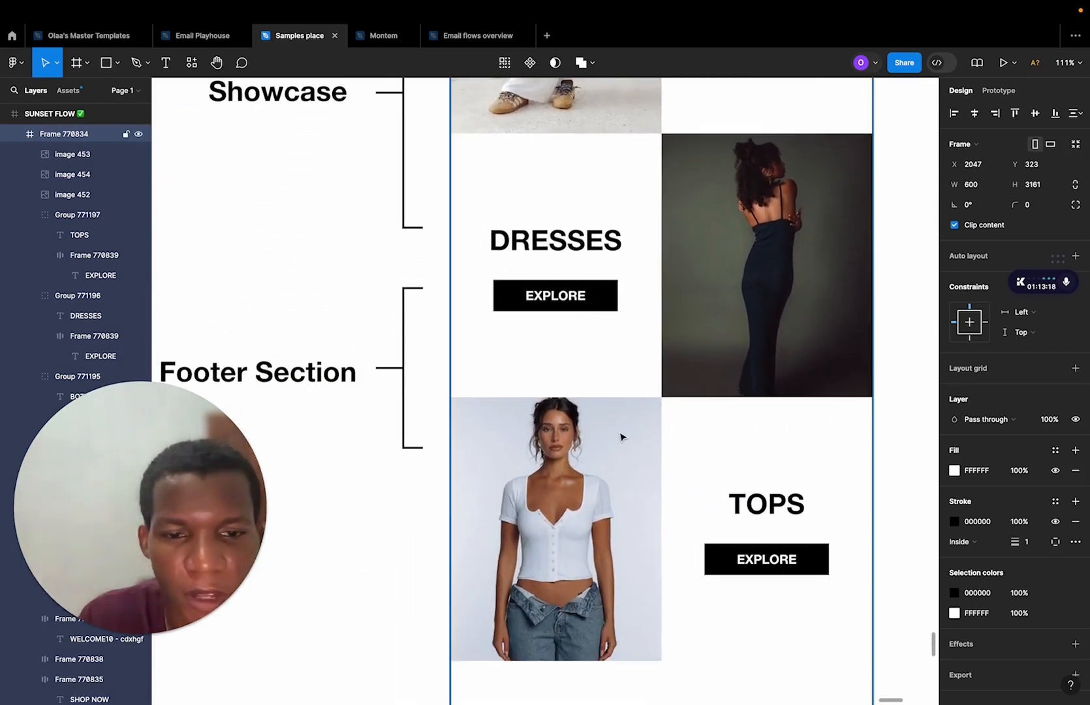
scroll(710, 506, down, 3)
scroll(710, 506, left, 1)
drag(602, 384, 536, 540)
scroll(536, 539, down, 4)
drag(501, 320, 474, 154)
scroll(634, 506, up, 3)
scroll(634, 507, up, 10)
scroll(633, 506, down, 2)
scroll(550, 303, up, 5)
Undo the last moves of the hero background image in the email's welcome section.
click(476, 304)
scroll(475, 153, down, 3)
drag(170, 412, 243, 169)
key(super+z)
key(super+z)
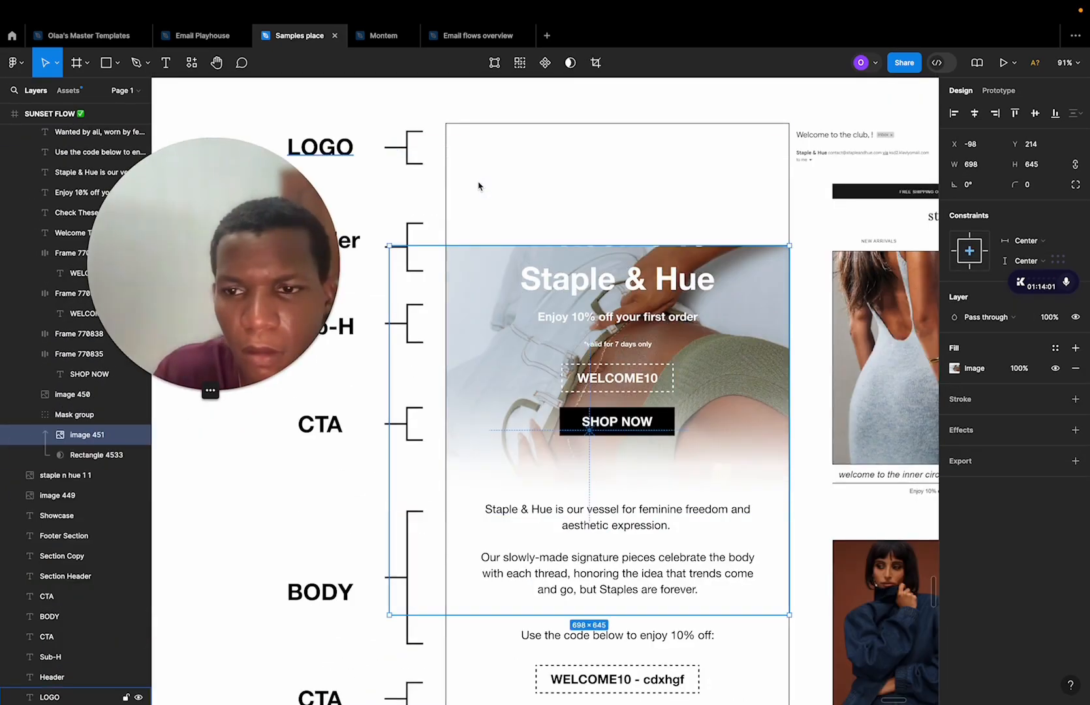
key(super+z)
key(super+z)
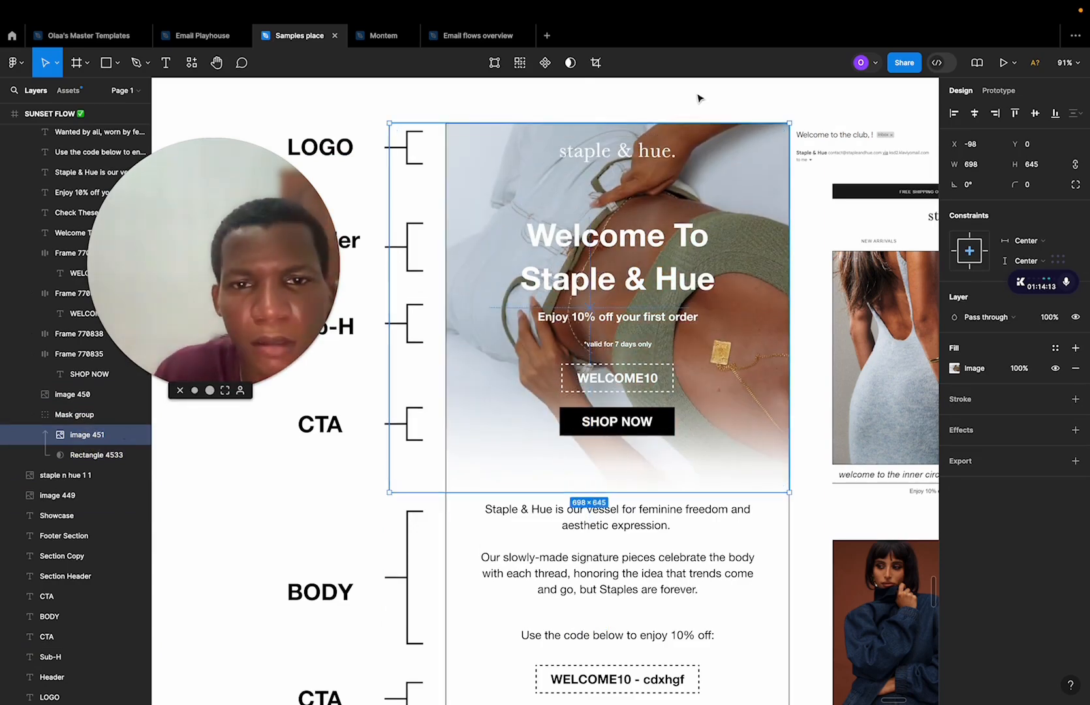
Deselect the hero image and review the email from the welcome hero through the body copy to the "Check These Out" section.
click(701, 98)
scroll(594, 281, down, 5)
scroll(596, 281, down, 5)
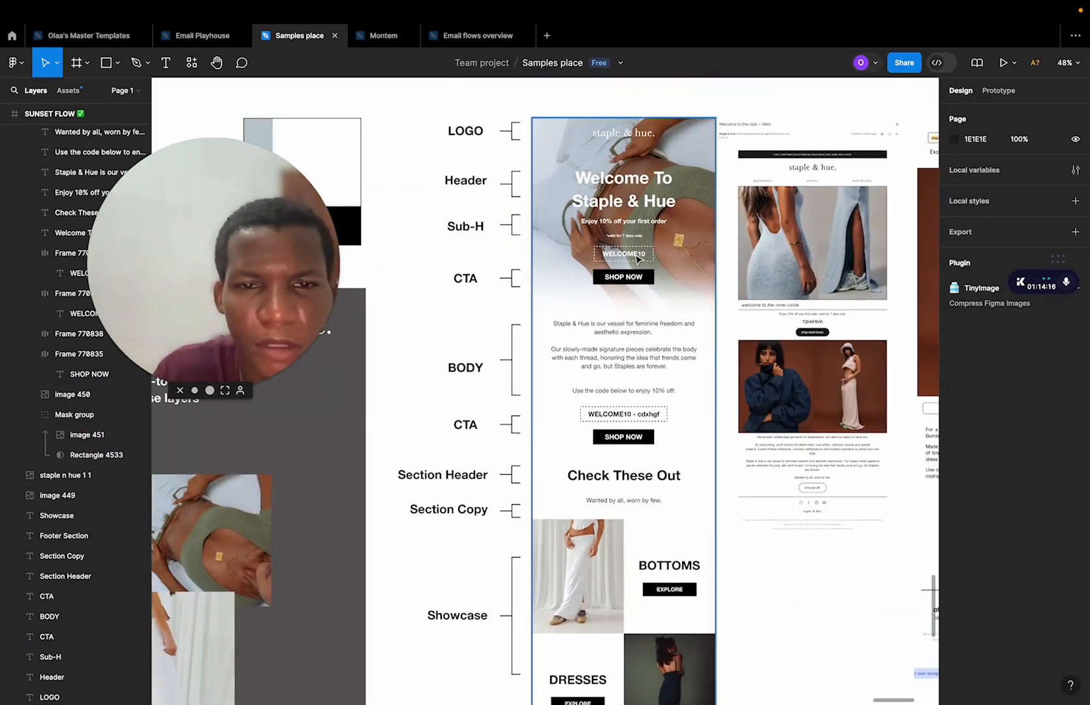
scroll(636, 203, up, 4)
scroll(636, 203, up, 5)
scroll(659, 201, down, 4)
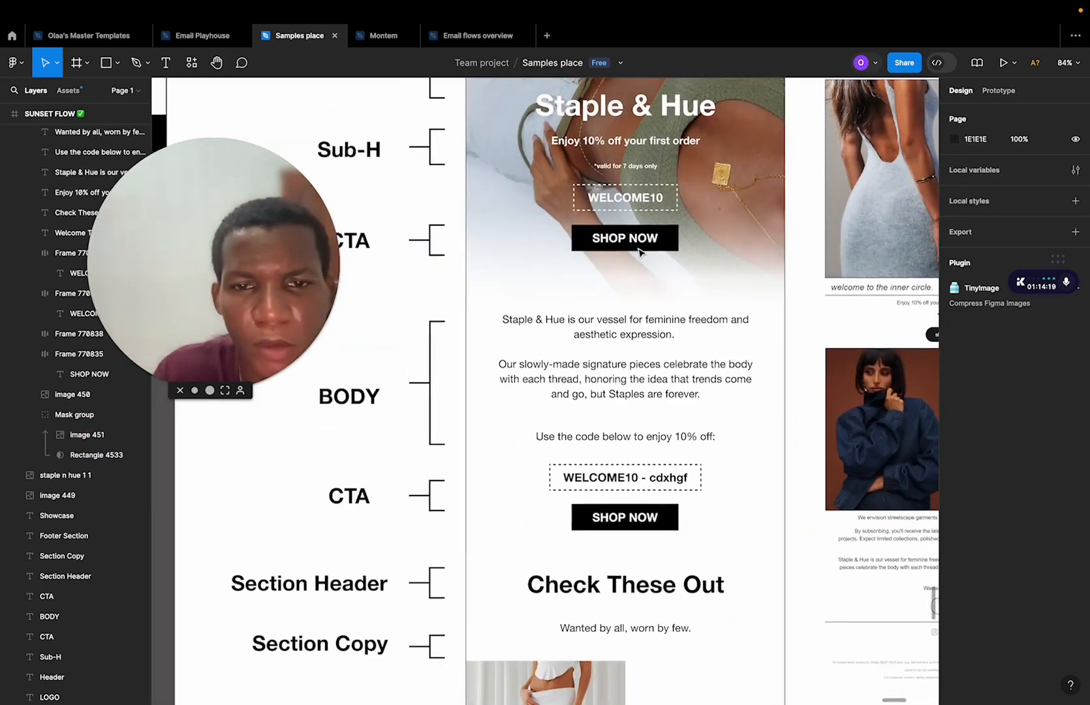
scroll(660, 201, up, 3)
scroll(588, 202, down, 3)
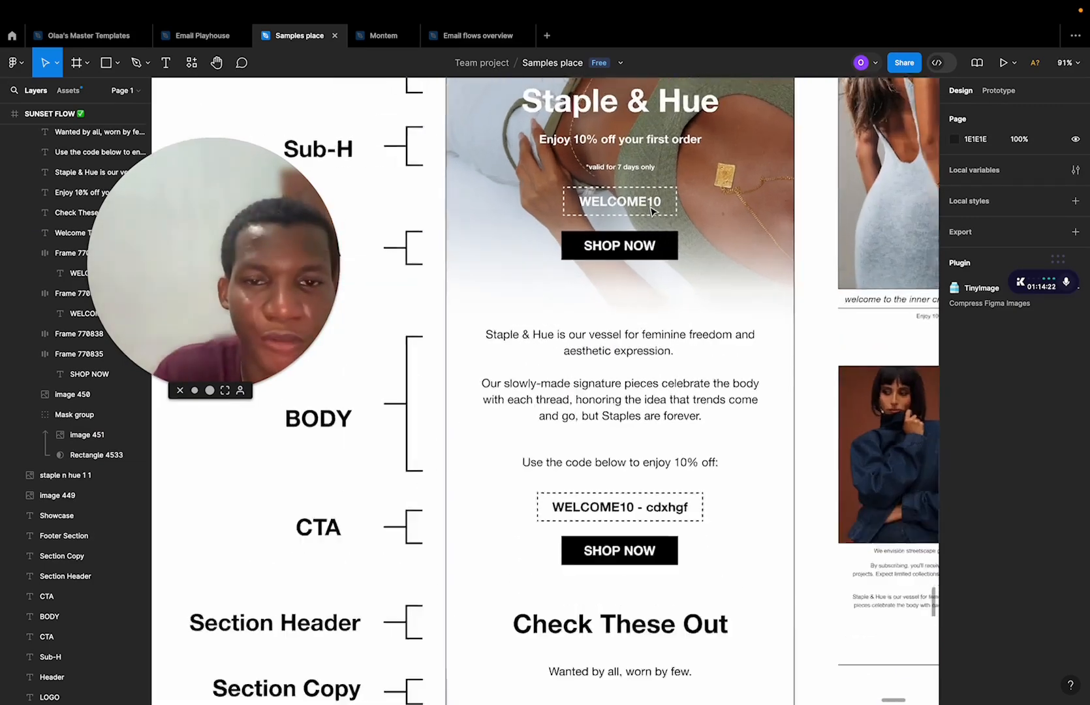
scroll(511, 206, up, 3)
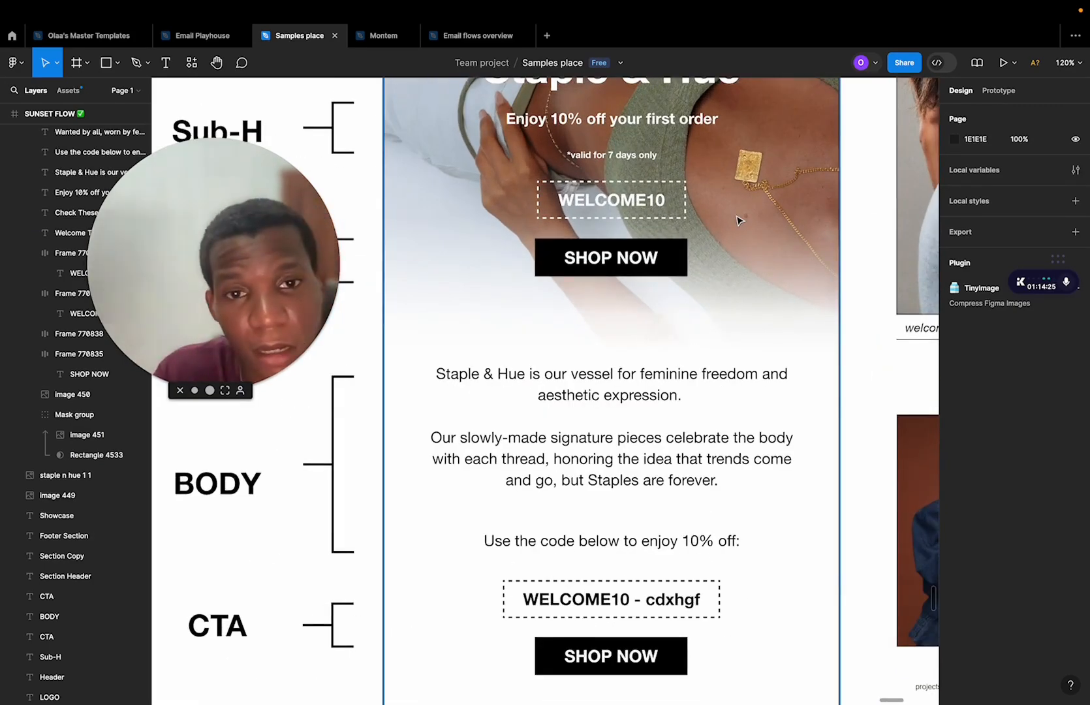
Review the email from the welcome hero through the body copy and inspect the WELCOME10 - cdxhgf code frame.
scroll(741, 219, down, 3)
scroll(625, 283, up, 5)
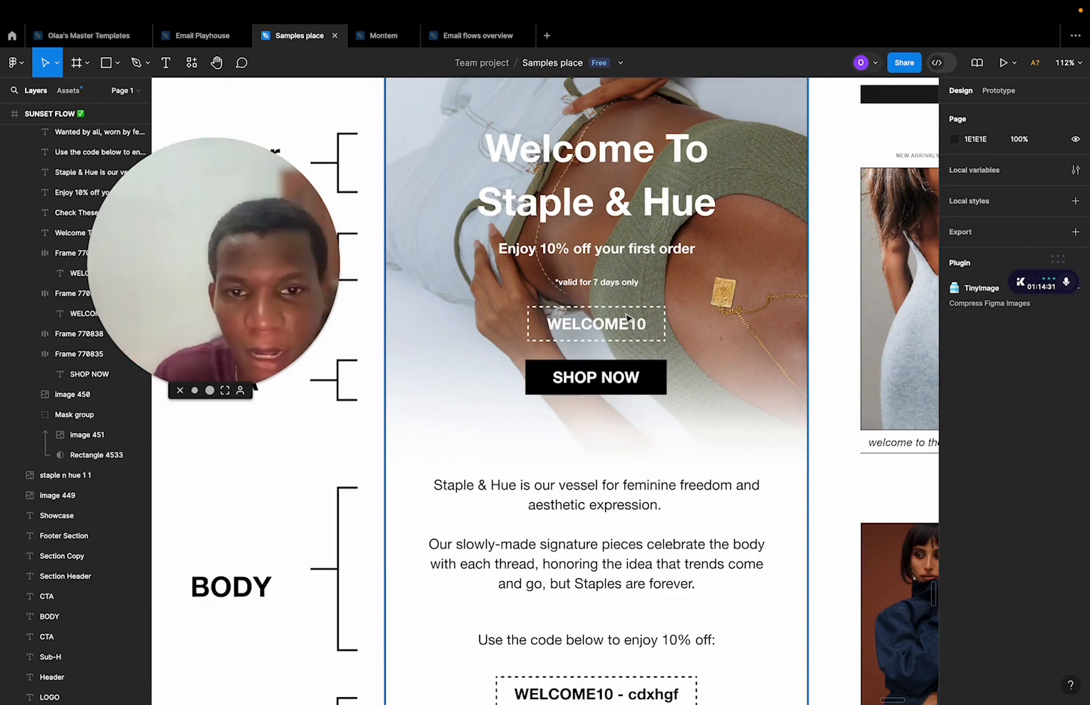
scroll(630, 327, up, 4)
scroll(633, 337, down, 5)
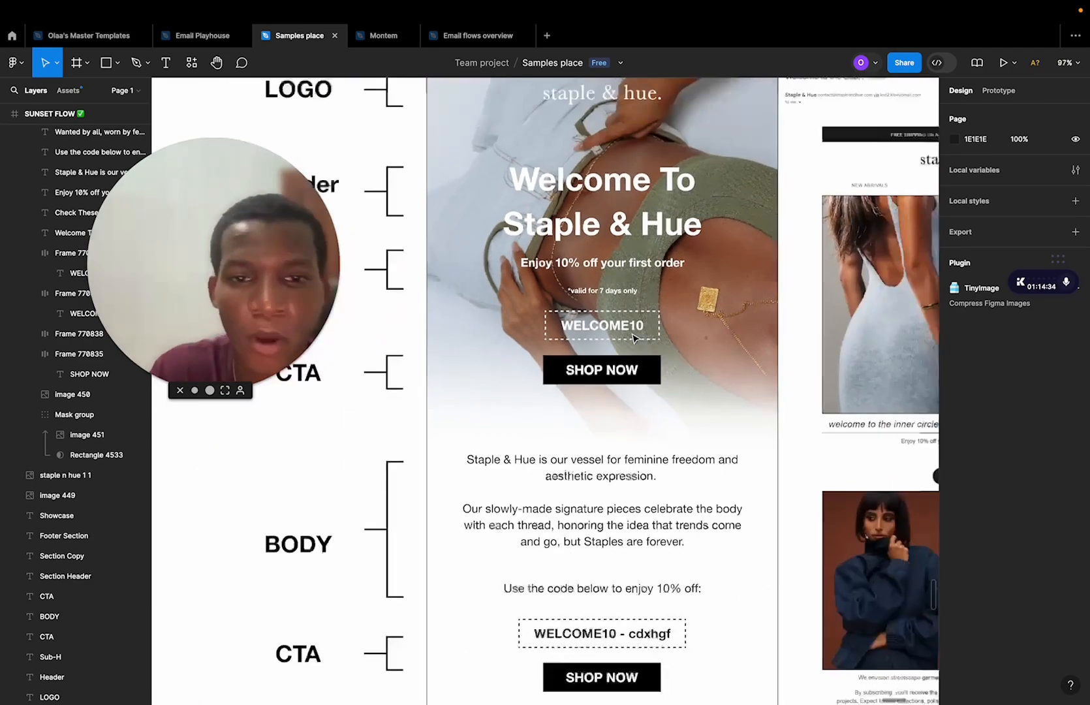
scroll(583, 439, down, 3)
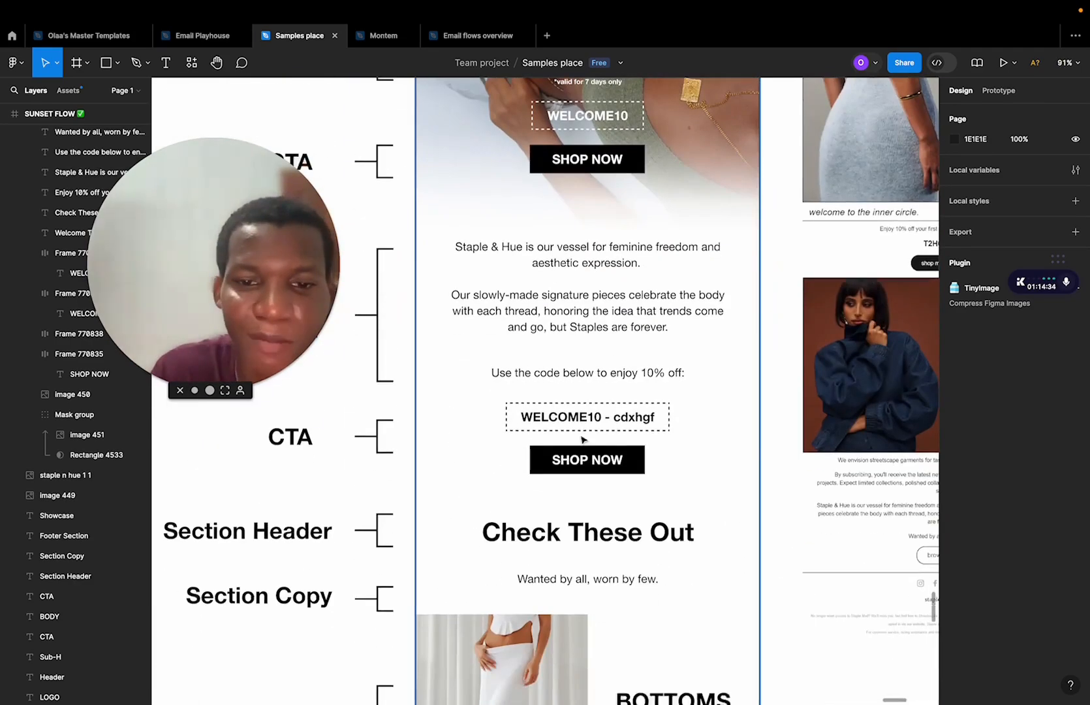
double_click(554, 420)
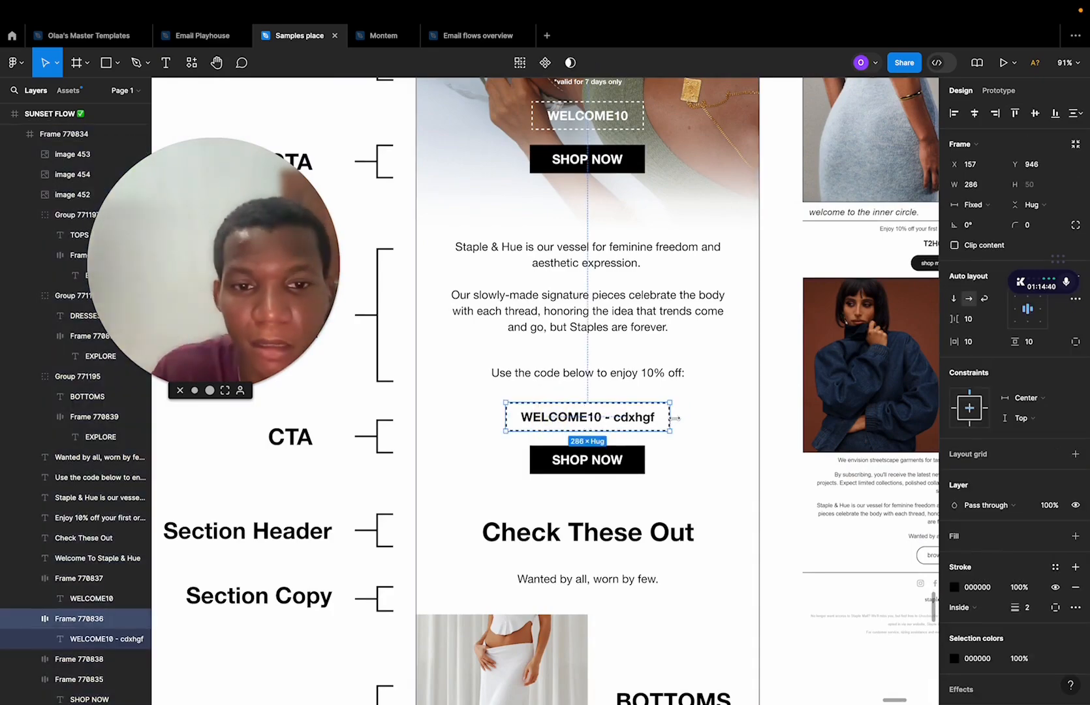
click(688, 422)
scroll(688, 421, up, 3)
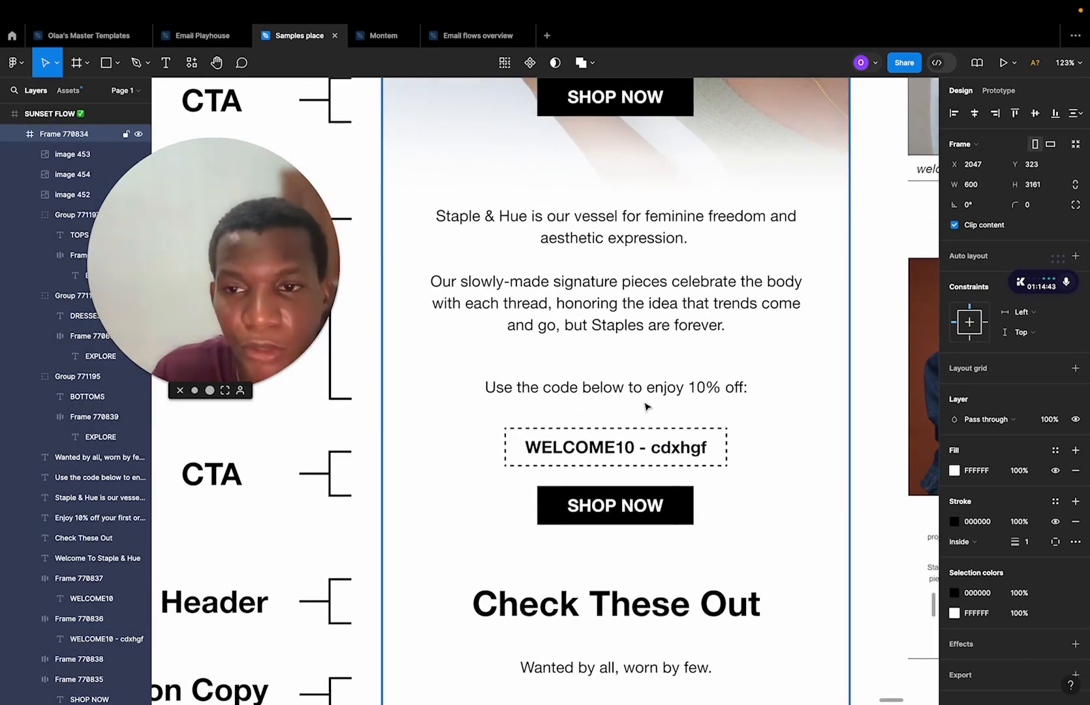
Review the lower email from the "Check These Out" rows to the EXPLORE MORE button and the empty footer area.
scroll(687, 418, down, 3)
scroll(645, 407, down, 4)
scroll(643, 428, up, 3)
scroll(631, 475, down, 1)
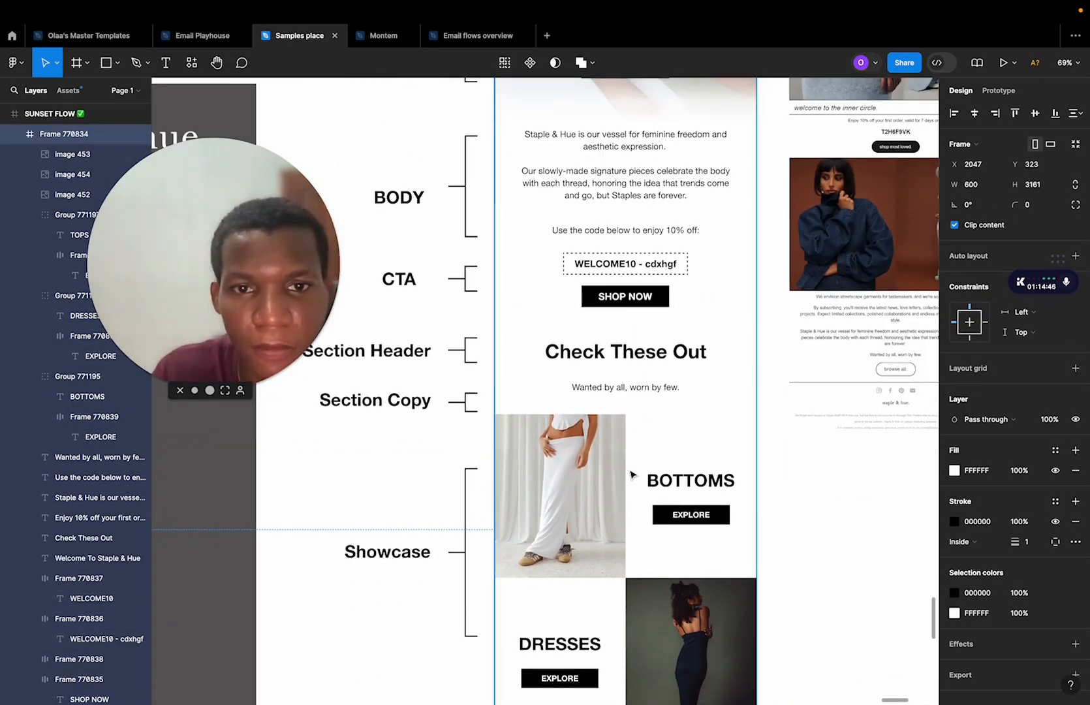
scroll(652, 350, down, 4)
scroll(829, 598, down, 5)
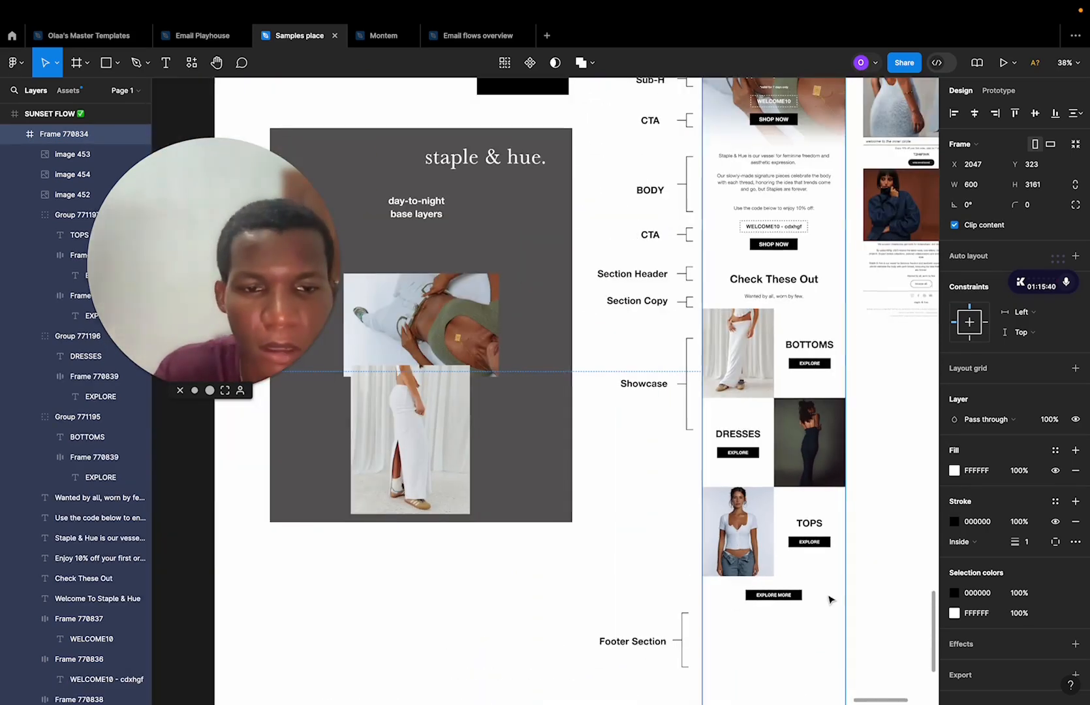
scroll(821, 461, up, 5)
scroll(822, 461, down, 6)
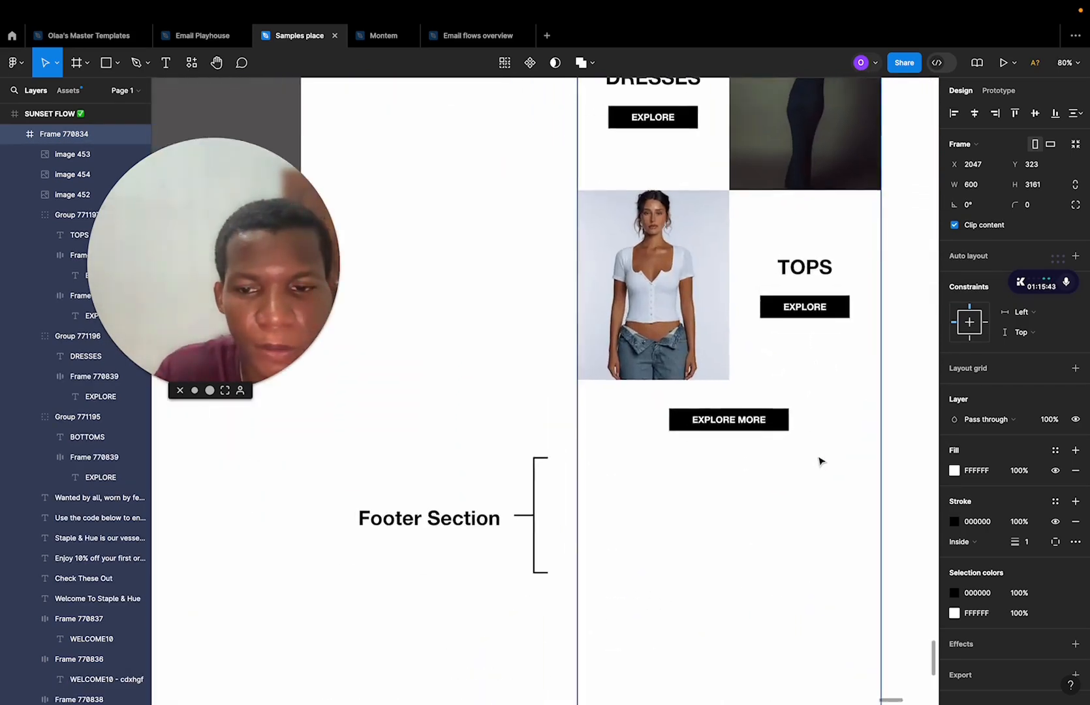
scroll(648, 379, down, 2)
scroll(647, 378, up, 3)
scroll(640, 441, down, 3)
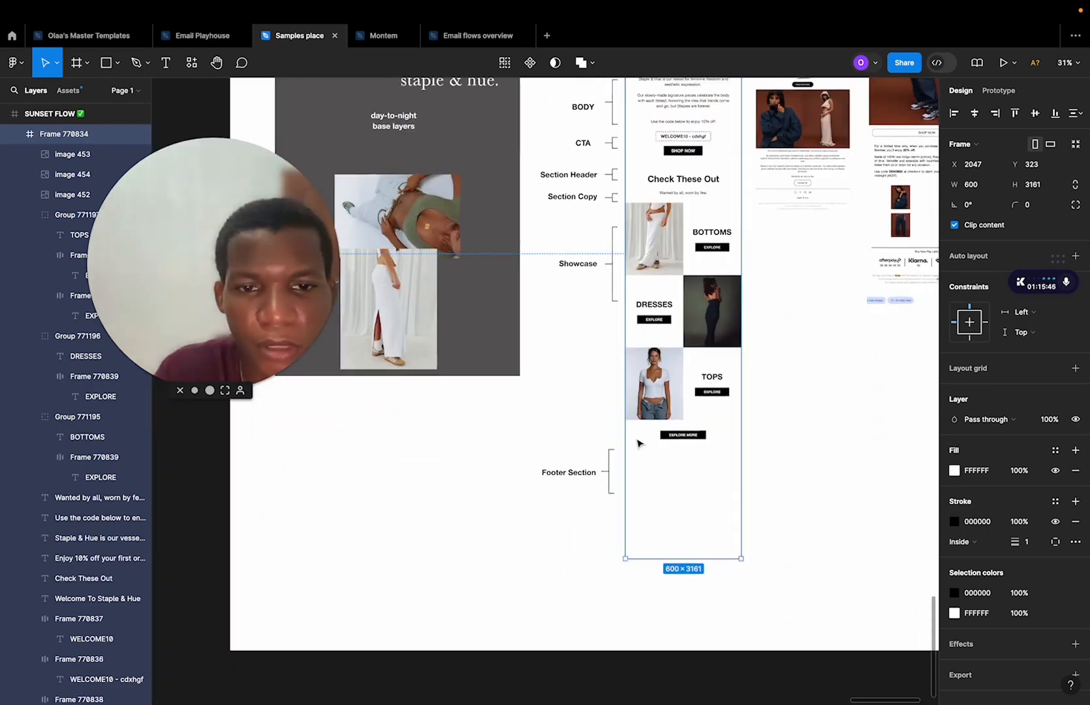
Switch to the browser and examine the footer of the Staple & Hue website.
key(super+Tab)
scroll(637, 386, down, 10)
scroll(637, 386, down, 15)
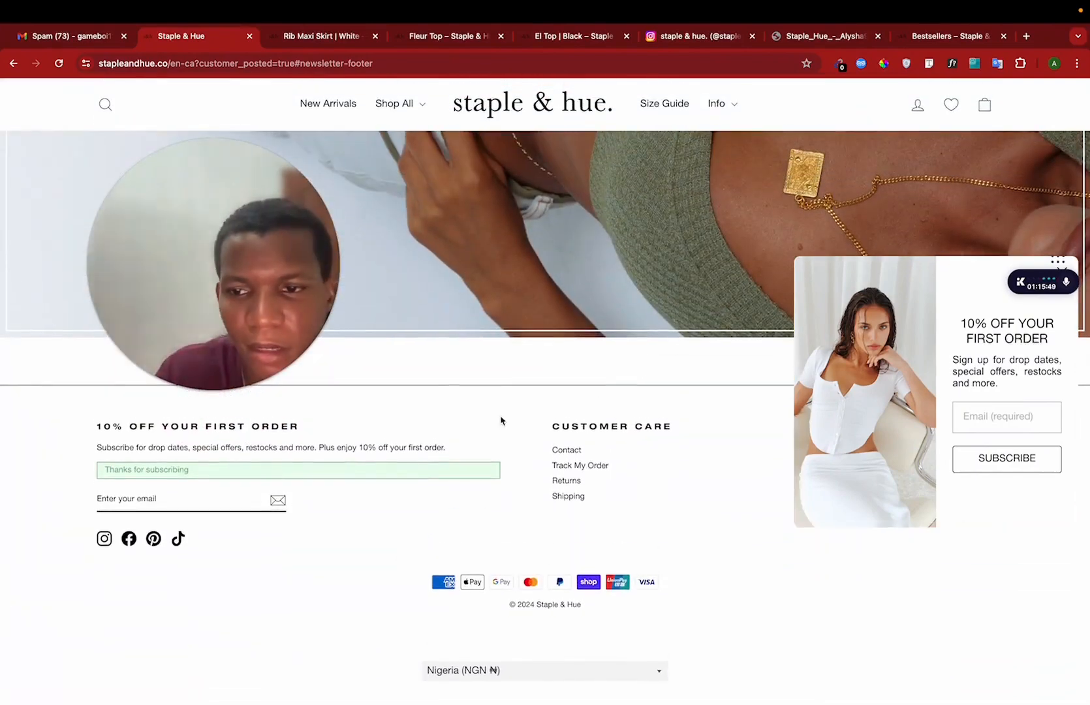
Return to Figma and move the Footer Section label with its bracket further down beside the email's empty footer area.
key(super+Tab)
scroll(692, 455, up, 5)
scroll(682, 472, down, 3)
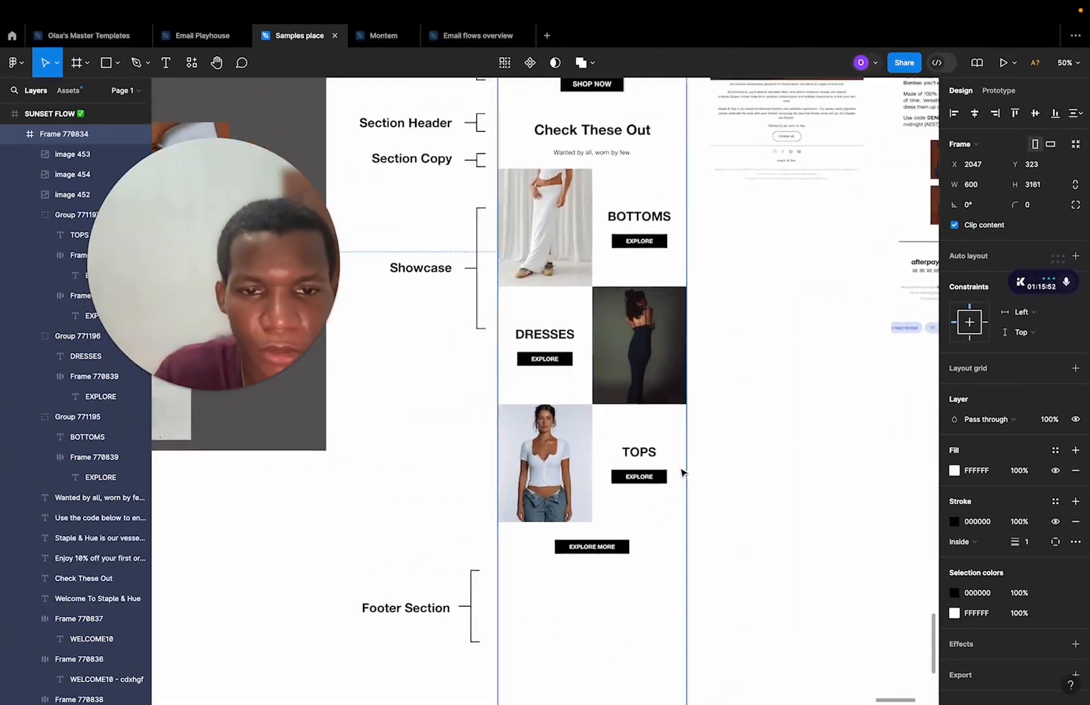
scroll(683, 472, down, 3)
scroll(683, 472, up, 3)
scroll(683, 472, down, 3)
scroll(683, 472, up, 2)
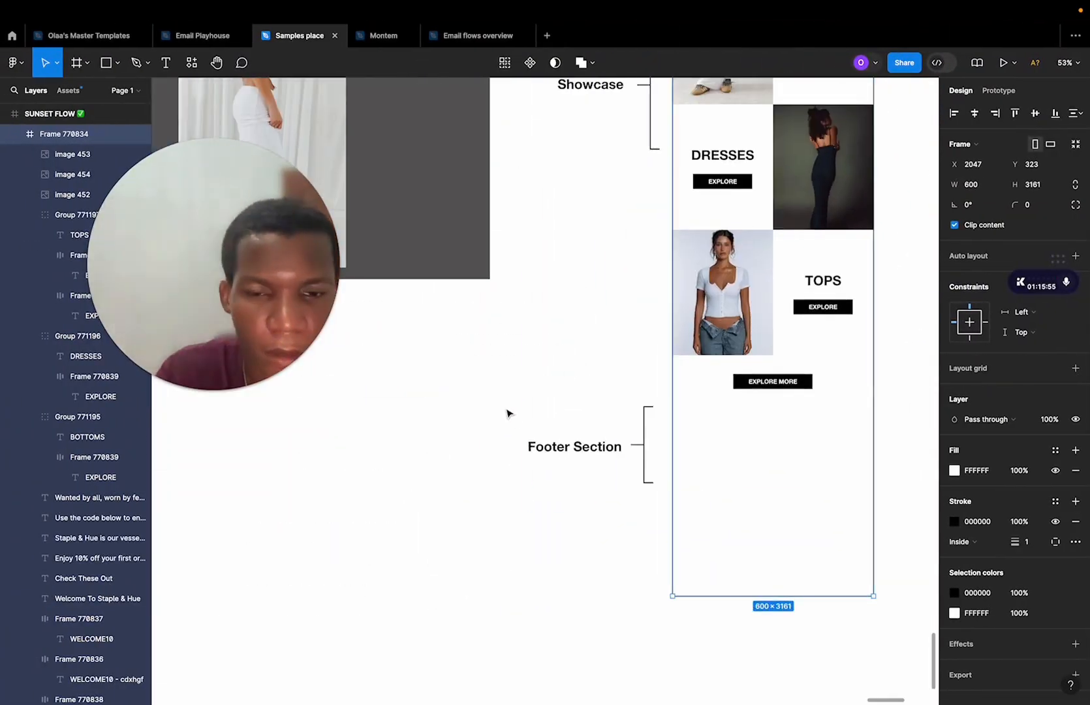
drag(506, 408, 653, 511)
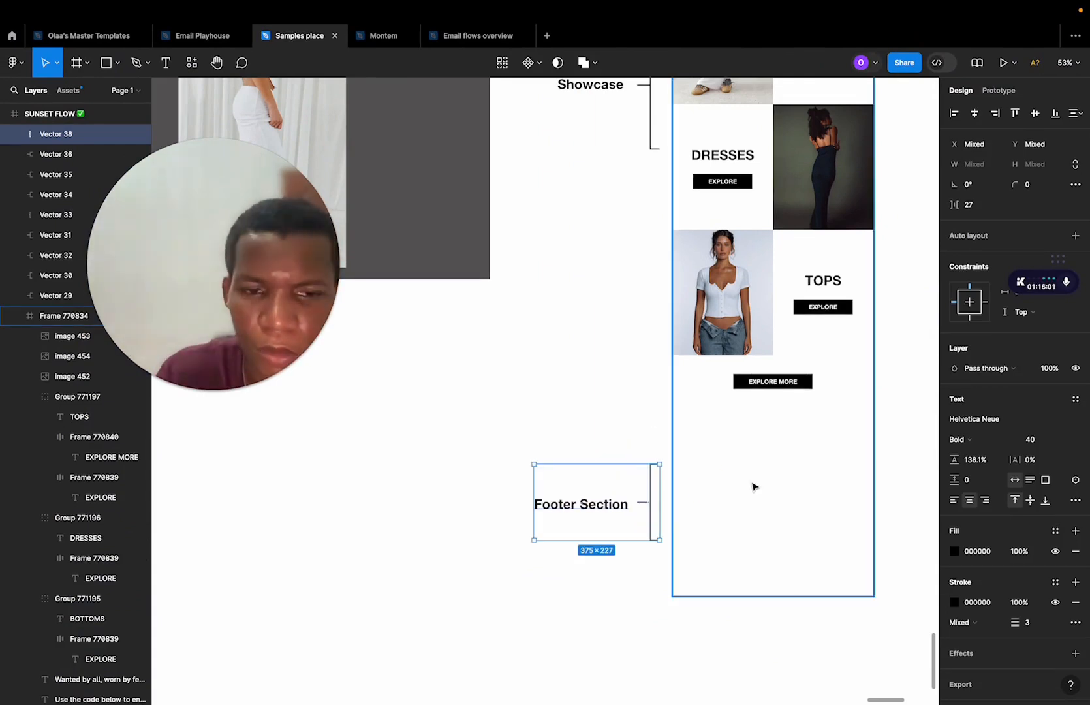
Try a full-width 600 × 446 rectangle as the footer background below the EXPLORE MORE button, and delete it.
click(753, 486)
key(r)
mouse_move(701, 448)
mouse_down()
mouse_move(828, 587)
mouse_move(857, 565)
mouse_move(874, 568)
mouse_up()
drag(700, 503, 674, 500)
drag(730, 587, 732, 596)
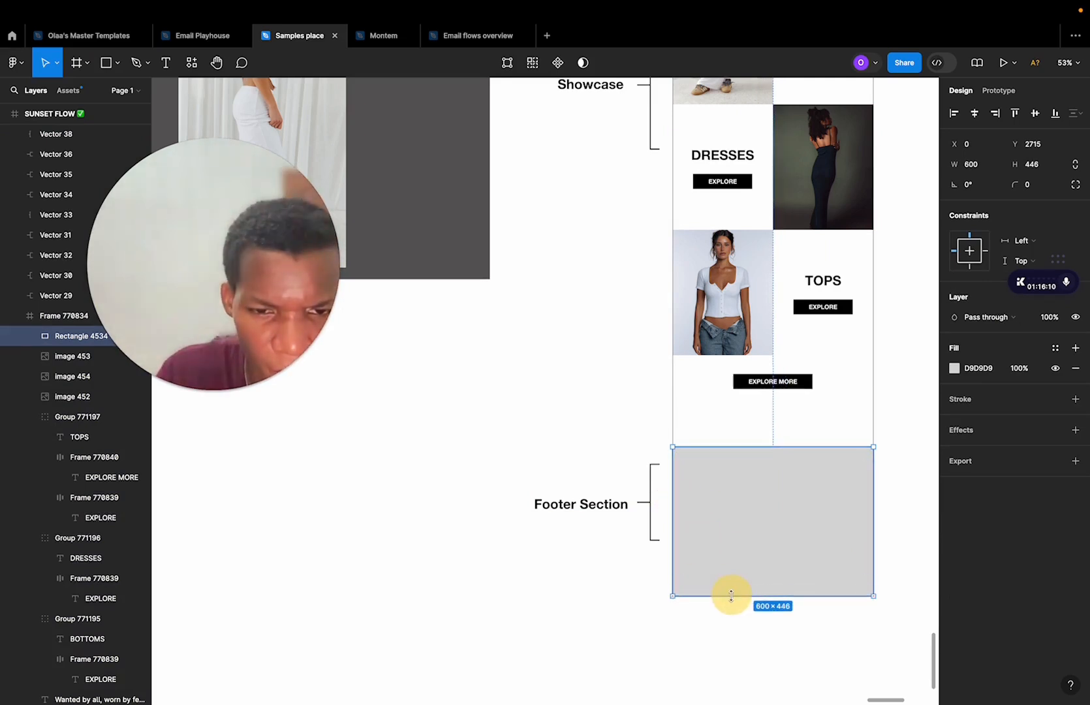
key(Escape)
scroll(767, 528, up, 6)
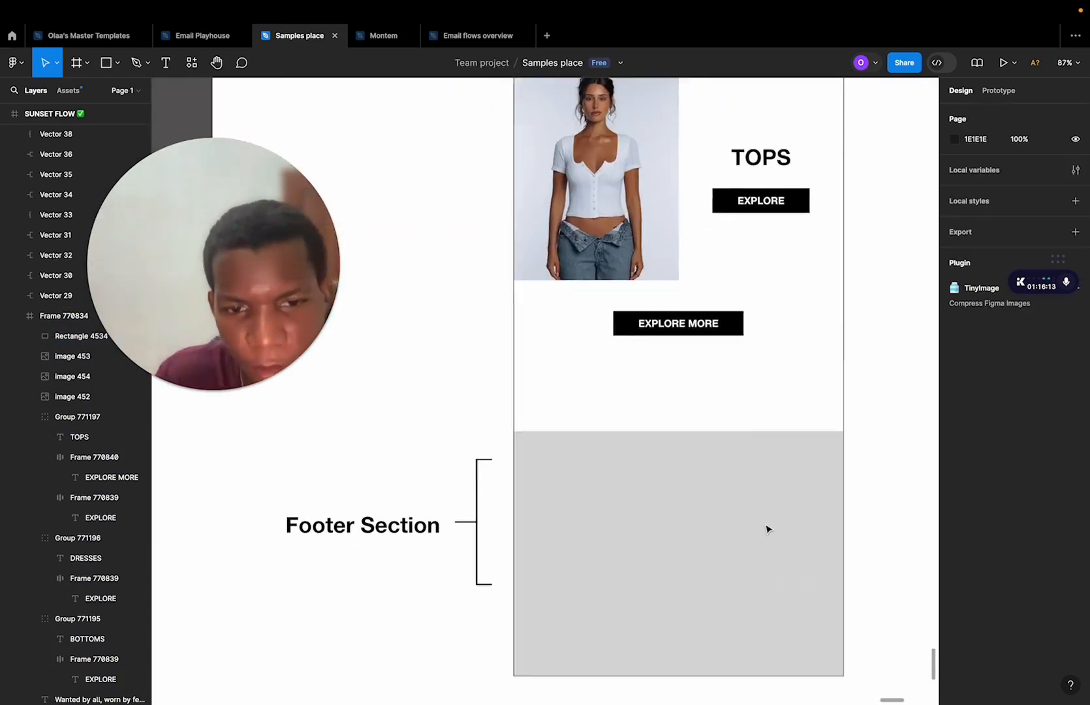
scroll(769, 523, down, 8)
scroll(769, 523, up, 3)
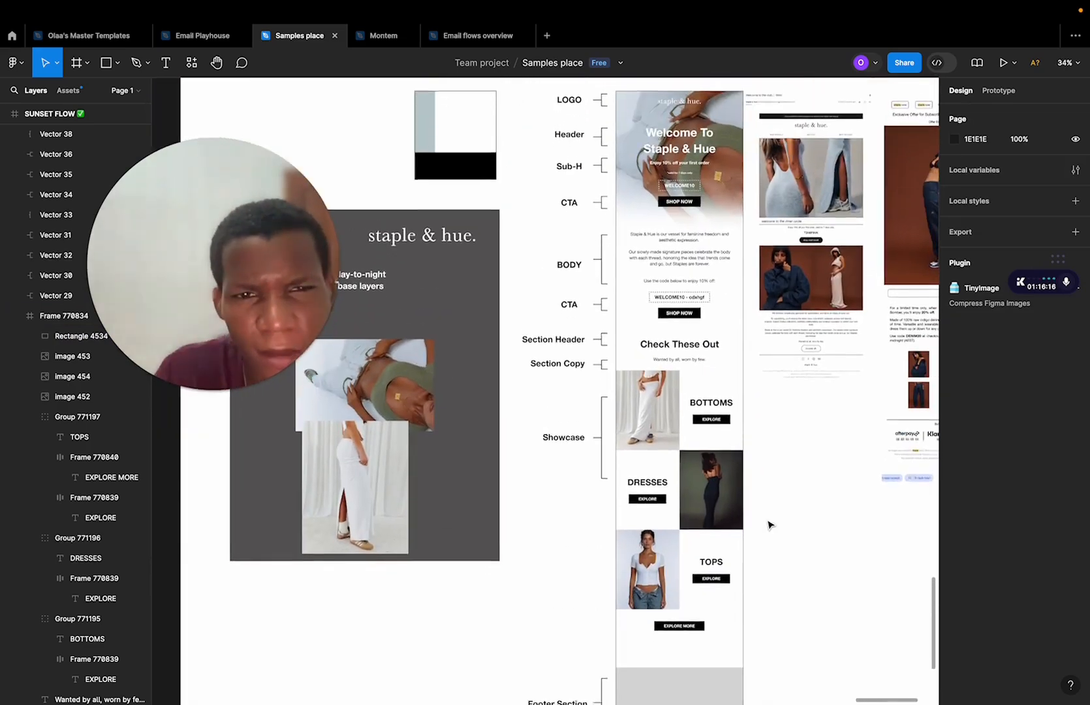
scroll(771, 525, down, 2)
scroll(769, 525, up, 5)
click(703, 516)
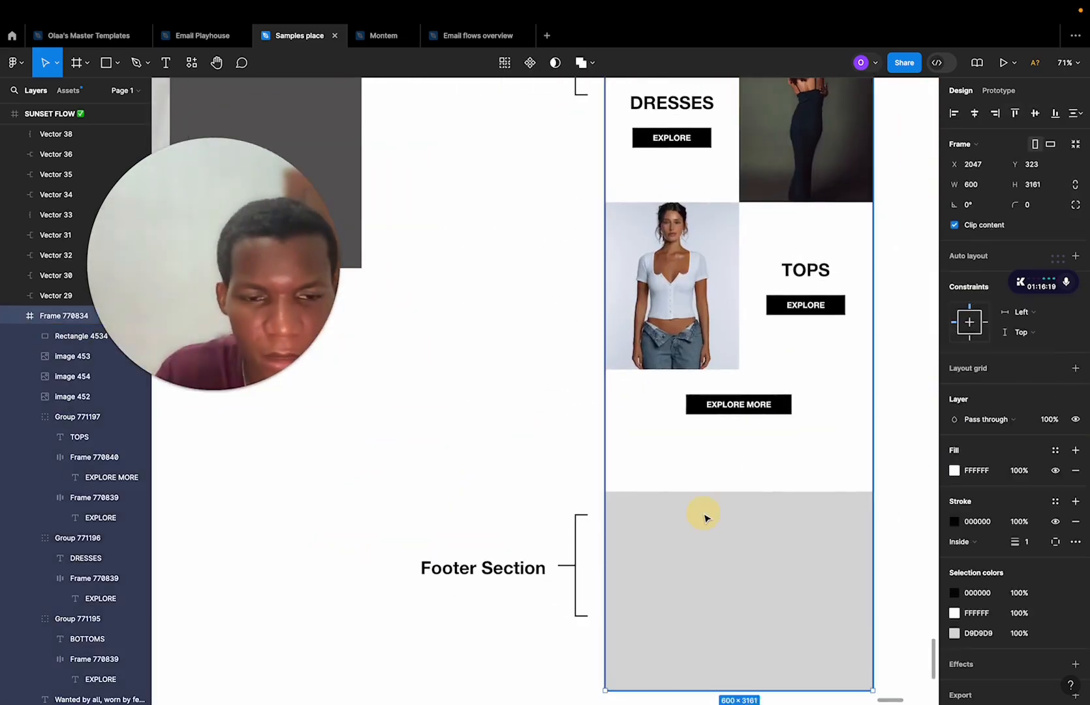
key(Delete)
Draw a 600 × 474 footer frame across the full width at the bottom end of the email.
key(f)
mouse_move(650, 516)
mouse_down()
mouse_move(854, 638)
mouse_move(871, 685)
mouse_up()
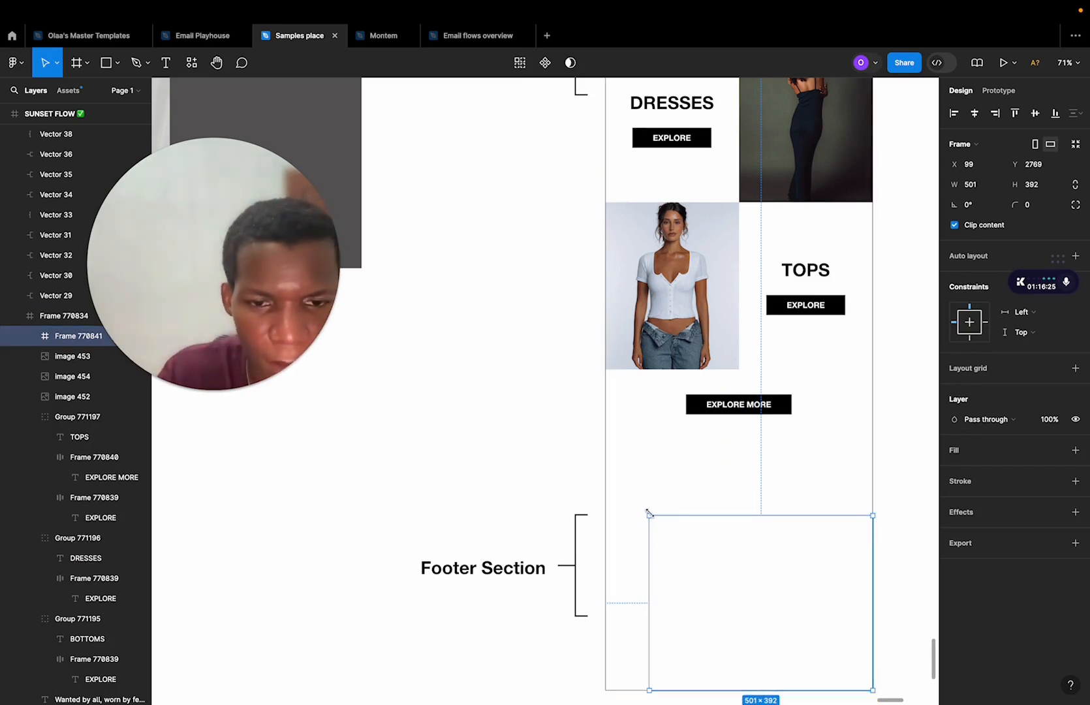
drag(649, 515, 606, 479)
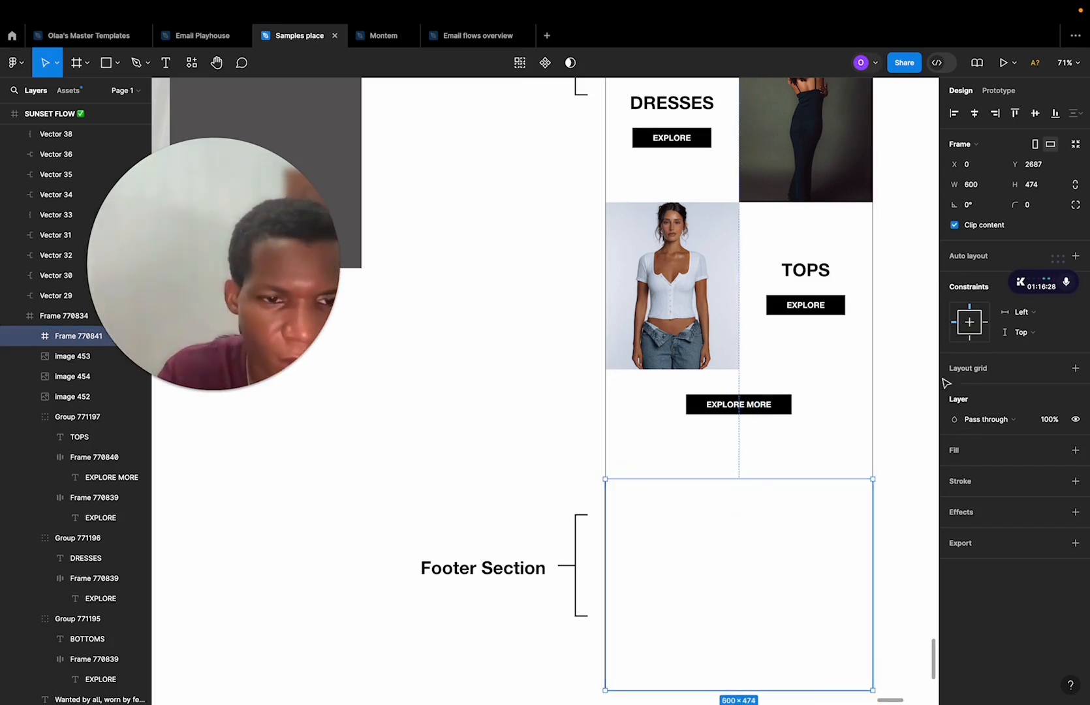
Add a fill to the footer frame, trying 000000, 0A0A0A and 0D0D0D and settling on the dark grey 1F1F1F.
click(1020, 459)
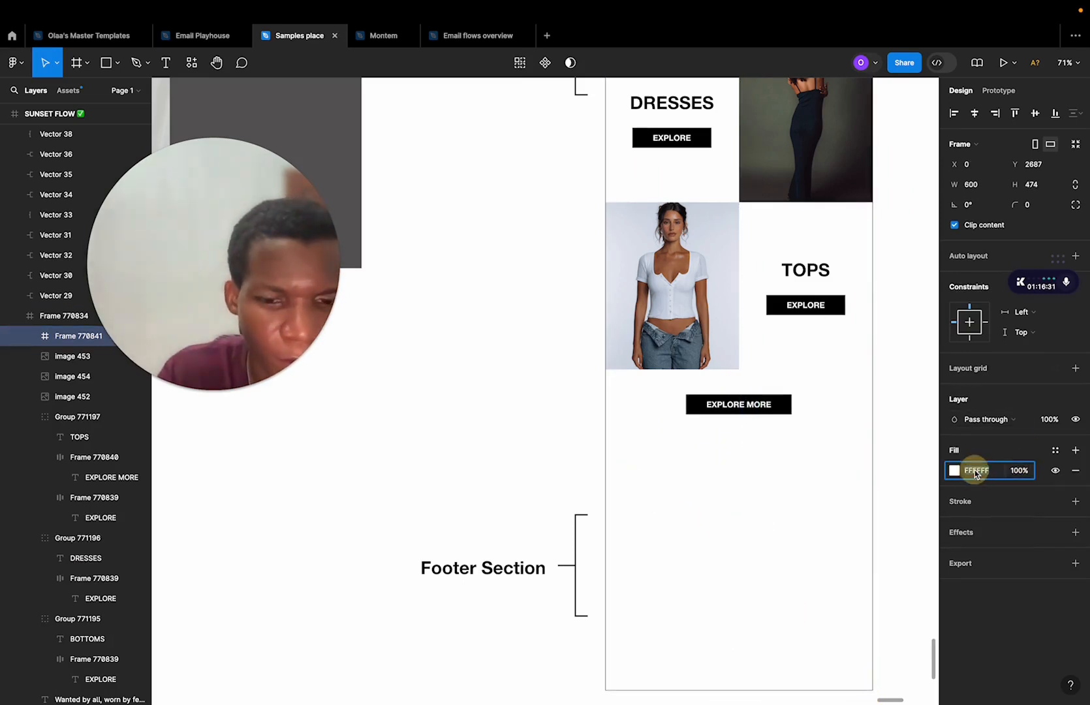
text(000000)
key(Return)
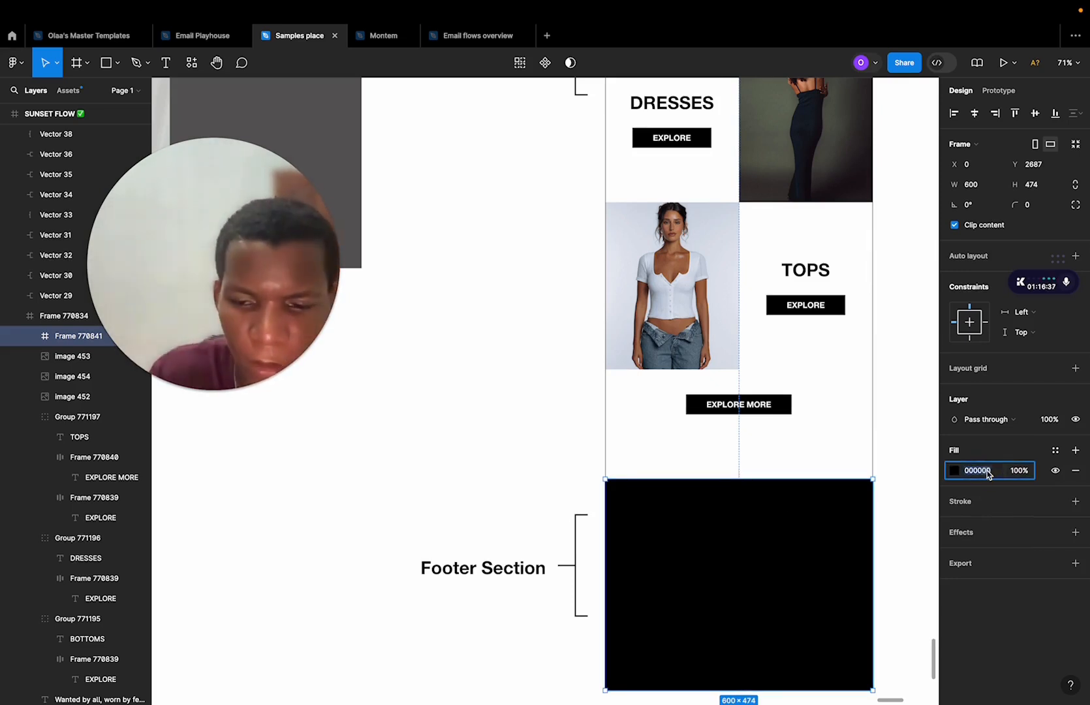
text(0a0a0a)
key(Return)
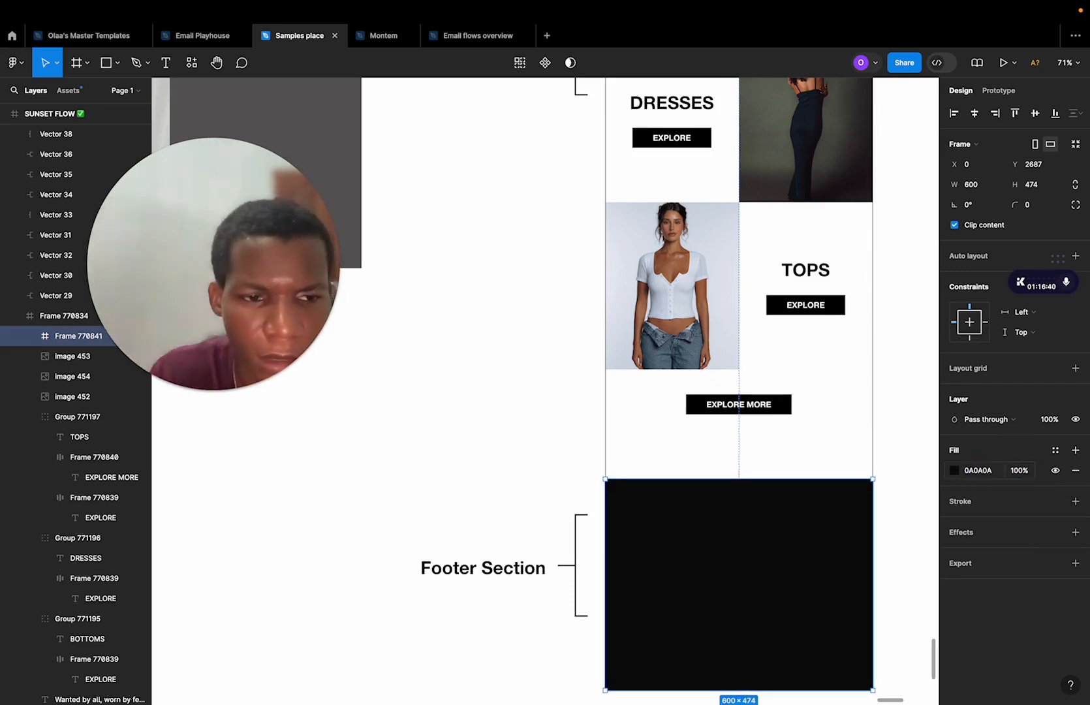
click(975, 472)
text(0d0d0d)
key(Return)
click(976, 472)
click(957, 471)
click(789, 515)
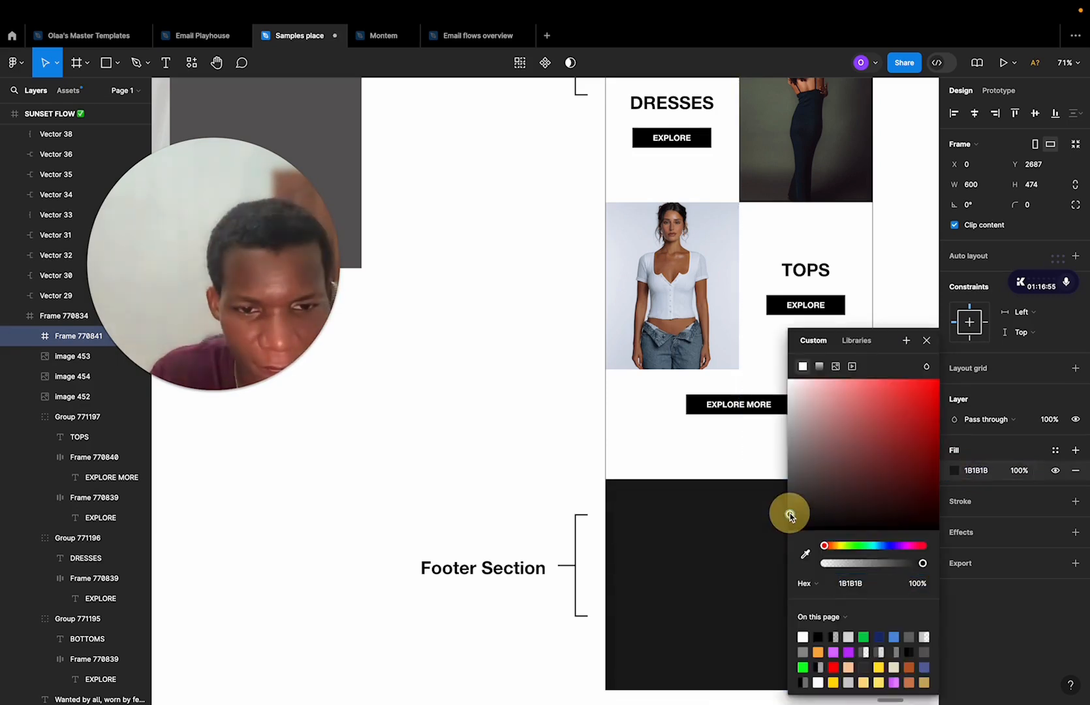
drag(789, 512, 790, 515)
key(Escape)
Shorten the footer frame from its upper edge to a height of 420.
scroll(867, 580, down, 5)
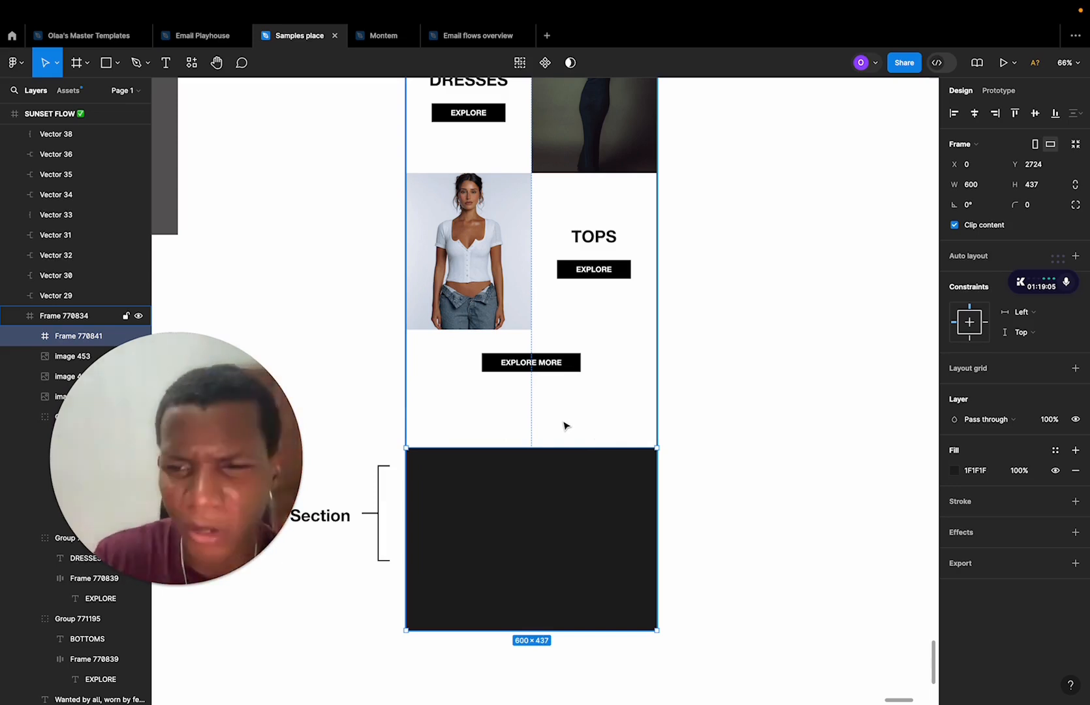
scroll(521, 410, up, 5)
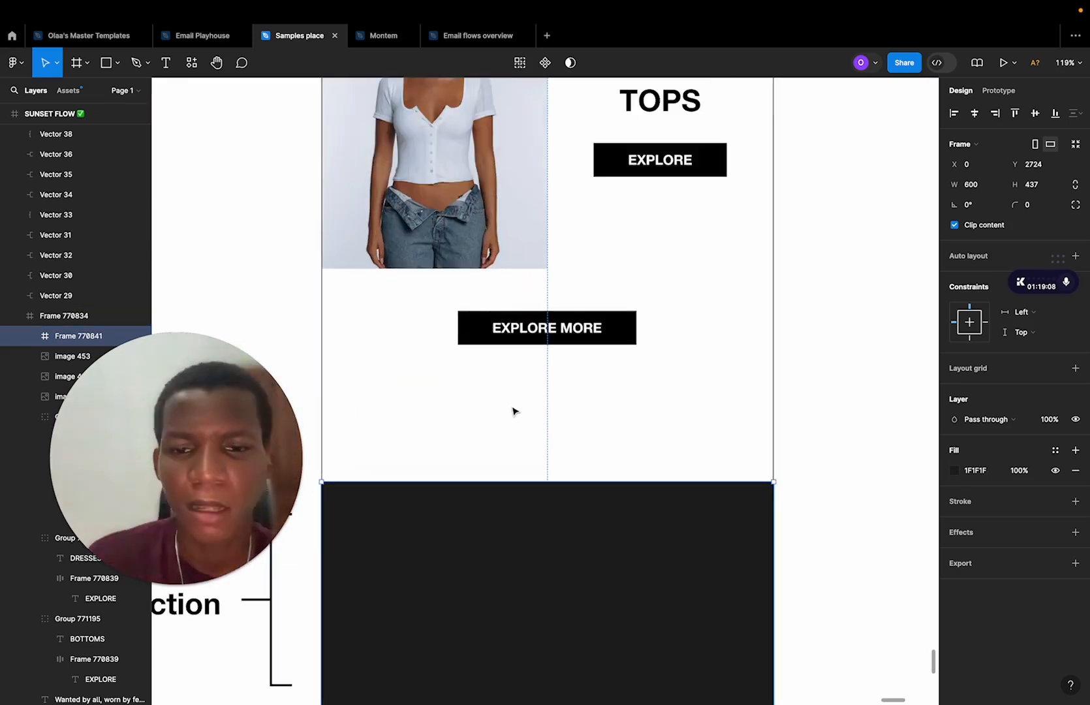
scroll(493, 419, down, 4)
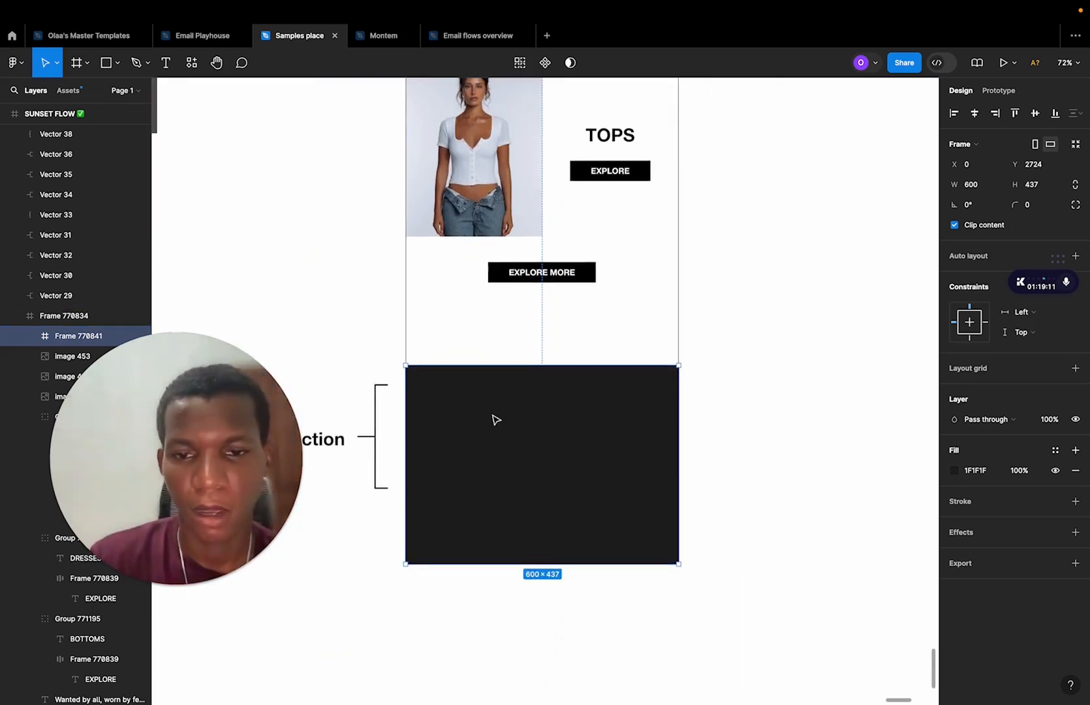
drag(535, 367, 535, 375)
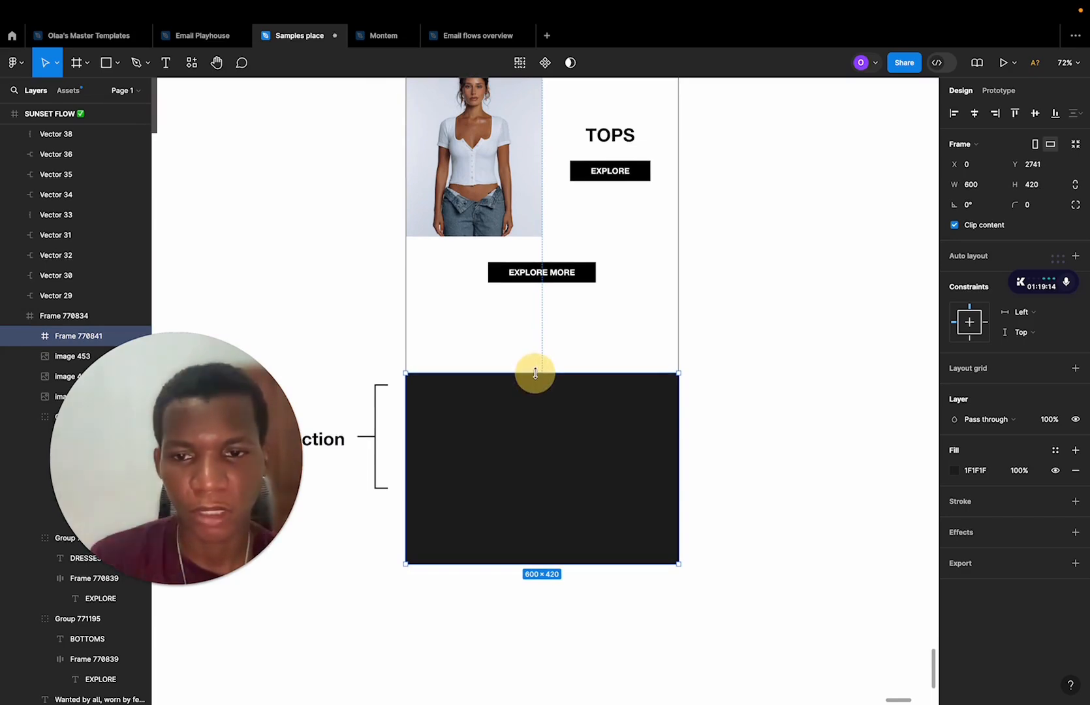
scroll(429, 384, up, 2)
scroll(396, 303, down, 3)
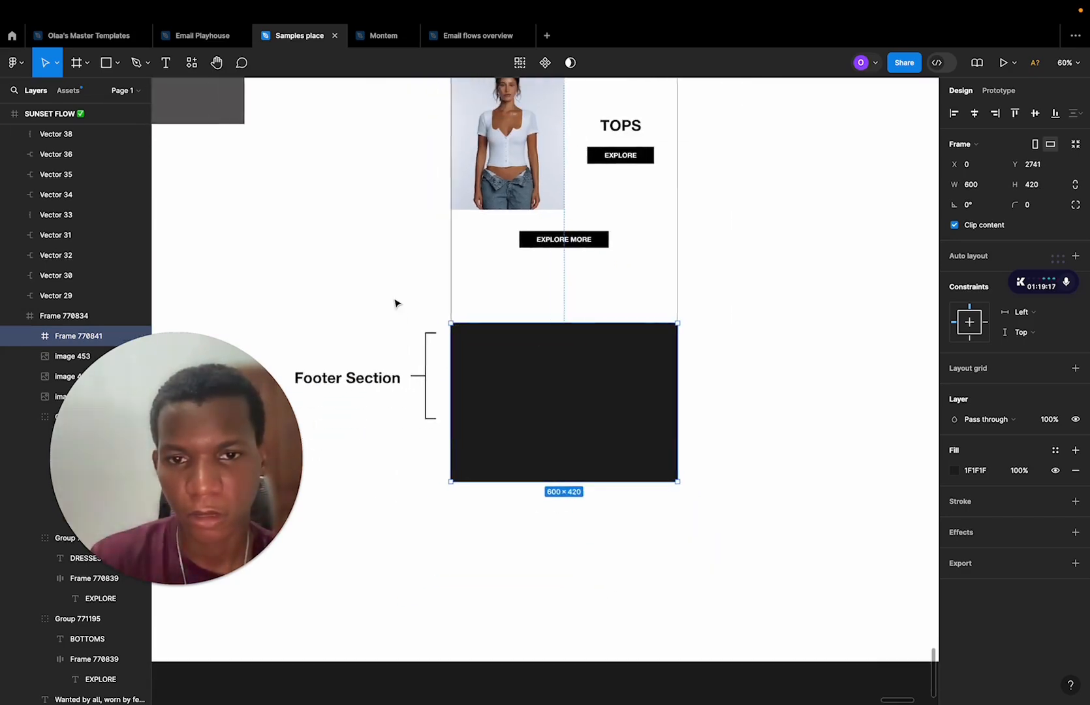
Copy the white staple & hue. logo from the email's header into the dark footer frame.
scroll(532, 397, down, 4)
scroll(533, 399, down, 3)
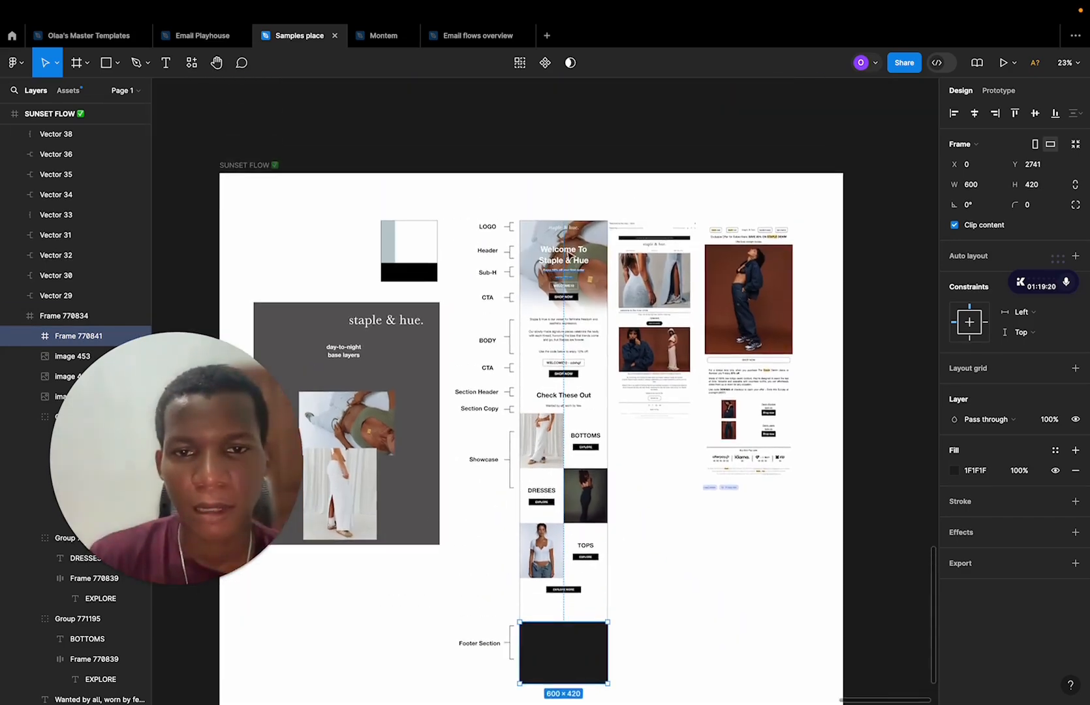
click(572, 229)
scroll(575, 281, down, 2)
scroll(577, 334, down, 5)
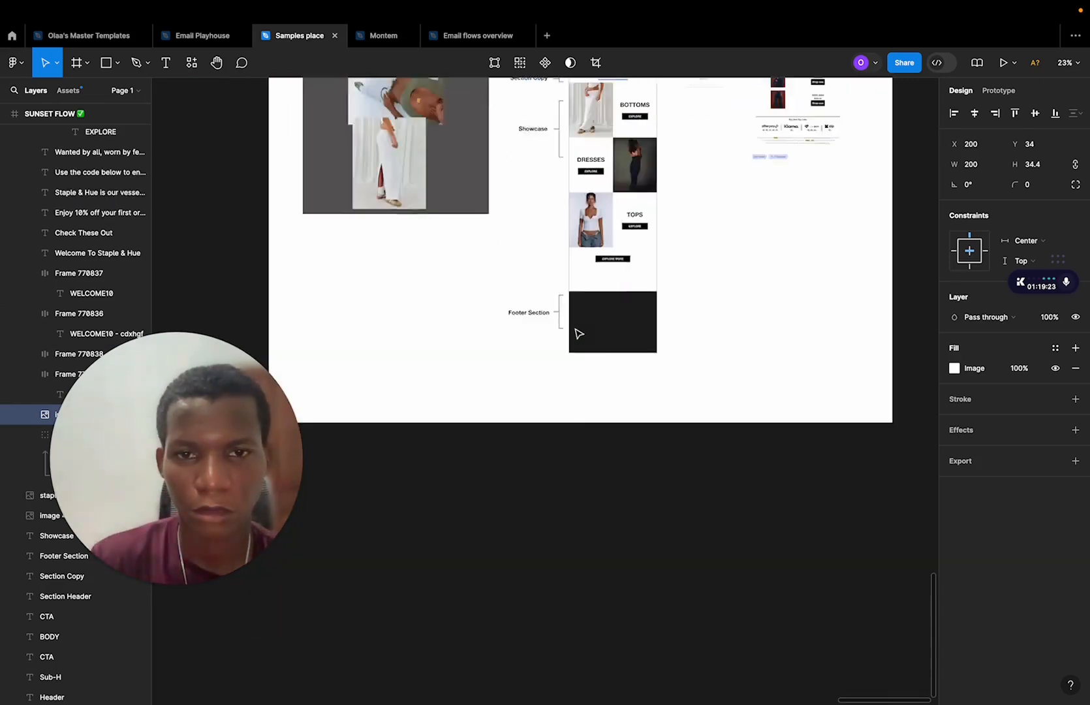
scroll(576, 334, up, 4)
scroll(576, 333, down, 3)
click(604, 450)
scroll(604, 450, up, 3)
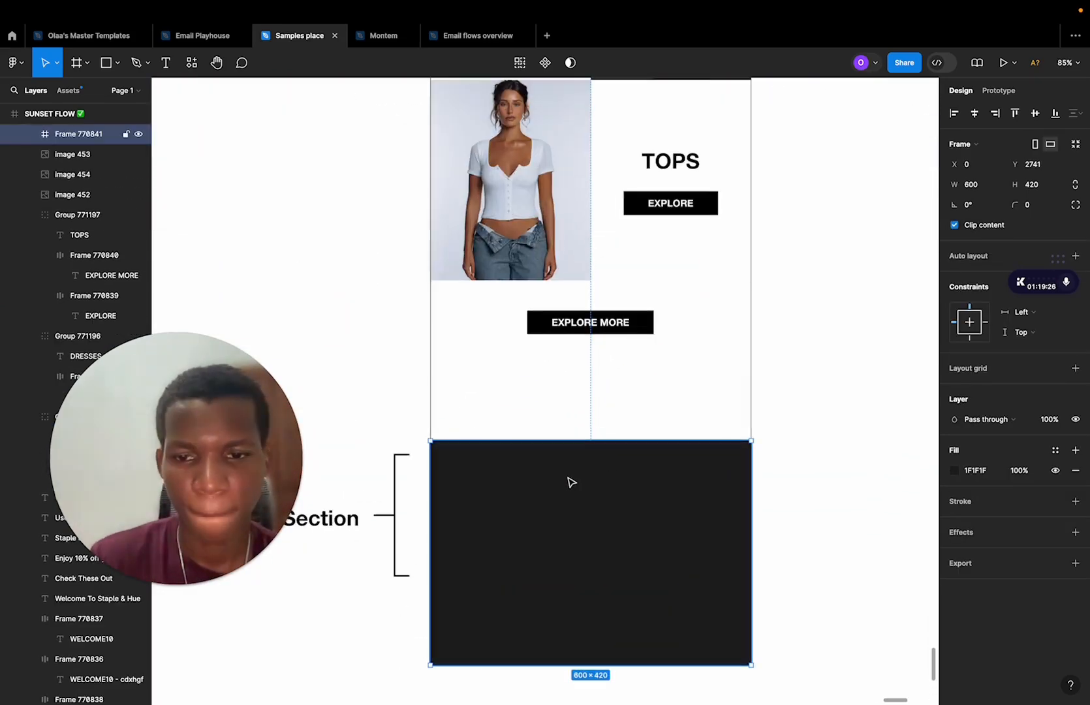
key(super+v)
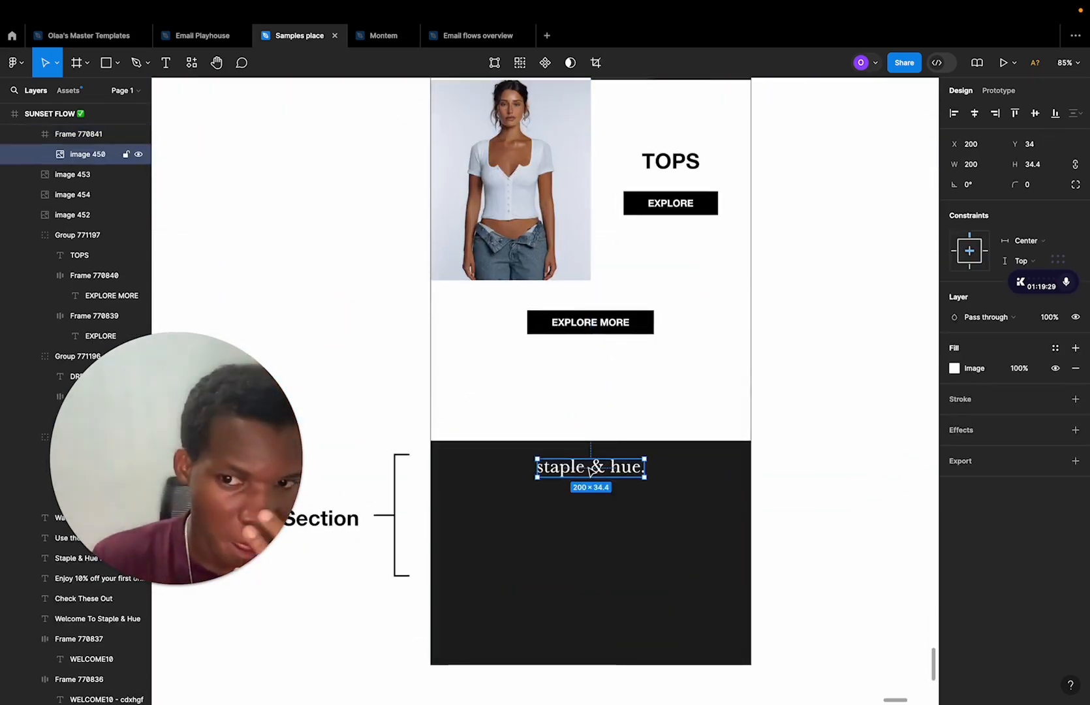
click(769, 496)
Look over the About Us page of the Staple & Hue website in the browser and return to Figma.
key(super+Tab)
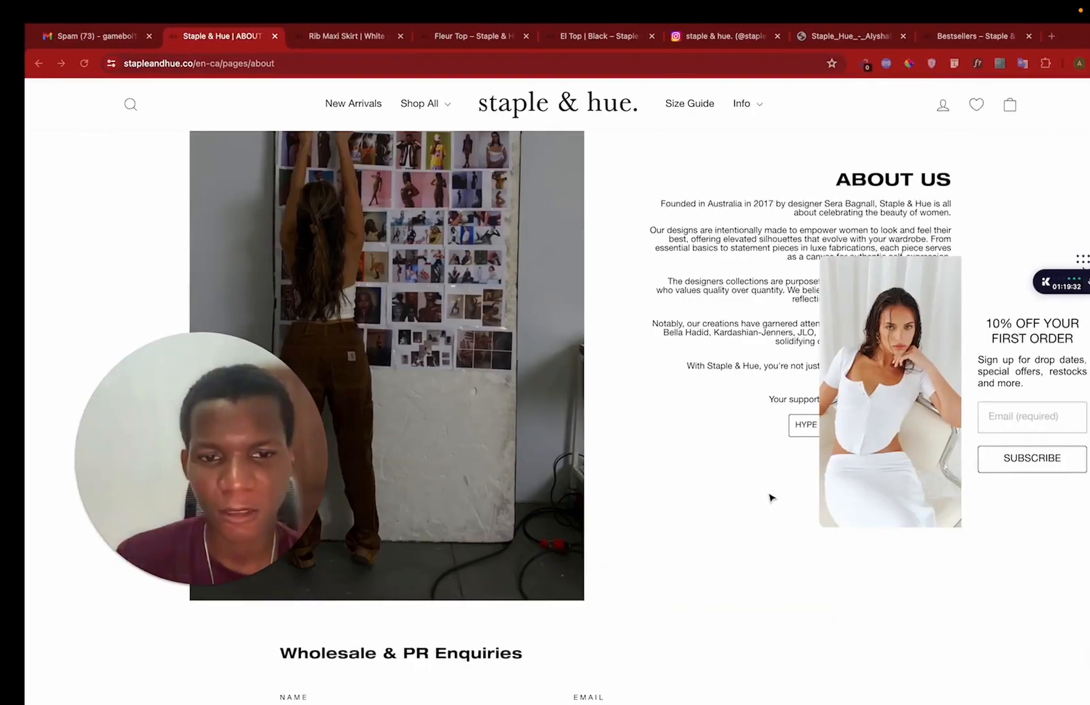
scroll(769, 496, up, 3)
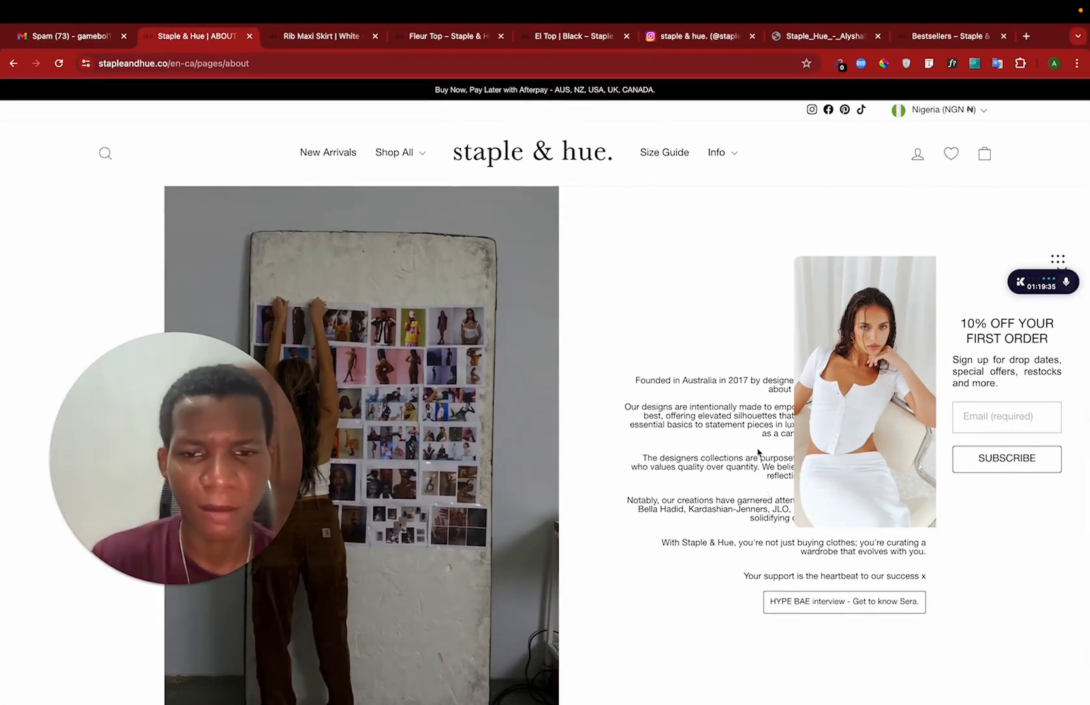
key(super+Tab)
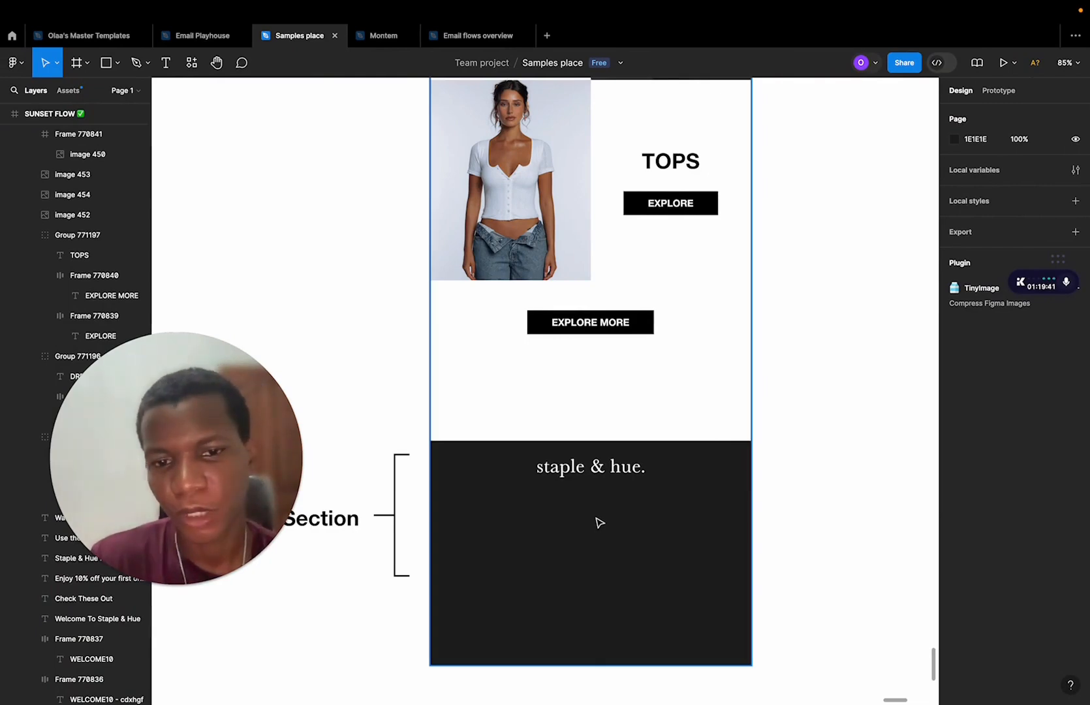
Place the white Instagram, TikTok and Facebook icon group beneath the footer logo and centre it horizontally in the footer.
scroll(620, 467, down, 3)
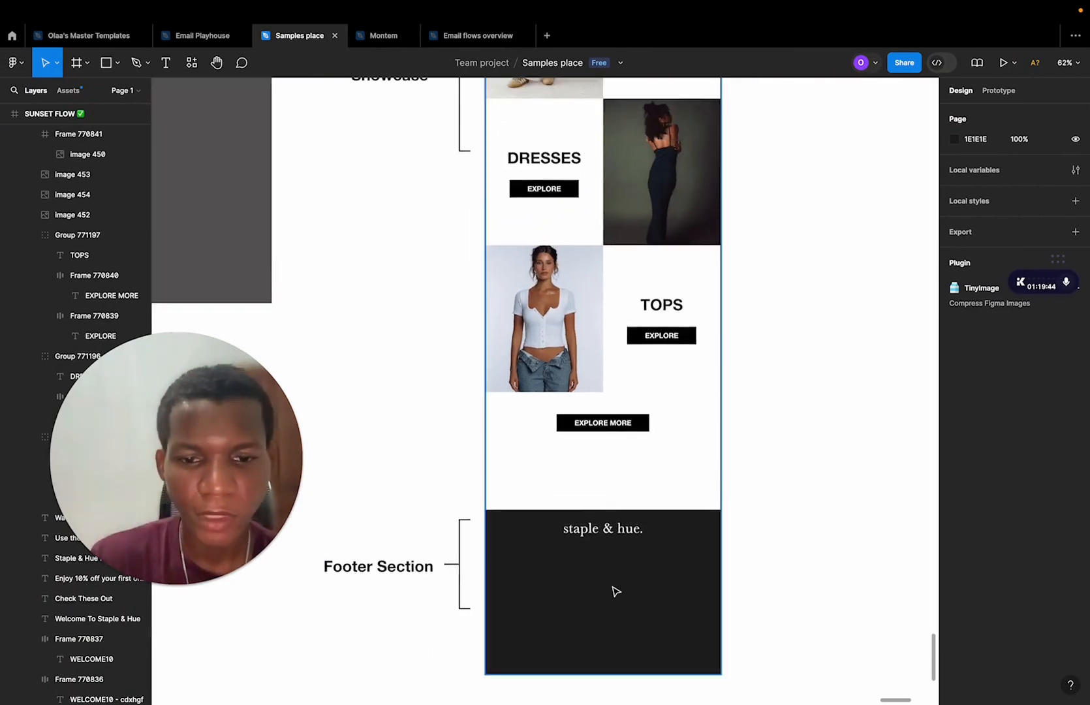
scroll(616, 591, down, 10)
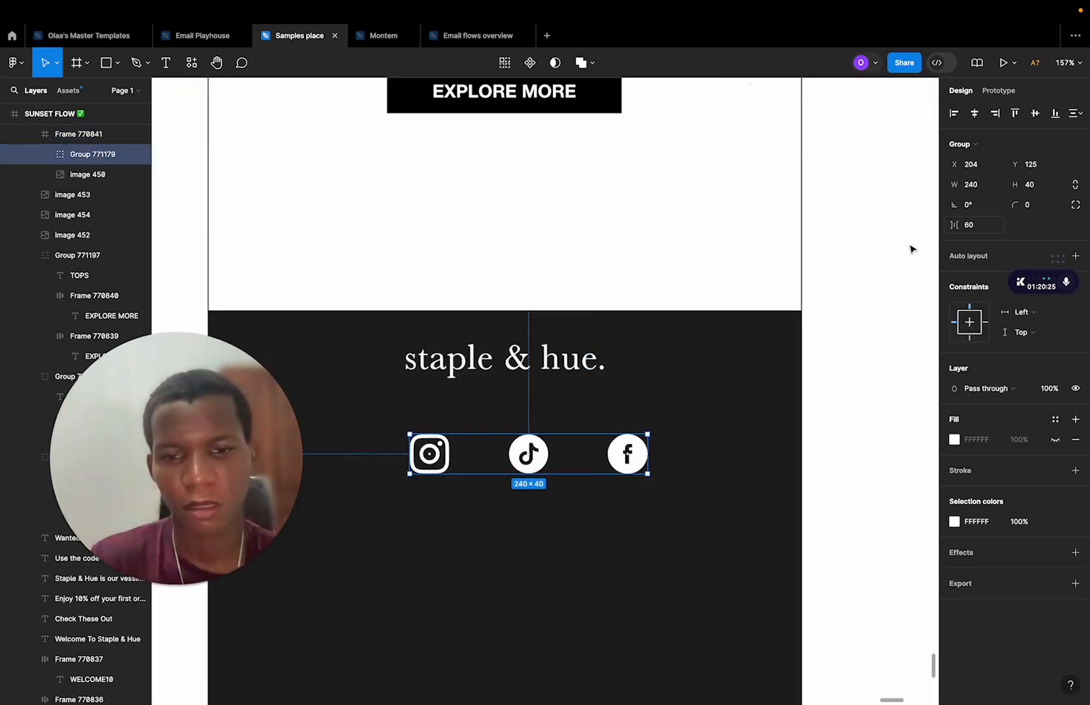
key(alt+h)
scroll(699, 411, down, 5)
click(640, 496)
Copy the email opt-in and unsubscribe text into the footer below the social icons, with a FFFFFF fill and Y at 243.
scroll(627, 453, up, 3)
double_click(577, 379)
scroll(604, 391, down, 4)
click(601, 335)
scroll(692, 438, down, 8)
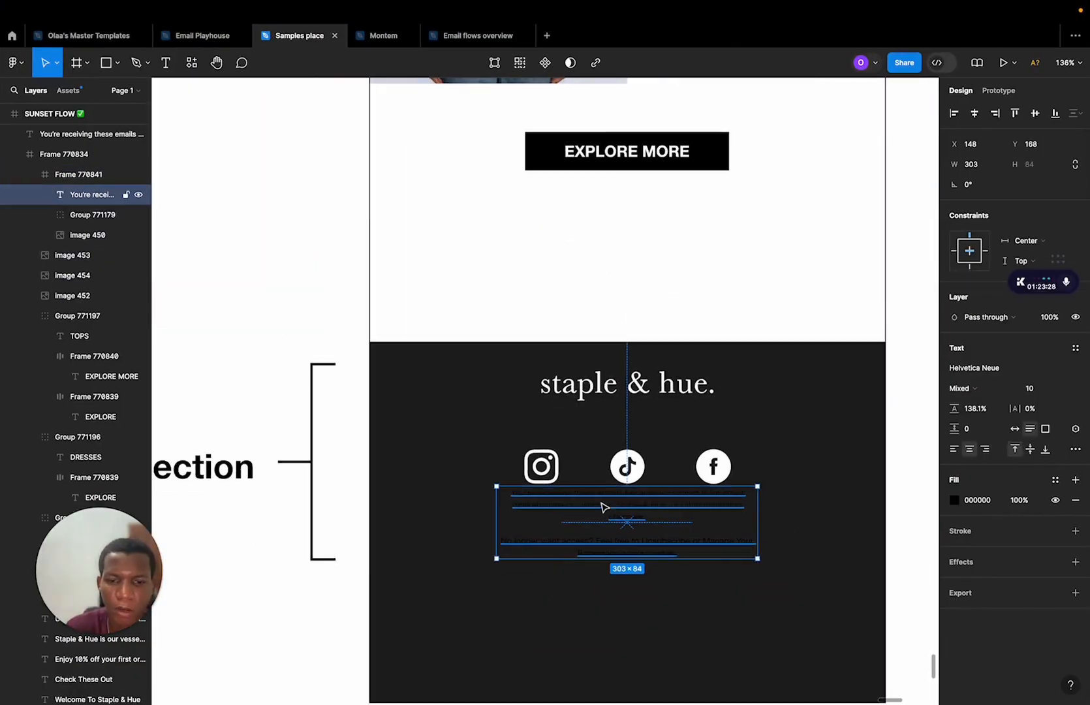
click(973, 500)
text(FFFFFF)
double_click(616, 611)
key(Escape)
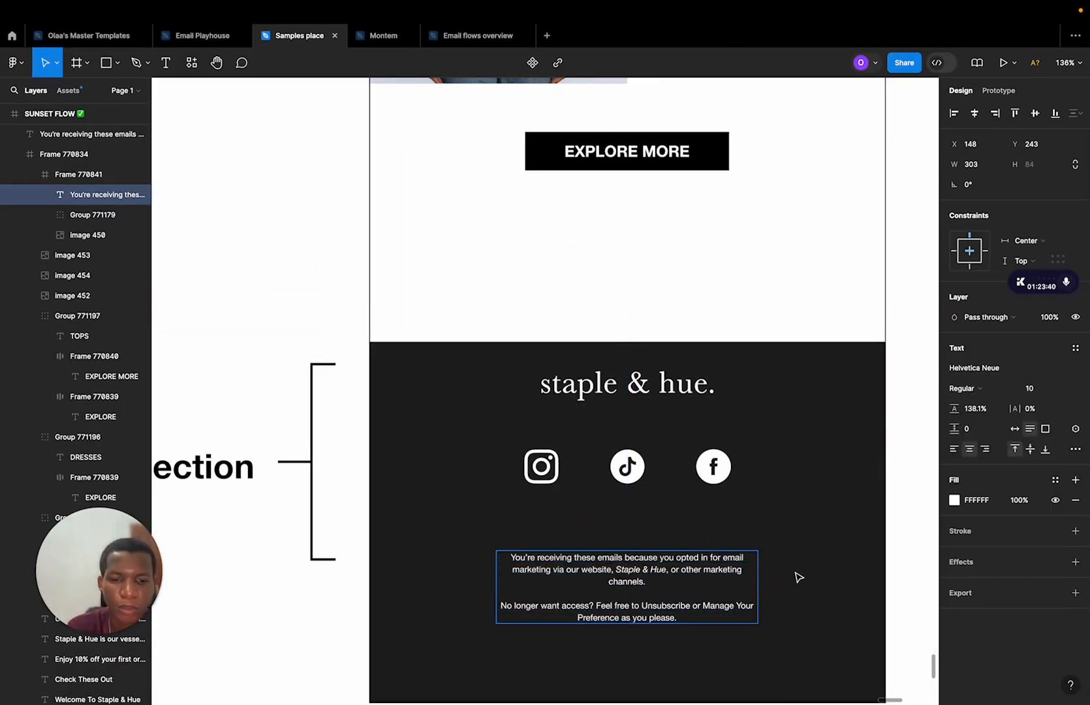
Widen the footer disclaimer's text box to about 446 and add two more blank lines between its two paragraphs.
drag(758, 587, 820, 587)
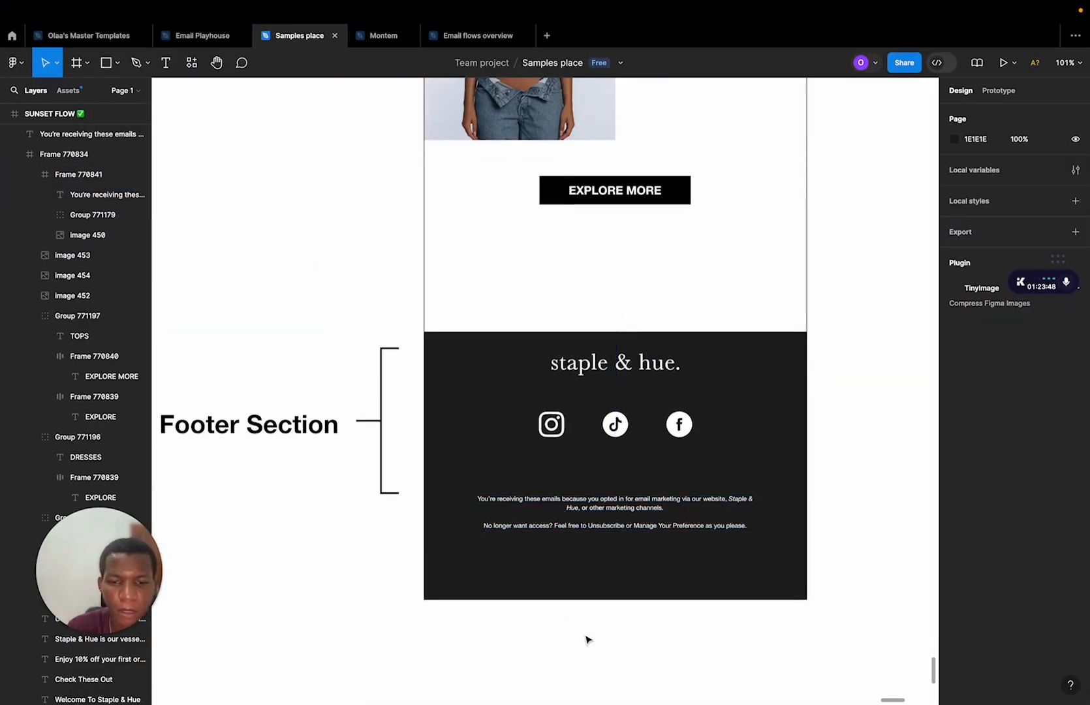
double_click(616, 525)
scroll(614, 501, up, 5)
click(610, 503)
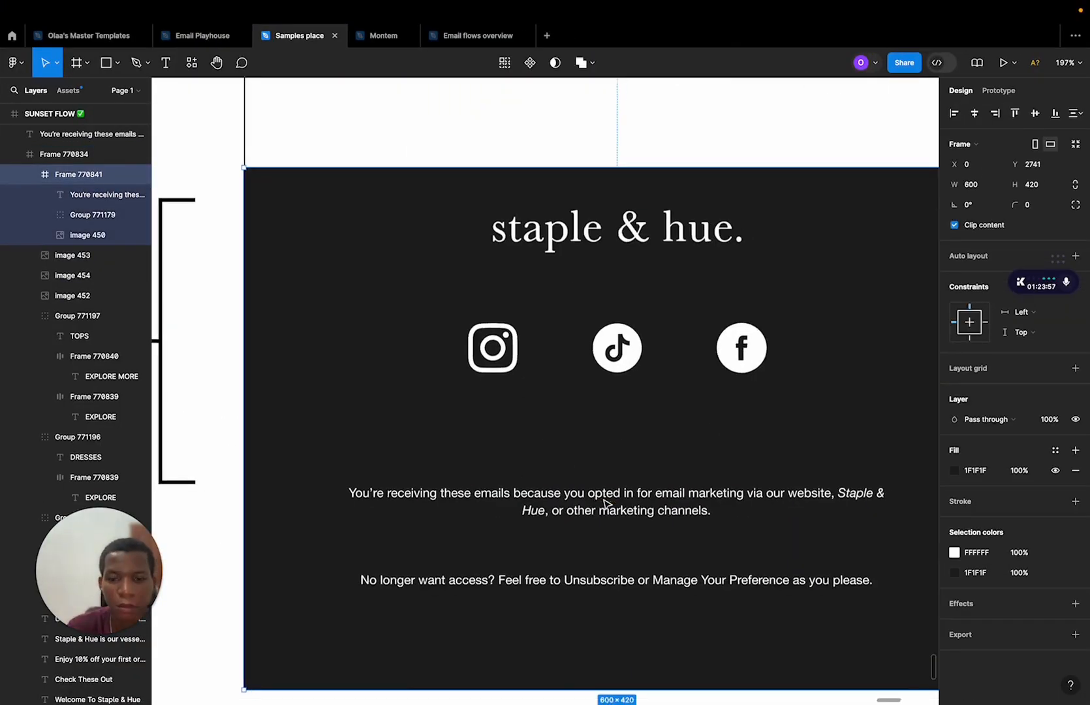
Make the words Unsubscribe and Manage Your Preference bold in the footer disclaimer.
double_click(568, 535)
key(super+b)
drag(606, 536, 731, 536)
key(super+b)
click(532, 562)
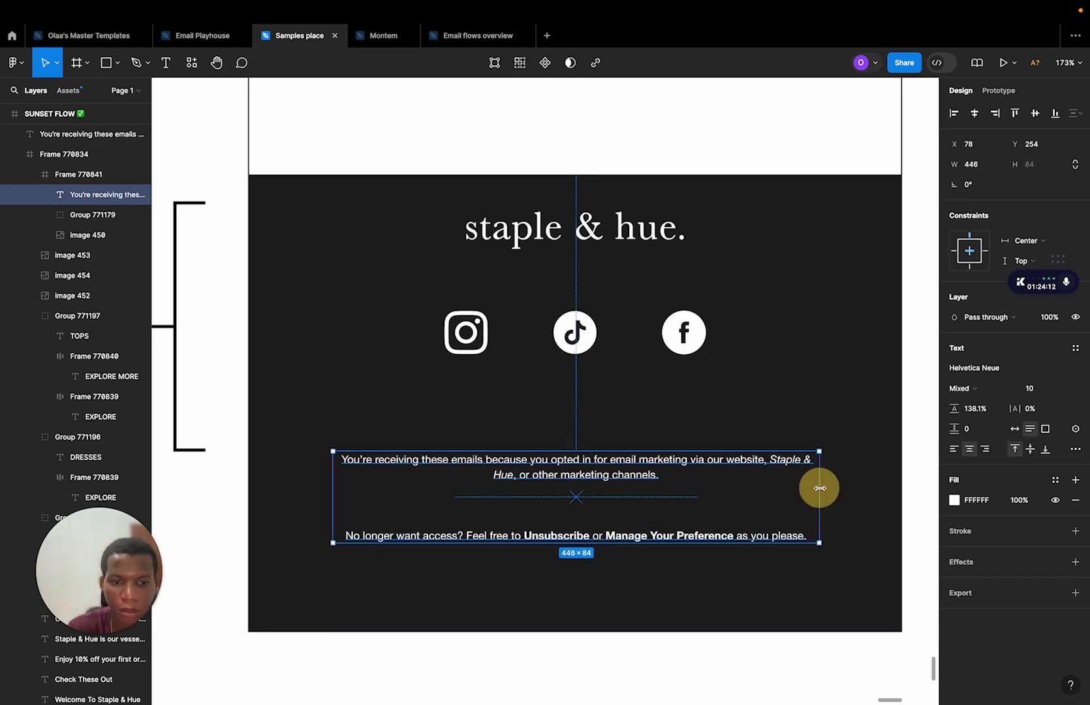
Widen the footer disclaimer's text box from both sides to a width of 501.
drag(818, 494, 848, 493)
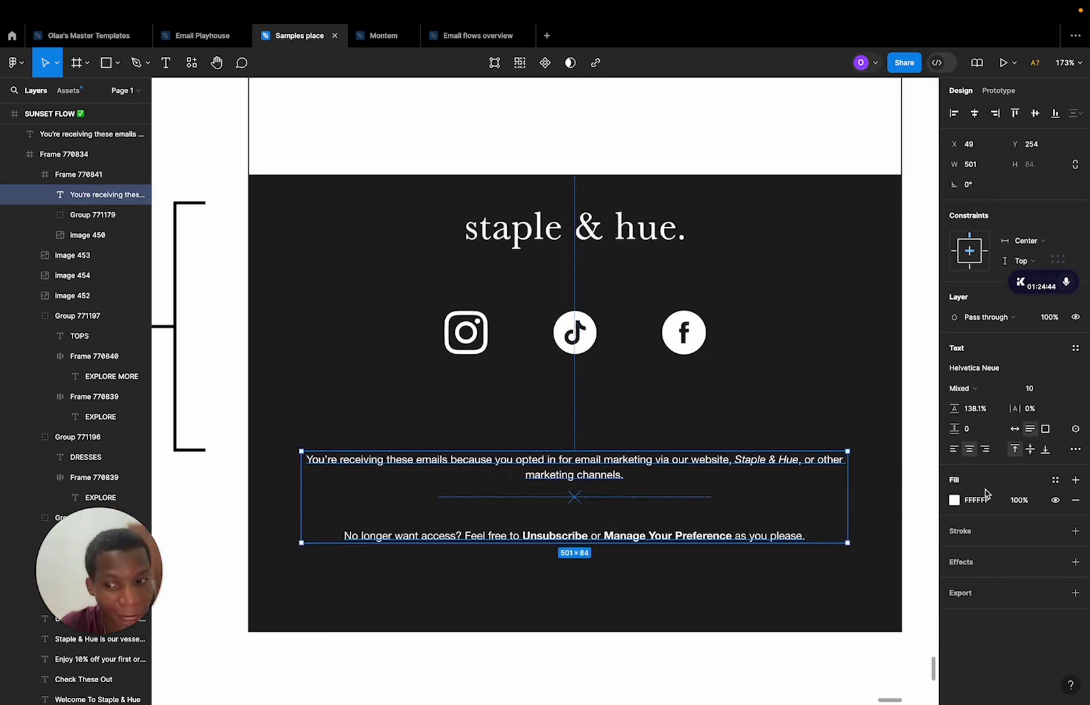
scroll(864, 484, down, 2)
scroll(864, 484, up, 4)
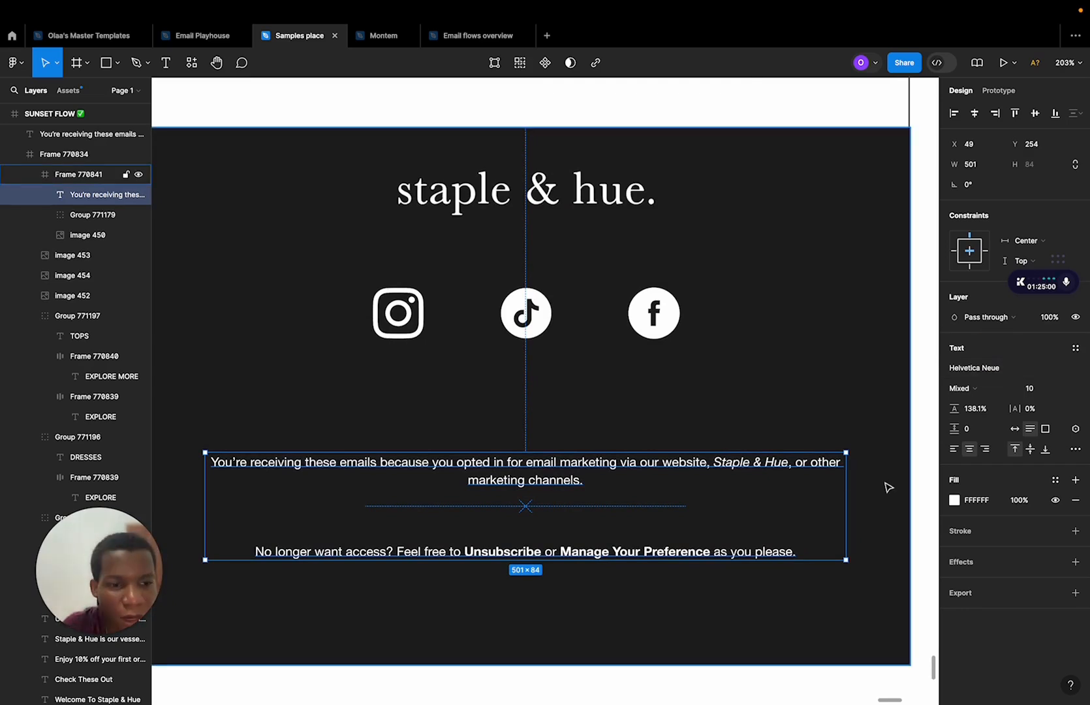
Set the brand name Staple & Hue in the footer disclaimer to the Bold Italic font style.
double_click(717, 462)
drag(714, 462, 789, 461)
click(966, 388)
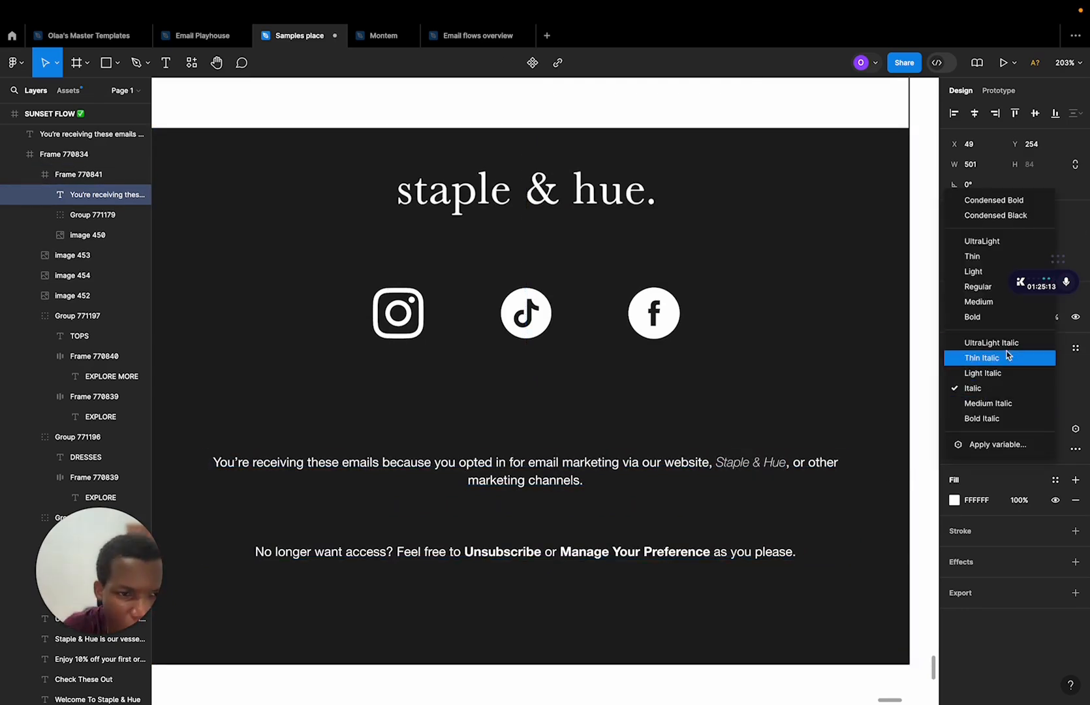
click(990, 418)
key(Escape)
key(Escape)
scroll(756, 388, down, 3)
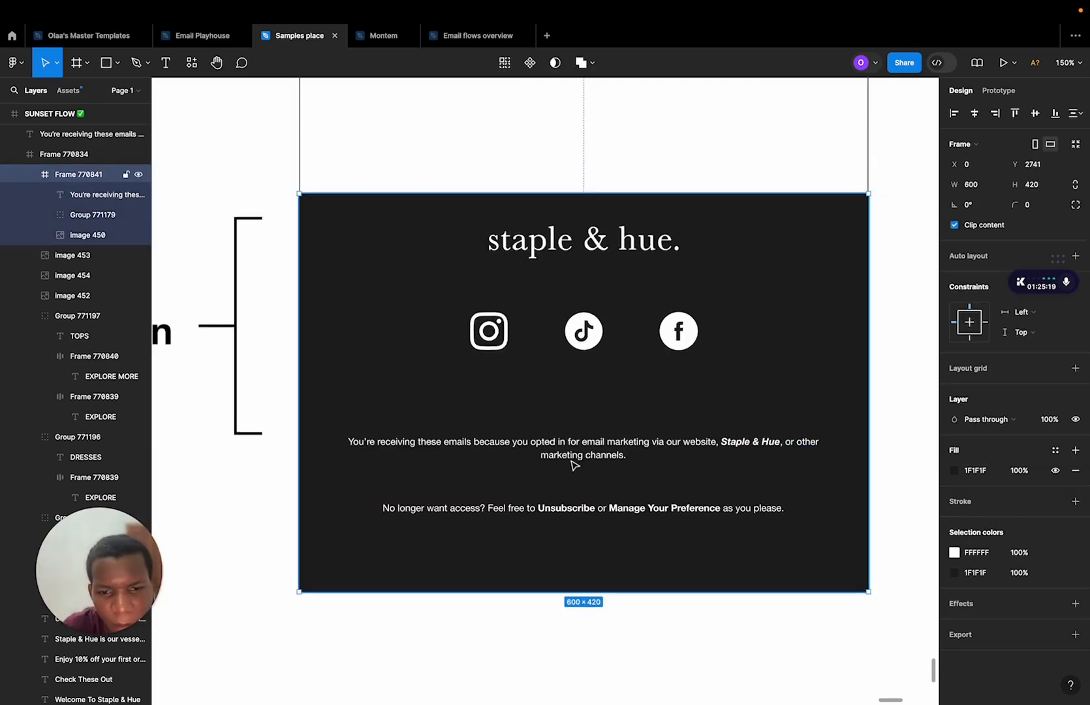
Review the footer's logo, social icons and disclaimer together with the showcase rows and empty space above them.
scroll(578, 476, up, 3)
scroll(581, 464, down, 1)
click(591, 457)
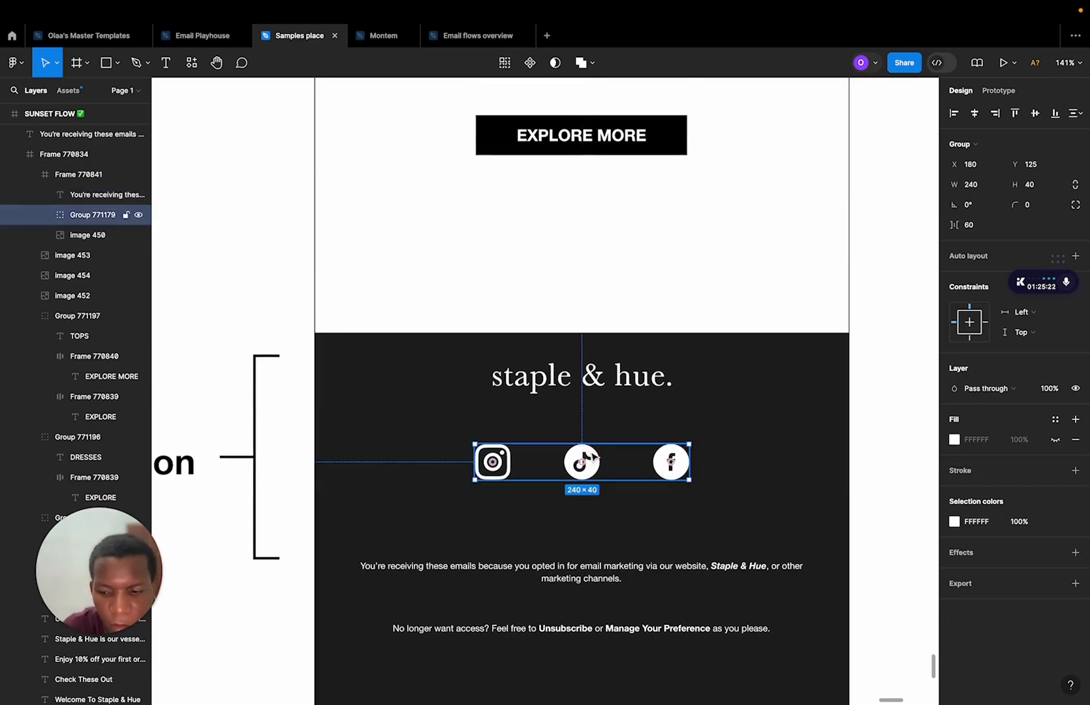
click(728, 458)
scroll(728, 457, down, 4)
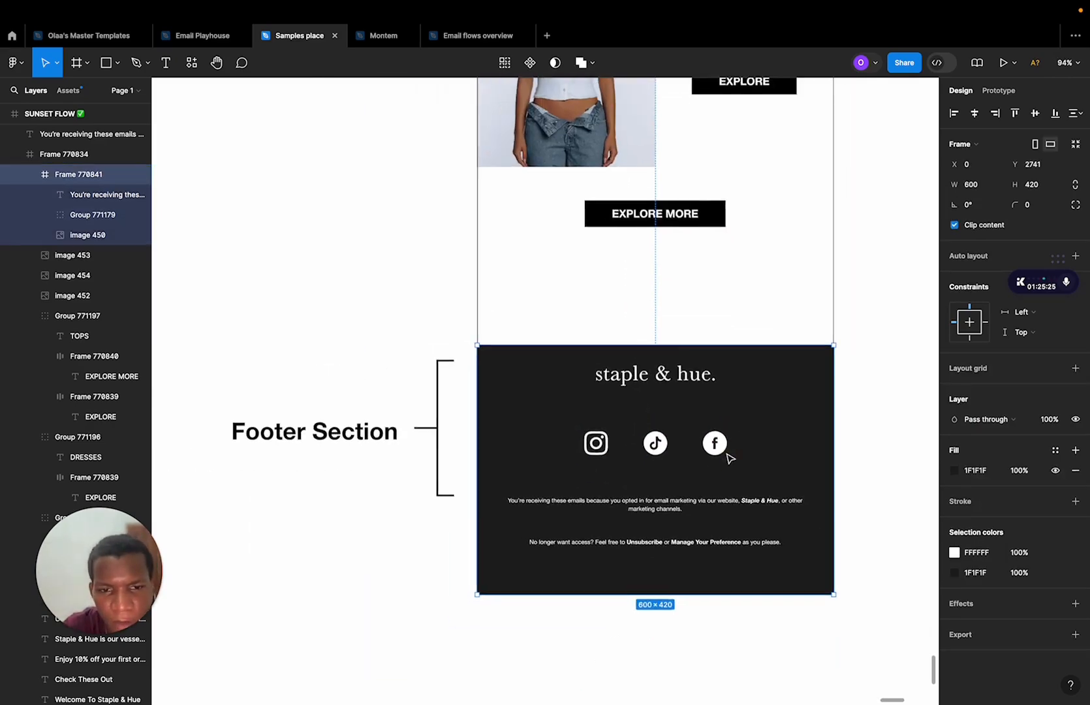
scroll(558, 387, up, 3)
scroll(630, 280, down, 3)
click(823, 372)
scroll(824, 375, down, 2)
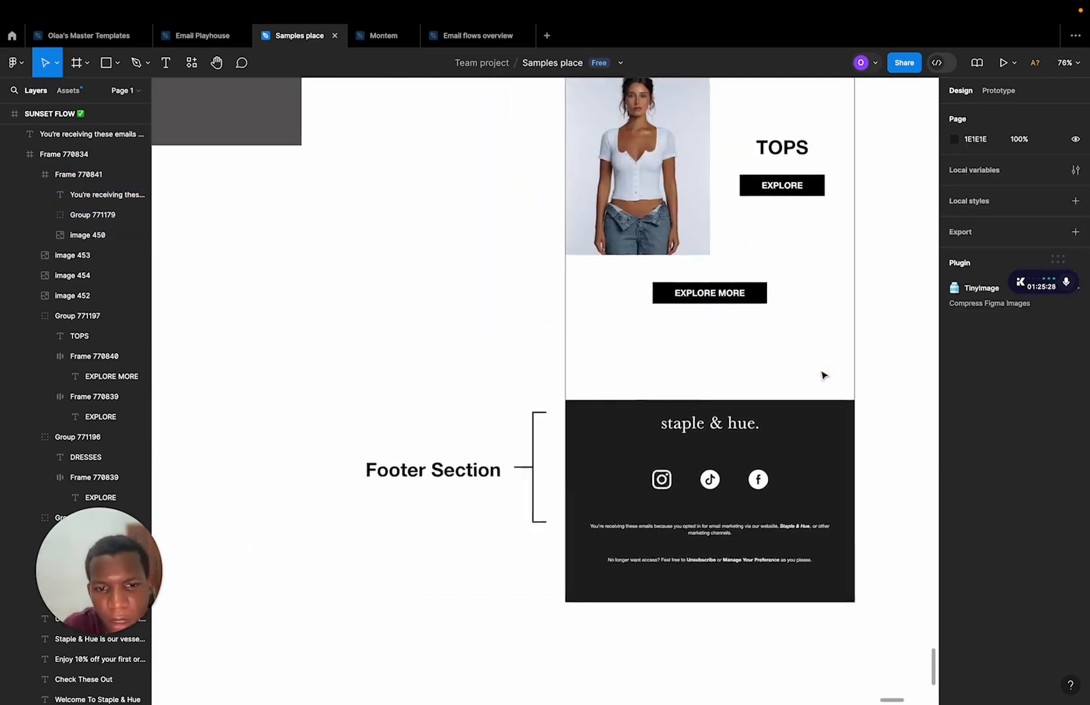
scroll(823, 374, down, 3)
scroll(713, 419, up, 4)
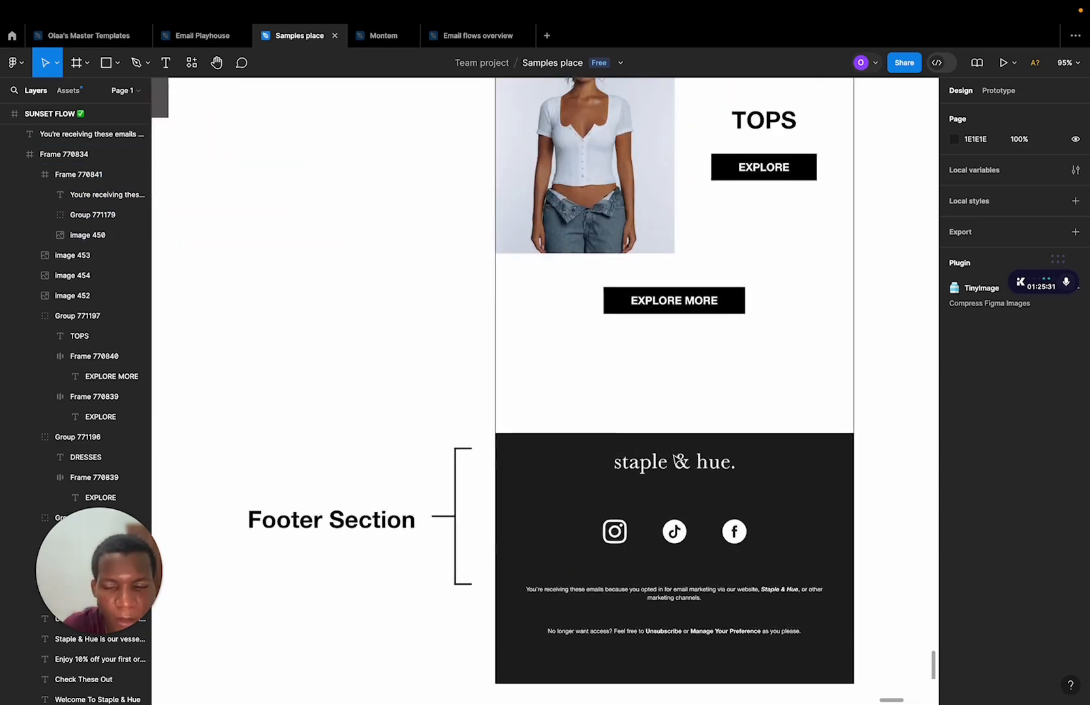
scroll(676, 473, down, 3)
scroll(677, 458, up, 3)
scroll(487, 638, down, 1)
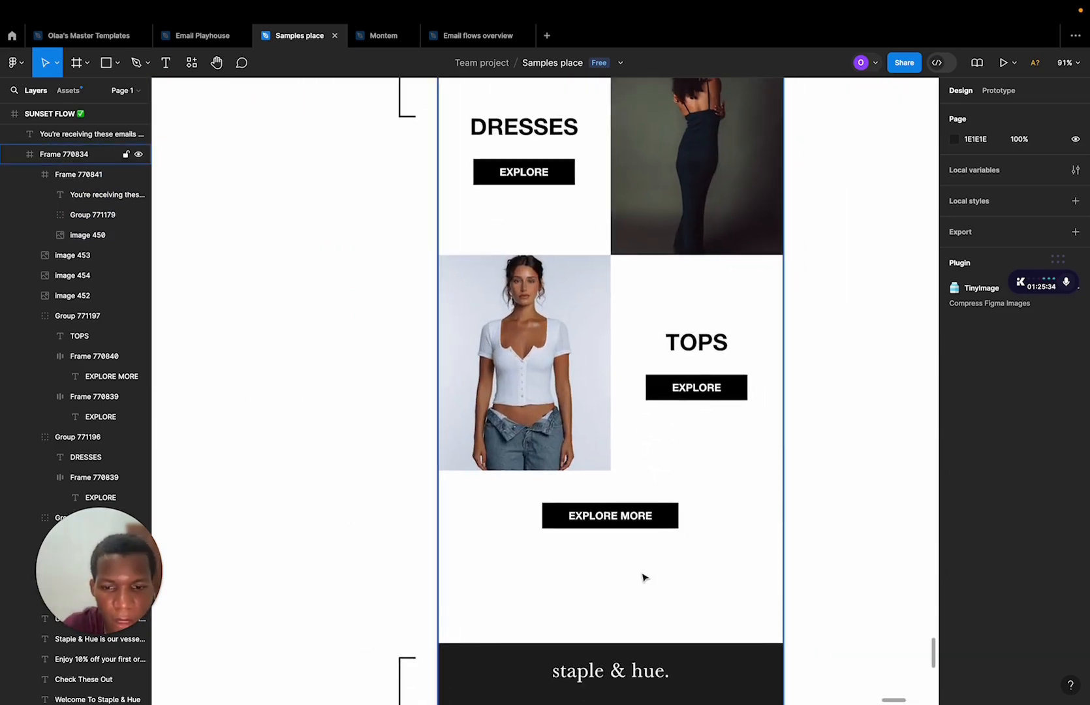
Duplicate the Footer Section label and its bracket above the originals and change the copied label to Brand Creds.
scroll(643, 578, down, 3)
drag(261, 519, 477, 676)
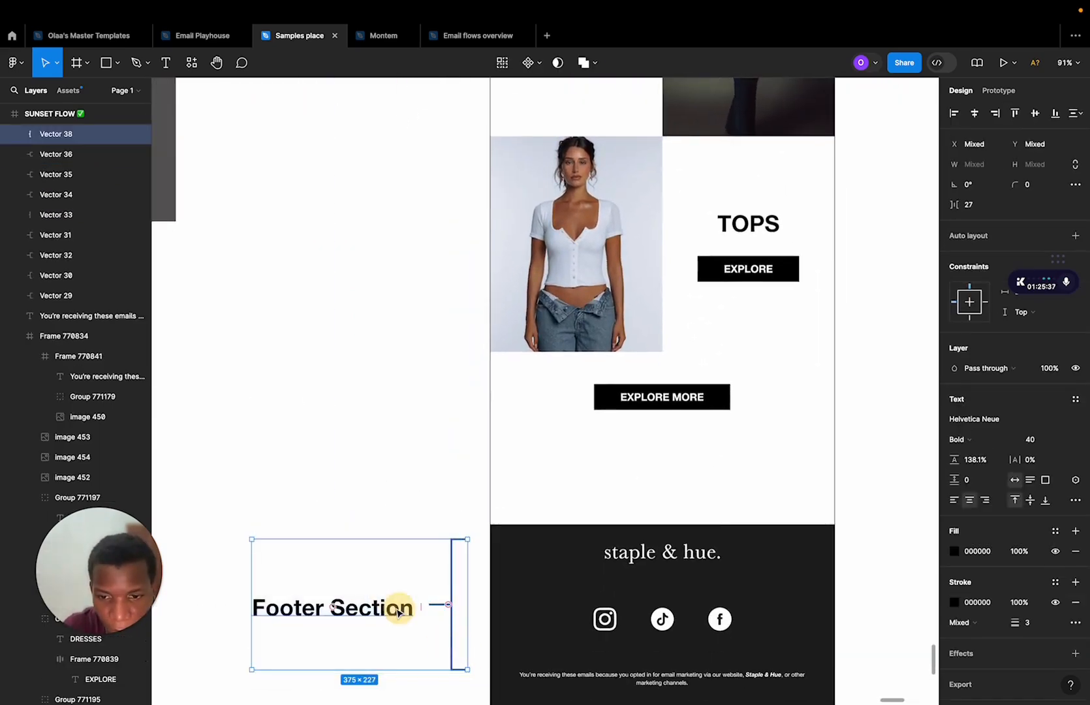
alt+drag(398, 612, 398, 458)
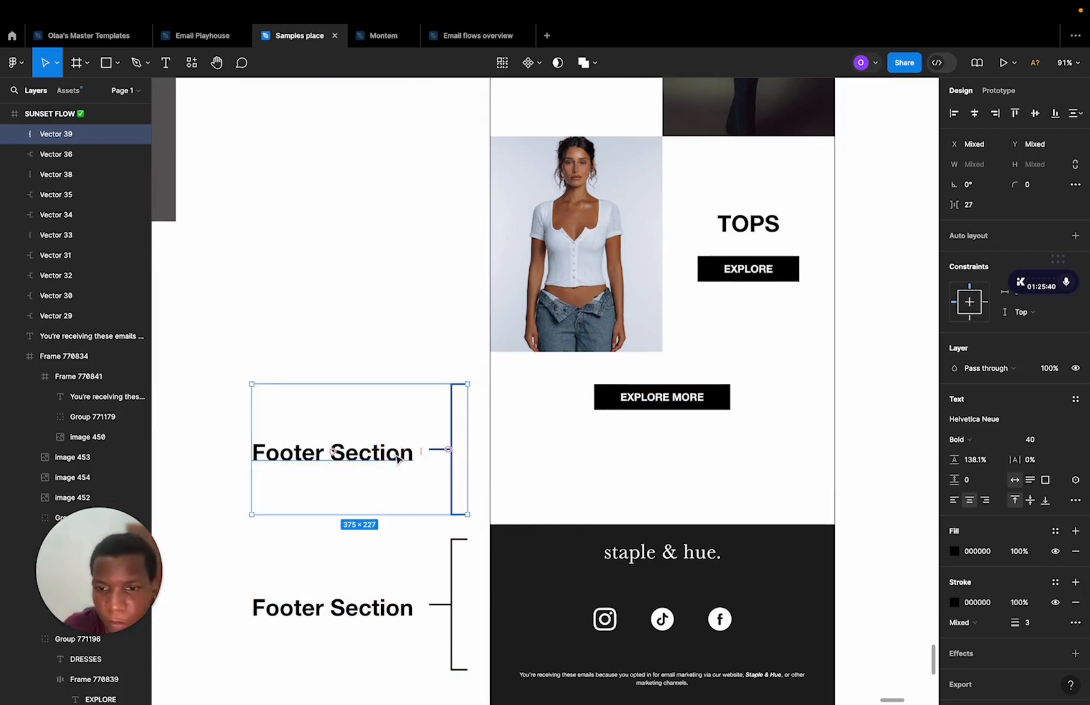
double_click(395, 454)
text(Brand Creds)
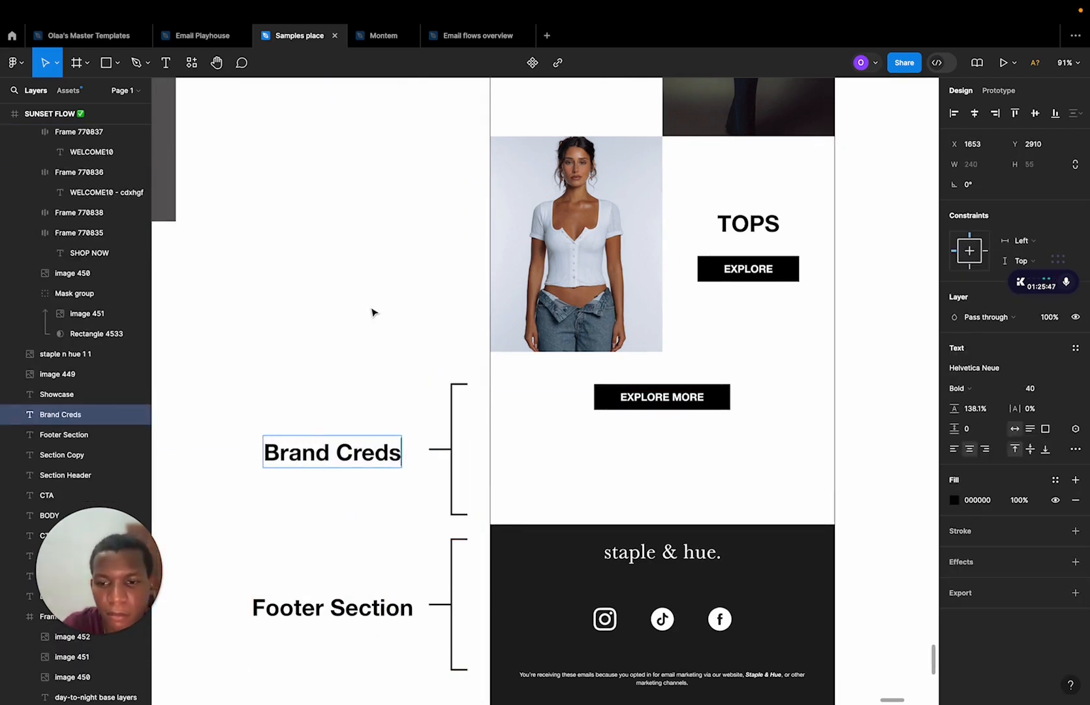
click(367, 309)
Shorten the Brand Creds bracket from both ends to a height of 152 beside the empty area above the footer.
scroll(560, 433, down, 2)
click(442, 379)
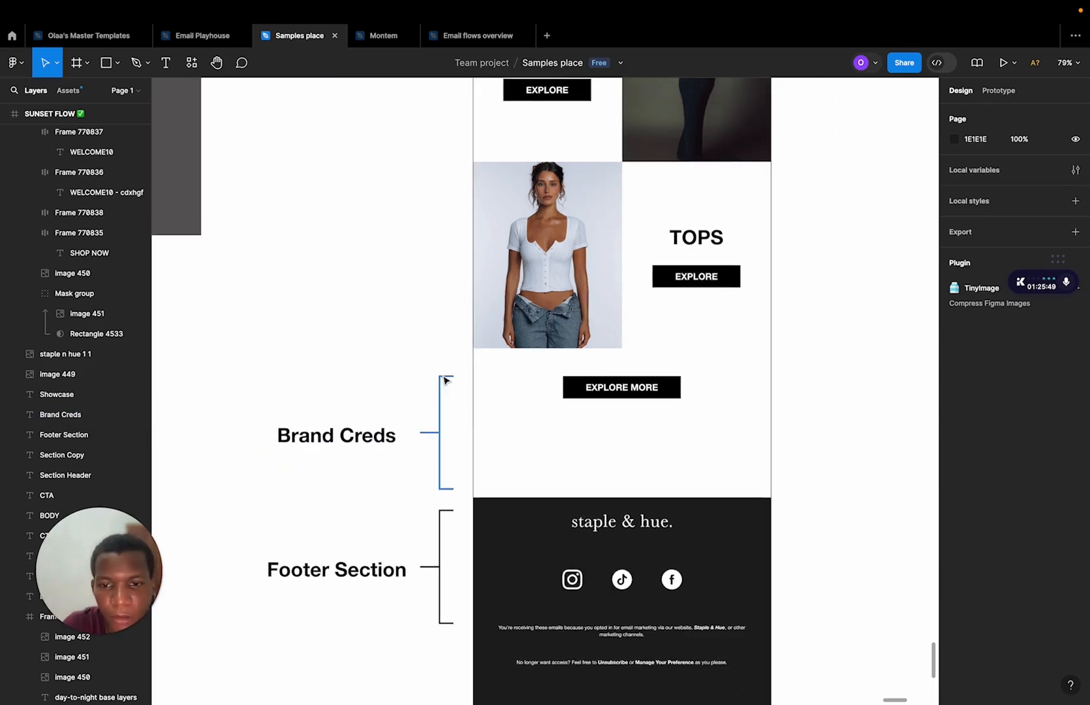
drag(444, 375, 443, 394)
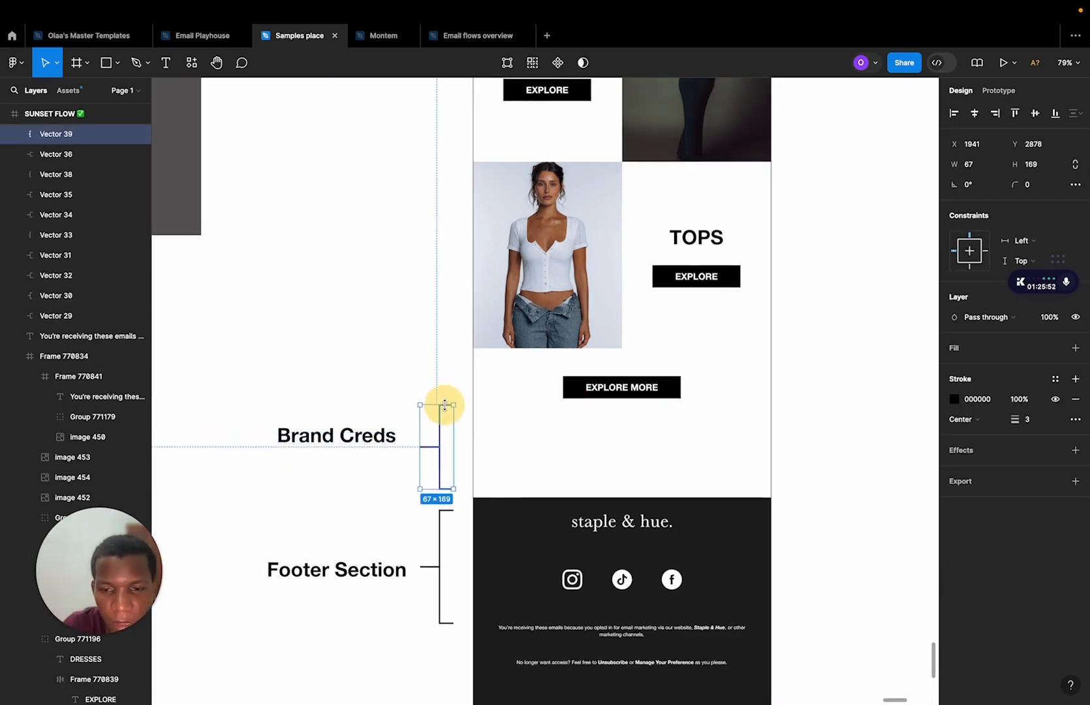
drag(444, 487, 445, 480)
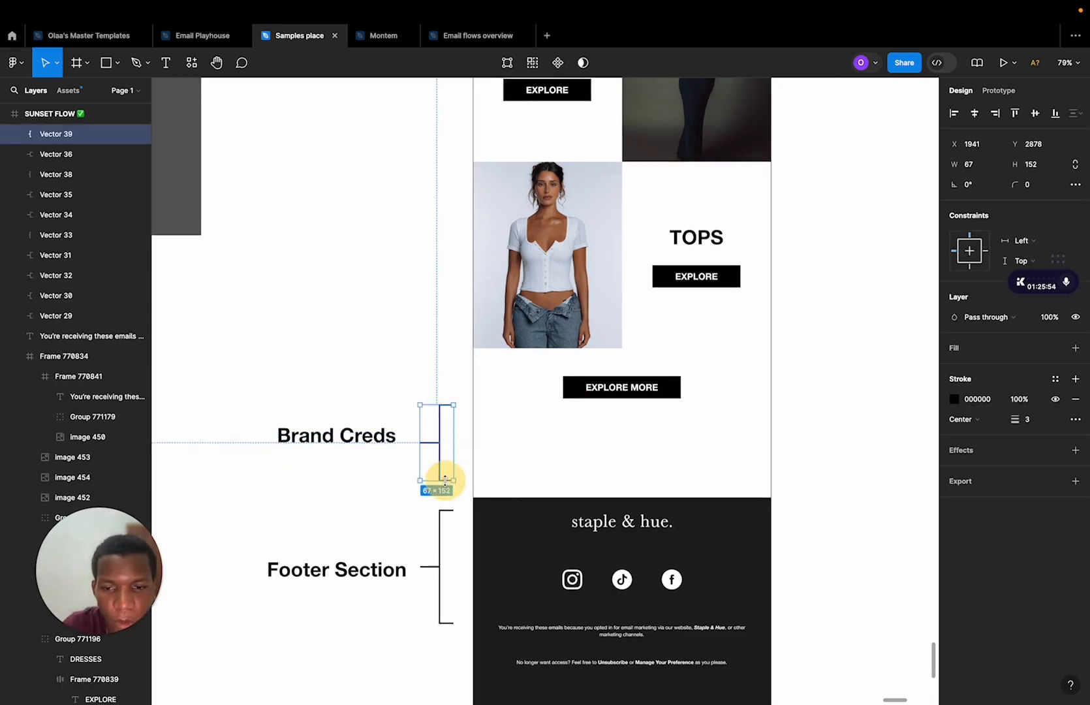
click(813, 444)
Extend the Showcase bracket downward to a height of 862 so it spans the bottoms, dresses and tops rows.
scroll(608, 428, down, 4)
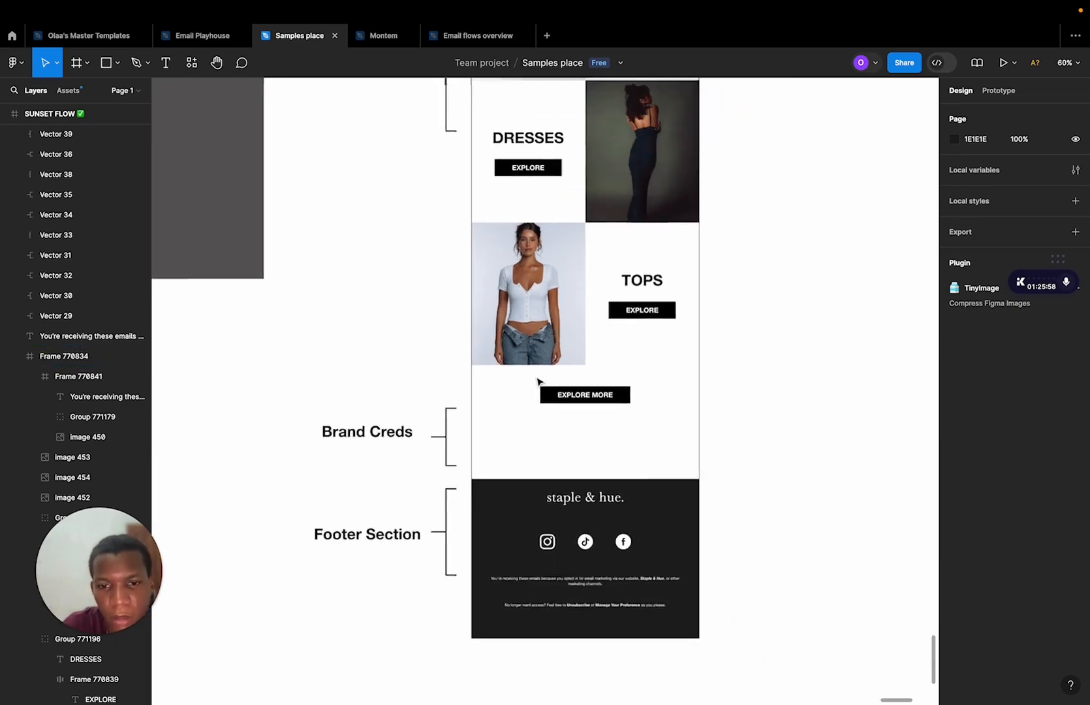
scroll(537, 381, up, 5)
click(442, 271)
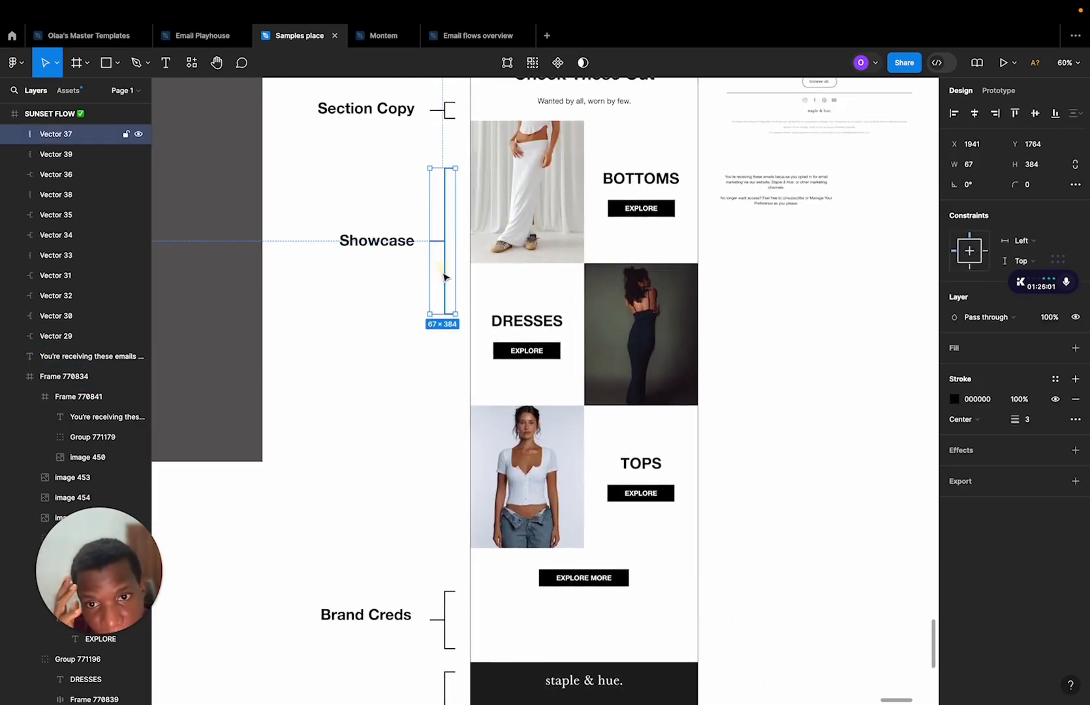
drag(446, 311, 431, 494)
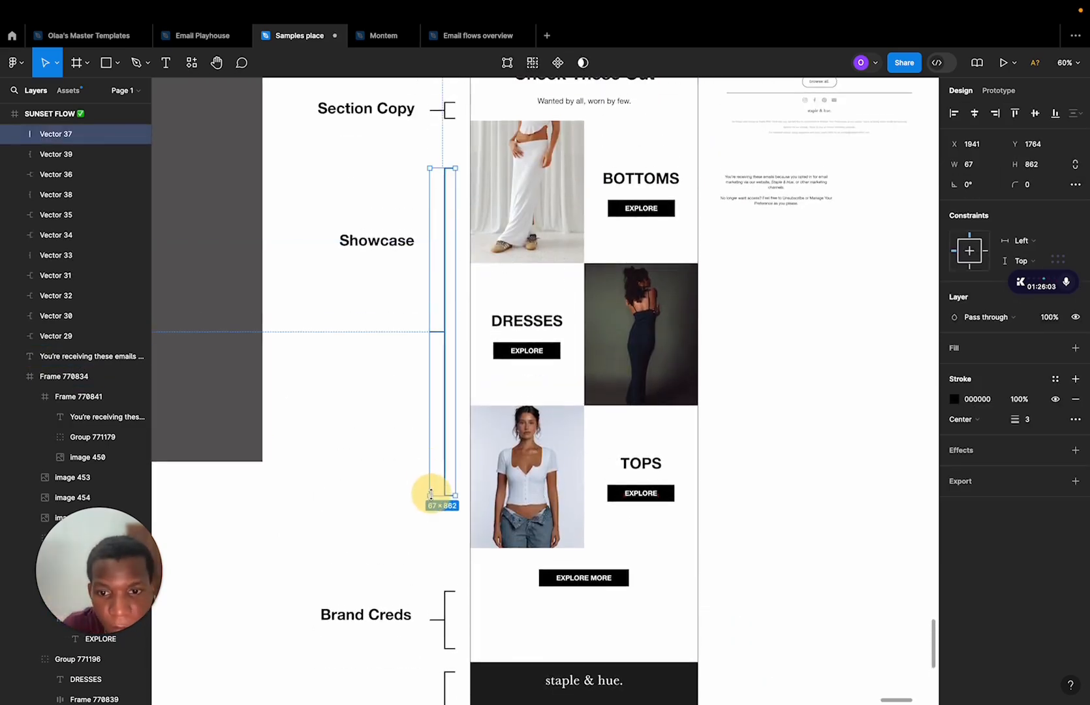
click(365, 442)
Replace the section header text Check These Out with These Collections are Fire.
scroll(366, 442, down, 3)
scroll(366, 442, up, 1)
scroll(530, 273, up, 4)
scroll(530, 273, down, 3)
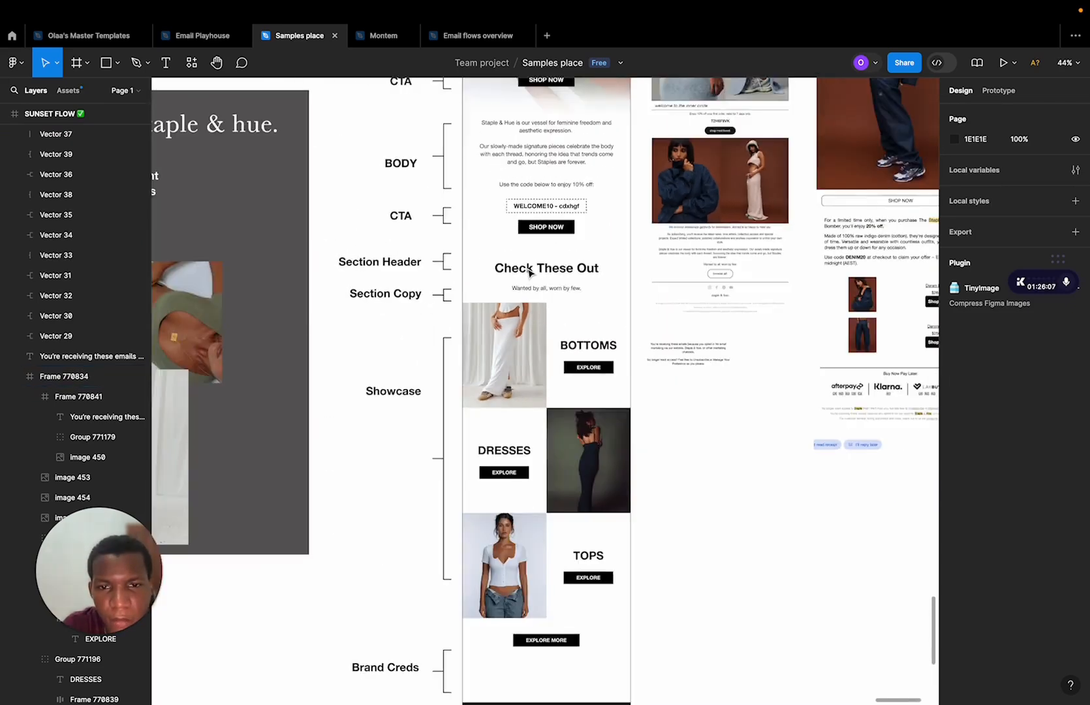
scroll(529, 273, up, 2)
double_click(616, 352)
double_click(614, 351)
scroll(614, 352, up, 4)
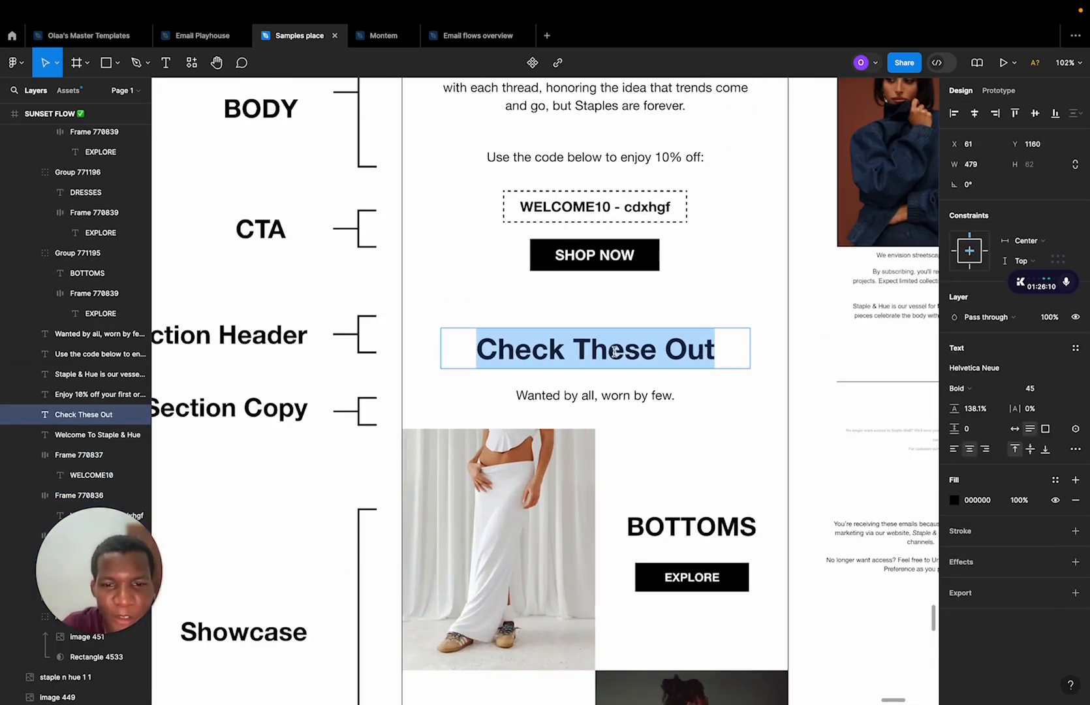
text(These Col)
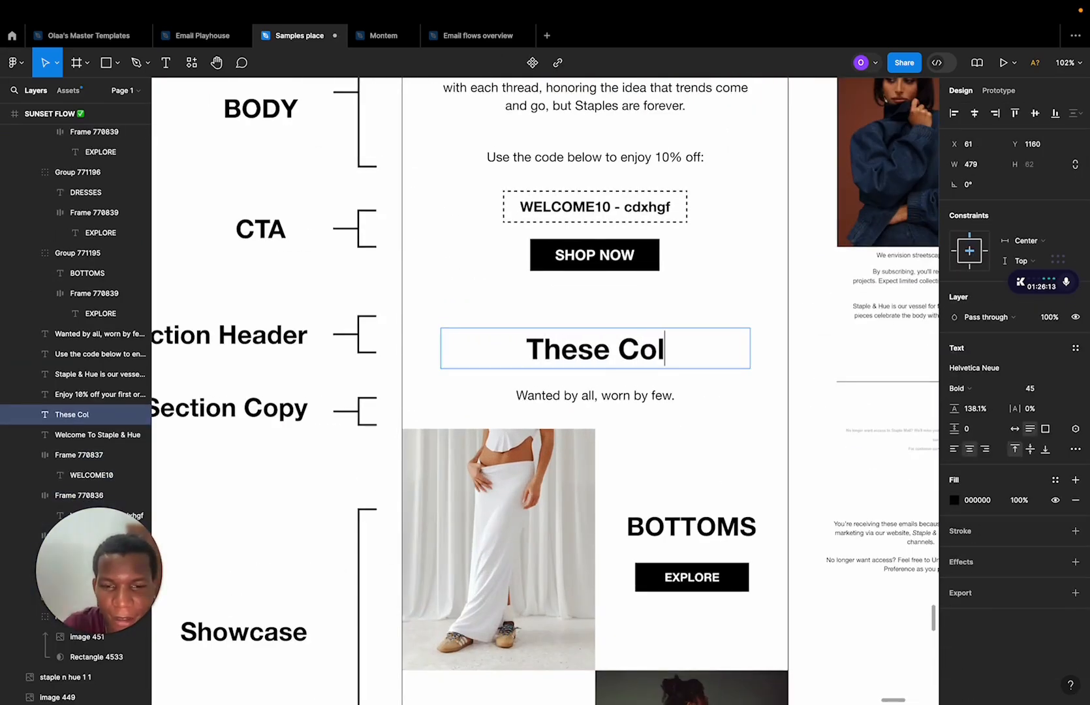
text(lections Are)
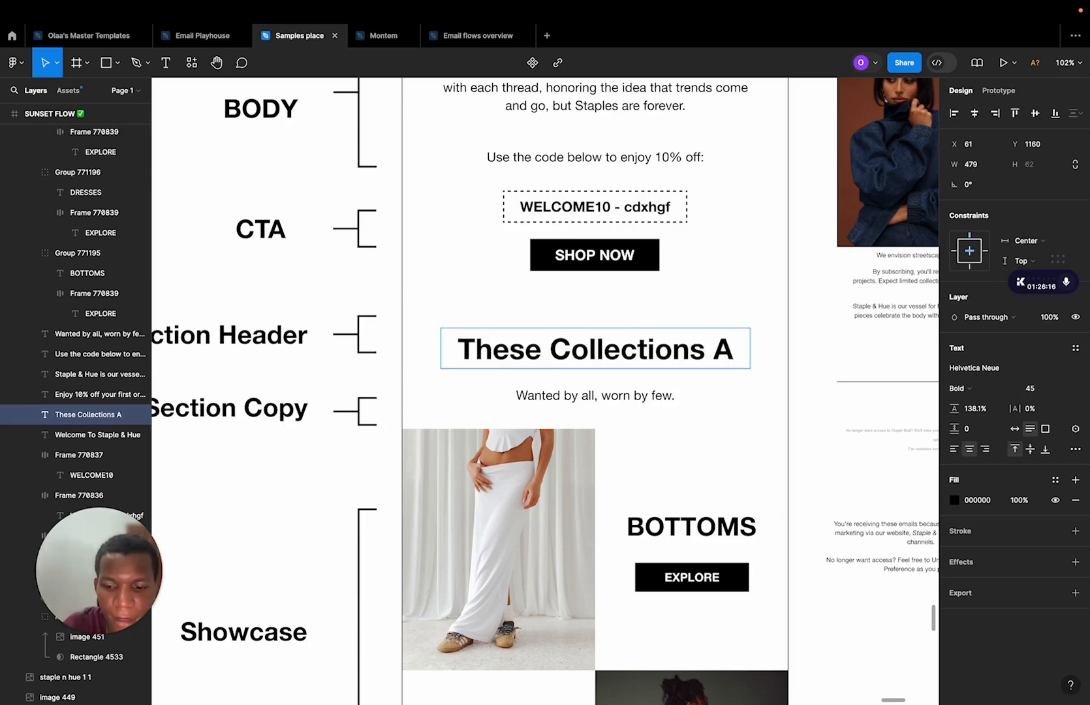
key(BackSpace)
key(BackSpace)
key(BackSpace)
text(are Fire)
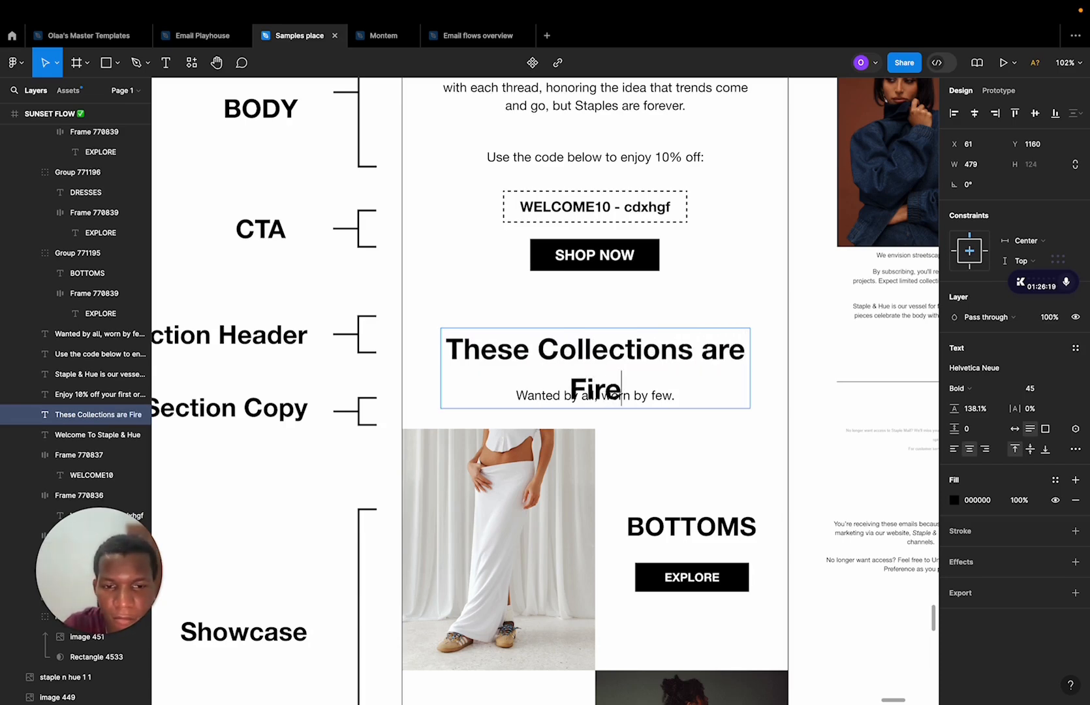
Move the two-line section header up to Y 1121, above the line Wanted by all, worn by few.
key(Escape)
drag(597, 352, 593, 322)
key(super+z)
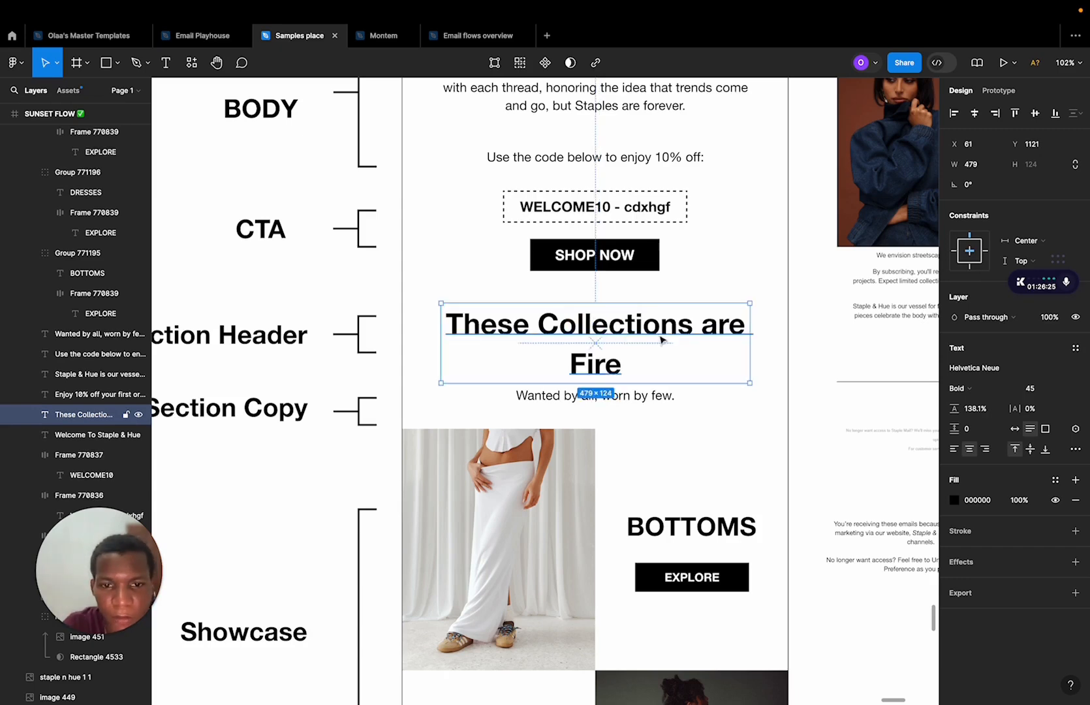
Replace the word Fire in the section header with a fire emoji and widen its text box to 531 to fit one line.
double_click(608, 366)
double_click(614, 364)
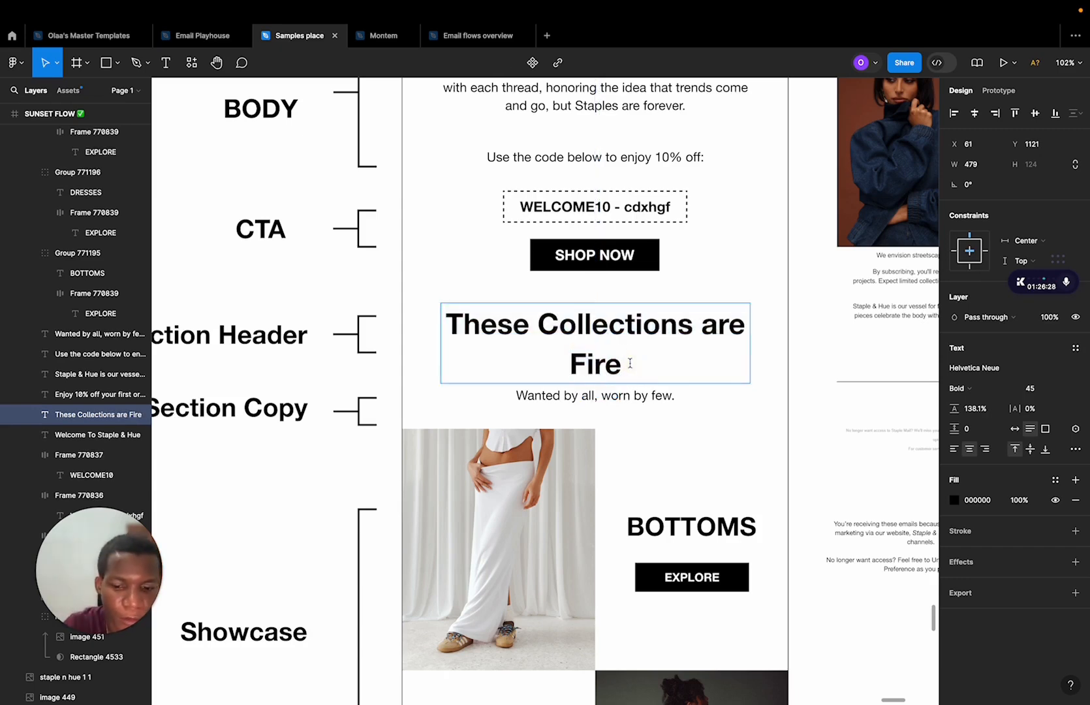
text(:fire)
key(Return)
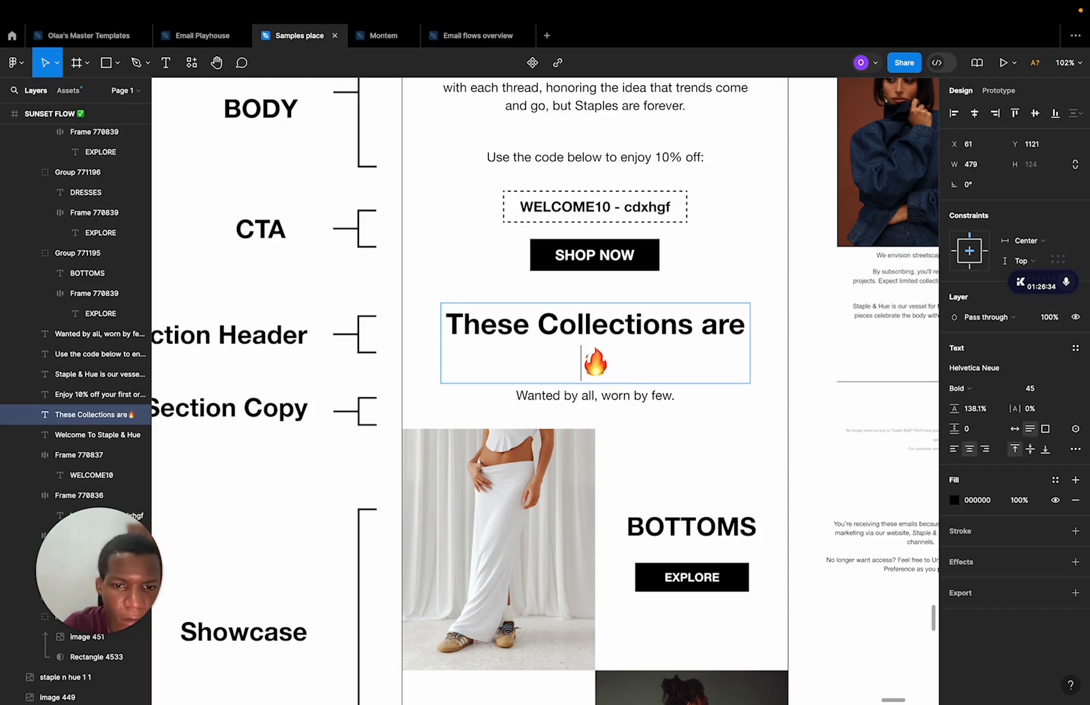
key(BackSpace)
text(e)
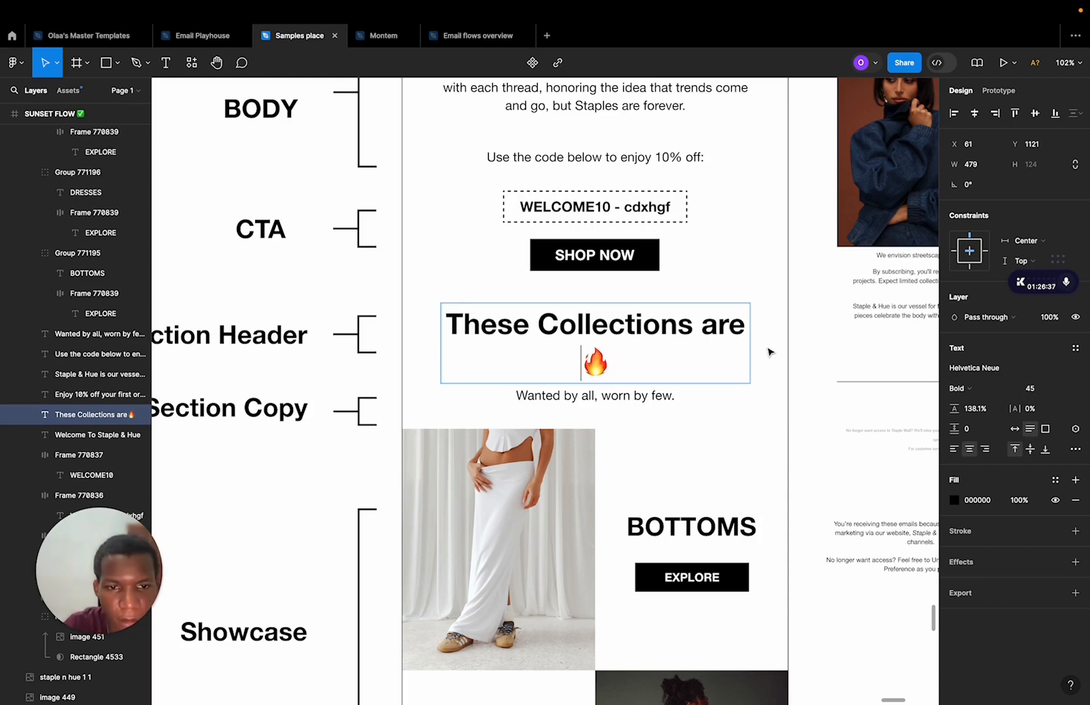
key(Escape)
drag(751, 342, 767, 344)
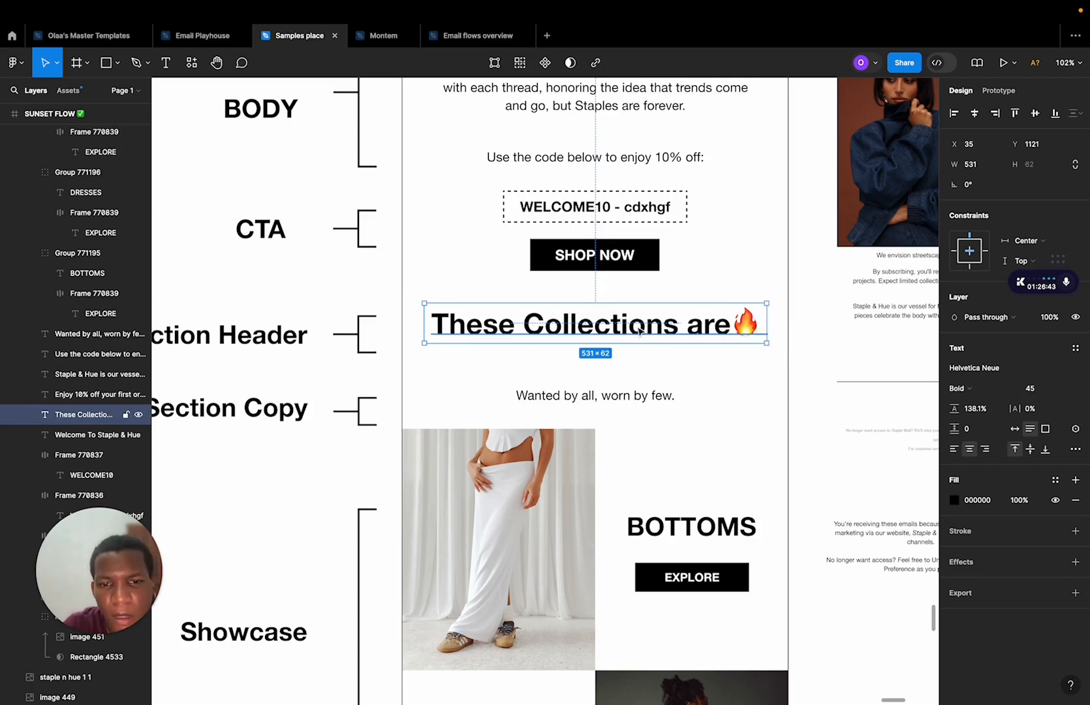
Move the section header down to Y 1155, set its font size to 41 and extend it to three fire emojis.
drag(638, 330, 592, 359)
key(Return)
double_click(589, 346)
click(719, 345)
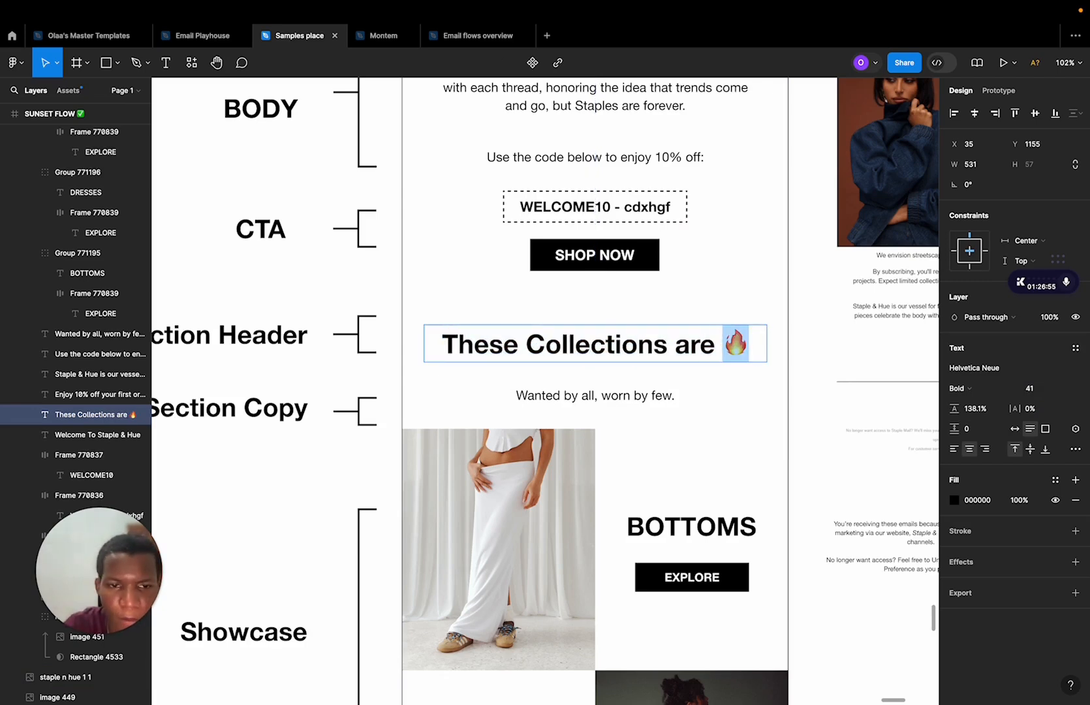
text(🔥)
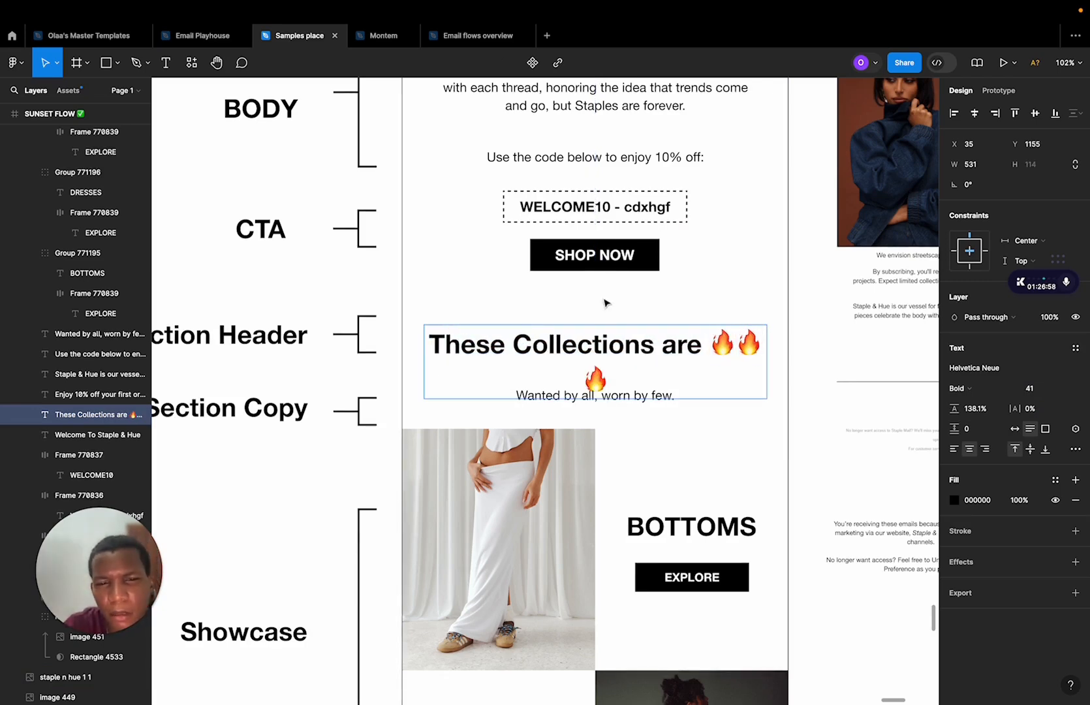
Delete the third fire emoji so the section header fits on one line.
key(Escape)
mouse_move(767, 353)
mouse_down()
mouse_move(777, 349)
mouse_move(742, 346)
mouse_move(767, 347)
mouse_up()
key(alt)
double_click(616, 377)
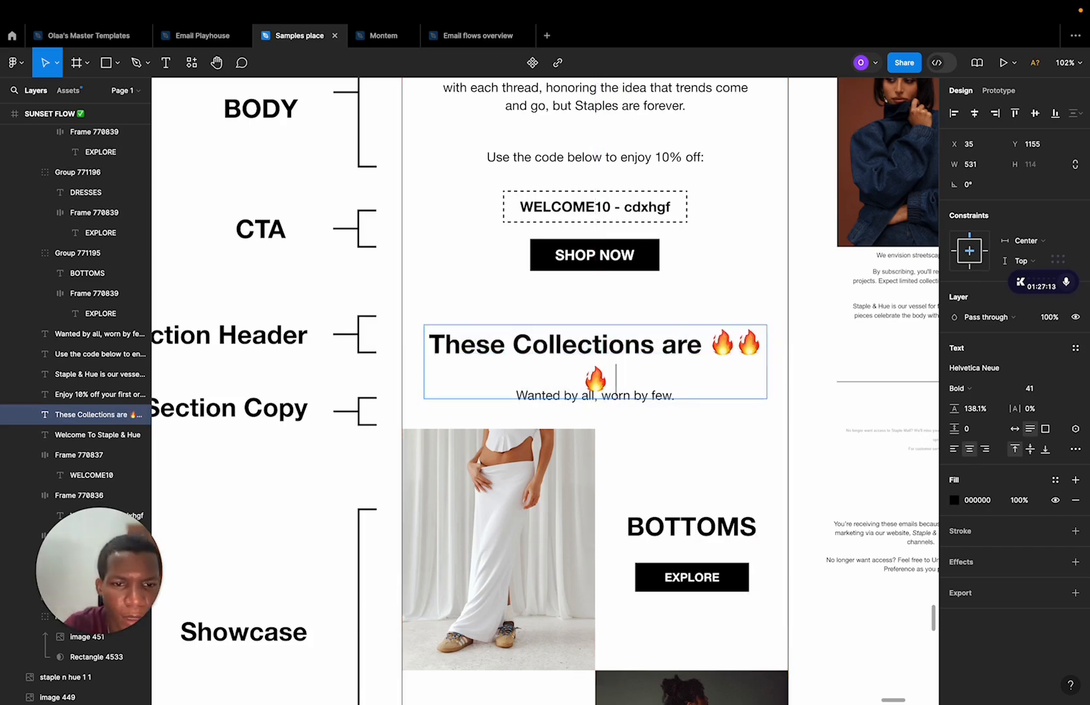
key(BackSpace)
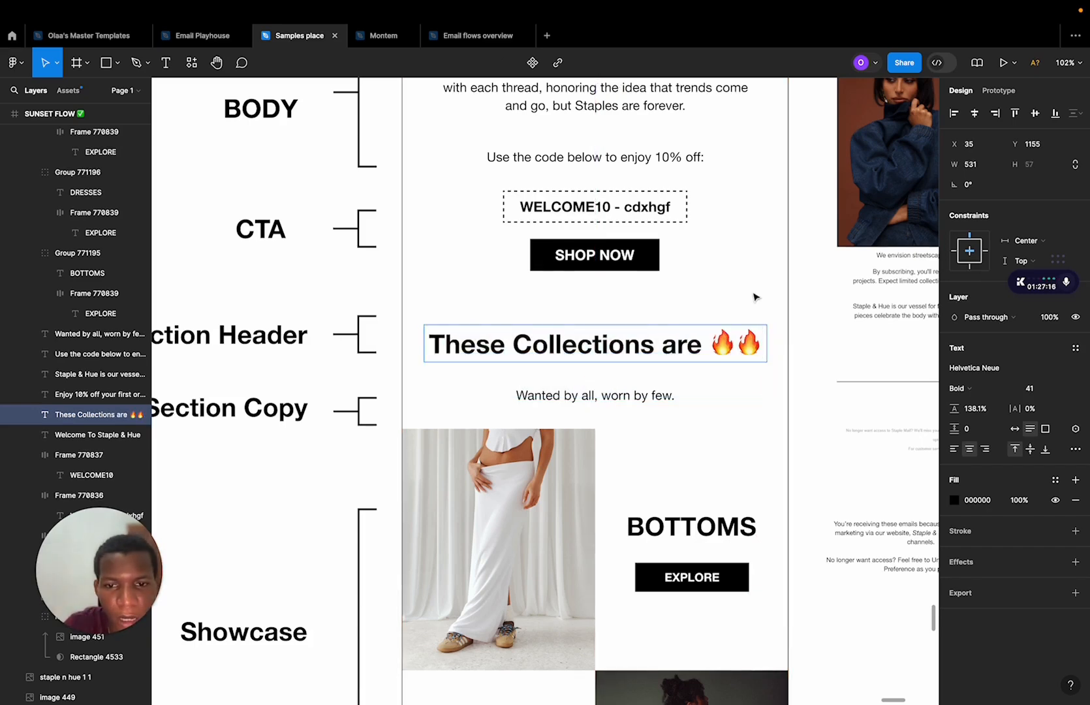
click(588, 394)
key(Escape)
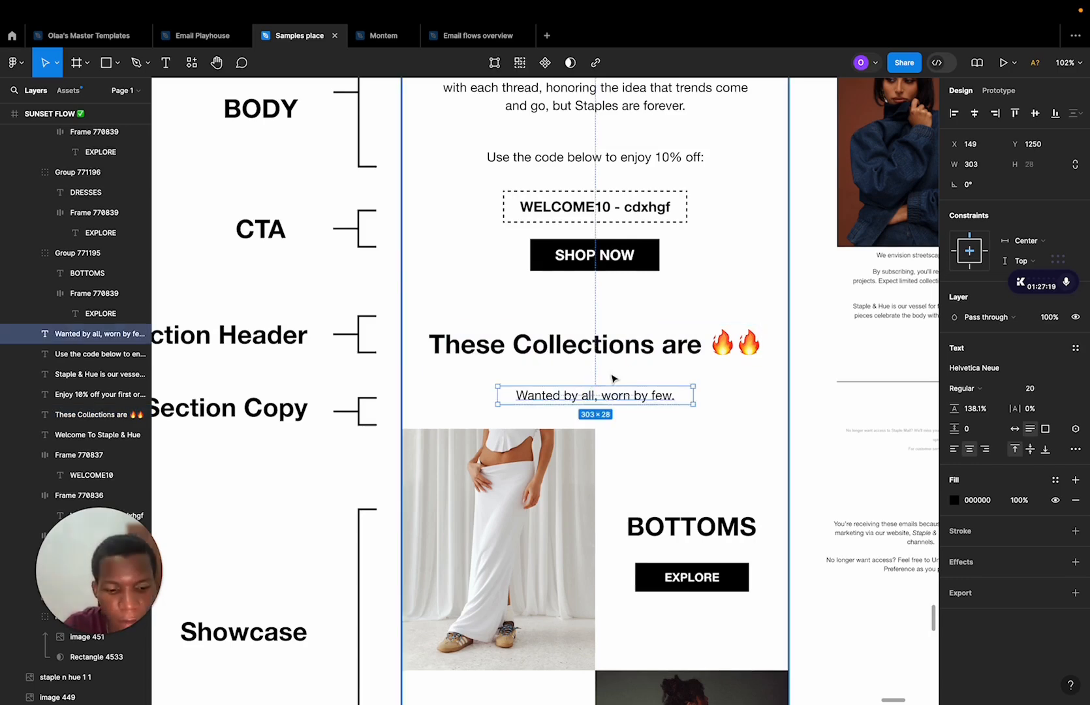
key(shift+Up)
key(shift+Down)
double_click(625, 346)
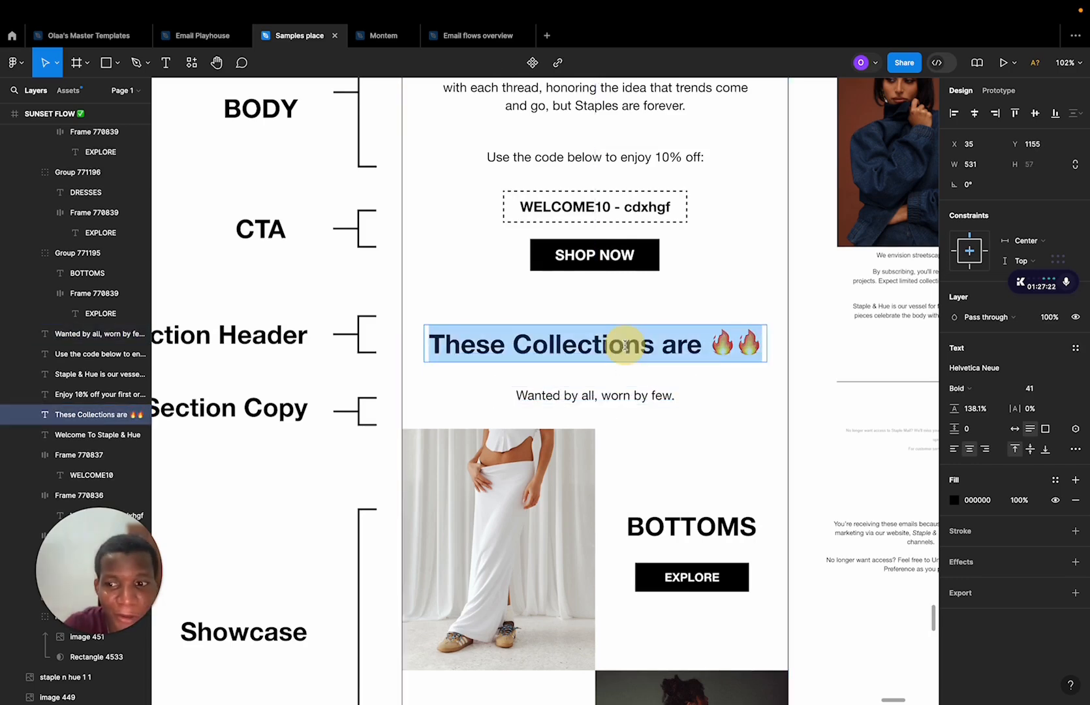
key(Escape)
key(Escape)
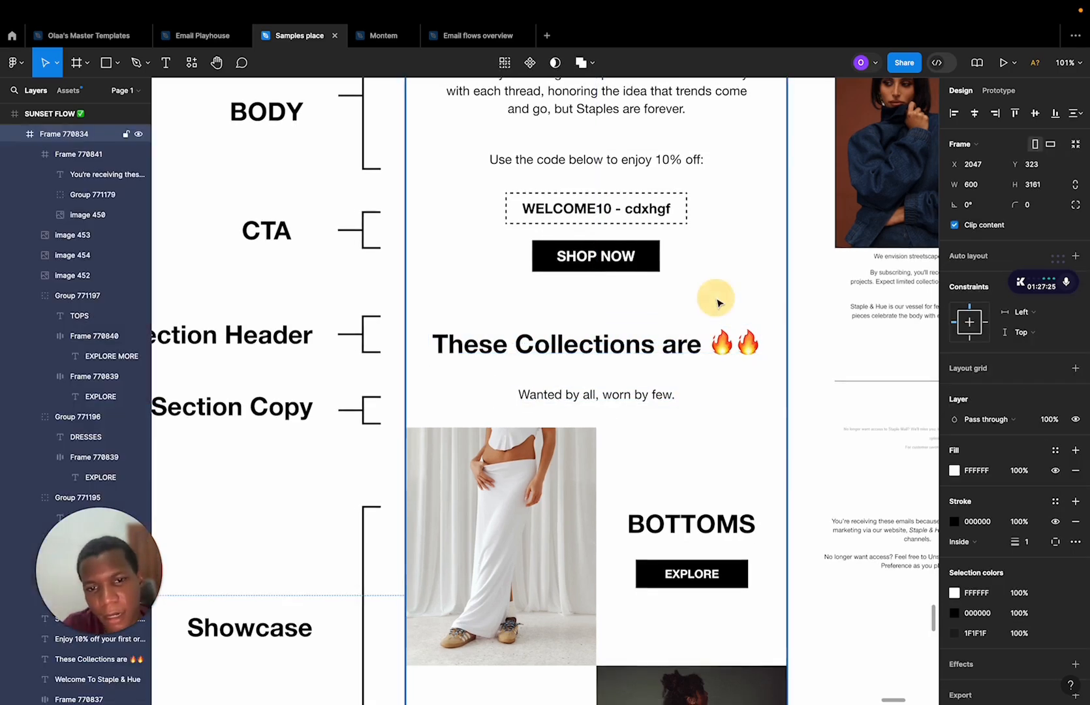
Narrow the section header's text box to 449 so the emojis wrap below the words, and centre it horizontally in the email.
scroll(711, 295, down, 3)
click(625, 333)
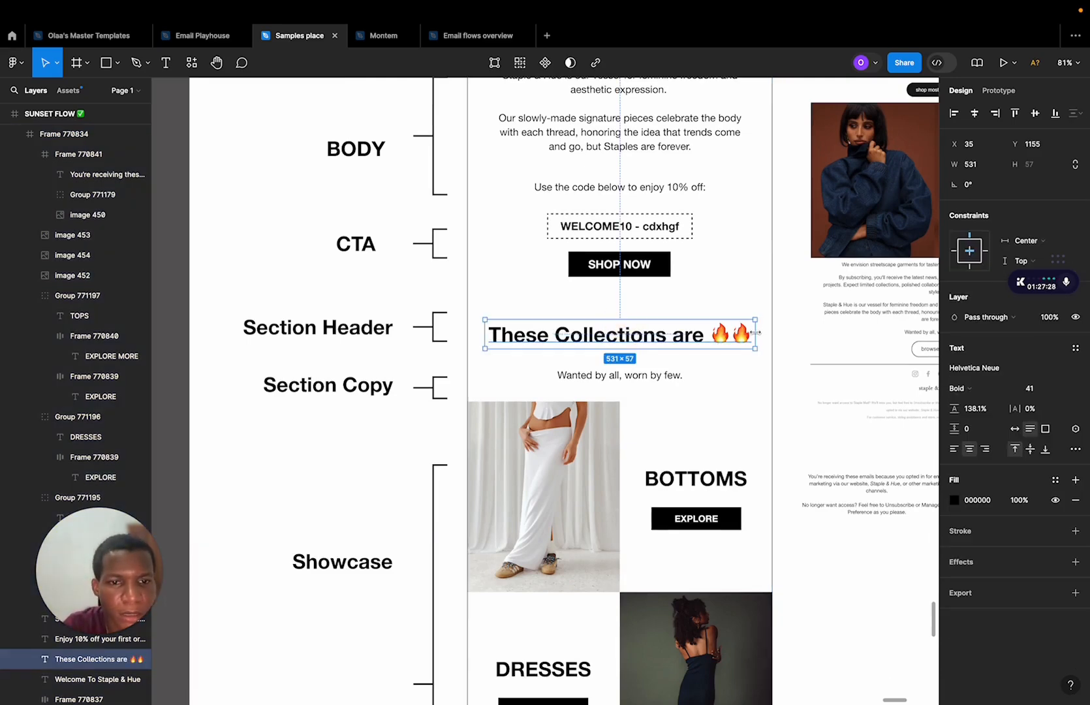
drag(756, 332, 722, 332)
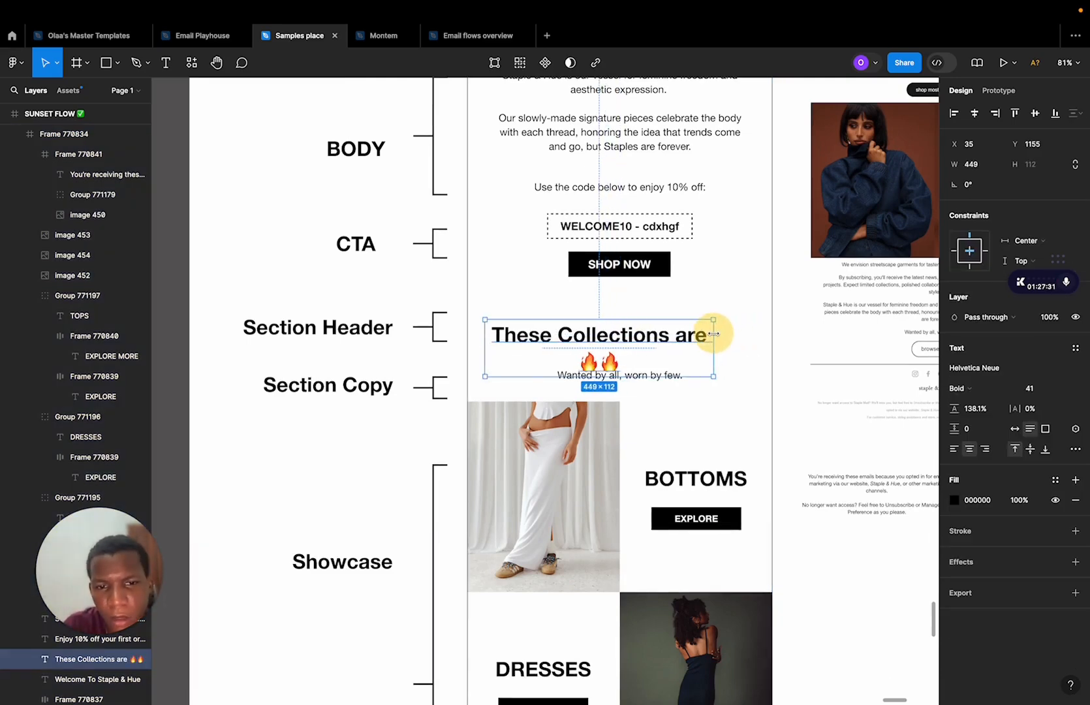
key(alt+h)
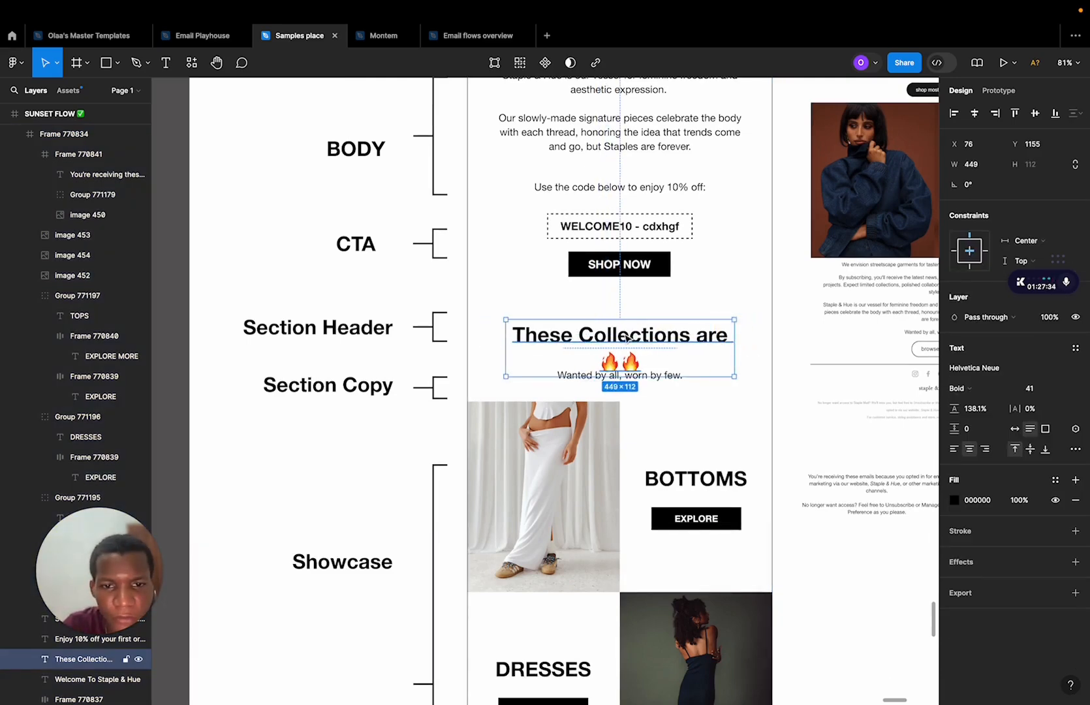
drag(628, 338, 627, 323)
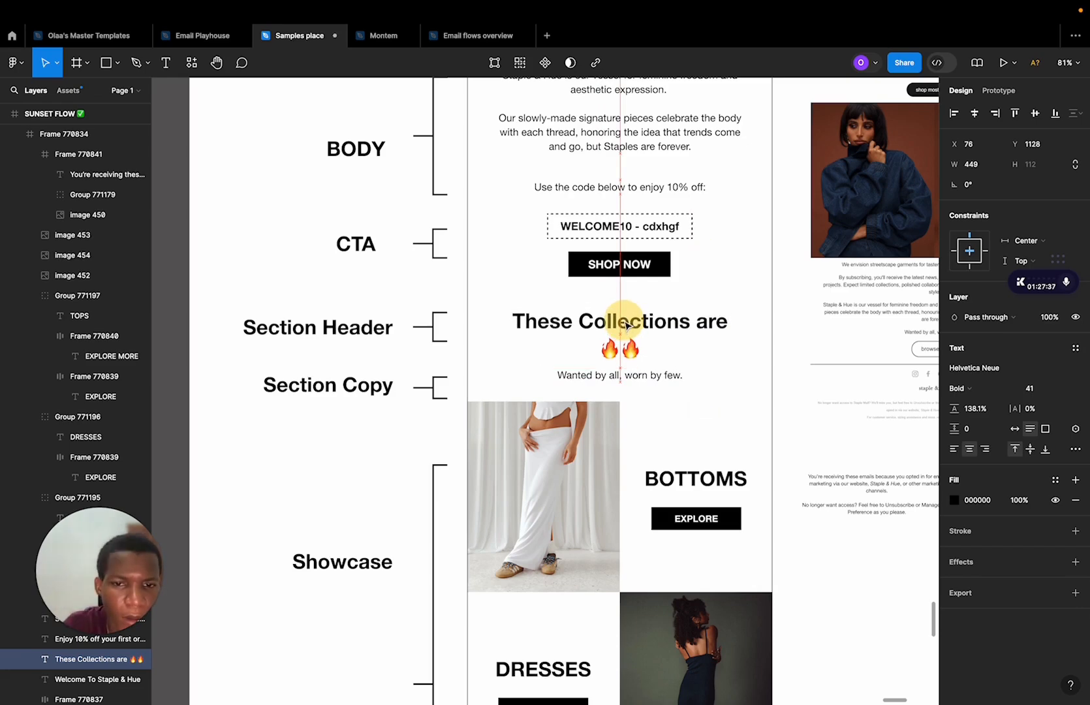
Add a third fire emoji to the section header and position the header at Y 1128.
key(Return)
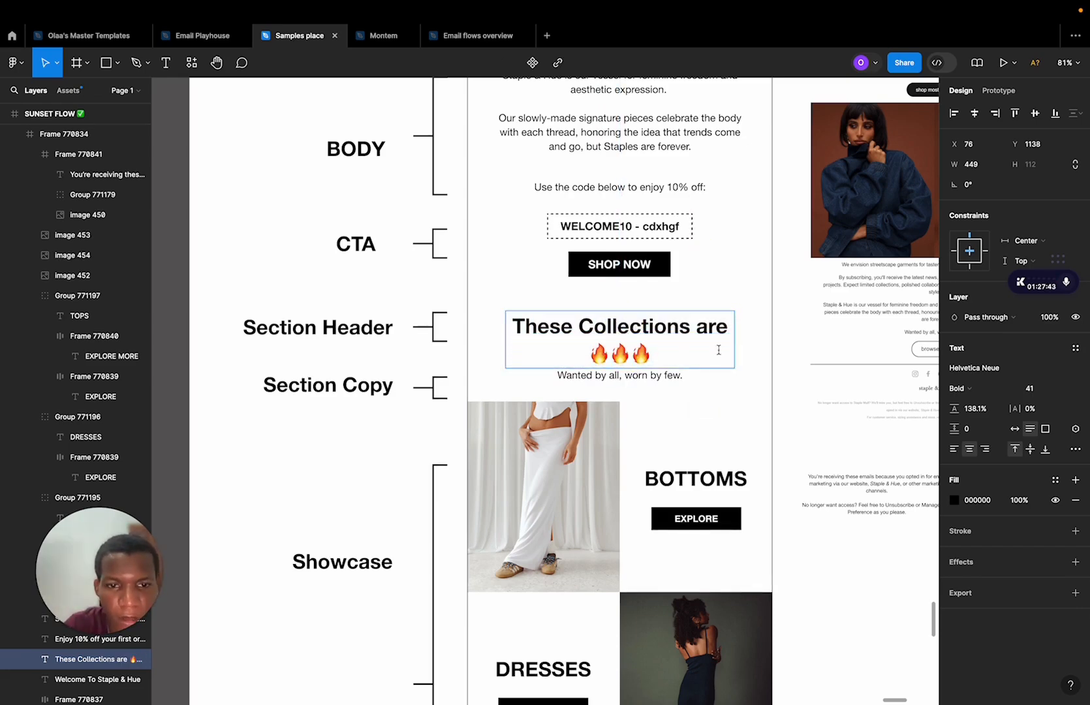
key(Escape)
key(Escape)
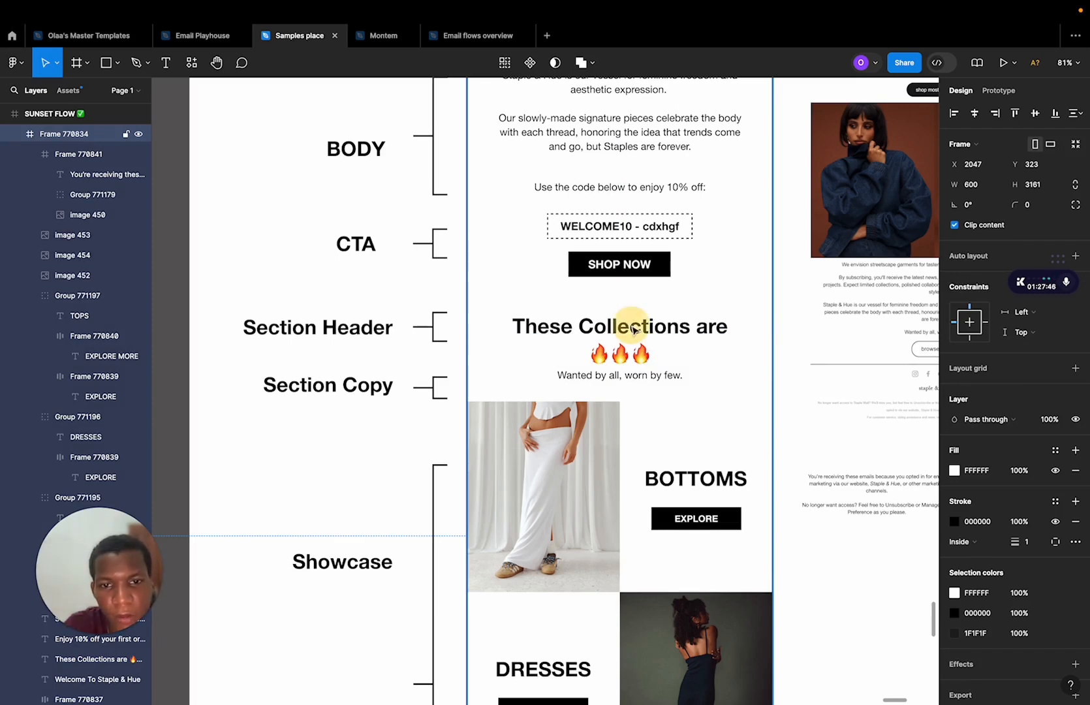
click(633, 329)
key(shift+Up)
key(Escape)
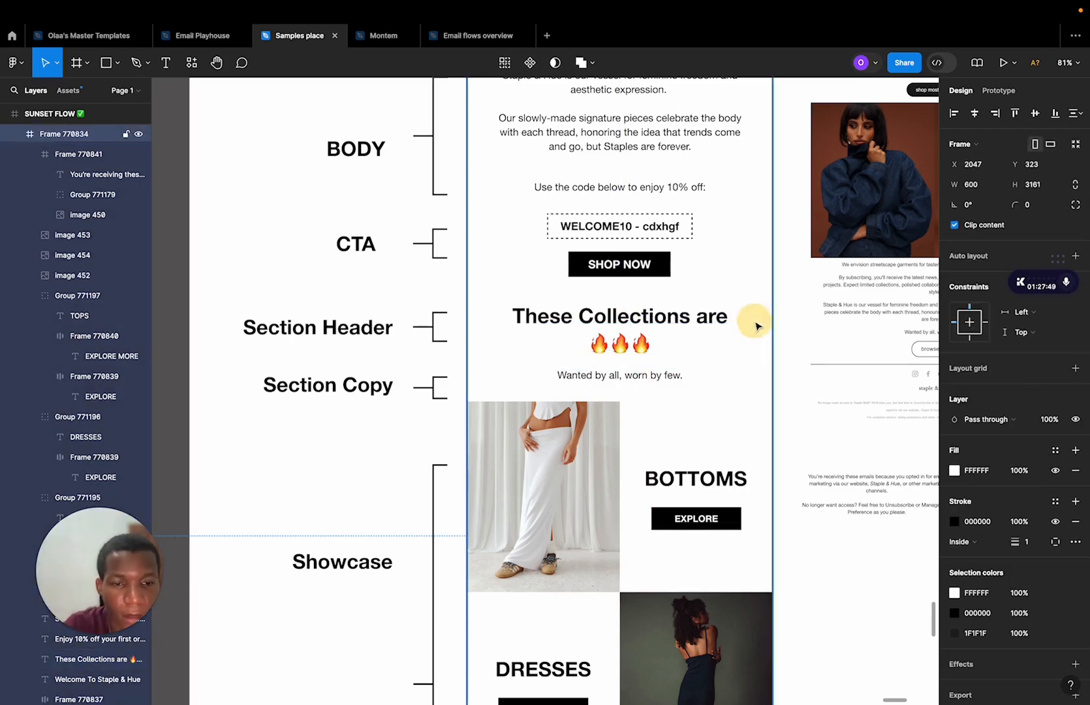
Nudge the section header and its copy line down together by about 5, and raise only the header to Y 1127.
scroll(792, 481, down, 3)
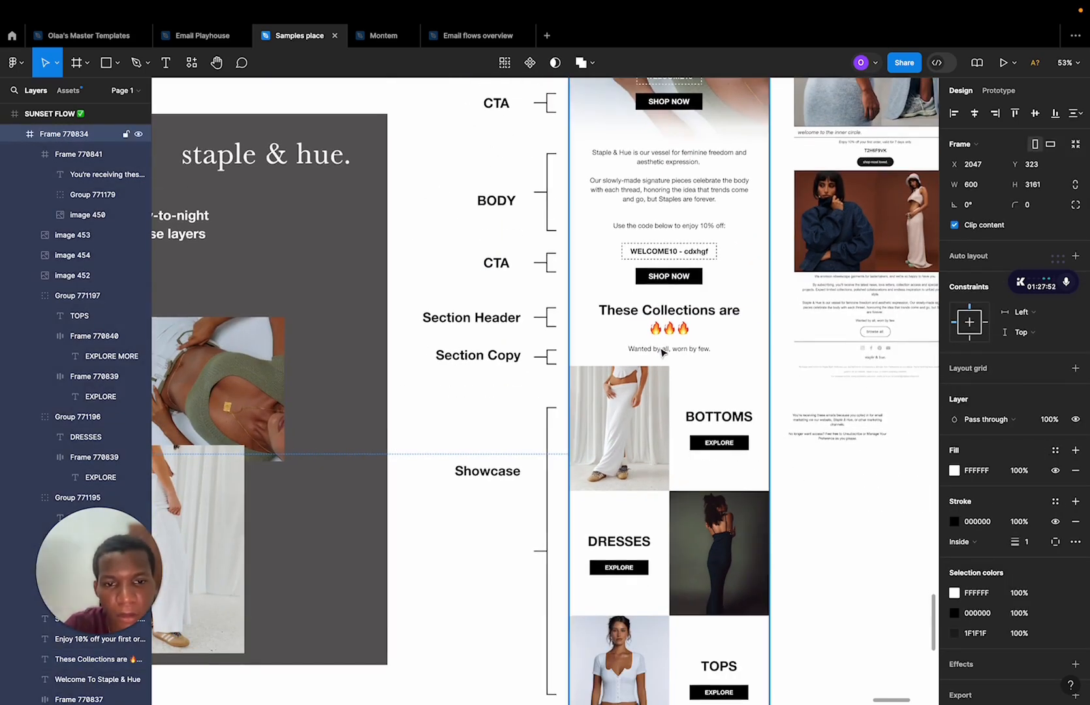
click(671, 328)
scroll(653, 372, up, 5)
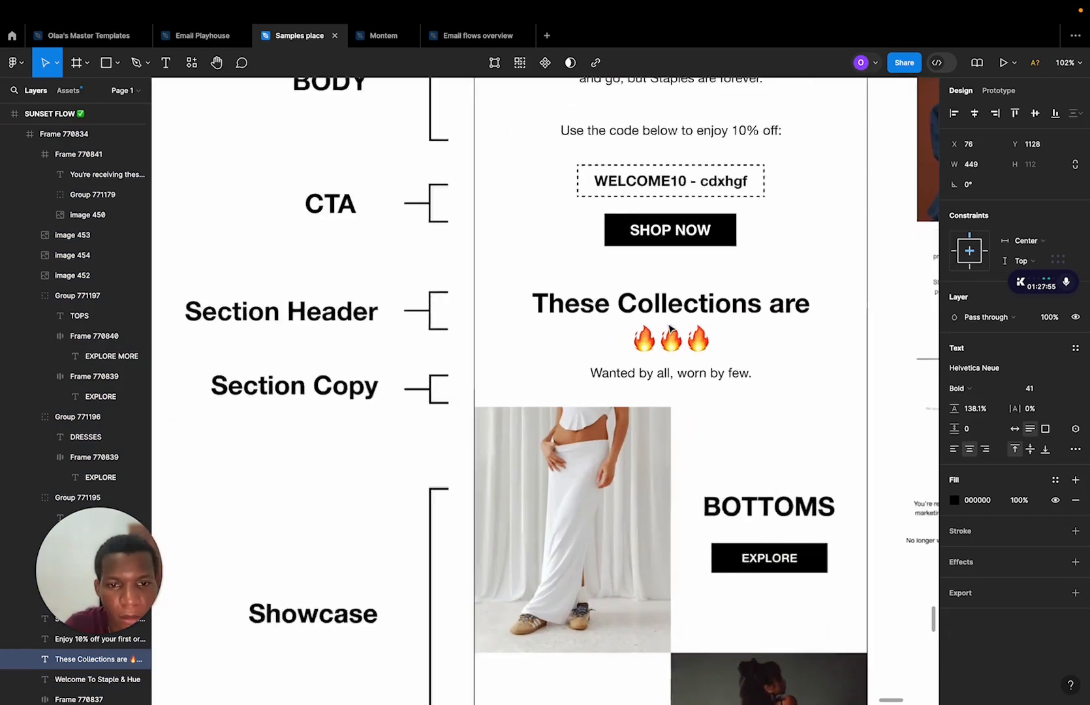
click(648, 382)
shift+click(677, 341)
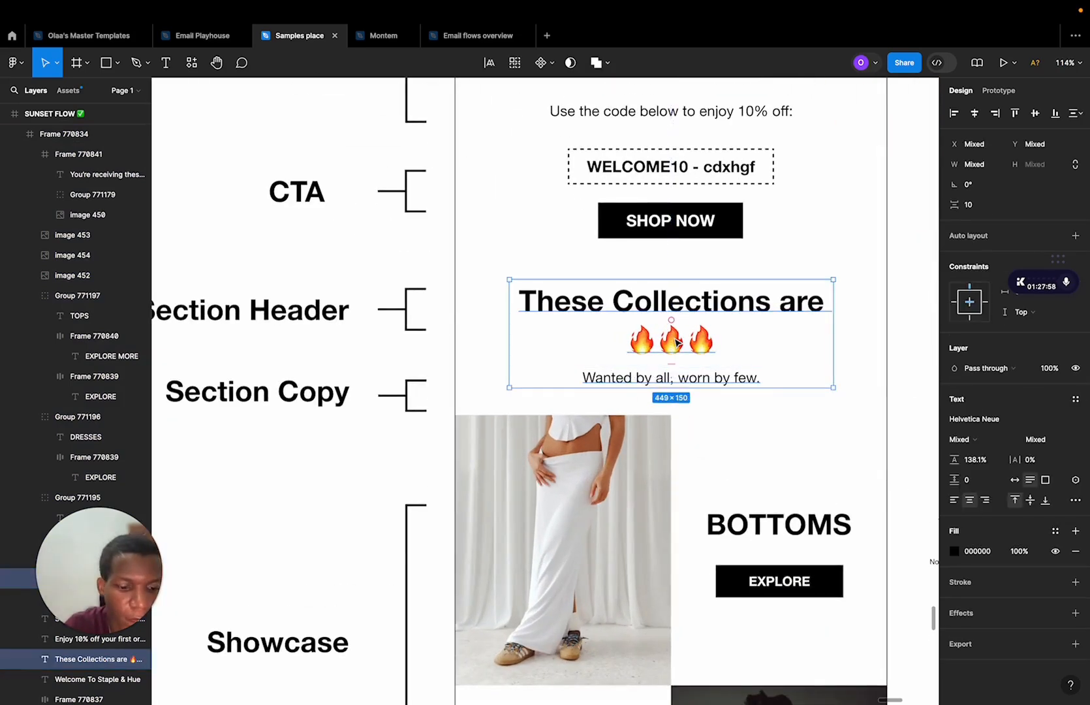
click(673, 342)
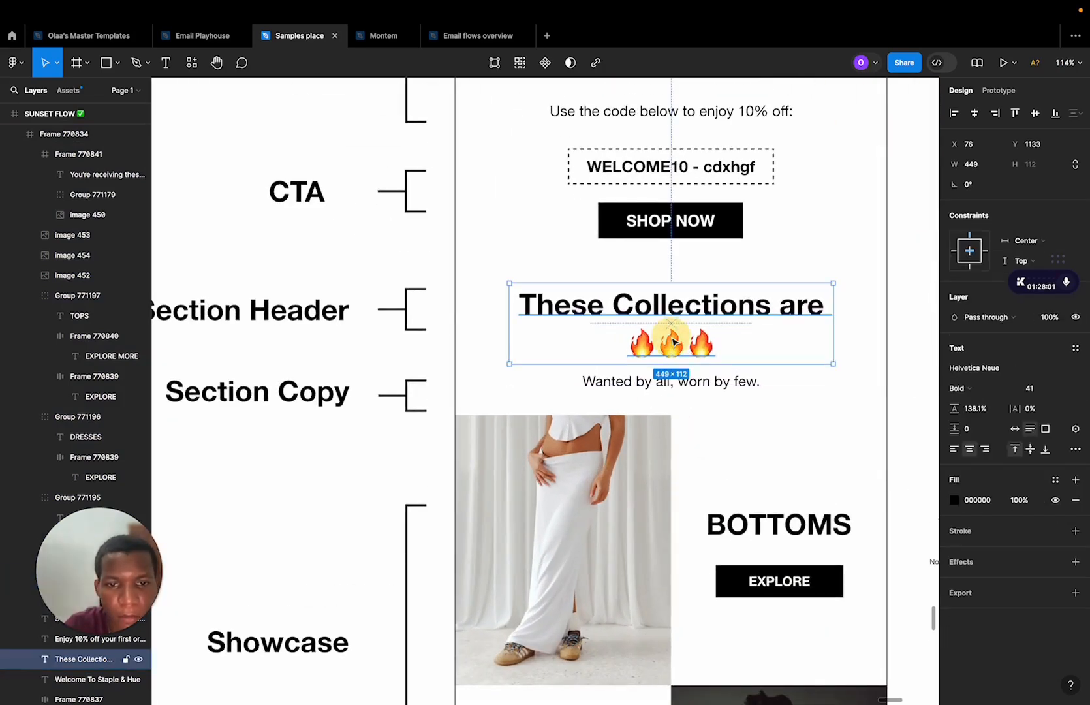
key(shift+Up)
scroll(674, 341, down, 5)
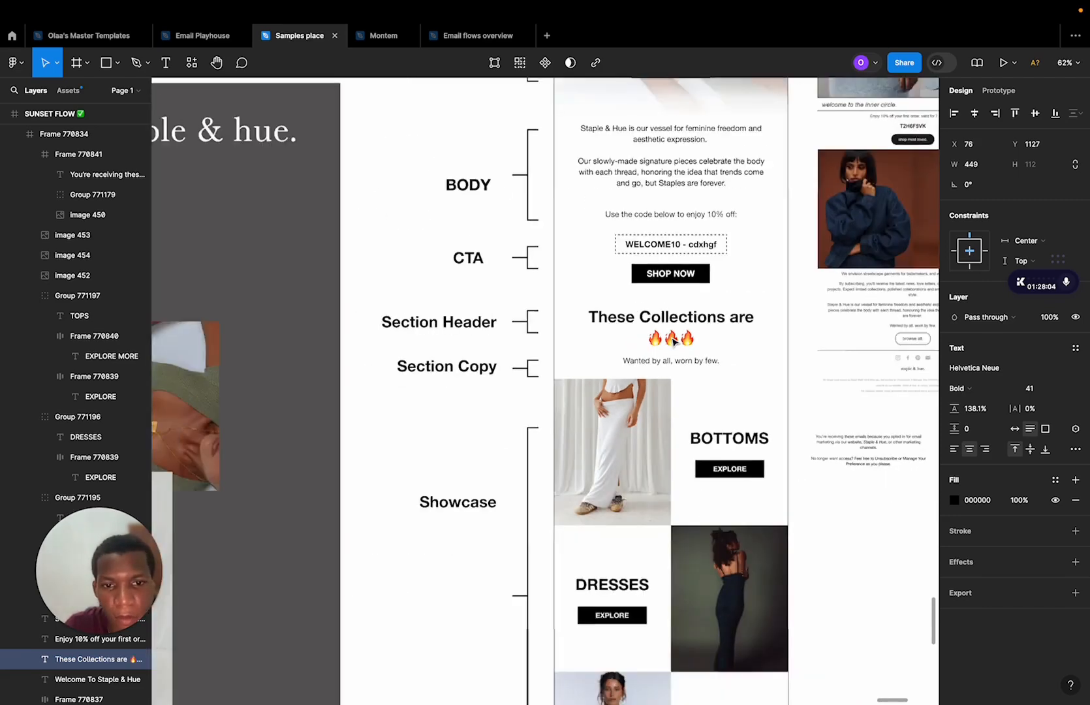
key(Escape)
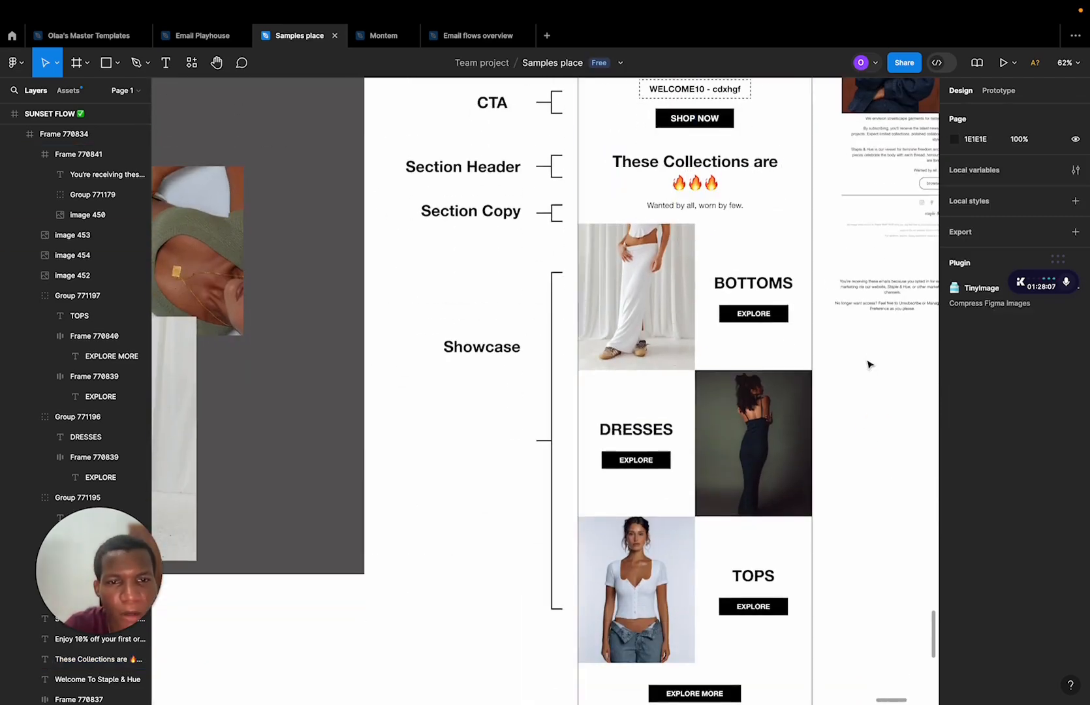
Review the email layout from the welcome hero through the showcase to the footer, alongside the reference emails.
scroll(869, 365, up, 3)
scroll(869, 365, up, 2)
scroll(635, 279, down, 4)
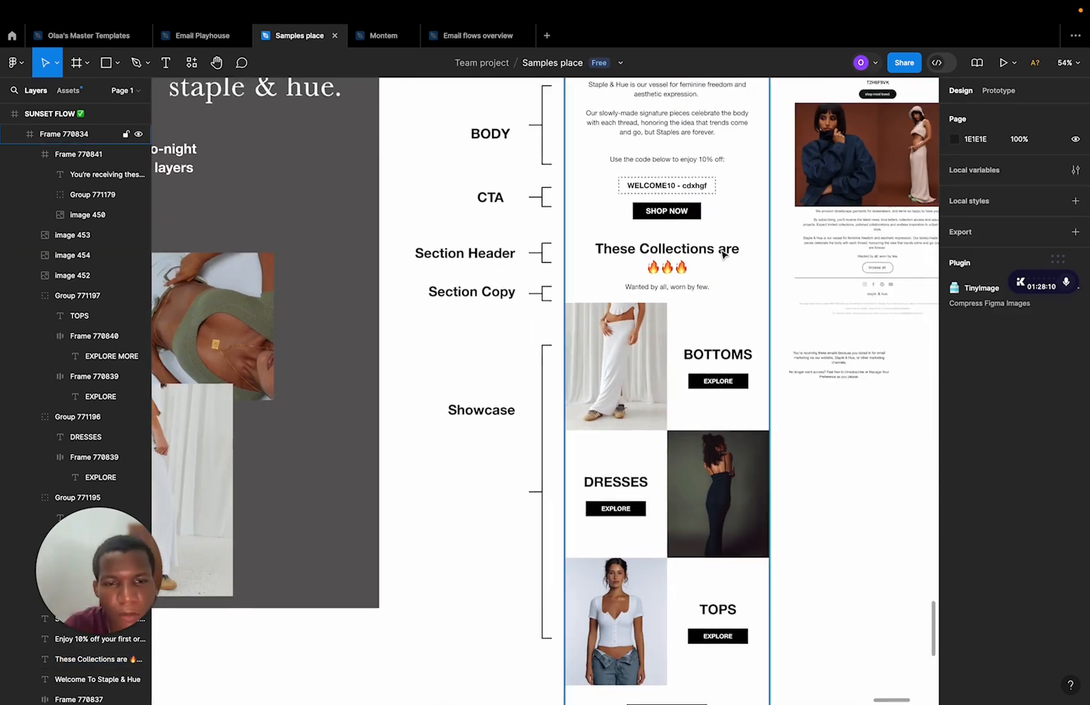
click(723, 255)
click(769, 435)
click(825, 461)
scroll(825, 461, down, 2)
scroll(826, 461, up, 3)
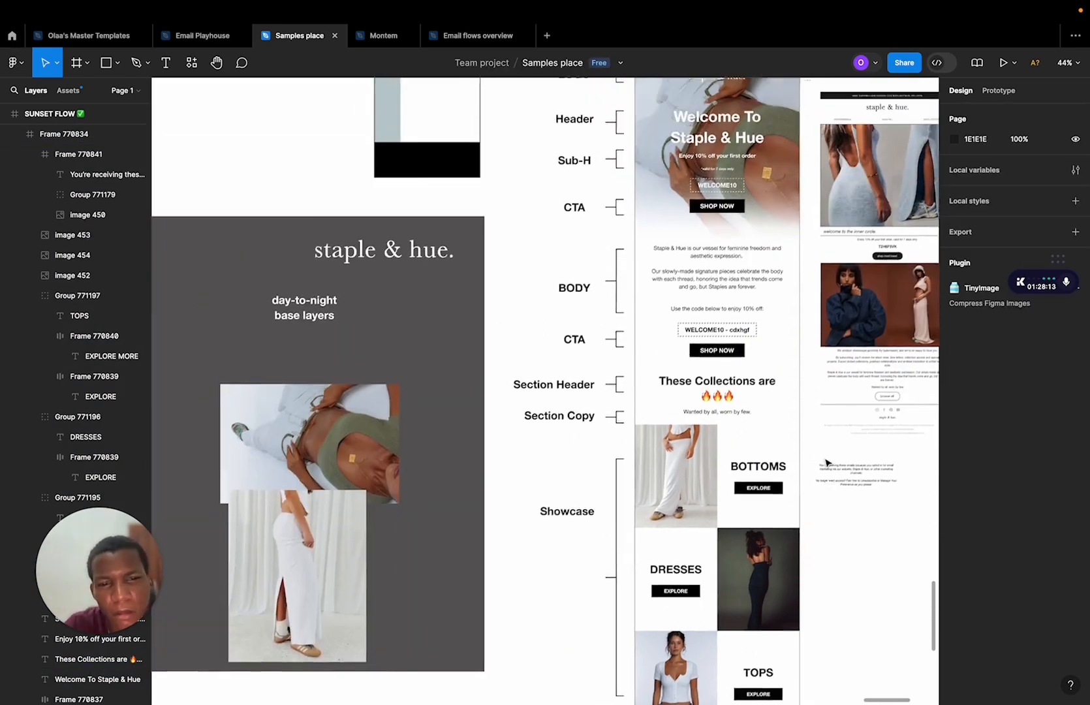
scroll(689, 366, down, 2)
scroll(655, 259, right, 3)
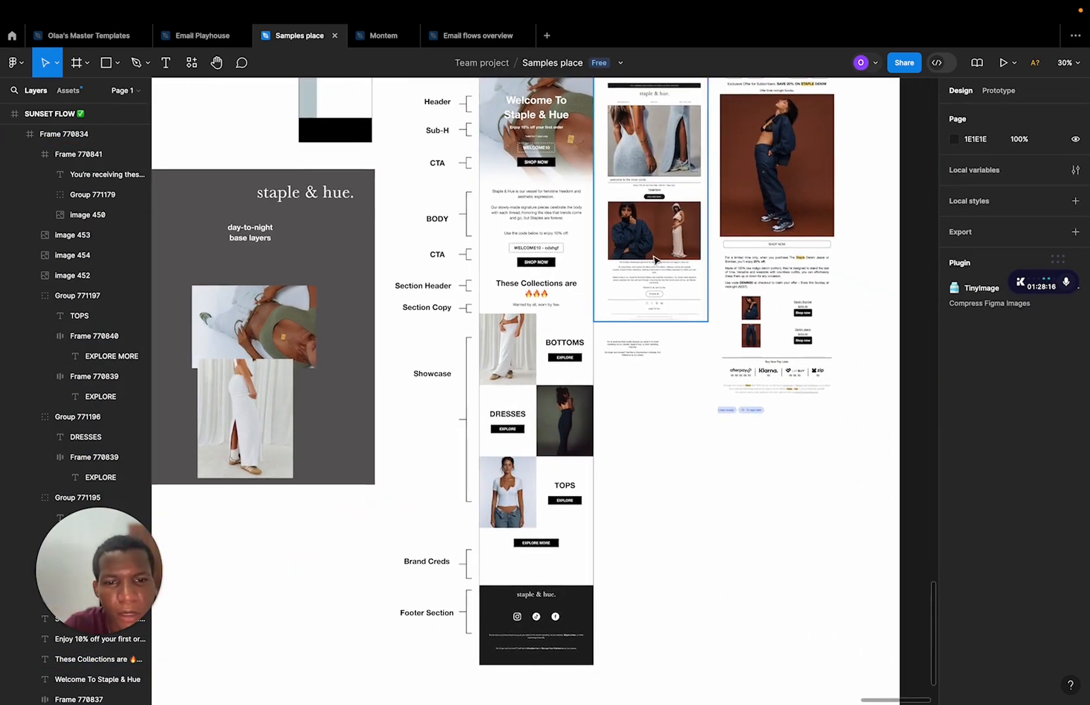
Move both reference emails away from the design and the loose unsubscribe text down to X 3105, Y 3399.
drag(800, 287, 863, 330)
drag(667, 224, 743, 287)
click(630, 347)
drag(637, 353, 713, 650)
scroll(723, 595, up, 2)
scroll(723, 595, up, 5)
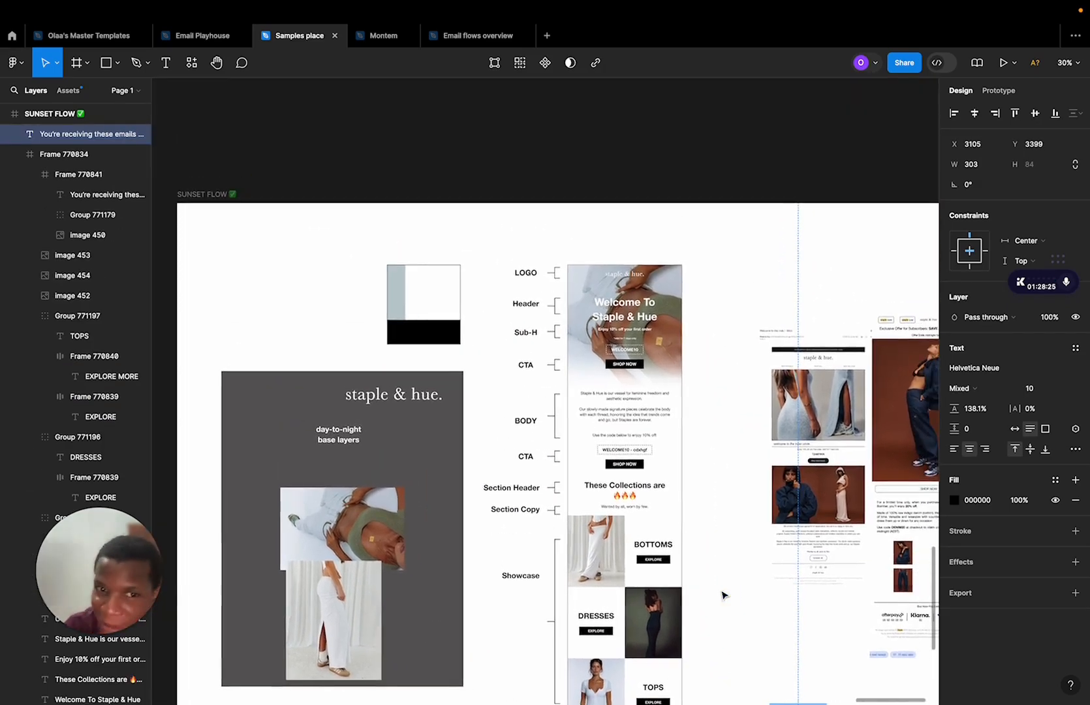
Place the Welcome to the club reference email beside the design at X 2808, Y 331.
drag(855, 381, 785, 304)
scroll(808, 363, down, 5)
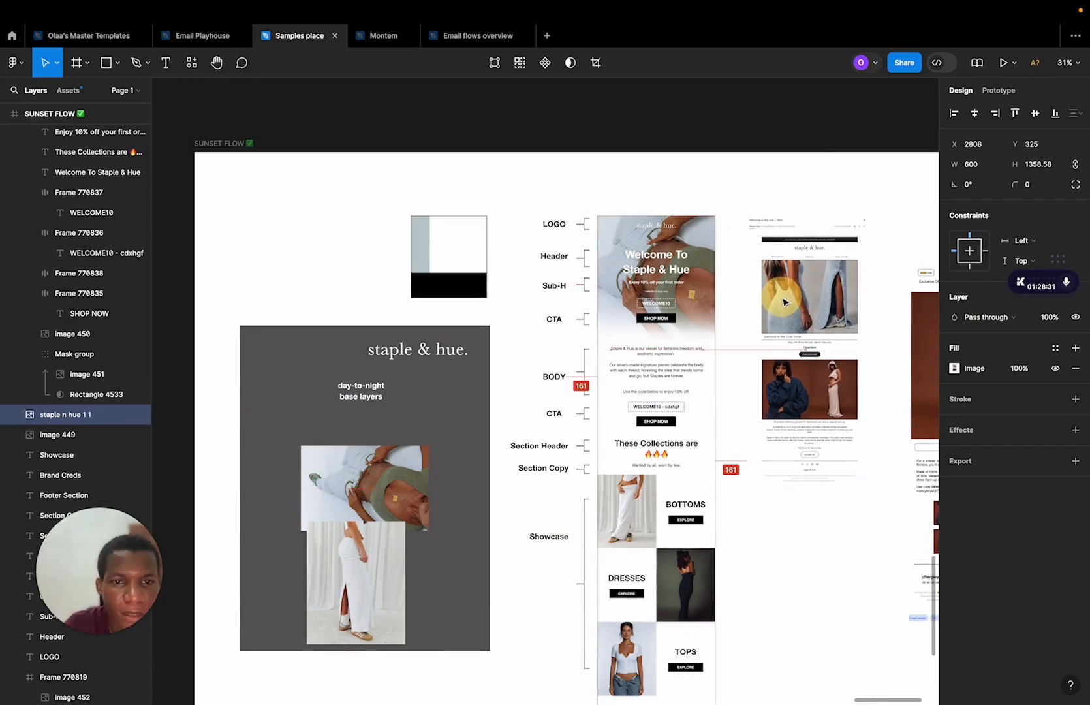
scroll(686, 282, up, 6)
scroll(684, 285, right, 3)
scroll(693, 294, down, 4)
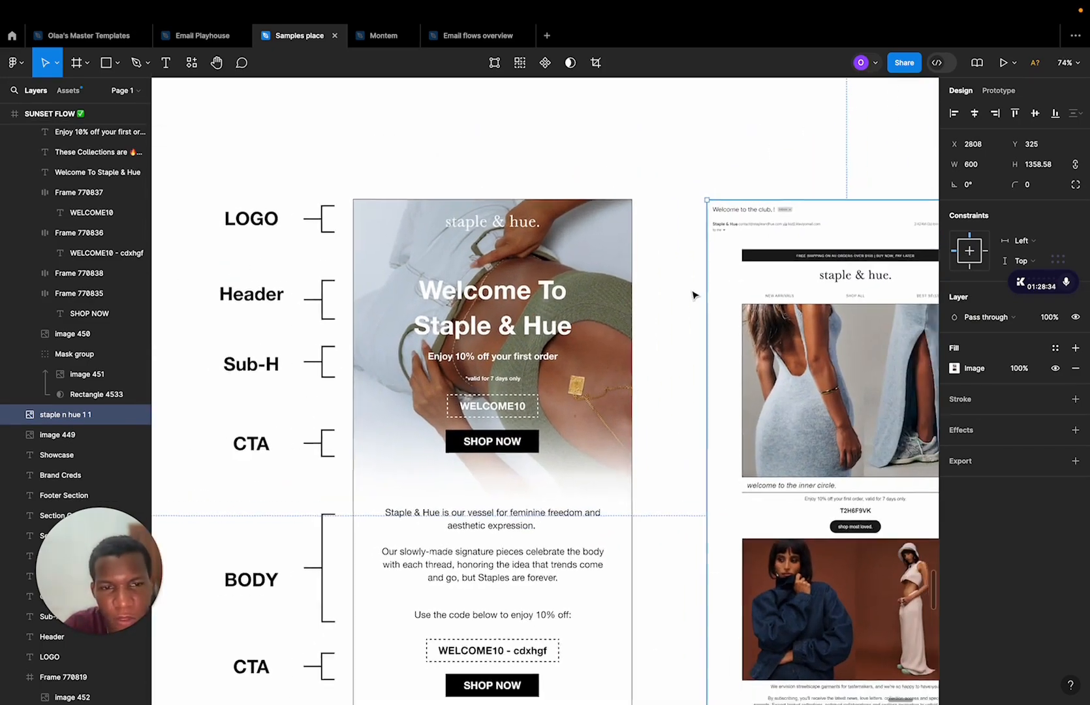
drag(758, 270, 757, 273)
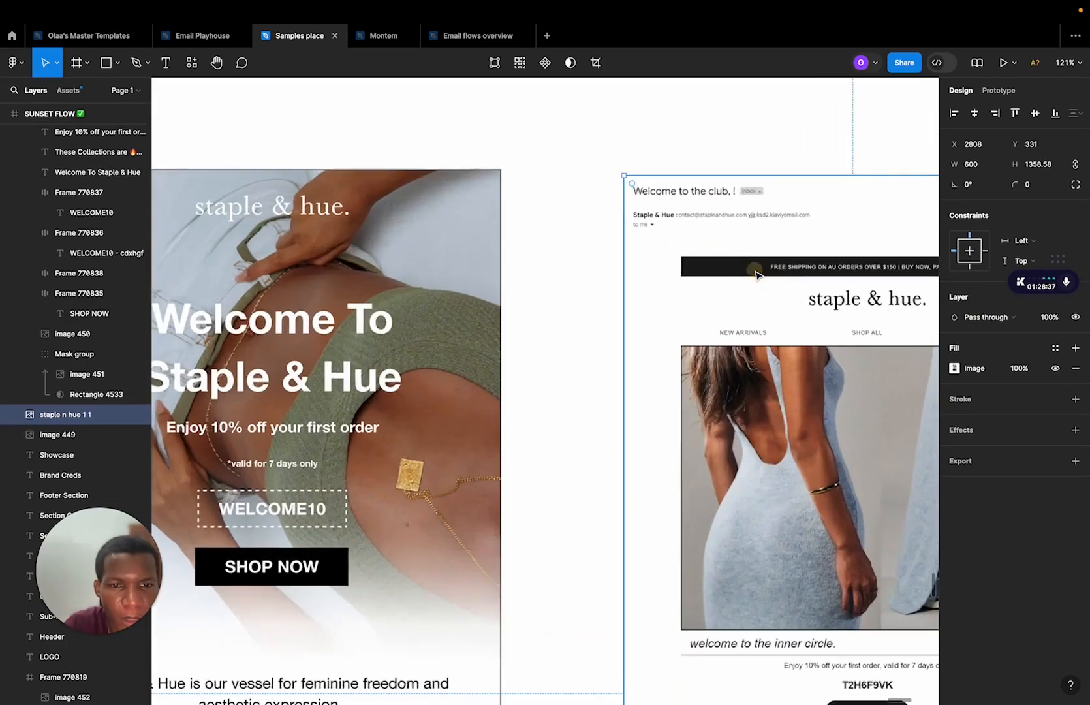
Compare the redesigned welcome email with the reference email beside it, from the logo down to the showcase.
scroll(709, 275, up, 5)
scroll(527, 290, down, 5)
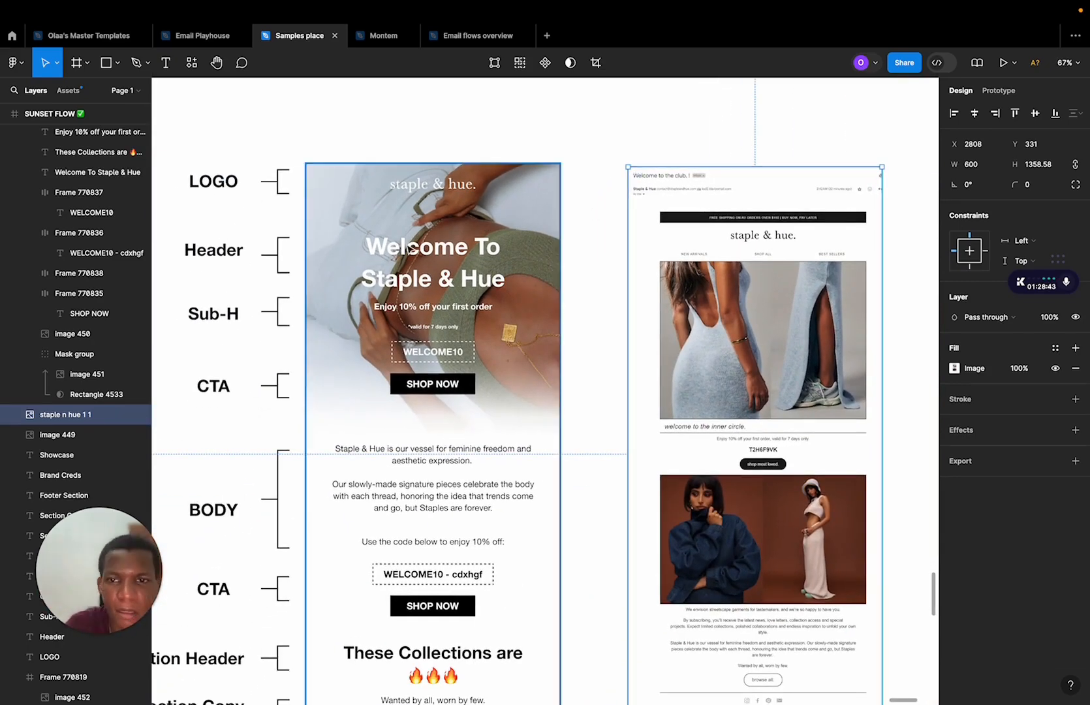
scroll(416, 363, down, 2)
scroll(416, 363, left, 2)
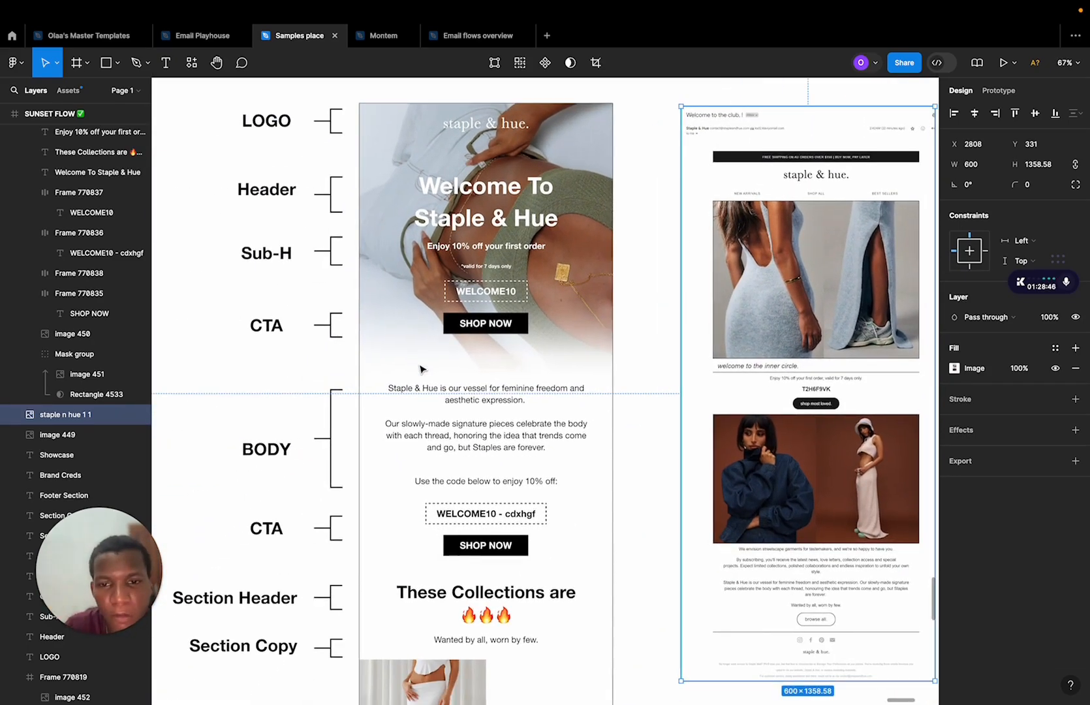
scroll(422, 370, down, 4)
scroll(421, 369, left, 1)
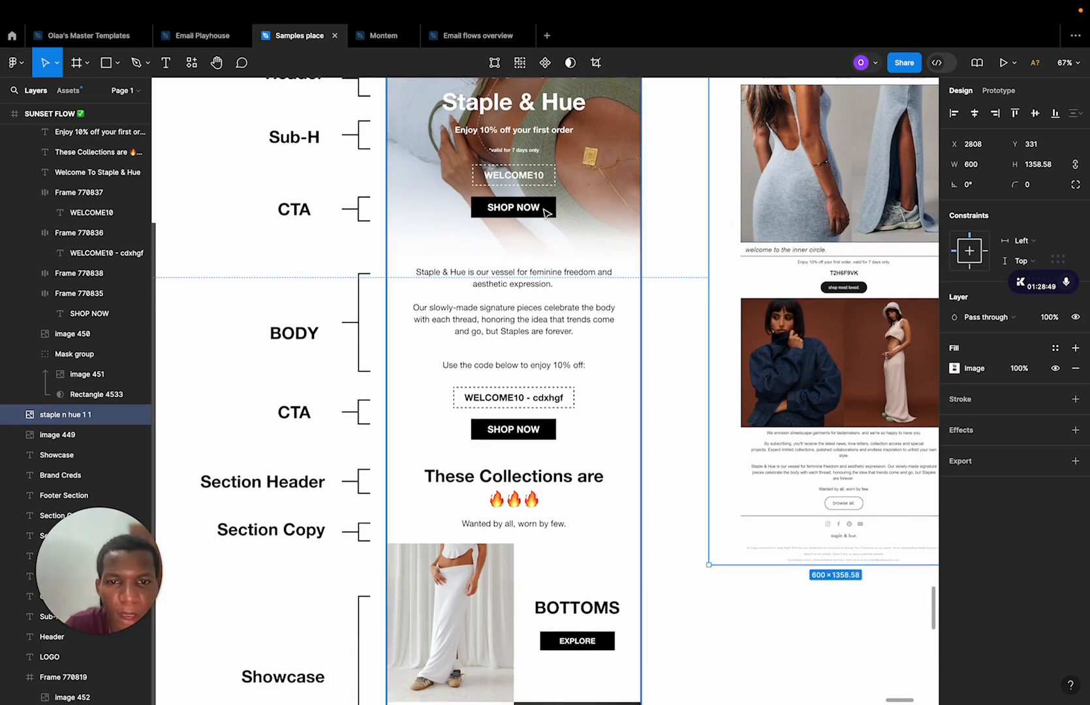
click(546, 213)
scroll(348, 367, down, 3)
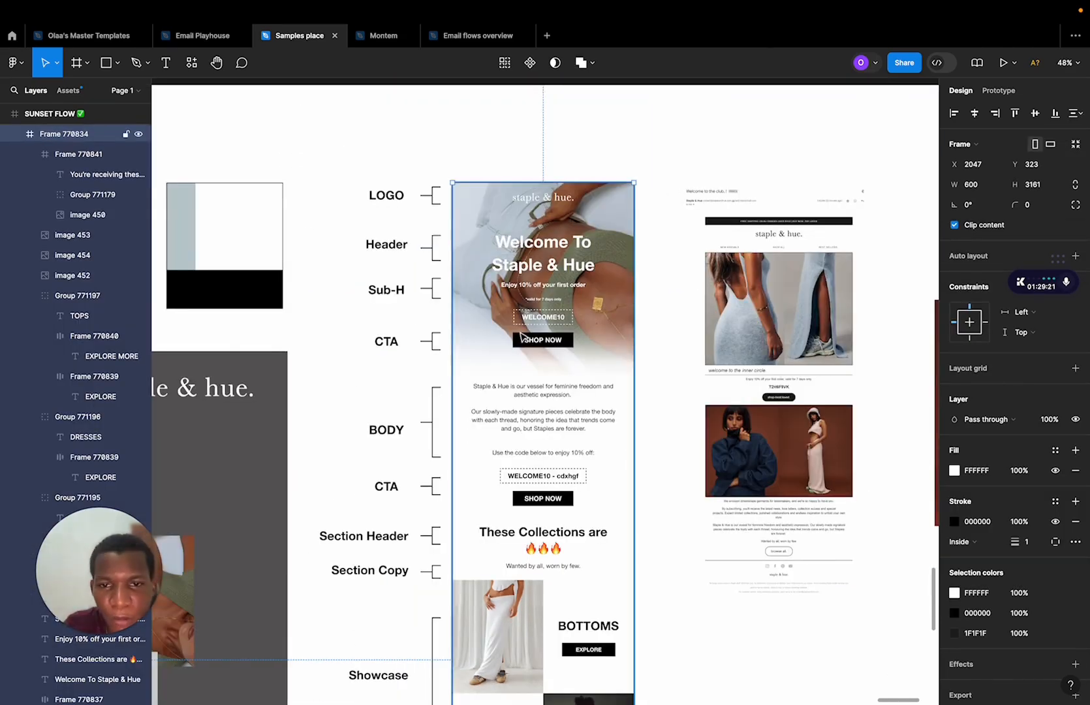
Change the fill of the SUNSET FLOW frame to the warm cream colour FFFAF1.
scroll(522, 336, down, 10)
scroll(522, 336, left, 1)
scroll(586, 341, down, 8)
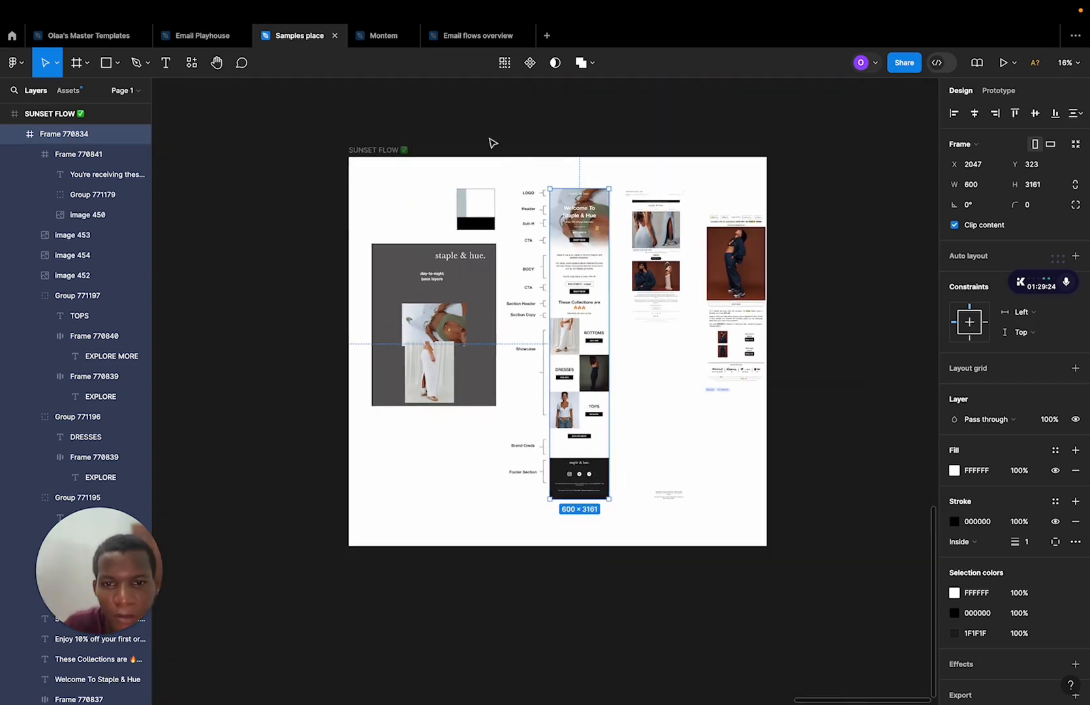
click(389, 162)
click(394, 152)
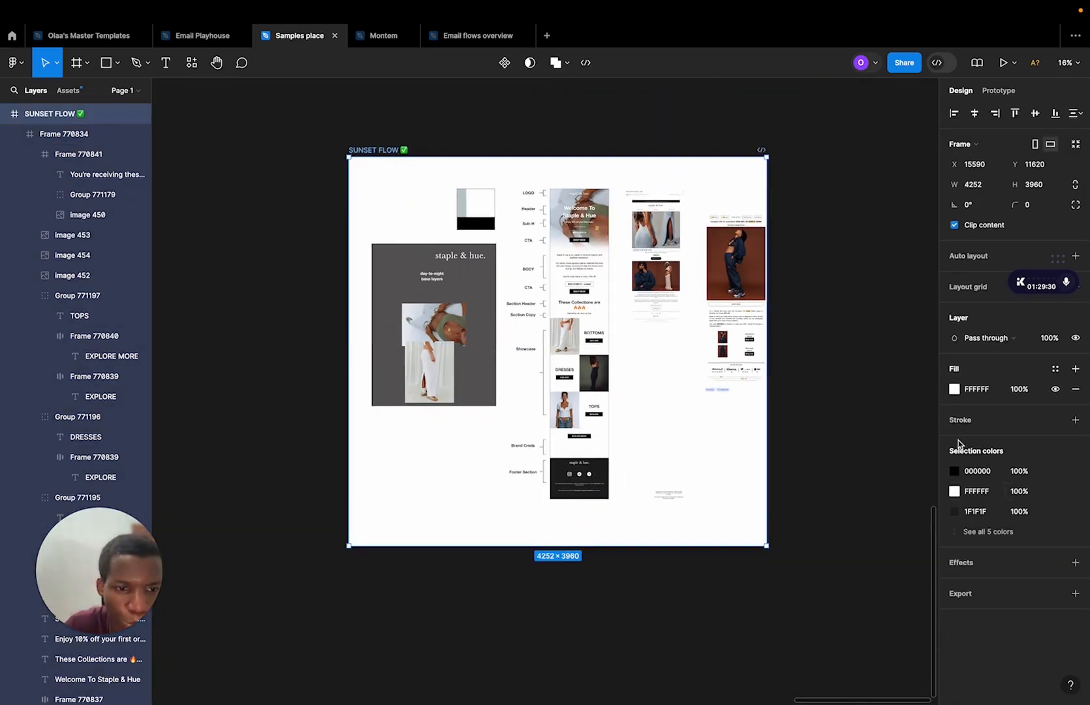
click(954, 390)
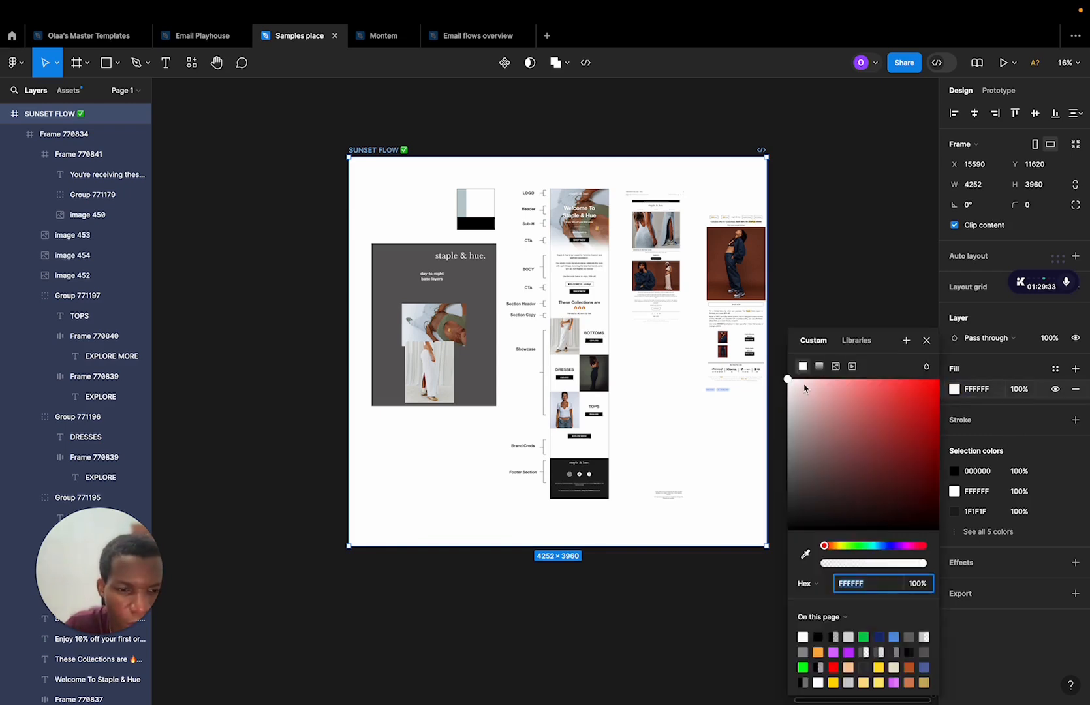
click(837, 545)
drag(790, 382, 798, 383)
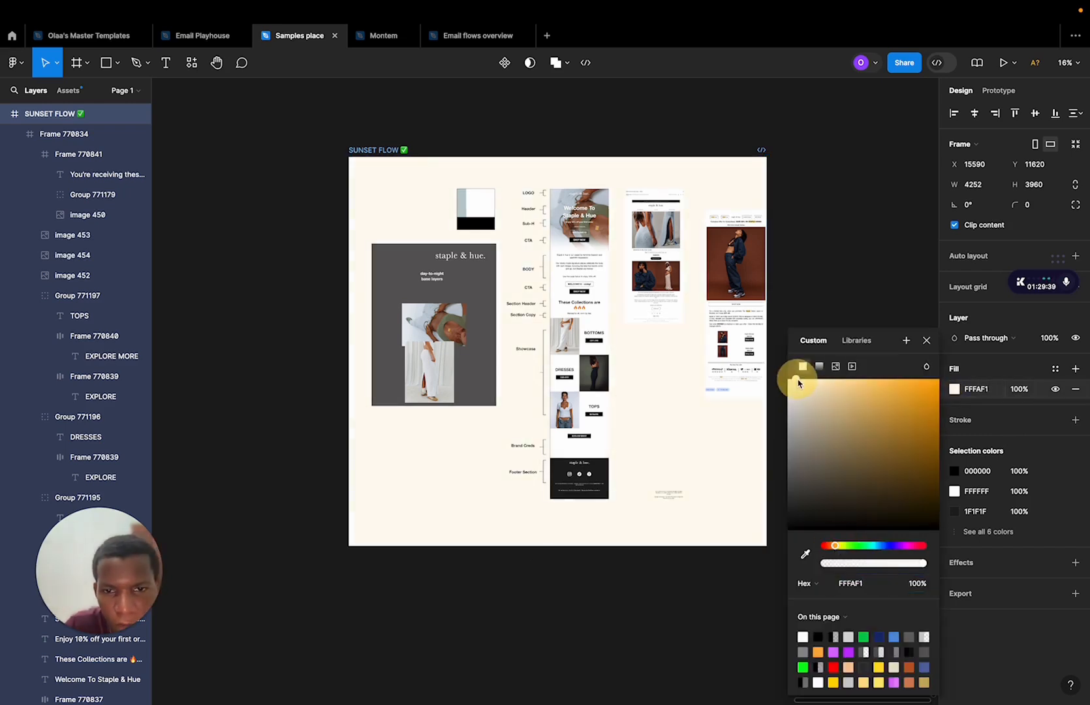
Scale the staple & hue logo in the email header up to about 238 × 41, centre it horizontally and nudge it down.
click(825, 220)
scroll(715, 216, up, 5)
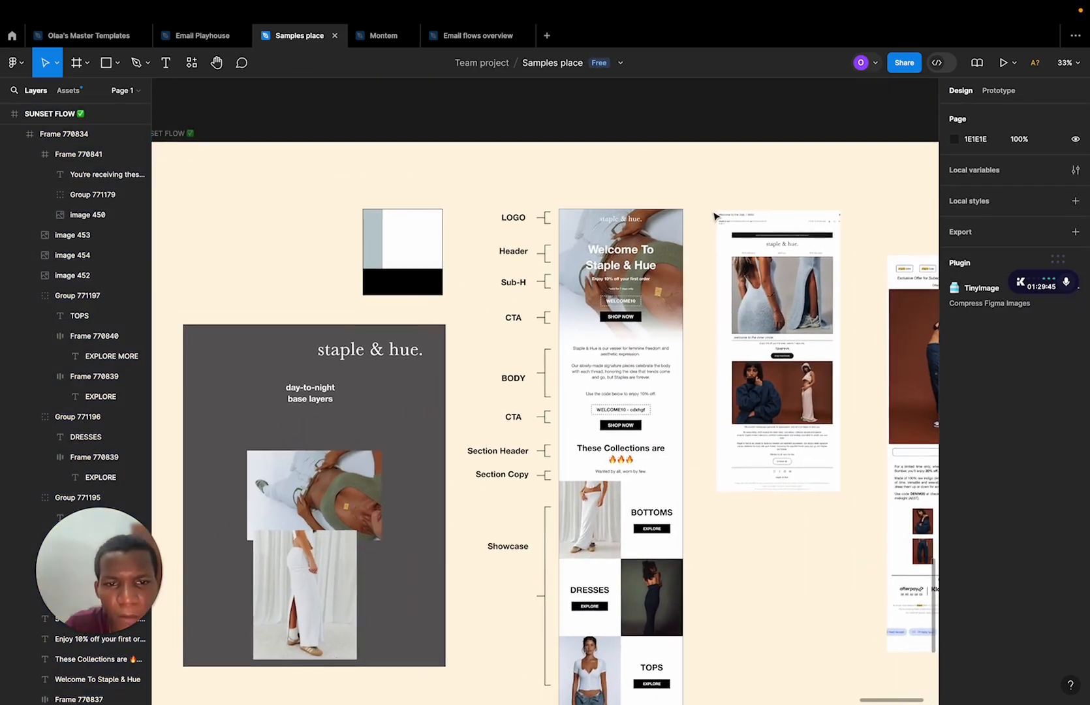
scroll(715, 215, up, 8)
click(630, 225)
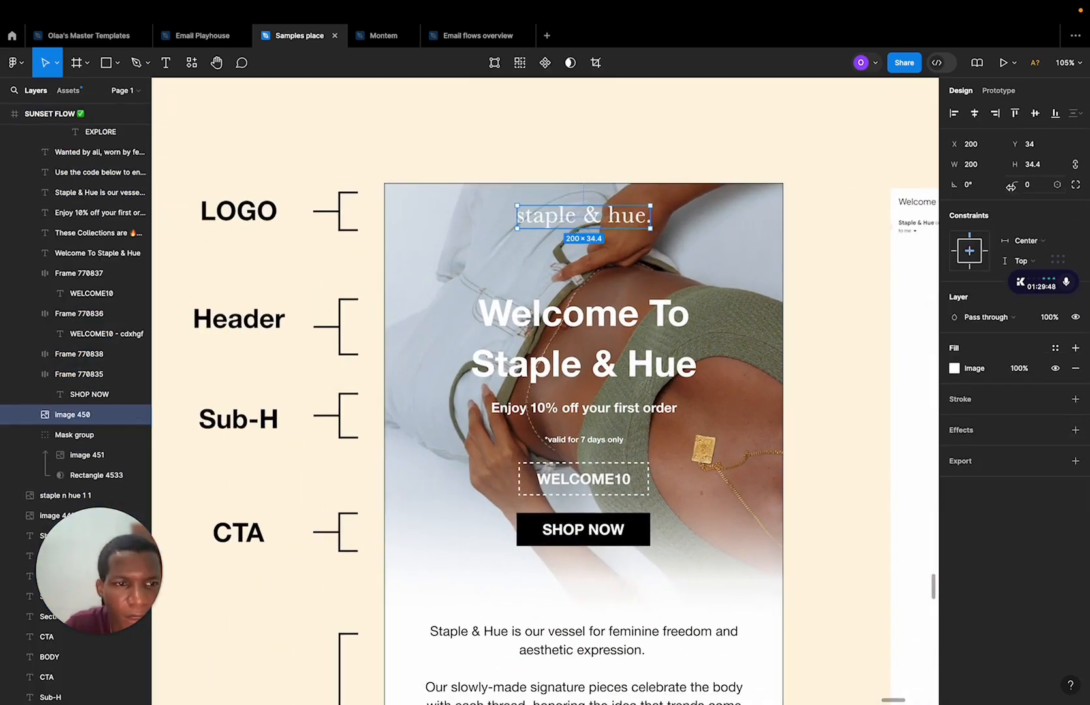
drag(651, 229, 656, 235)
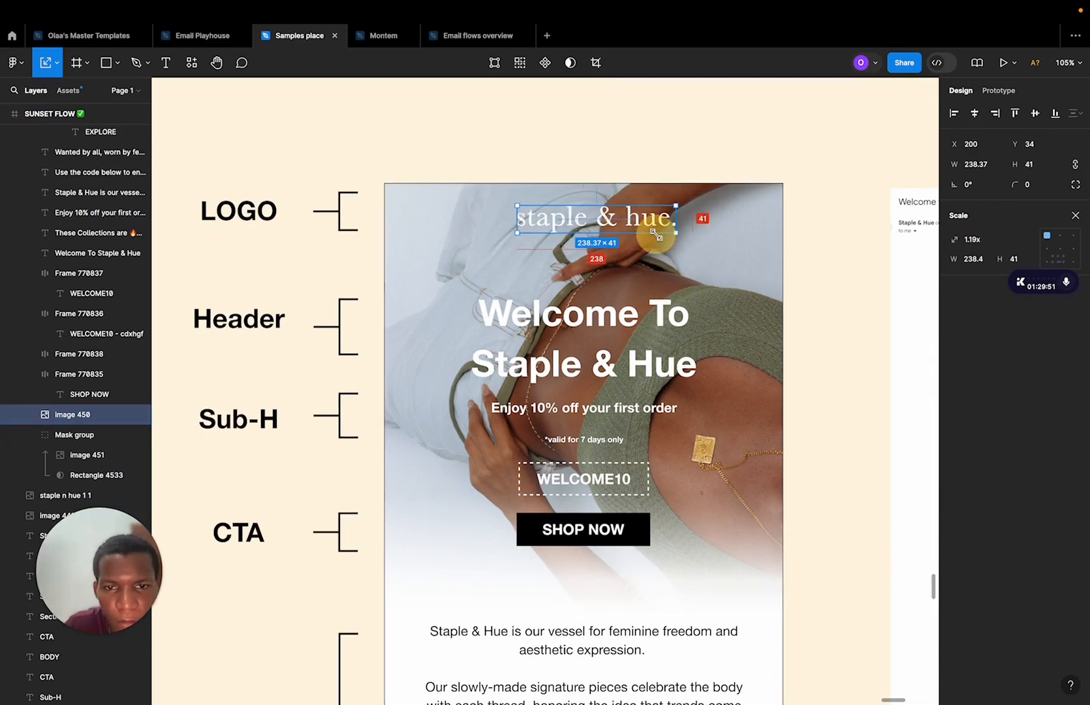
key(alt+h)
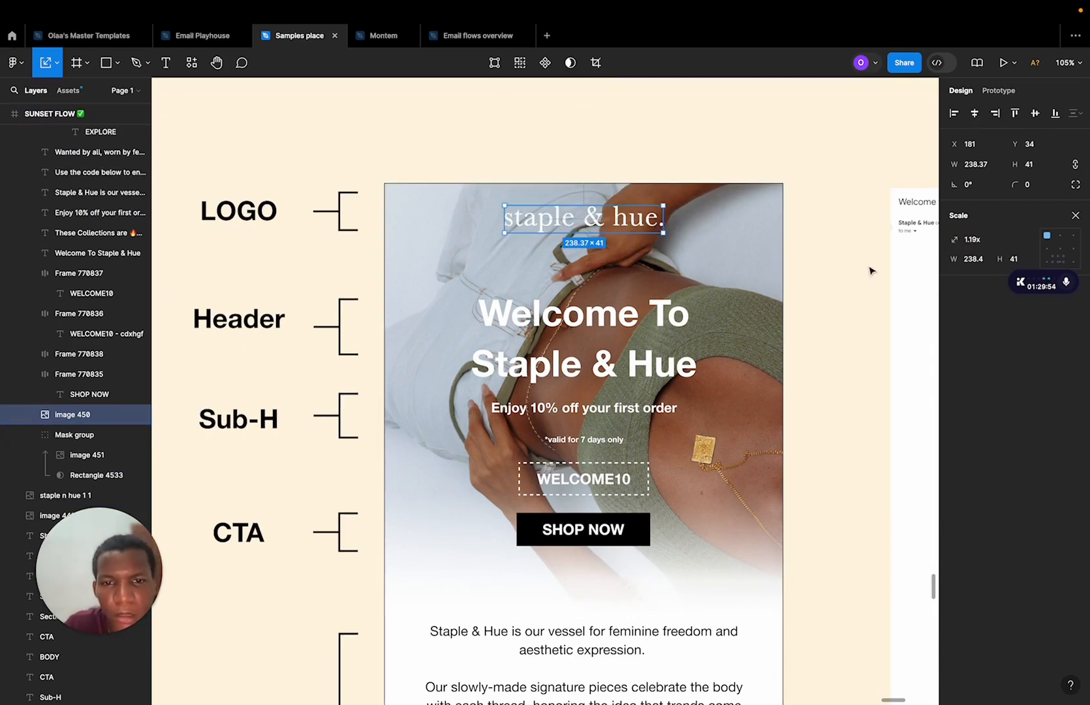
click(838, 223)
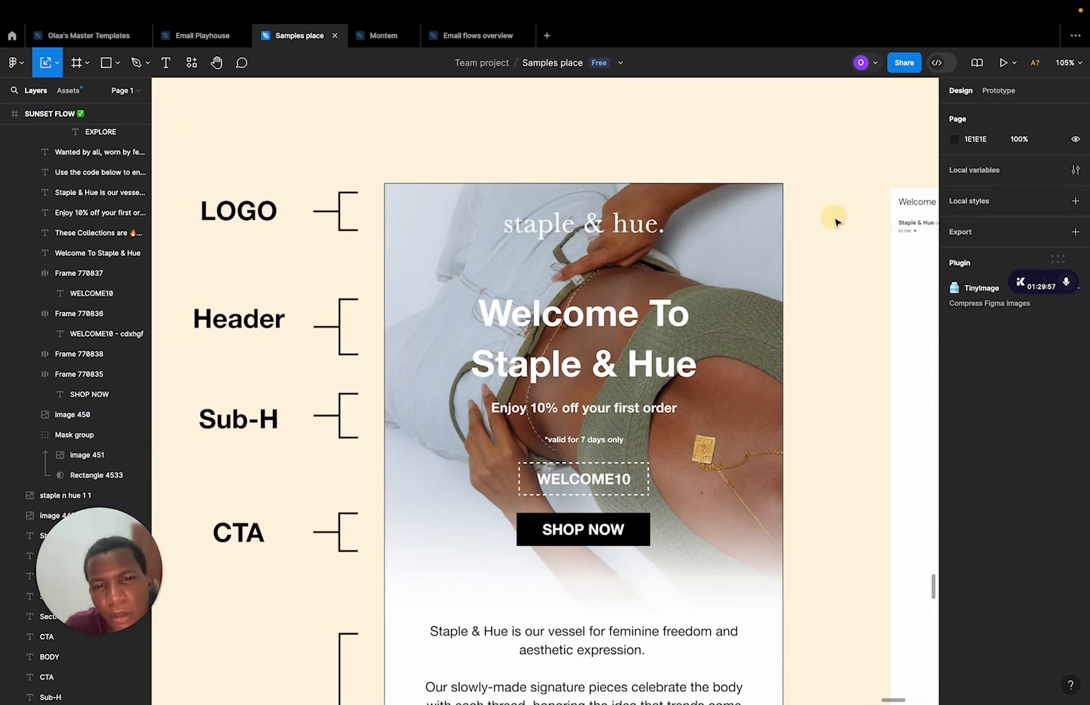
Nudge the Welcome To Staple & Hue heading slightly upward in the header image.
scroll(788, 141, down, 3)
scroll(749, 219, down, 1)
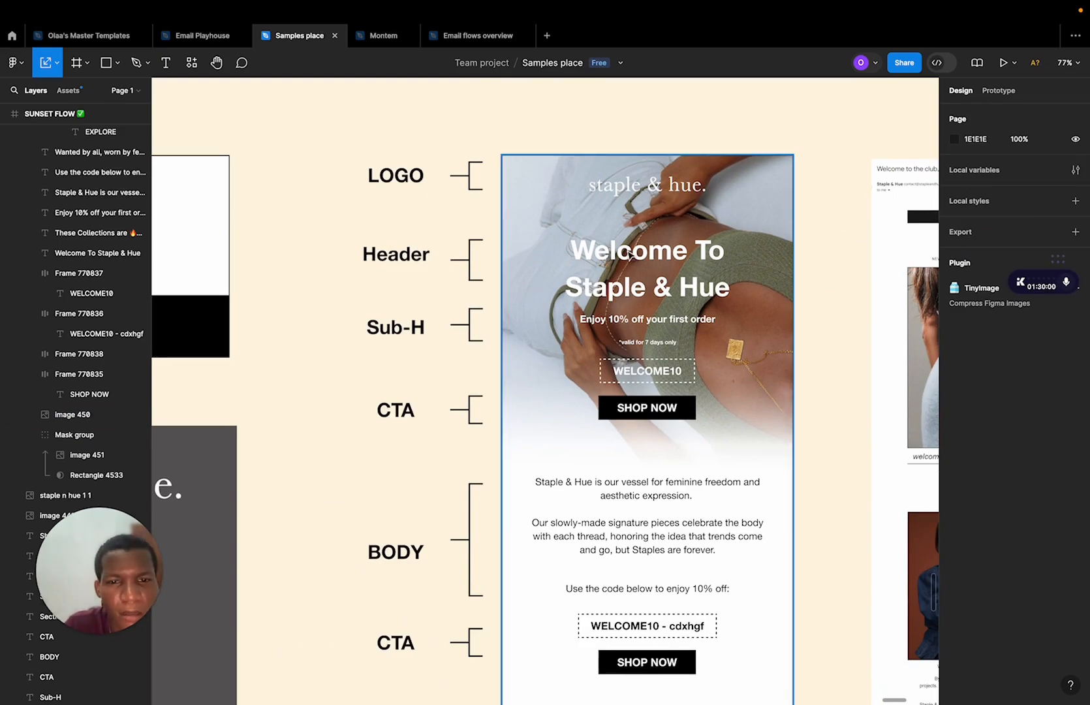
click(630, 256)
click(822, 323)
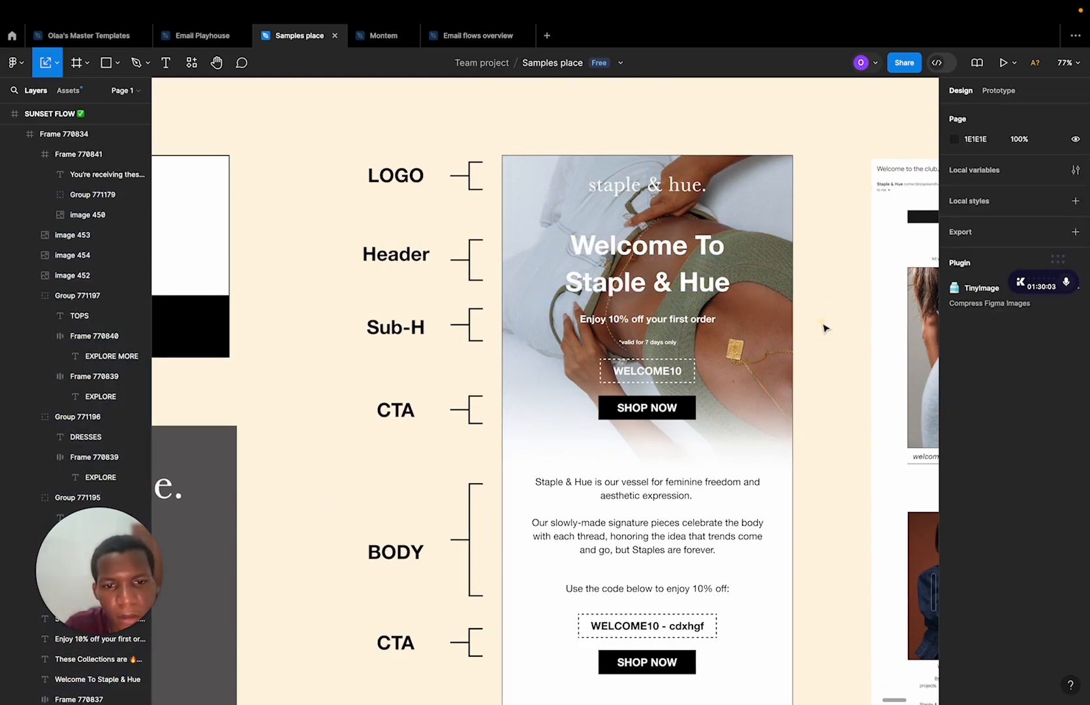
Review the welcome email from the logo and header through the body copy to the showcase section.
scroll(823, 324, down, 4)
scroll(825, 328, down, 2)
scroll(825, 328, up, 5)
scroll(825, 327, down, 3)
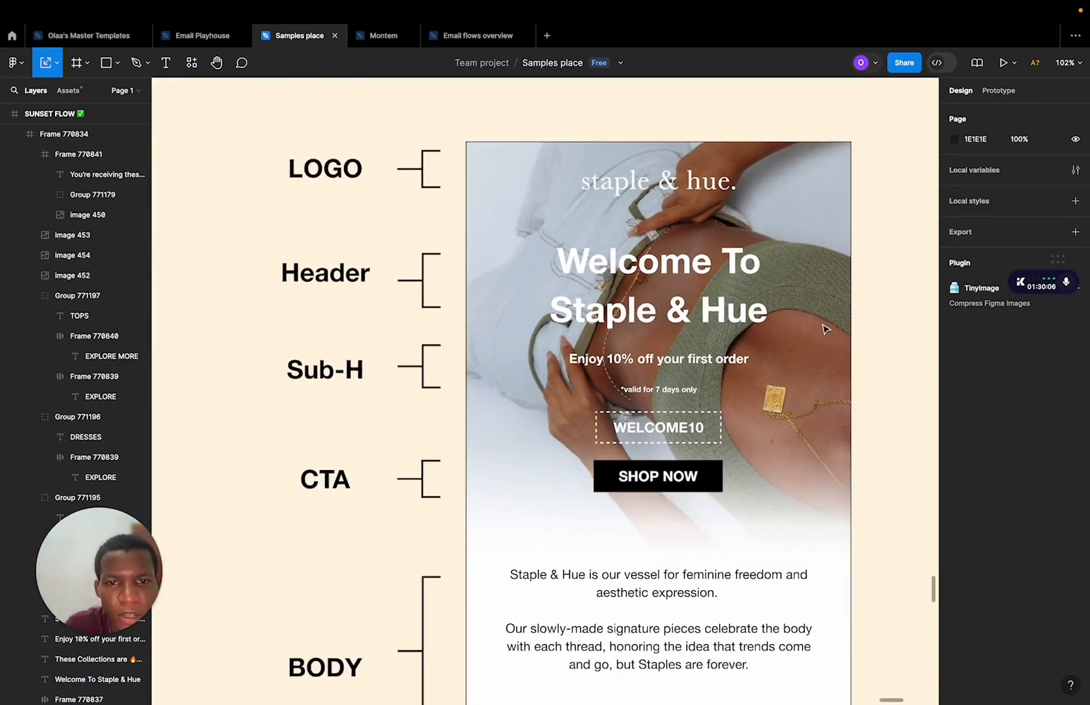
scroll(825, 327, up, 2)
scroll(825, 327, down, 2)
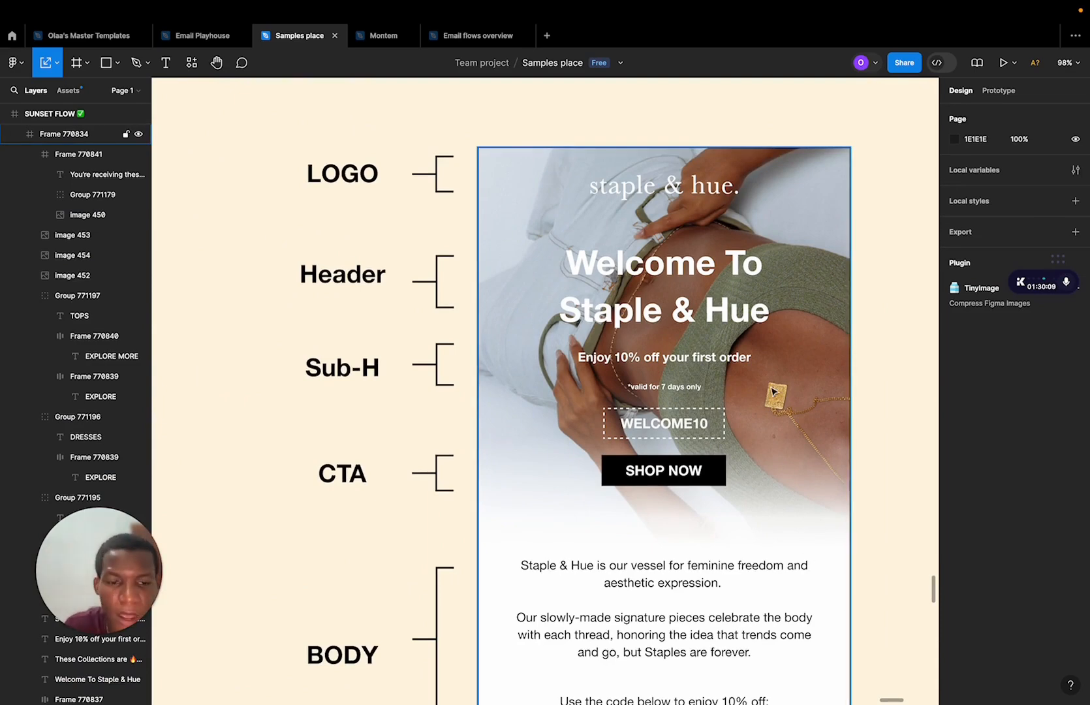
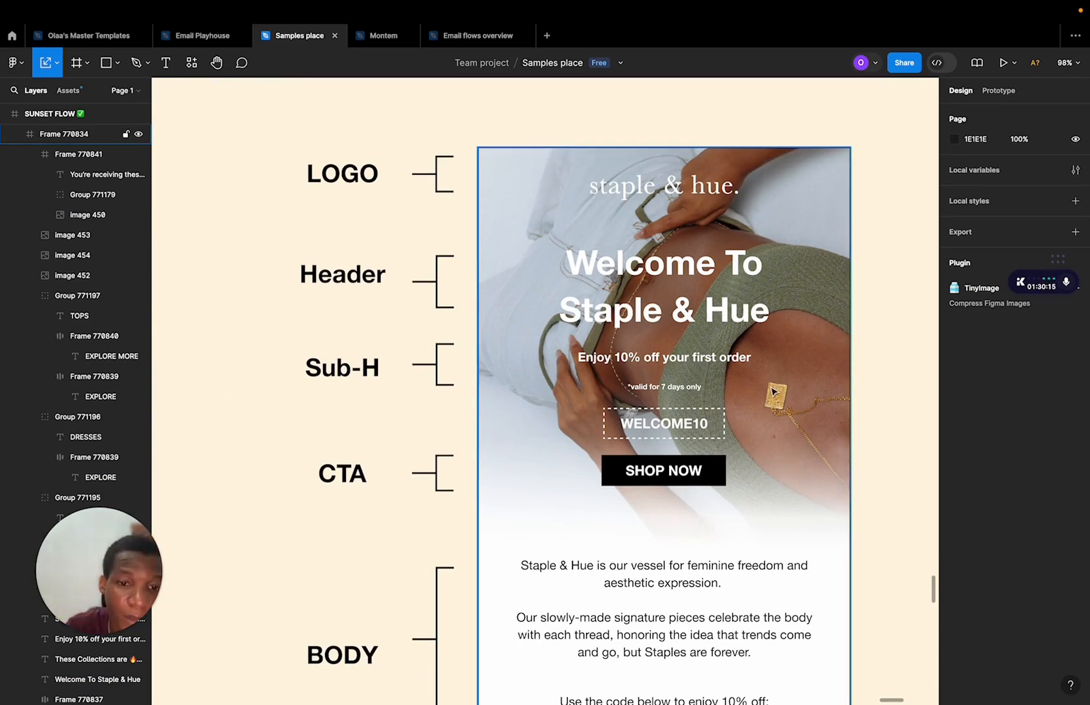
scroll(773, 390, down, 7)
scroll(574, 245, up, 3)
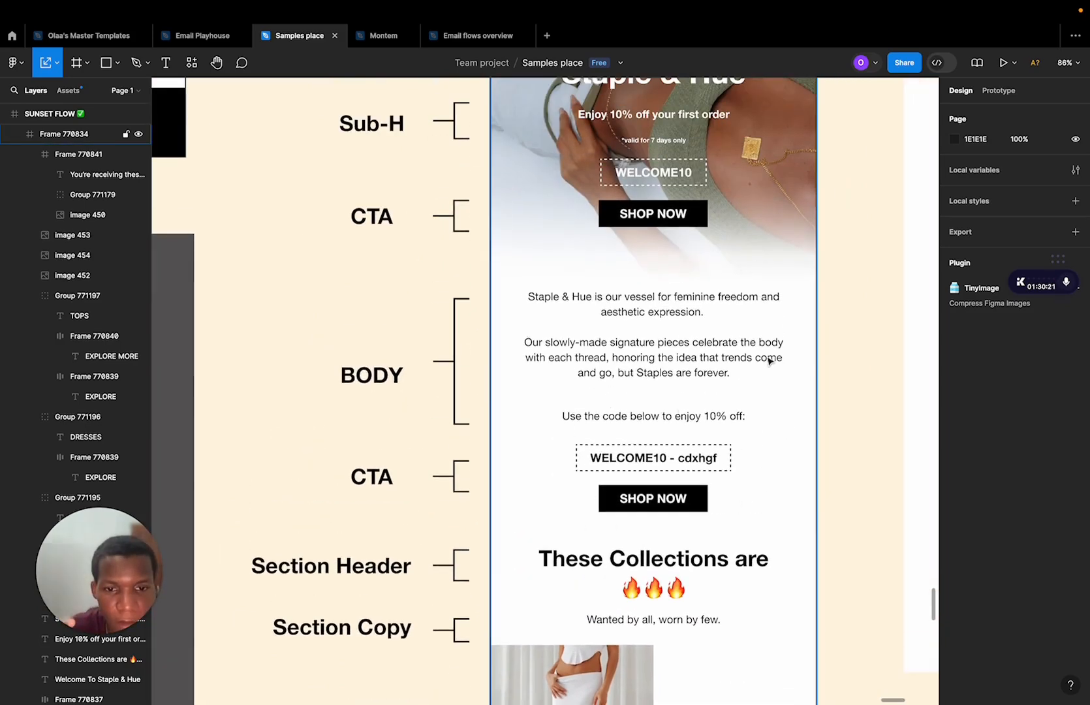
scroll(769, 361, down, 6)
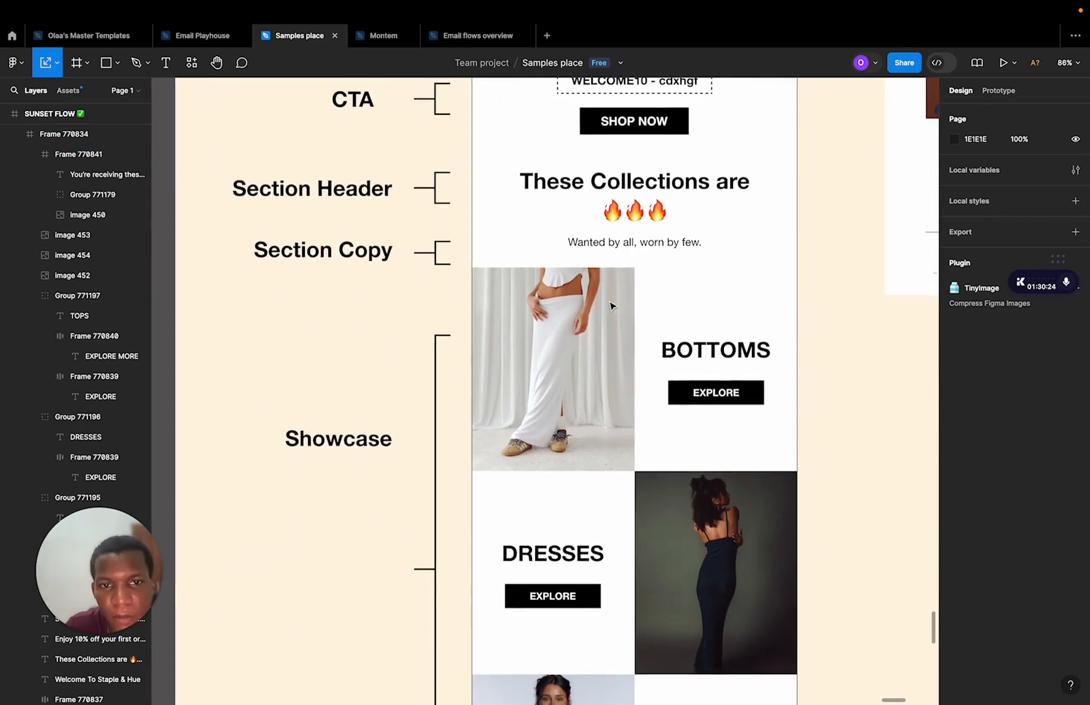
scroll(668, 249, down, 8)
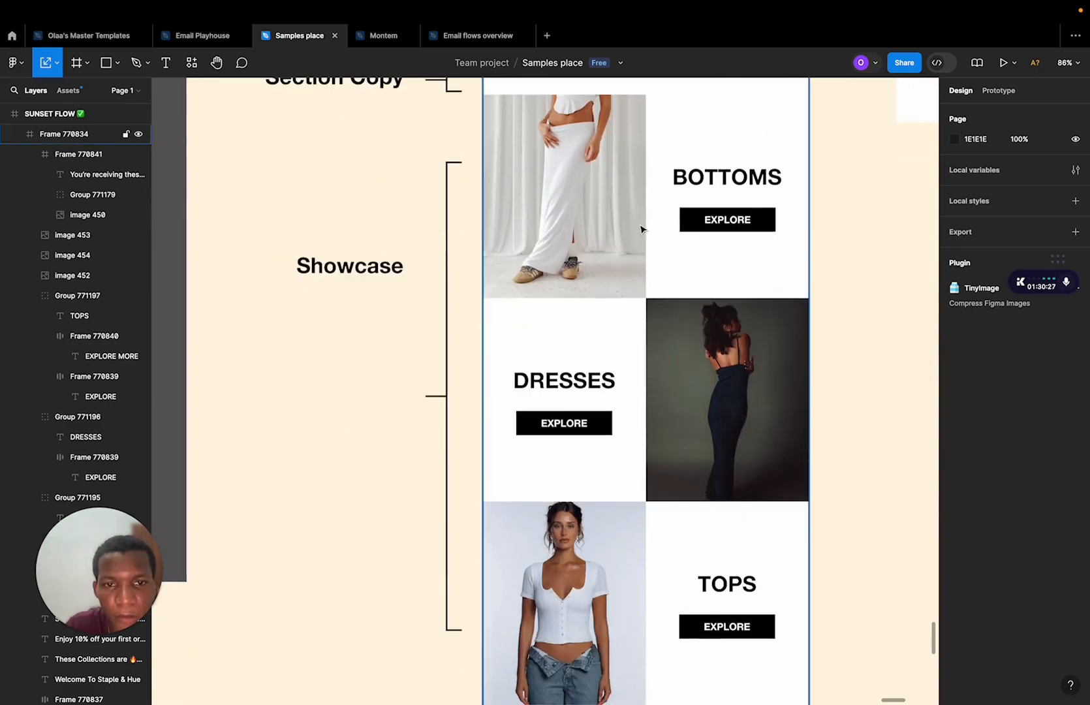
Switch to the browser, look over the Staple & Hue home page down to its Bestsellers, and return to Figma.
key(ctrl+Right)
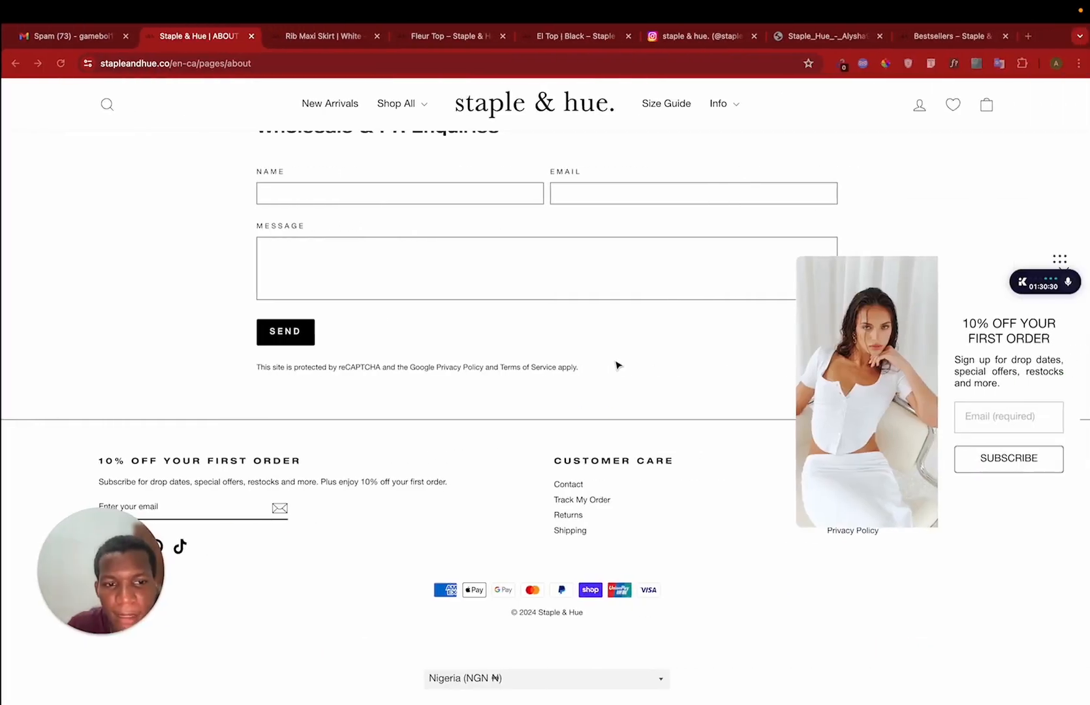
scroll(617, 365, up, 10)
click(549, 148)
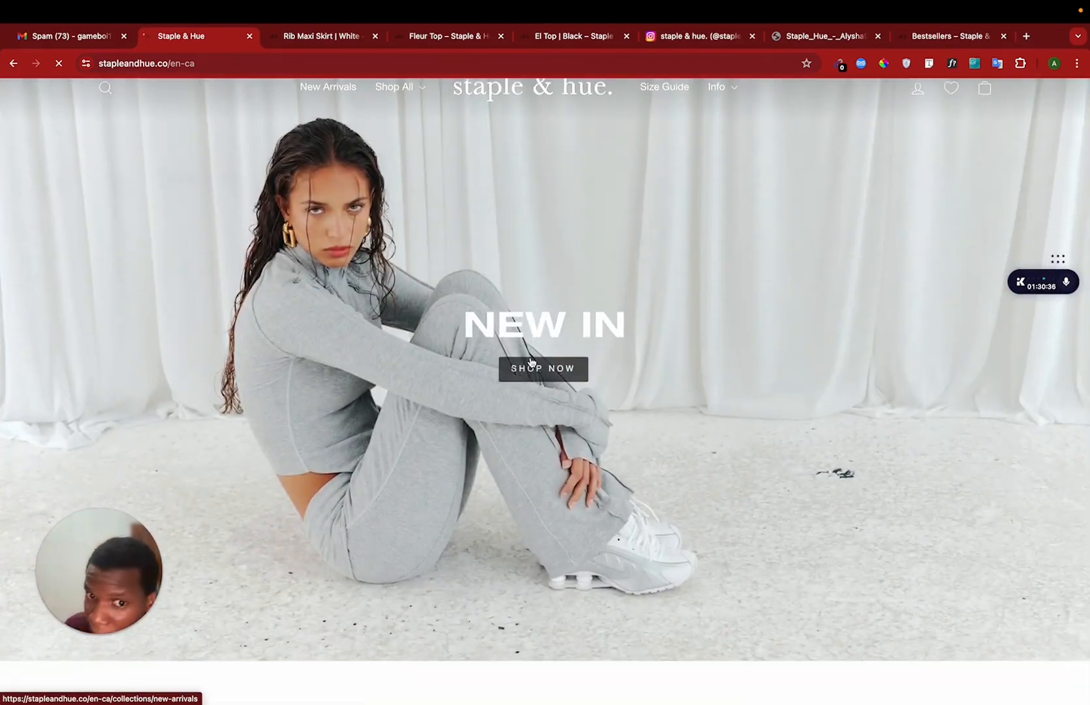
scroll(679, 200, down, 20)
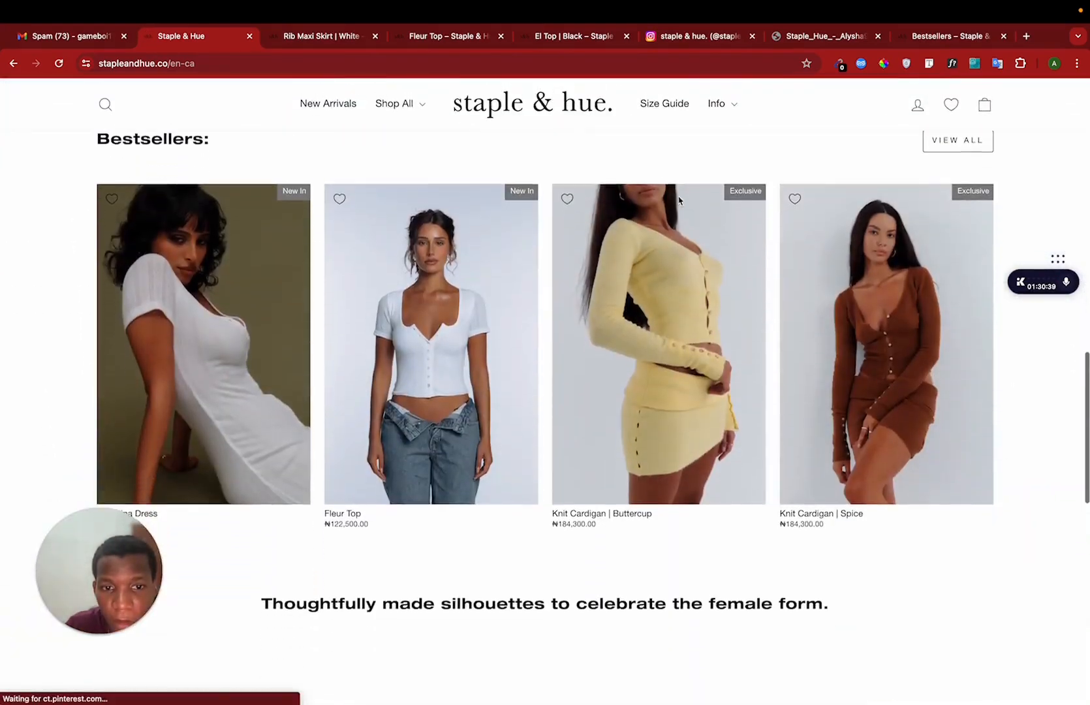
scroll(679, 200, up, 20)
key(ctrl+Left)
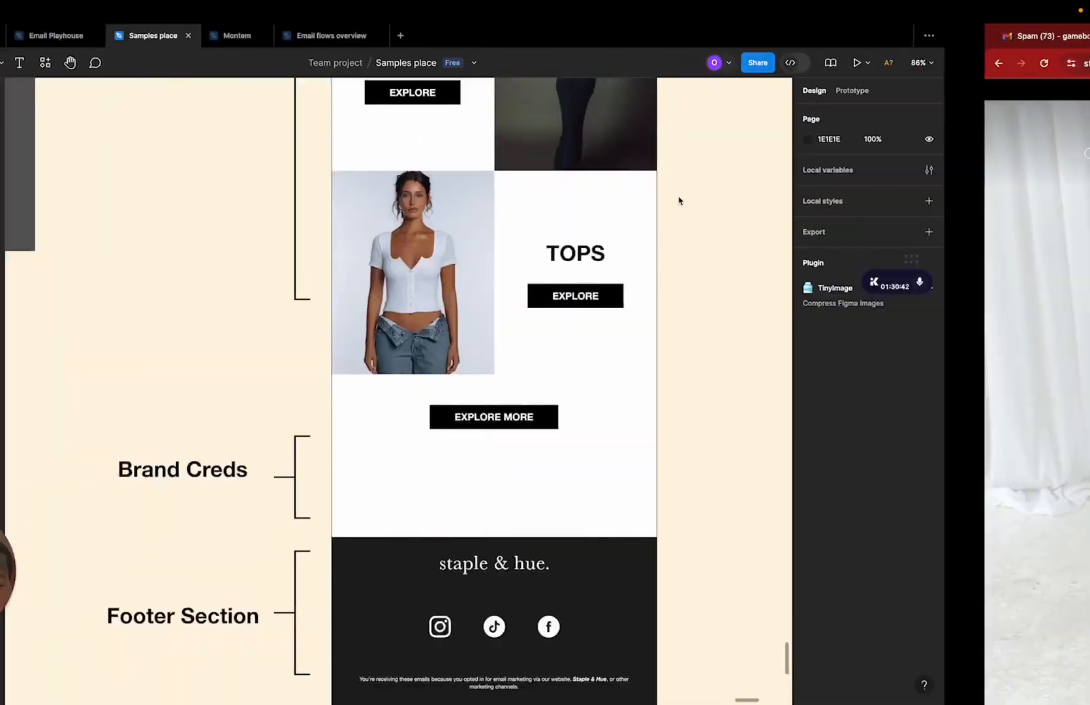
Examine the two reference emails beside the welcome design, including the denim offer's copy, products and payment logos.
scroll(758, 238, down, 10)
scroll(591, 335, up, 8)
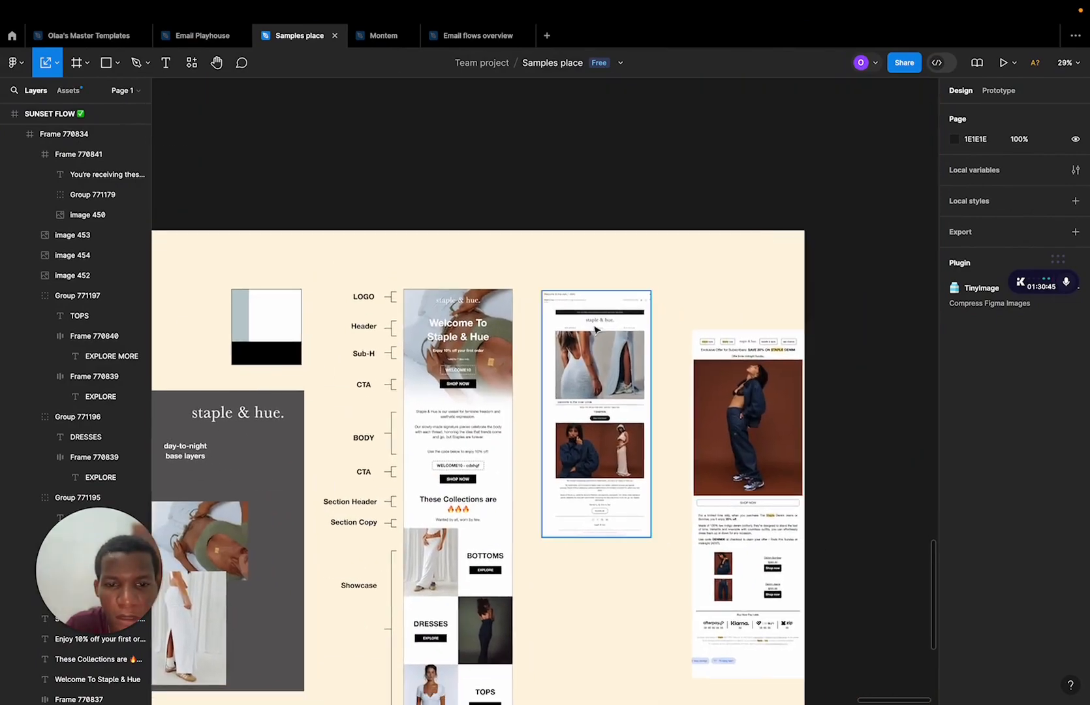
scroll(591, 335, down, 3)
scroll(592, 335, up, 5)
scroll(591, 335, down, 6)
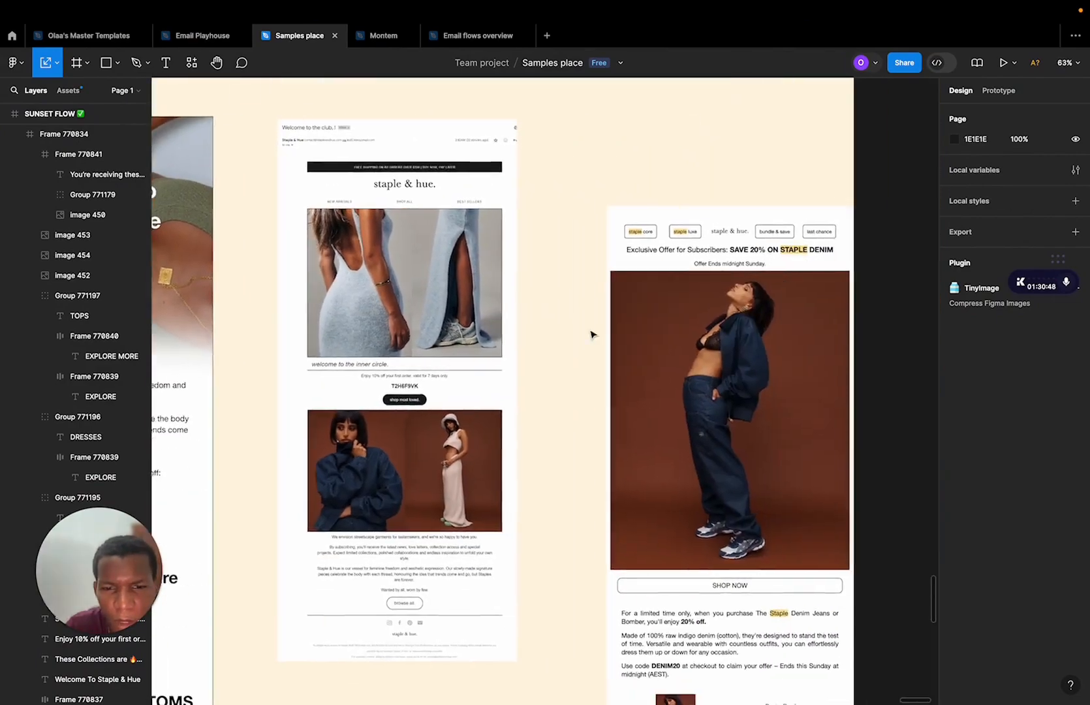
scroll(592, 335, right, 4)
scroll(592, 335, down, 3)
scroll(592, 335, down, 3)
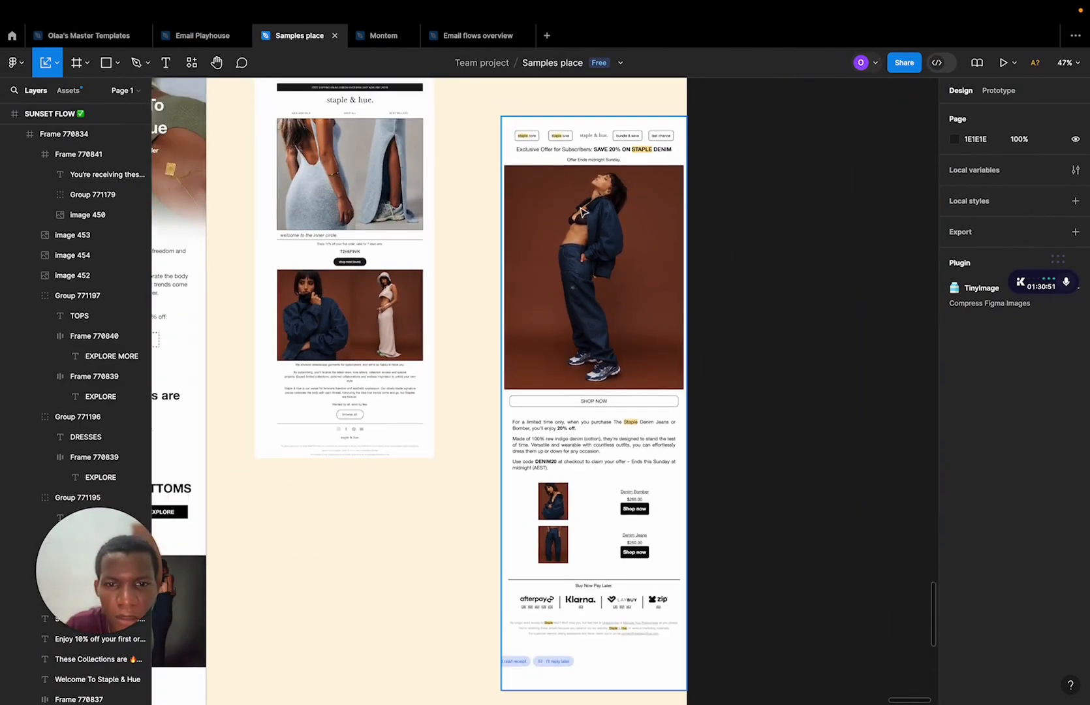
scroll(601, 260, down, 1)
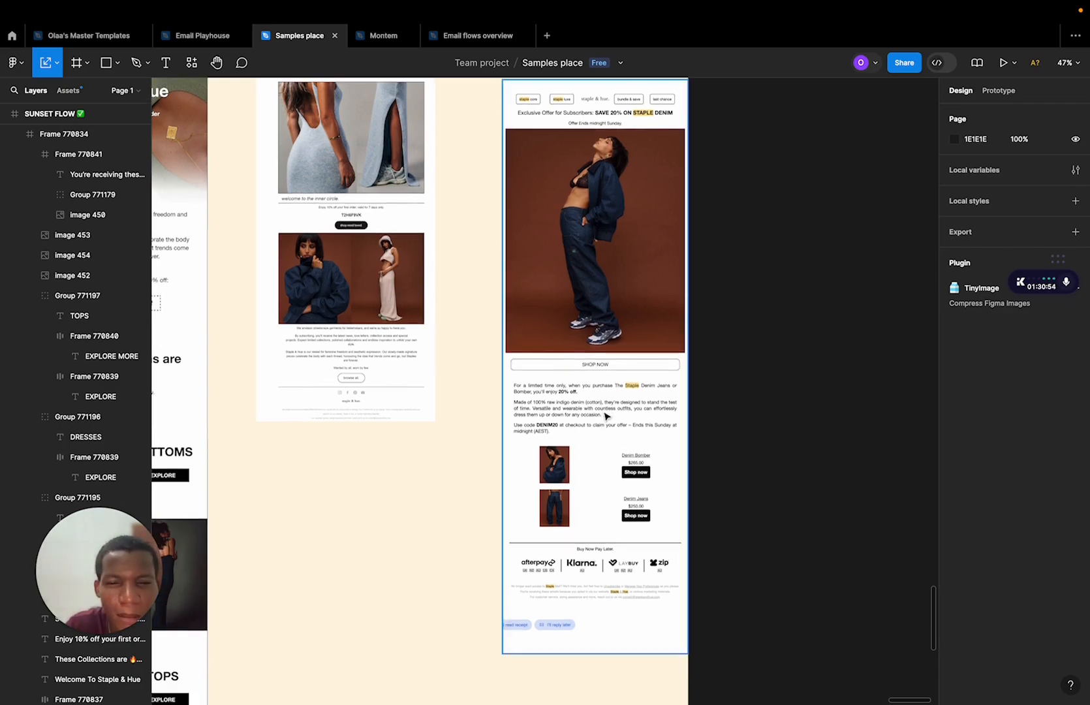
scroll(574, 424, up, 5)
scroll(575, 424, down, 6)
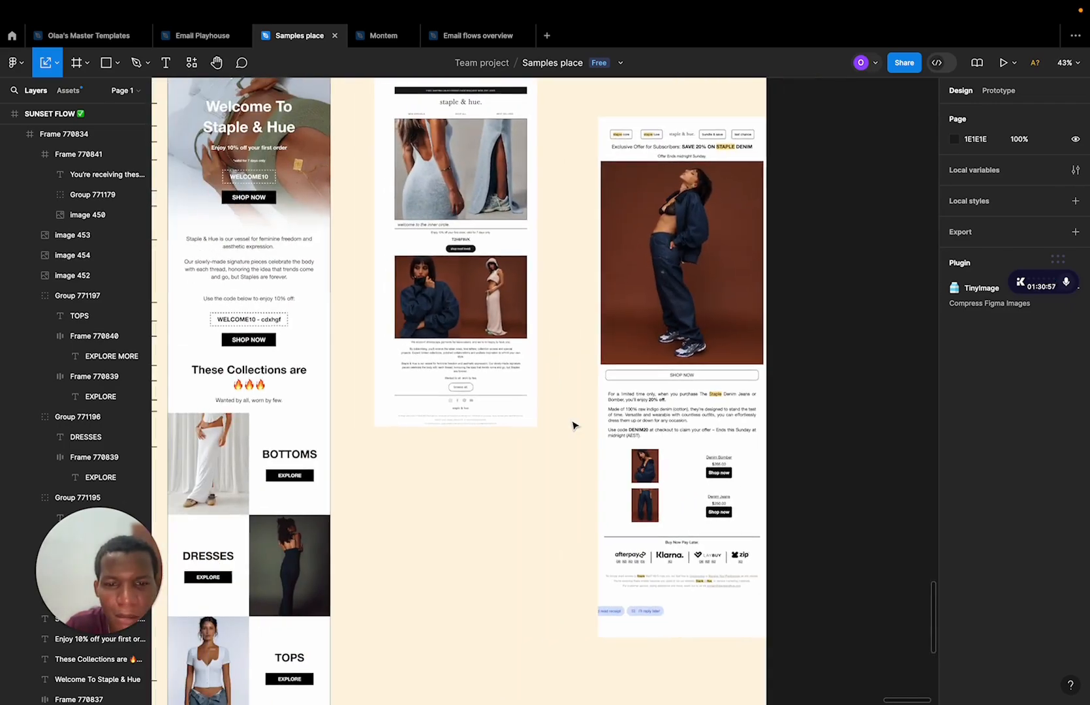
scroll(574, 425, up, 5)
scroll(574, 425, down, 3)
Make "10% off:" bold in the body line "Use the code below to enjoy 10% off:".
scroll(574, 425, left, 5)
scroll(575, 425, up, 5)
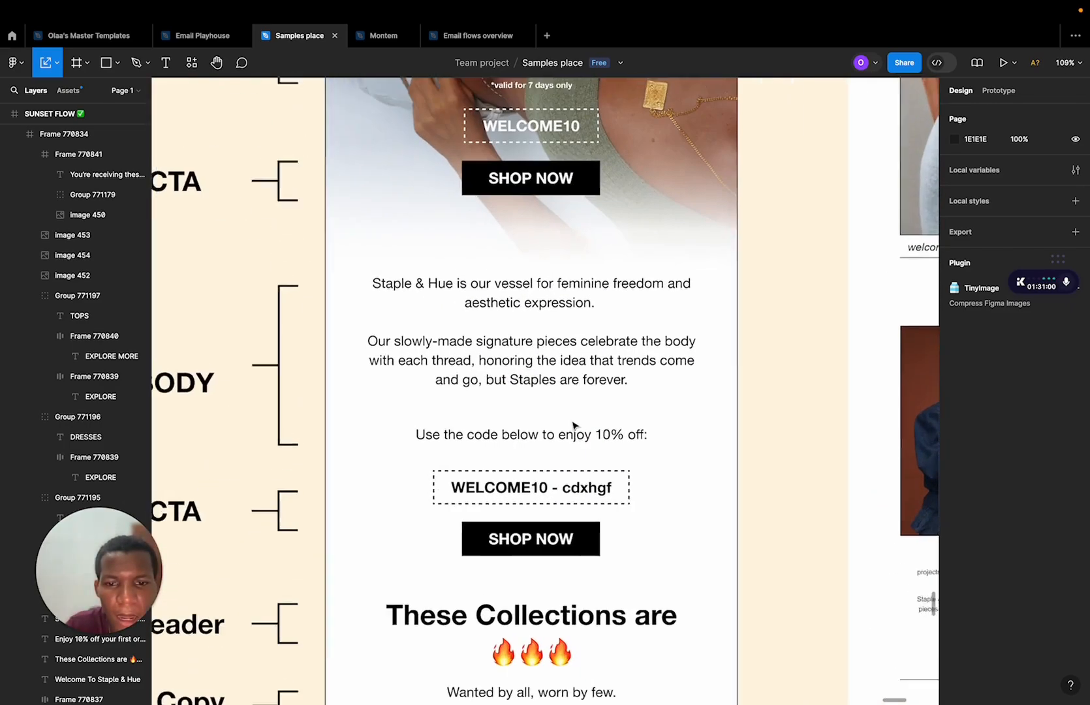
double_click(609, 471)
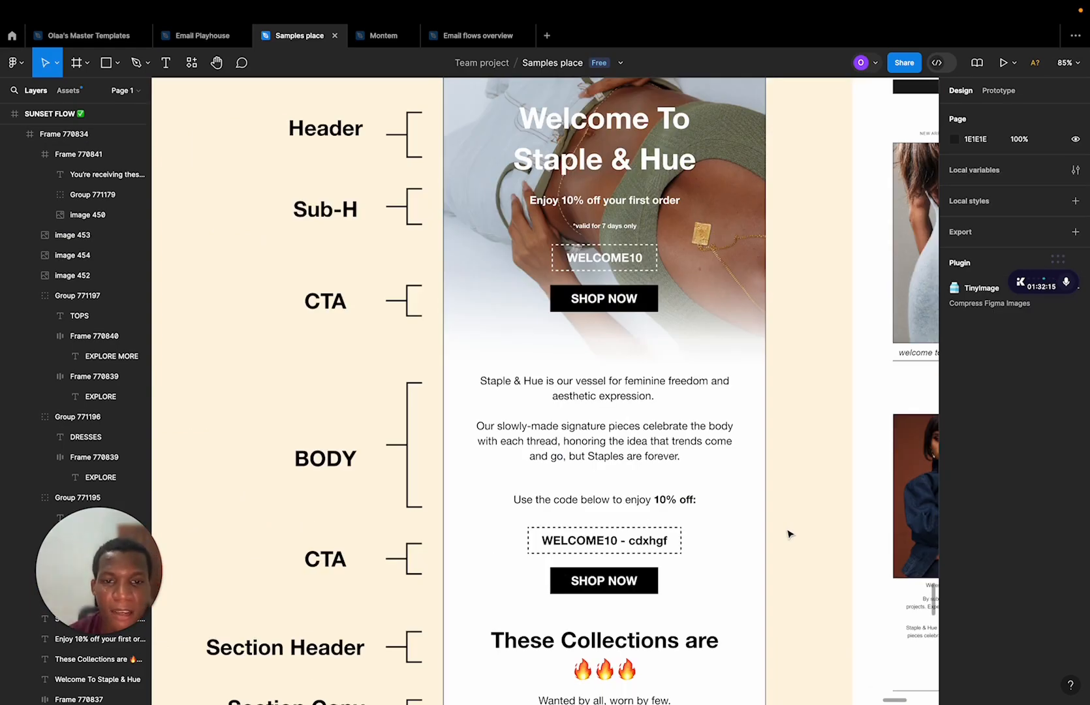
Move the SHOP NOW button in the header image down to Y 516, below the WELCOME10 code box.
scroll(788, 533, down, 3)
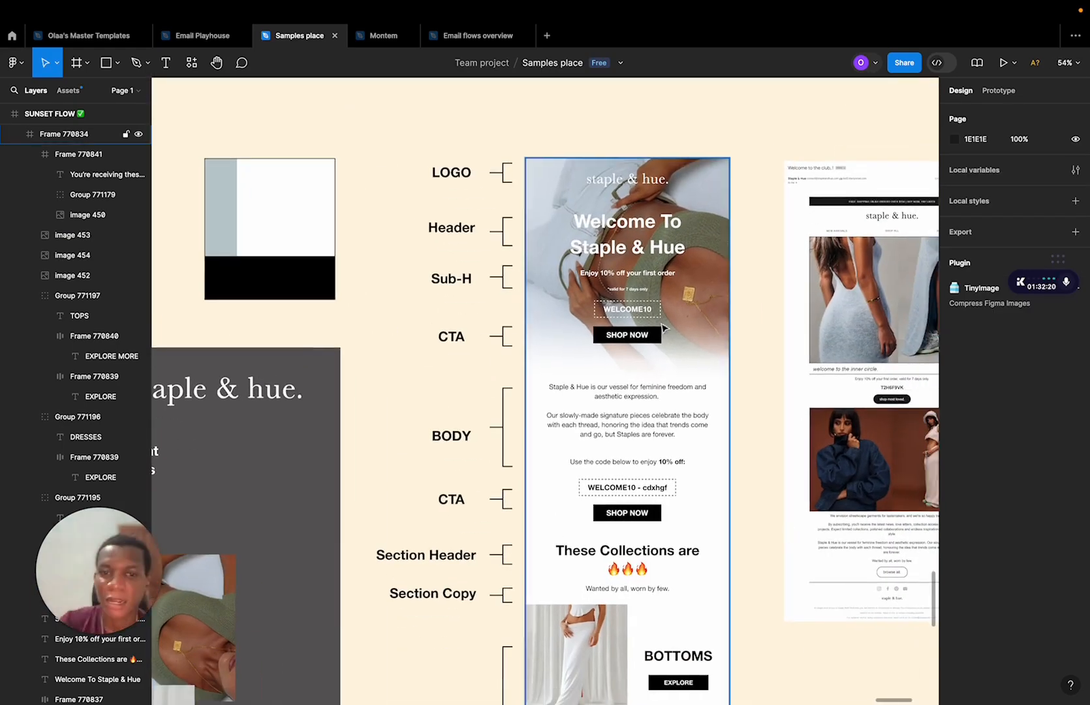
double_click(638, 342)
key(shift+Down)
key(shift+Down)
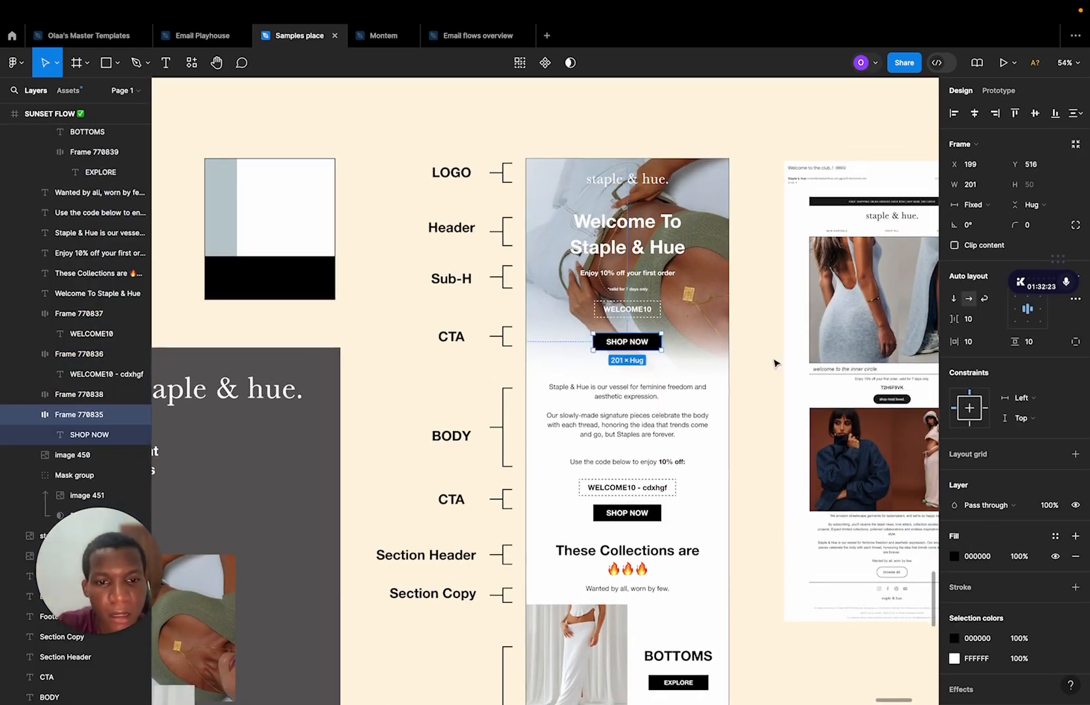
click(774, 362)
scroll(775, 363, up, 2)
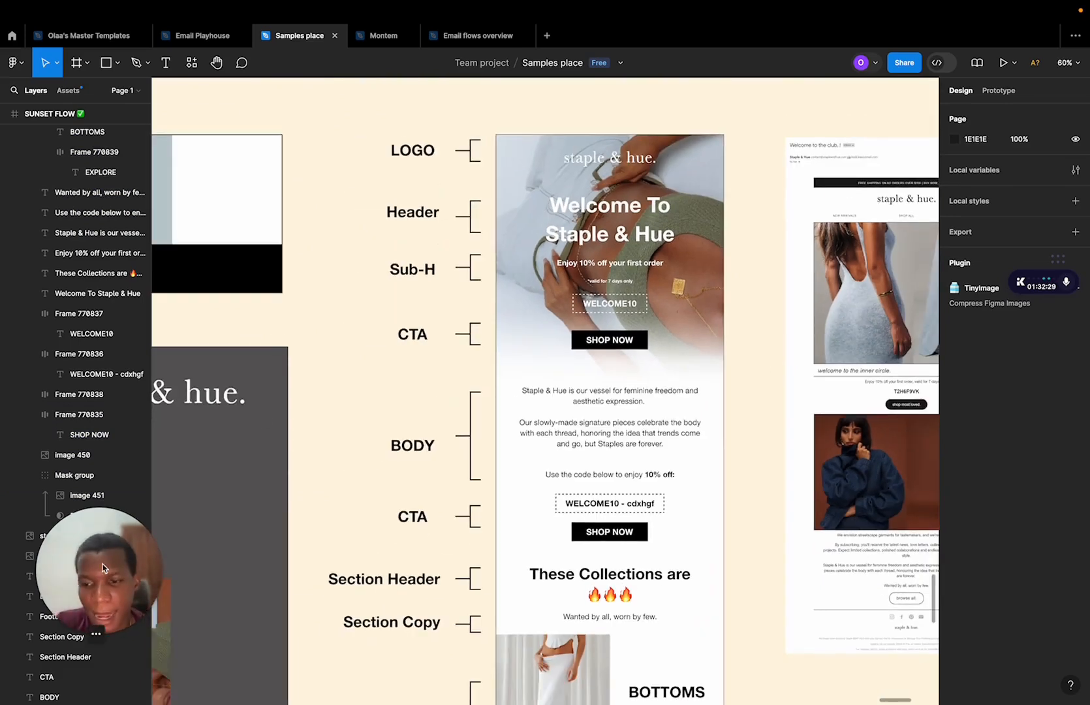
click(96, 634)
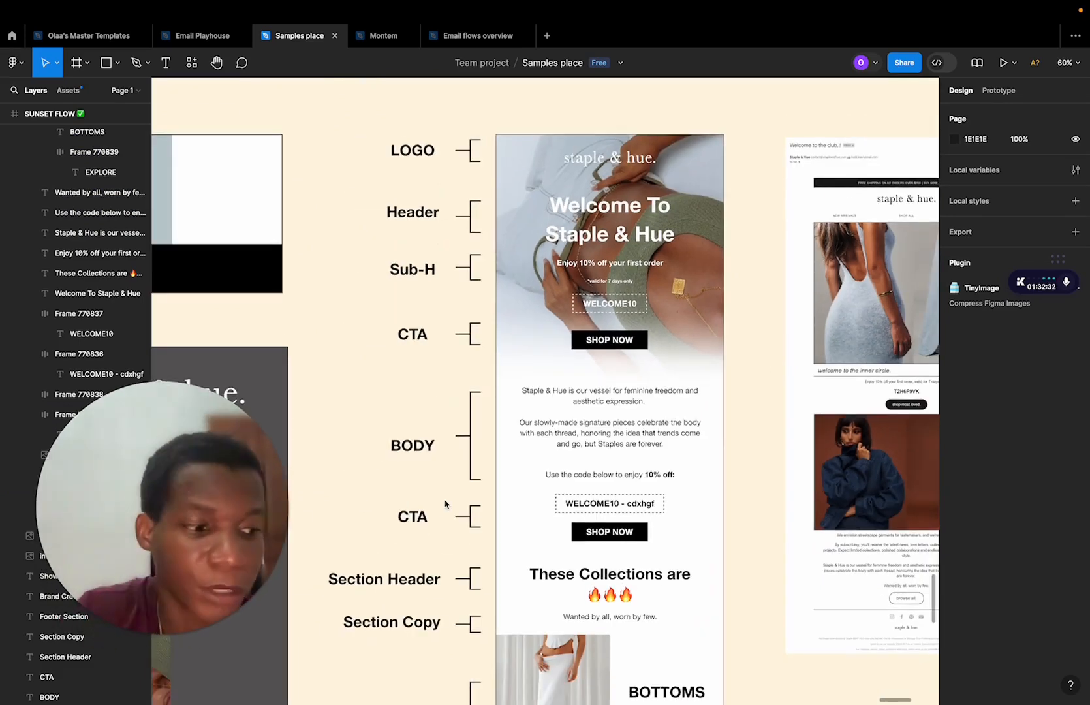
scroll(569, 475, down, 5)
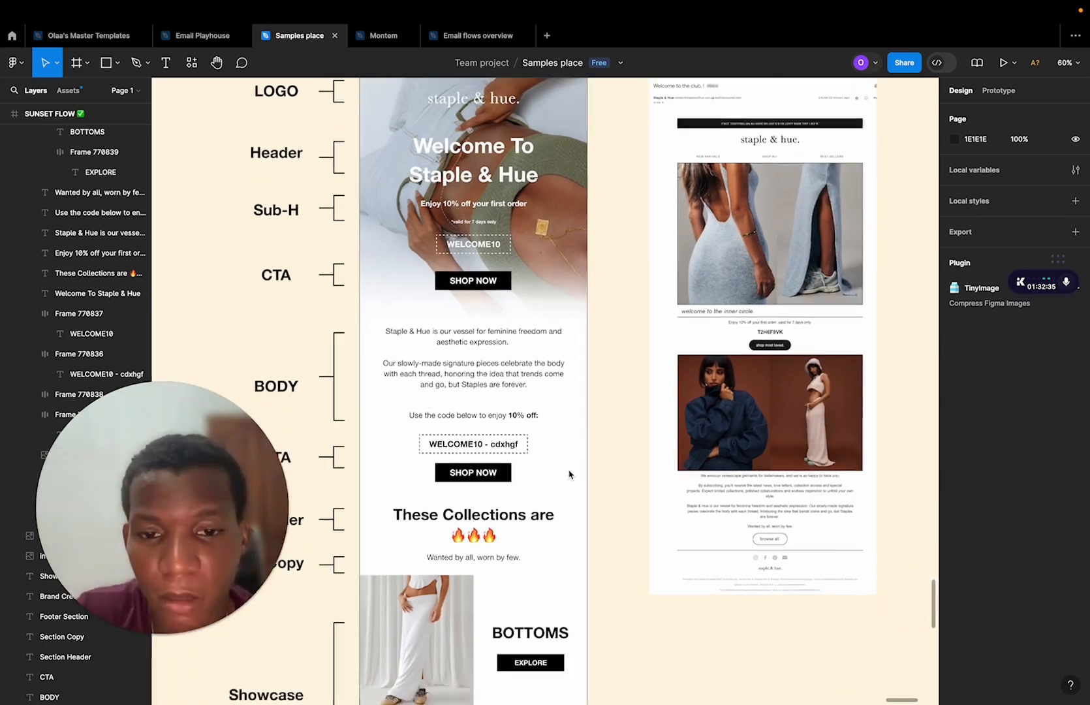
scroll(661, 508, down, 5)
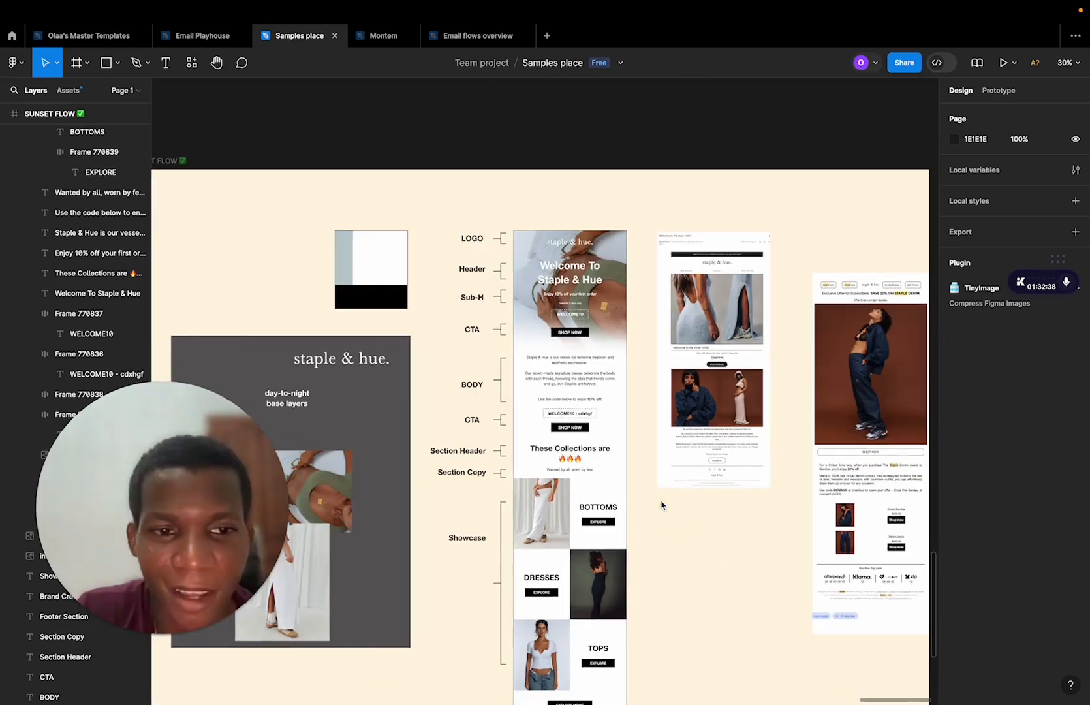
scroll(486, 356, down, 5)
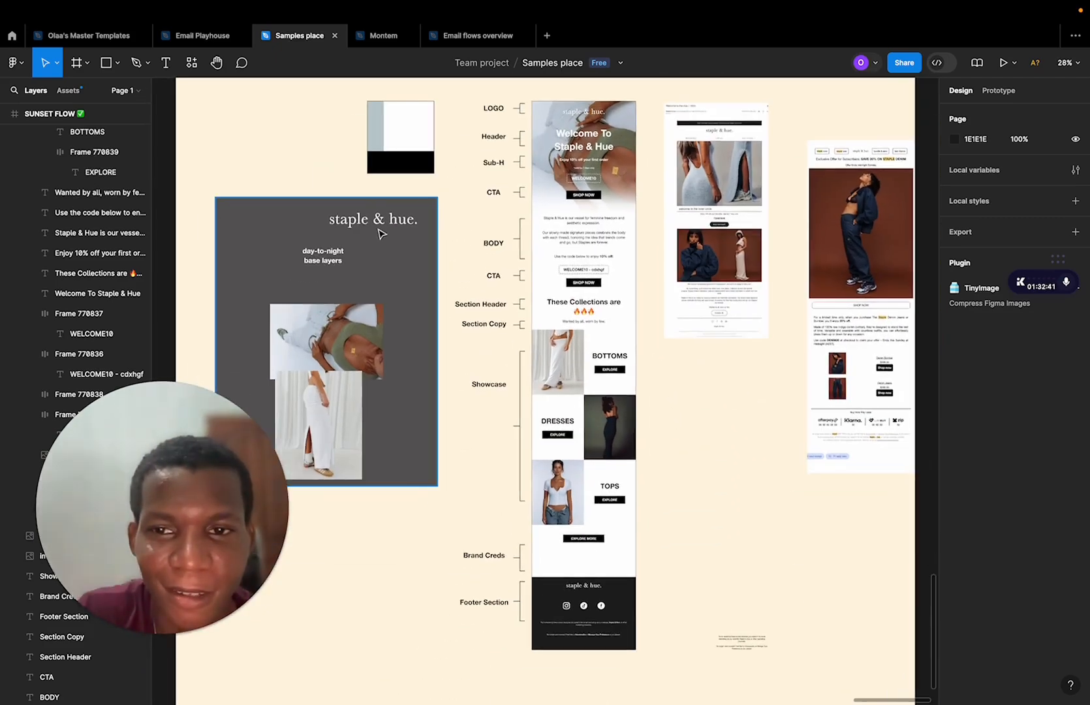
click(283, 228)
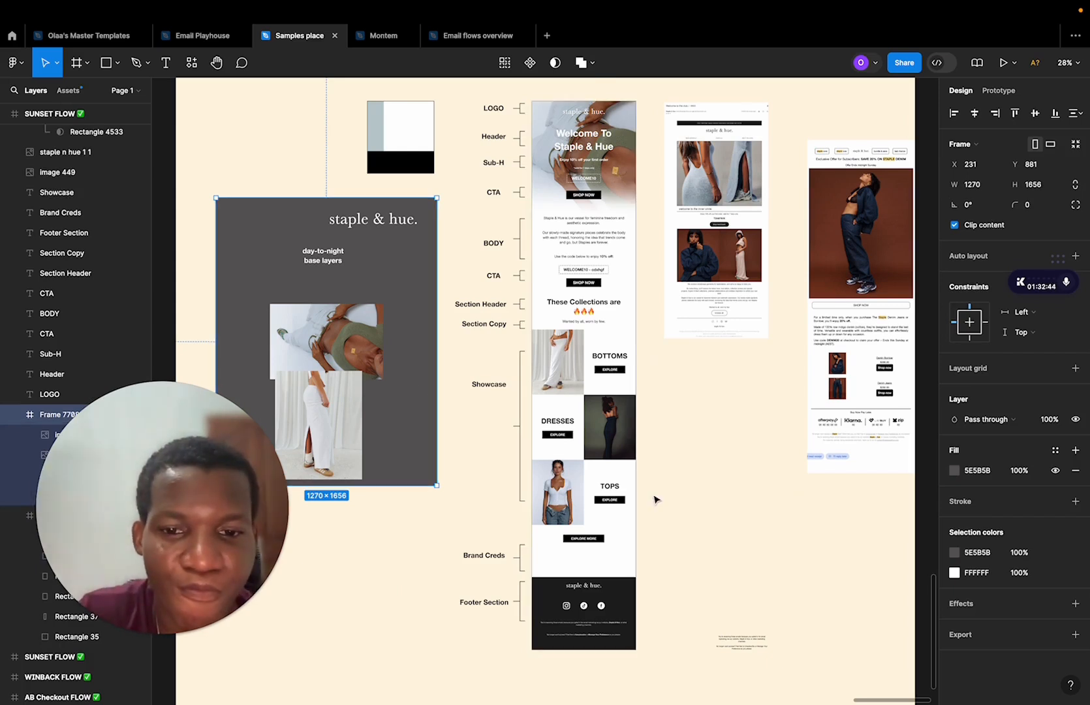
mouse_move(155, 633)
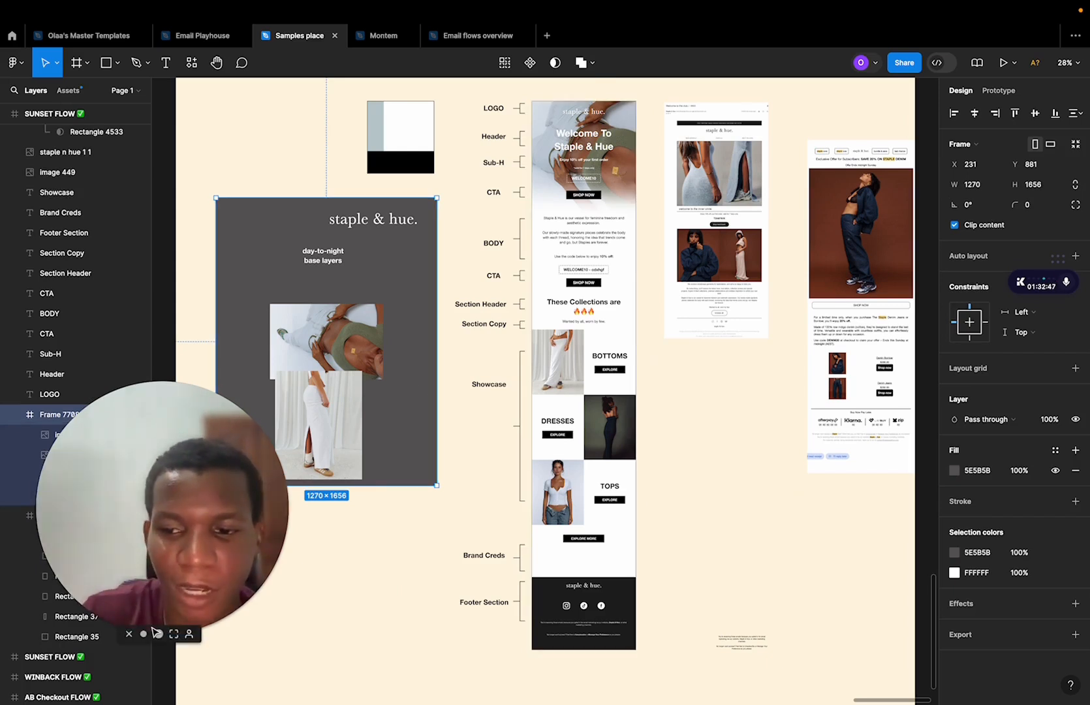